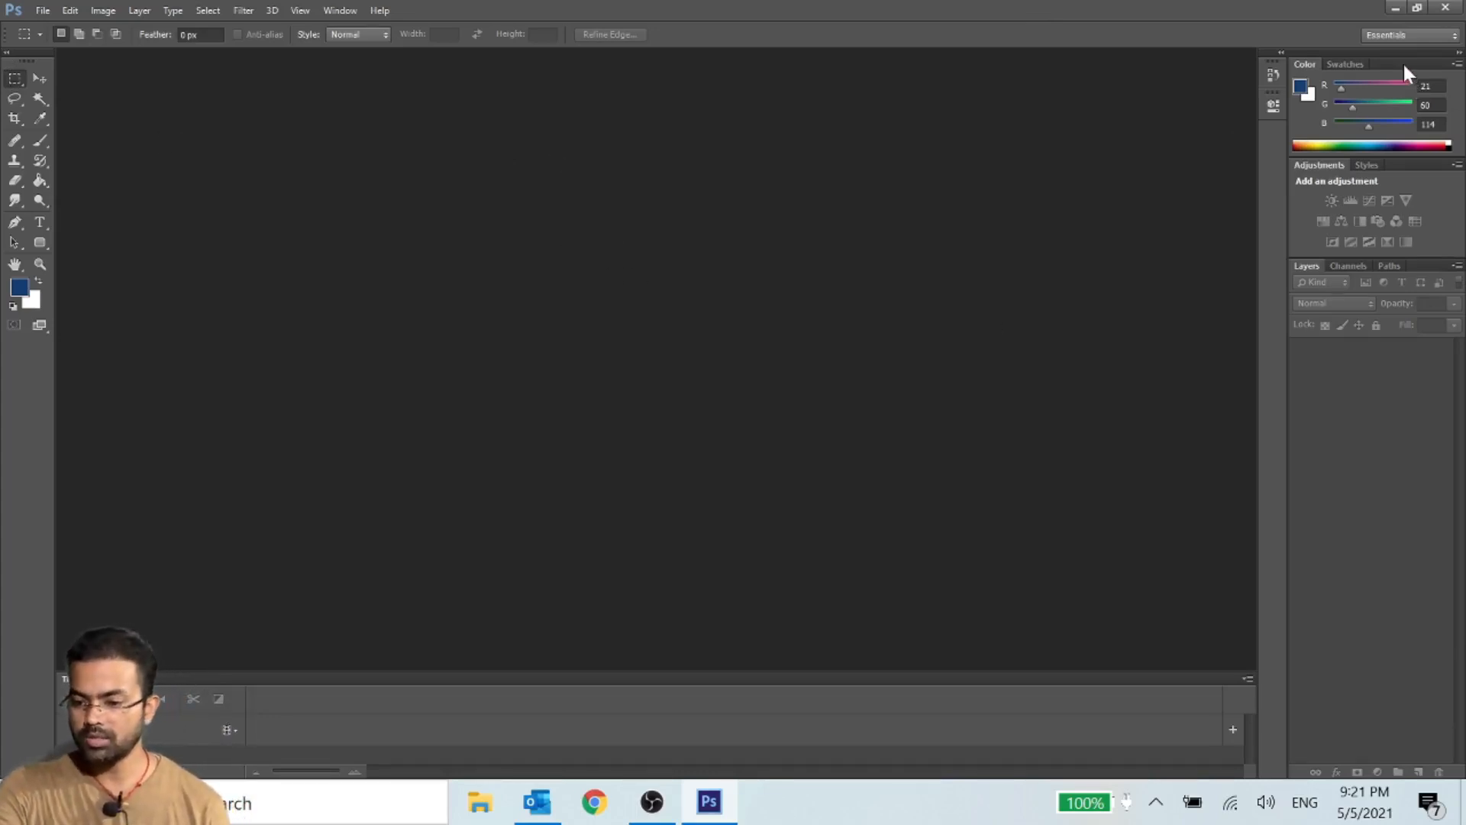
# - Detach and close the Color, Adjustments and Layers panel groups and the Tools panel
pyautogui.moveTo(1404, 64); pyautogui.dragTo(1092, 93)
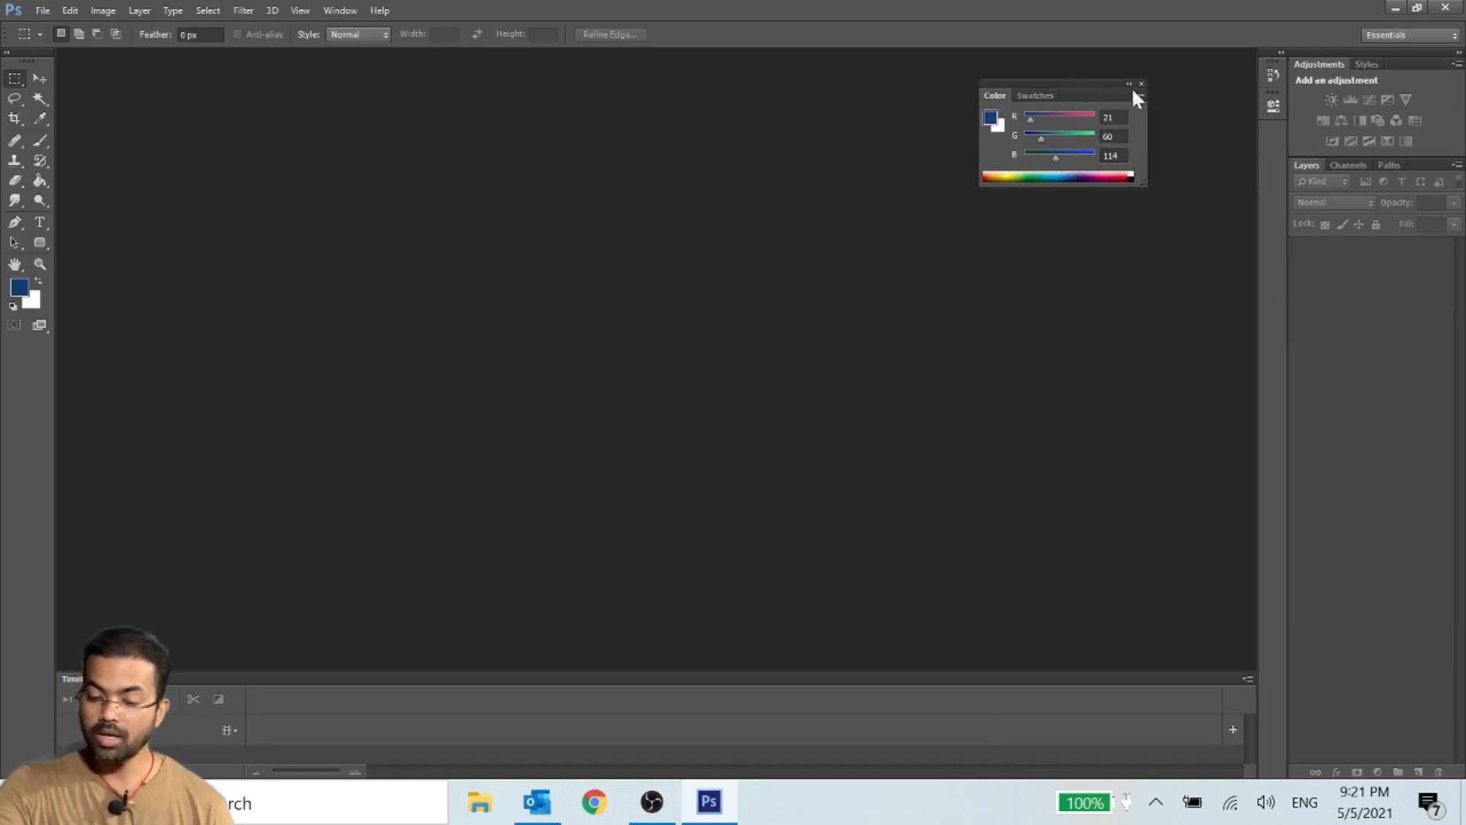
pyautogui.click(1141, 83)
pyautogui.moveTo(1415, 64); pyautogui.dragTo(668, 196)
pyautogui.click(646, 184)
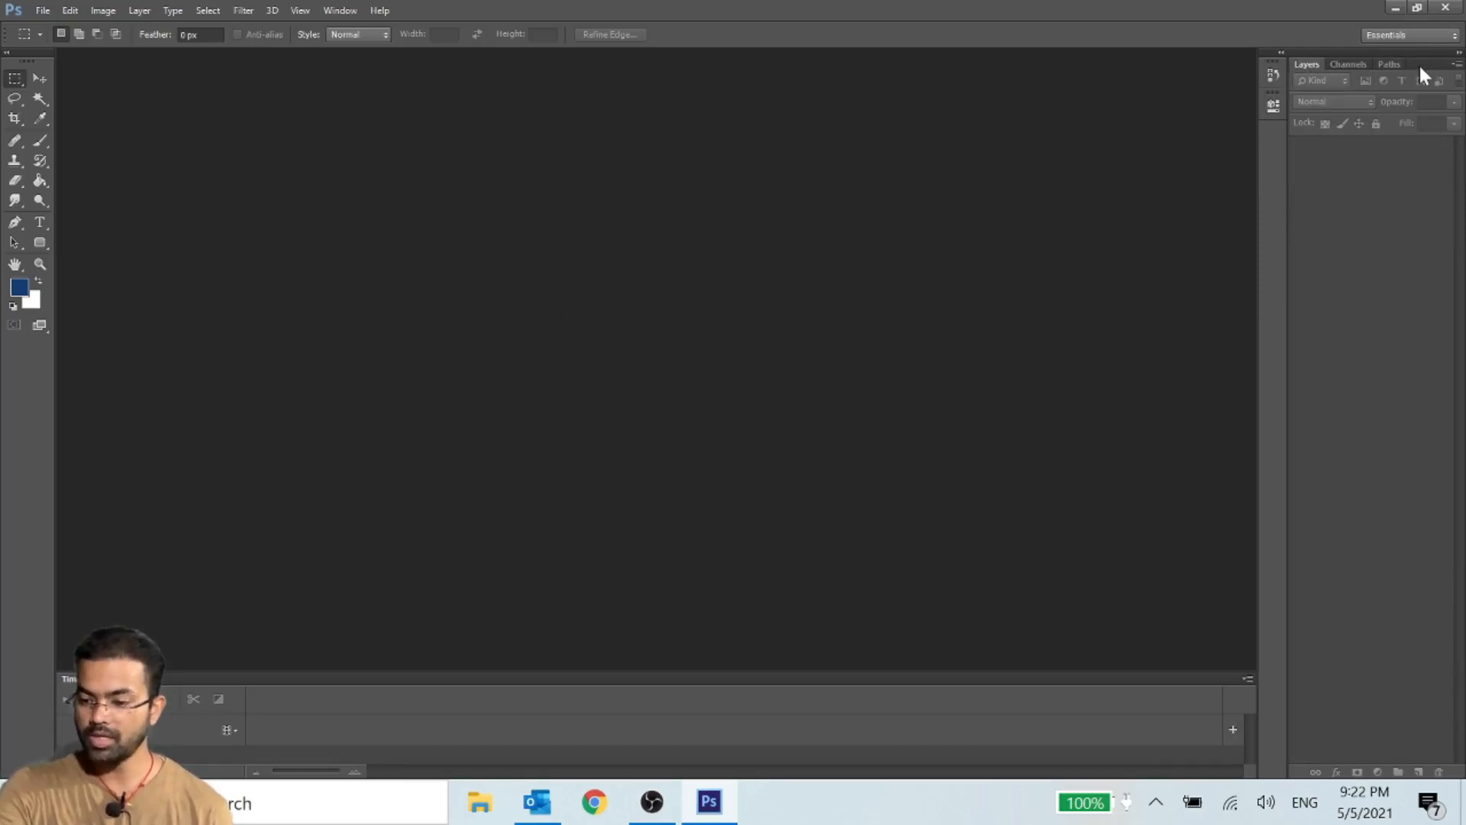
pyautogui.moveTo(1419, 64); pyautogui.dragTo(972, 77)
pyautogui.click(982, 68)
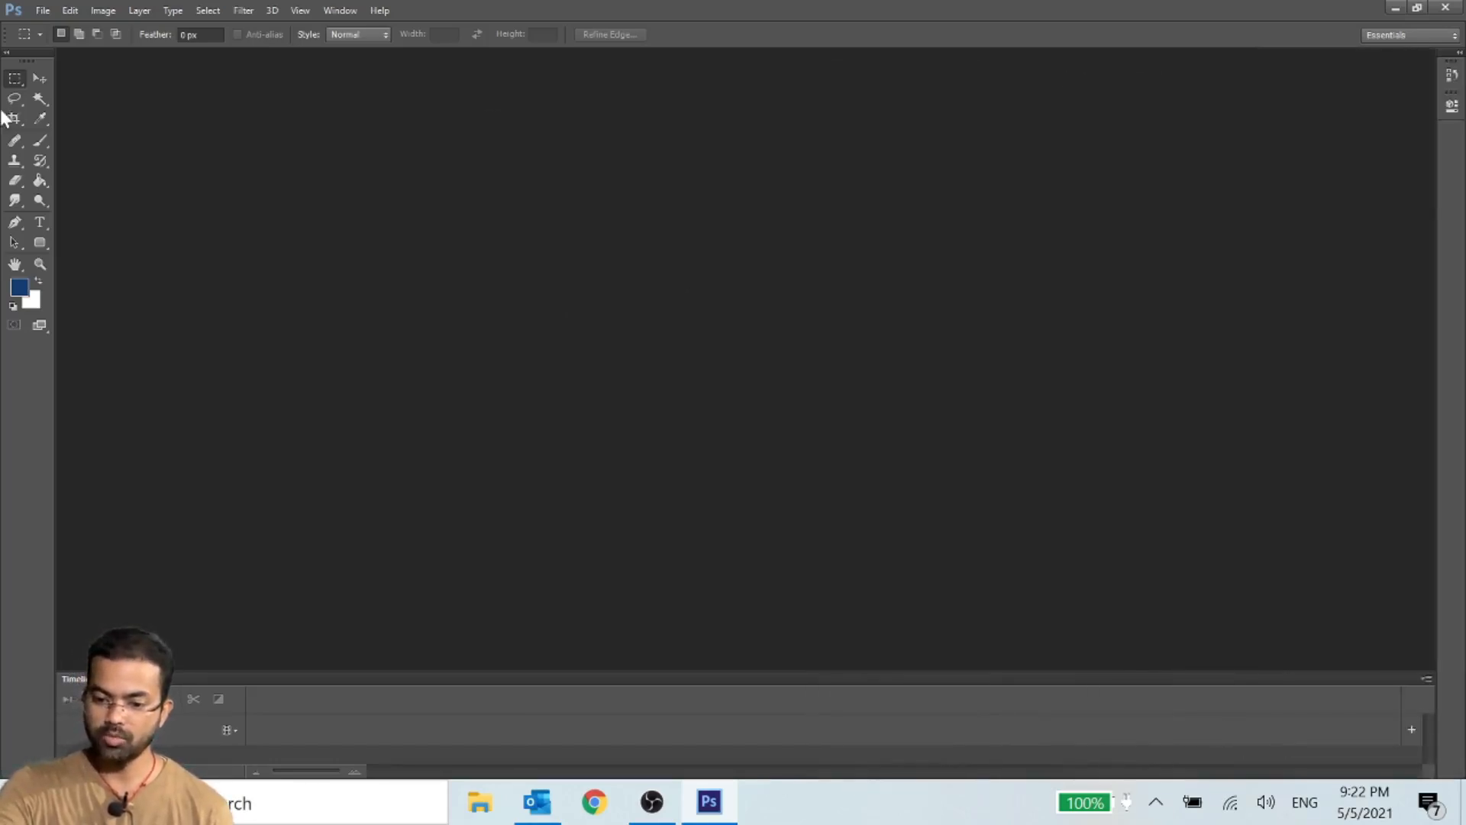
pyautogui.moveTo(29, 57); pyautogui.dragTo(699, 120)
pyautogui.click(696, 115)
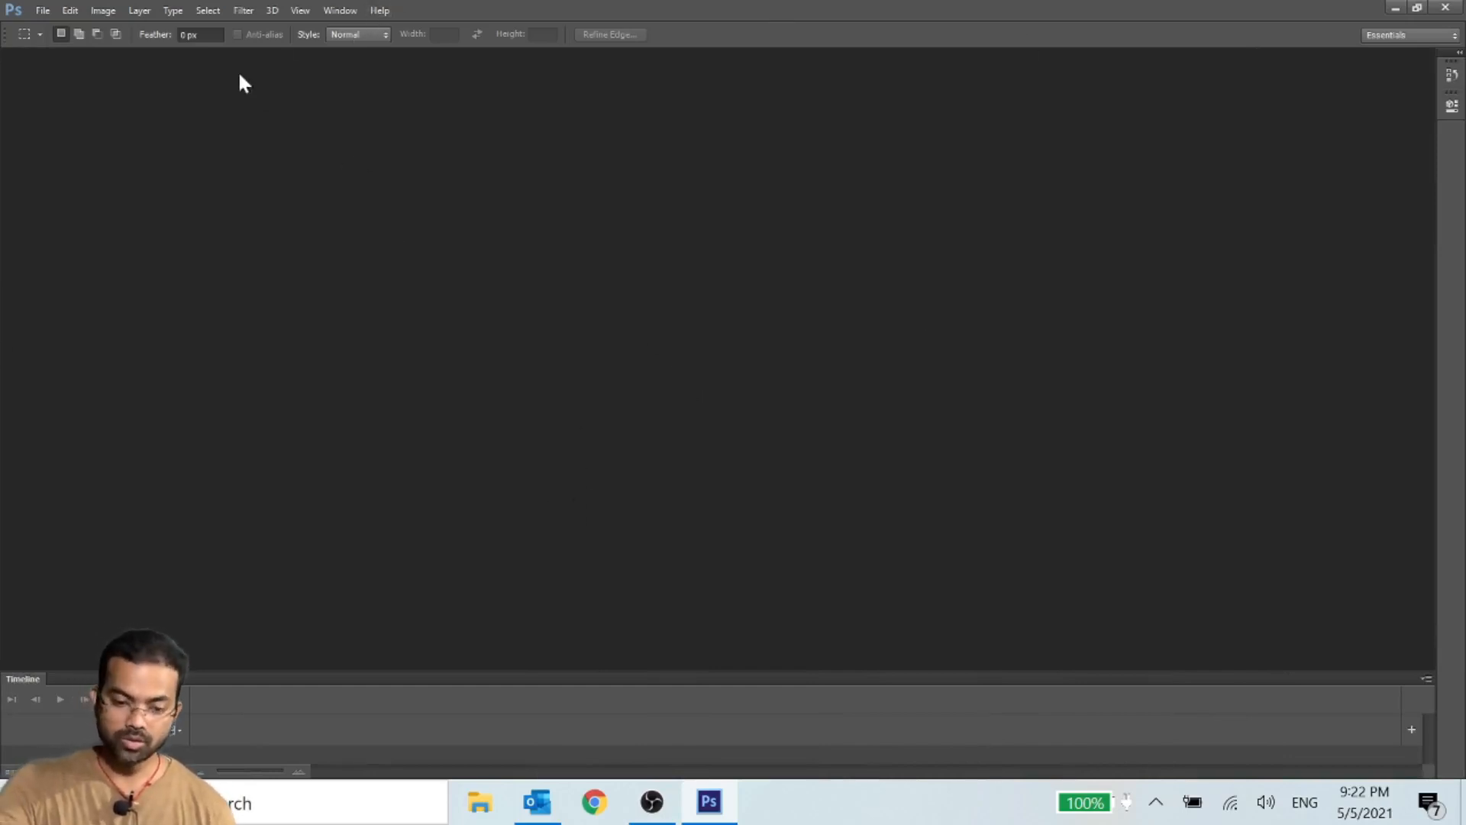
# - Reset the Essentials workspace to its default layout and switch the Tools panel to two columns
pyautogui.click(336, 11)
pyautogui.moveTo(374, 59)
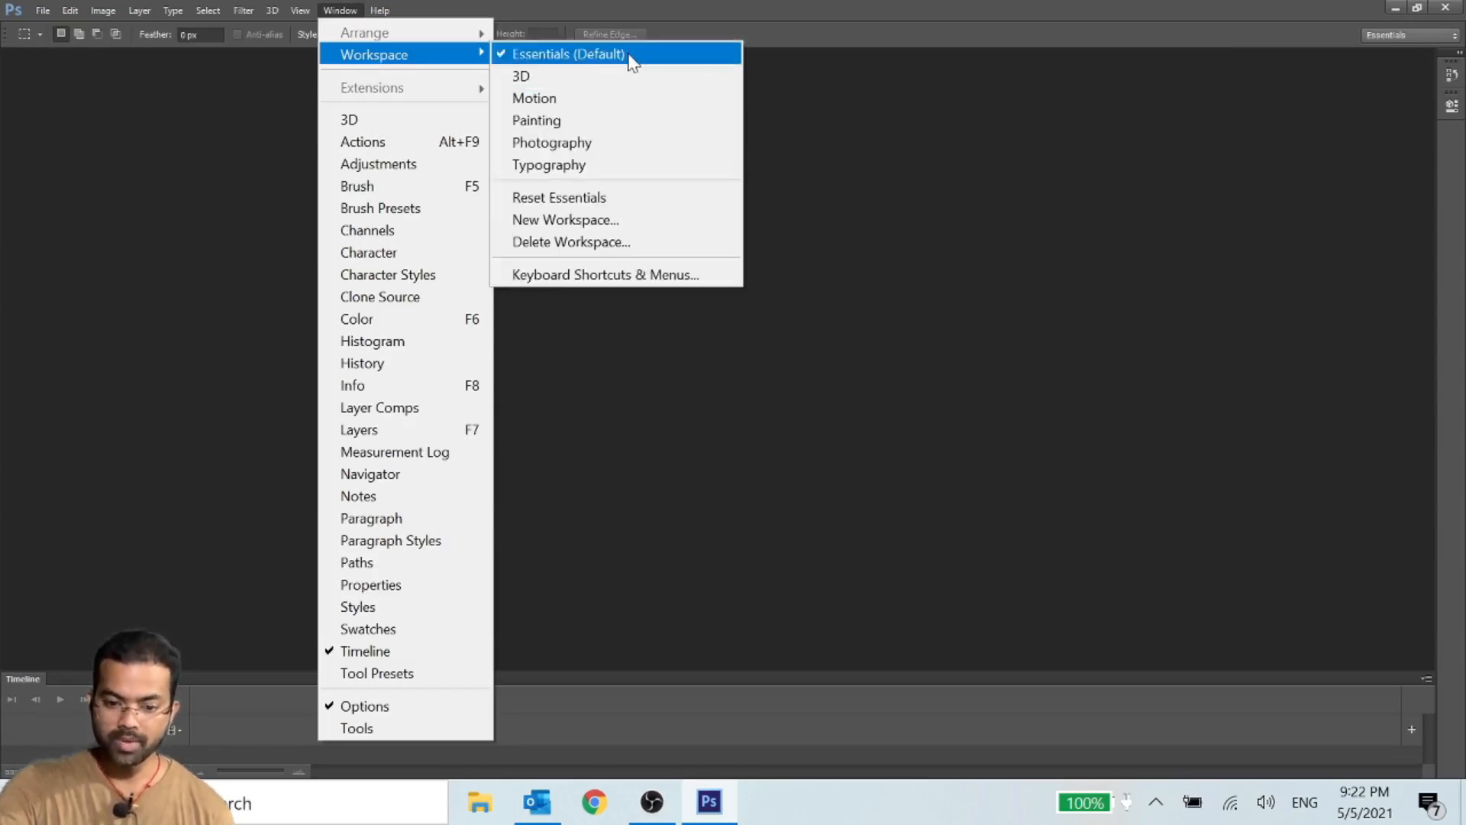
pyautogui.click(627, 200)
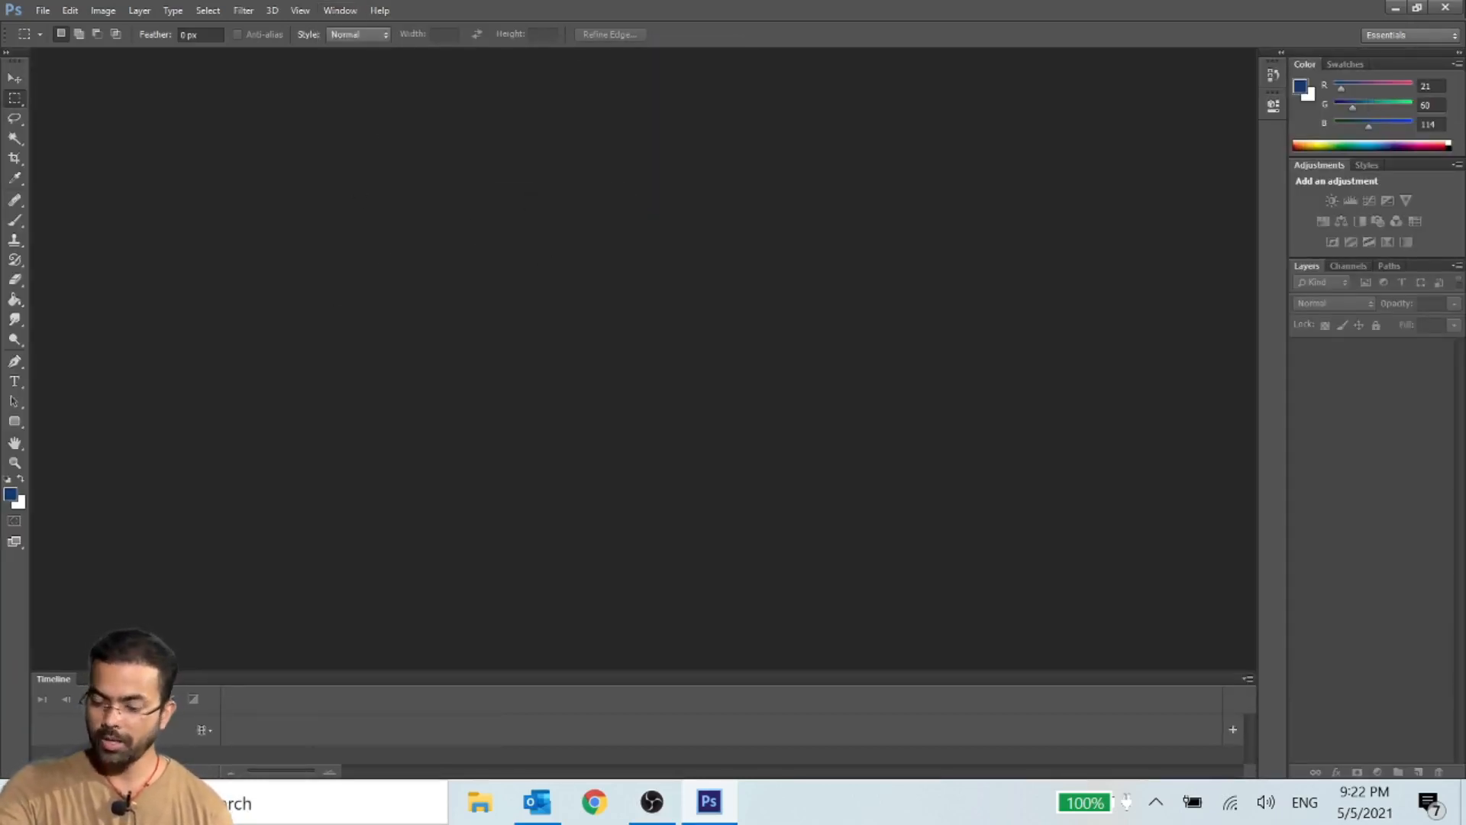
pyautogui.click(1398, 35)
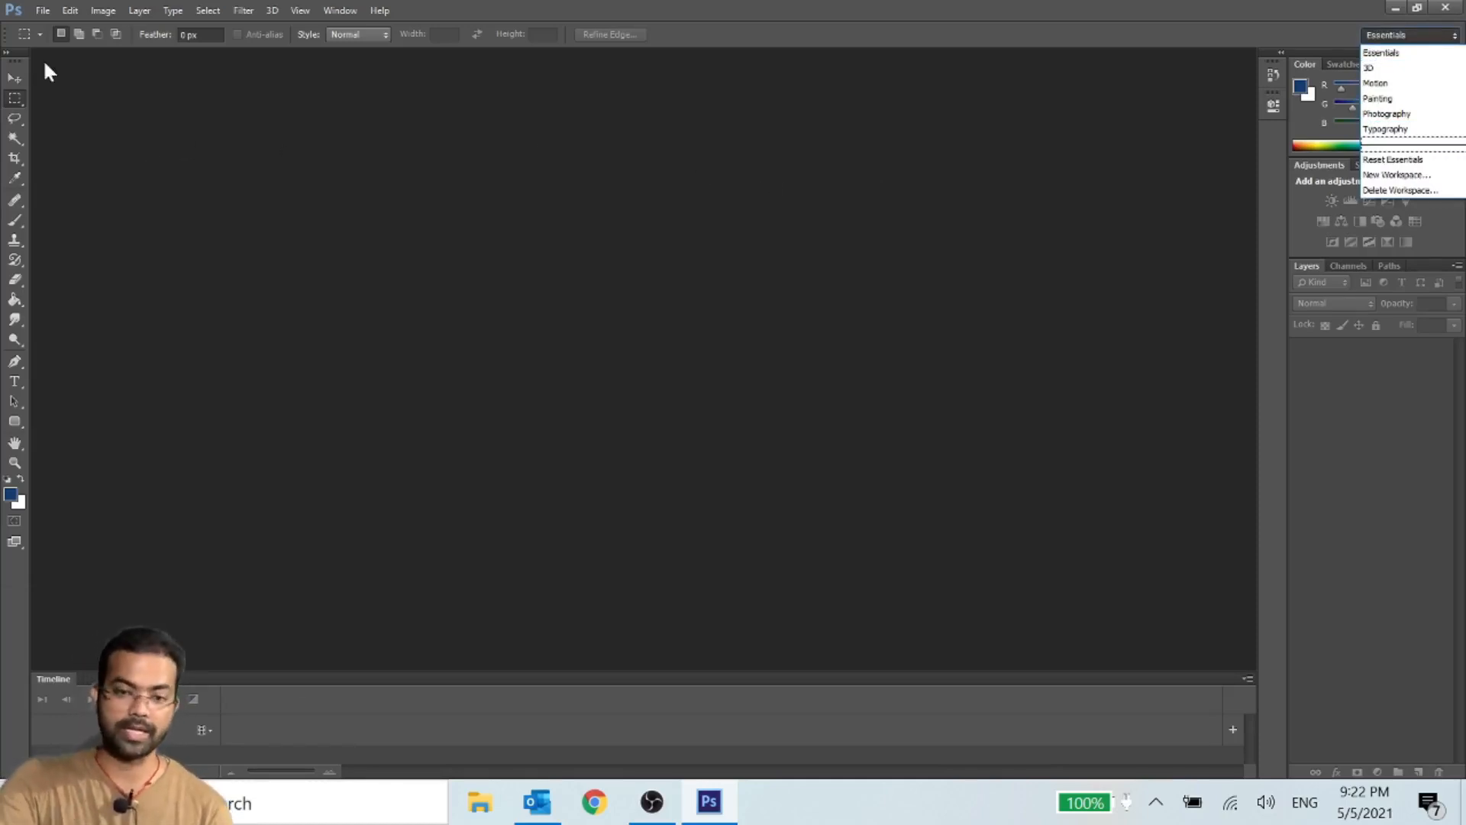
pyautogui.click(9, 61)
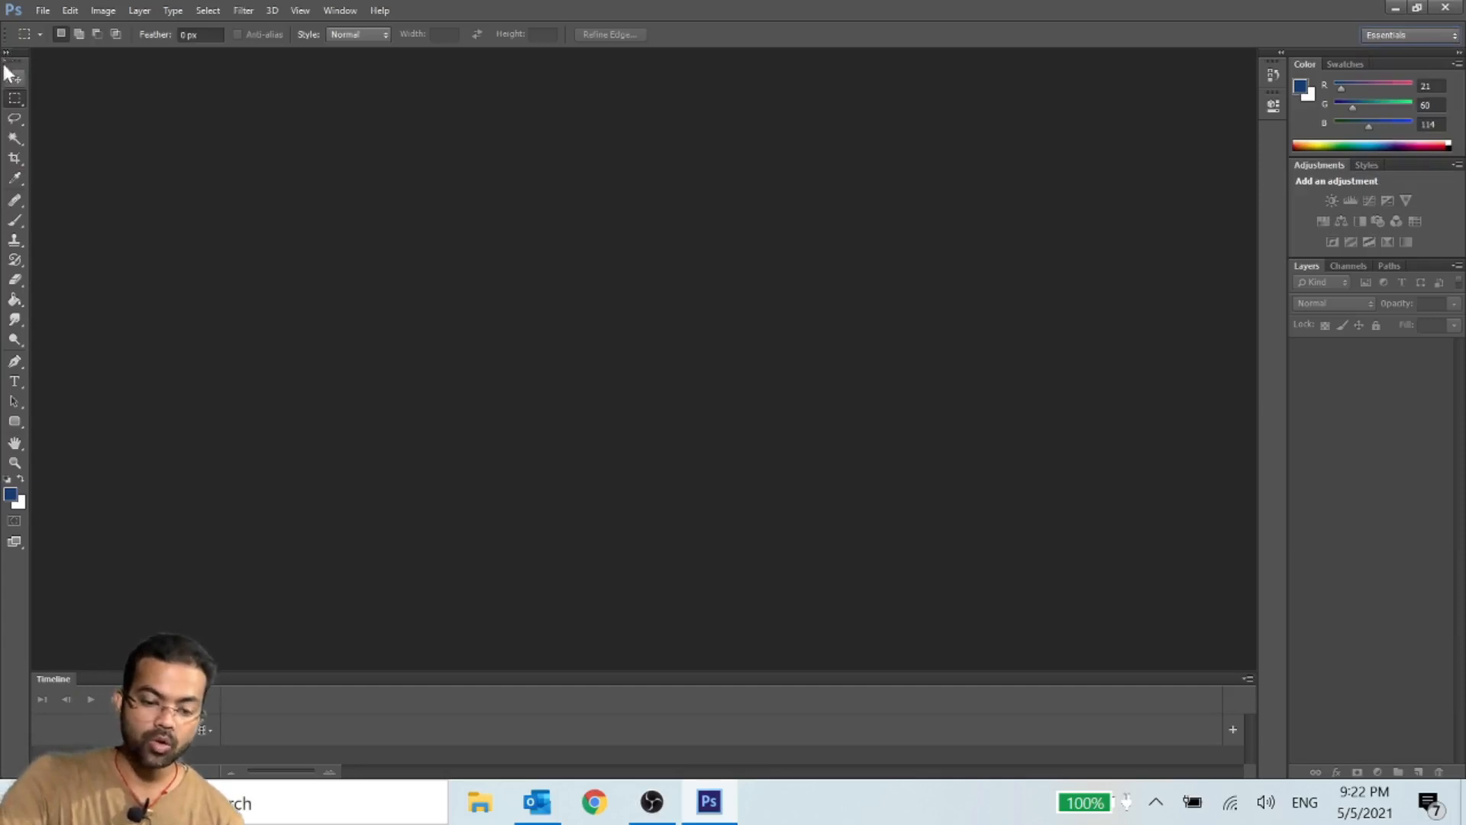
pyautogui.click(6, 52)
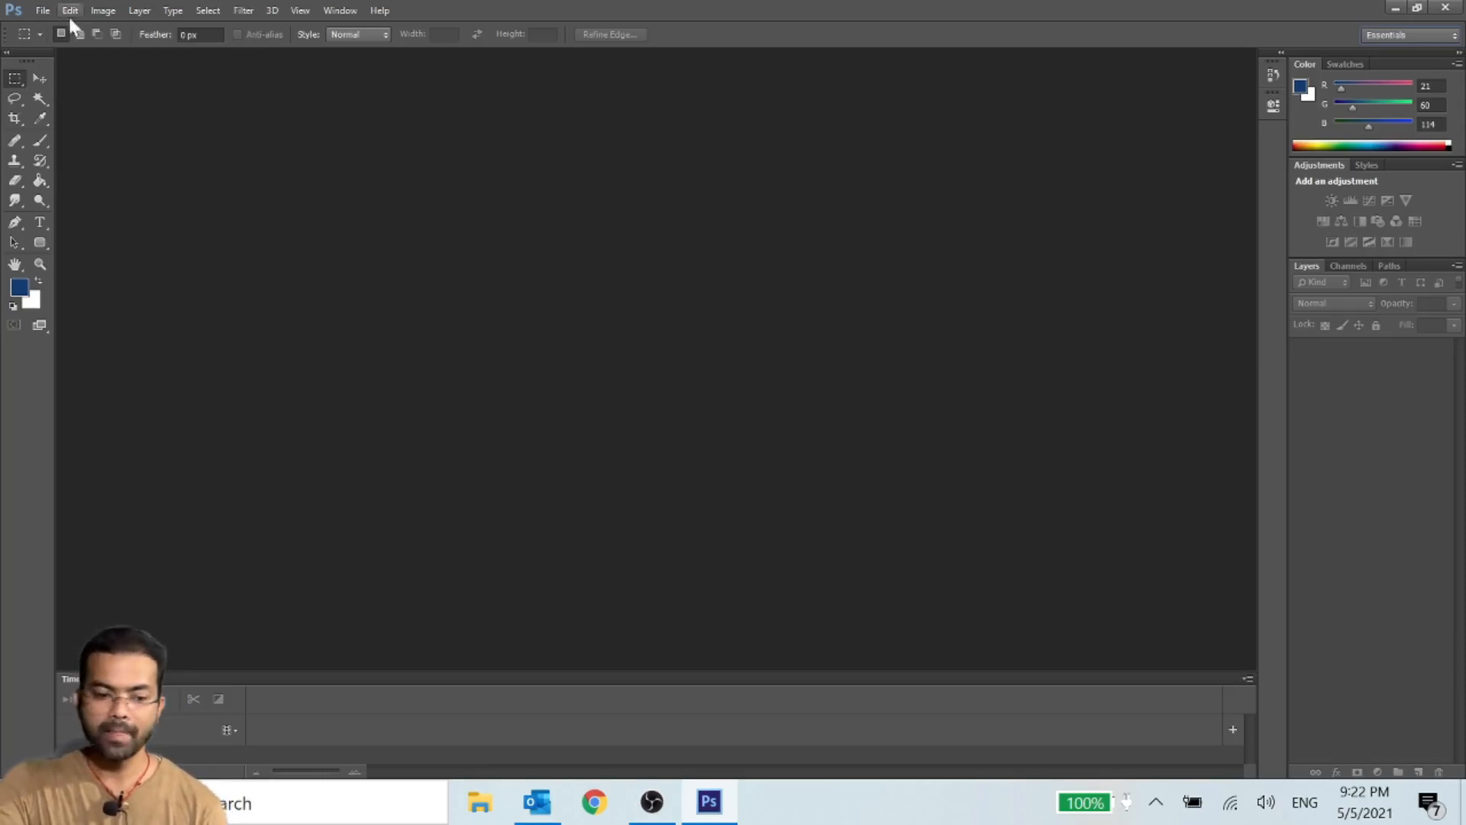
# - Create a new 1920 × 1080 pixel RGB document with a white background at 72 pixels/inch, and close it again
pyautogui.click(43, 11)
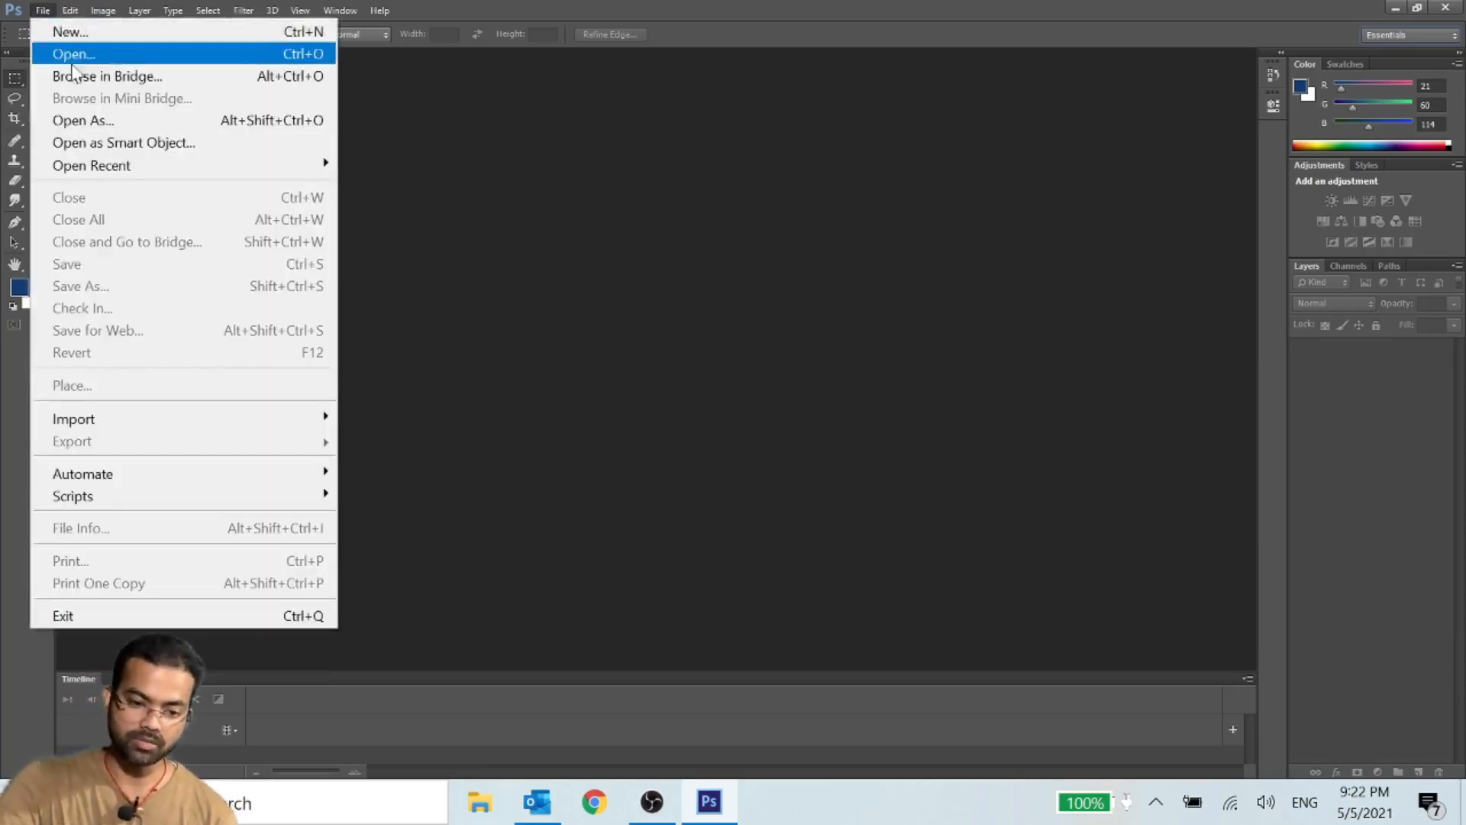
pyautogui.click(70, 31)
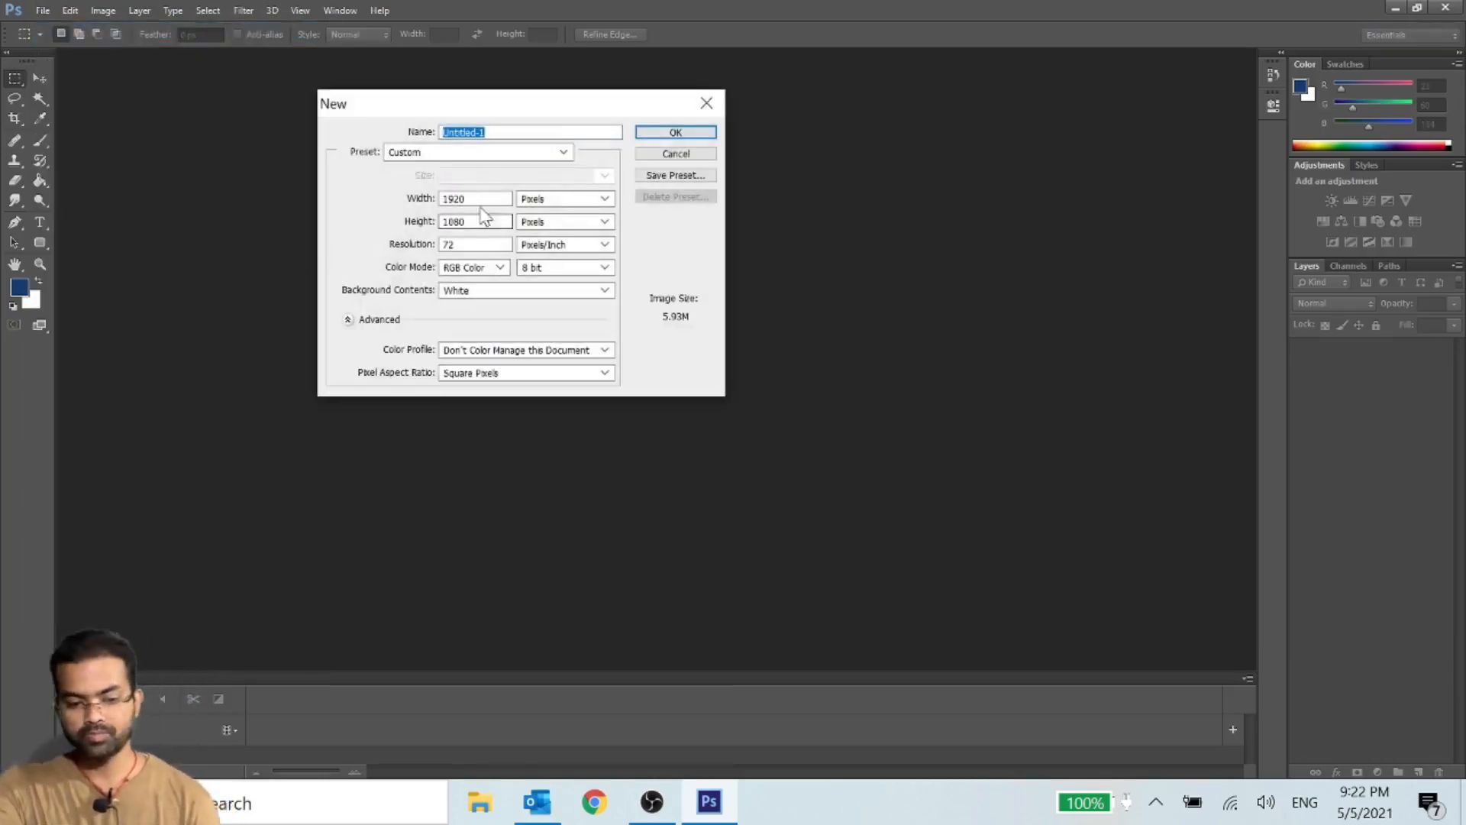
pyautogui.click(482, 221)
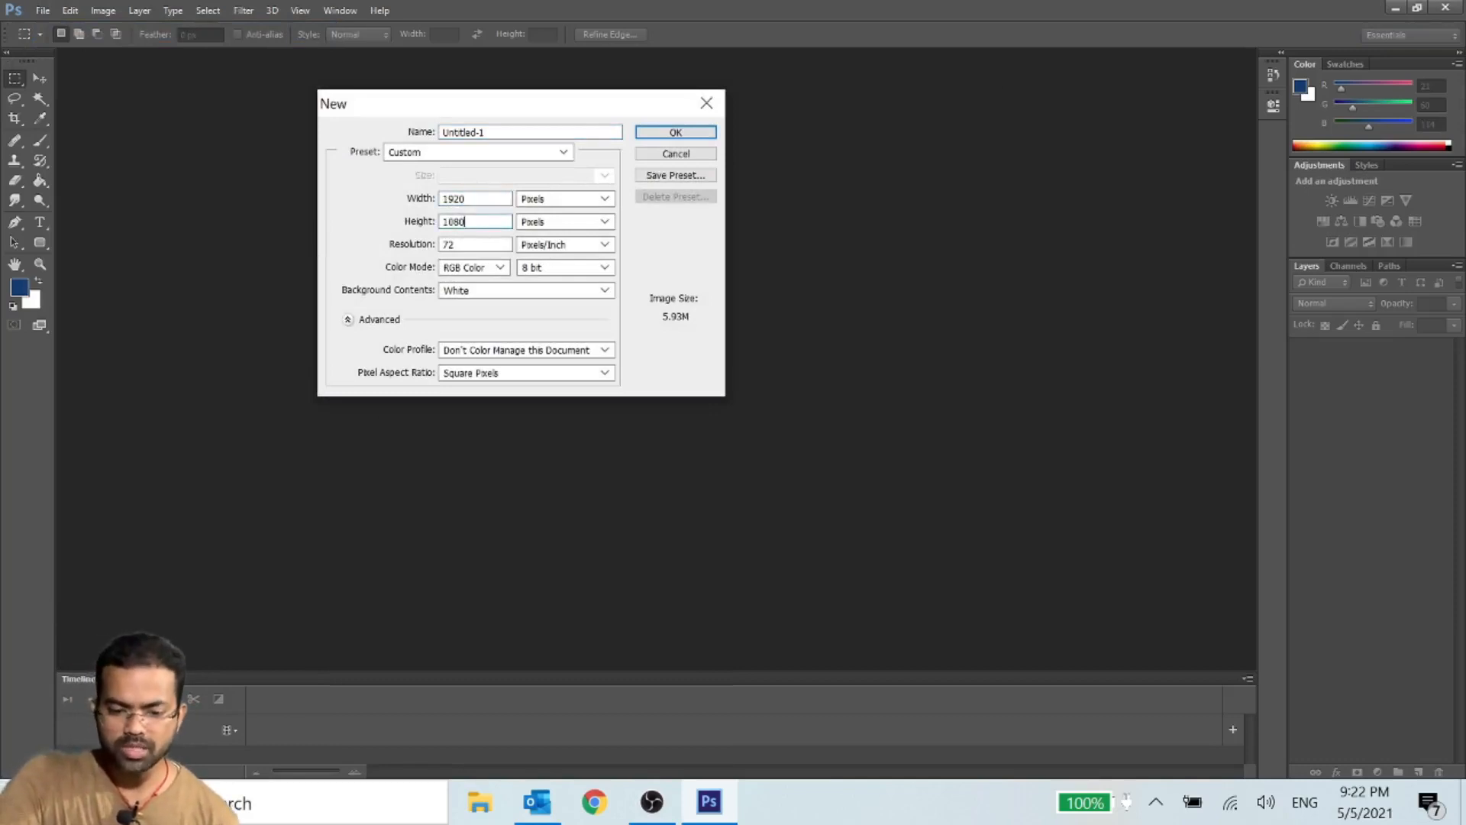
pyautogui.click(563, 199)
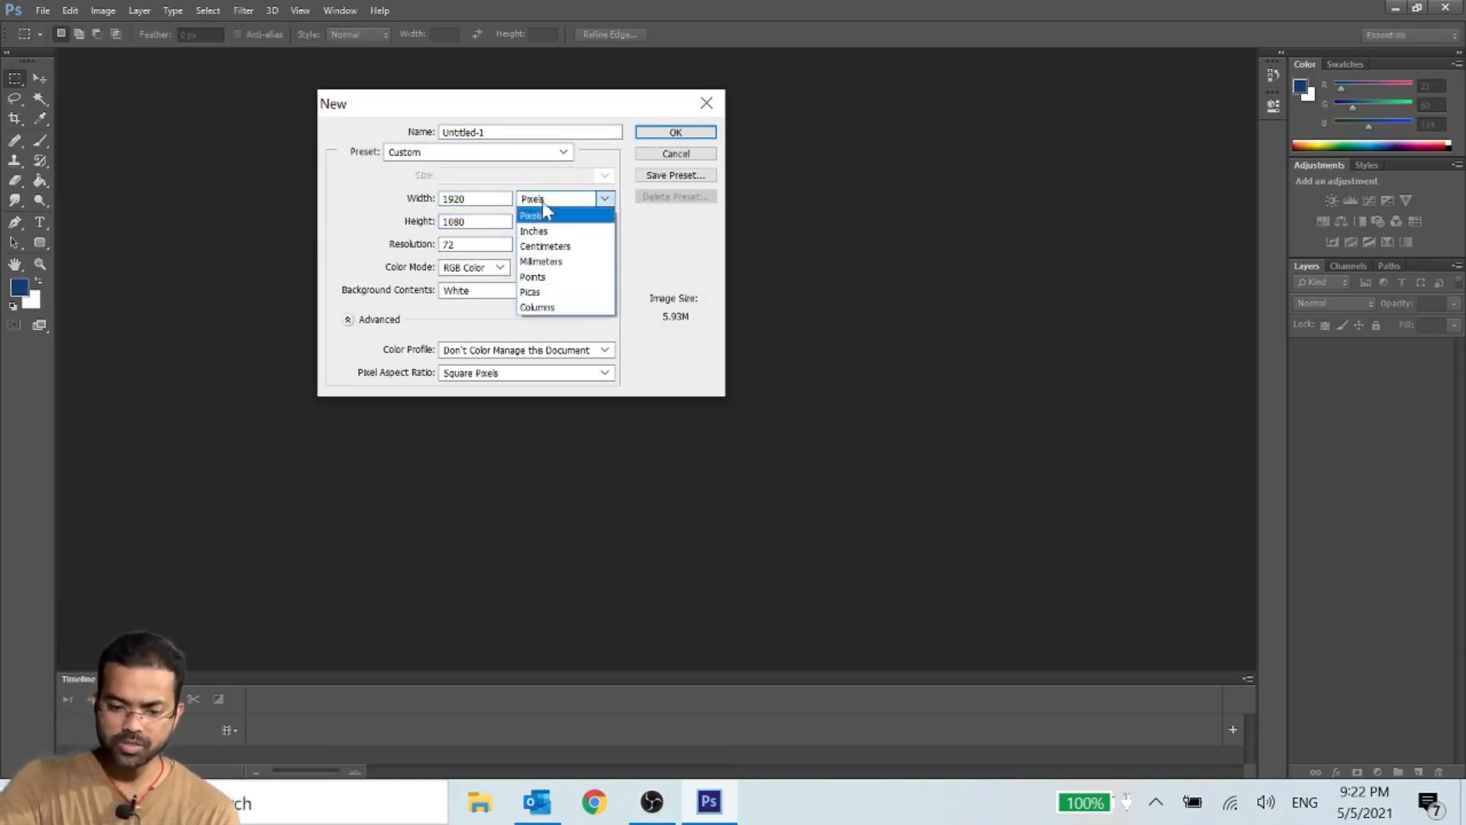
pyautogui.click(562, 200)
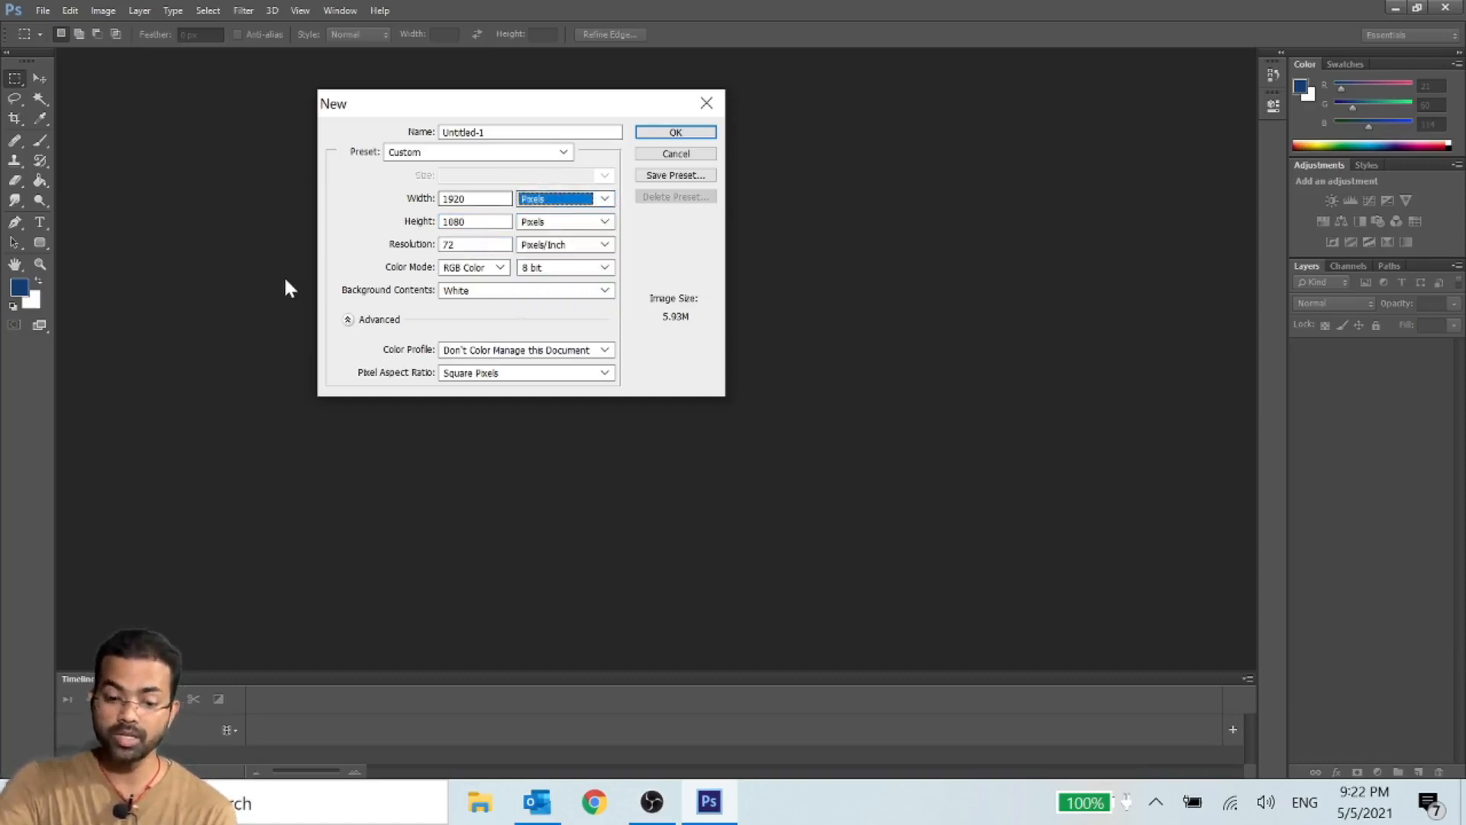
pyautogui.press('Tab')
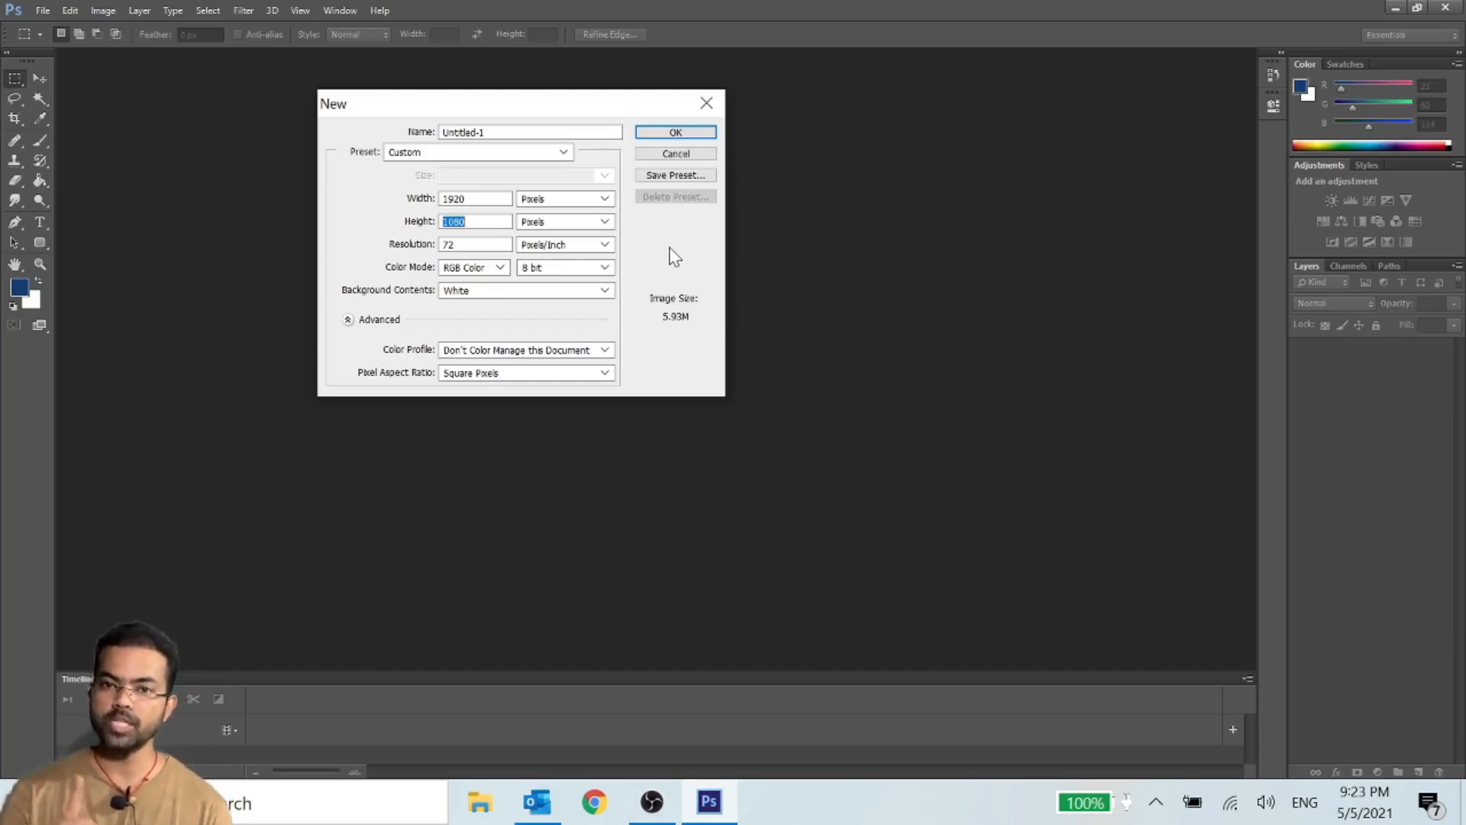
pyautogui.click(699, 135)
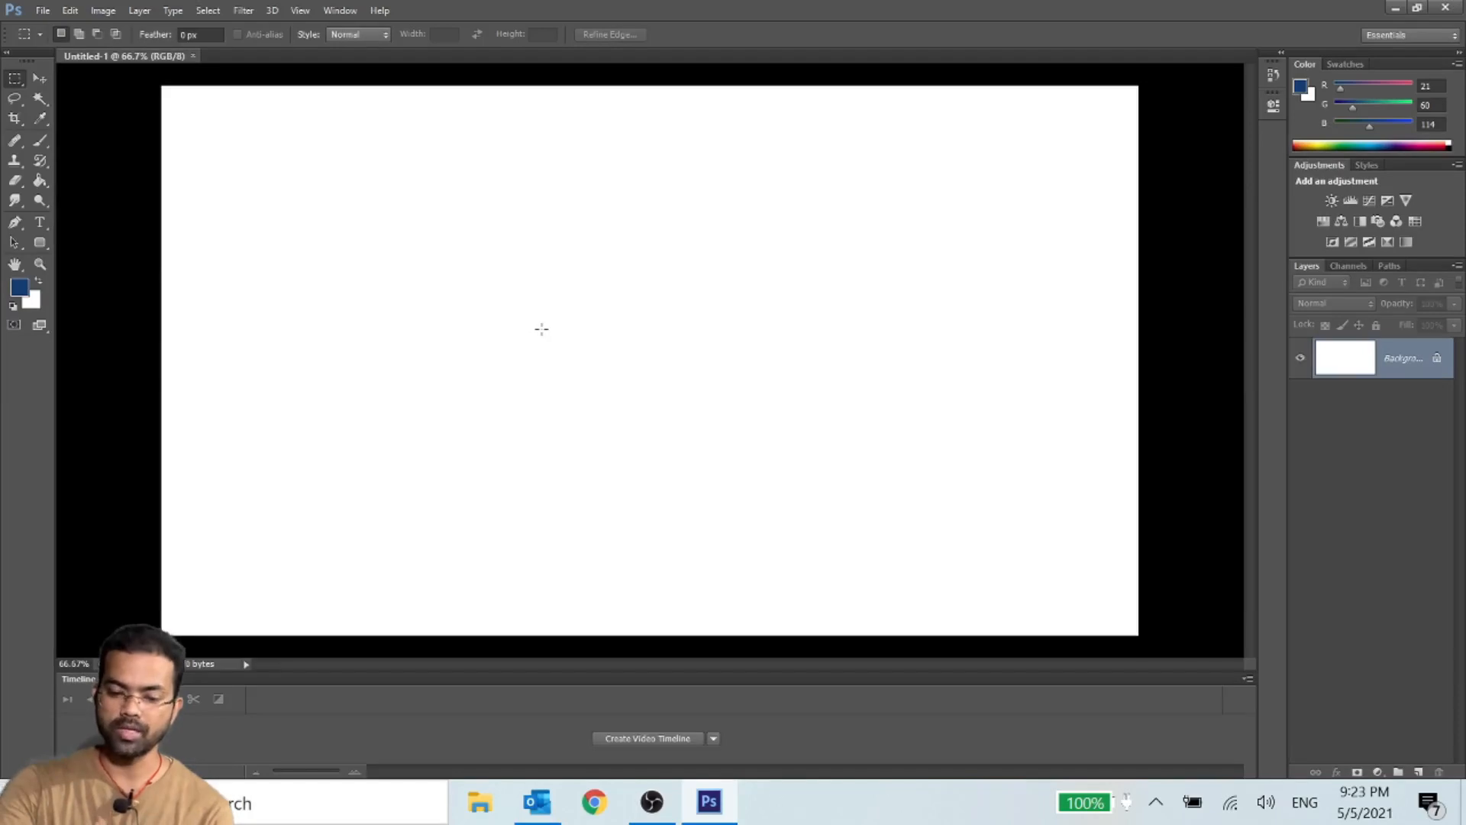
pyautogui.click(193, 56)
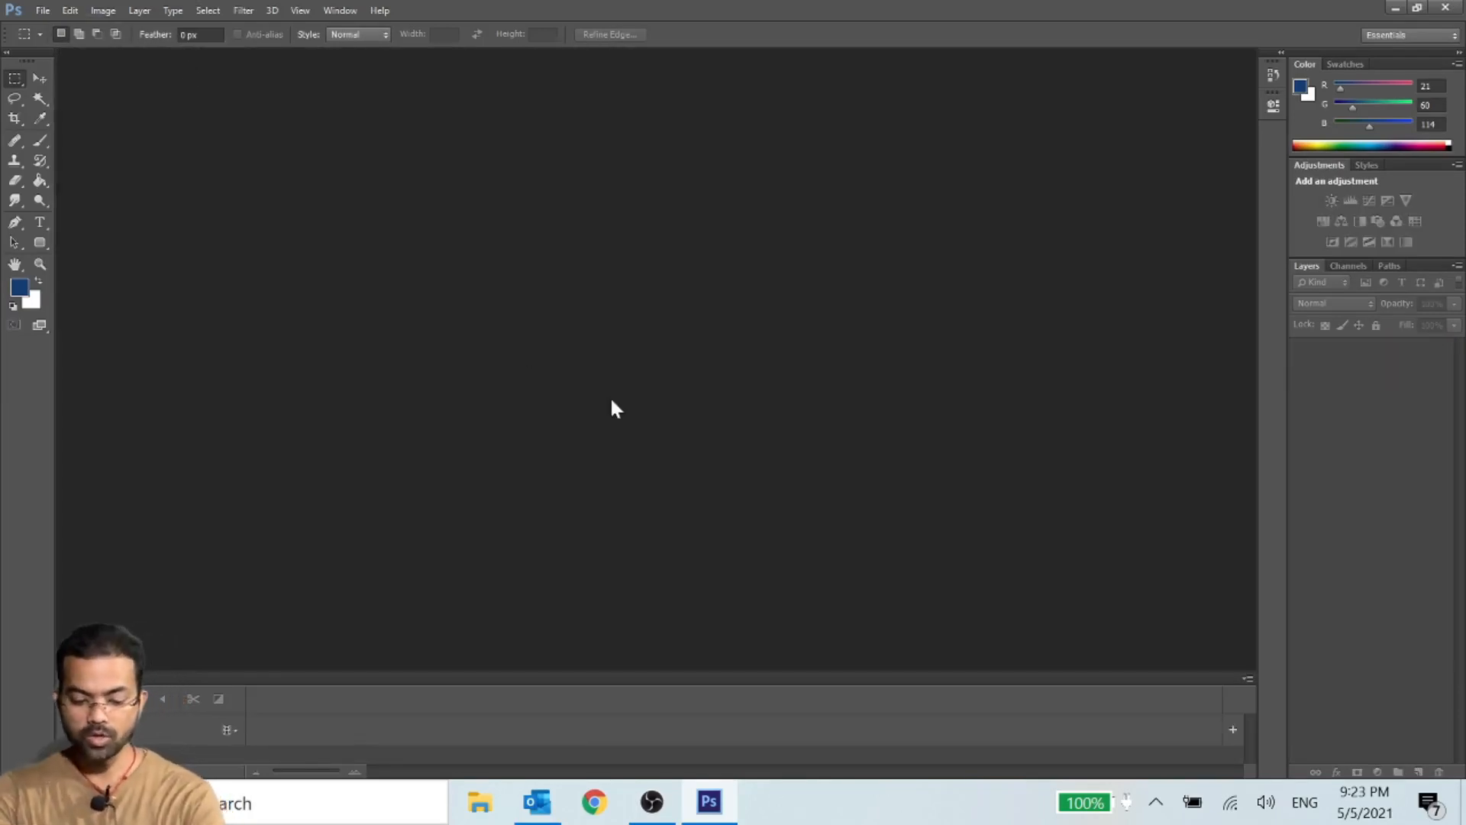
# - Create a new 1920 × 1080 pixel RGB document with a white background, entering a person's first name as its name
pyautogui.hotkey('ctrl', 'n')
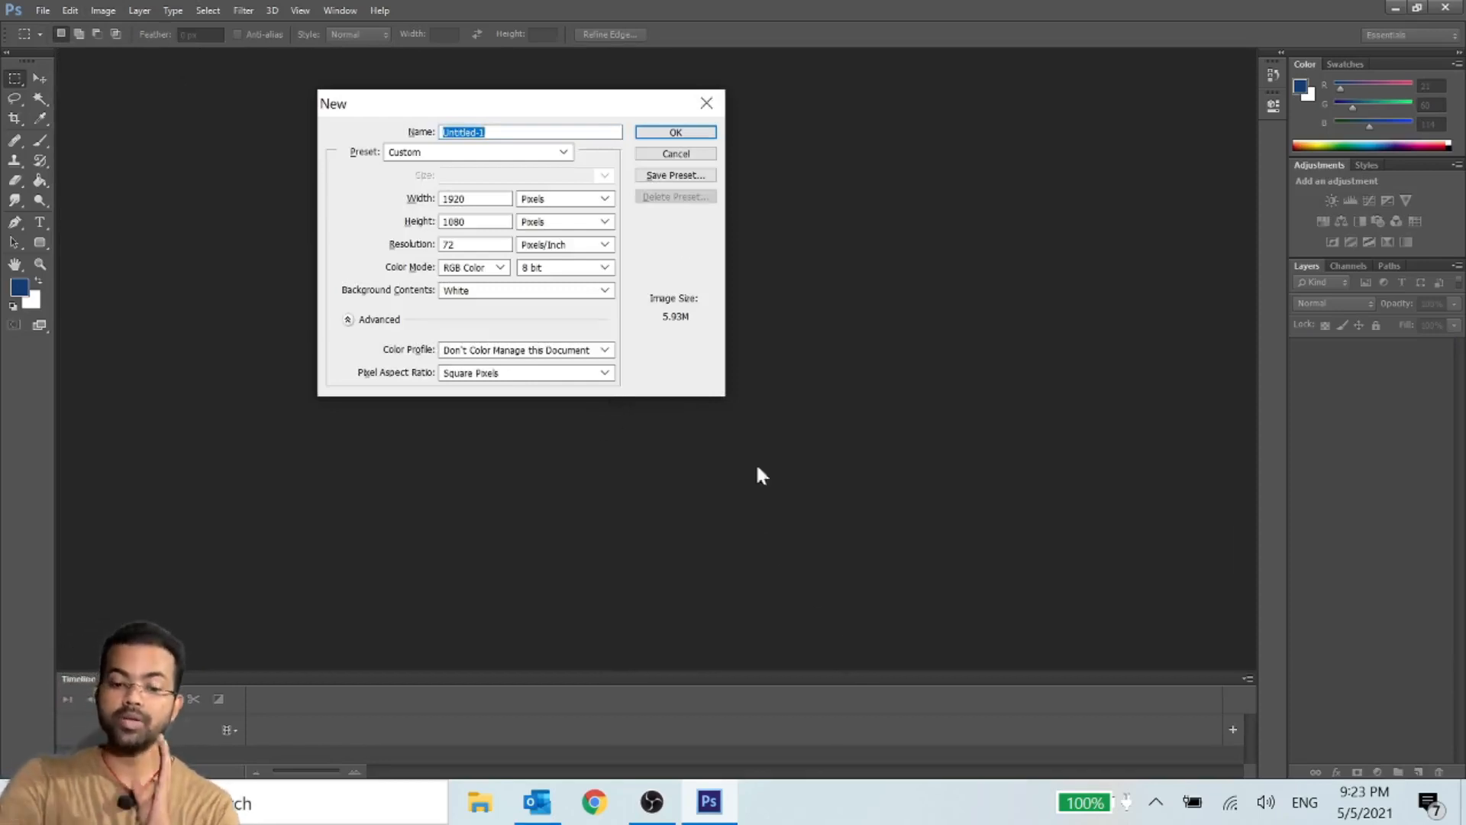
pyautogui.write('Ravi')
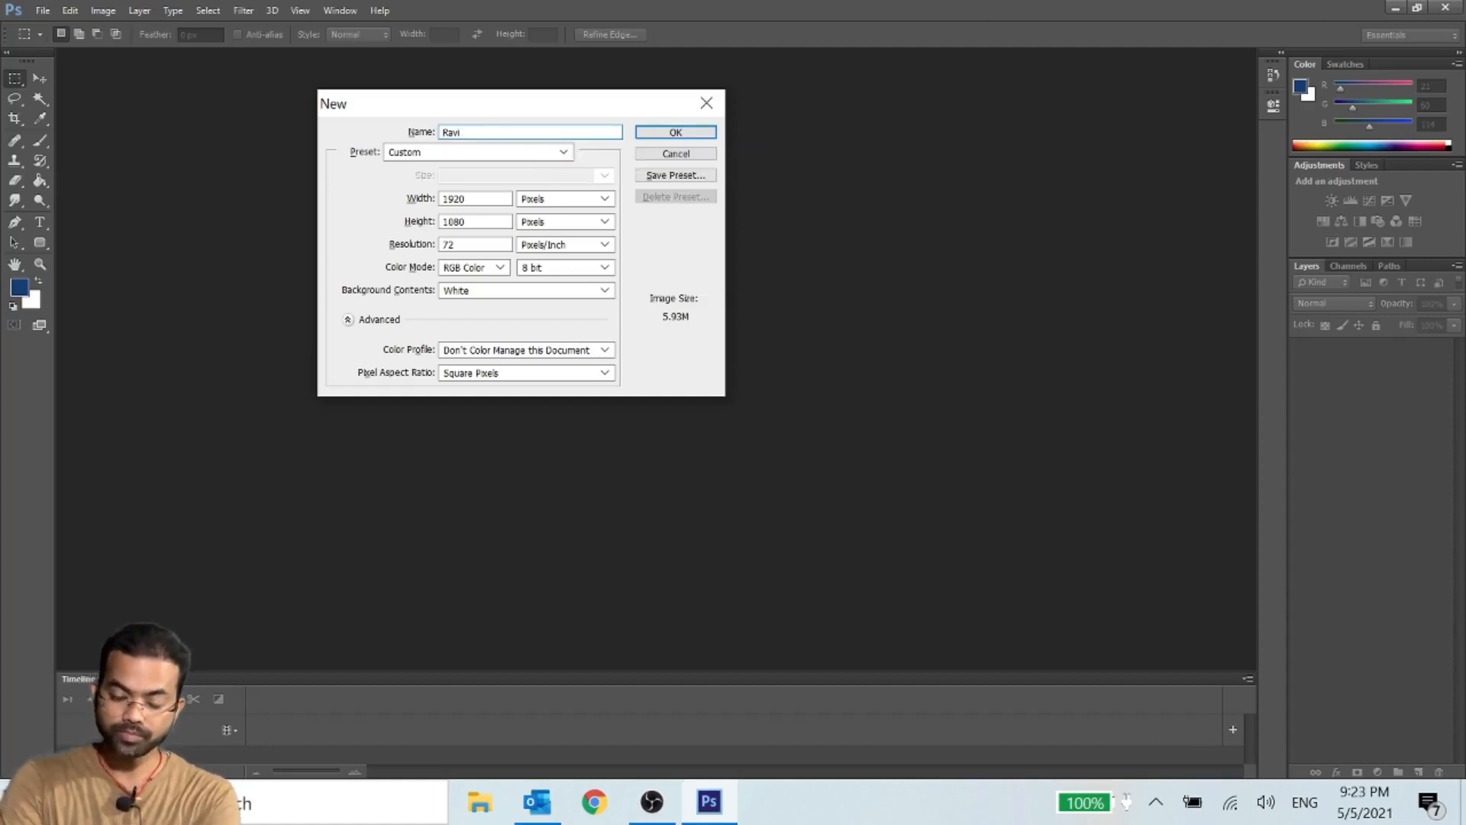
pyautogui.click(693, 135)
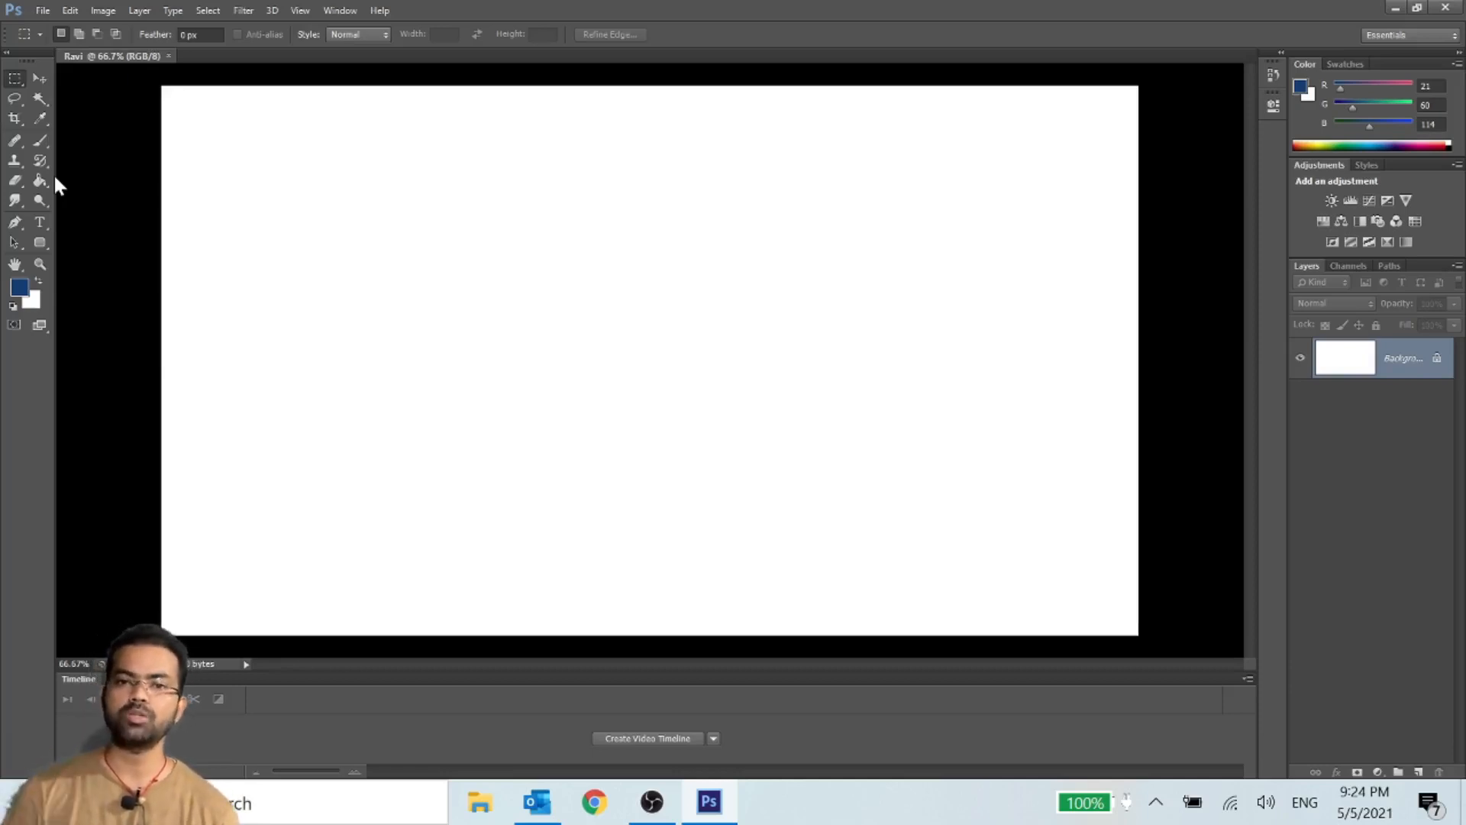
# - Add a new layer above the Background and try to paint on it with the Brush tool while it is hidden
pyautogui.click(1416, 773)
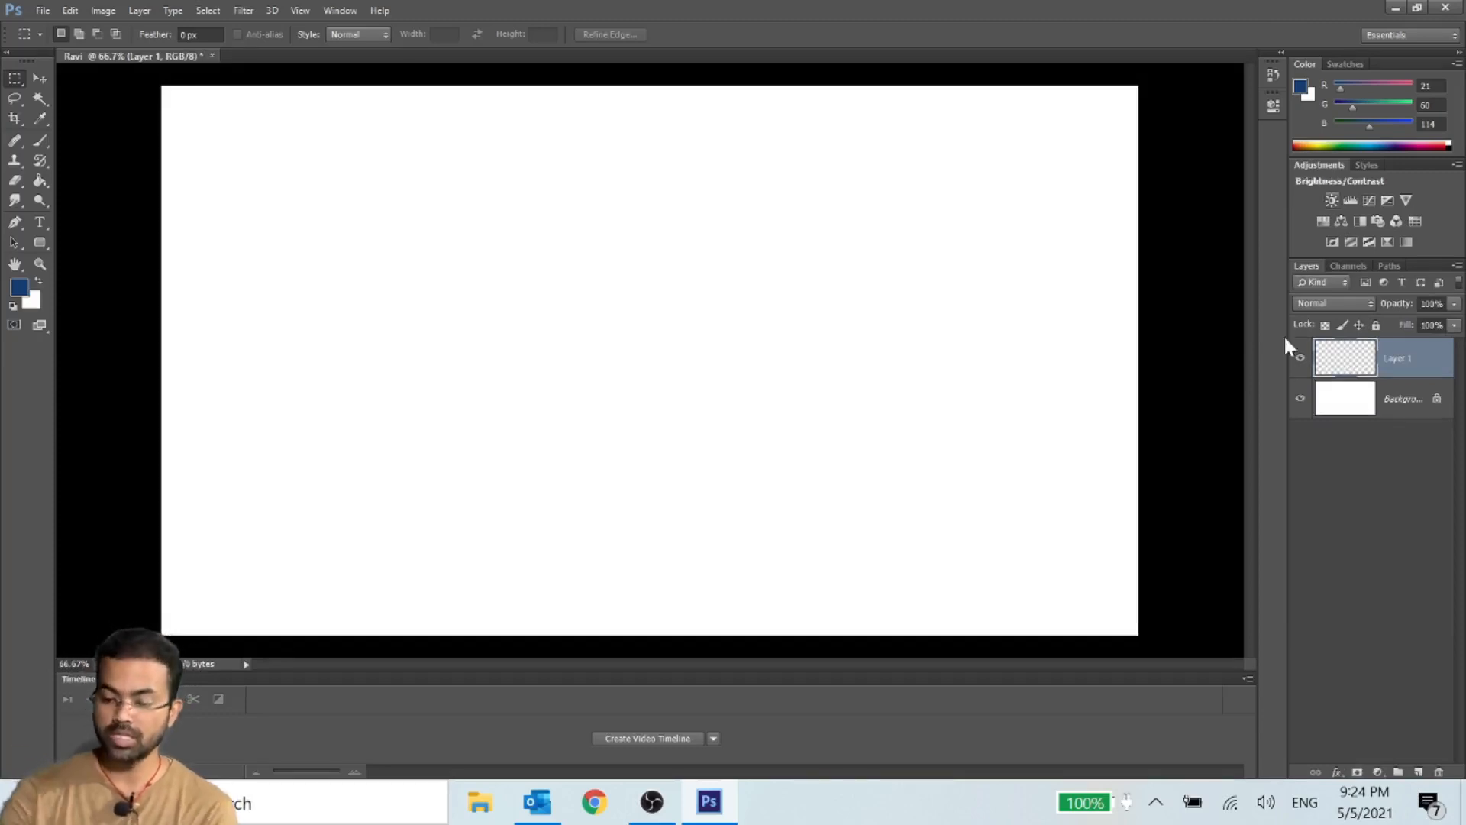
pyautogui.click(1301, 359)
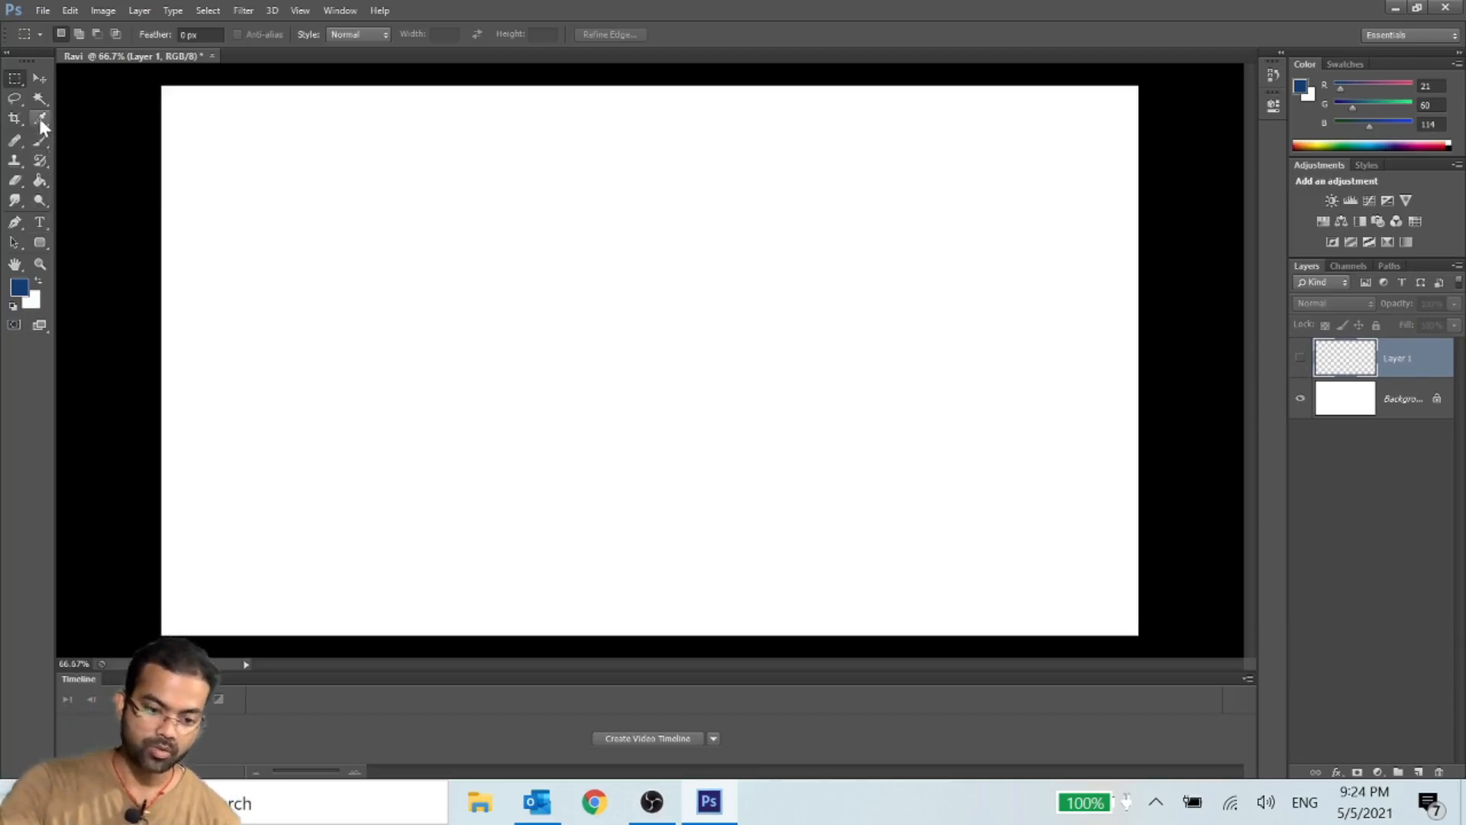
pyautogui.click(40, 140)
pyautogui.click(422, 239)
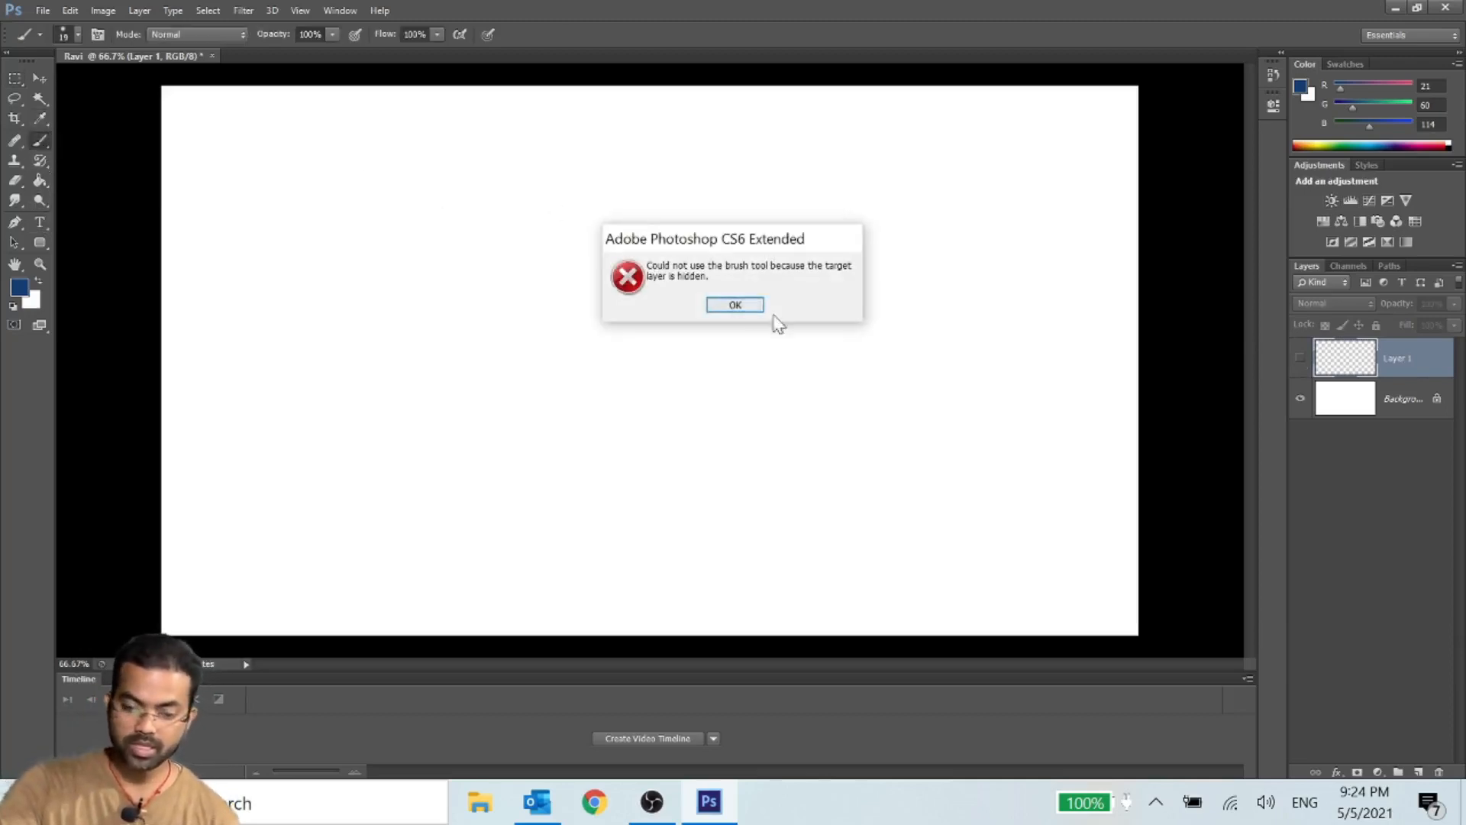
pyautogui.click(735, 304)
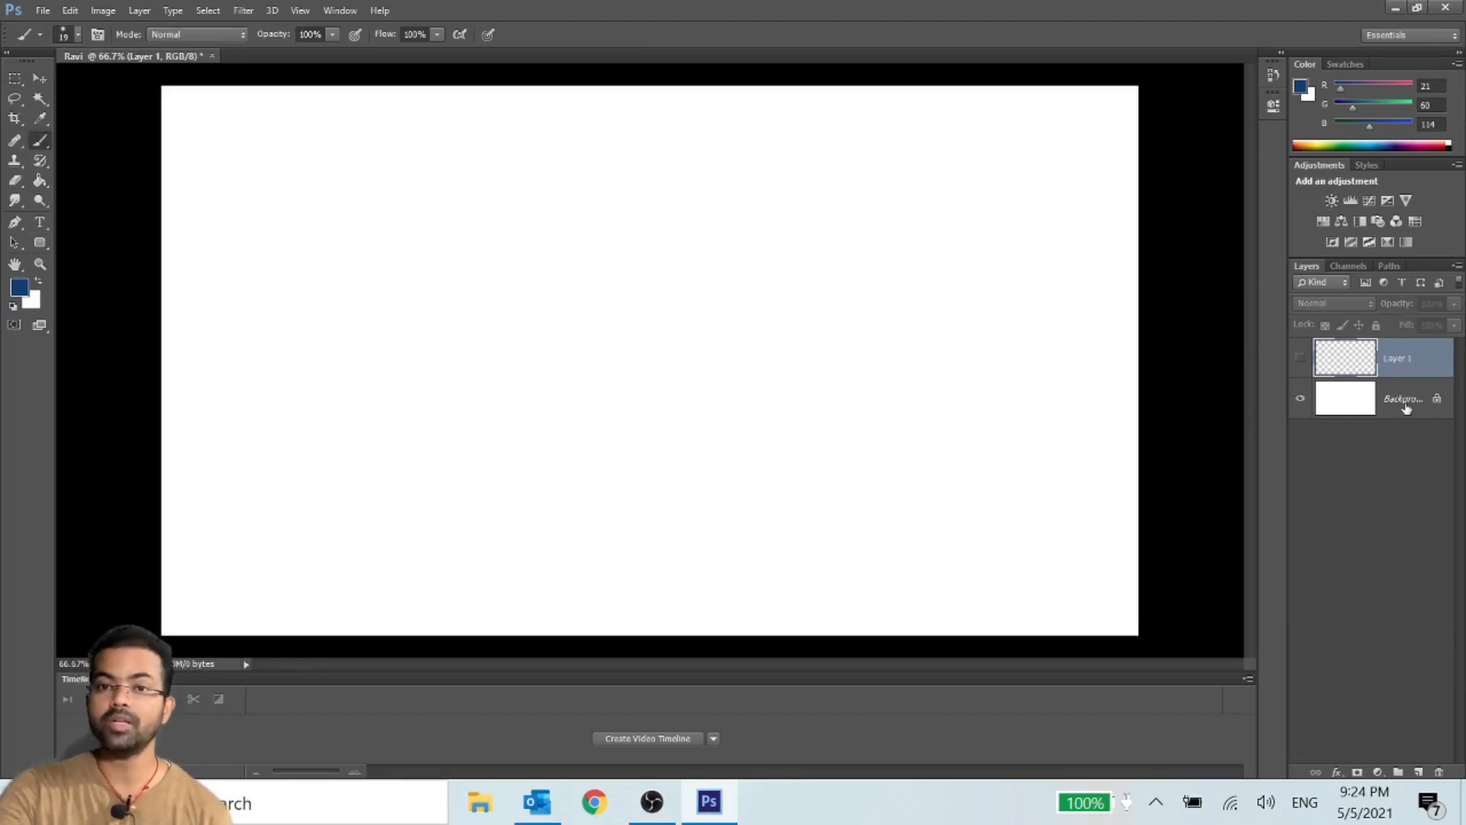
# - Paint looping freehand blue brush scribbles across the upper part of the Background layer
pyautogui.click(1406, 407)
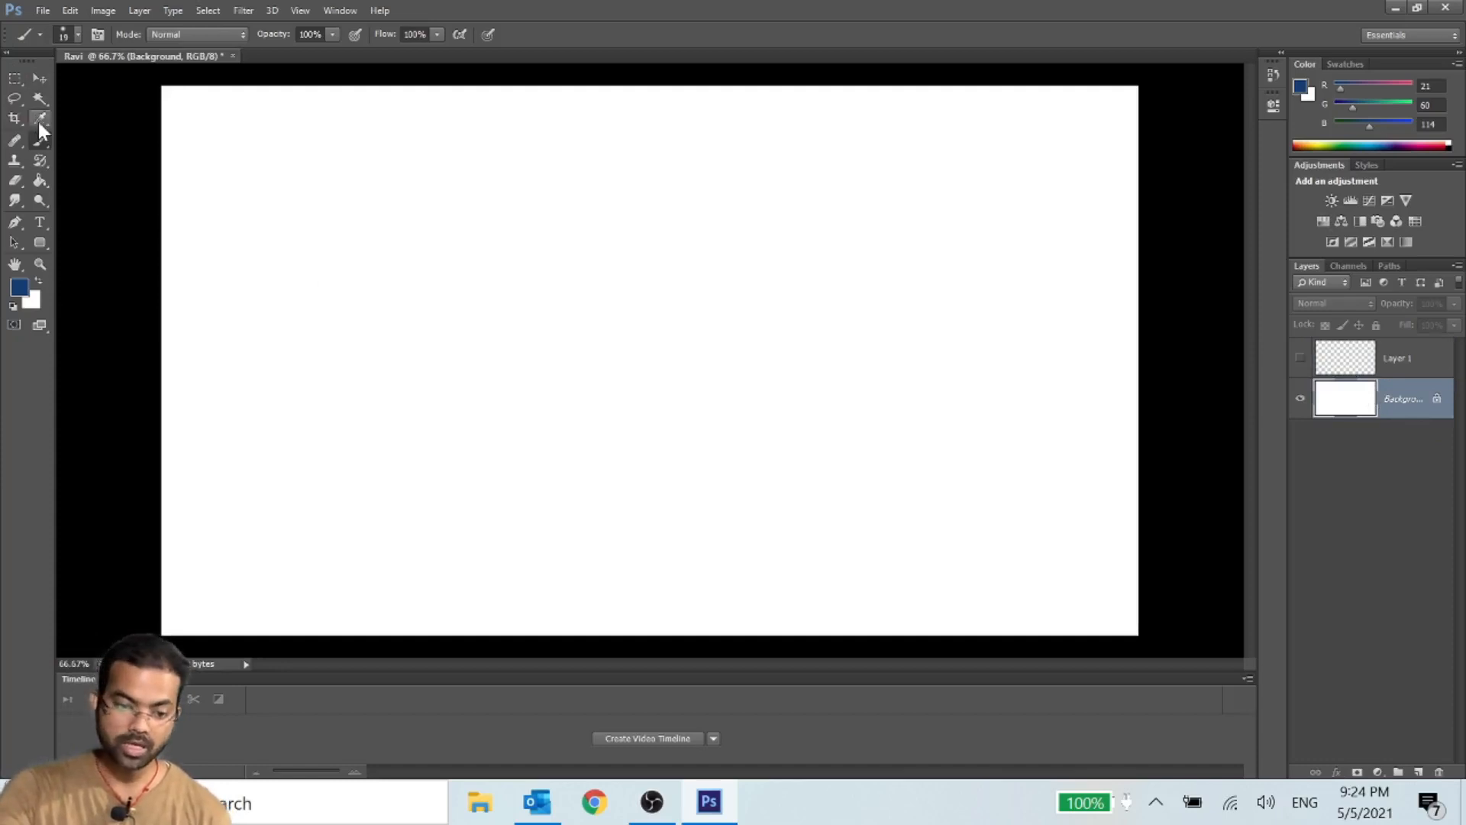
pyautogui.moveTo(379, 236)
pyautogui.mouseDown()
pyautogui.moveTo(511, 379)
pyautogui.moveTo(829, 374)
pyautogui.moveTo(681, 403)
pyautogui.moveTo(387, 534)
pyautogui.moveTo(887, 420)
pyautogui.moveTo(655, 390)
pyautogui.mouseUp()
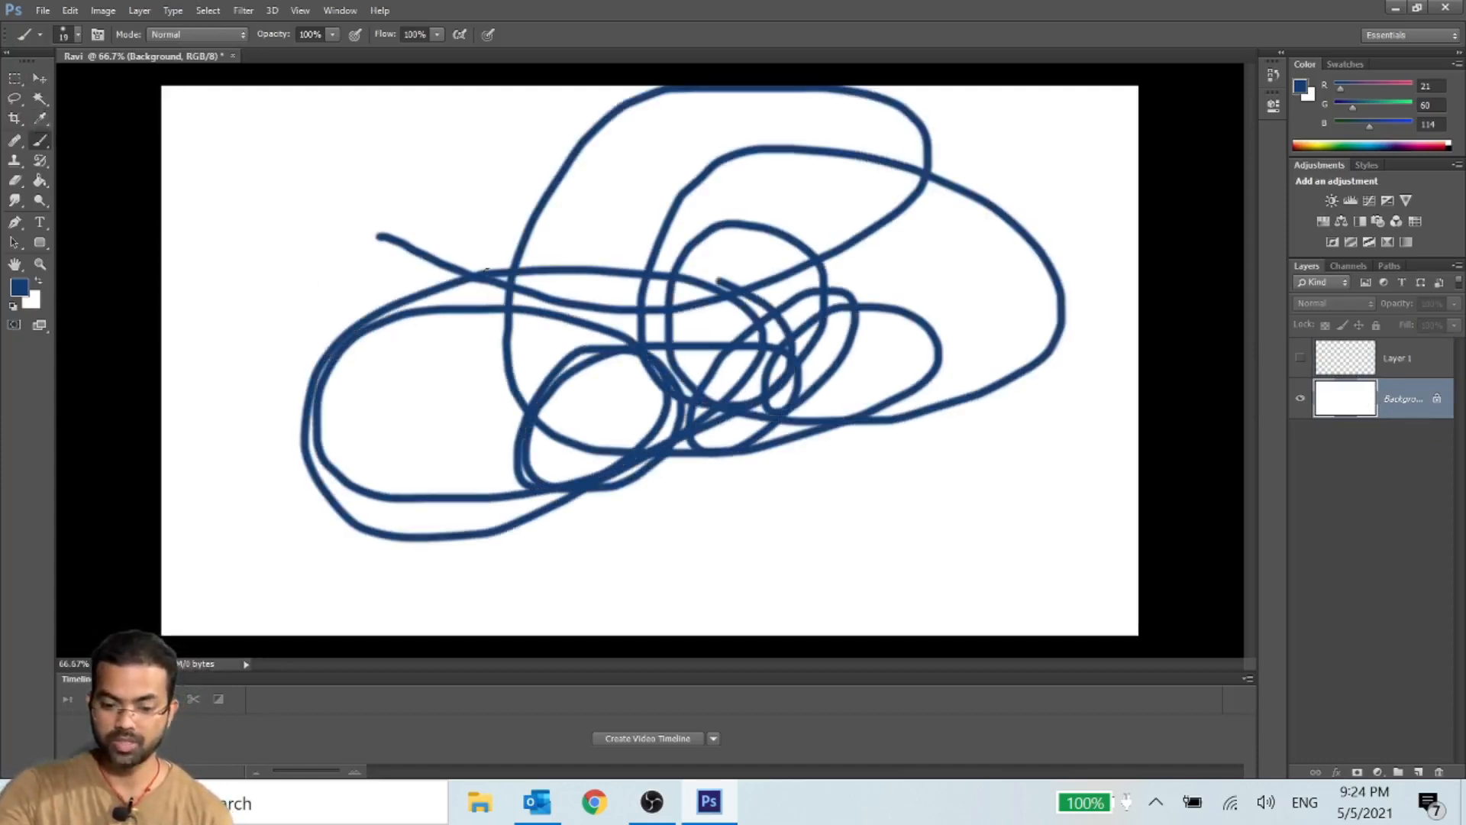
pyautogui.moveTo(487, 269); pyautogui.dragTo(393, 375)
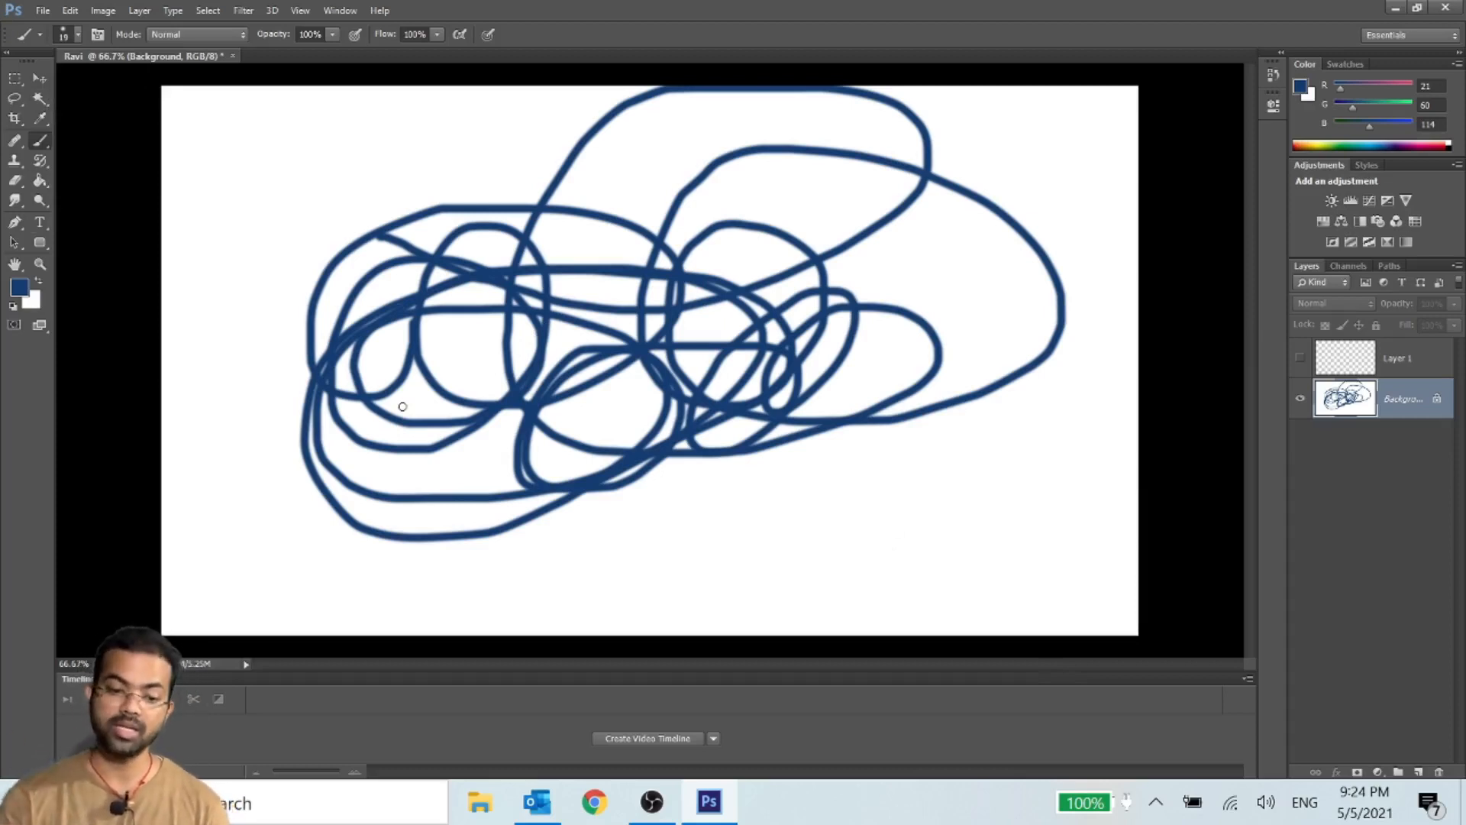
# - Try to shift the scribbled Background layer on the canvas with the Move tool
pyautogui.click(42, 75)
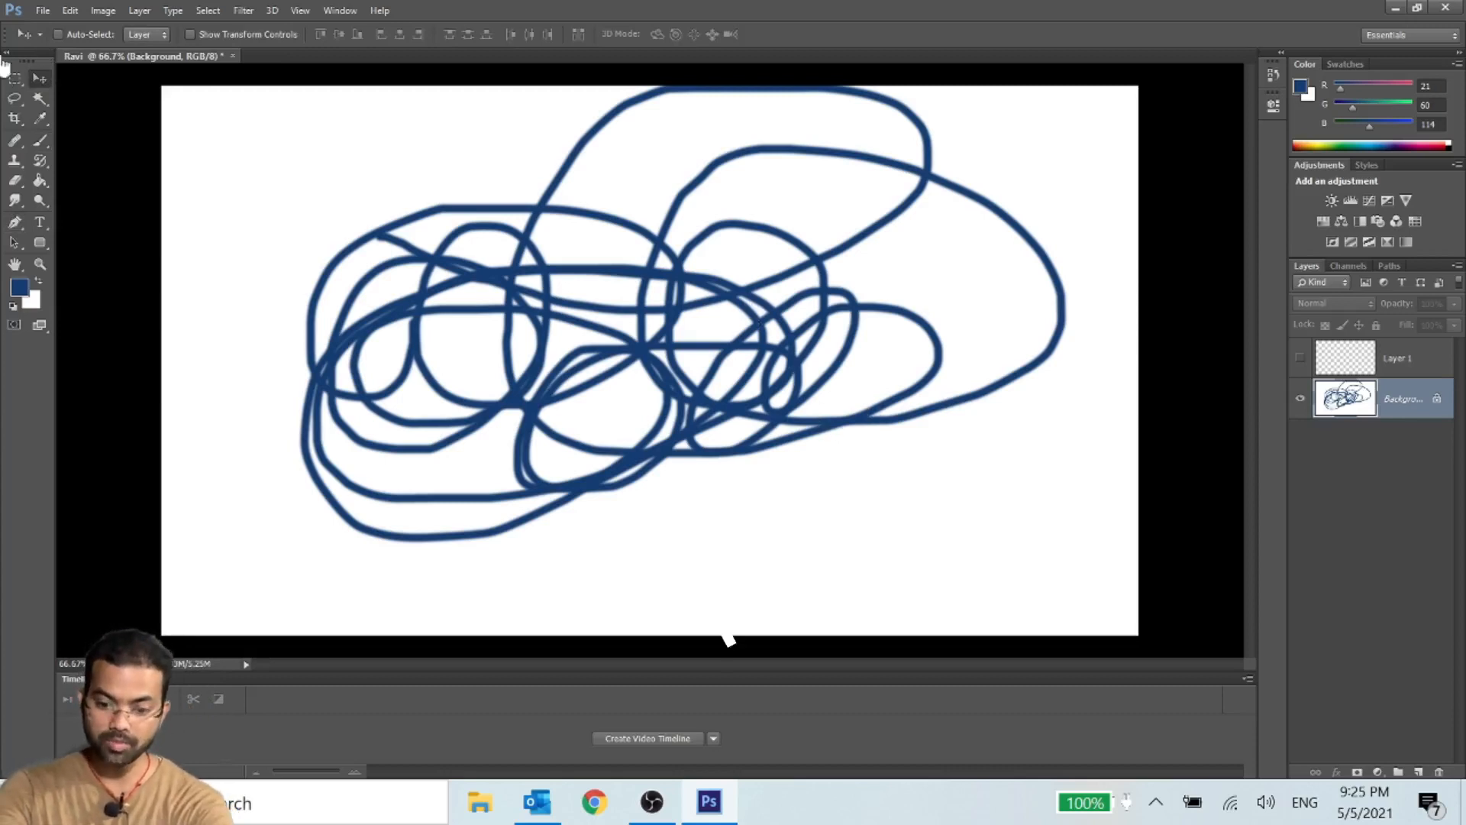
pyautogui.click(41, 140)
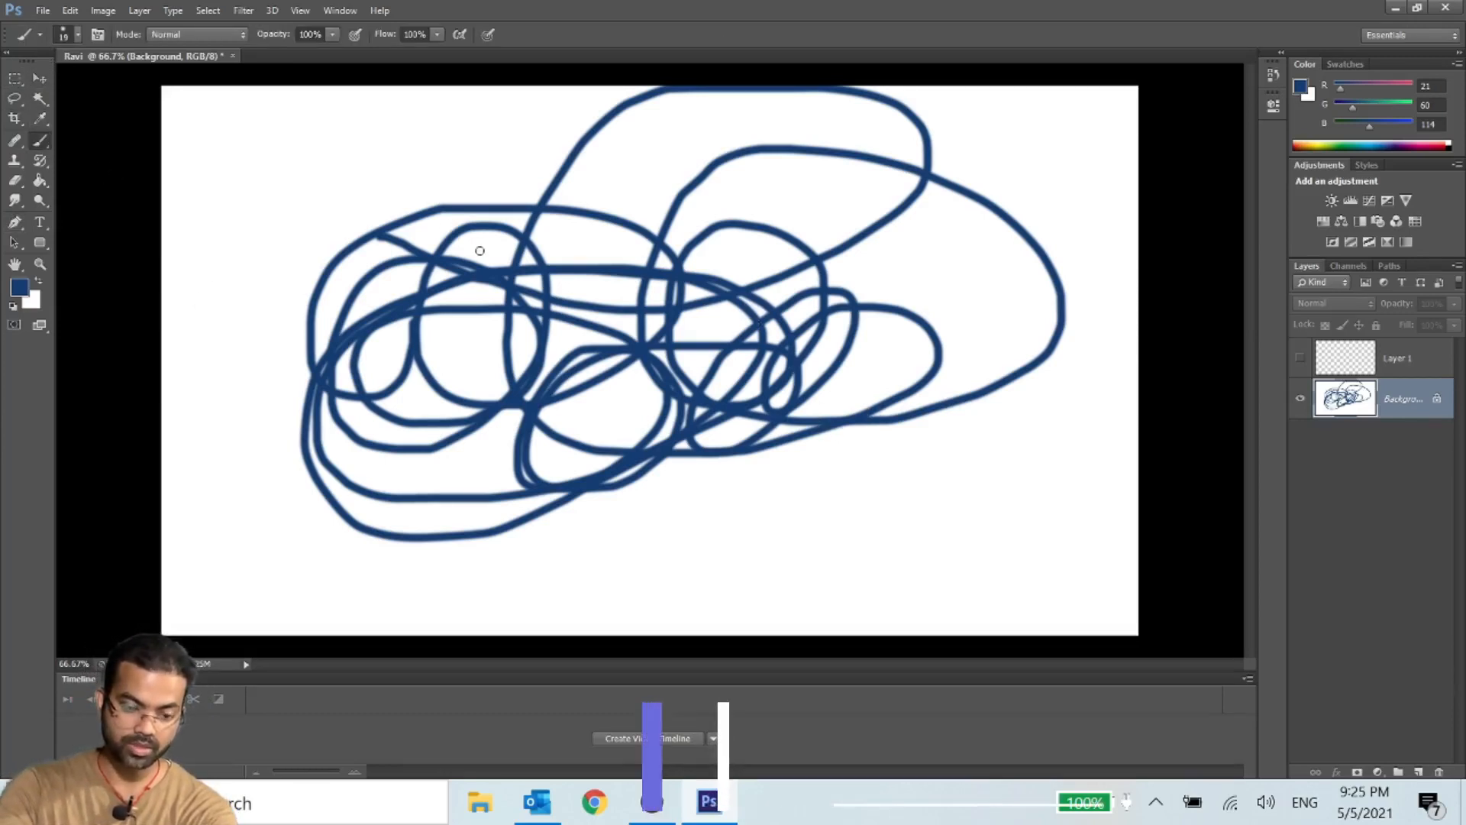
pyautogui.press('v')
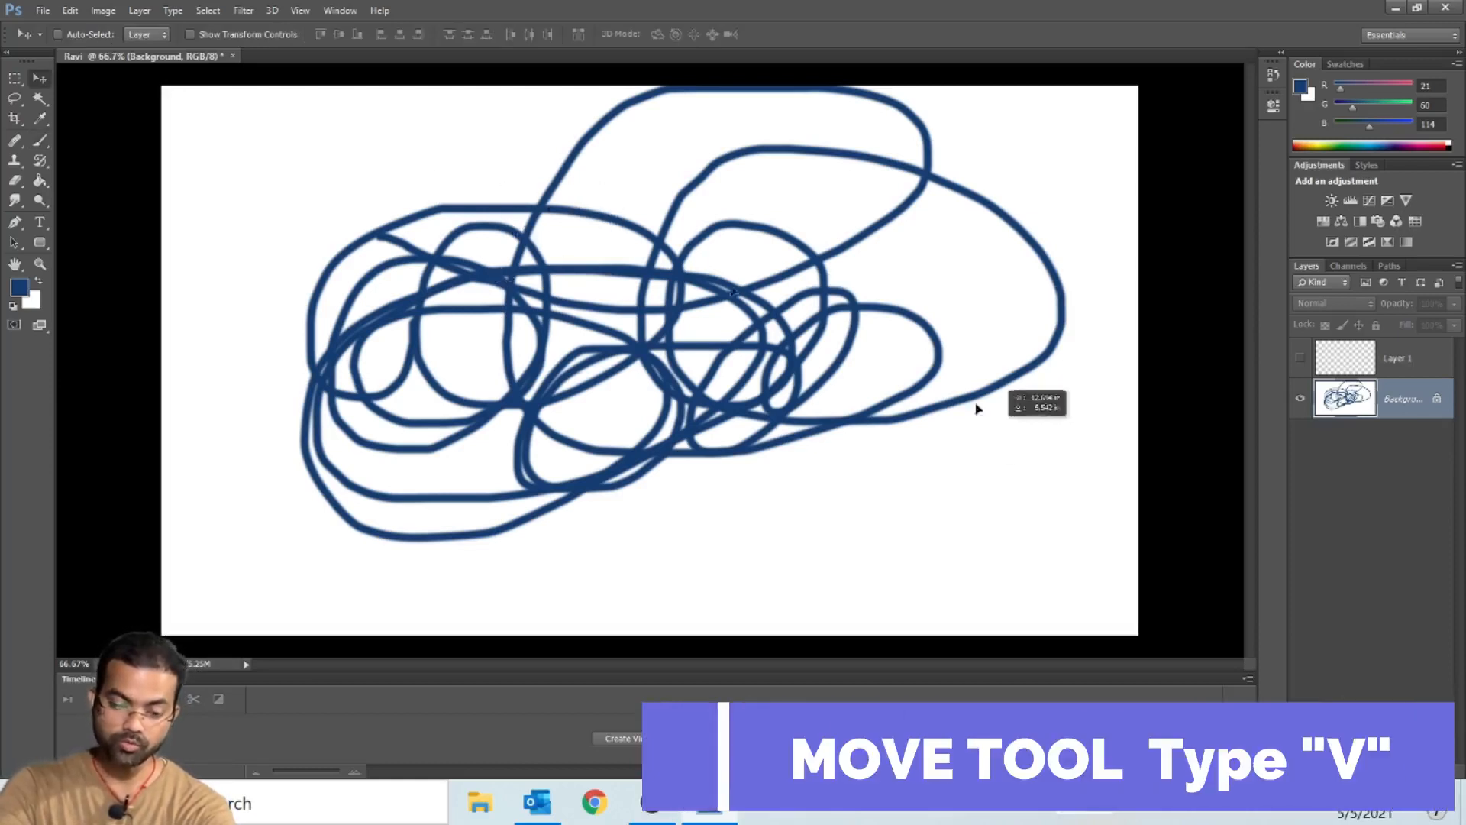
pyautogui.click(639, 342)
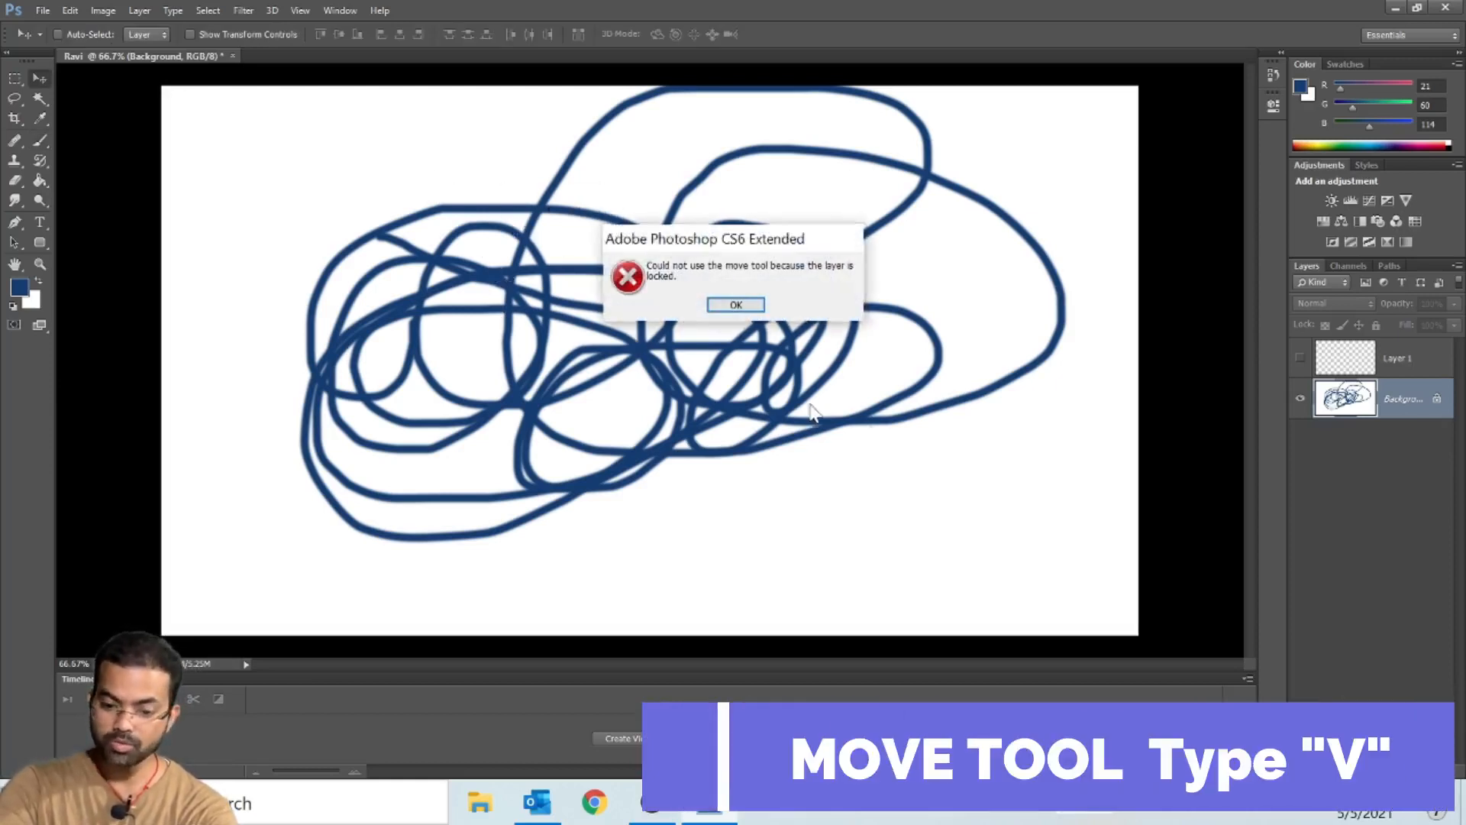
pyautogui.click(736, 305)
pyautogui.click(749, 336)
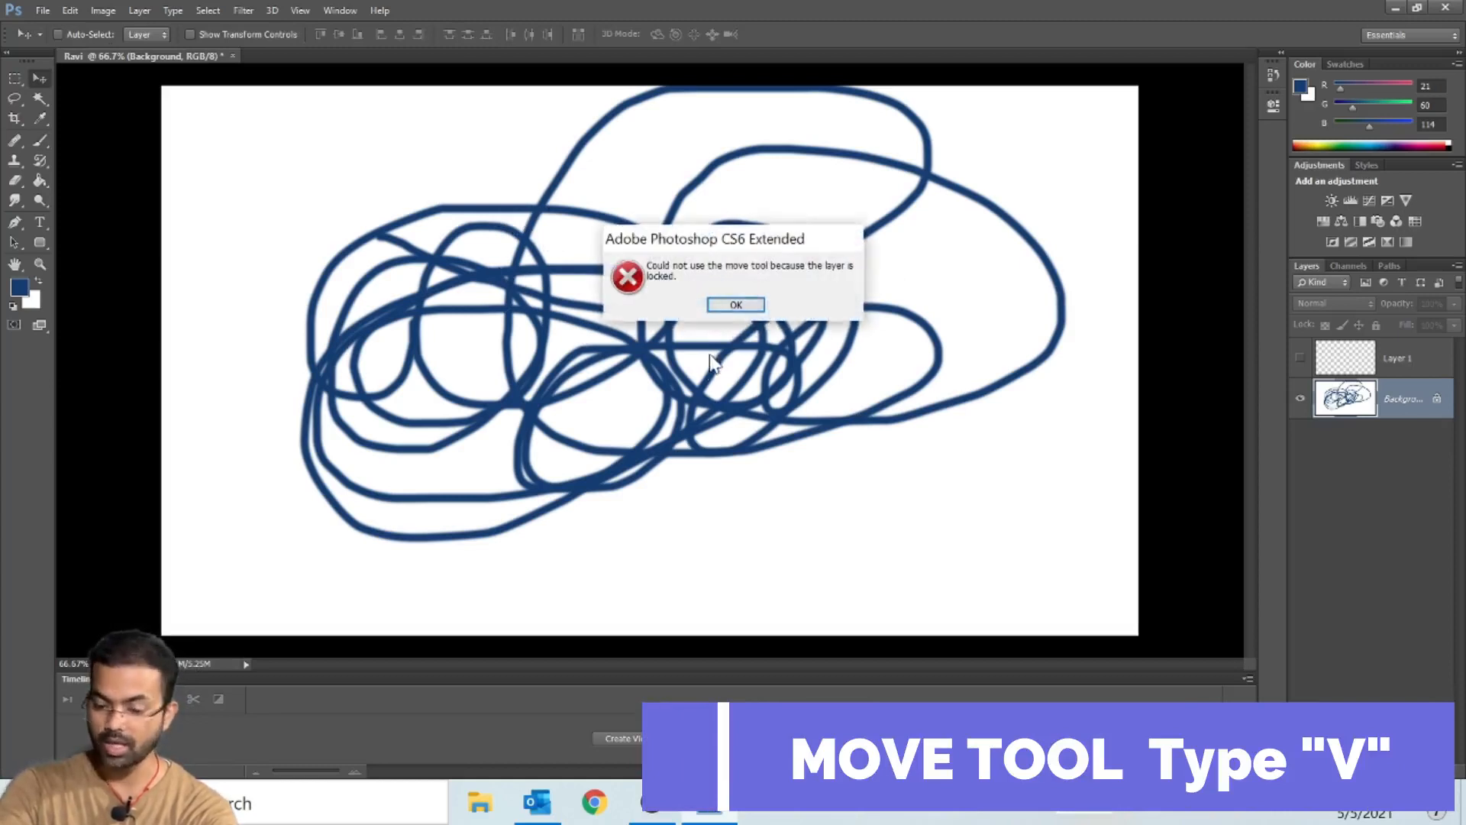
pyautogui.click(736, 305)
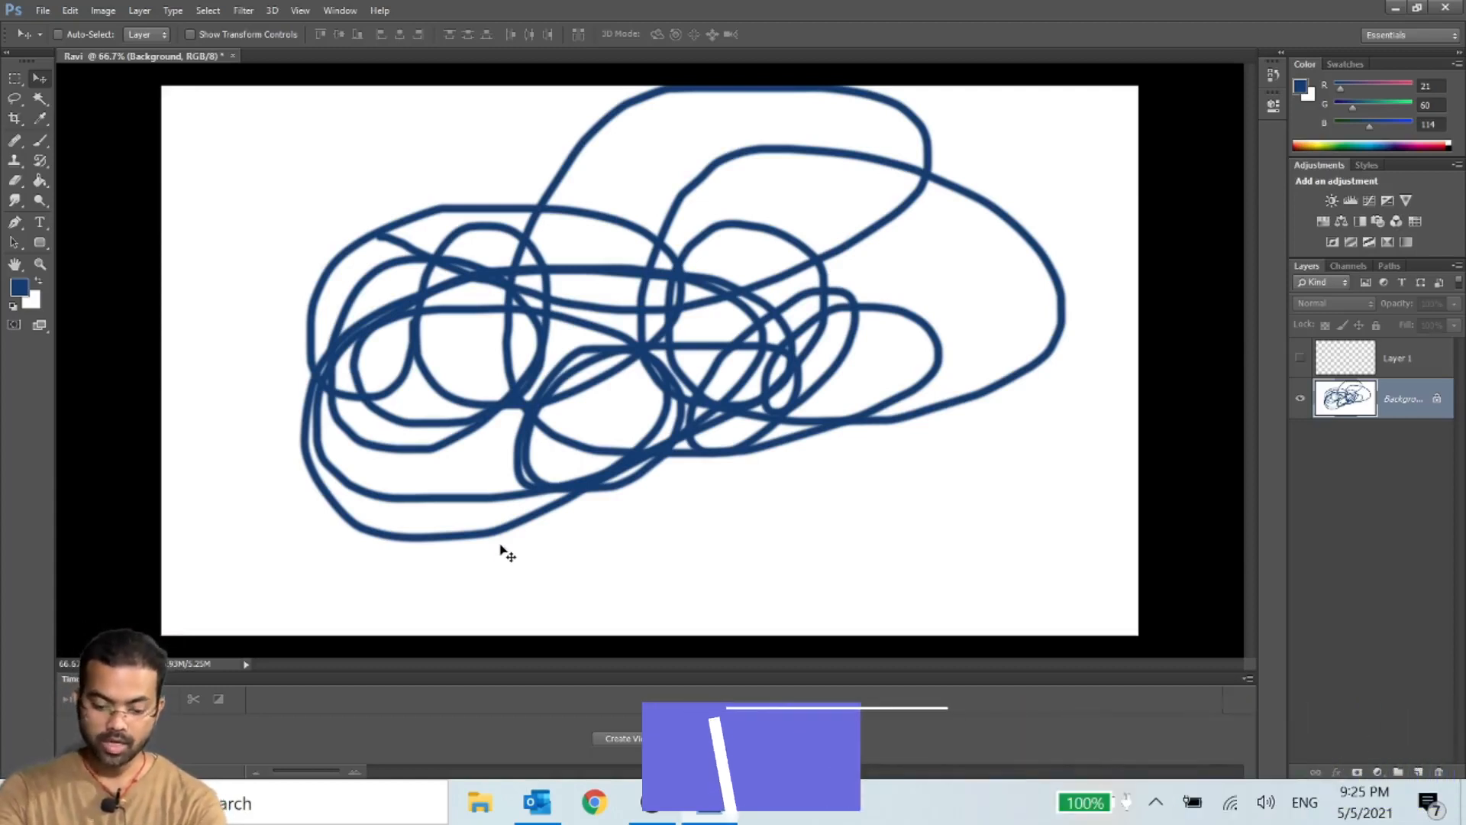
# - Undo the brush scribbles on the Background layer and make Layer 1 visible
pyautogui.hotkey('ctrl', 'z')
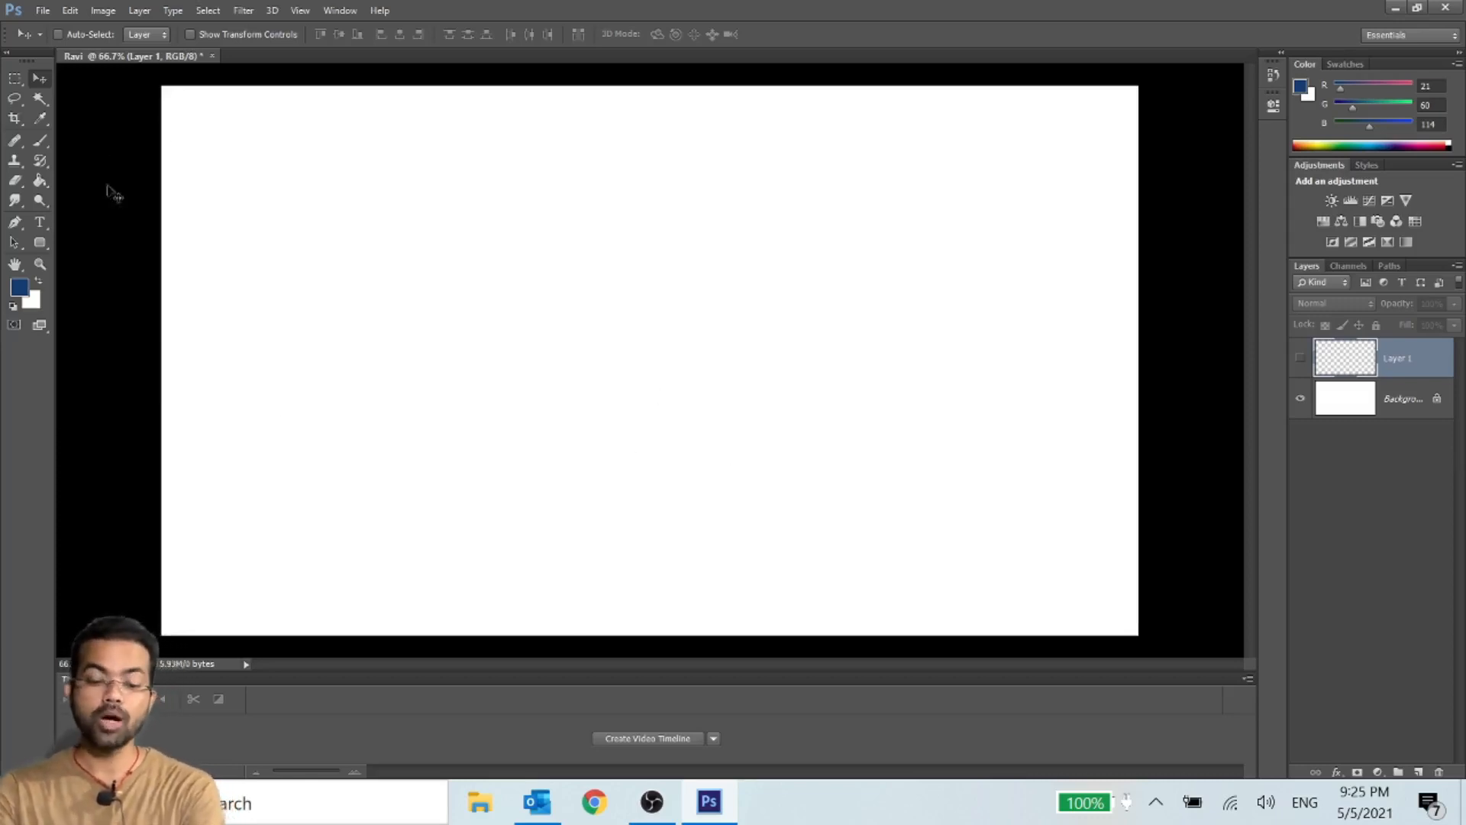
pyautogui.click(1303, 359)
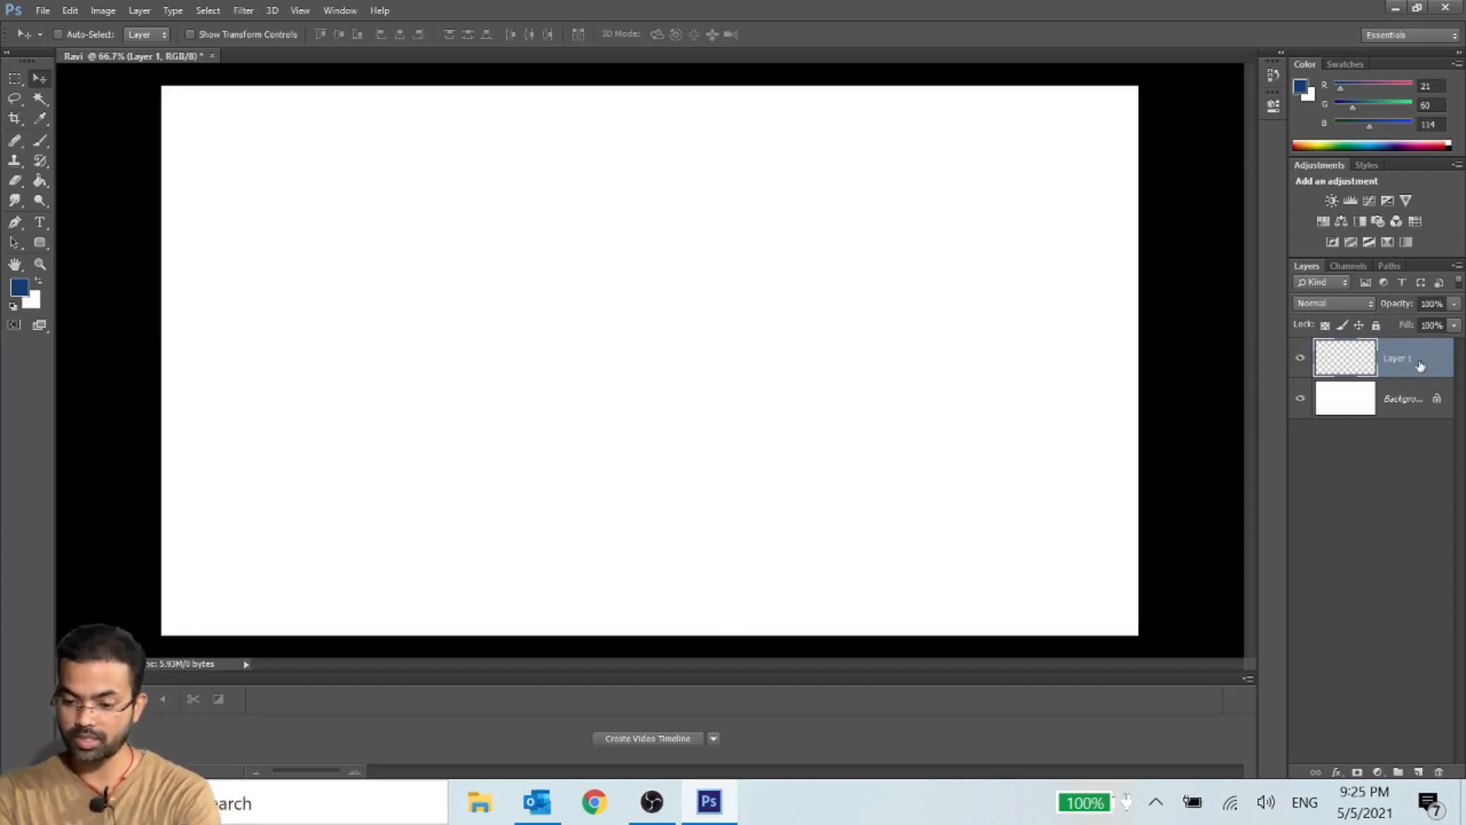
# - Delete the empty Layer 1 and add a fresh layer above the Background
pyautogui.moveTo(1421, 365); pyautogui.dragTo(1444, 778)
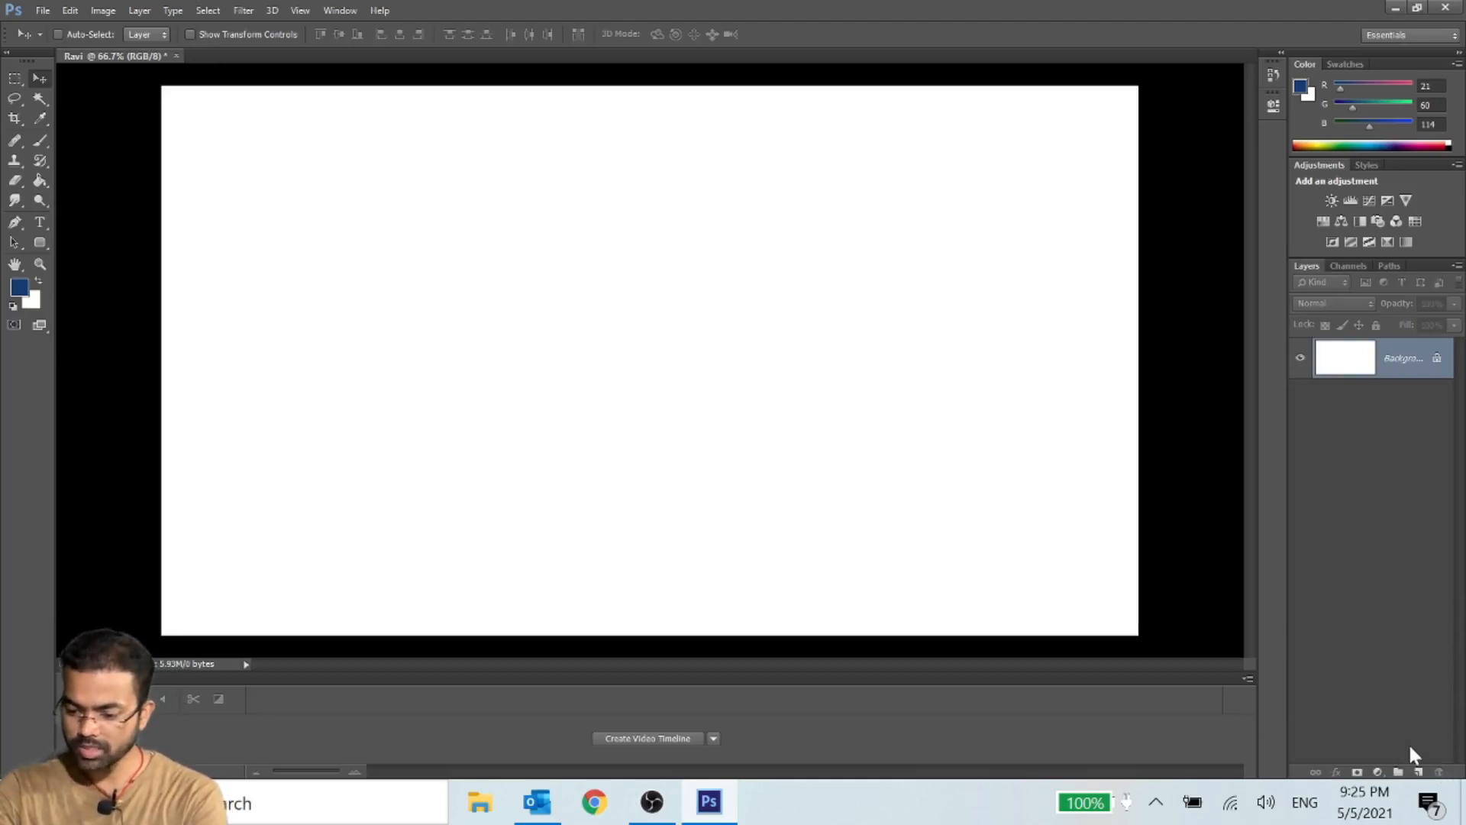
pyautogui.click(1419, 772)
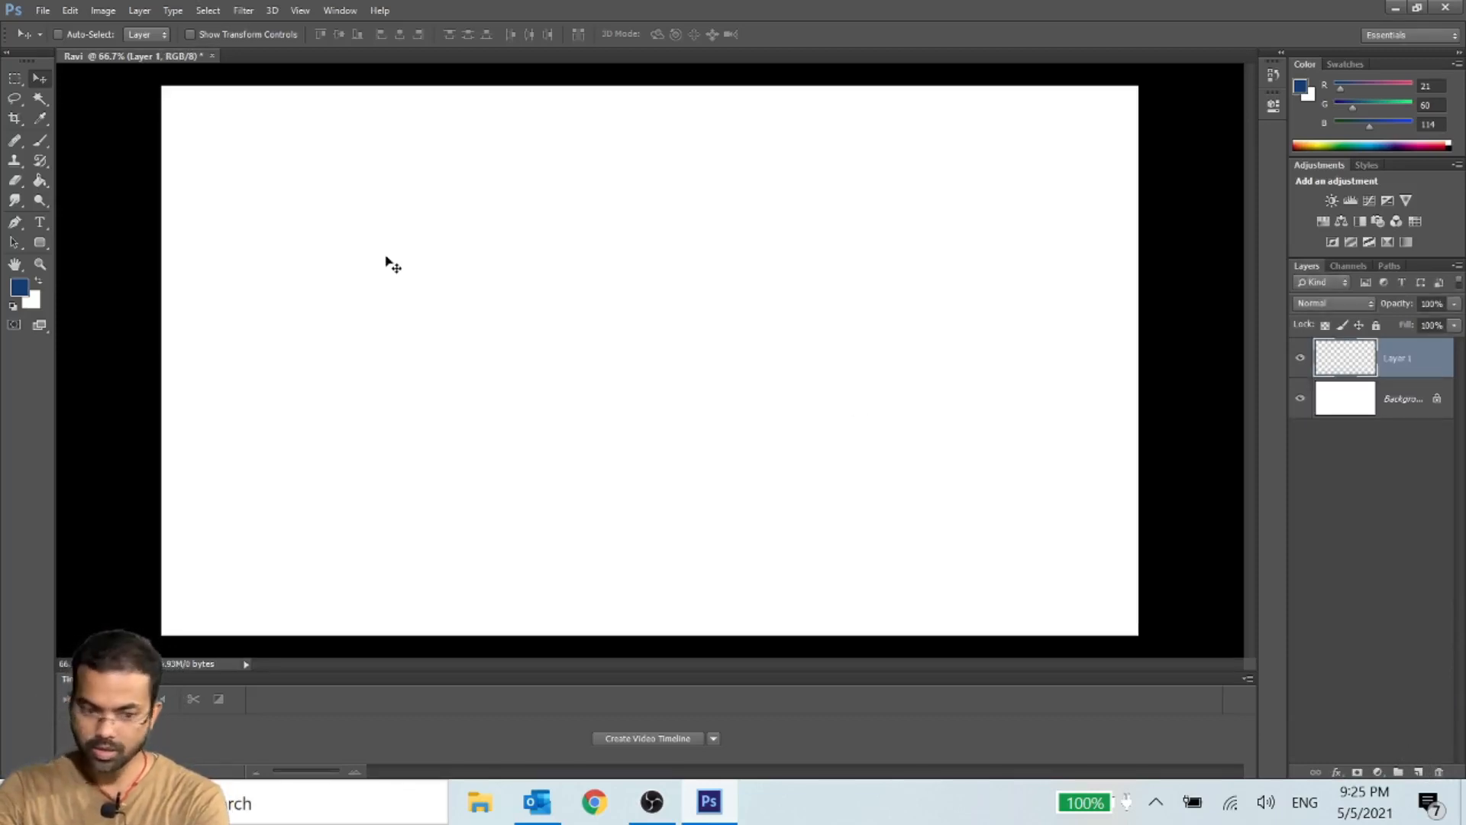
# - Paint a long horizontal blue brush stroke on Layer 1 and move it toward the canvas's upper-left corner
pyautogui.click(41, 142)
pyautogui.moveTo(390, 220); pyautogui.dragTo(812, 223)
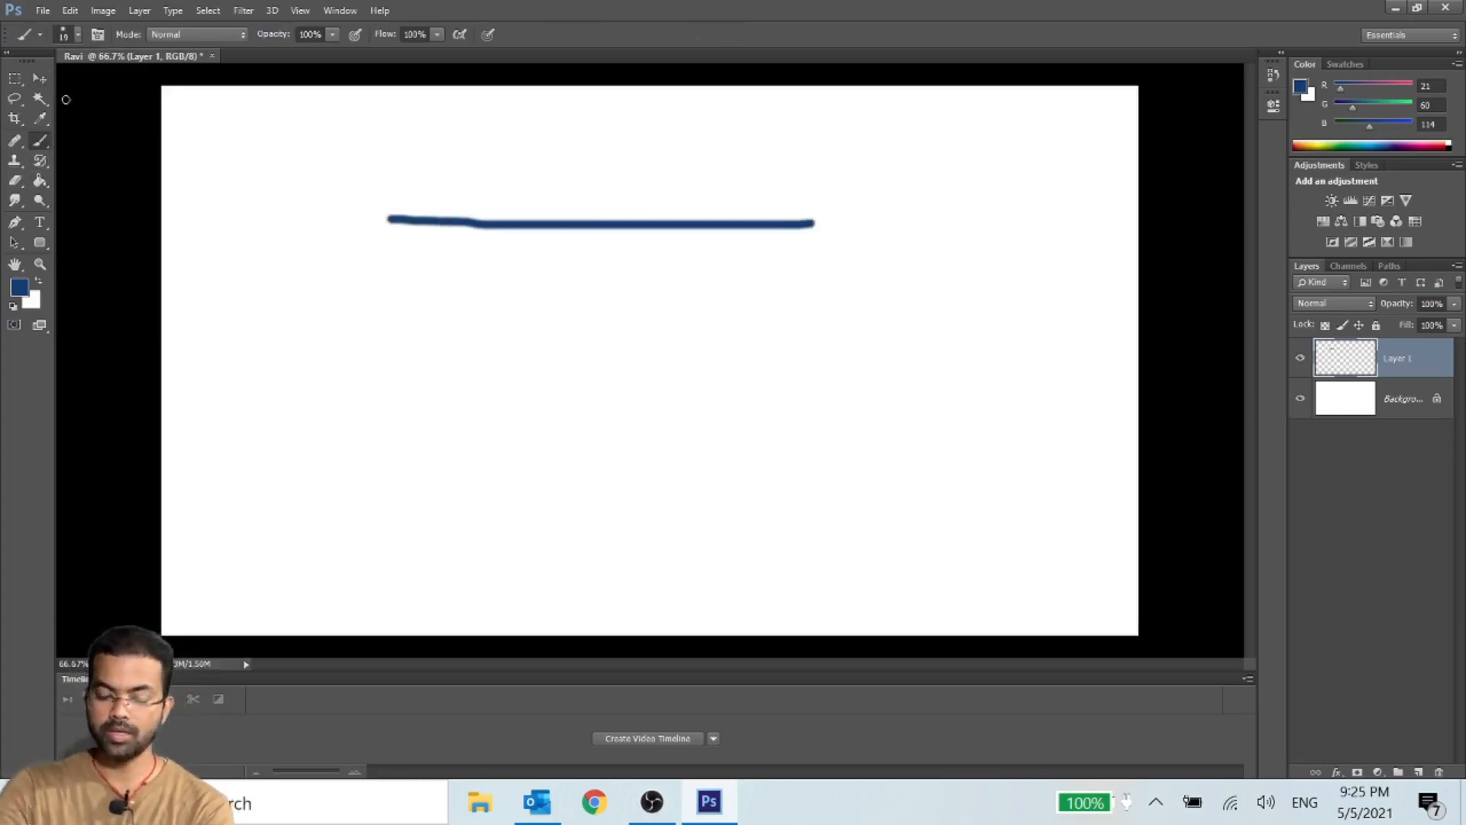
pyautogui.click(39, 79)
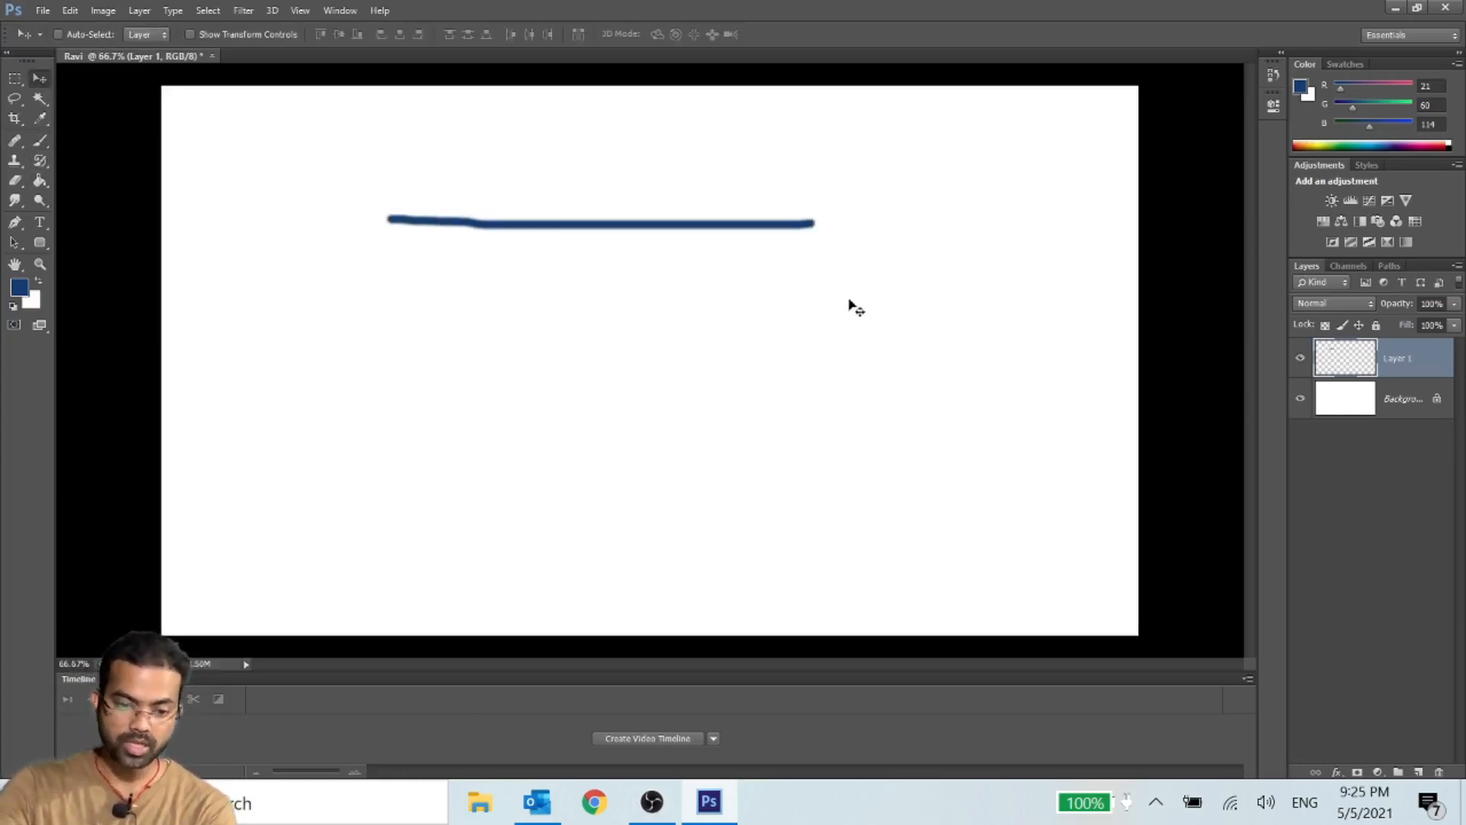
pyautogui.moveTo(567, 236)
pyautogui.mouseDown()
pyautogui.moveTo(576, 320)
pyautogui.moveTo(468, 328)
pyautogui.moveTo(583, 397)
pyautogui.moveTo(562, 244)
pyautogui.moveTo(593, 380)
pyautogui.moveTo(331, 136)
pyautogui.moveTo(360, 166)
pyautogui.moveTo(344, 164)
pyautogui.mouseUp()
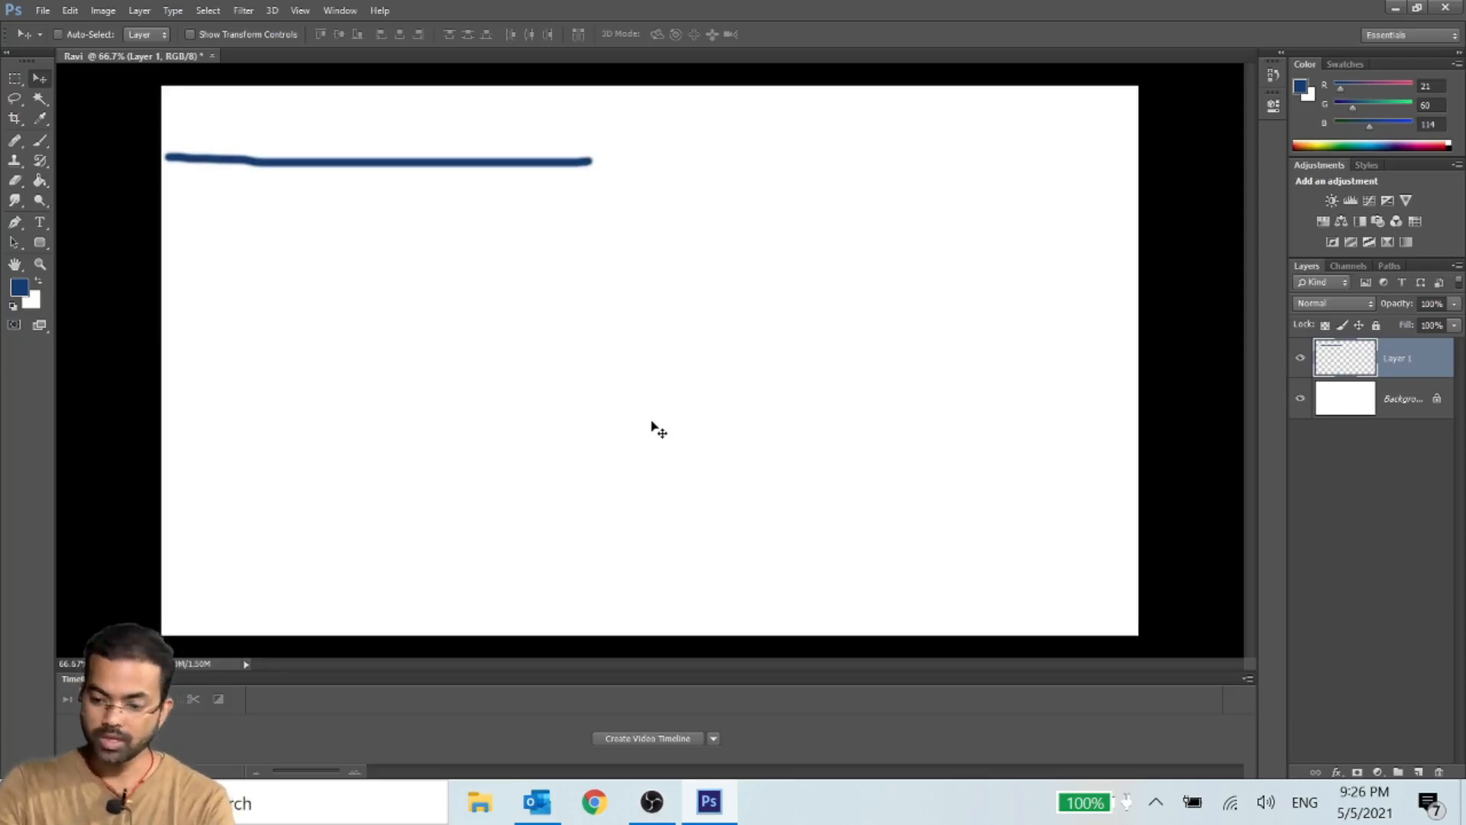
# - Undo both the move and the blue brush stroke on Layer 1
pyautogui.hotkey('ctrl', 'z')
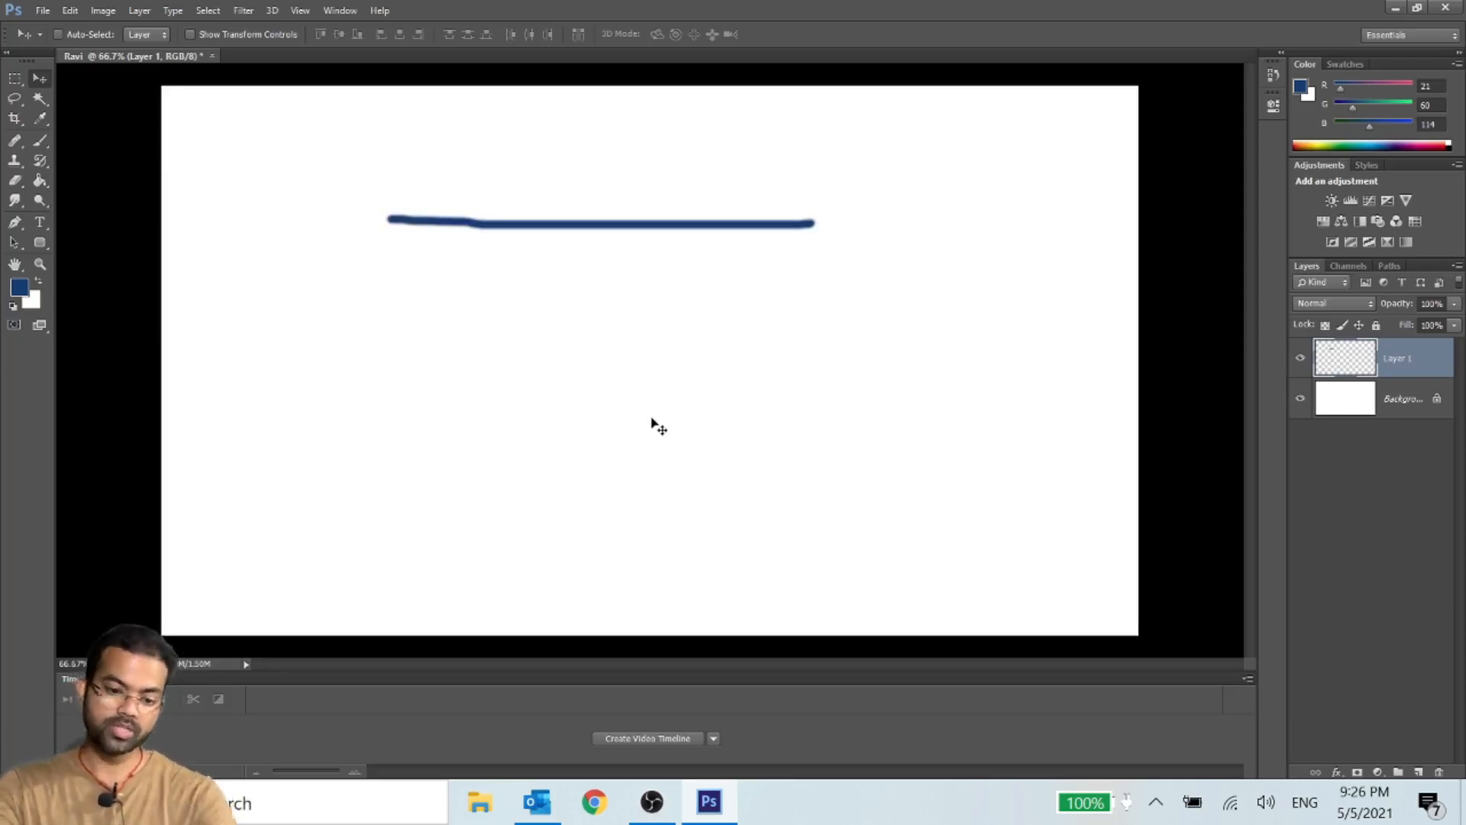
pyautogui.hotkey('ctrl', 'alt', 'z')
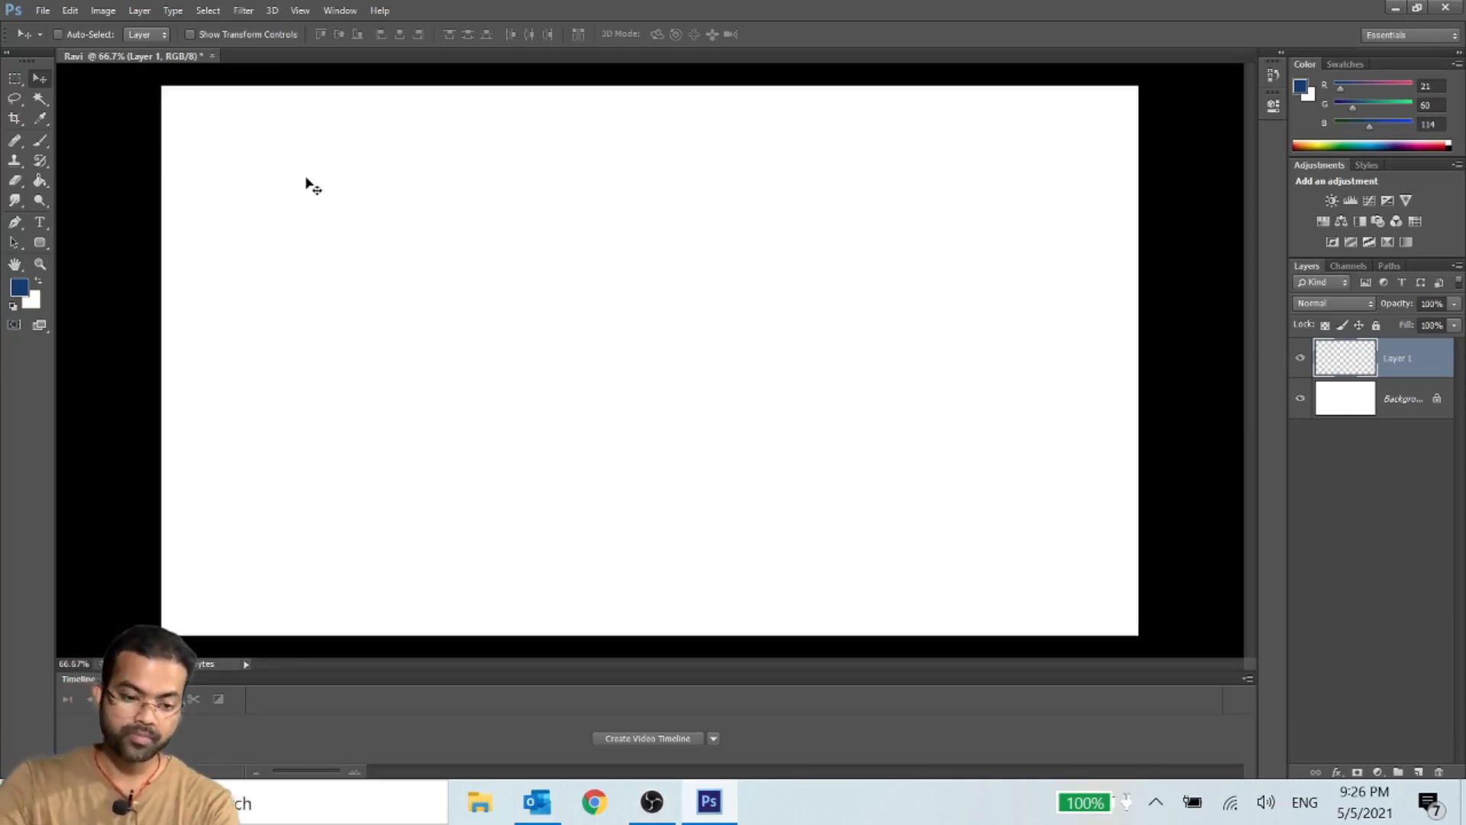
# - Open IMG_9473.jpg from the Downloads folder, discarding its embedded color profile
pyautogui.click(41, 14)
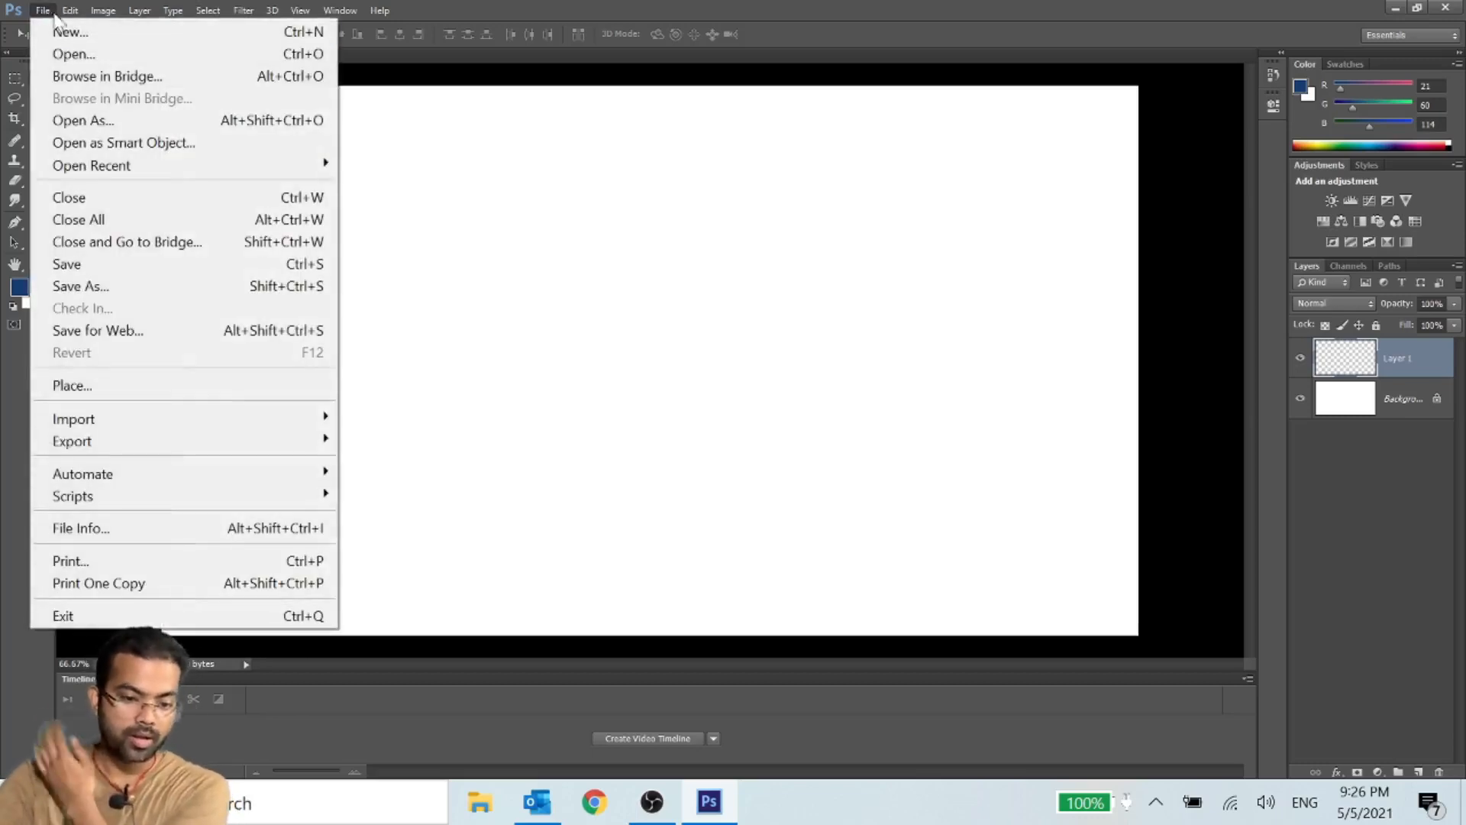
pyautogui.click(253, 55)
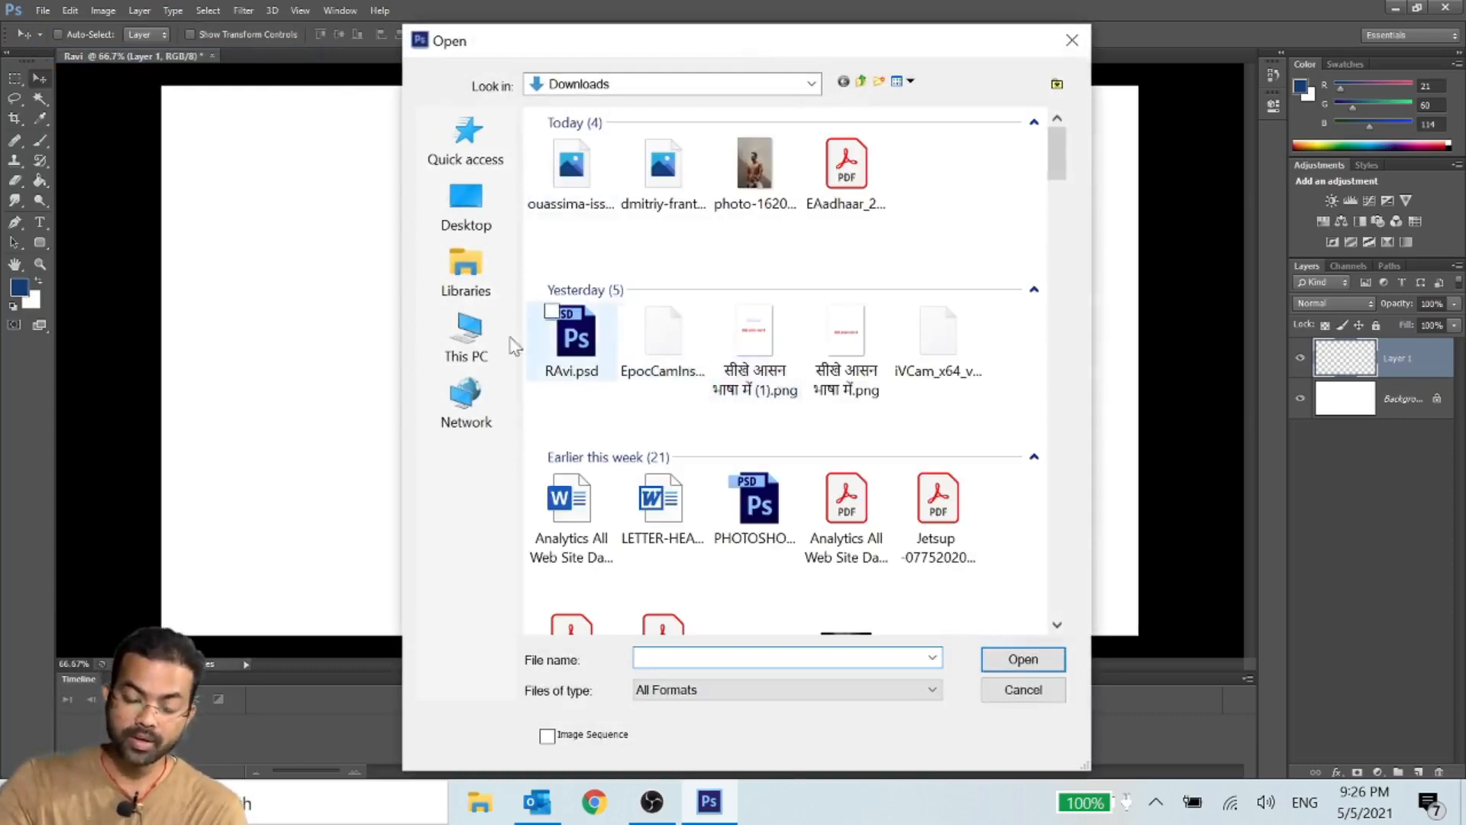
pyautogui.scroll(-4, 747, 288)
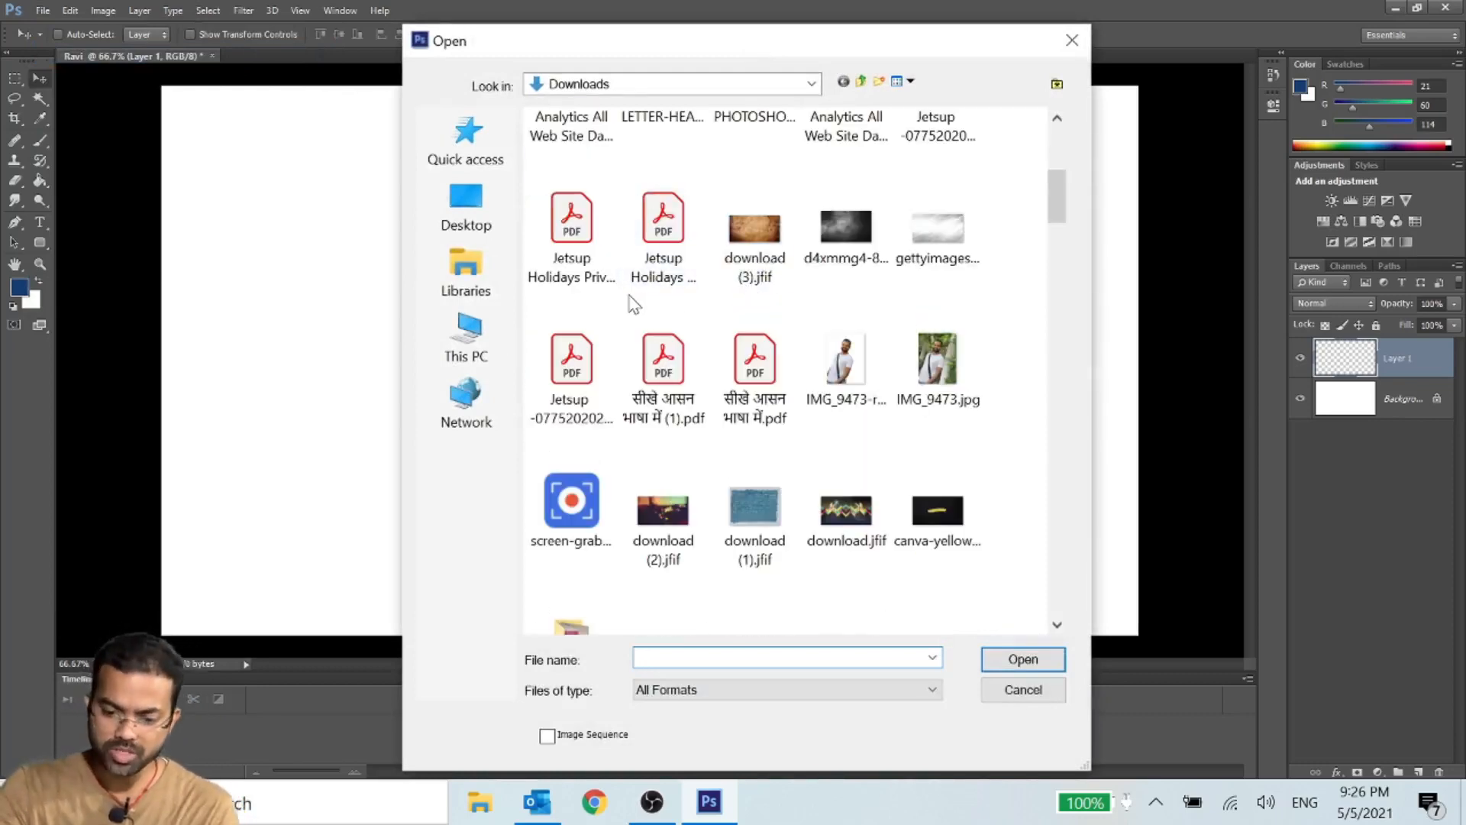
pyautogui.scroll(2, 633, 309)
pyautogui.scroll(-5, 672, 382)
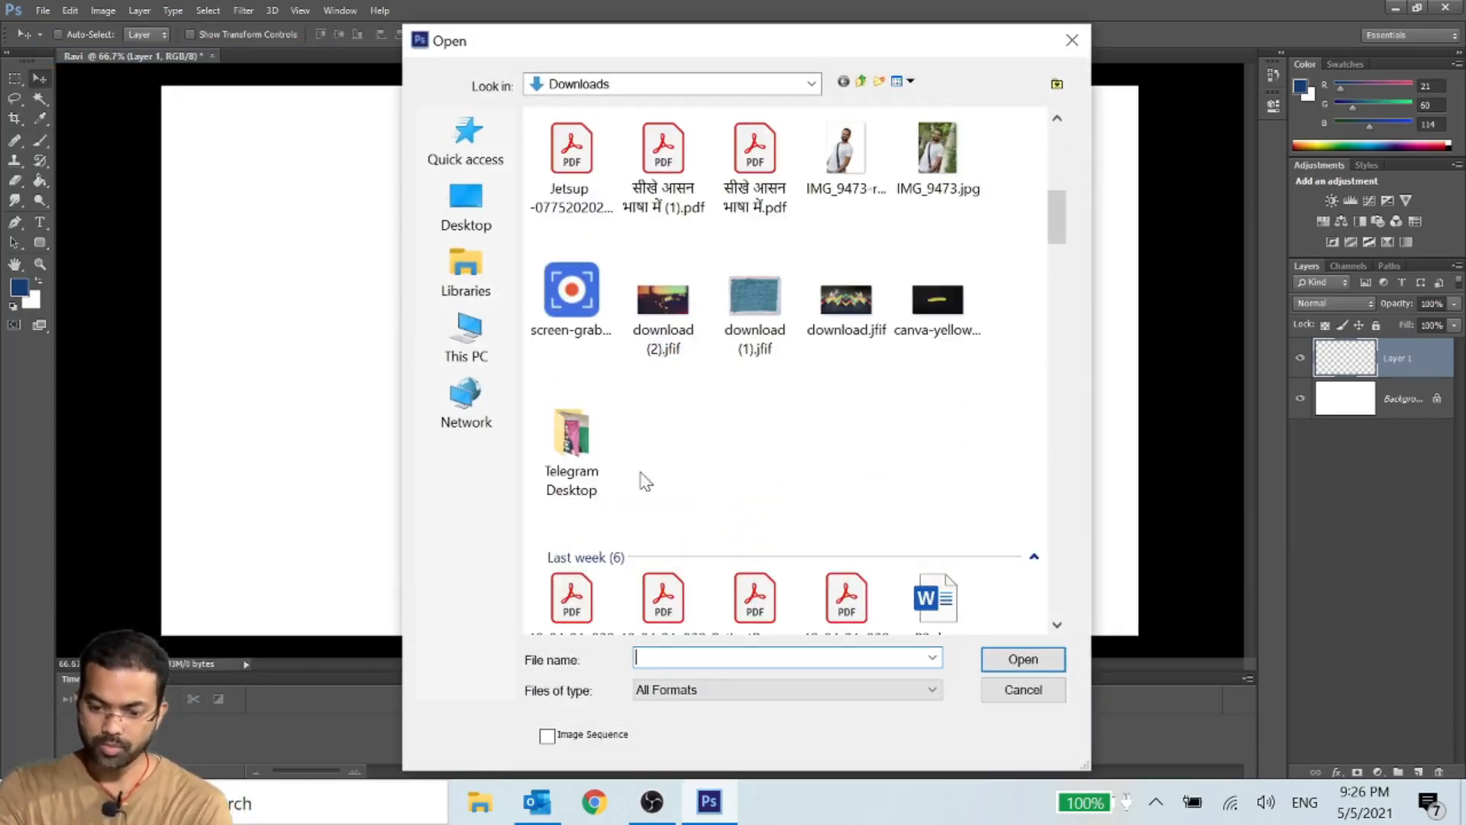
pyautogui.scroll(8, 646, 481)
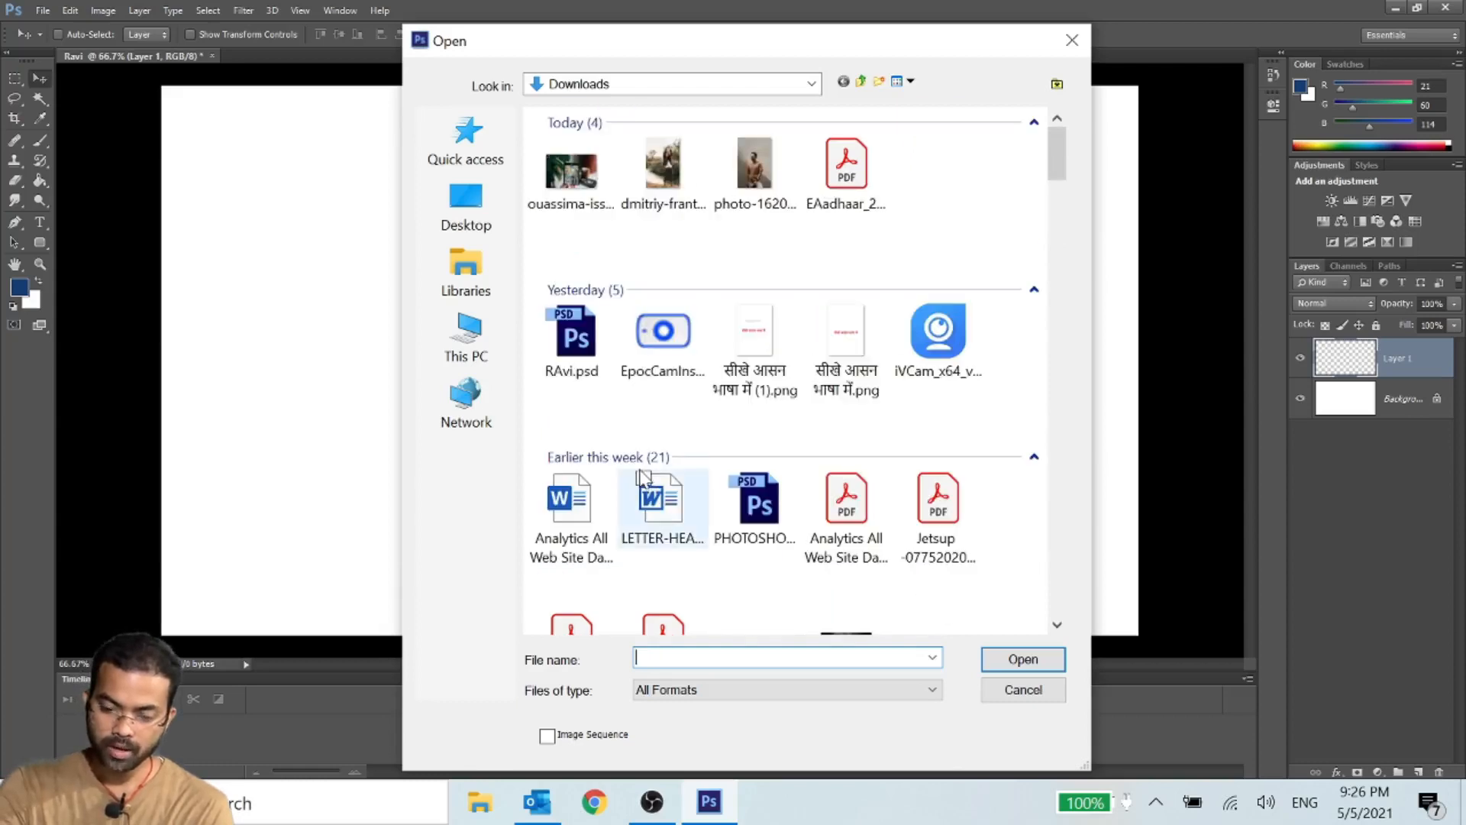
pyautogui.click(767, 182)
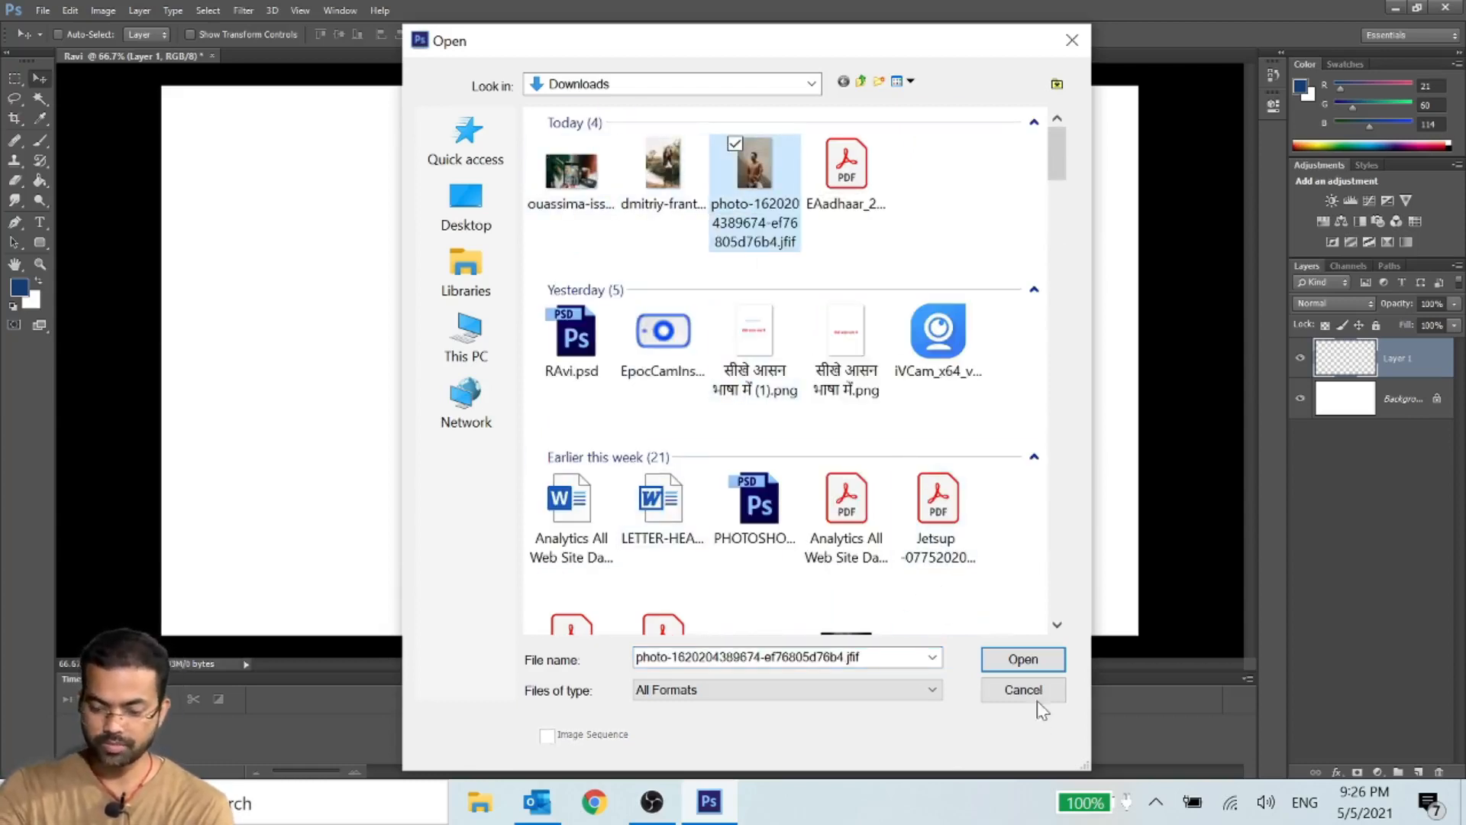
pyautogui.scroll(-5, 939, 367)
pyautogui.click(938, 365)
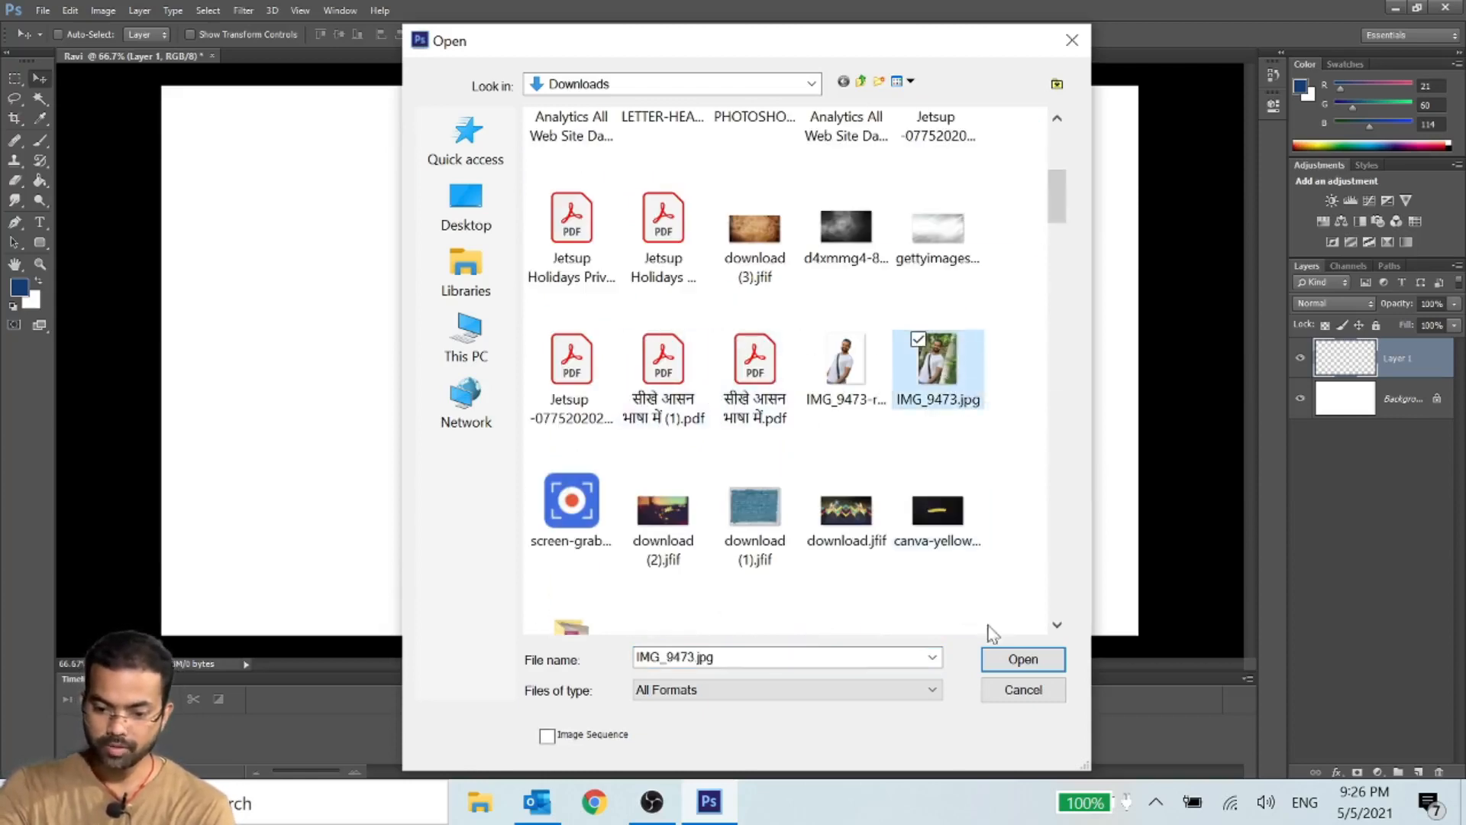
pyautogui.click(1021, 668)
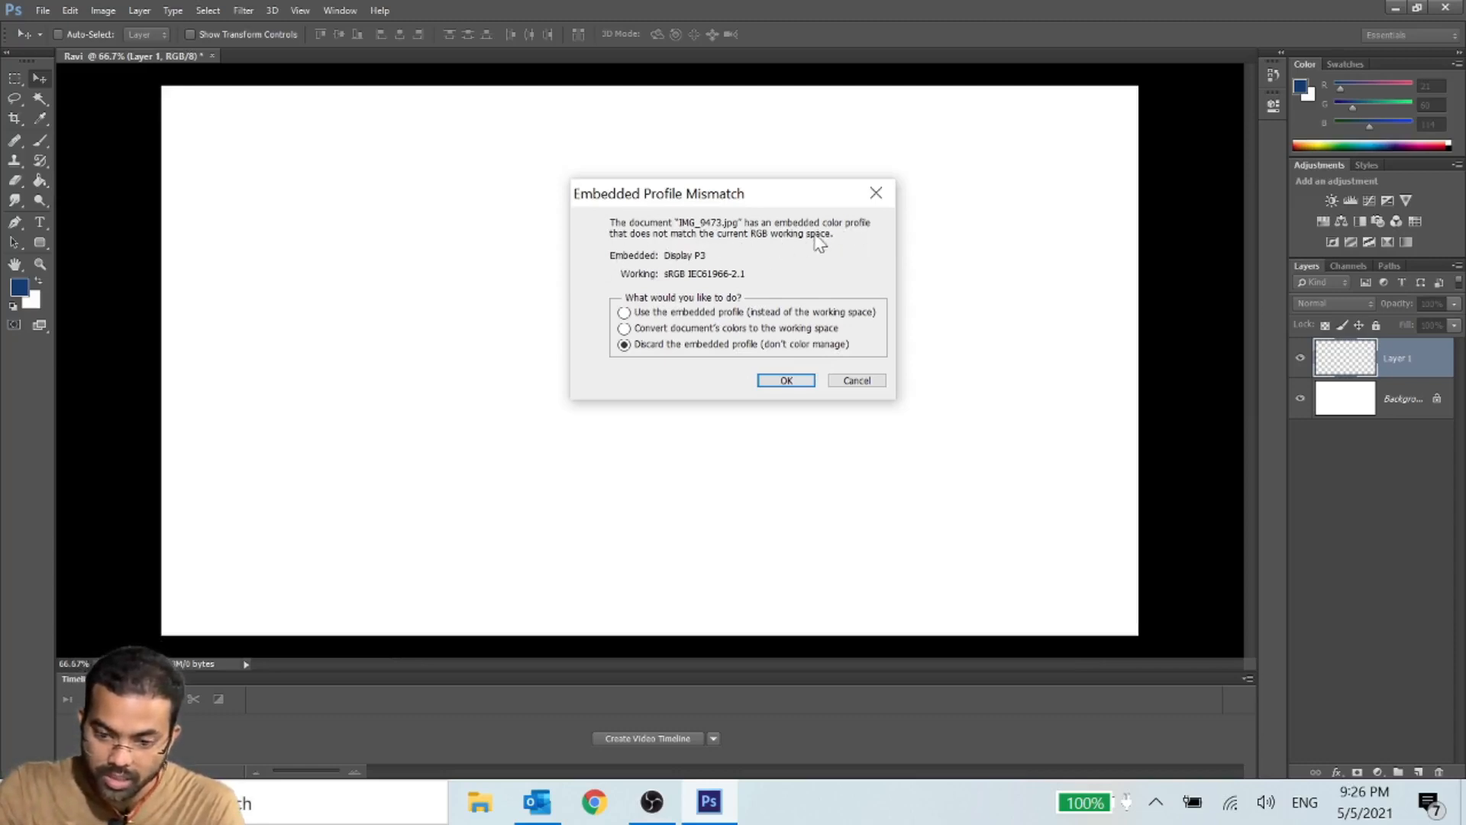
pyautogui.click(786, 382)
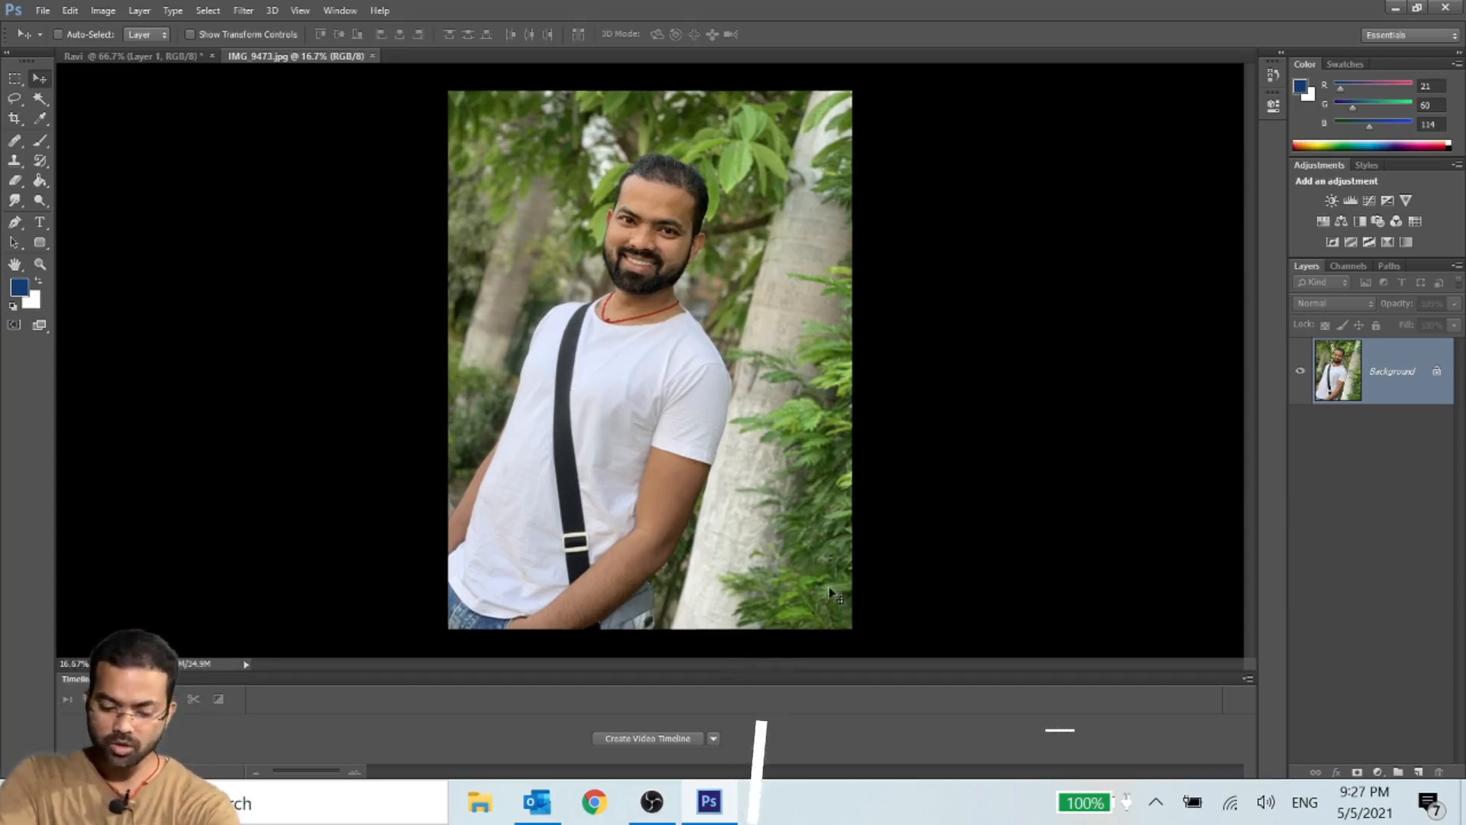
# - Examine the IMG_9473.jpg photo at 100% around the face and shirt, and zoom back out to the whole image
pyautogui.hotkey('ctrl', '1')
pyautogui.scroll(10, 815, 532)
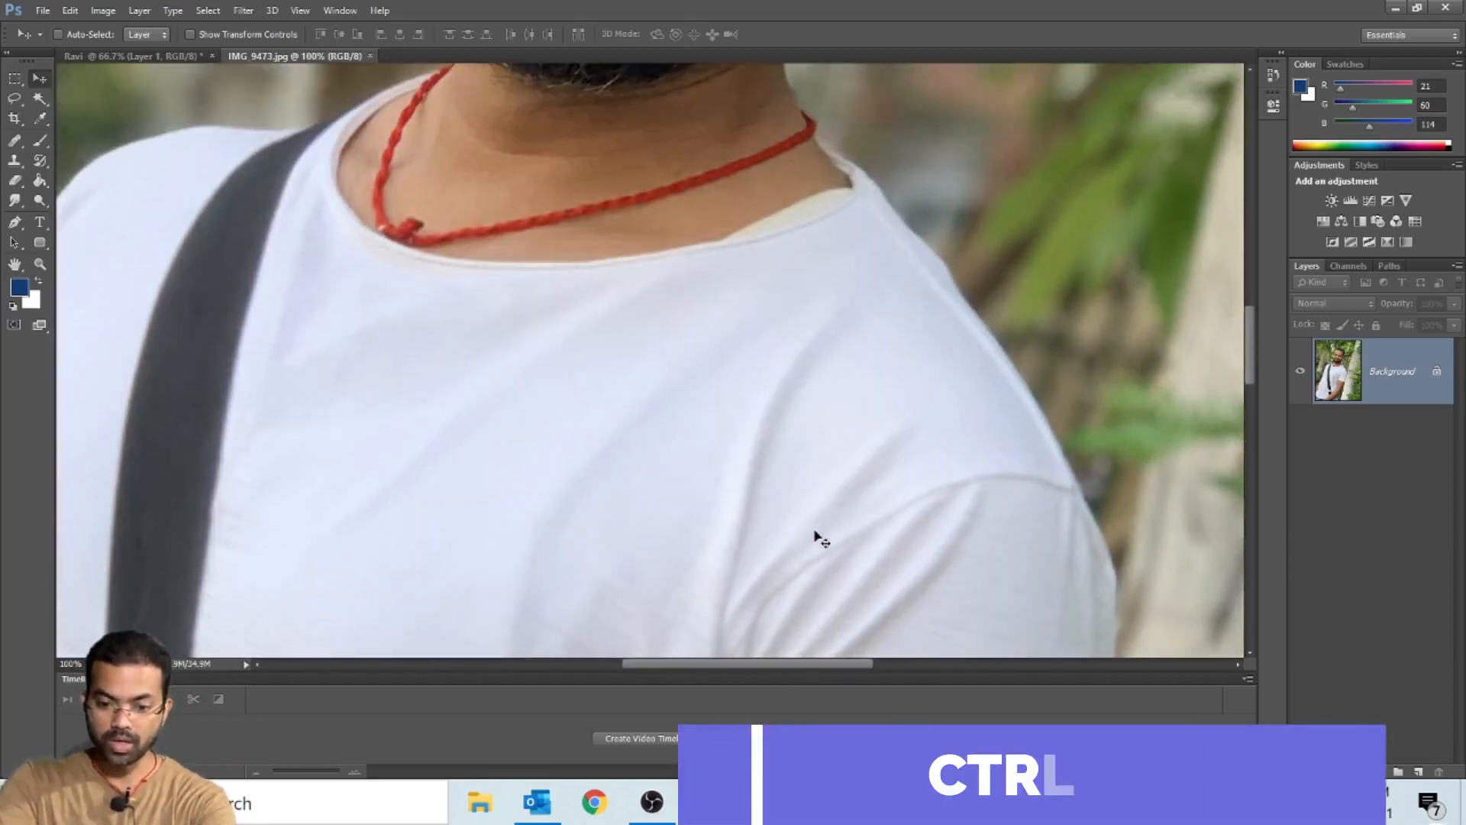
pyautogui.scroll(2, 824, 557)
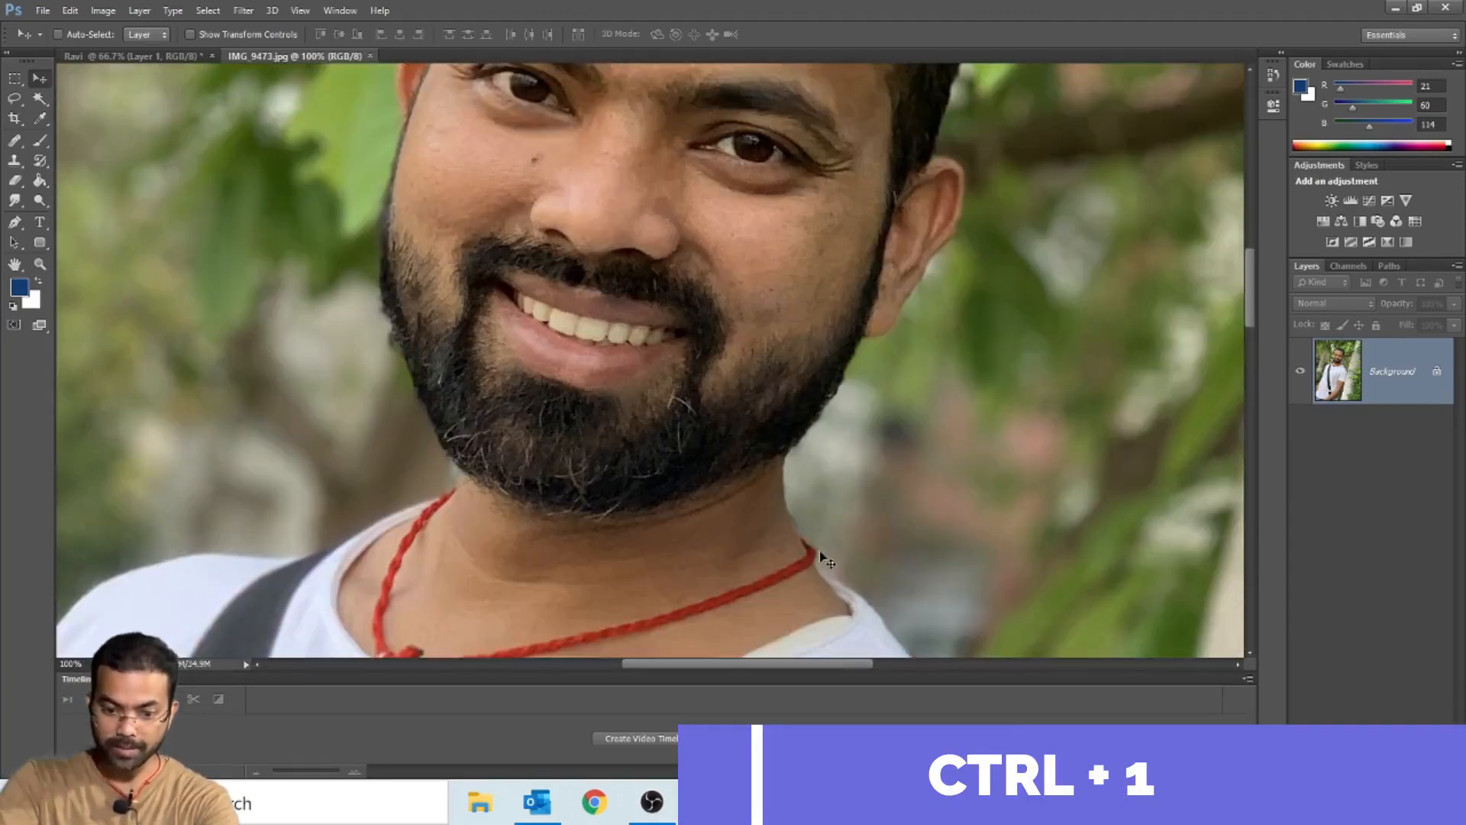
pyautogui.scroll(-7, 825, 562)
pyautogui.scroll(-4, 809, 589)
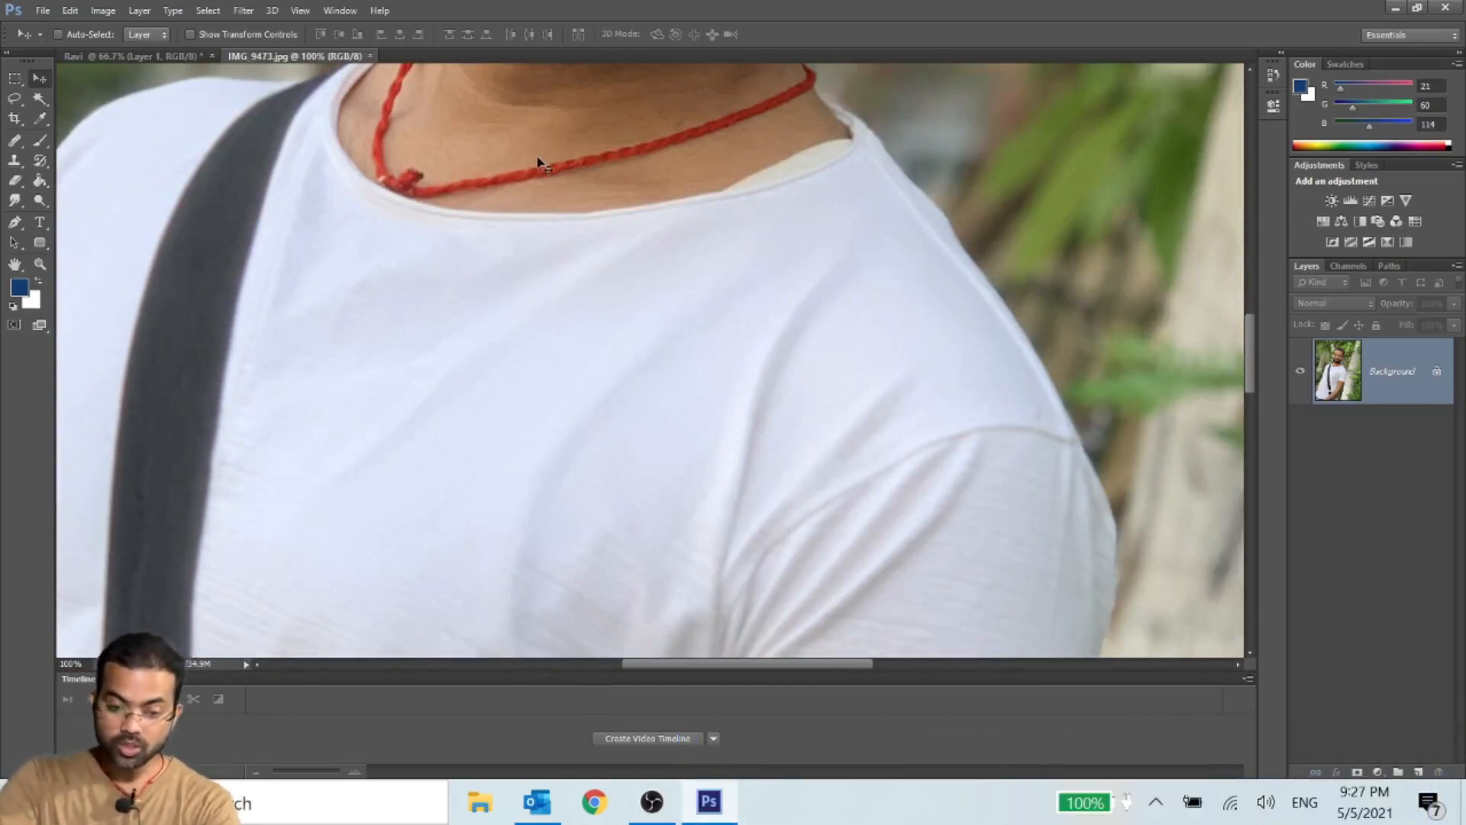
pyautogui.scroll(-5, 539, 164)
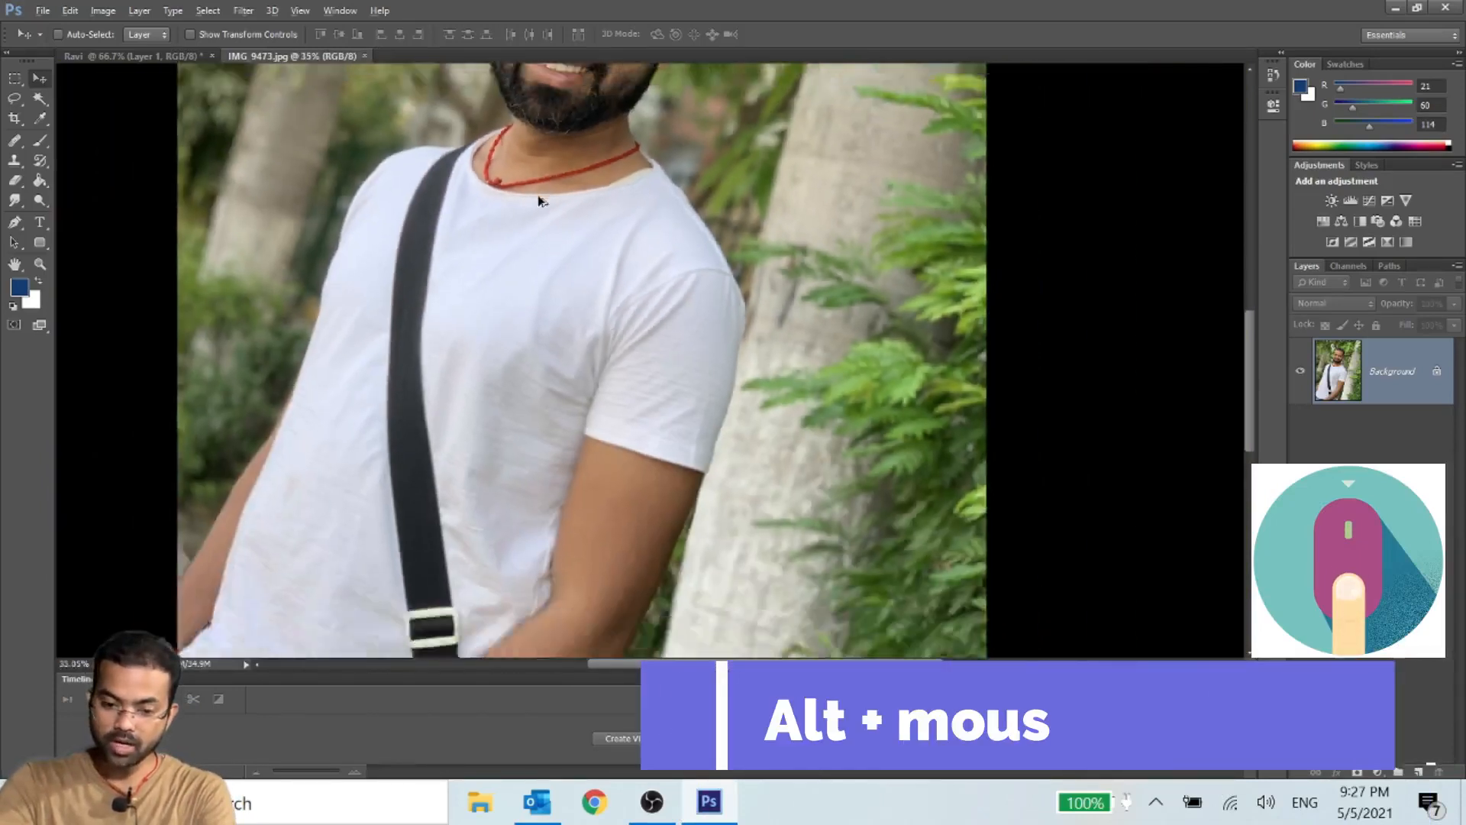
pyautogui.scroll(-3, 538, 200)
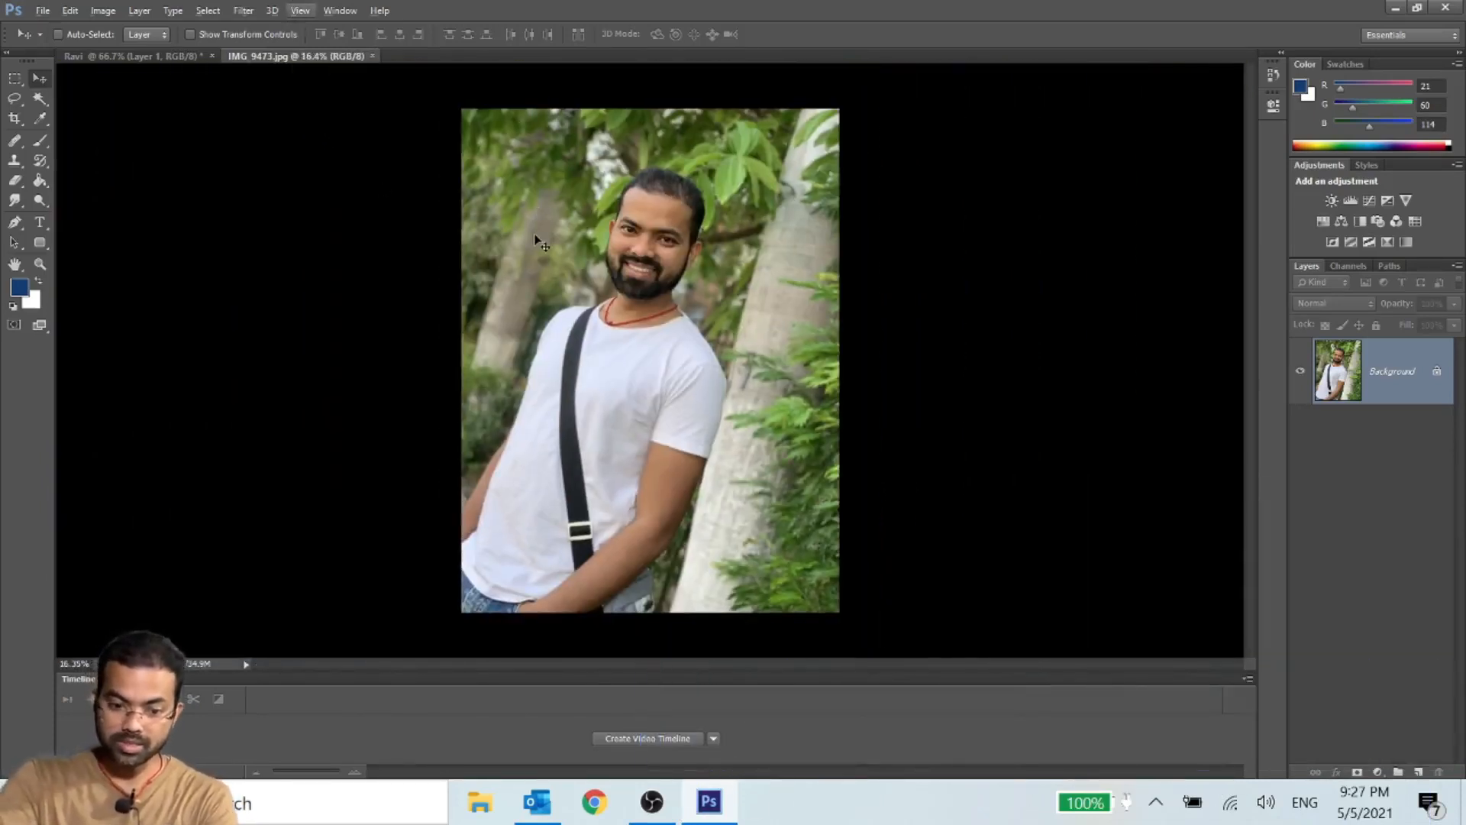
pyautogui.hotkey('ctrl', '1')
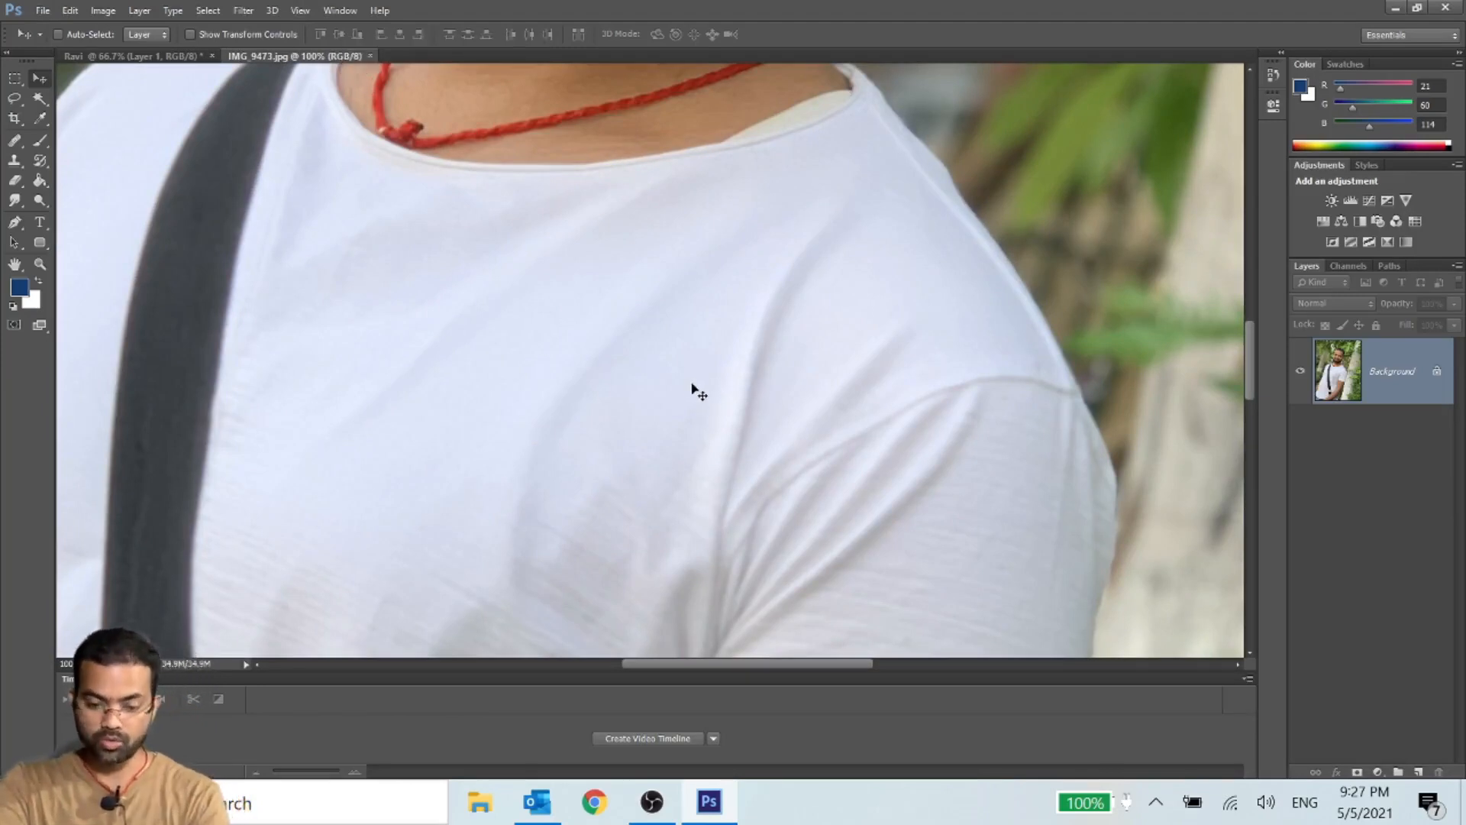
pyautogui.scroll(-5, 680, 416)
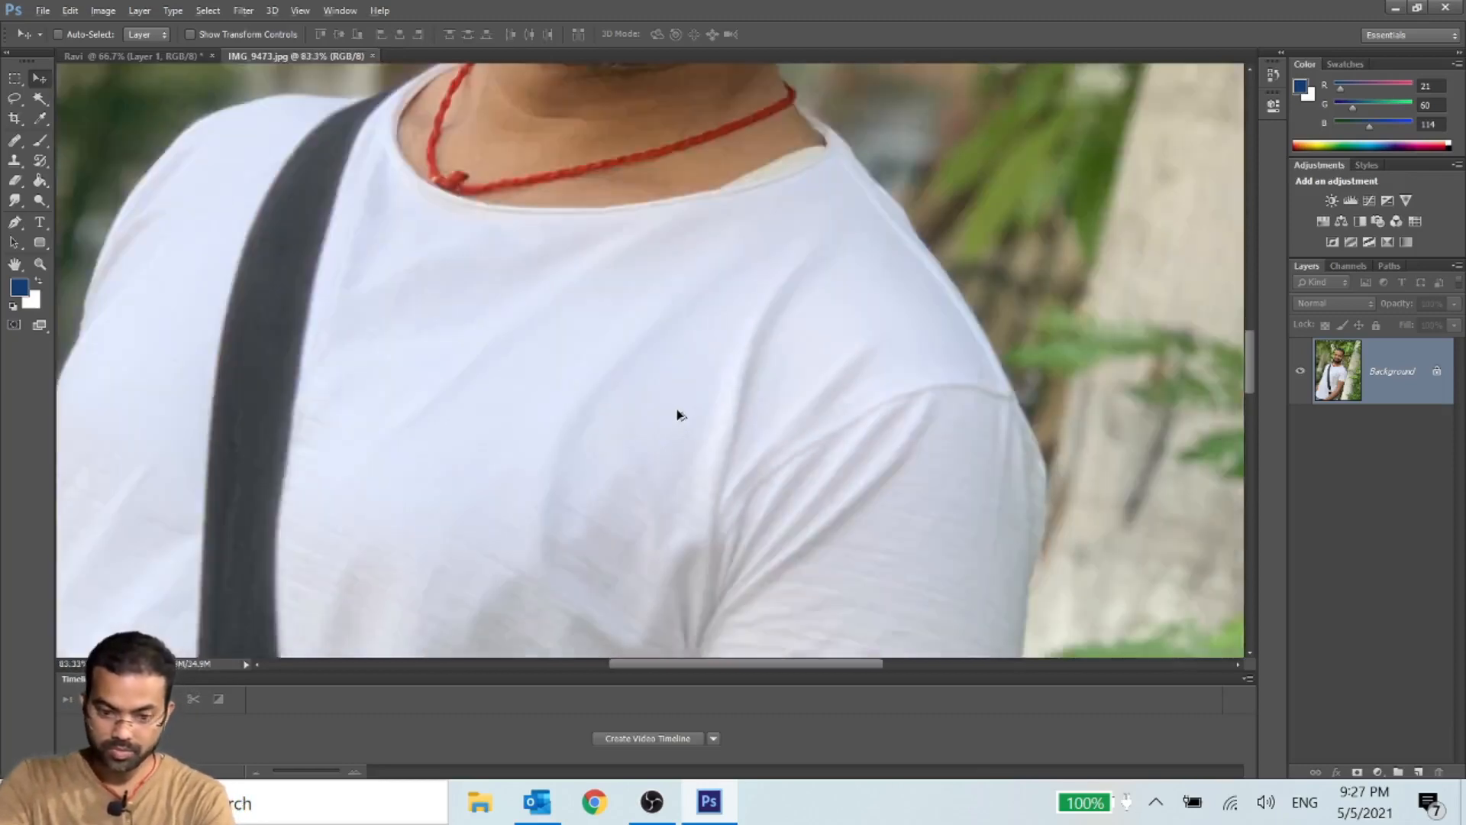
pyautogui.scroll(-3, 679, 416)
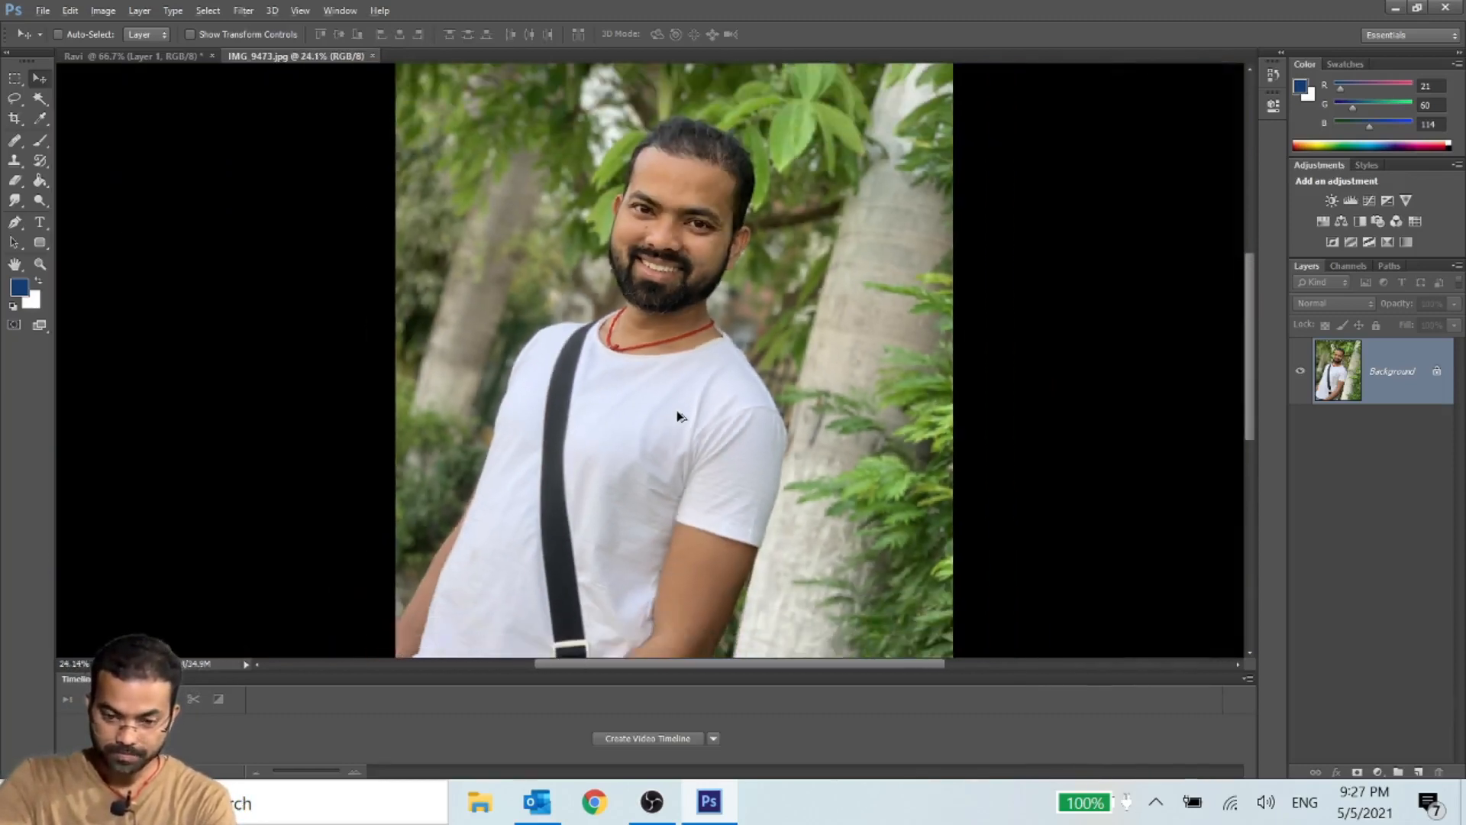
pyautogui.scroll(-1, 745, 367)
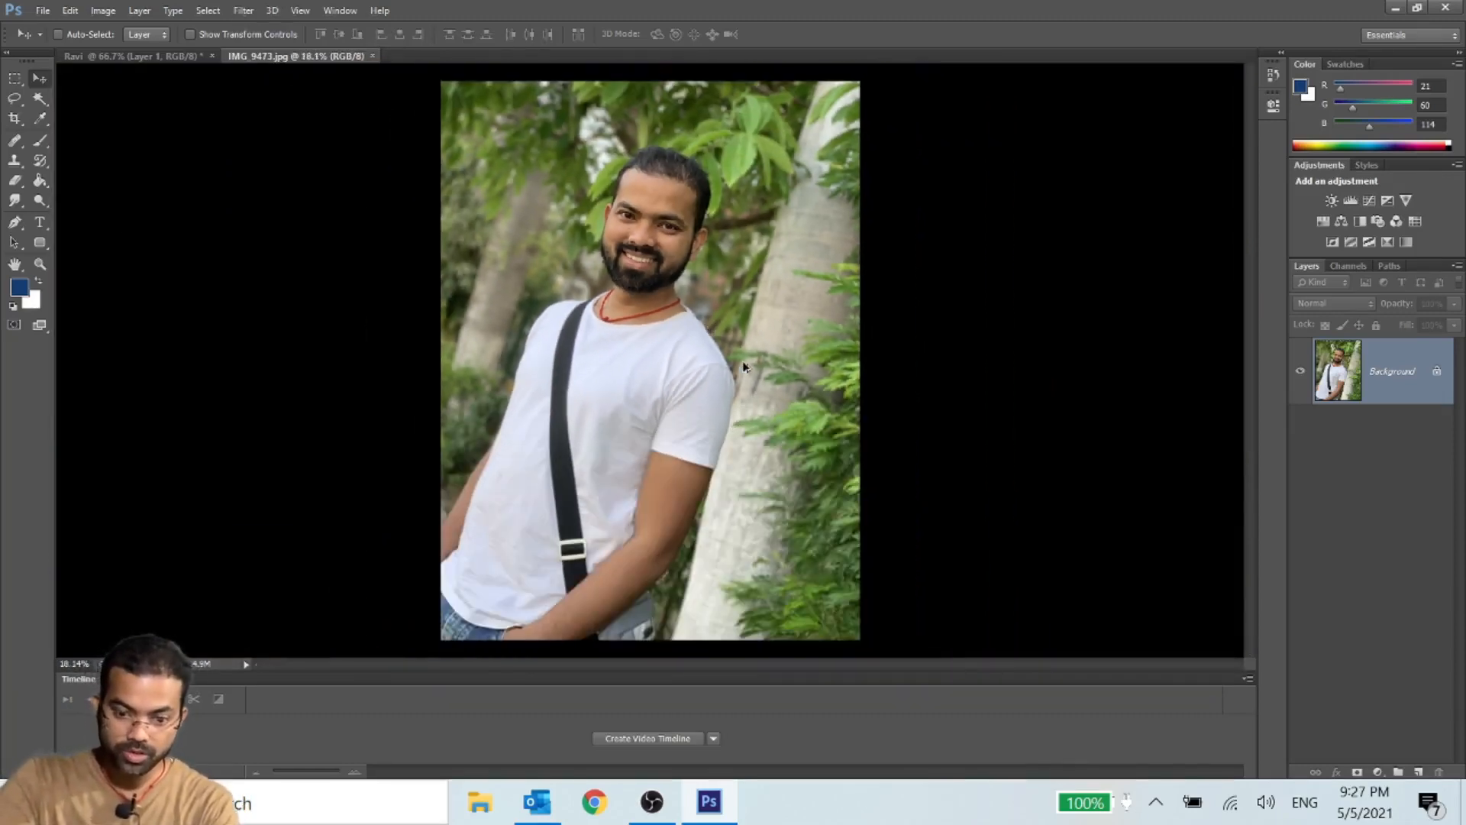
# - Switch to the blank white document and view its canvas enlarged and in full
pyautogui.click(103, 55)
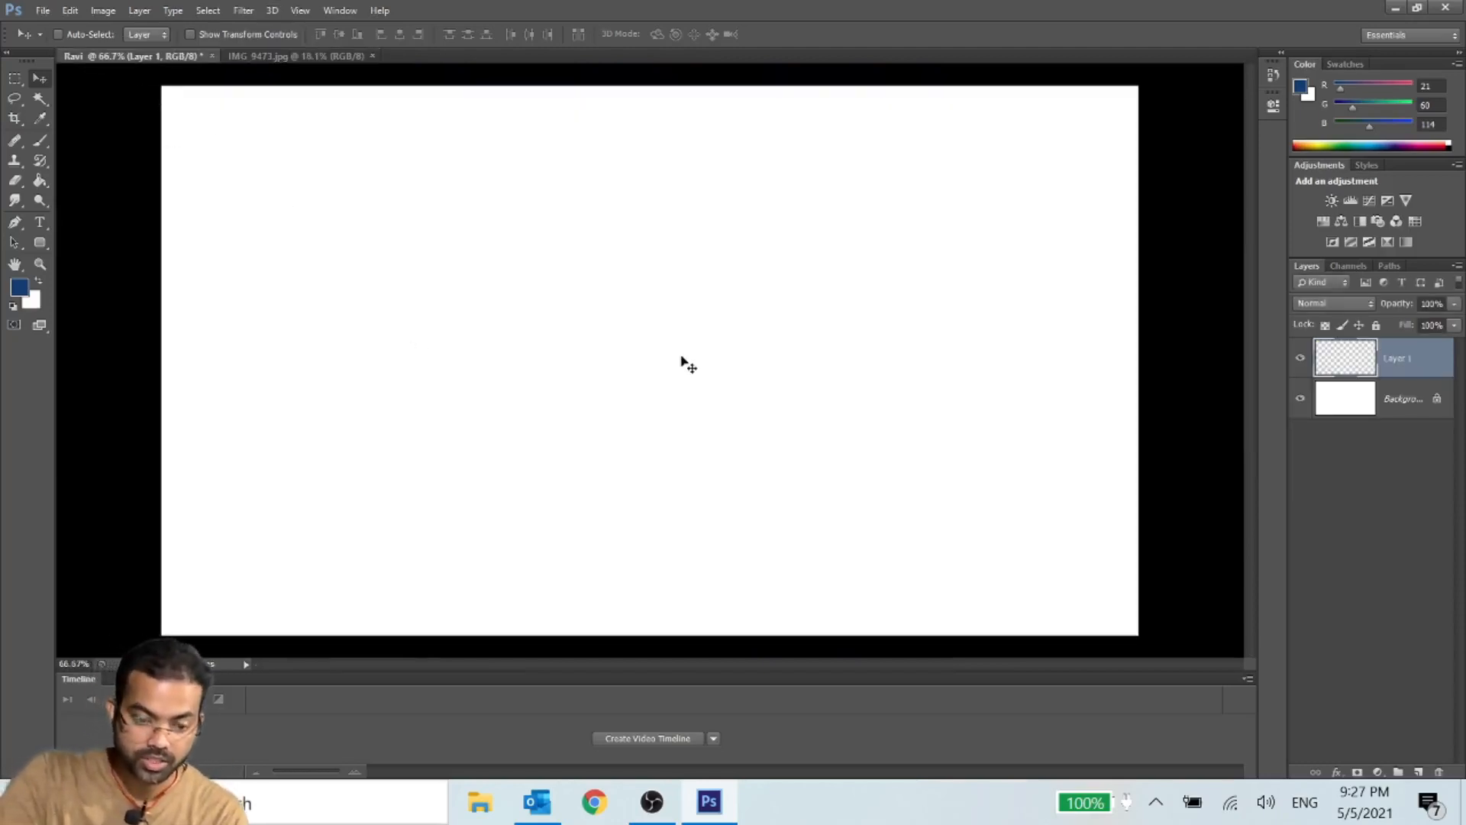
pyautogui.scroll(1, 692, 372)
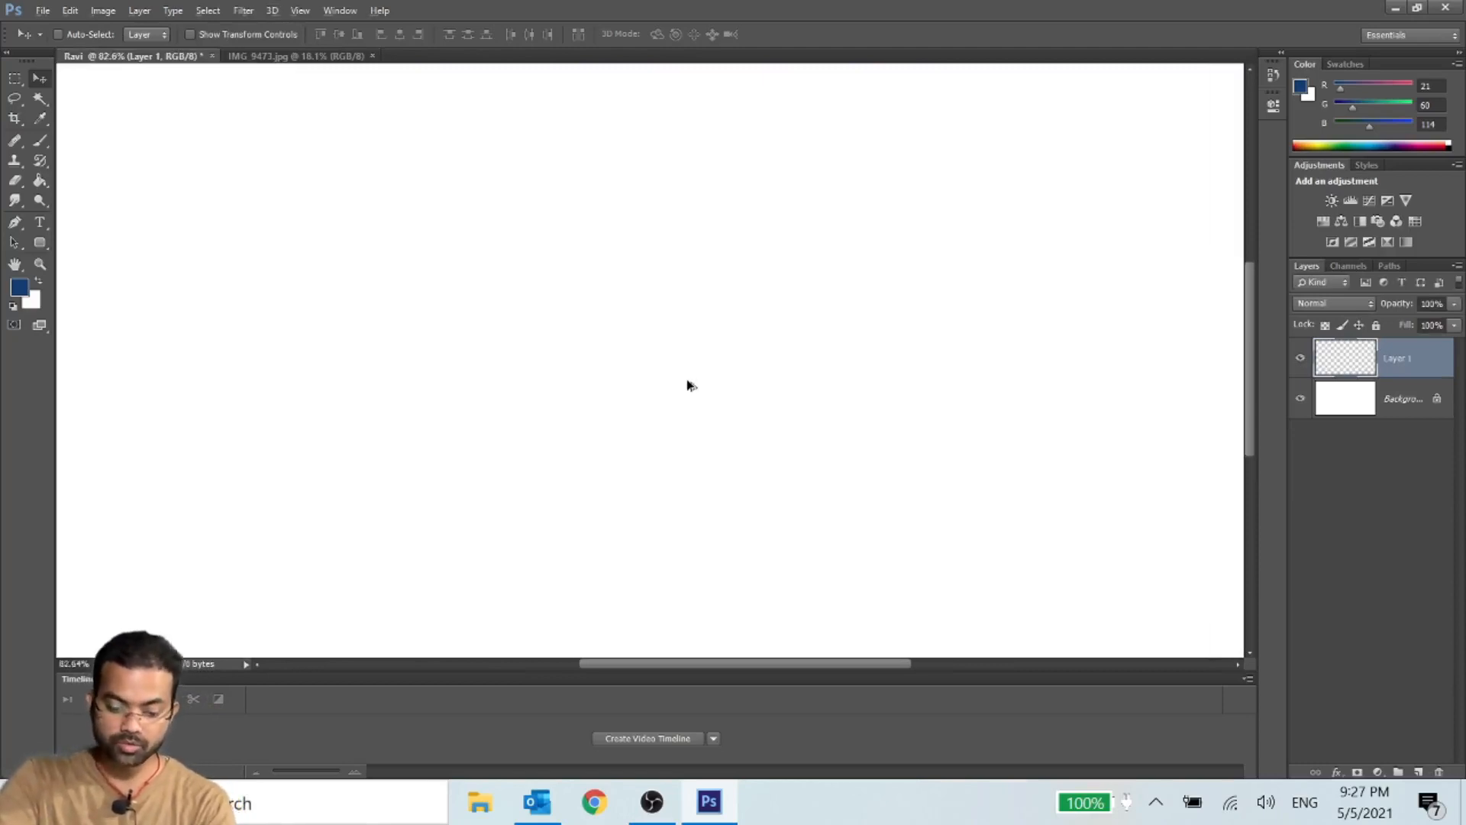
pyautogui.scroll(-1, 687, 383)
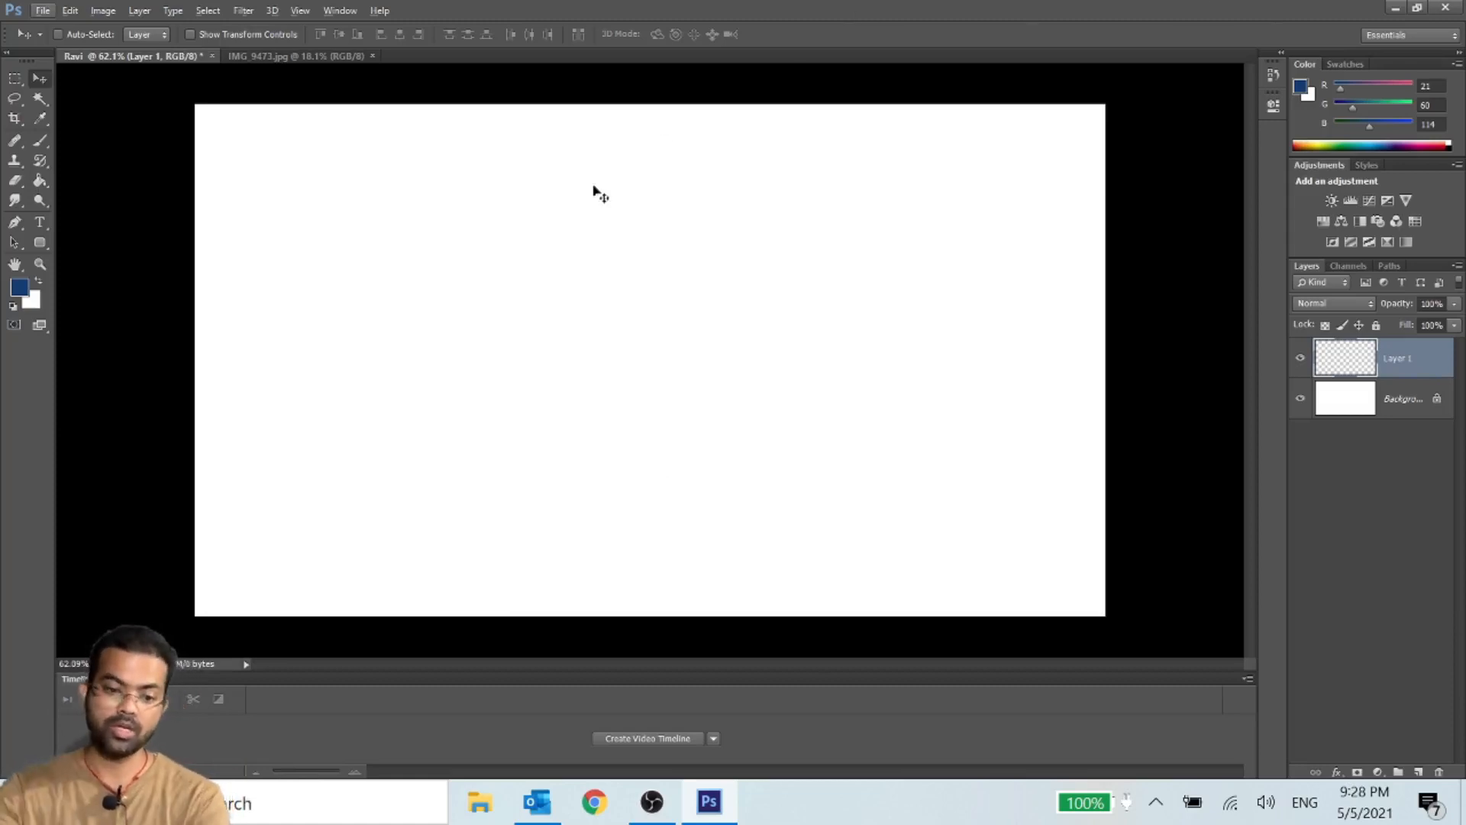
# - Open the image Engagement-Amore.jpg from the Downloads folder
pyautogui.click(40, 11)
pyautogui.click(49, 55)
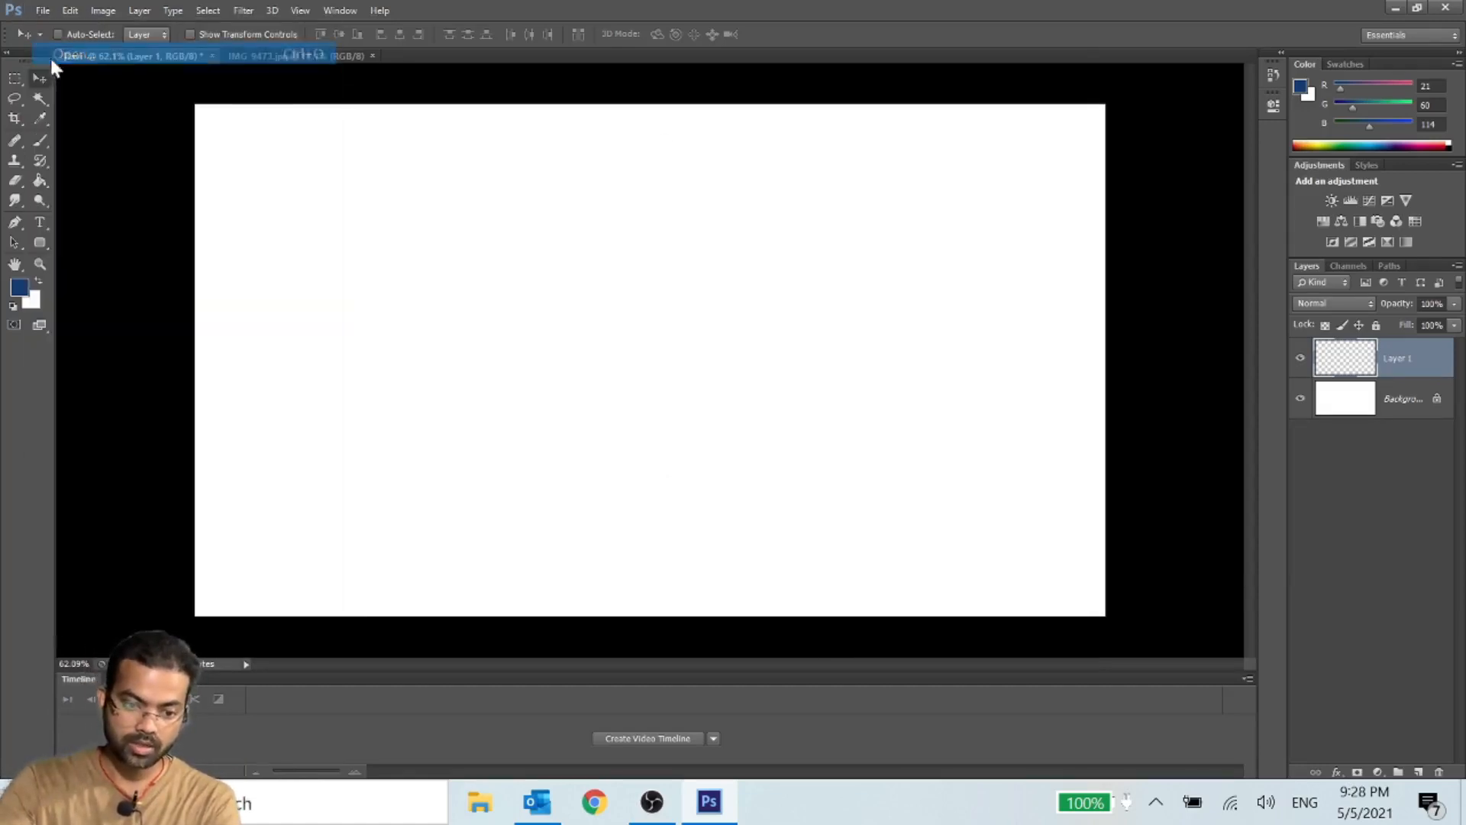
pyautogui.scroll(-5, 726, 451)
pyautogui.scroll(-15, 726, 451)
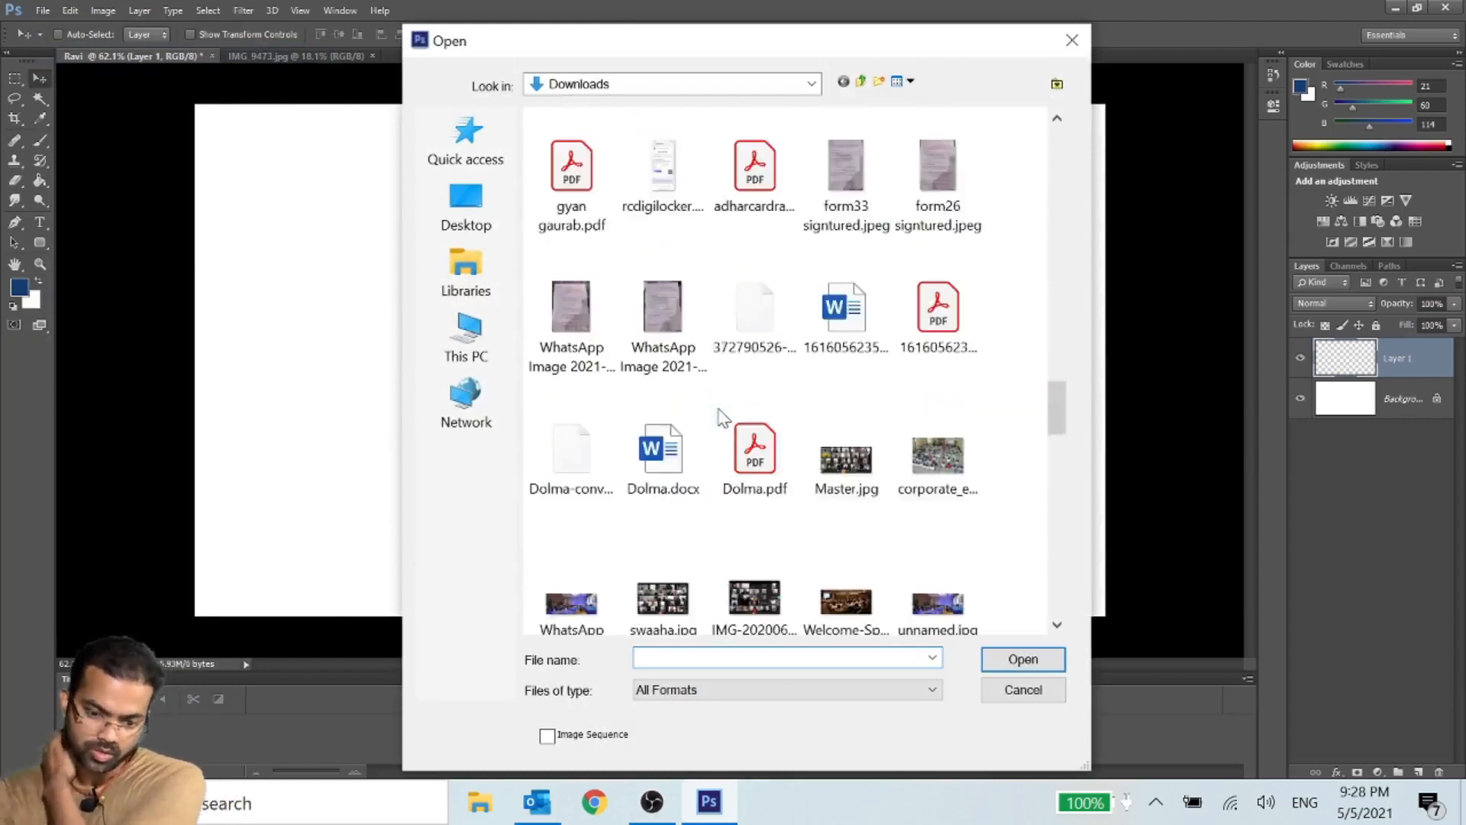
pyautogui.scroll(-5, 718, 393)
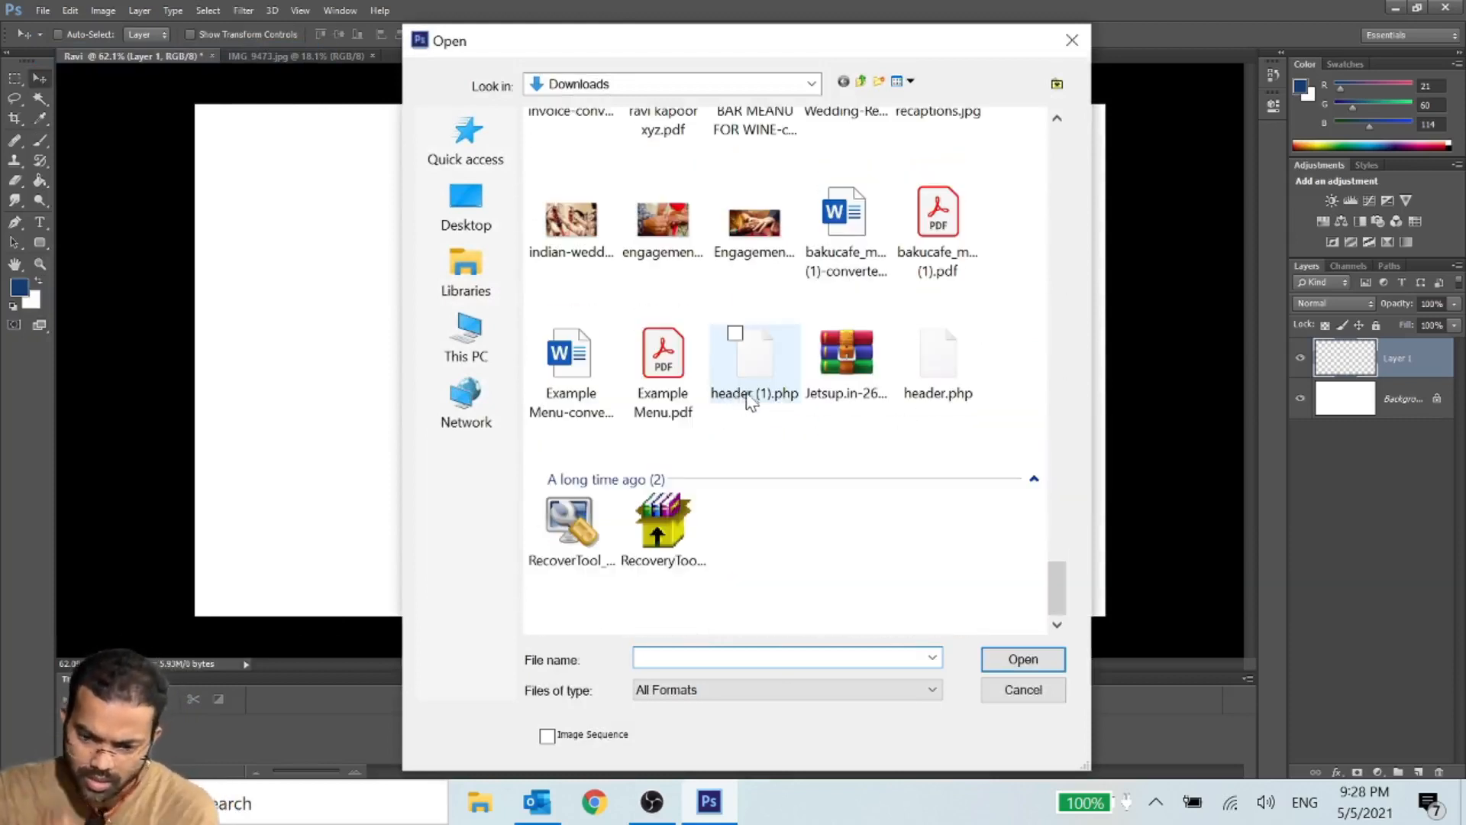
pyautogui.click(767, 233)
pyautogui.click(1000, 658)
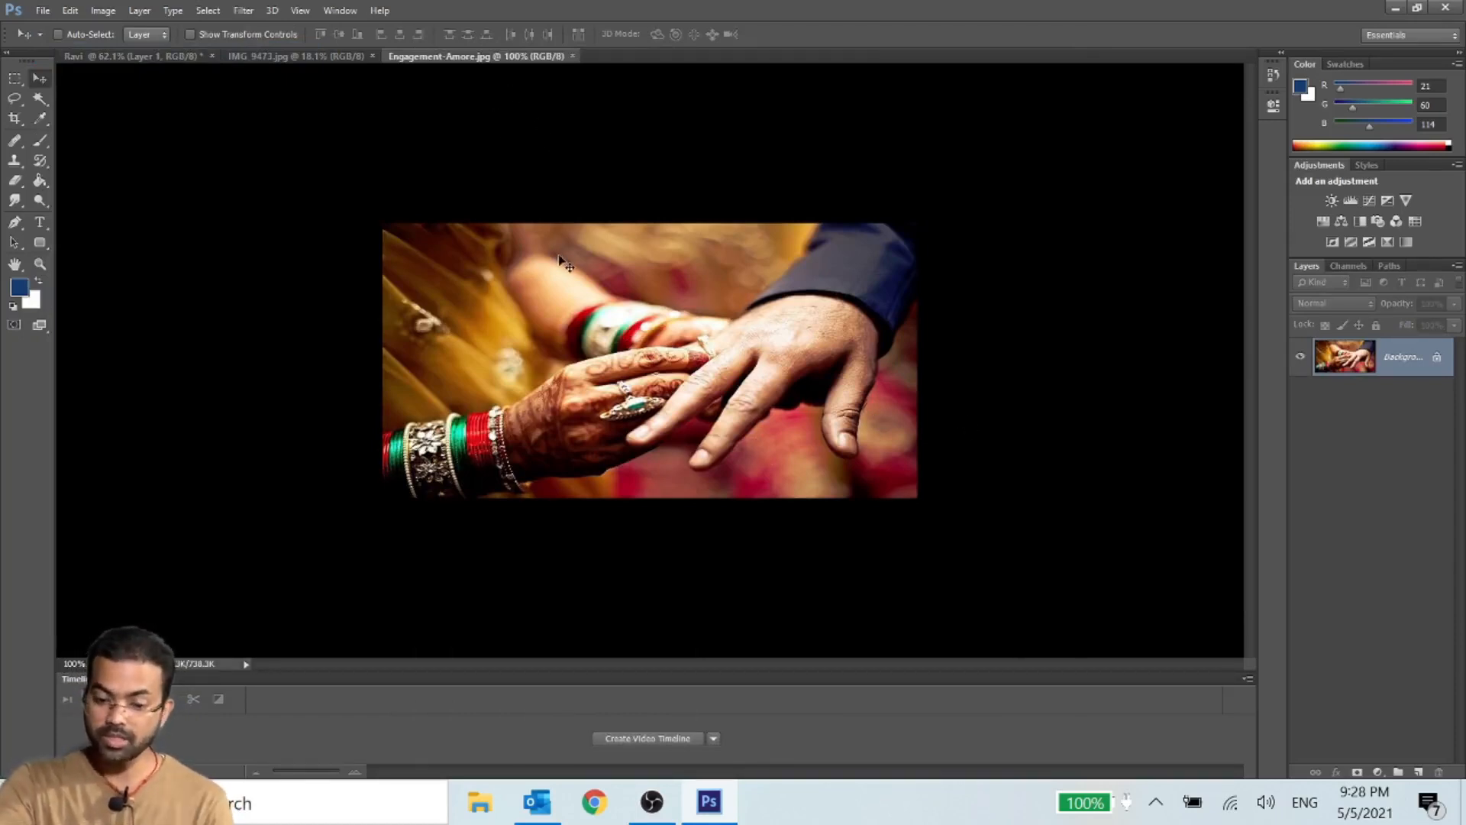
# - Examine the hands and bangles in Engagement-Amore.jpg at several zoom levels
pyautogui.scroll(2, 565, 264)
pyautogui.scroll(4, 561, 262)
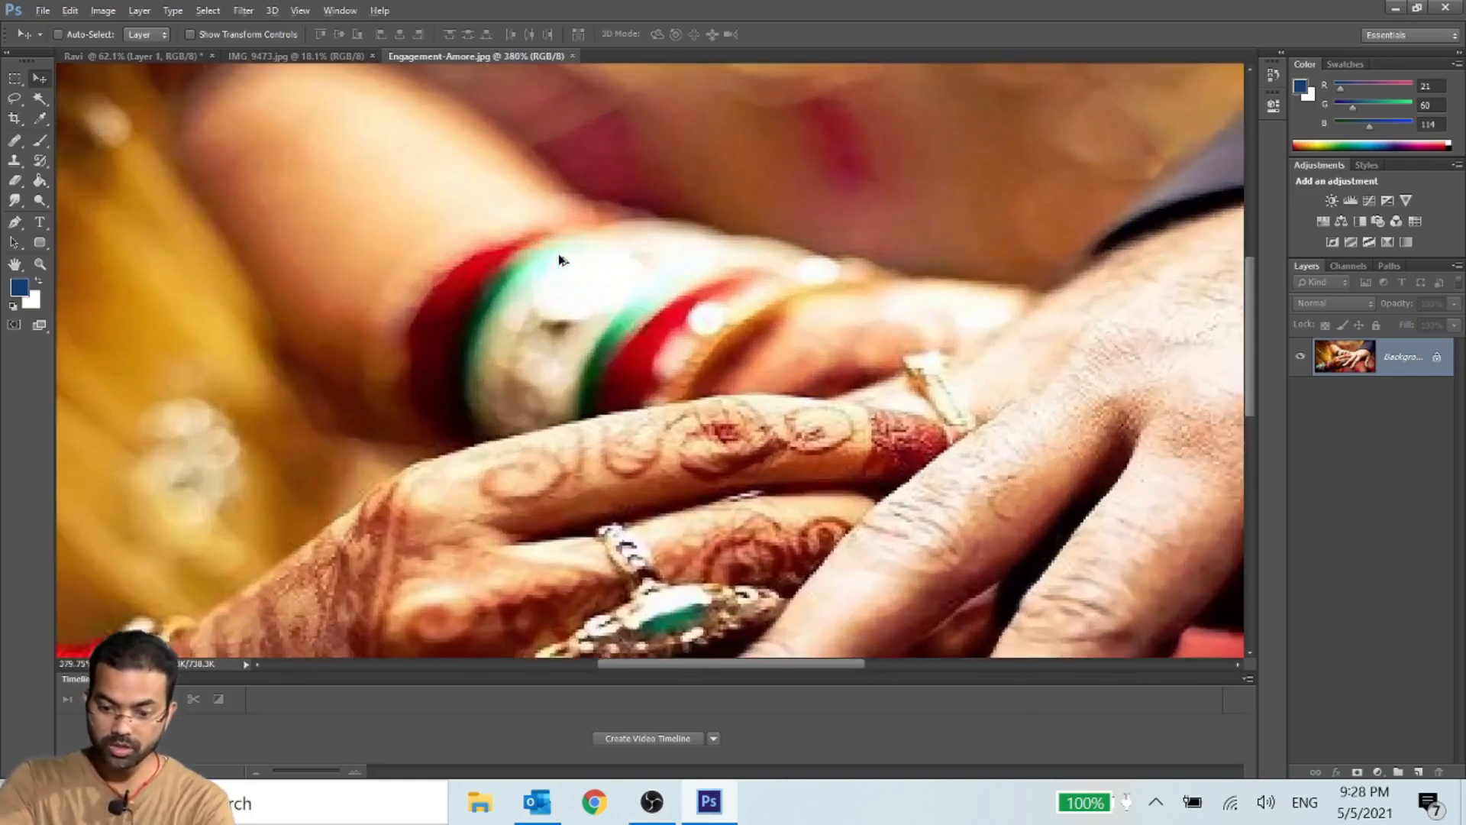
pyautogui.scroll(-5, 561, 262)
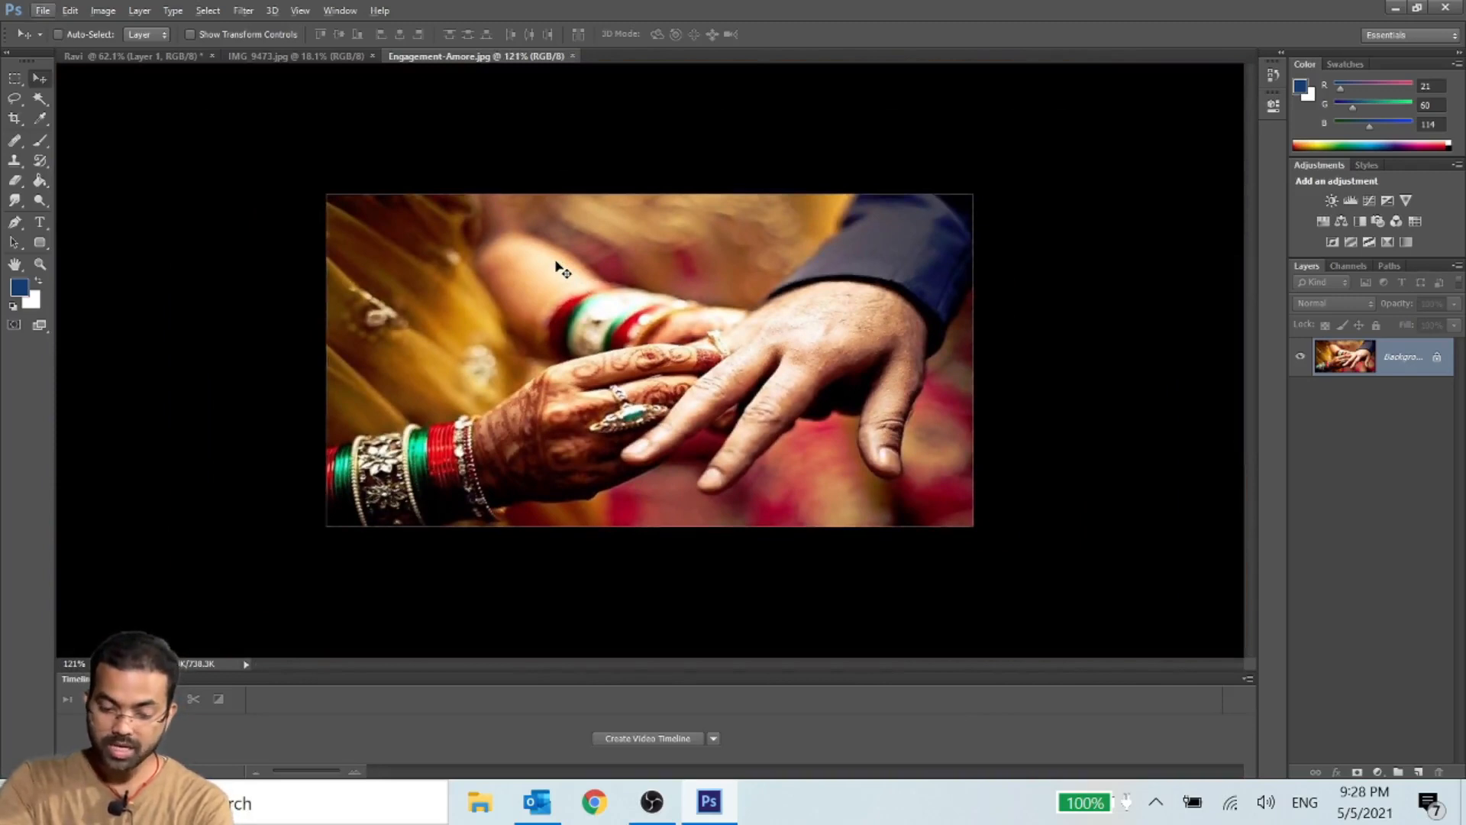
pyautogui.scroll(-2, 554, 264)
pyautogui.scroll(5, 554, 264)
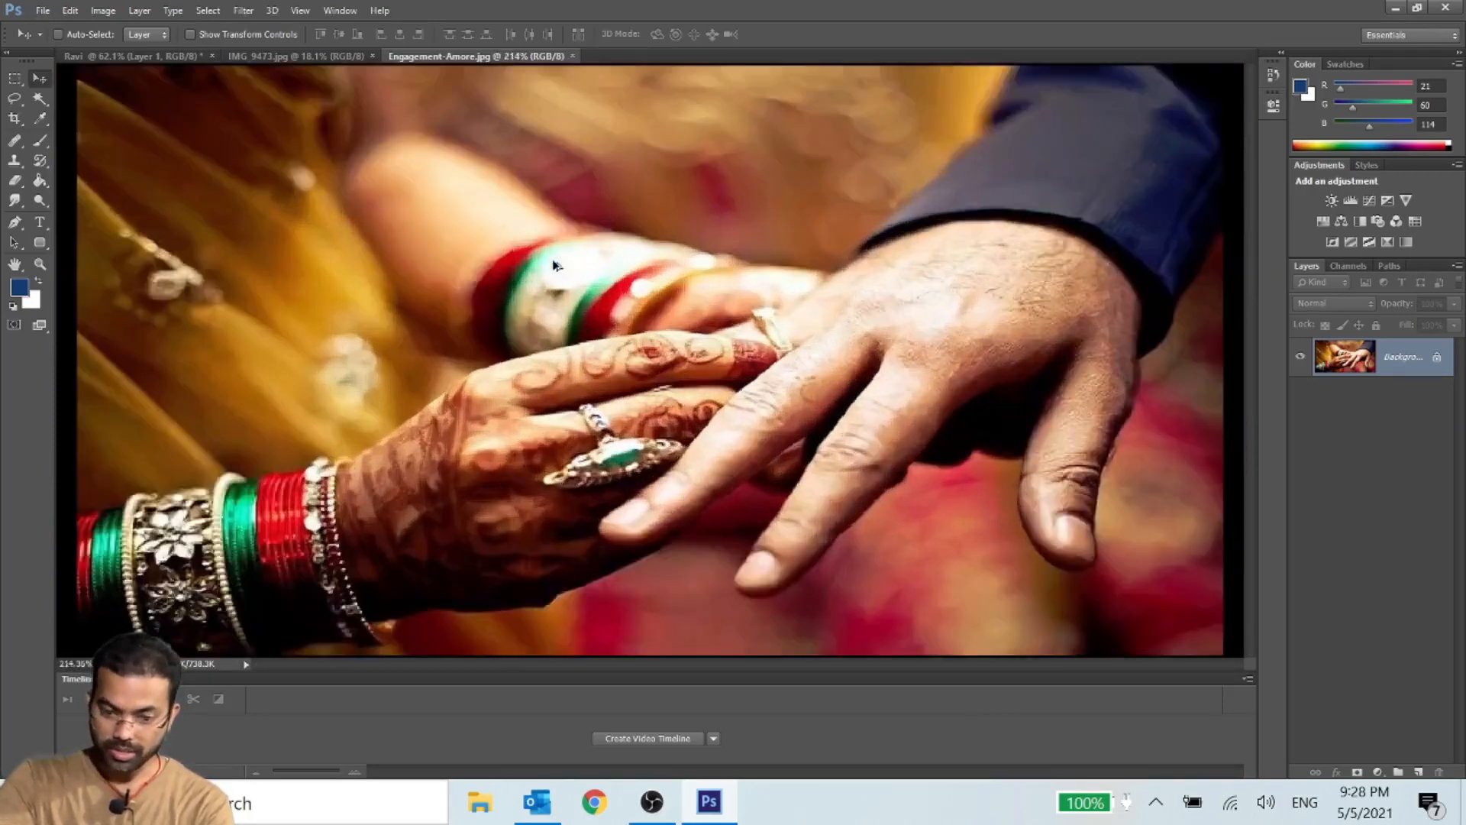
# - Convert the locked background of Engagement-Amore.jpg into a regular layer named Layer 0
pyautogui.scroll(-8, 554, 264)
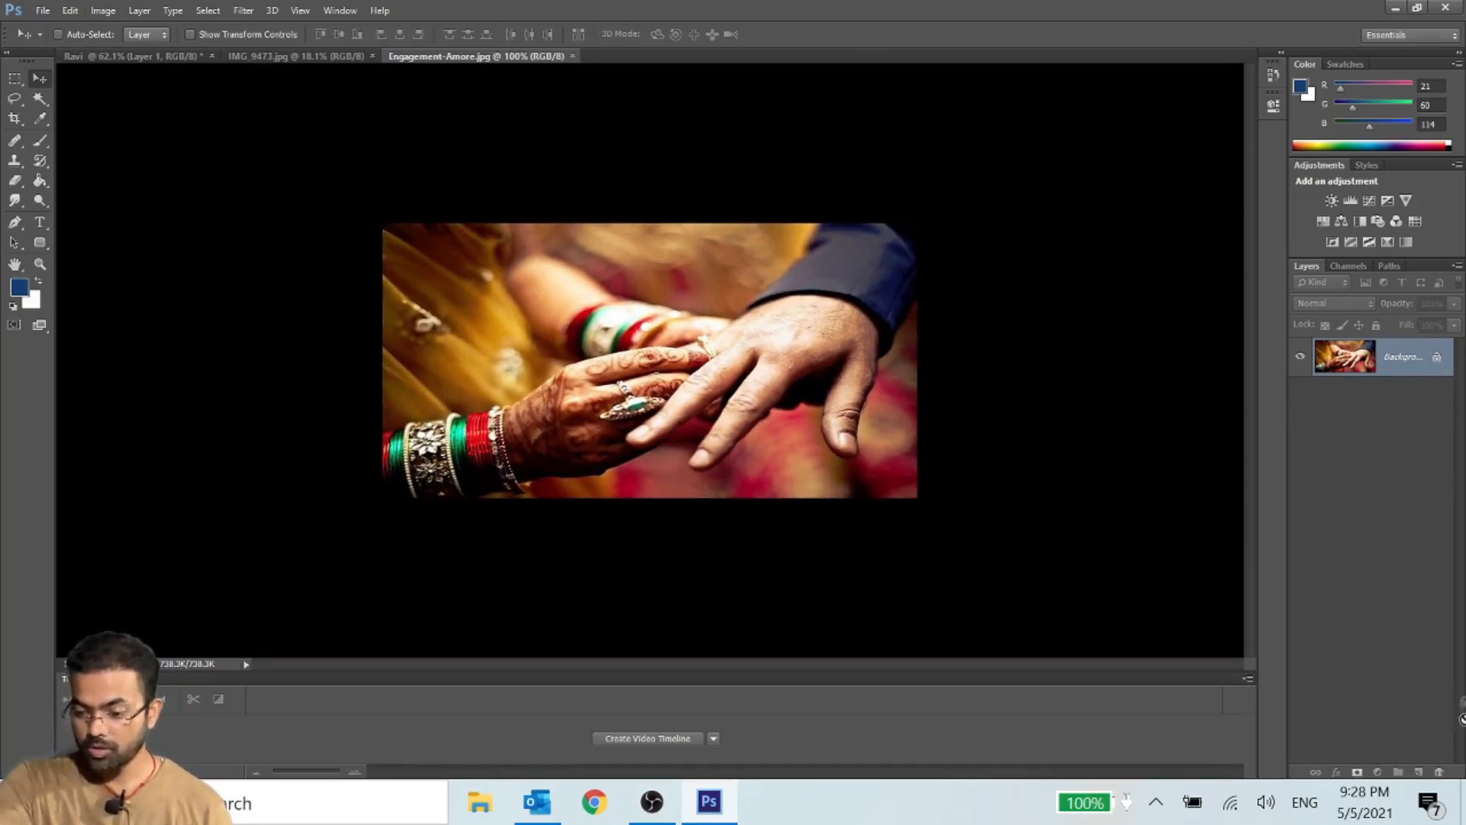
pyautogui.moveTo(1436, 770); pyautogui.dragTo(1437, 771)
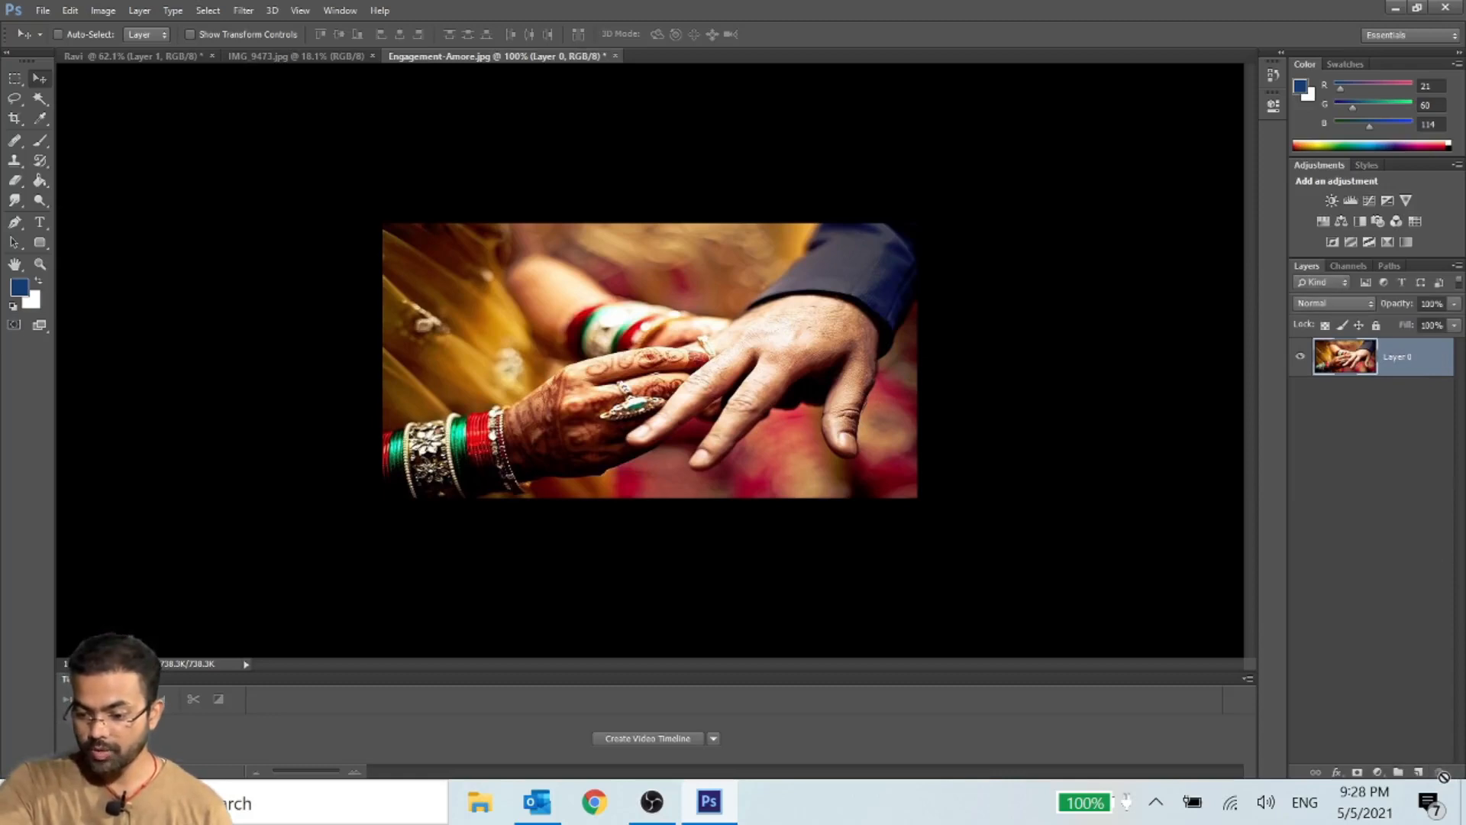
pyautogui.hotkey('ctrl', 'z')
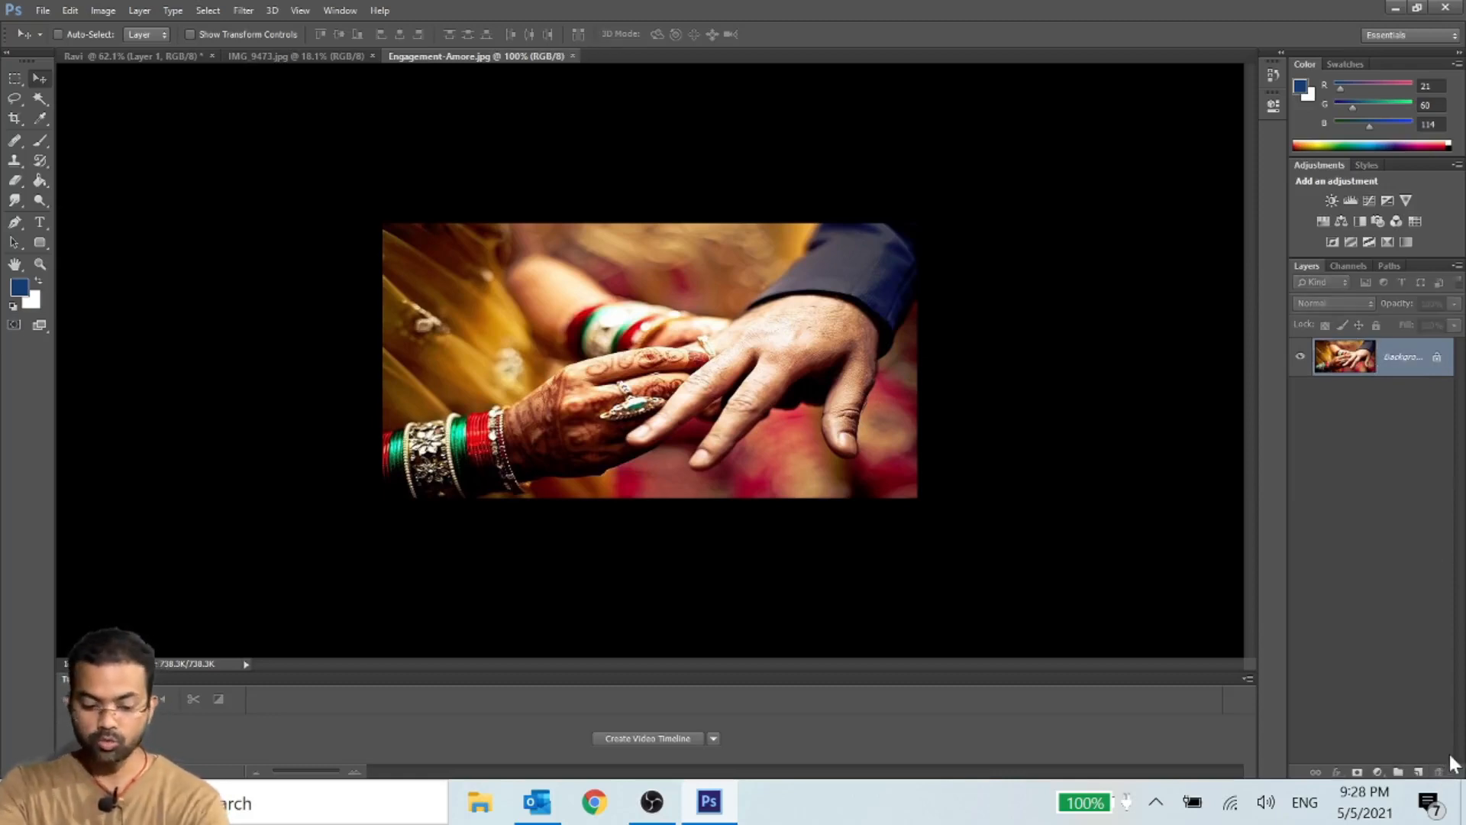
pyautogui.doubleClick(1401, 359)
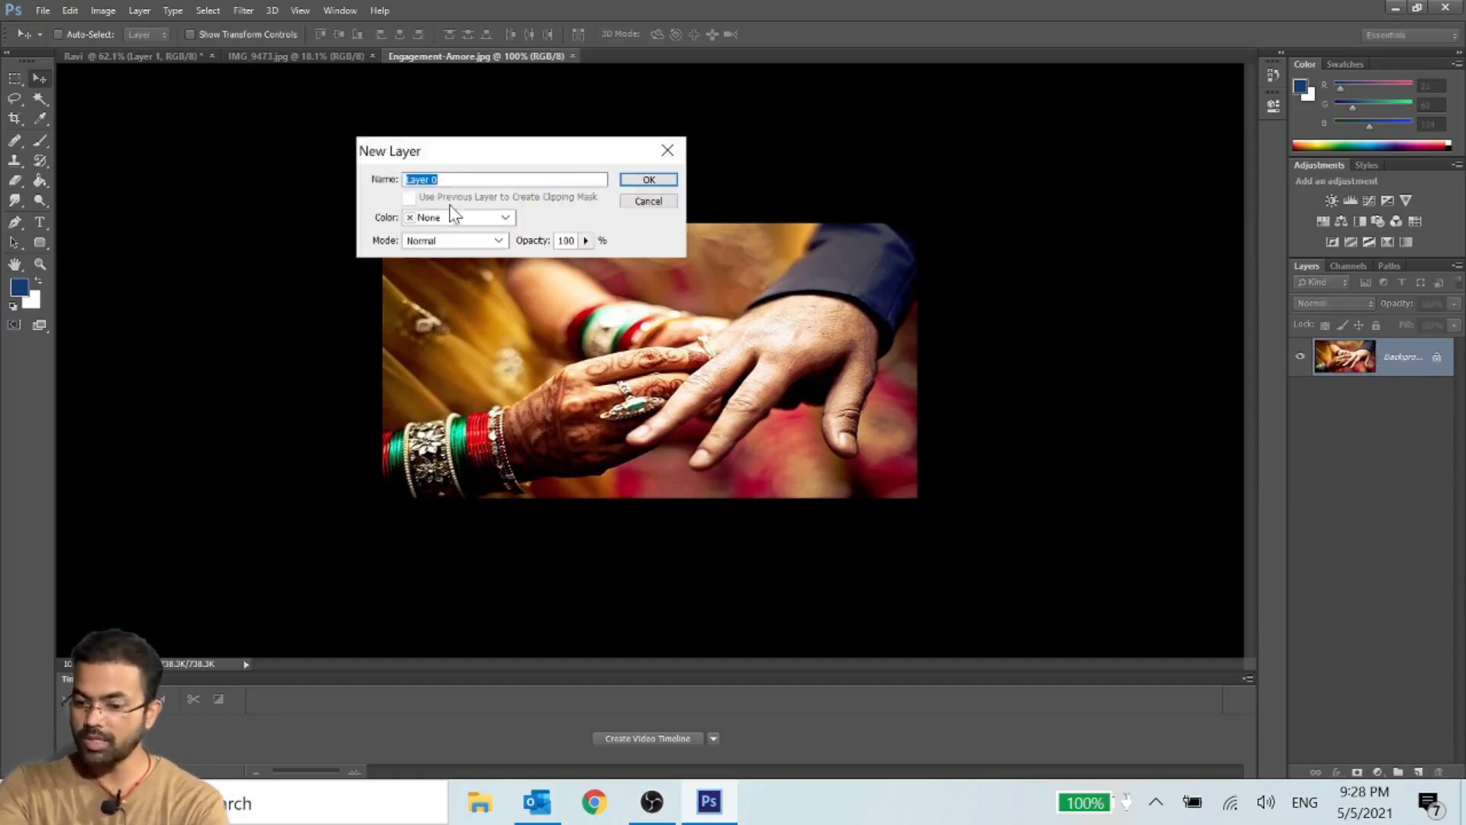
pyautogui.click(649, 180)
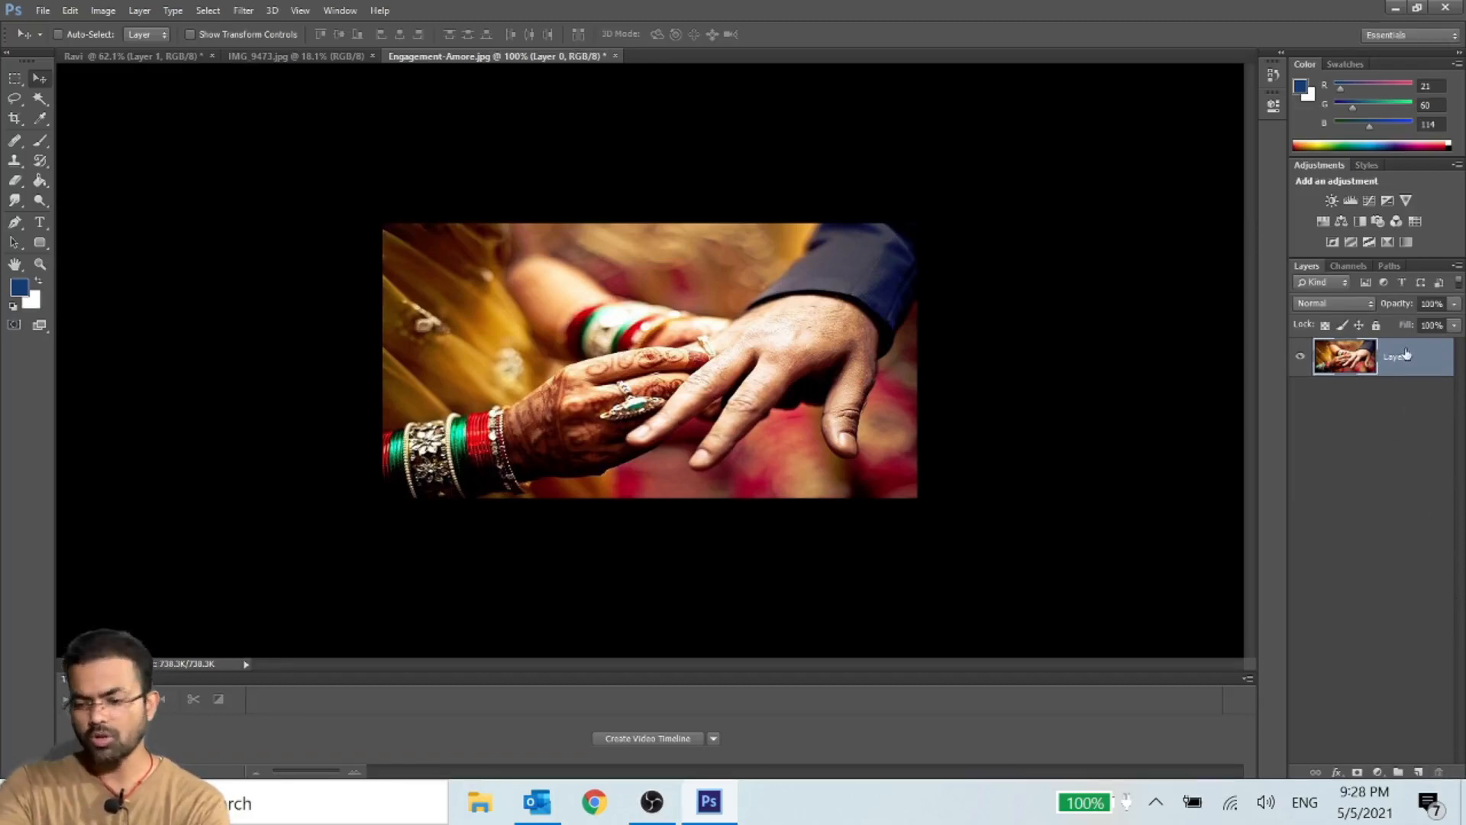
# - Bring the hands image into the white document with the Move tool, and undo its placement
pyautogui.moveTo(485, 301); pyautogui.dragTo(688, 361)
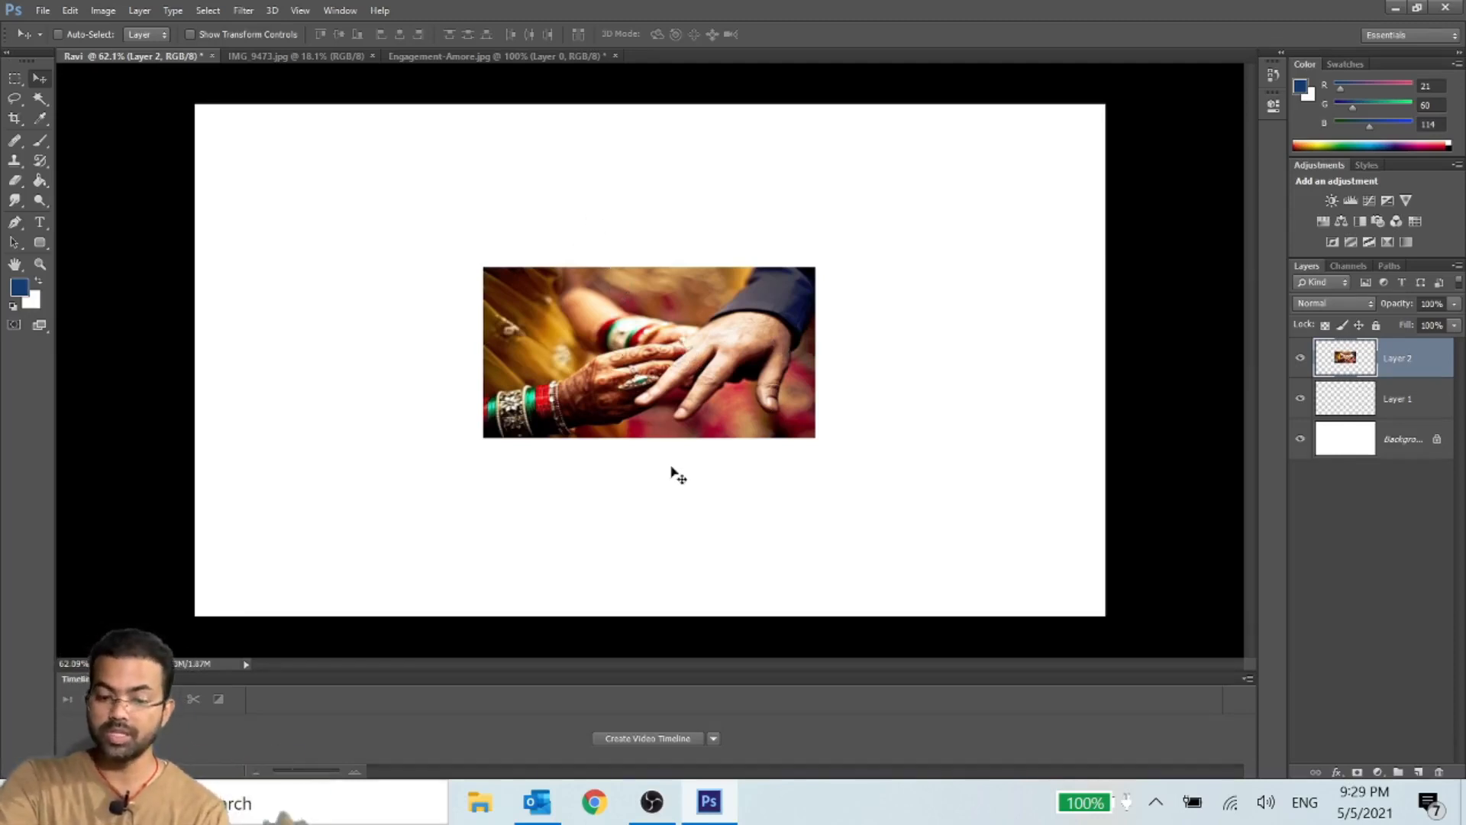
pyautogui.hotkey('ctrl', 'alt', 'z')
pyautogui.hotkey('ctrl', 'alt', 'z')
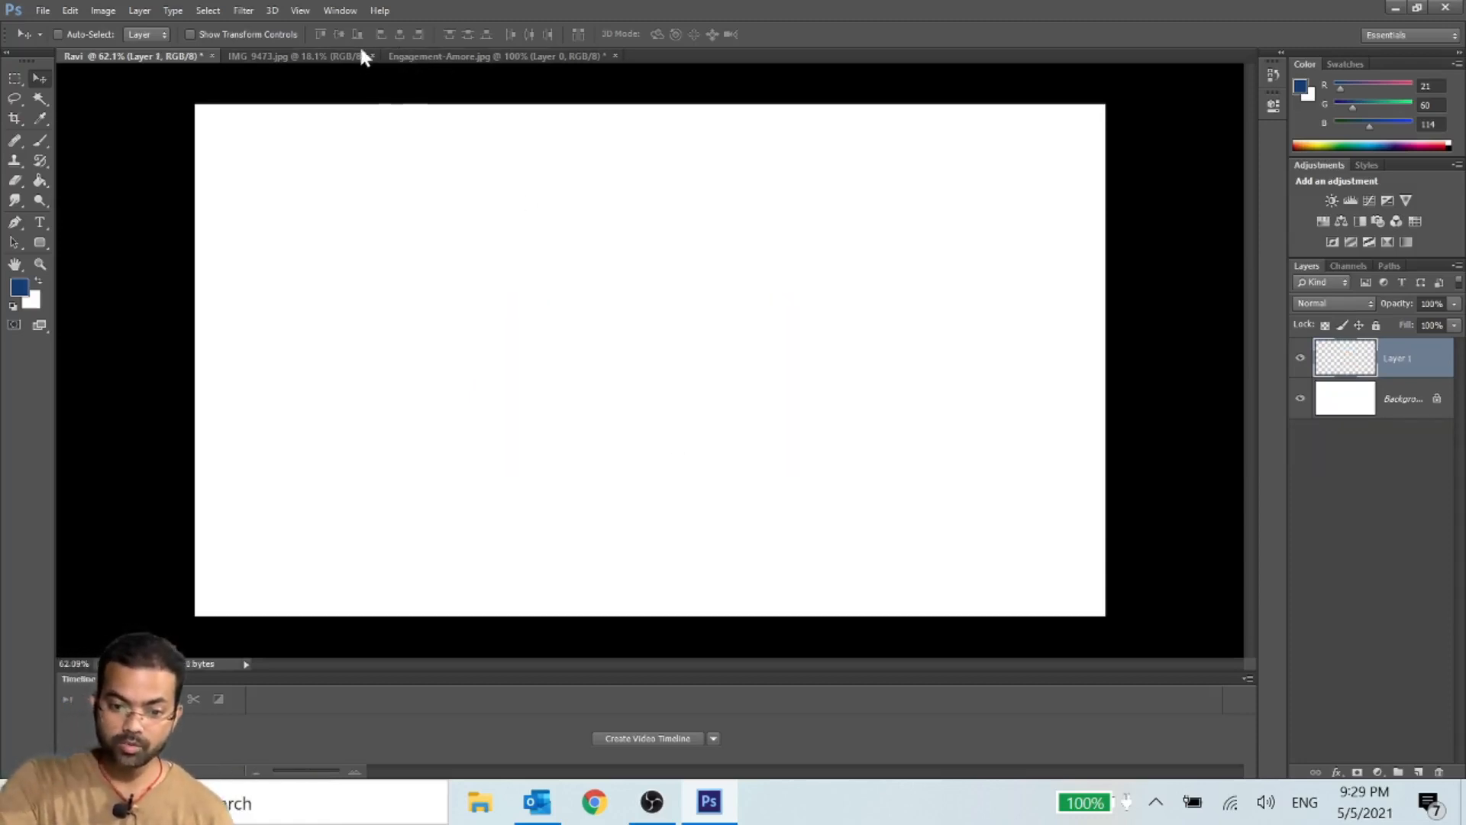
# - Switch to IMG_9473.jpg, try to move its locked background, and unlock that background so it becomes a regular layer
pyautogui.click(324, 57)
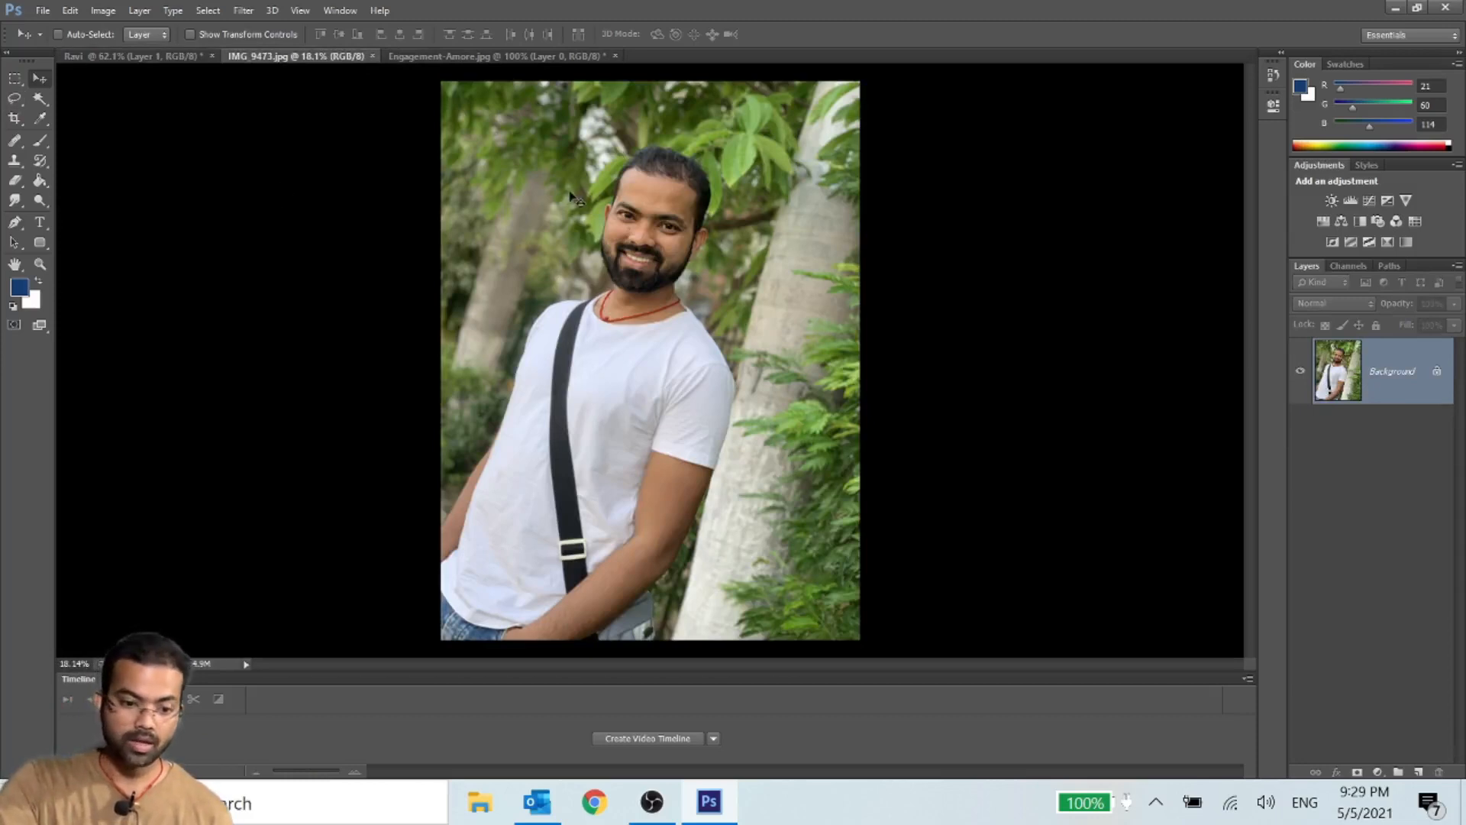
pyautogui.moveTo(574, 192); pyautogui.dragTo(547, 230)
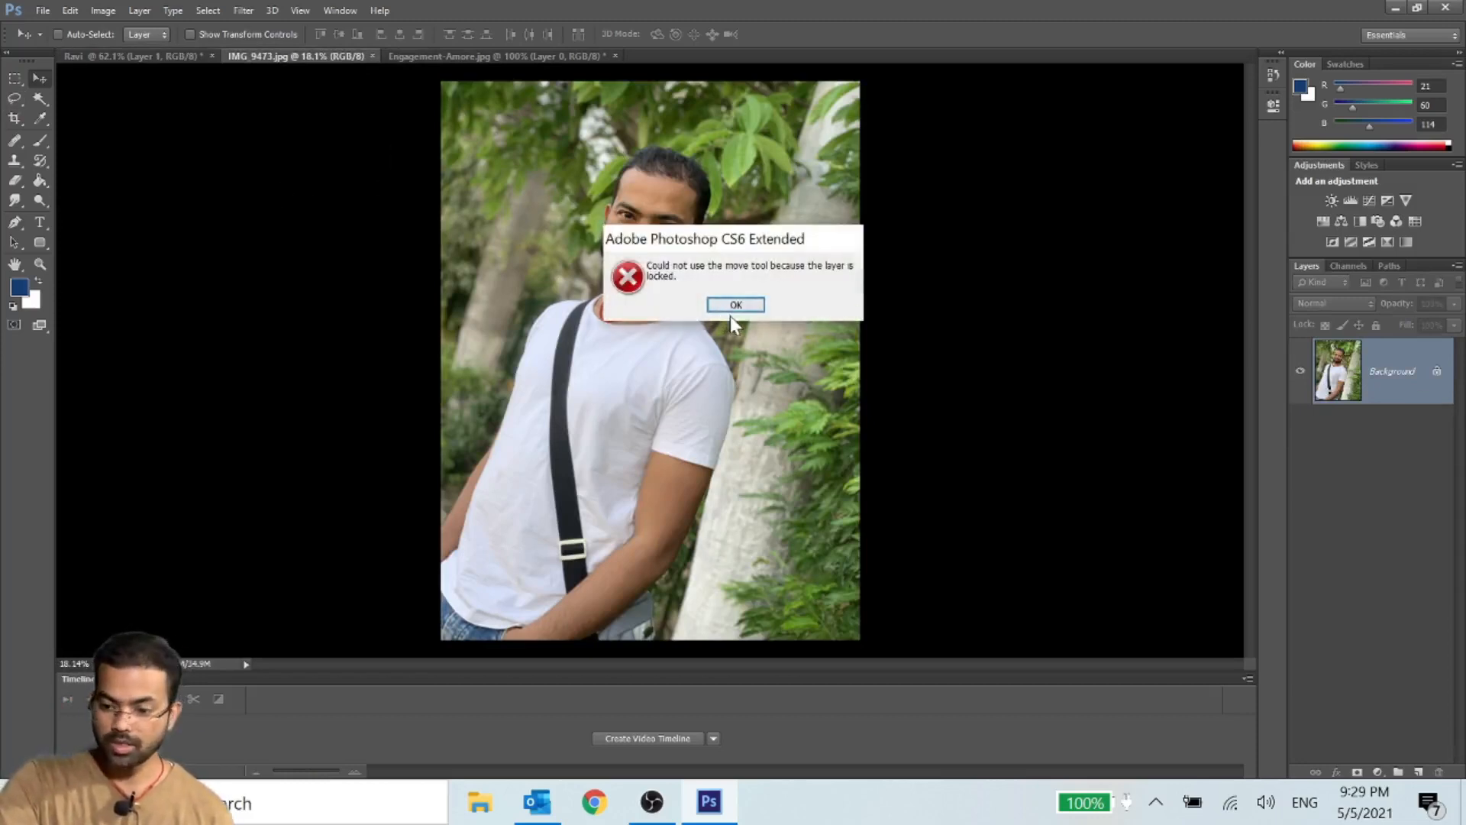
pyautogui.click(747, 308)
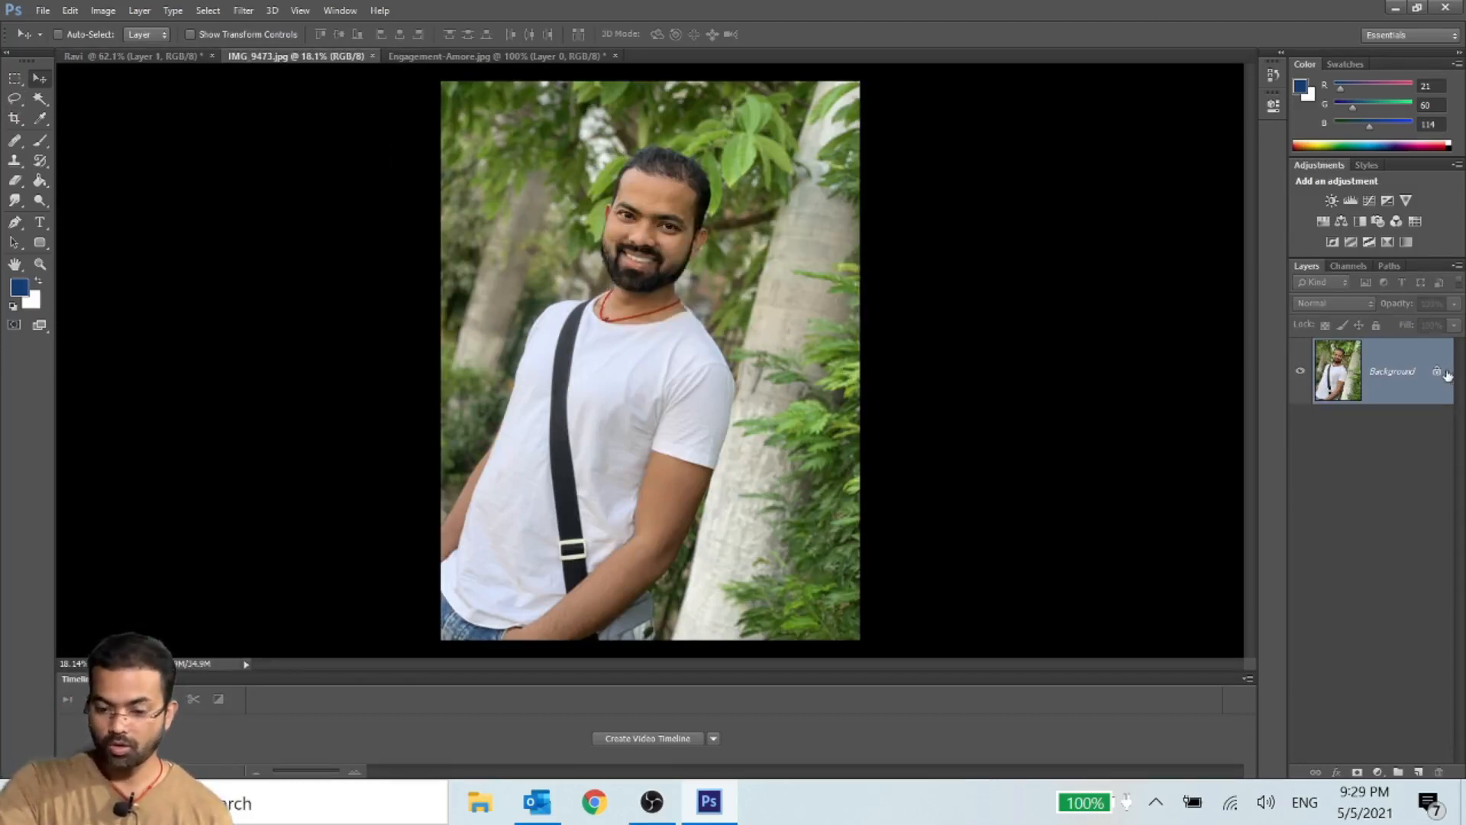
pyautogui.moveTo(1437, 371); pyautogui.dragTo(1439, 772)
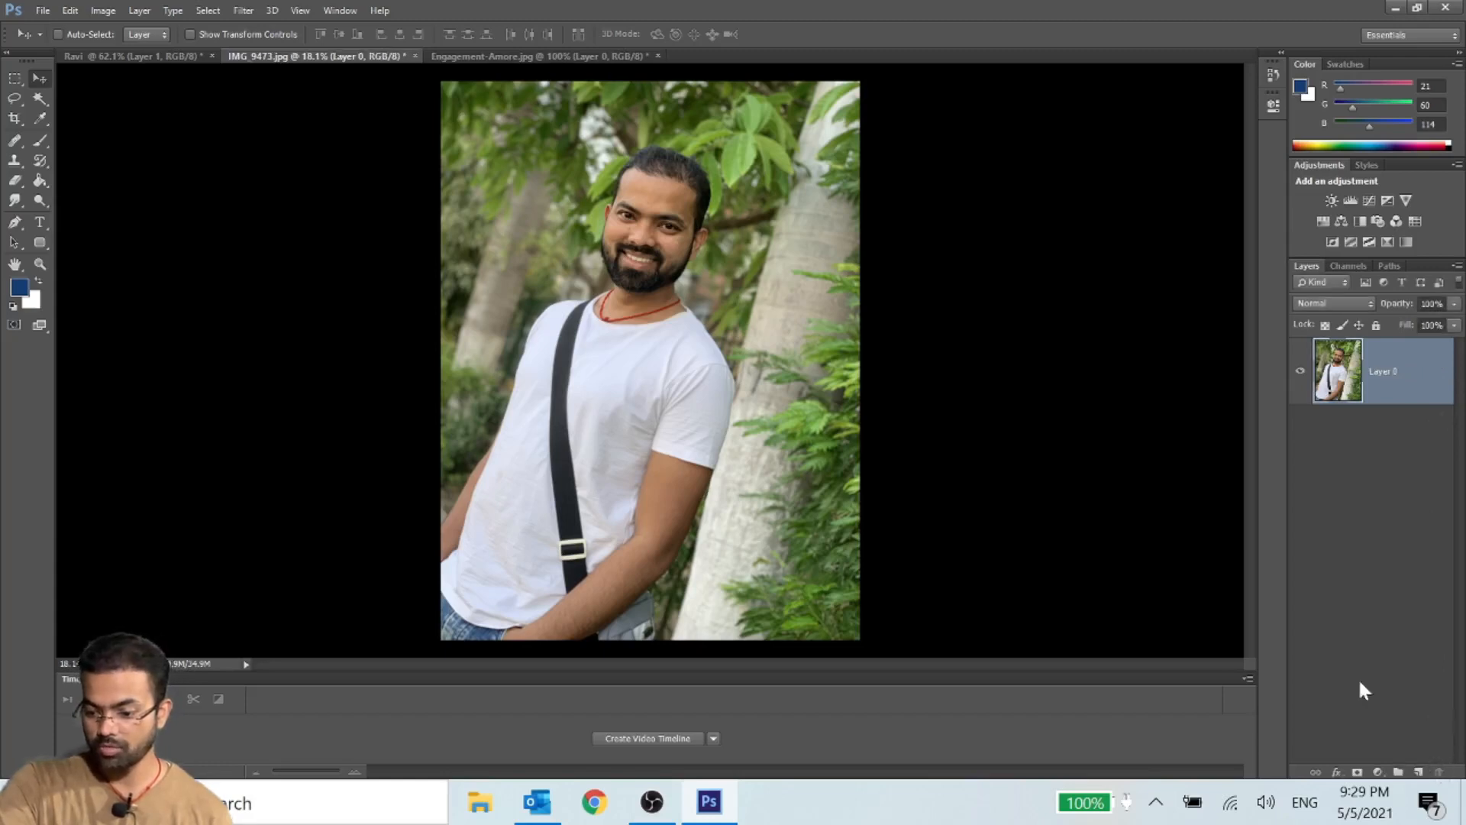
# - Copy the portrait from IMG_9473.jpg into the white document and shift it up and to the left
pyautogui.moveTo(501, 184); pyautogui.dragTo(721, 573)
pyautogui.scroll(-4, 828, 546)
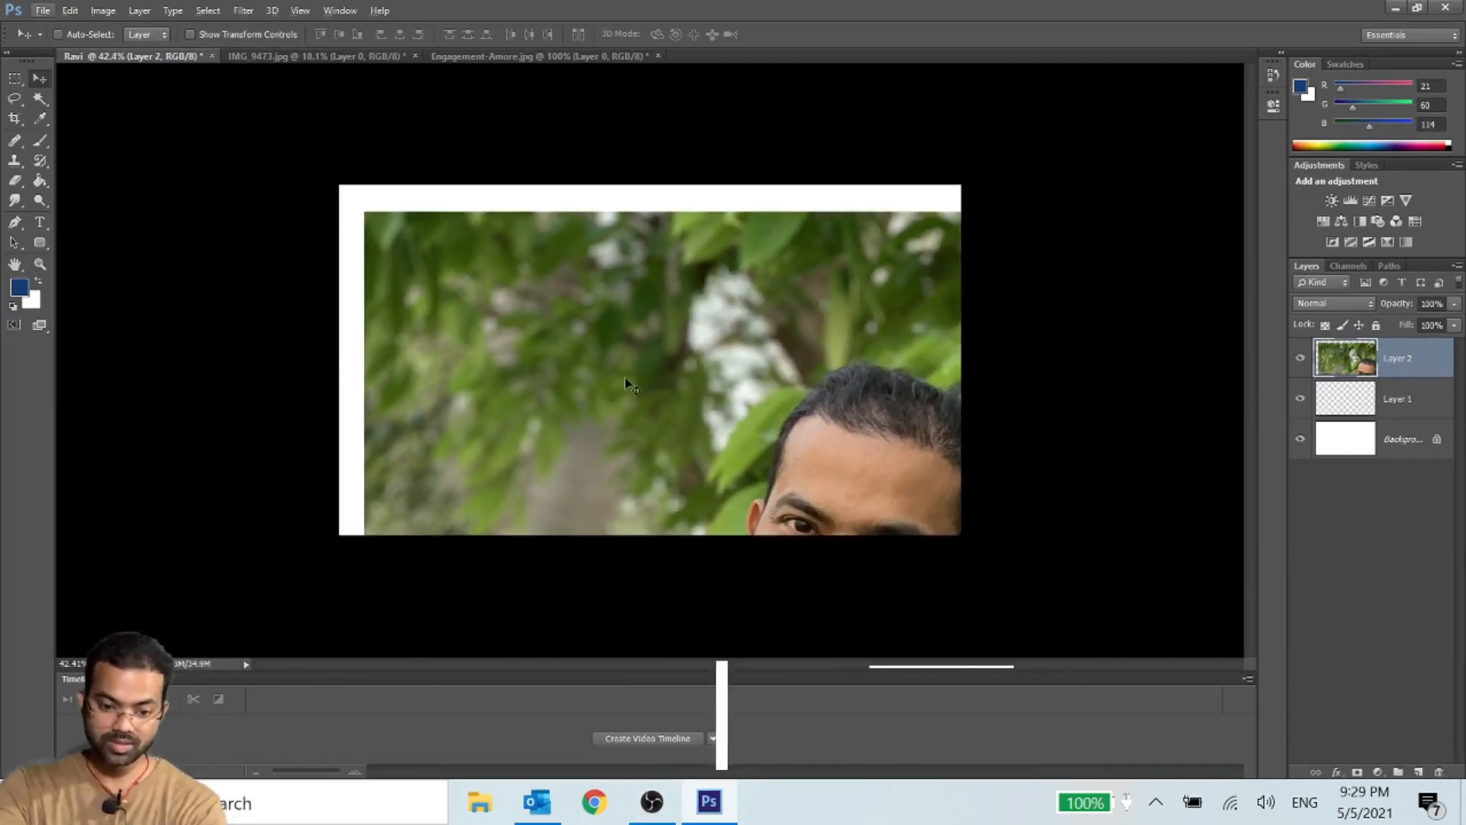
pyautogui.moveTo(627, 384); pyautogui.dragTo(512, 269)
# - Free-transform the portrait on the white canvas, scaling it to about 32% and centring it, and apply the change
pyautogui.hotkey('ctrl', 't')
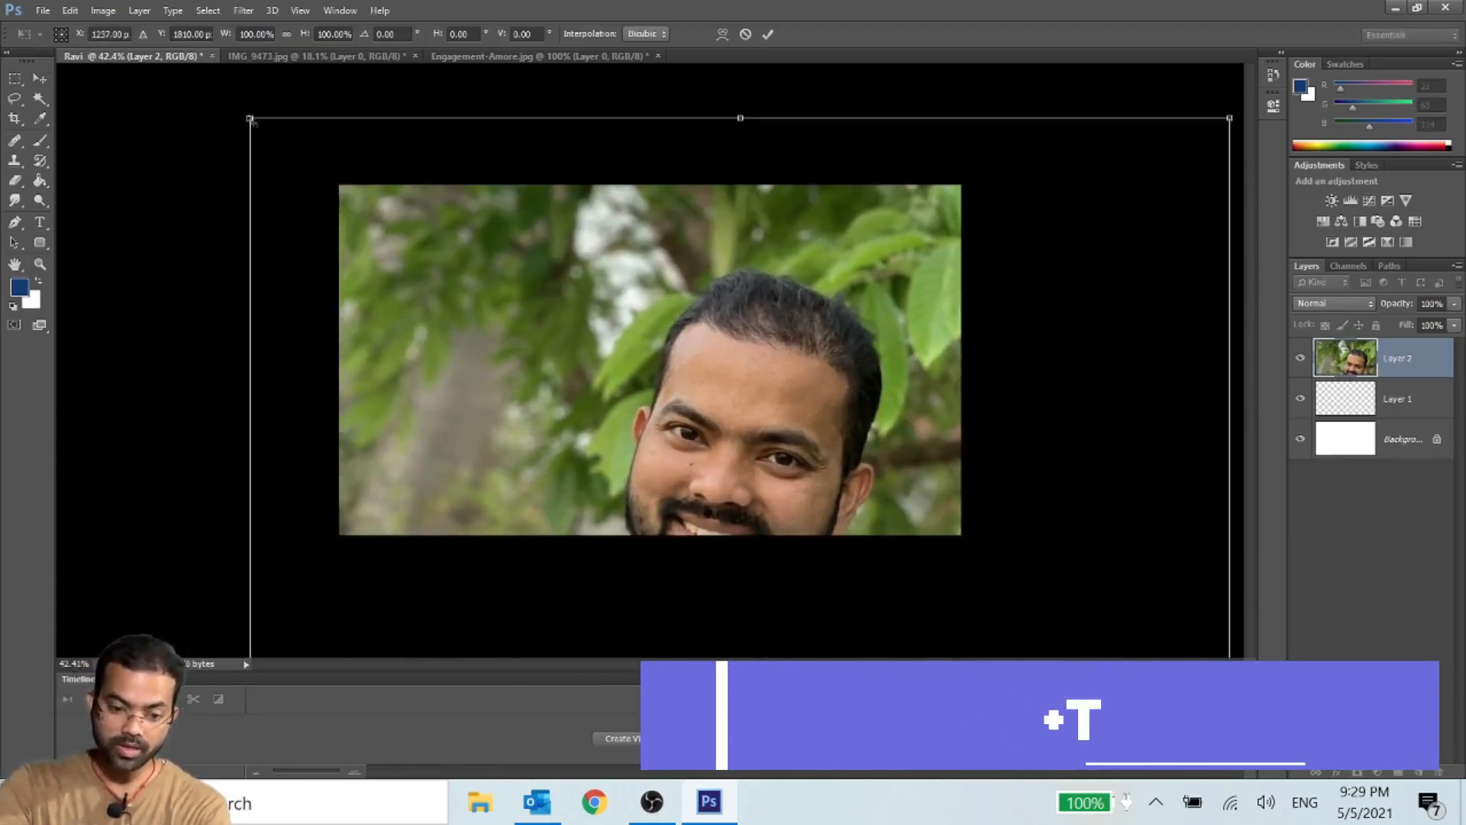
pyautogui.moveTo(250, 120); pyautogui.dragTo(658, 551)
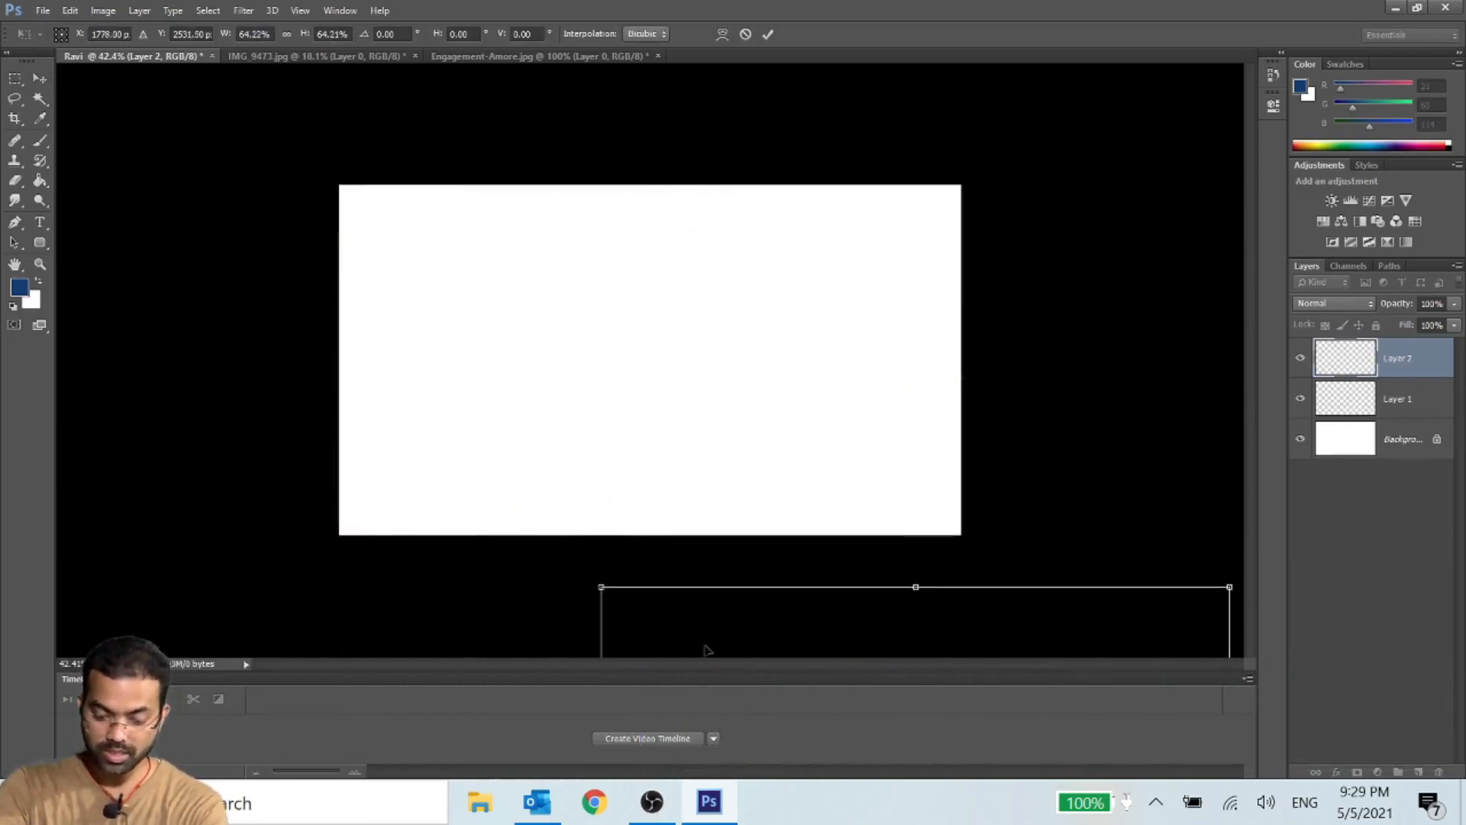
pyautogui.moveTo(706, 650); pyautogui.dragTo(389, 144)
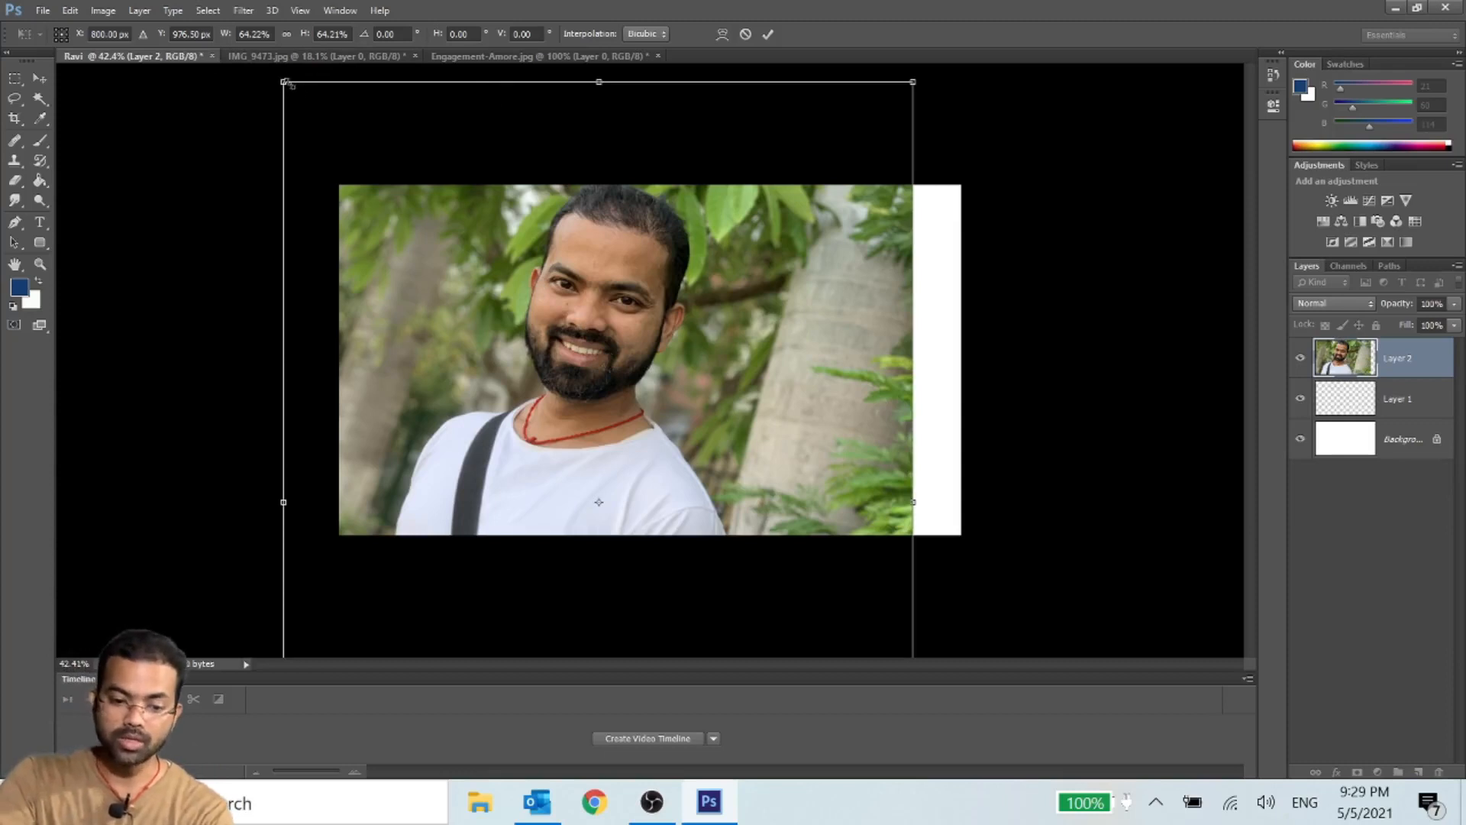
pyautogui.moveTo(285, 83); pyautogui.dragTo(599, 502)
pyautogui.moveTo(749, 516); pyautogui.dragTo(654, 177)
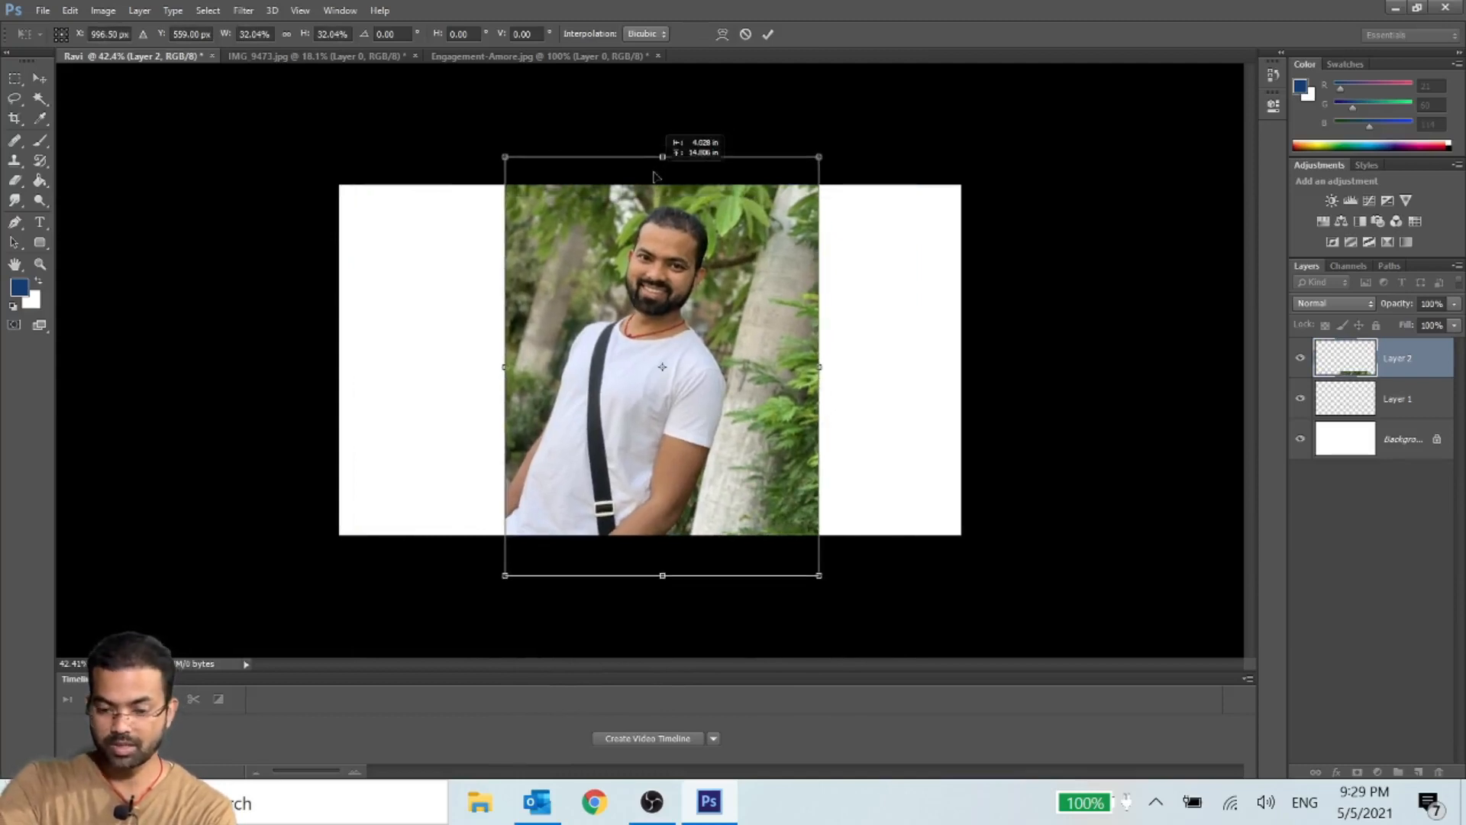
pyautogui.press('Return')
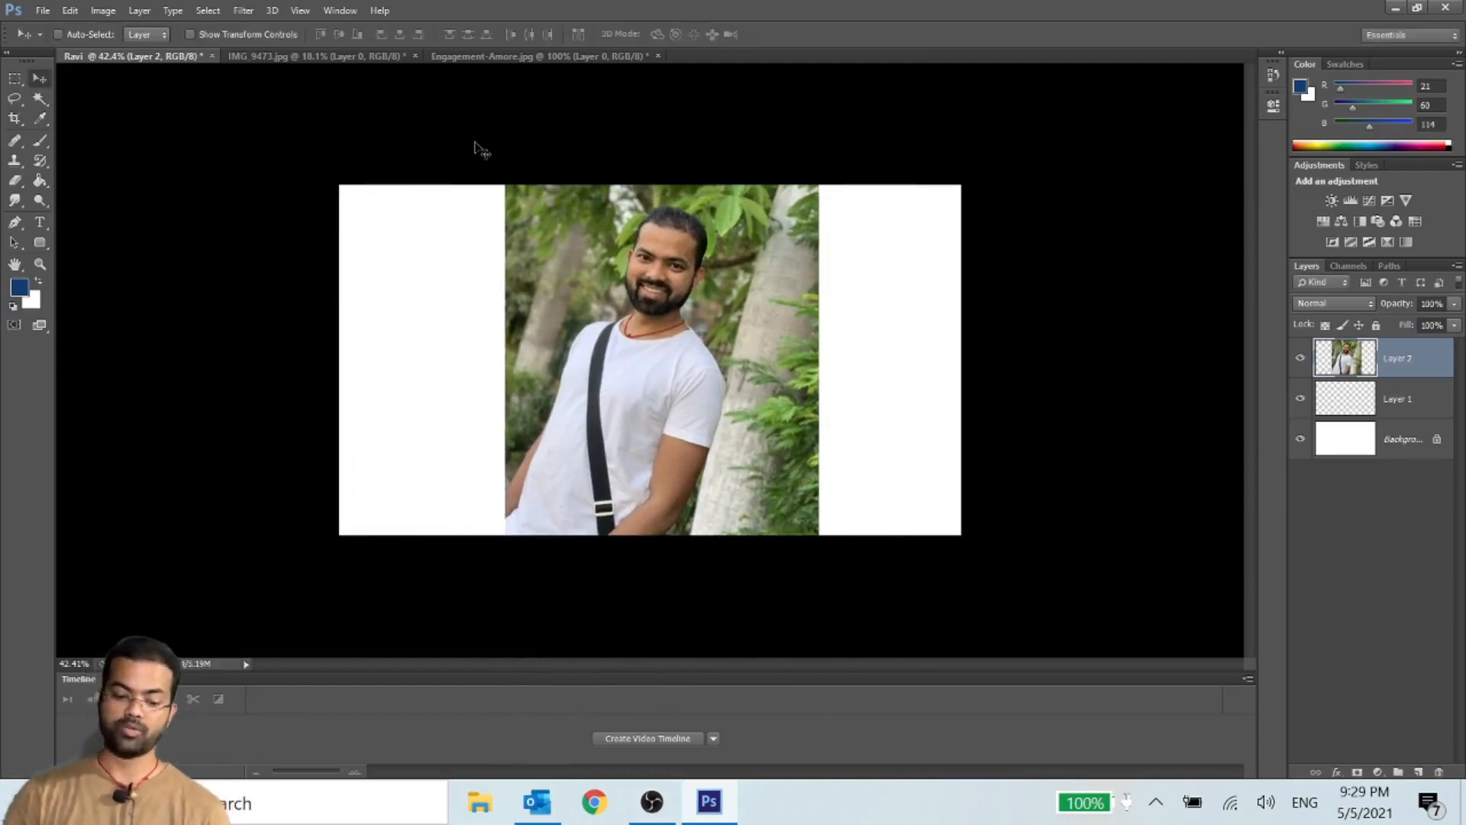
# - View the scaled portrait at 100% and fitted to the window, and undo its placement in the white document
pyautogui.hotkey('ctrl', '1')
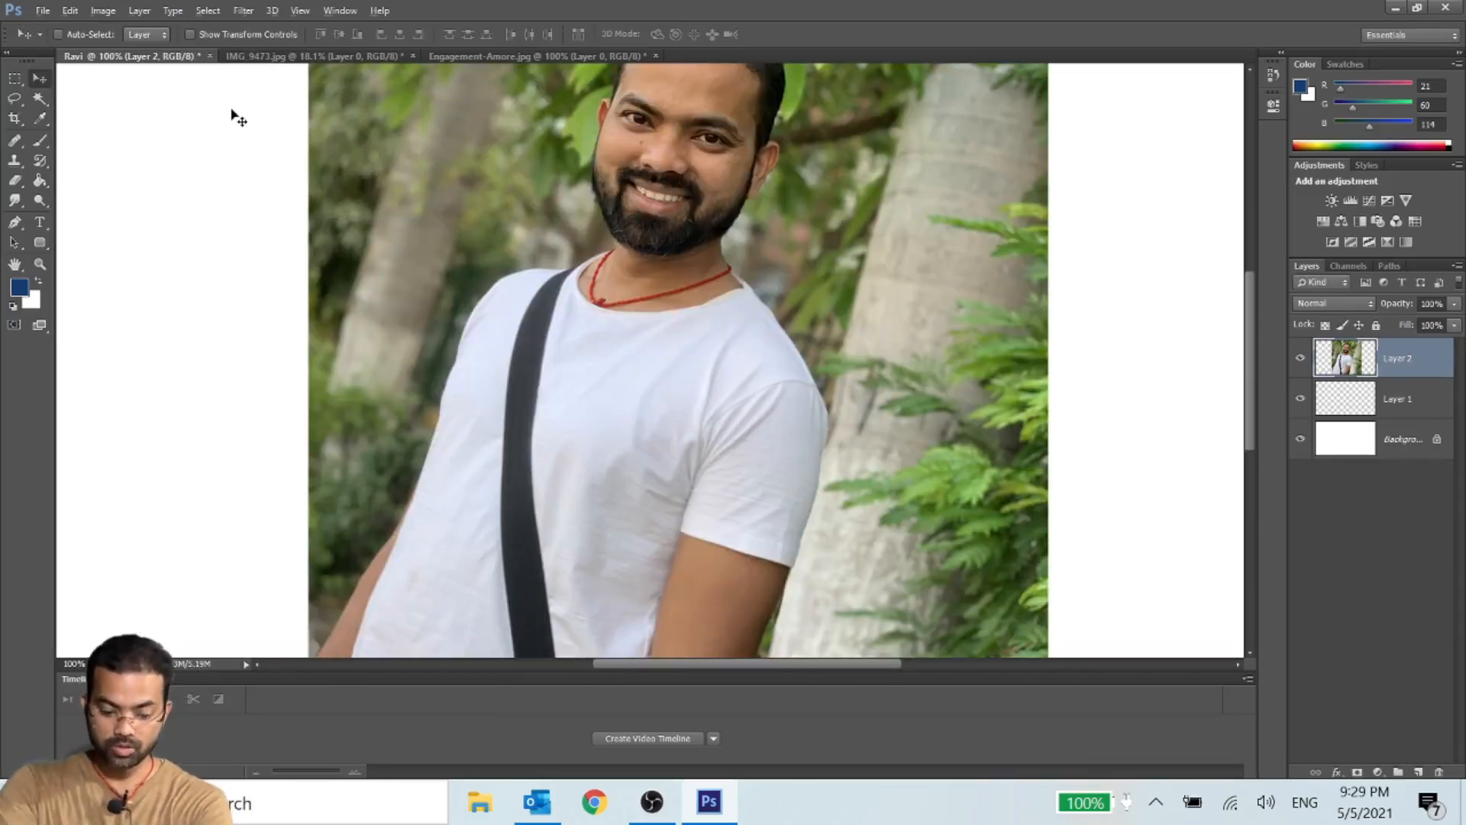
pyautogui.hotkey('ctrl', '0')
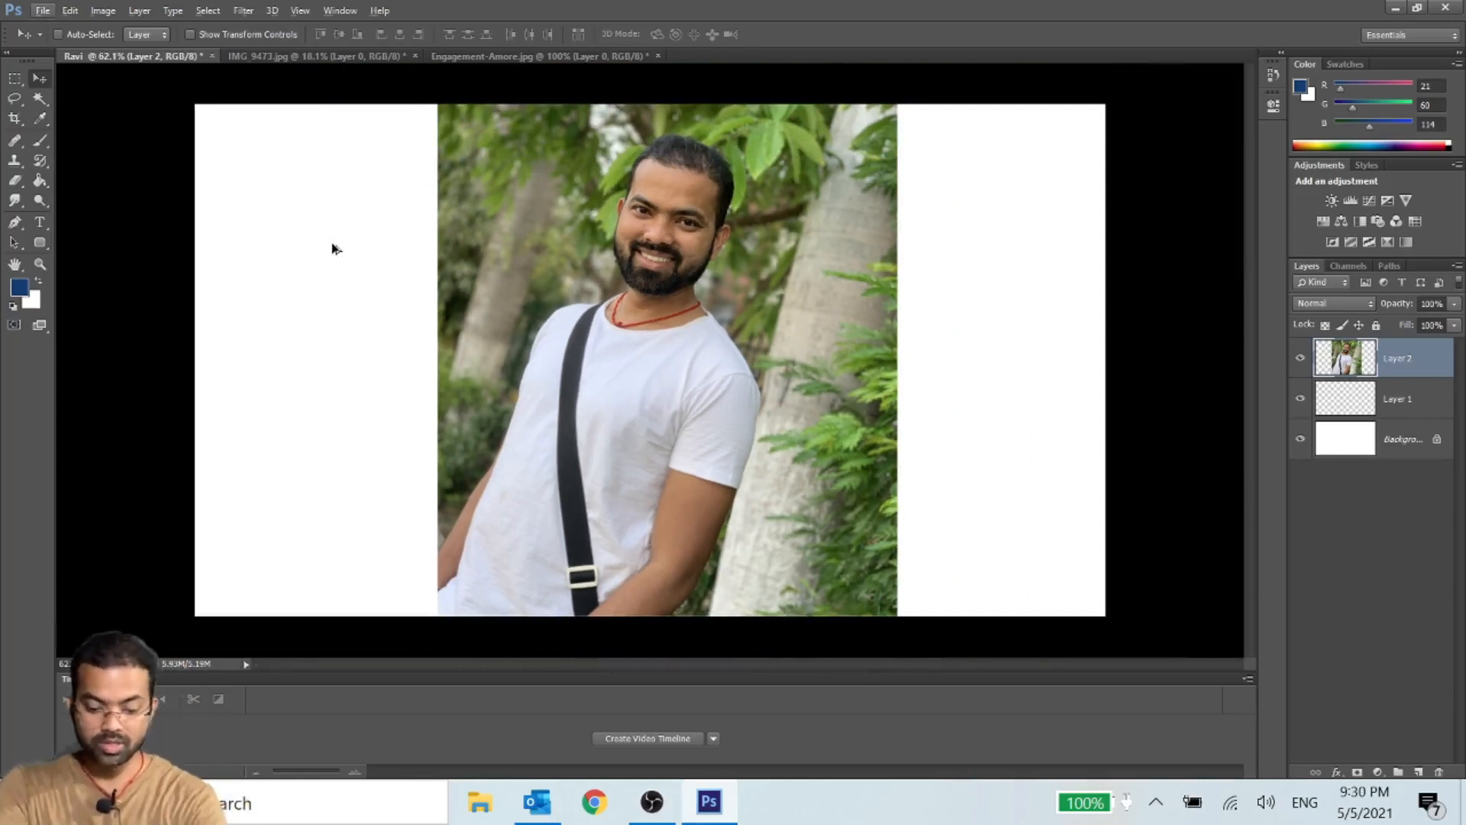
pyautogui.press('alt')
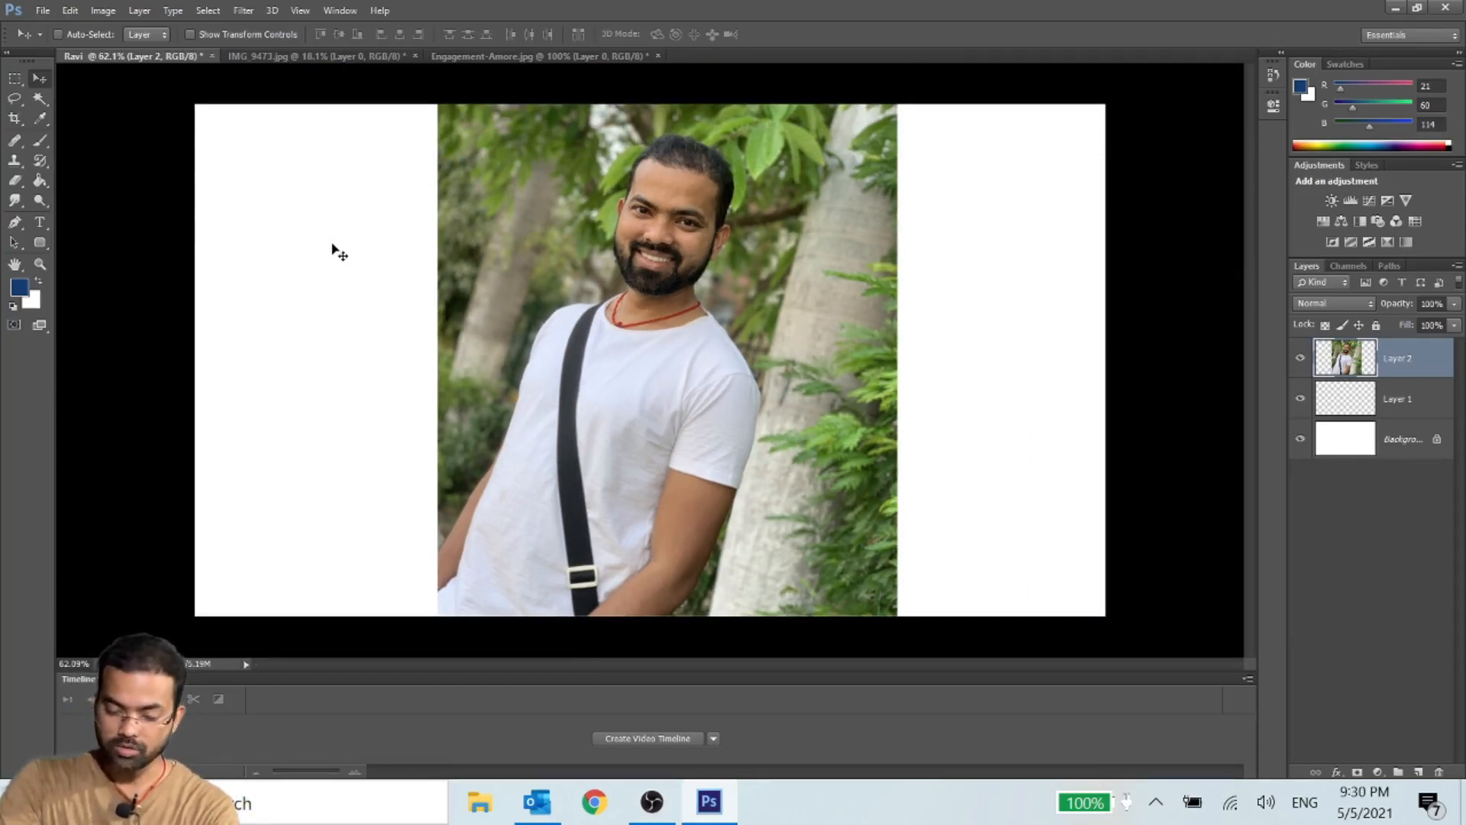
pyautogui.hotkey('ctrl', 'alt', 'z')
pyautogui.hotkey('ctrl', 'alt', 'z')
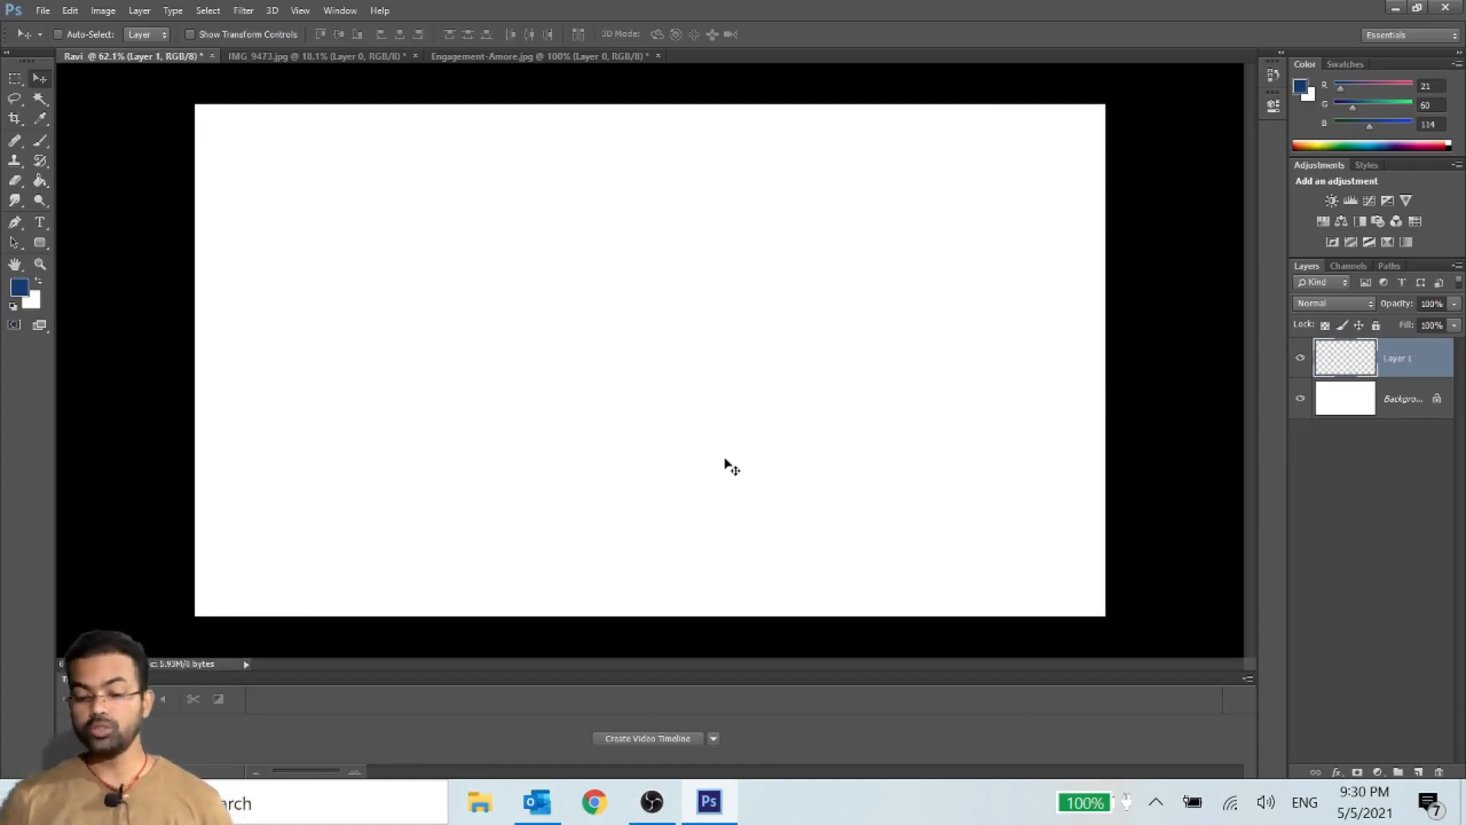
pyautogui.click(43, 10)
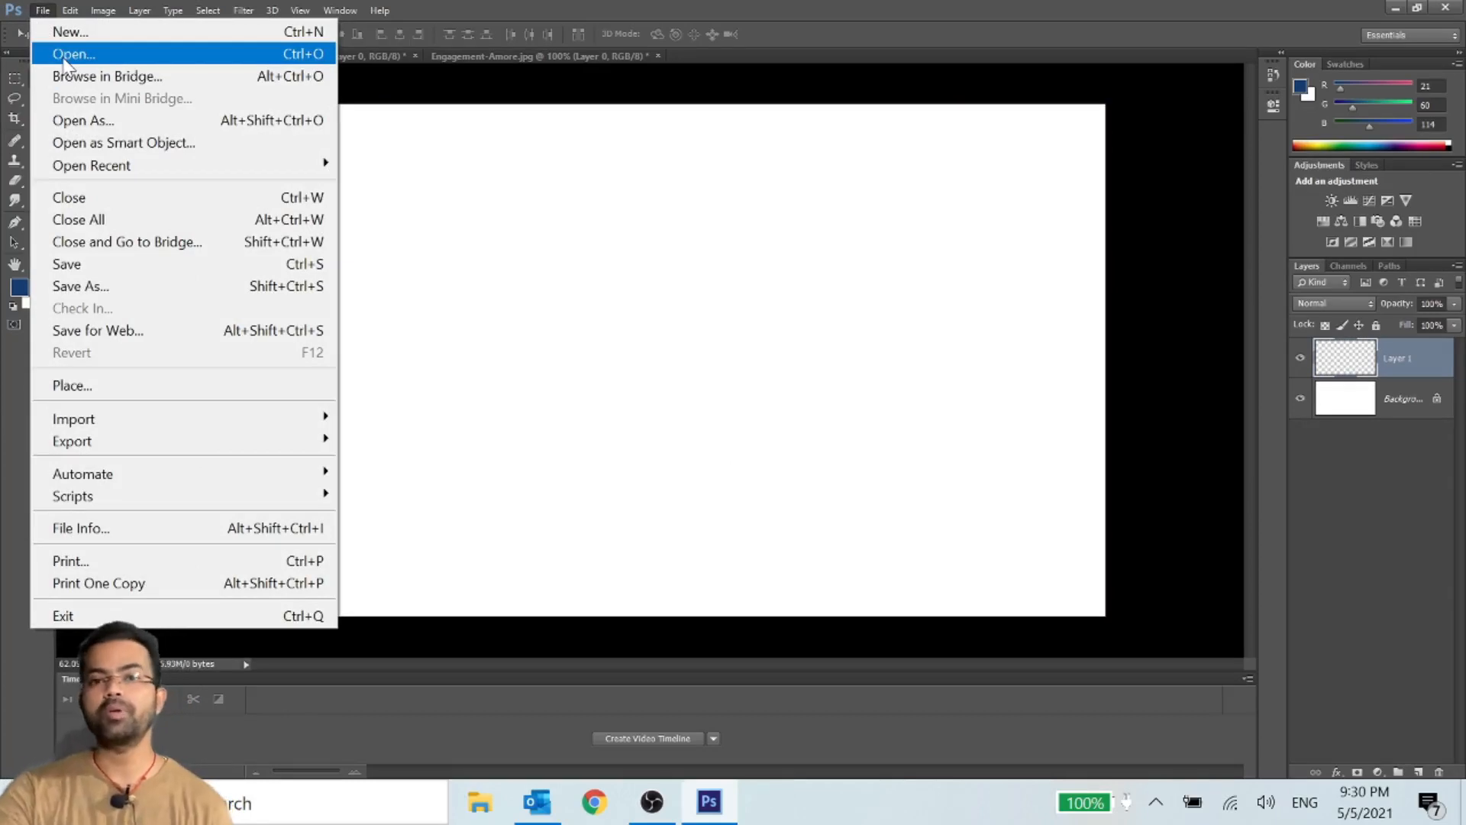
pyautogui.click(760, 300)
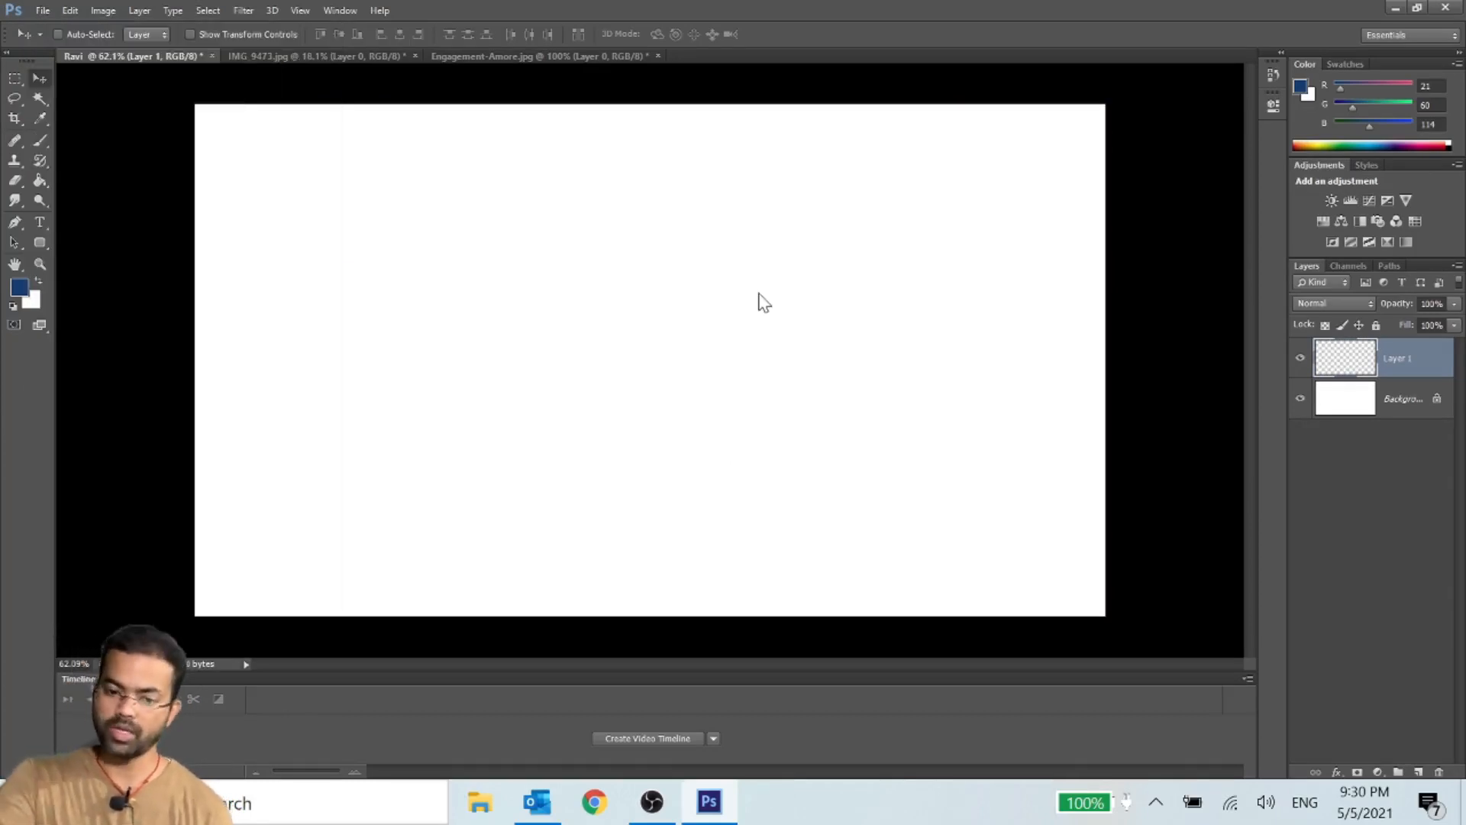
# - Switch to File Explorer, enlarge its window to full screen and show the contents of the Downloads folder
pyautogui.click(478, 810)
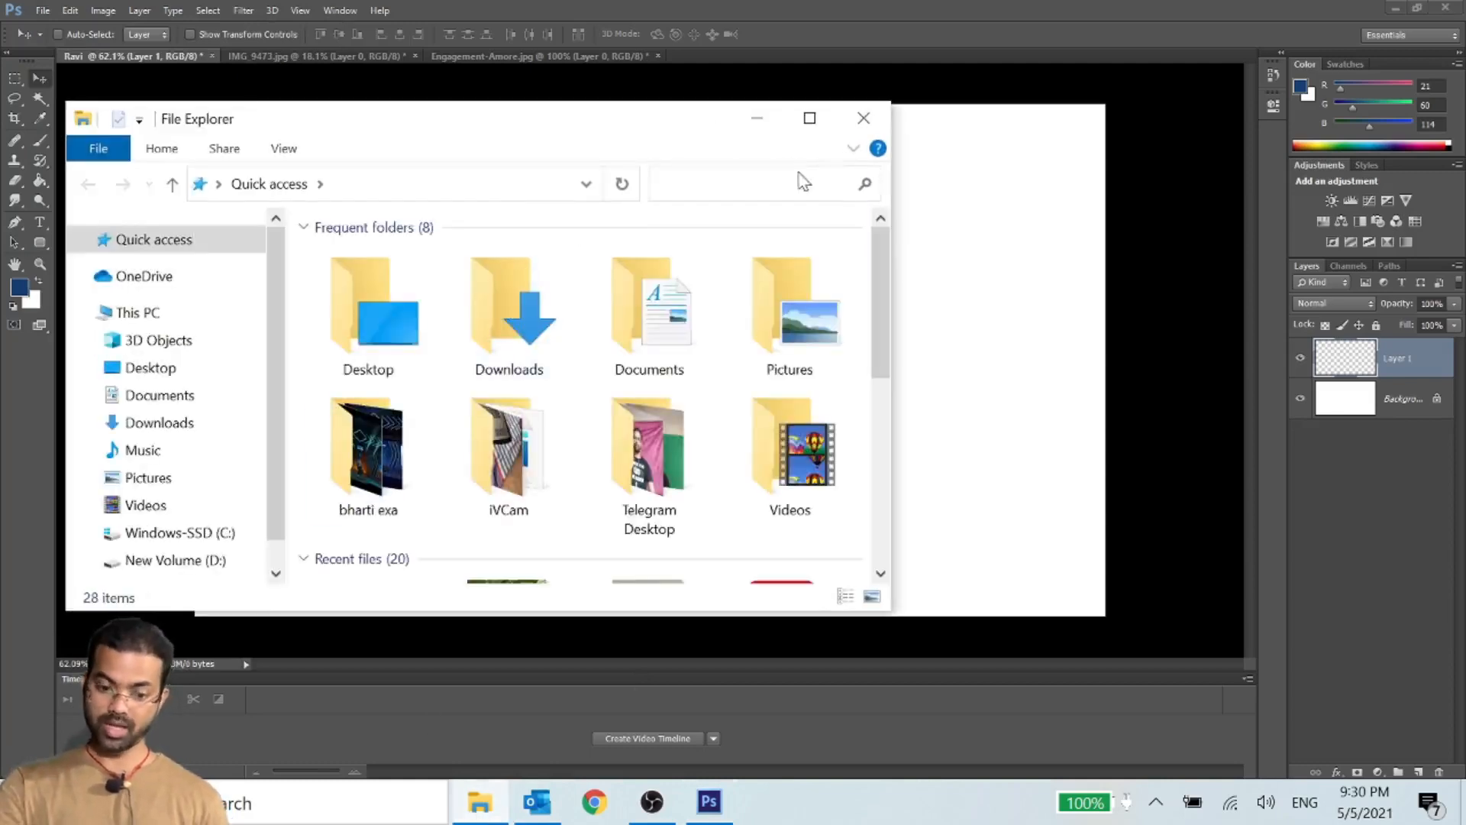
pyautogui.doubleClick(803, 127)
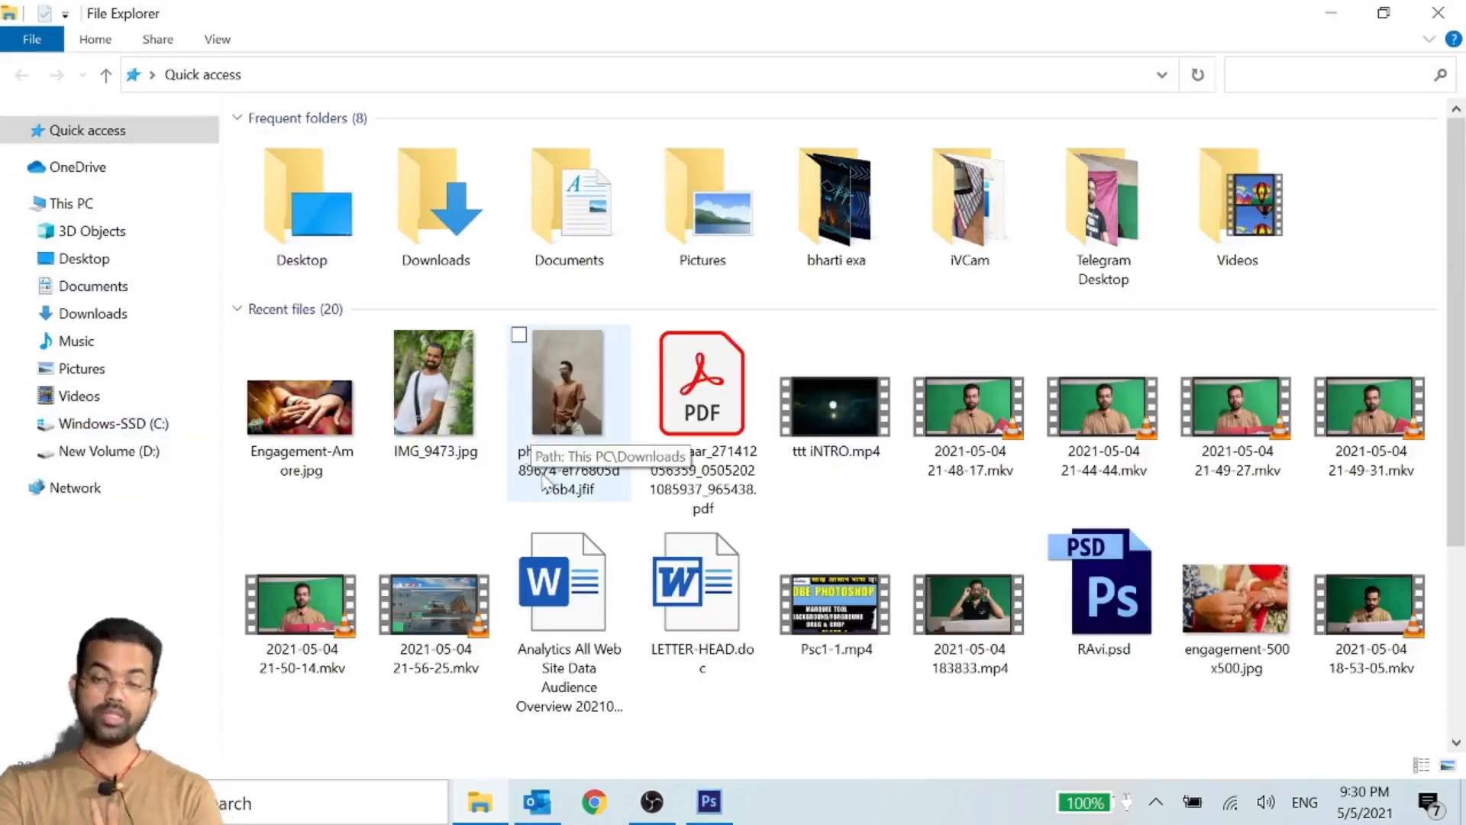
pyautogui.scroll(-2, 722, 561)
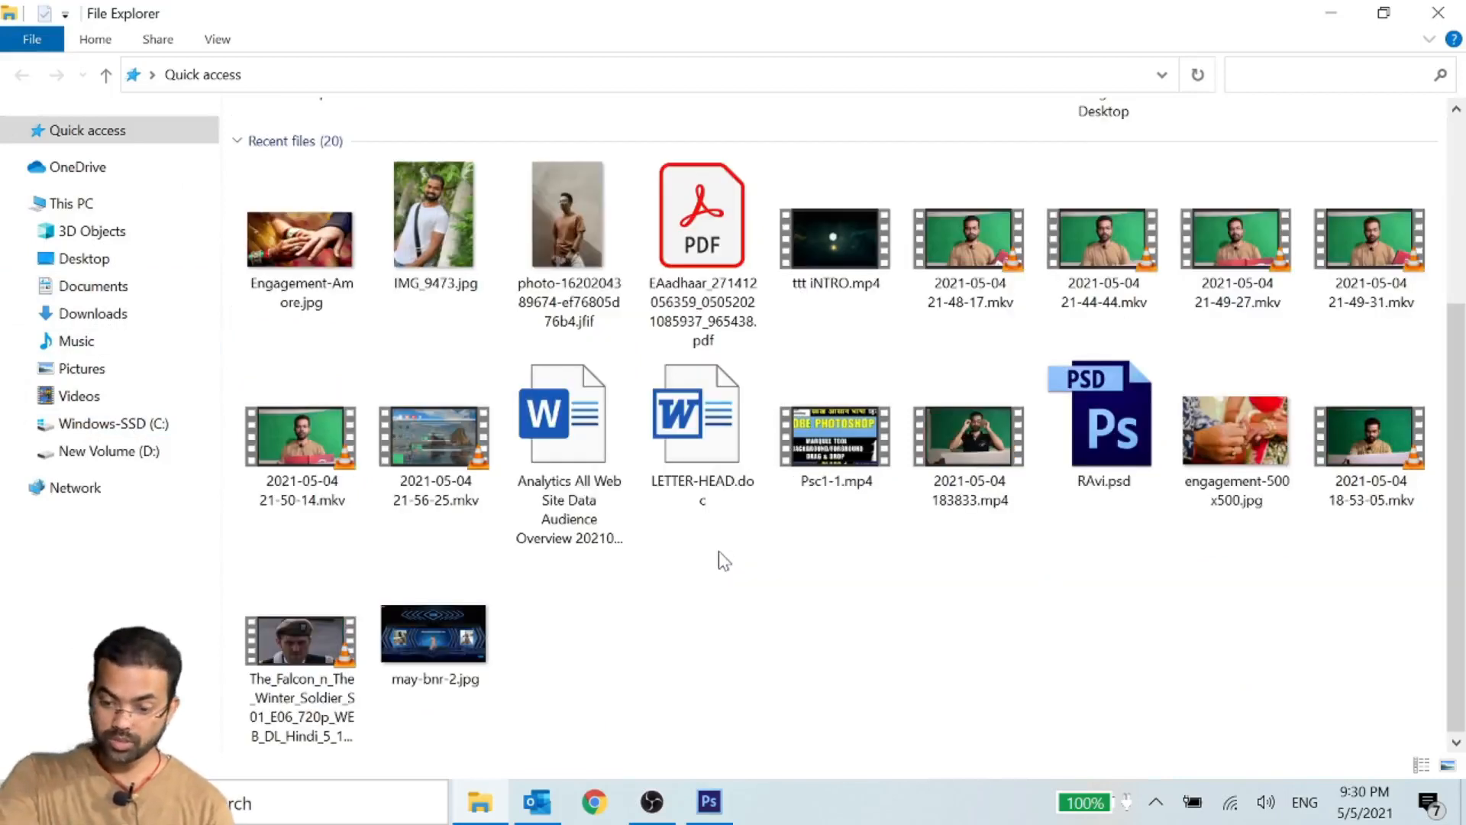
pyautogui.scroll(2, 462, 554)
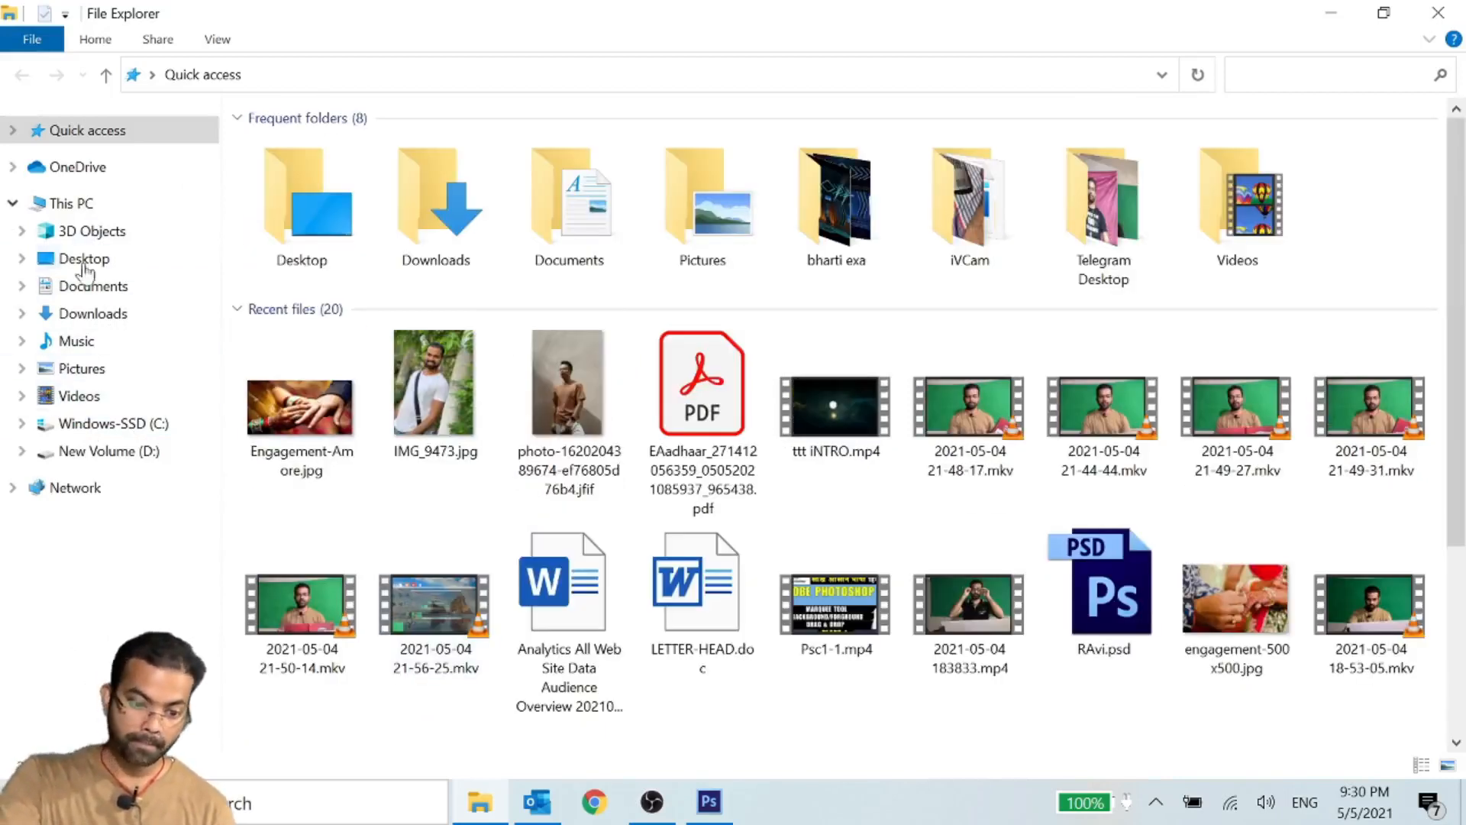
pyautogui.click(93, 313)
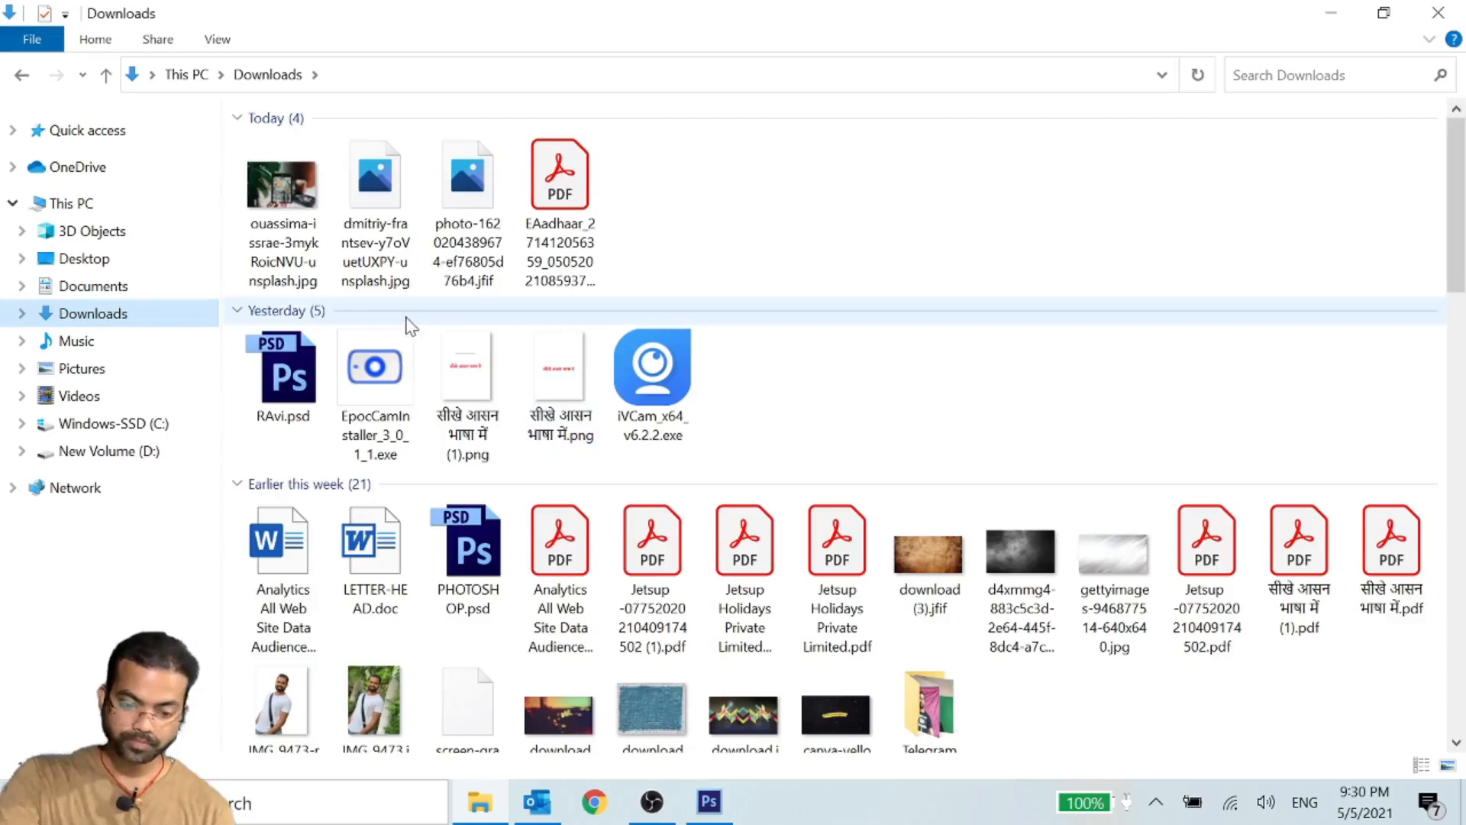
# - Place the Unsplash photo of the hand holding the Orb card from Downloads onto the white canvas and confirm it
pyautogui.click(289, 190)
pyautogui.moveTo(290, 181); pyautogui.dragTo(560, 321)
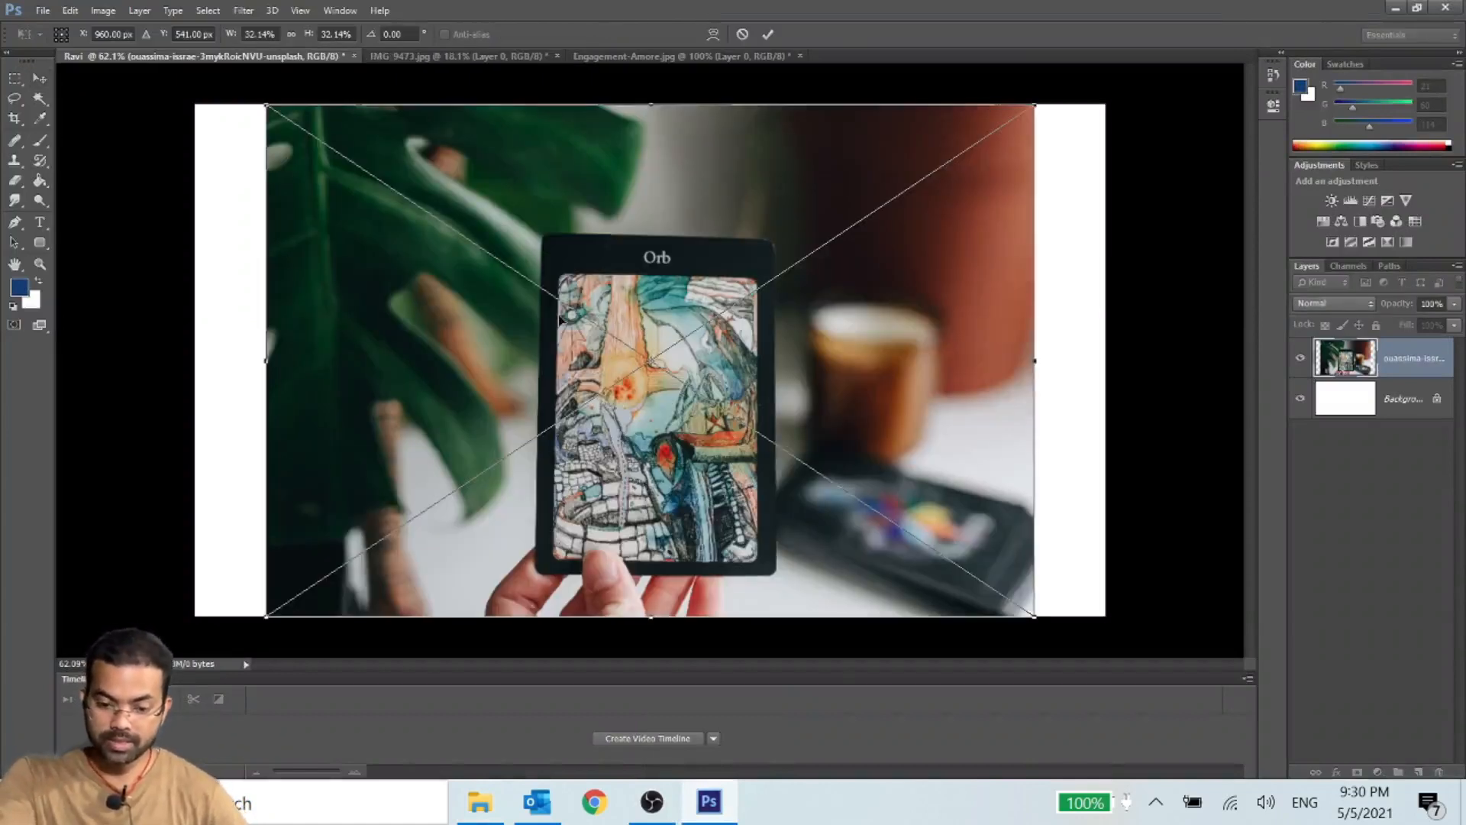
pyautogui.press('Return')
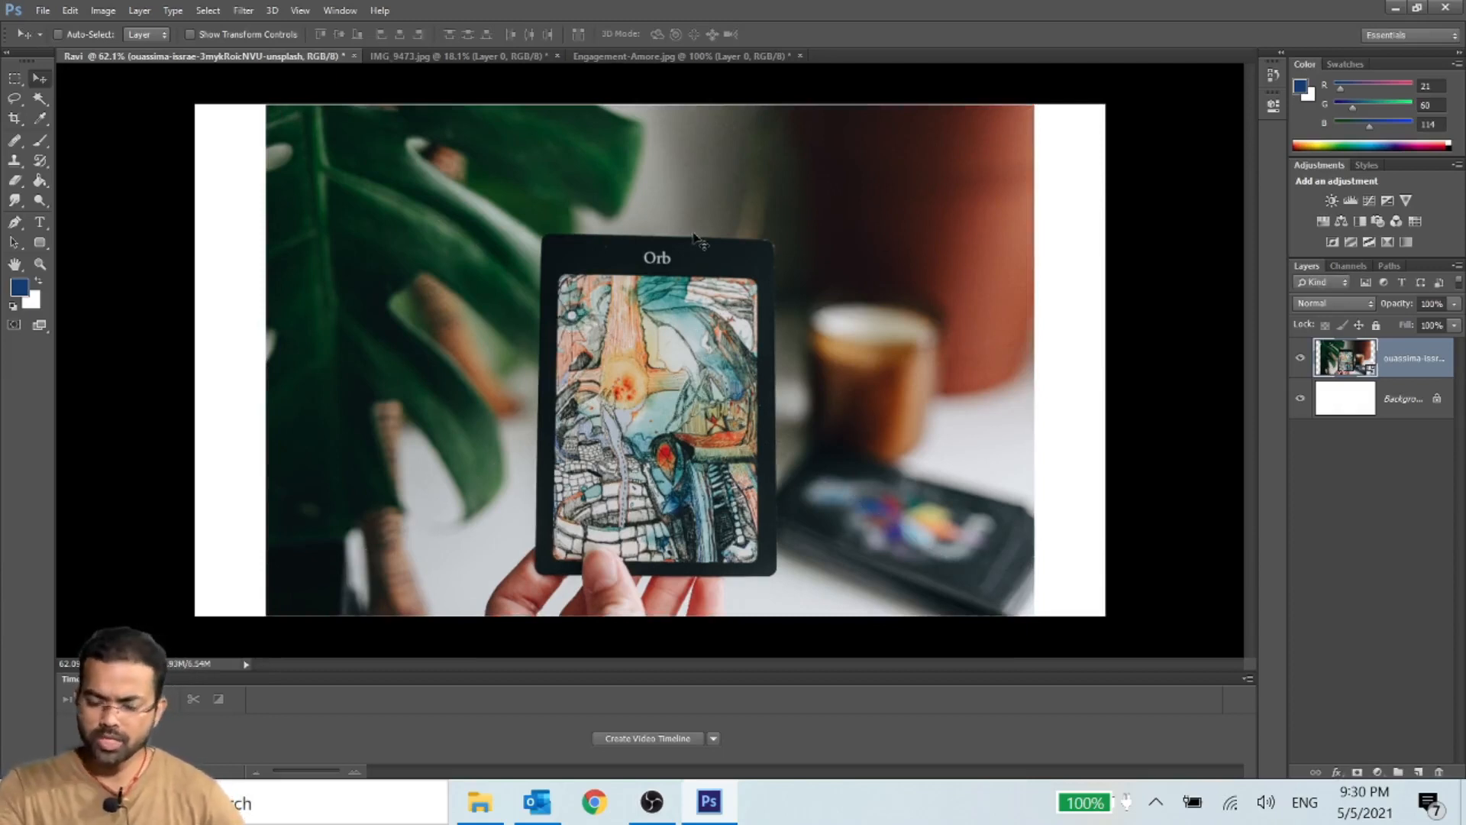
# - Free-transform the placed Orb card photo, try to bring the same file in again from Downloads, and delete the photo's layer
pyautogui.hotkey('ctrl', 't')
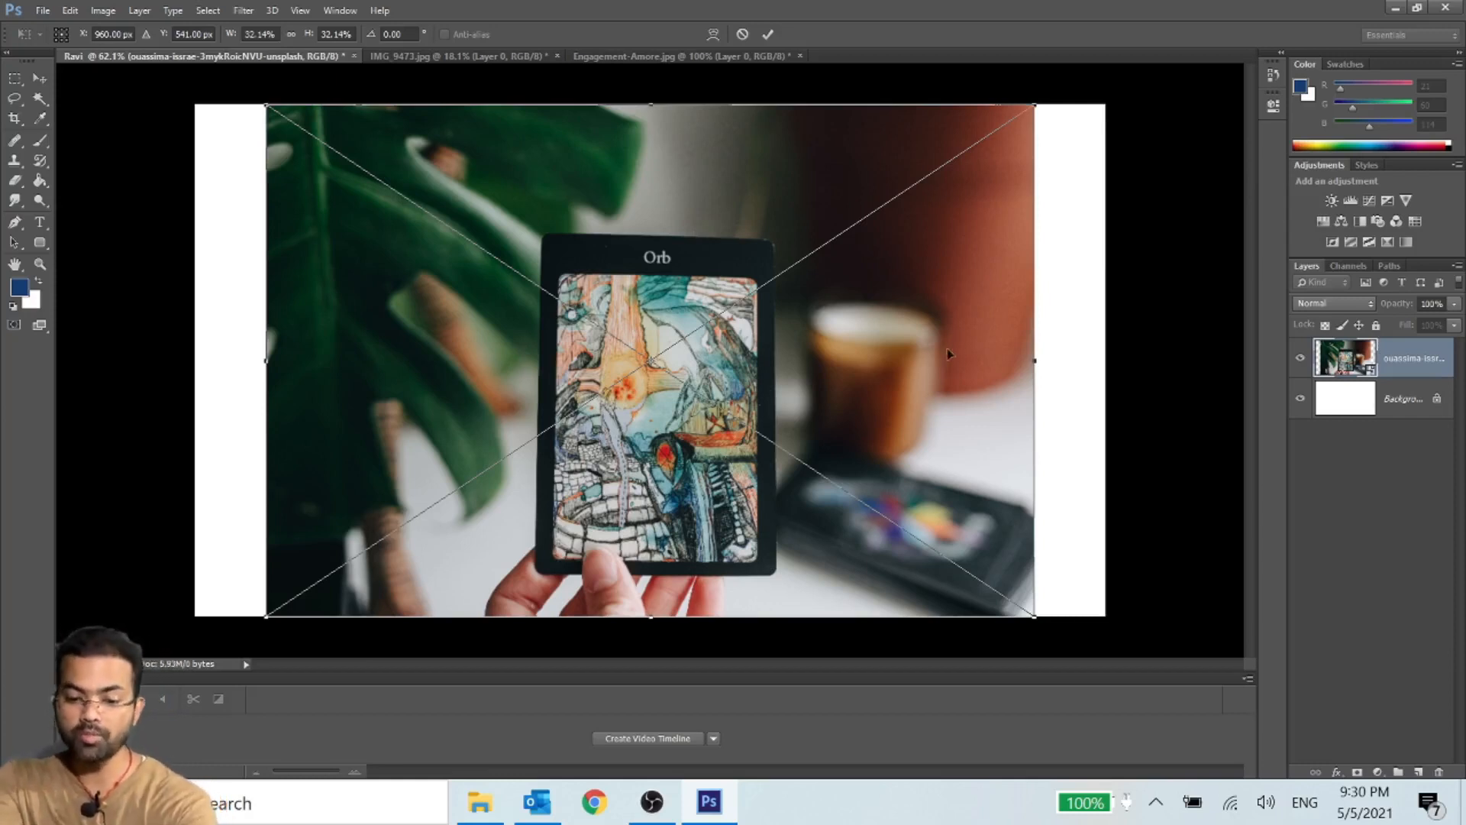
pyautogui.click(469, 801)
pyautogui.click(469, 801)
pyautogui.click(469, 799)
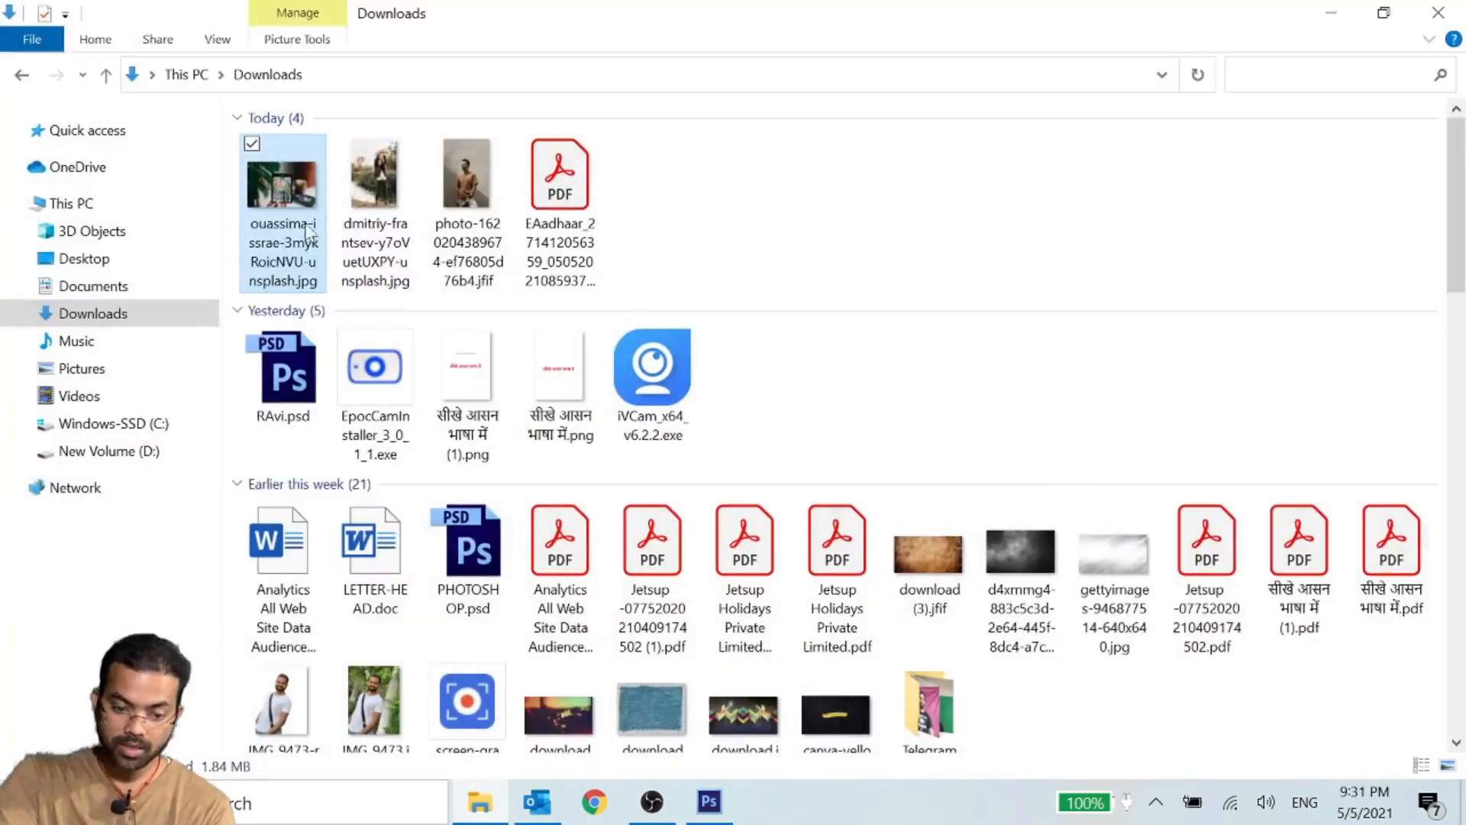
pyautogui.moveTo(310, 233); pyautogui.dragTo(626, 34)
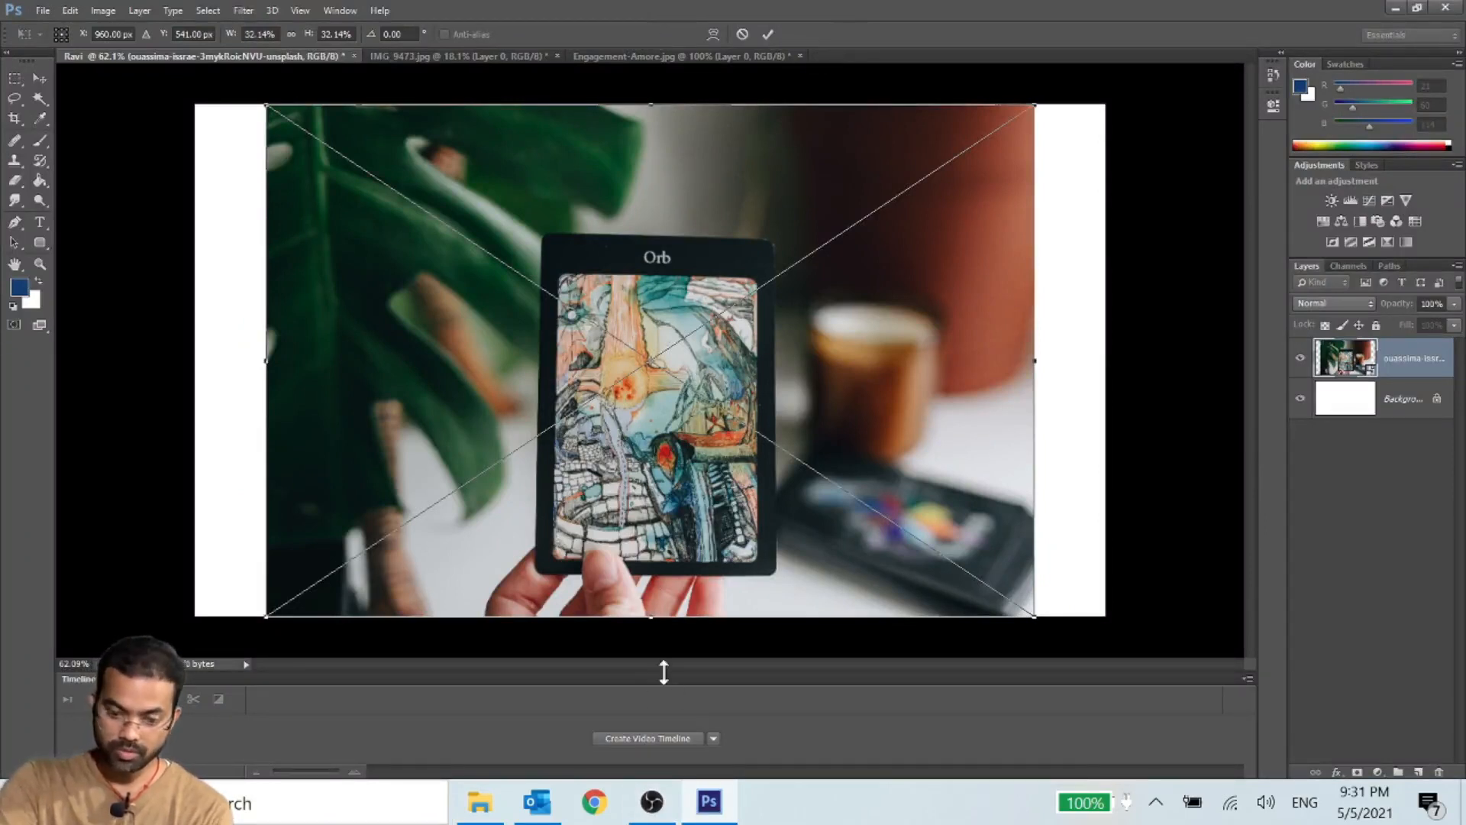
pyautogui.press('Return')
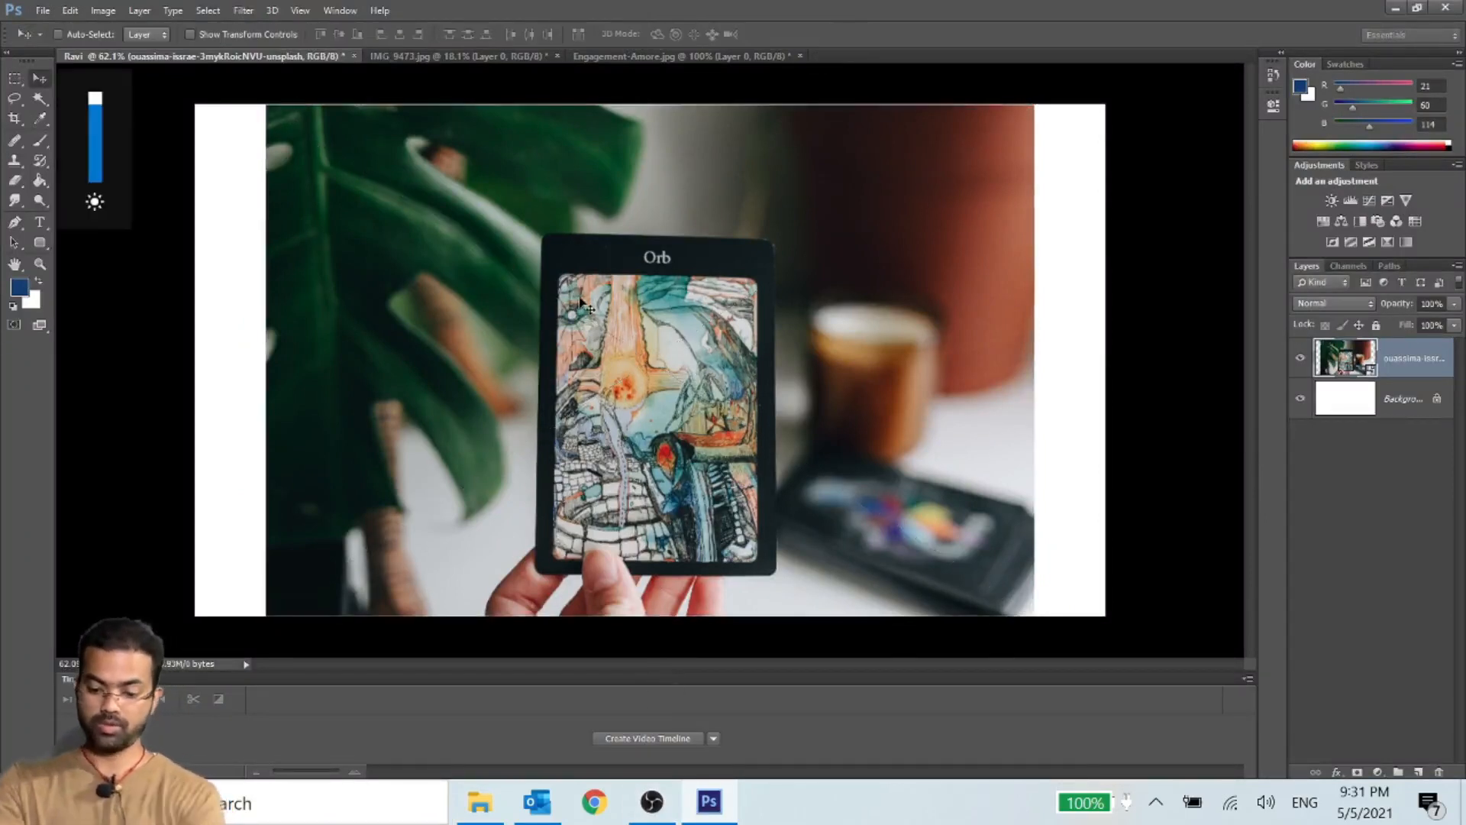
pyautogui.press('Delete')
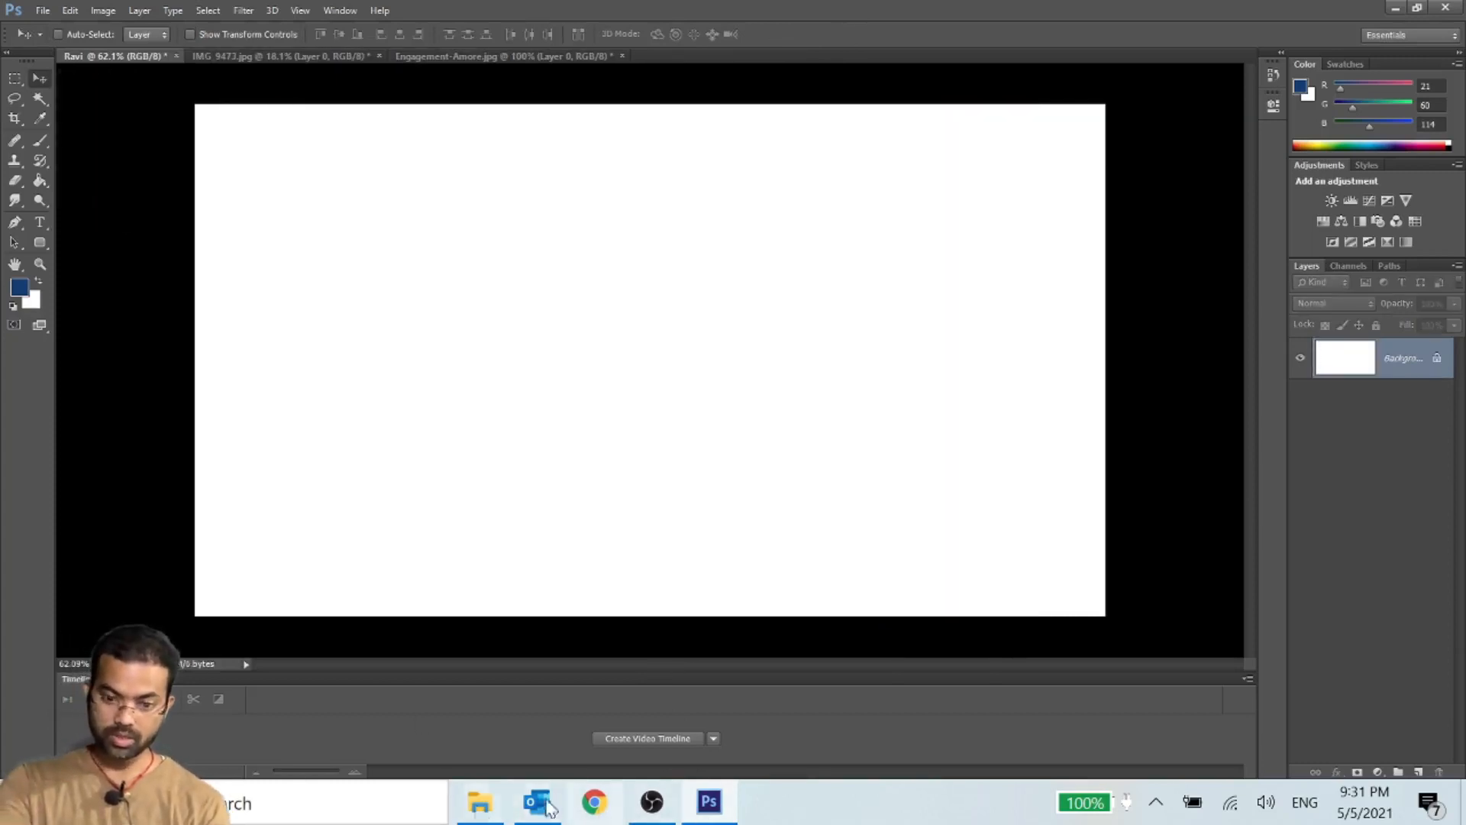
# - Open the Unsplash Orb card photo from Downloads as its own document and cut out a rectangular marquee selection around the card
pyautogui.click(480, 802)
pyautogui.moveTo(296, 168); pyautogui.dragTo(684, 56)
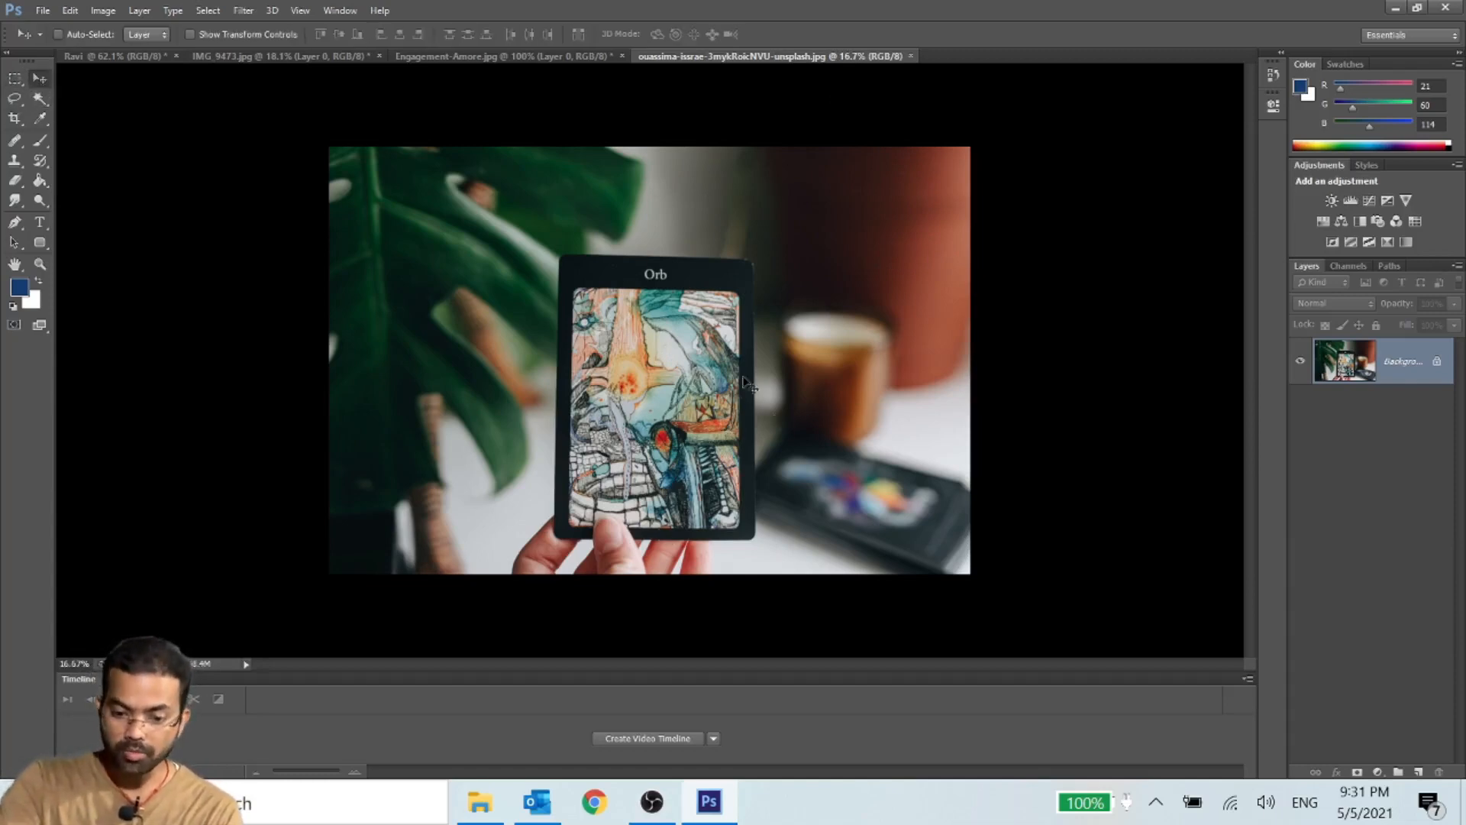
pyautogui.click(14, 76)
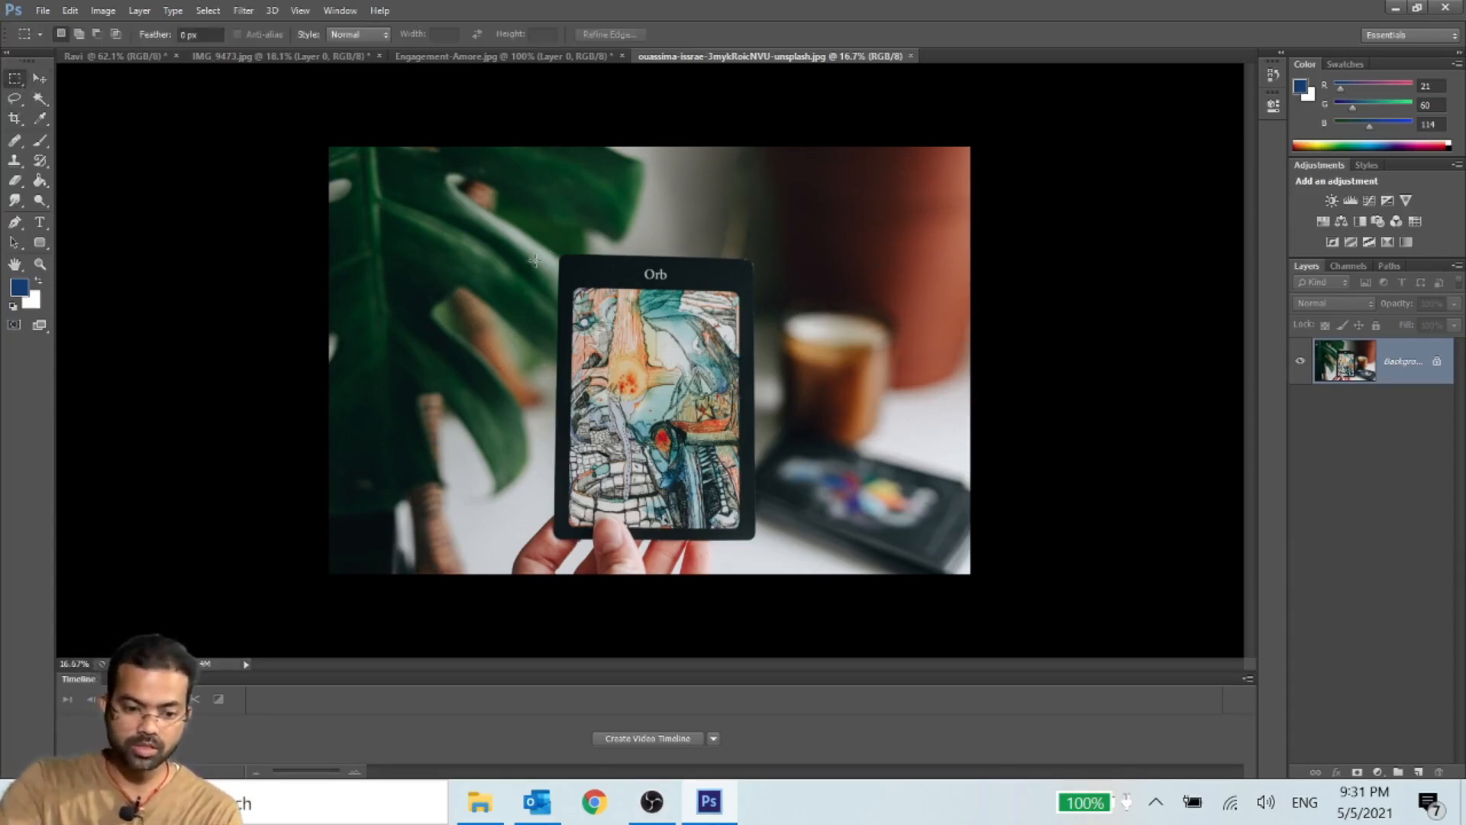
pyautogui.moveTo(542, 236); pyautogui.dragTo(779, 547)
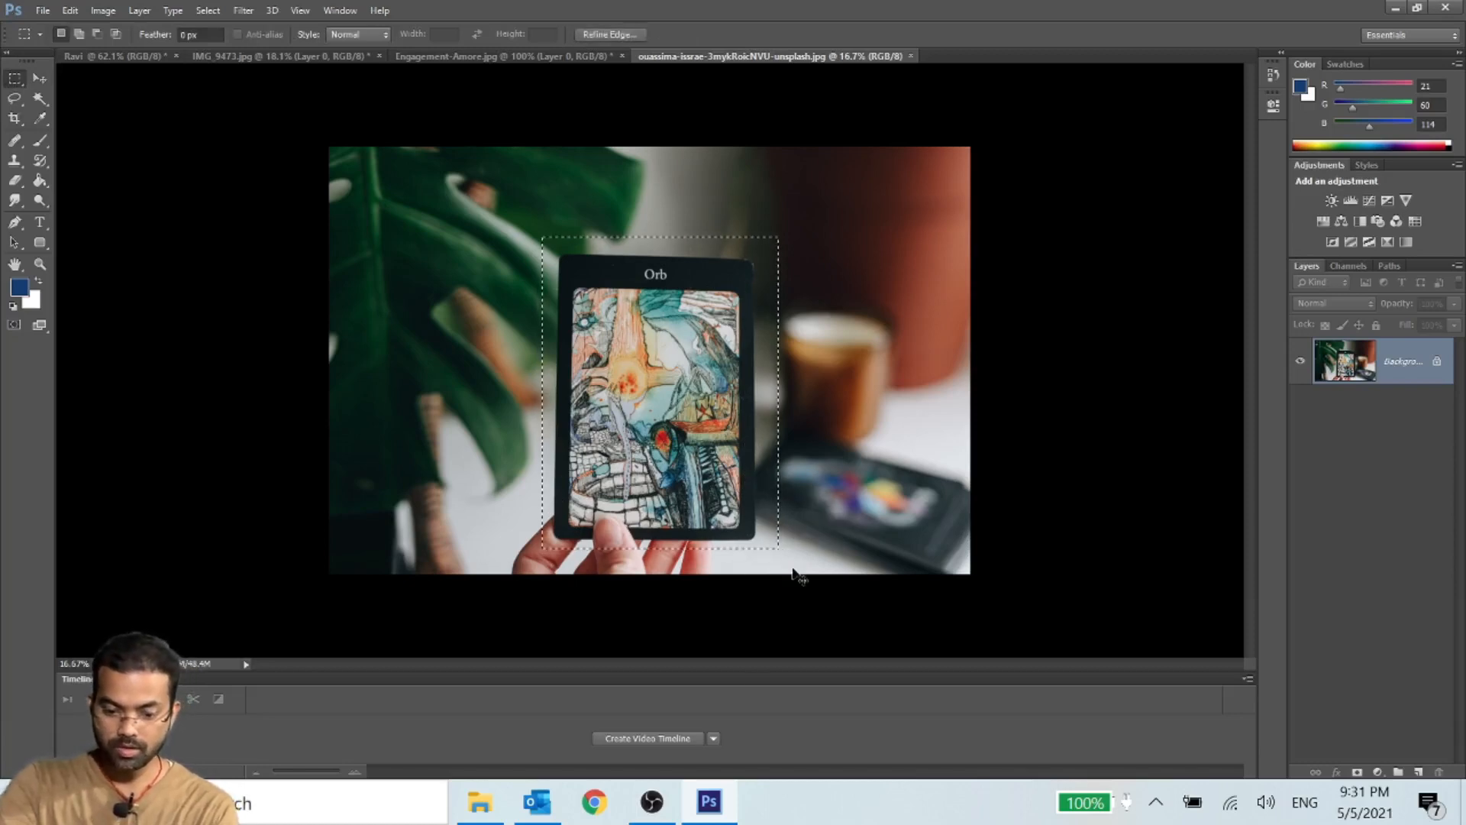
pyautogui.hotkey('ctrl', 'x')
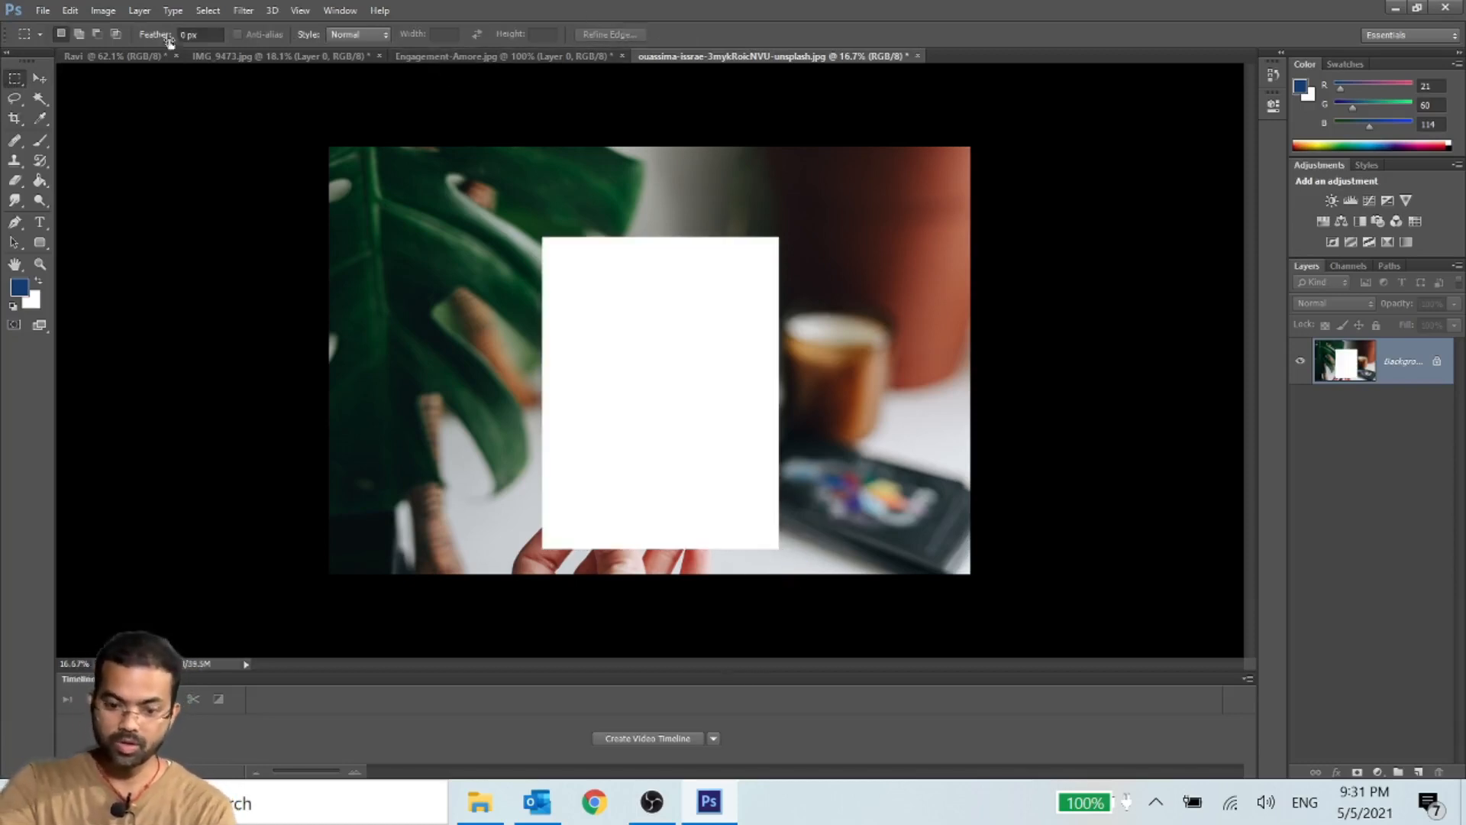
# - Paste the cut card into the white document and free-transform it to about 58.6% width and 97% height in the canvas's right half
pyautogui.click(99, 56)
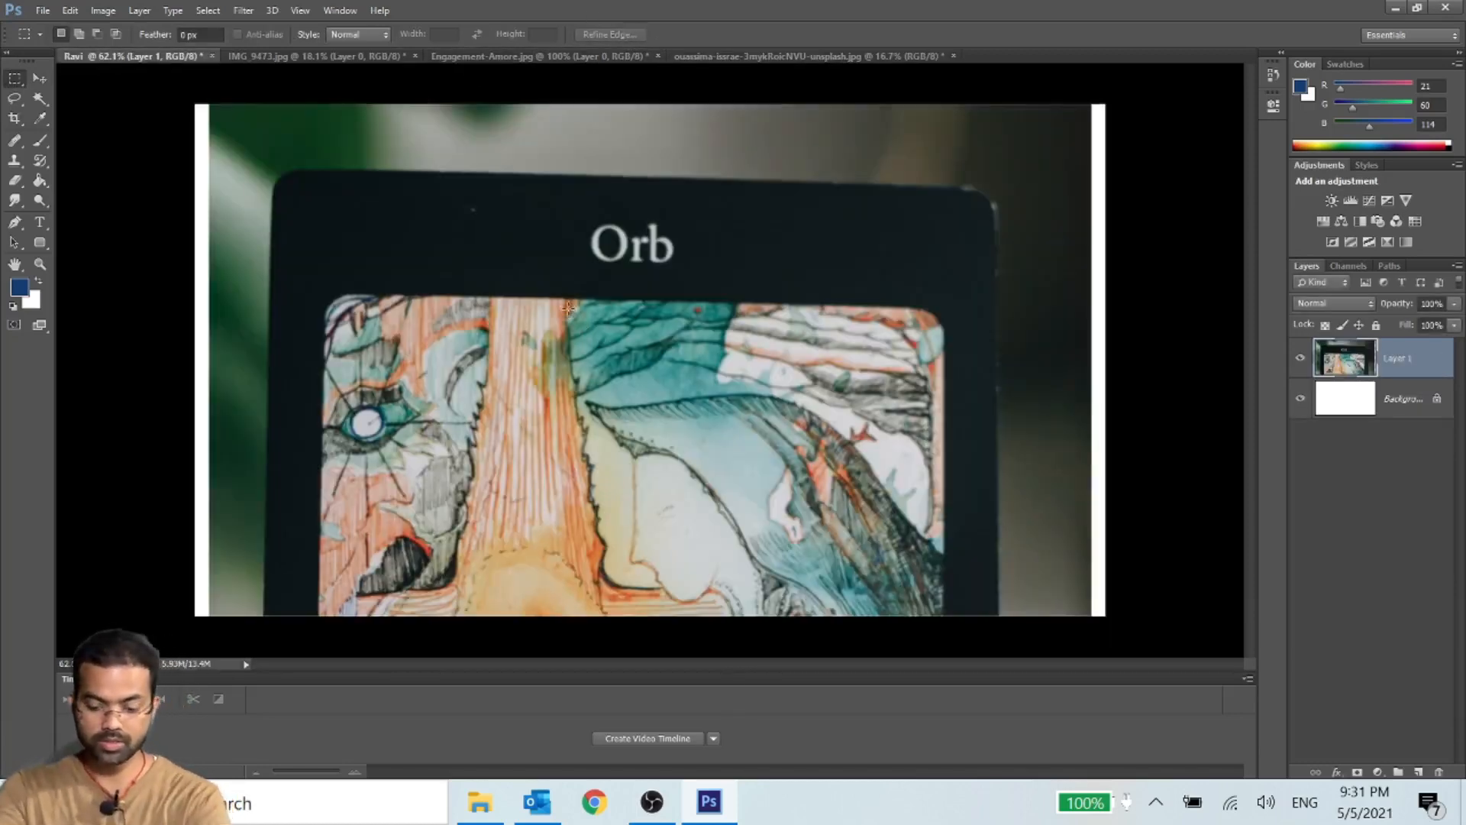
pyautogui.scroll(-1, 579, 317)
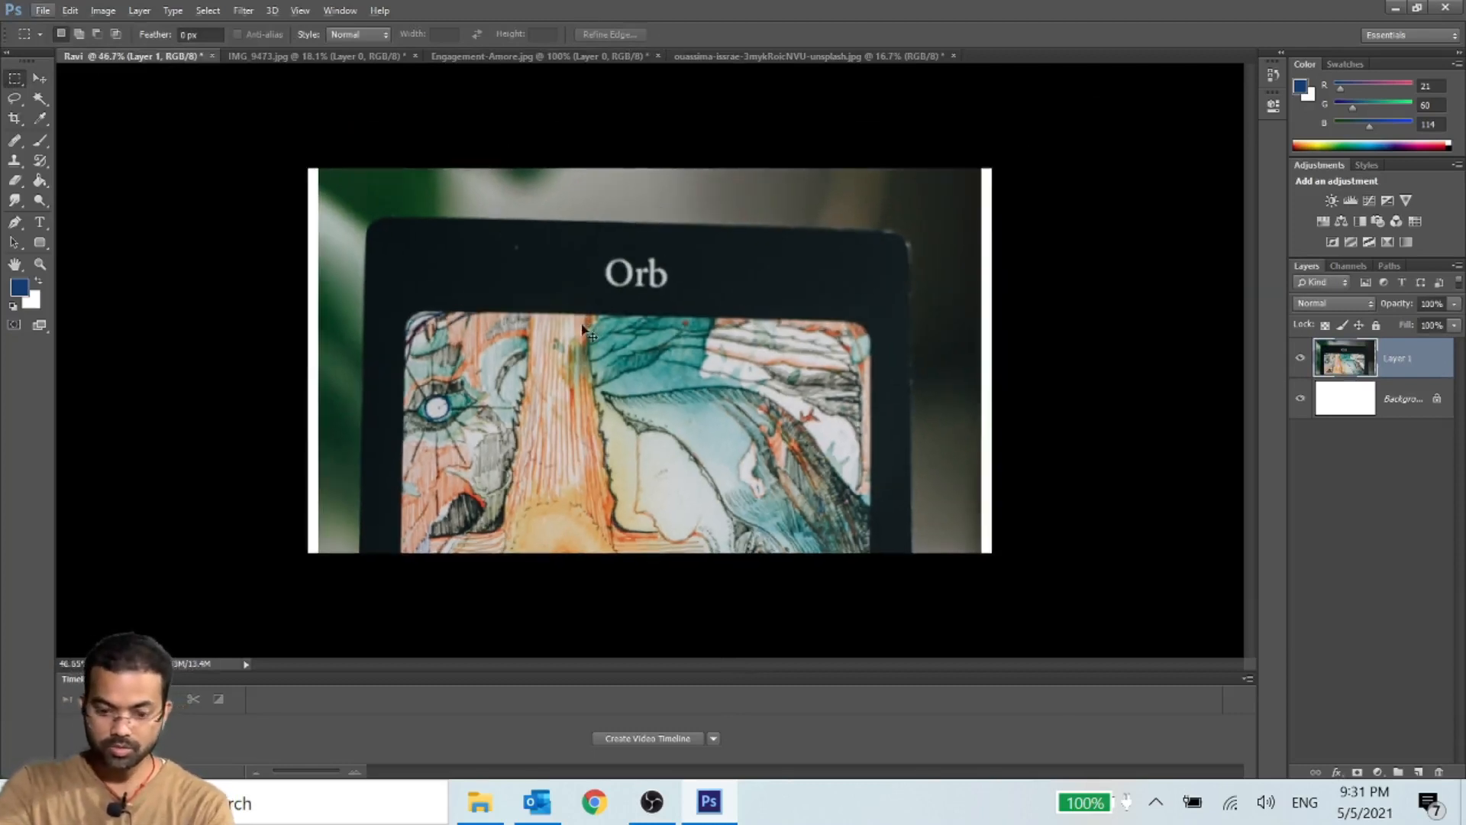
pyautogui.hotkey('ctrl', 't')
pyautogui.moveTo(319, 168); pyautogui.dragTo(339, 195)
pyautogui.moveTo(339, 586); pyautogui.dragTo(592, 578)
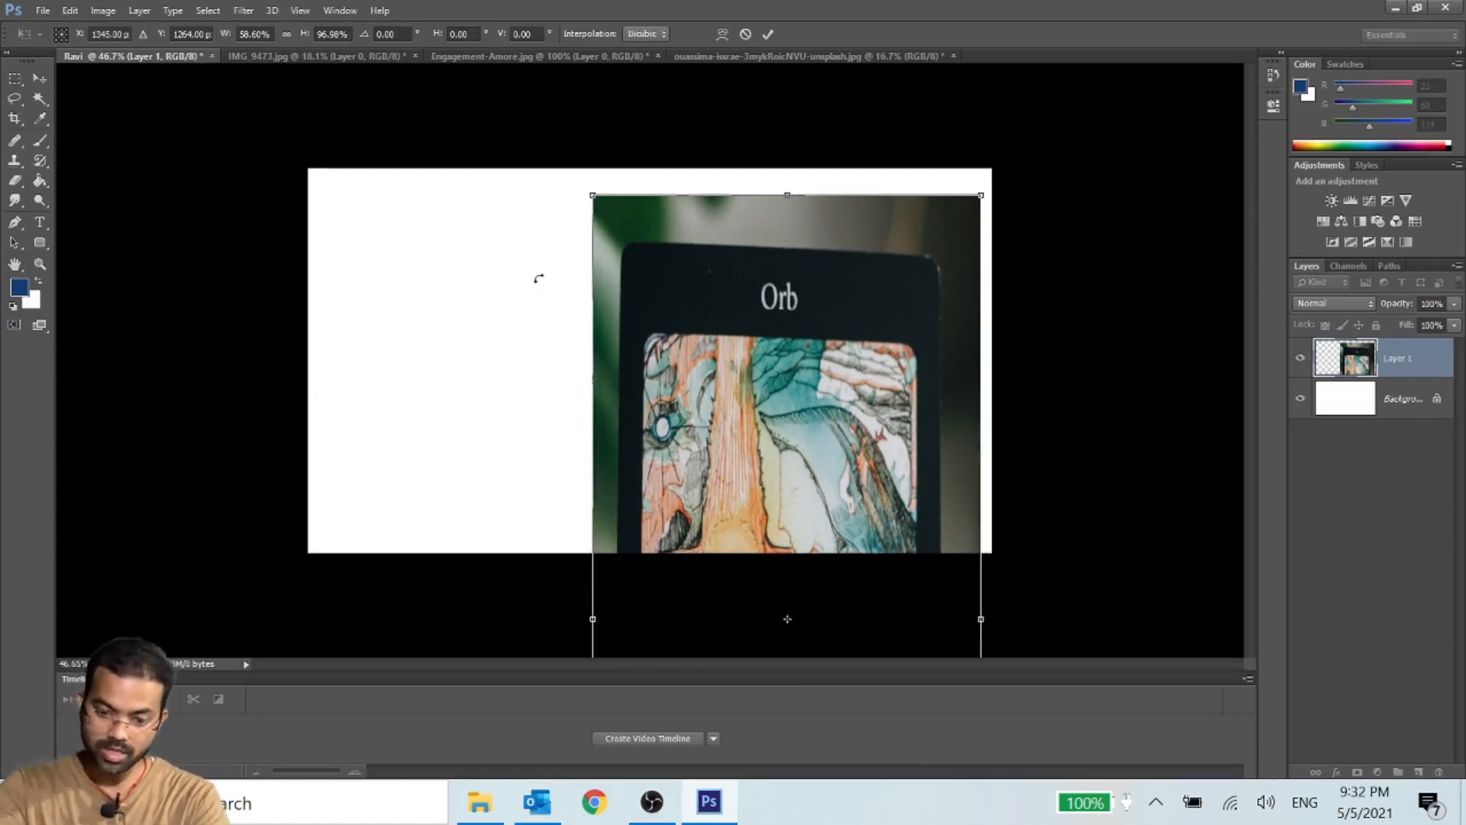
pyautogui.press('Return')
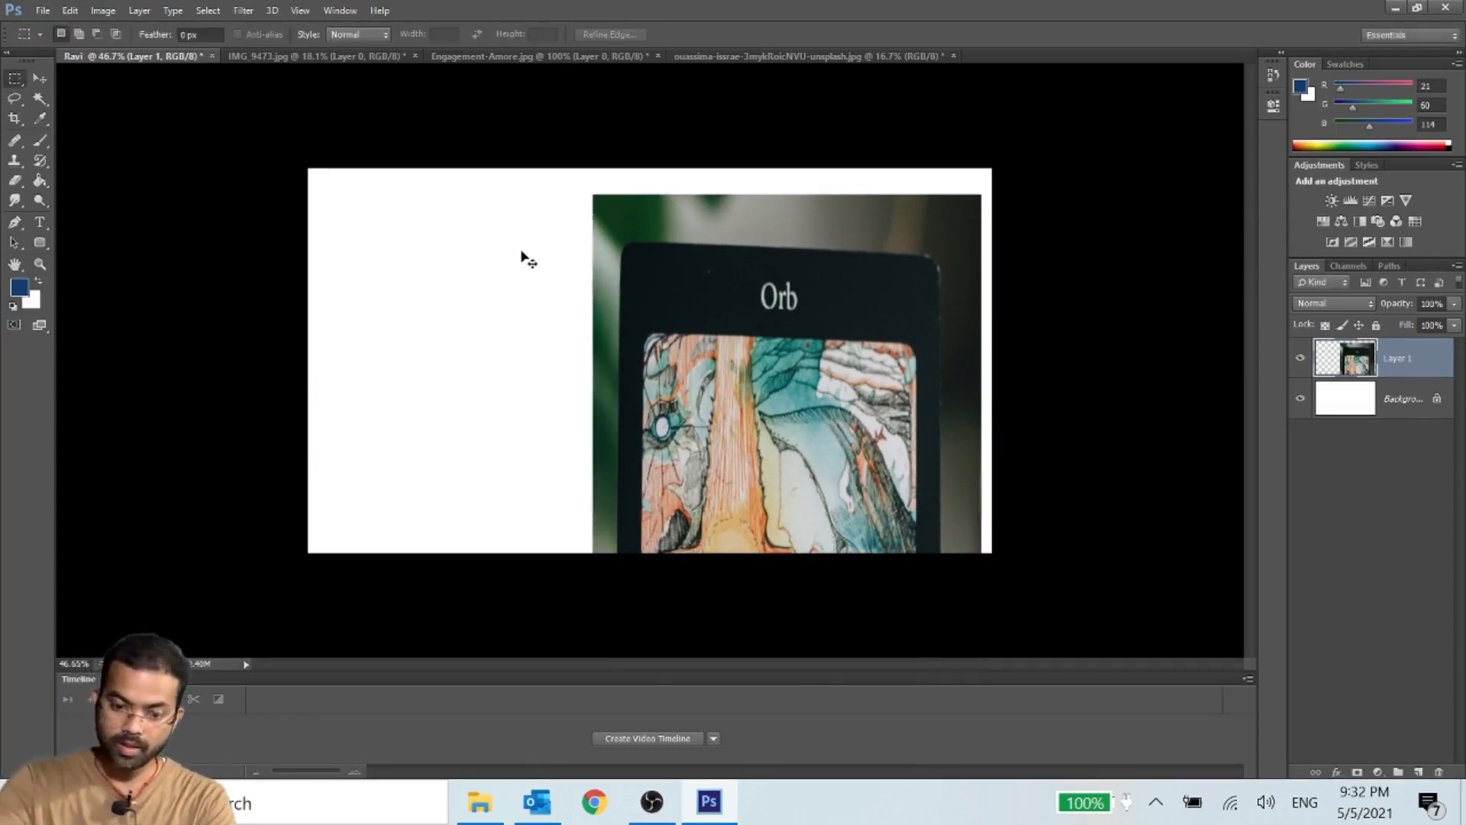
# - Undo the card's transform and delete its layer from the white canvas, returning to the Orb photo's document
pyautogui.hotkey('ctrl', 'z')
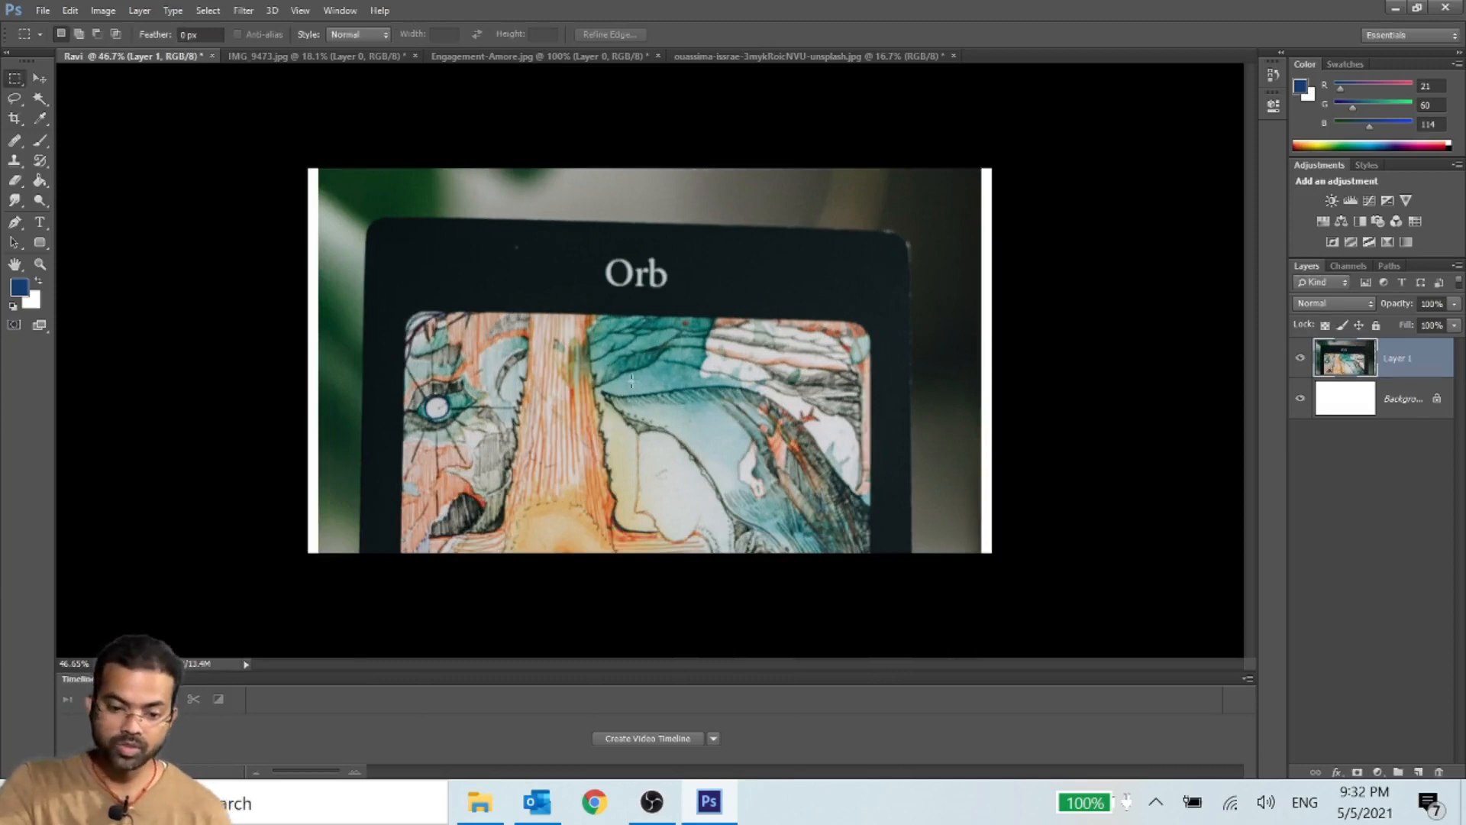
pyautogui.press('Delete')
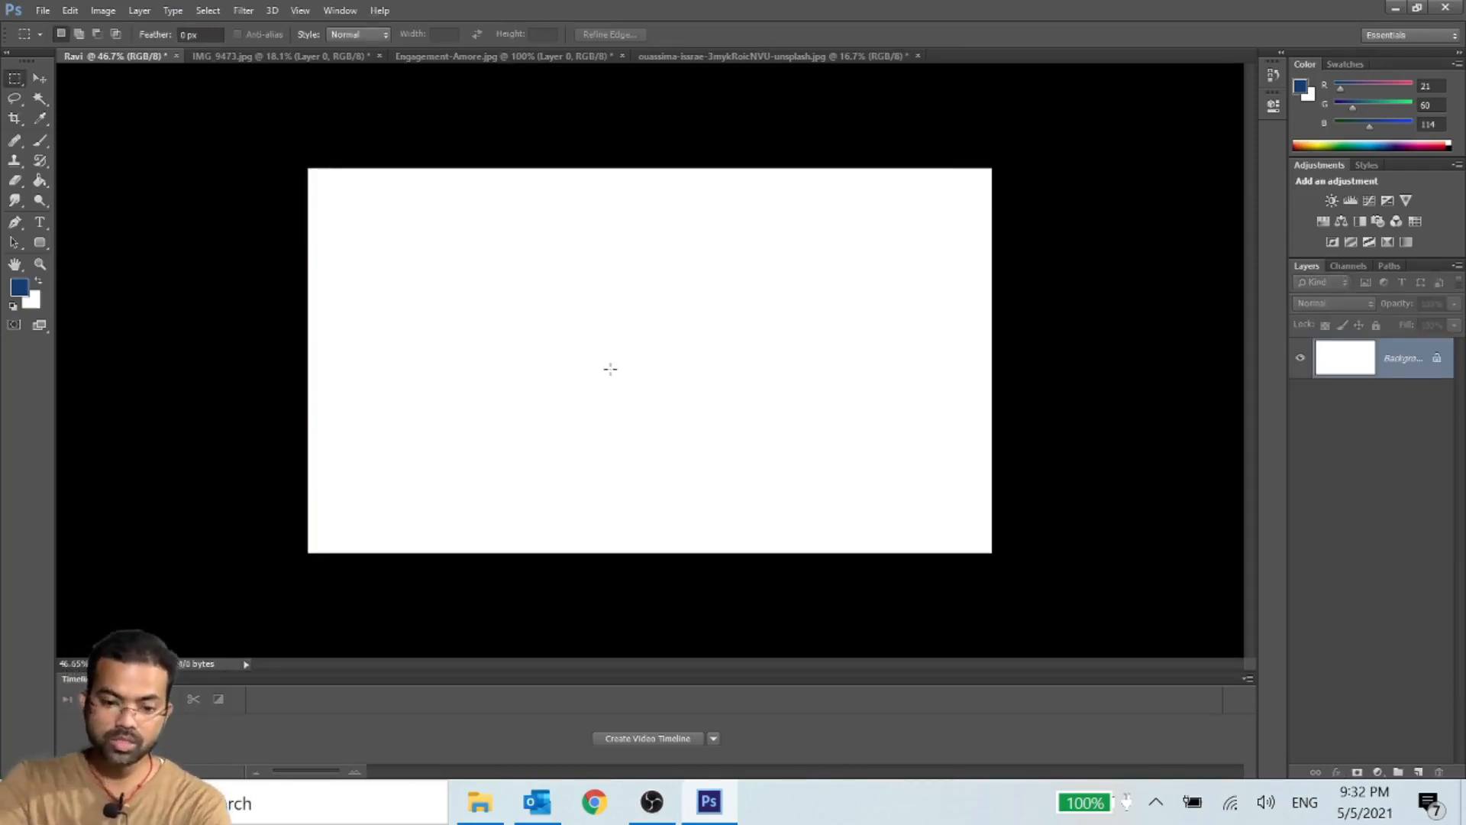
pyautogui.scroll(2, 611, 369)
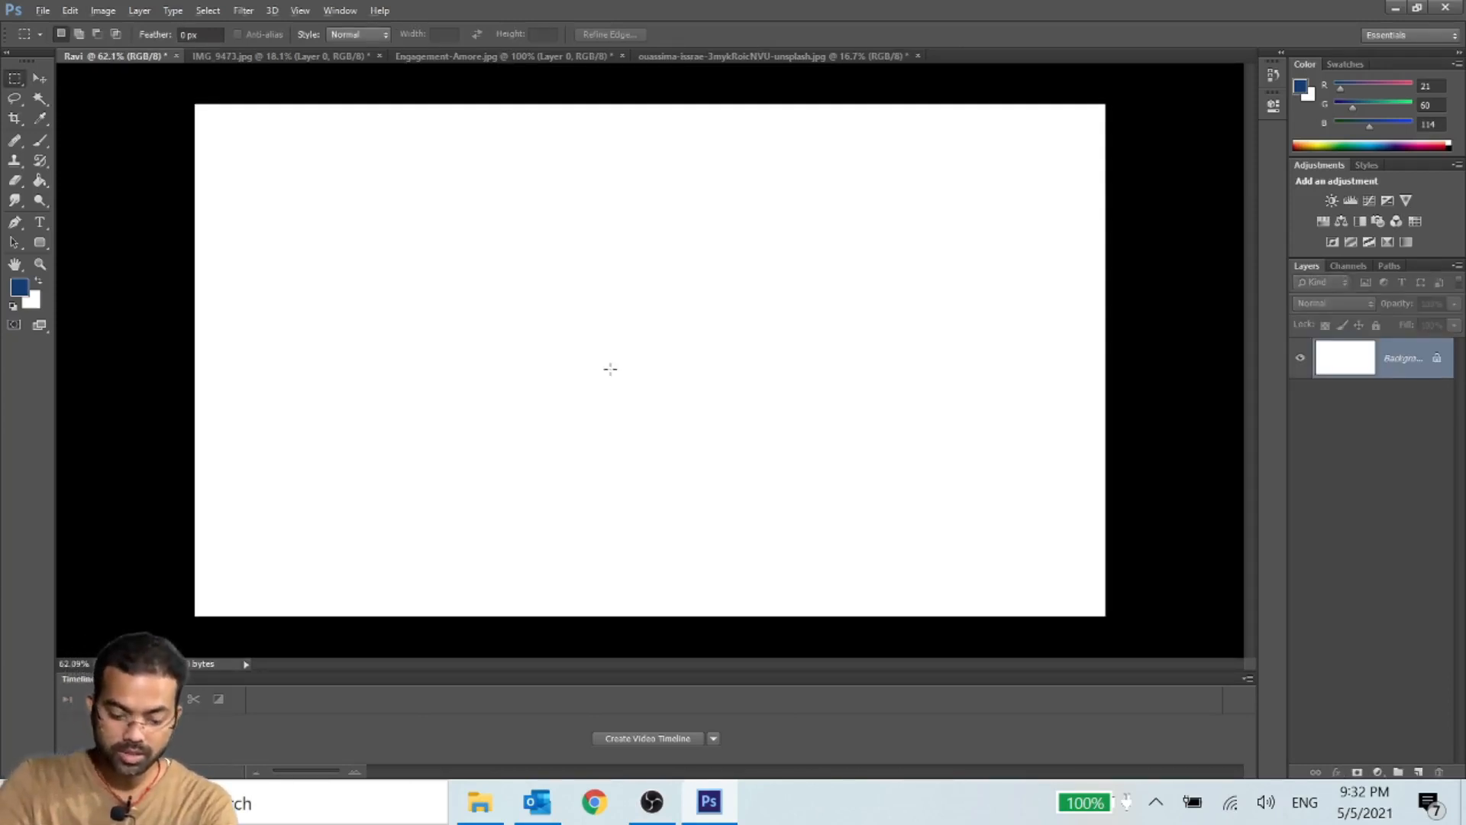
pyautogui.click(689, 53)
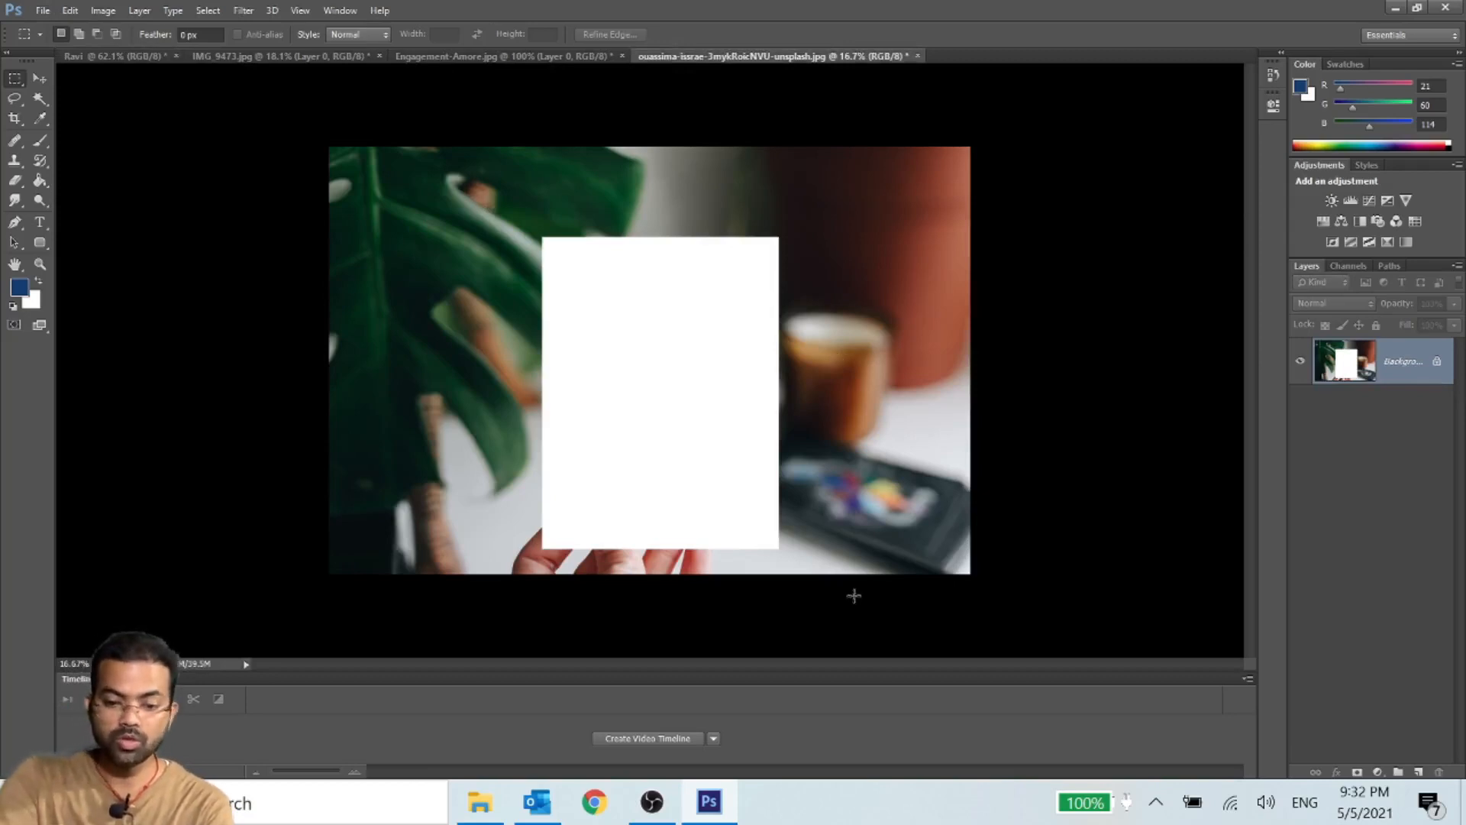
# - Switch to Chrome, open the first profile and search Google Images for "background image"
pyautogui.click(587, 815)
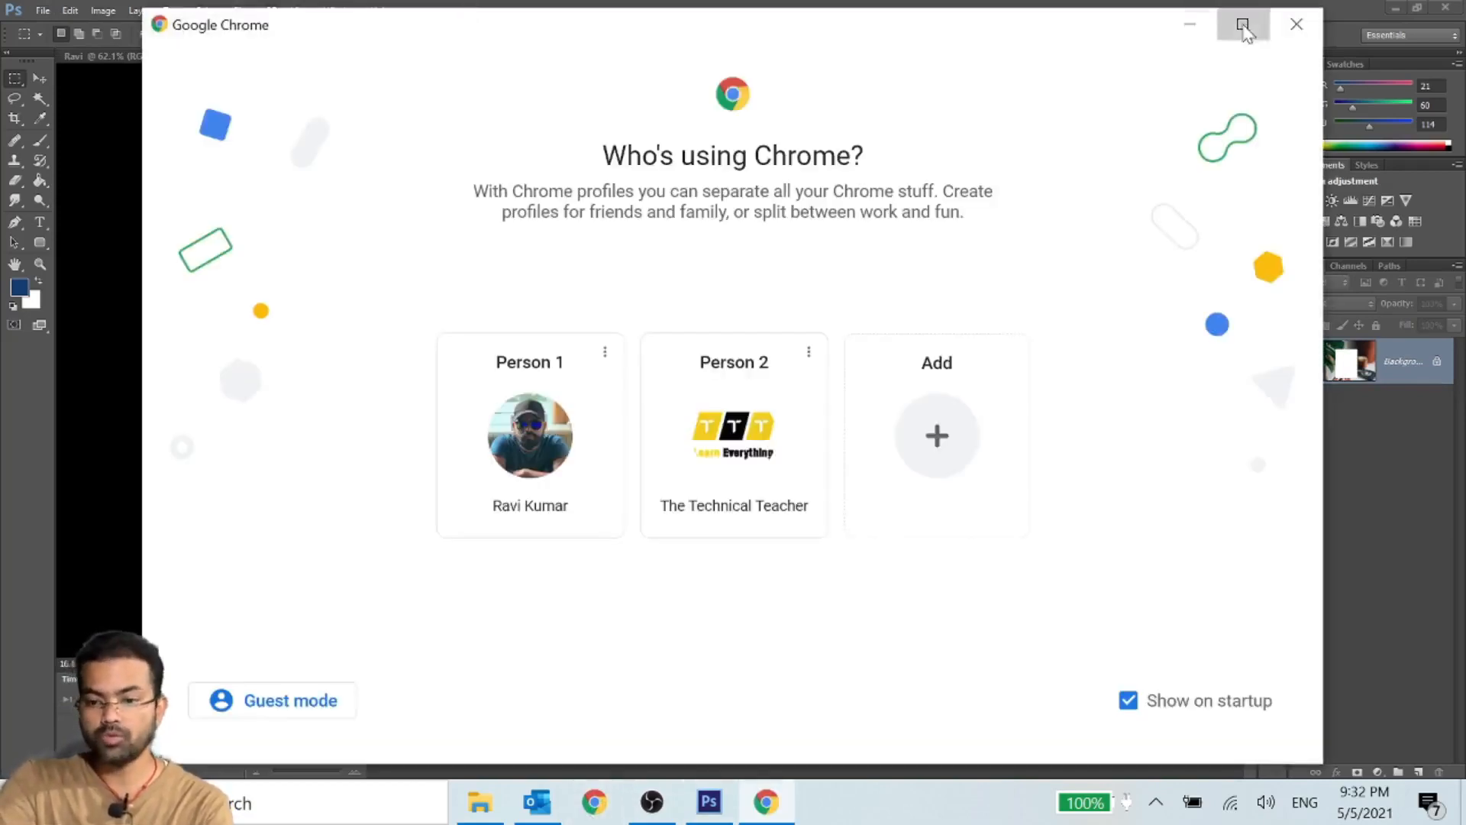
pyautogui.click(1244, 29)
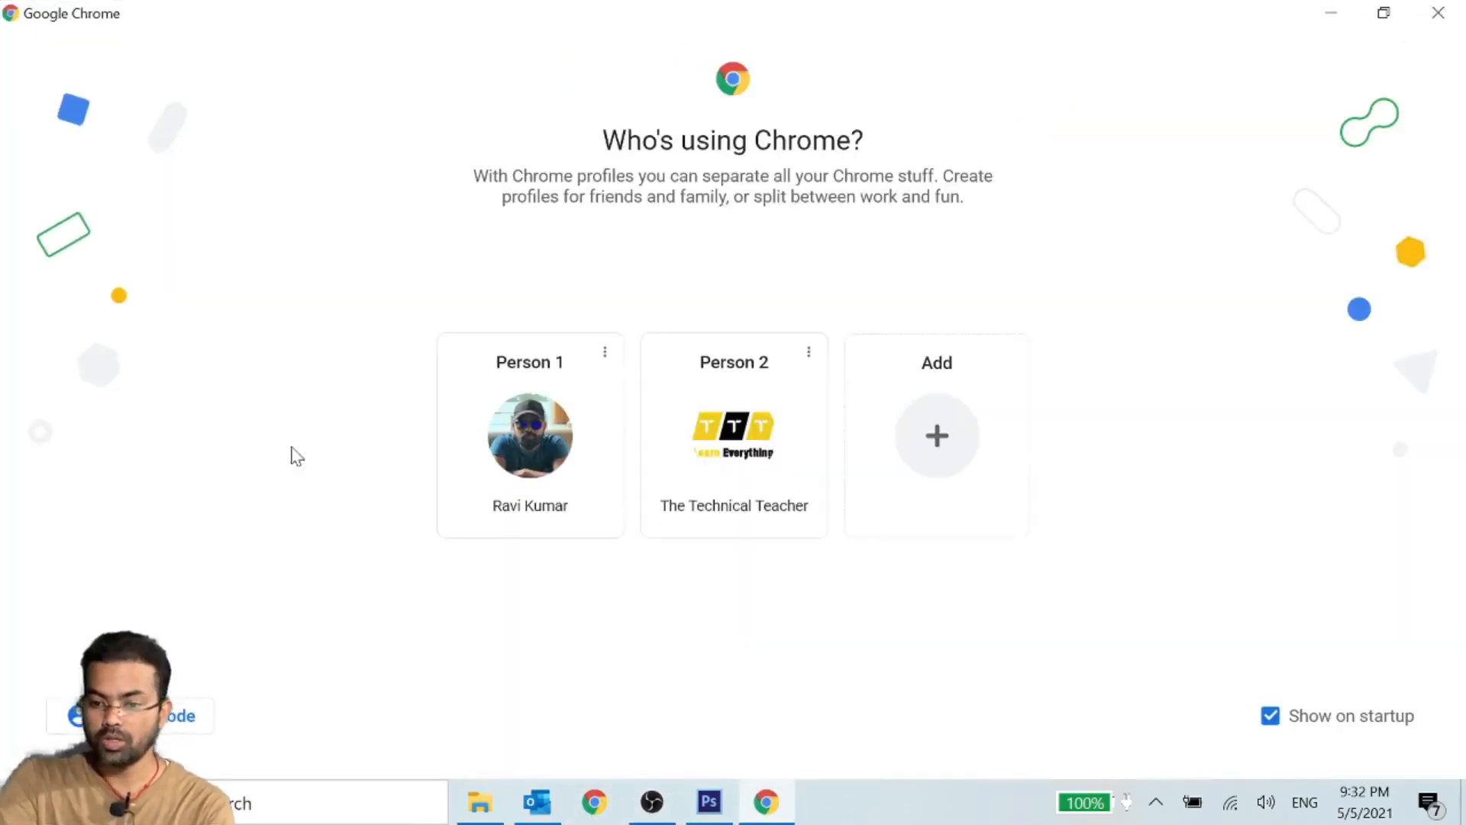
pyautogui.click(497, 455)
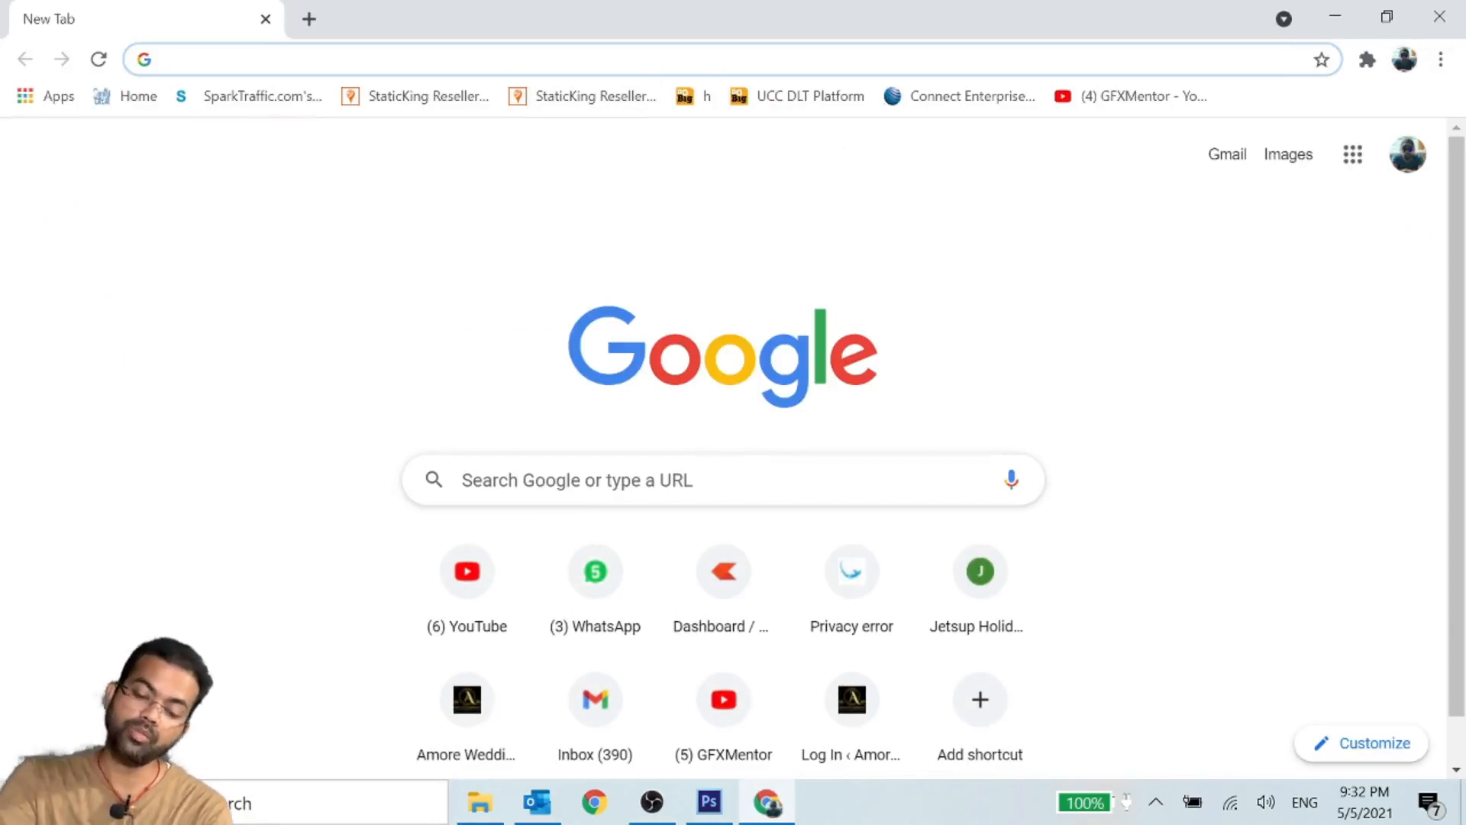
pyautogui.click(657, 480)
pyautogui.write('back')
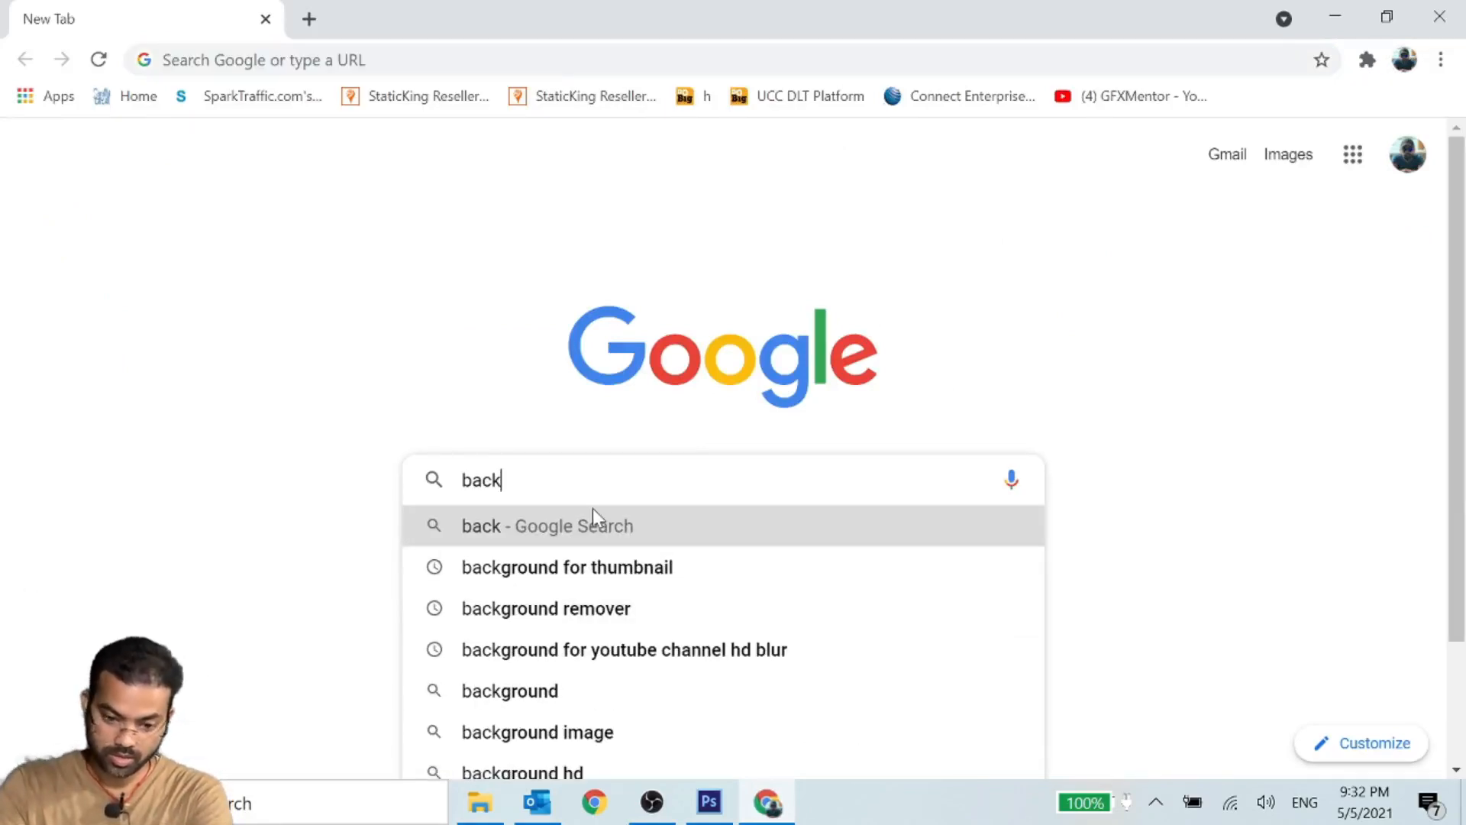
pyautogui.click(518, 733)
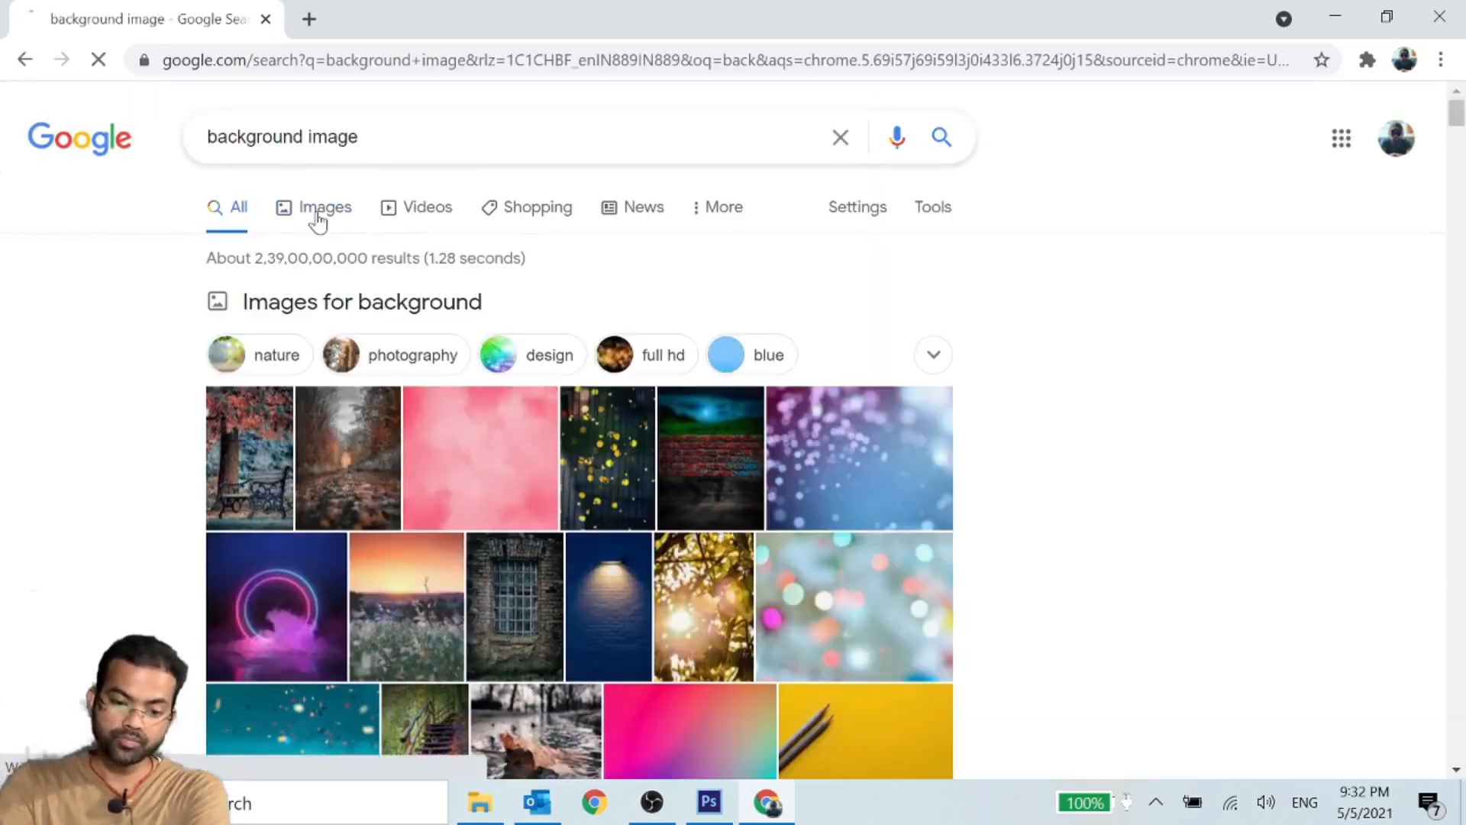
pyautogui.click(317, 214)
# - Copy the techrepublic.com fantasy landscape image from the Google Images results
pyautogui.scroll(-8, 416, 458)
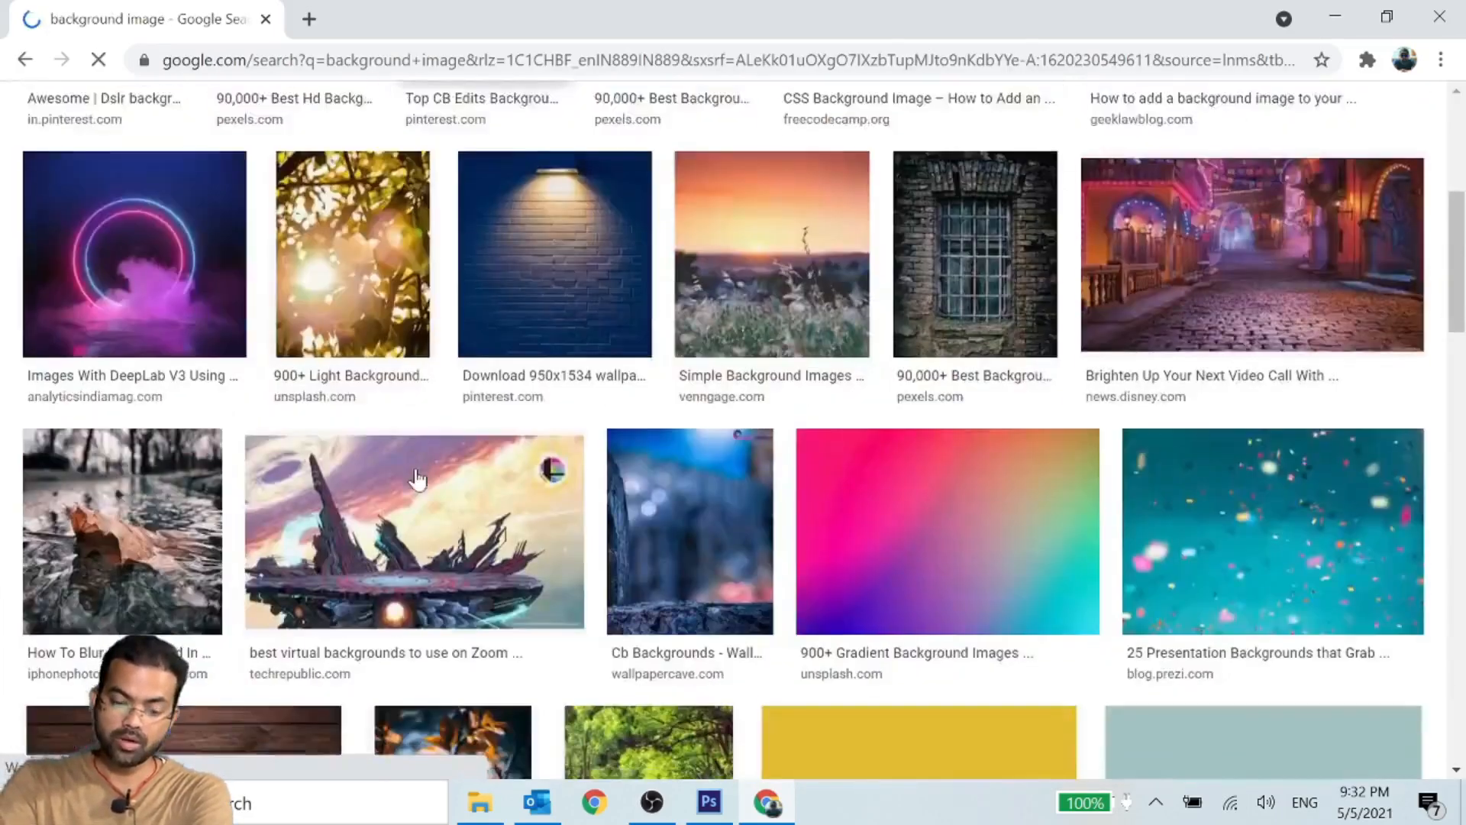
pyautogui.scroll(-1, 415, 518)
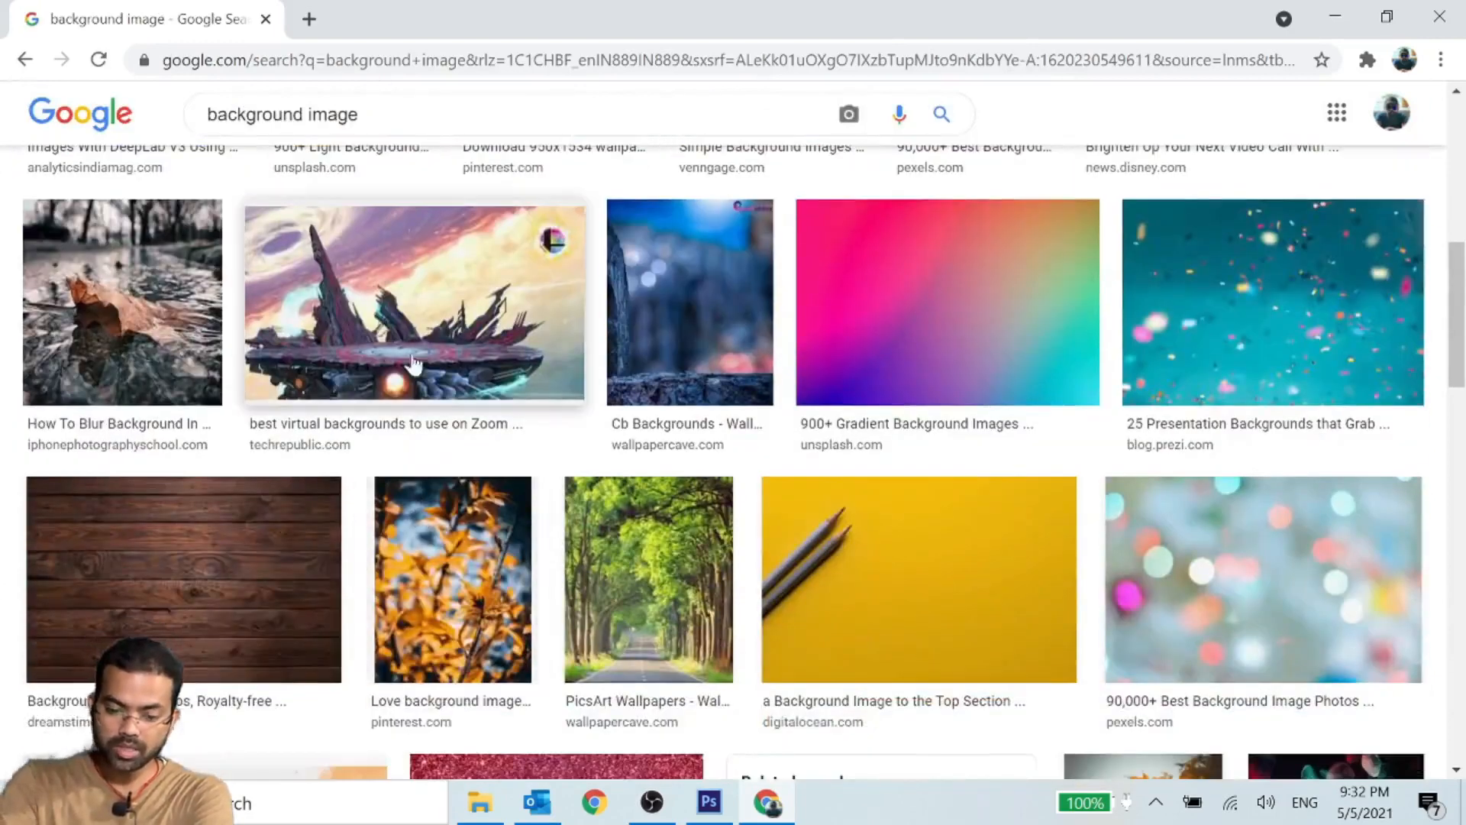
pyautogui.rightClick(380, 286)
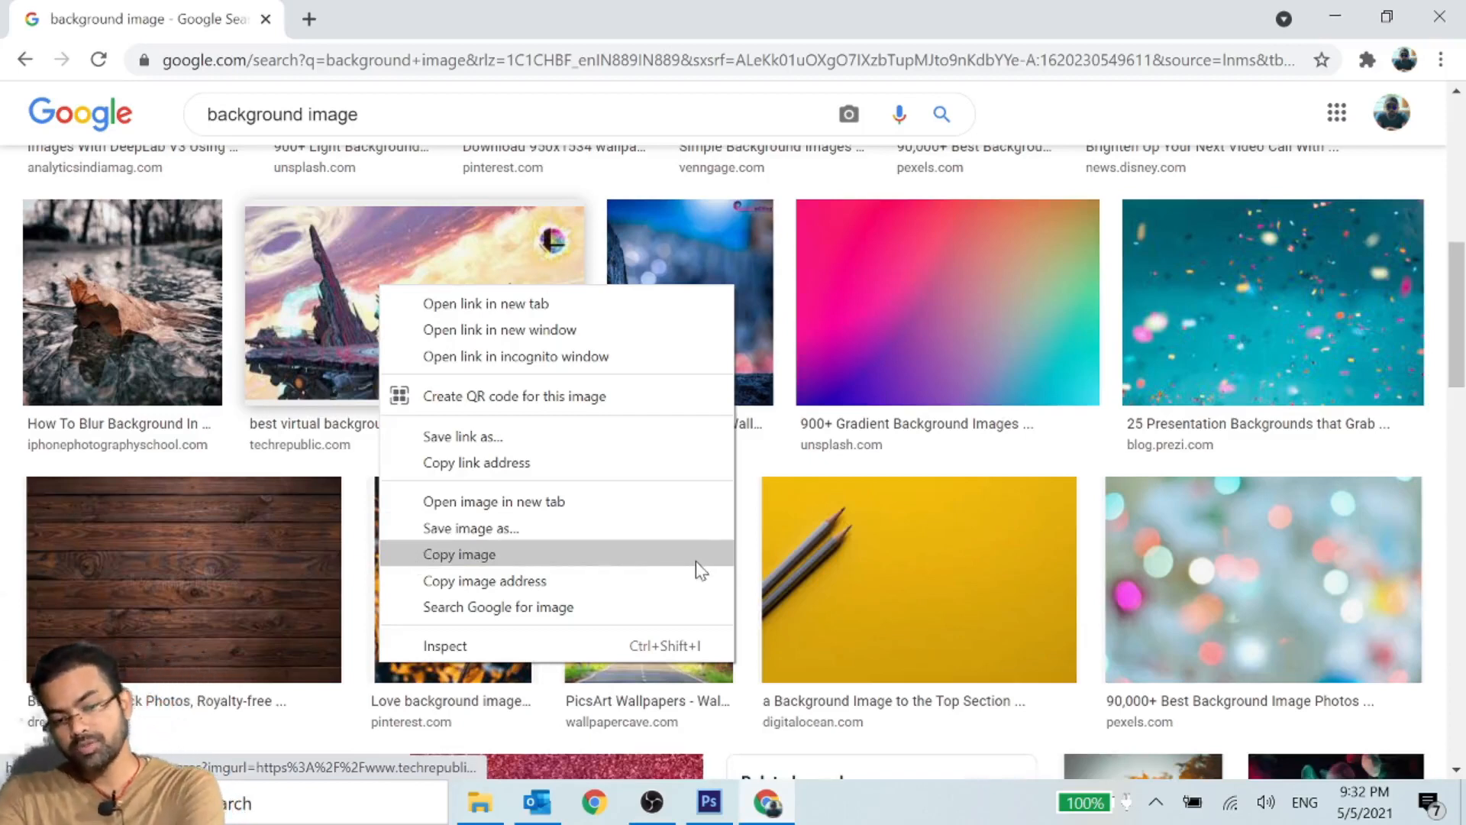
pyautogui.click(501, 561)
# - Preview the makeuseof.com photo of the woman sitting on a stone wall and copy the enlarged image
pyautogui.scroll(-10, 764, 527)
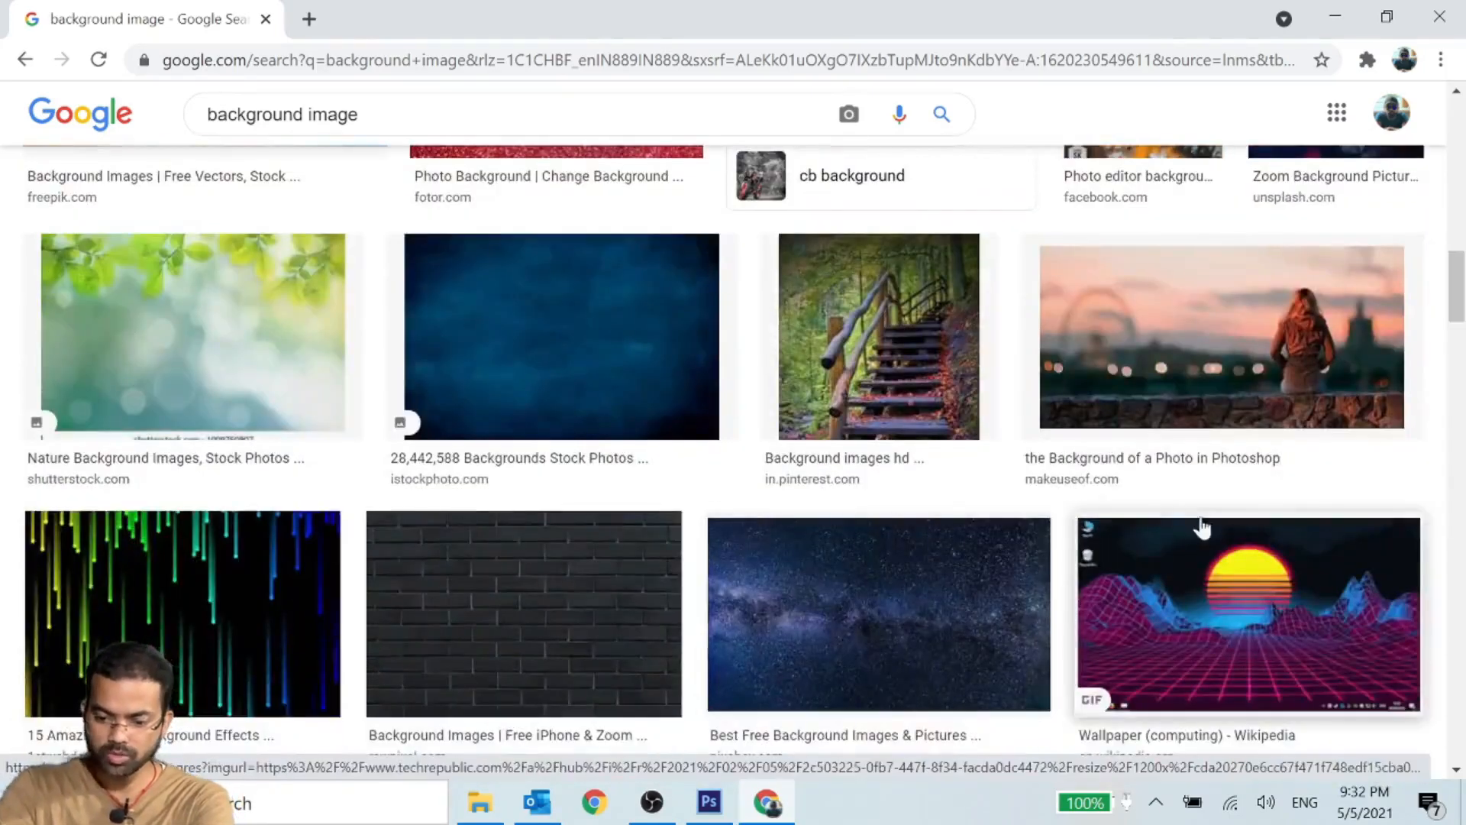
pyautogui.click(1168, 367)
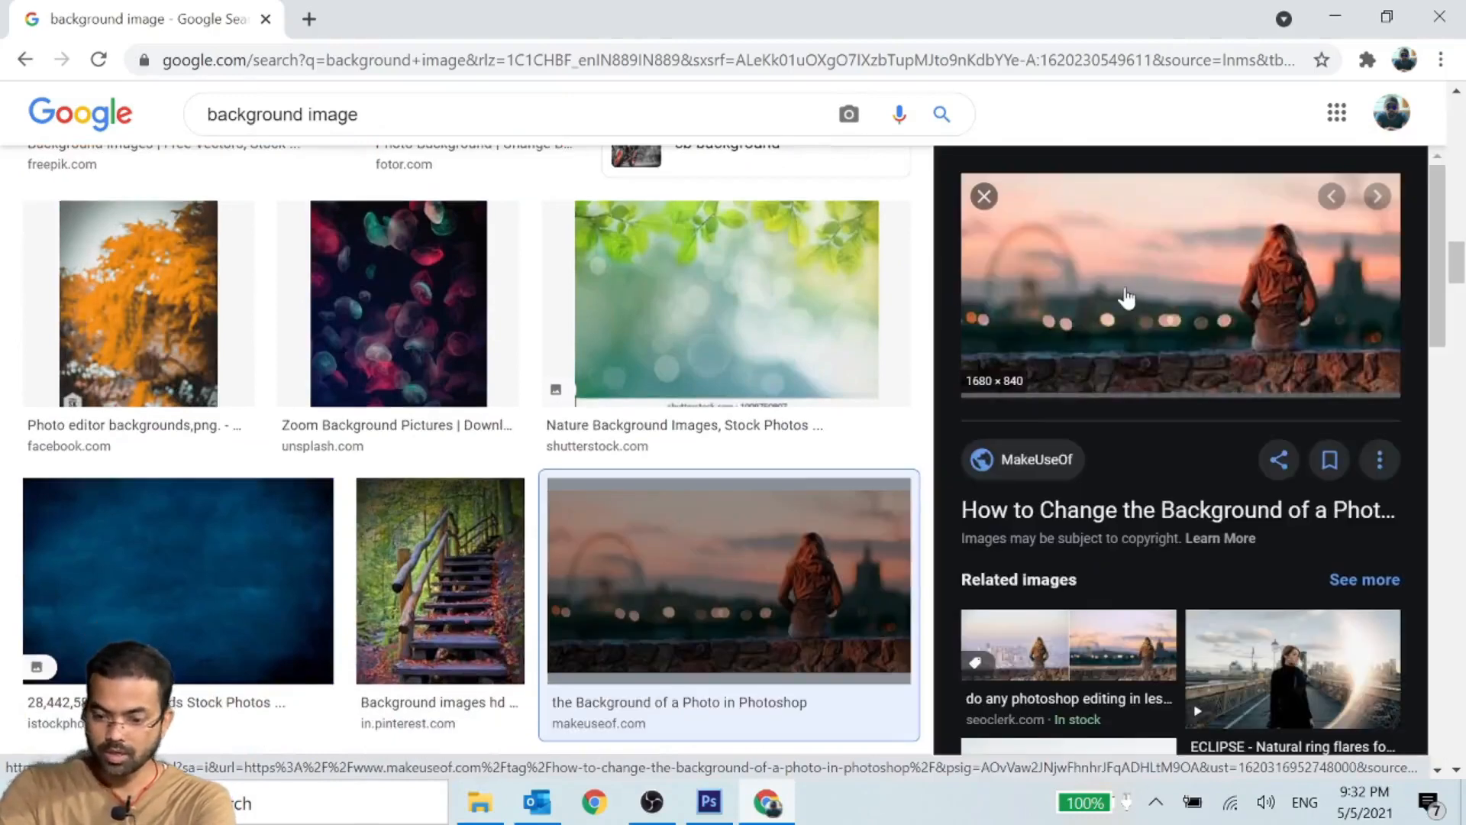
pyautogui.rightClick(1107, 269)
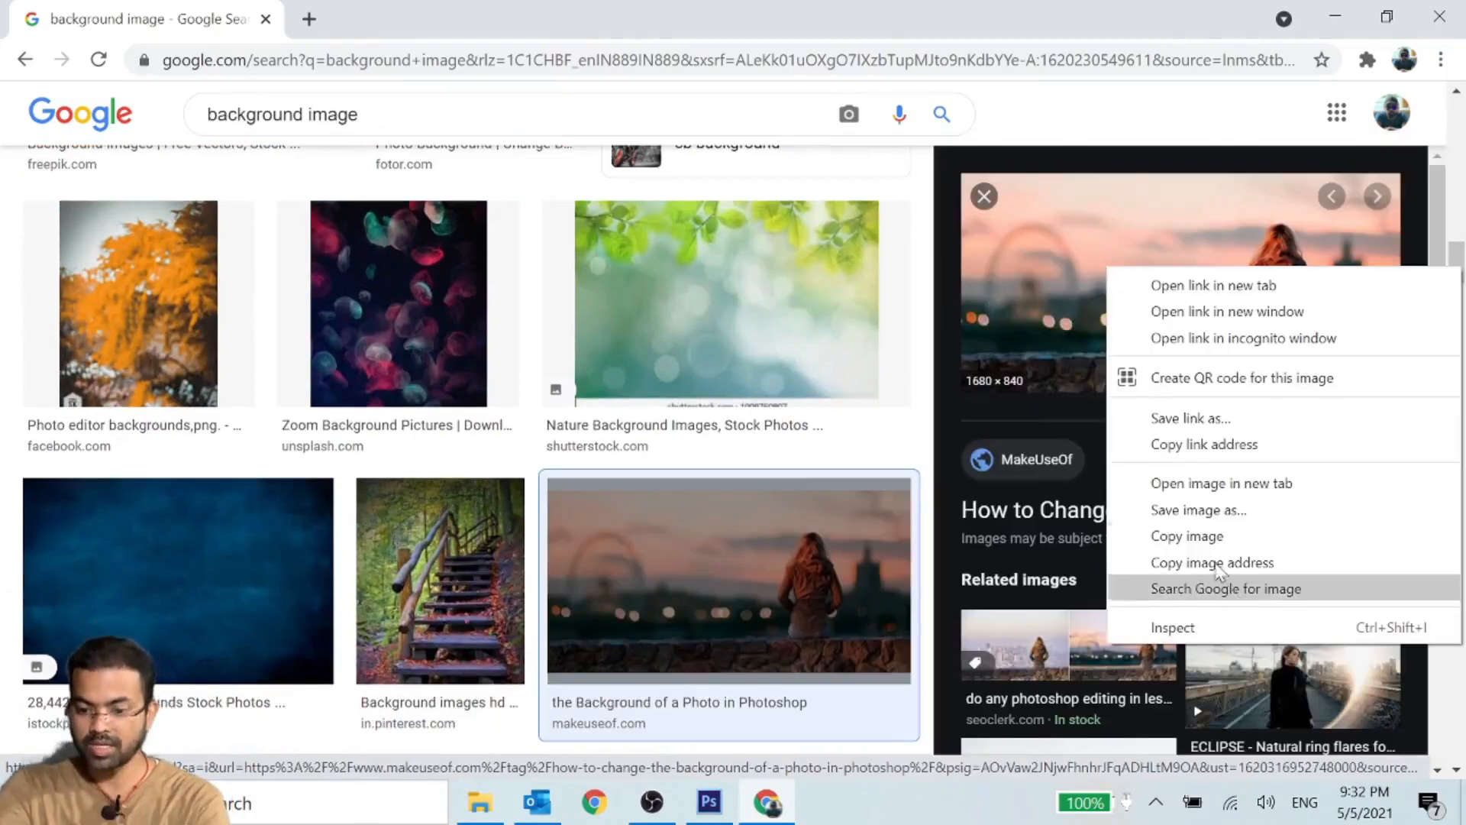
pyautogui.click(1211, 537)
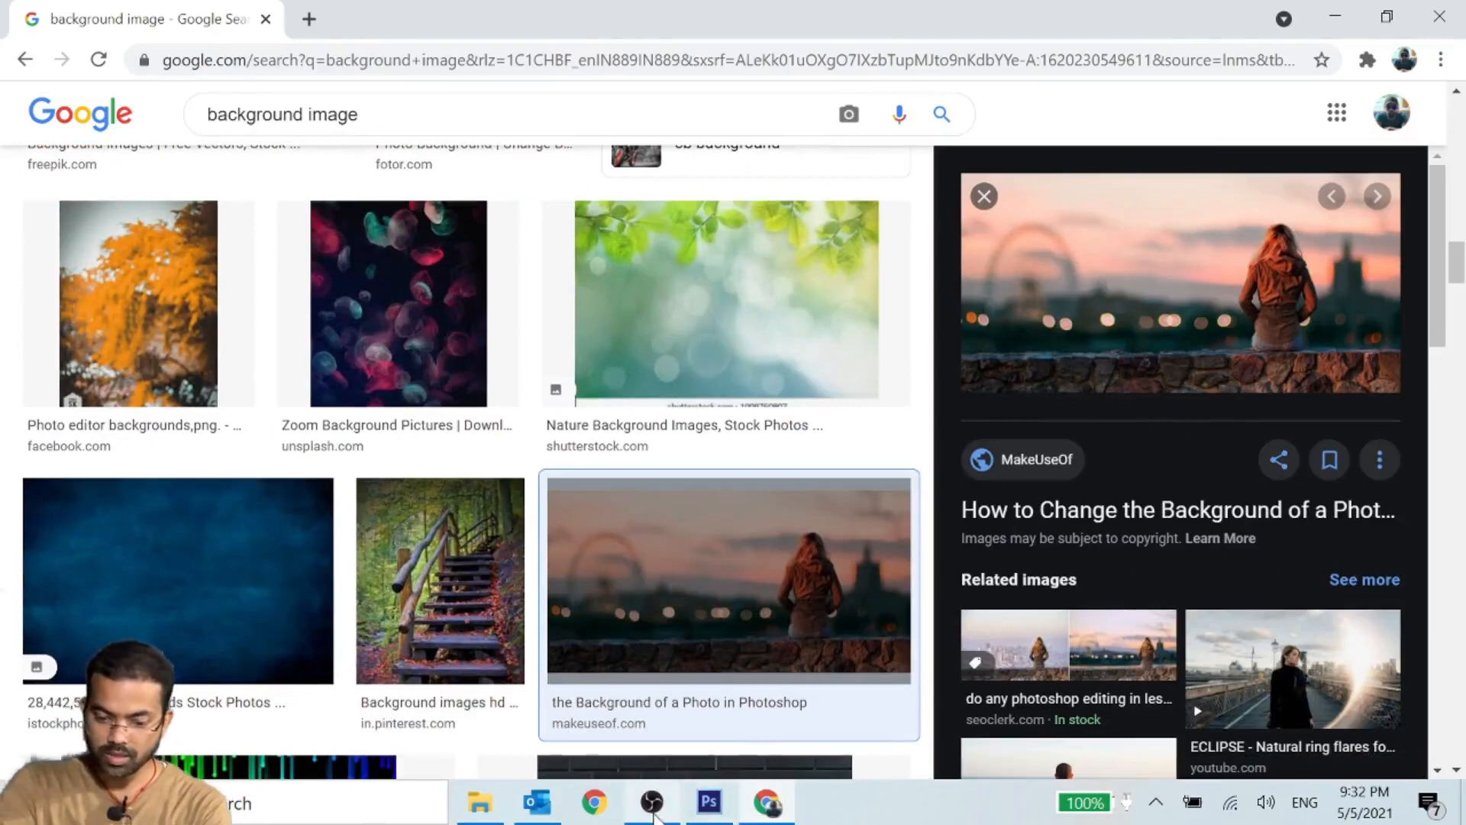
# - Switch to Photoshop, paste the copied photo of the woman into the white document and delete the pasted layer
pyautogui.click(709, 802)
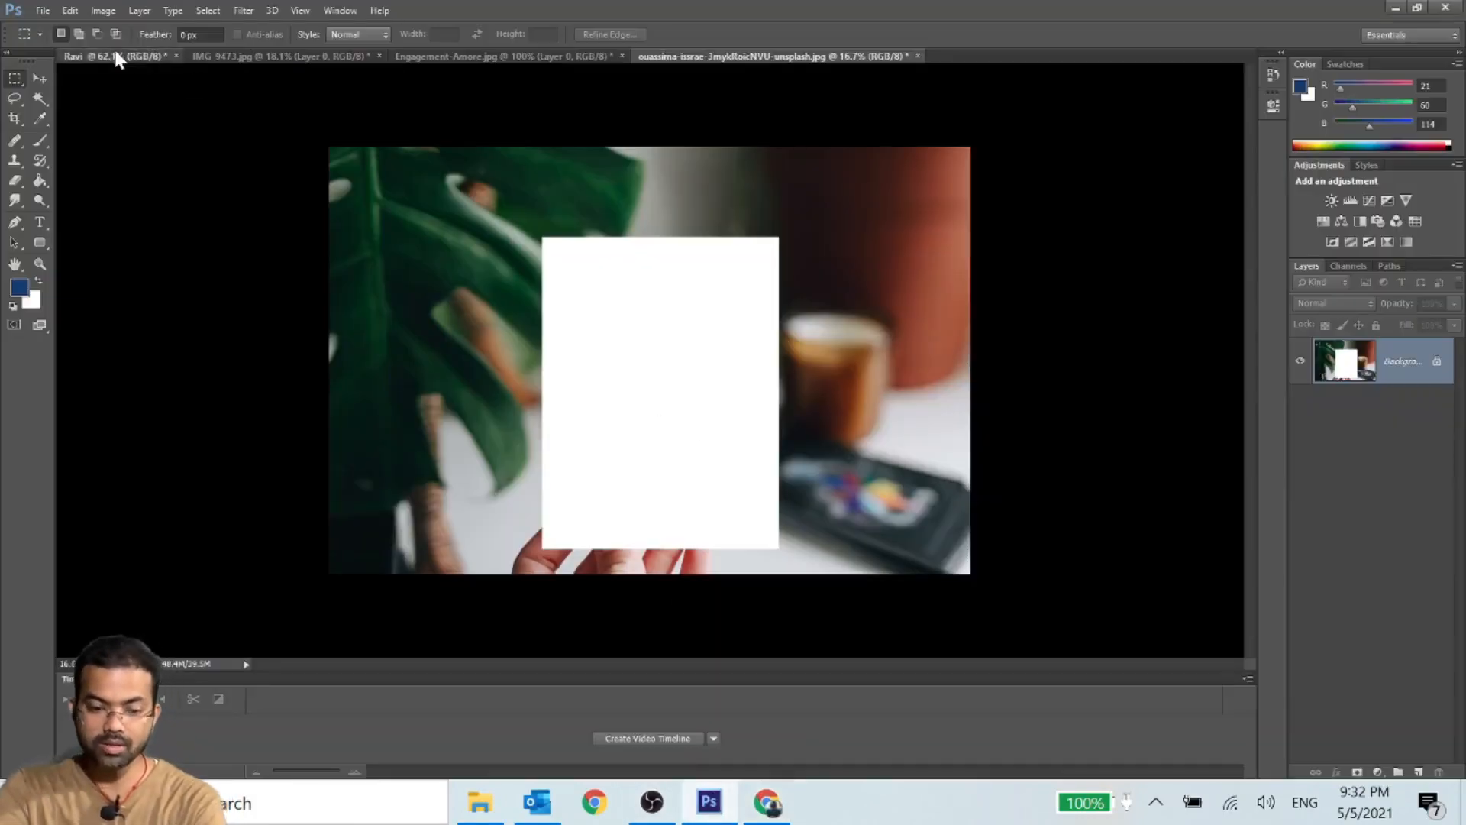
pyautogui.click(116, 60)
pyautogui.hotkey('ctrl', 'v')
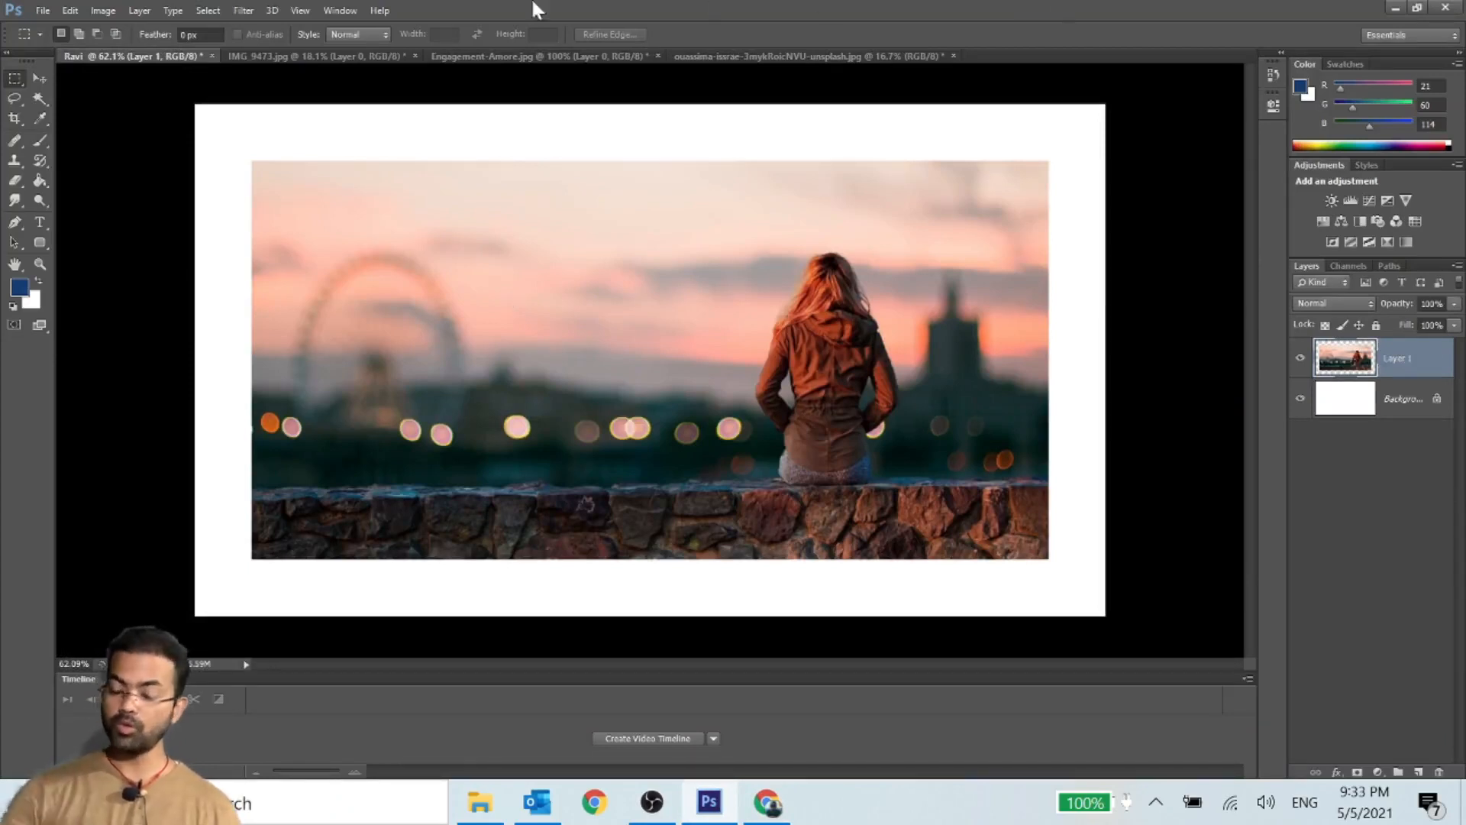
pyautogui.click(58, 10)
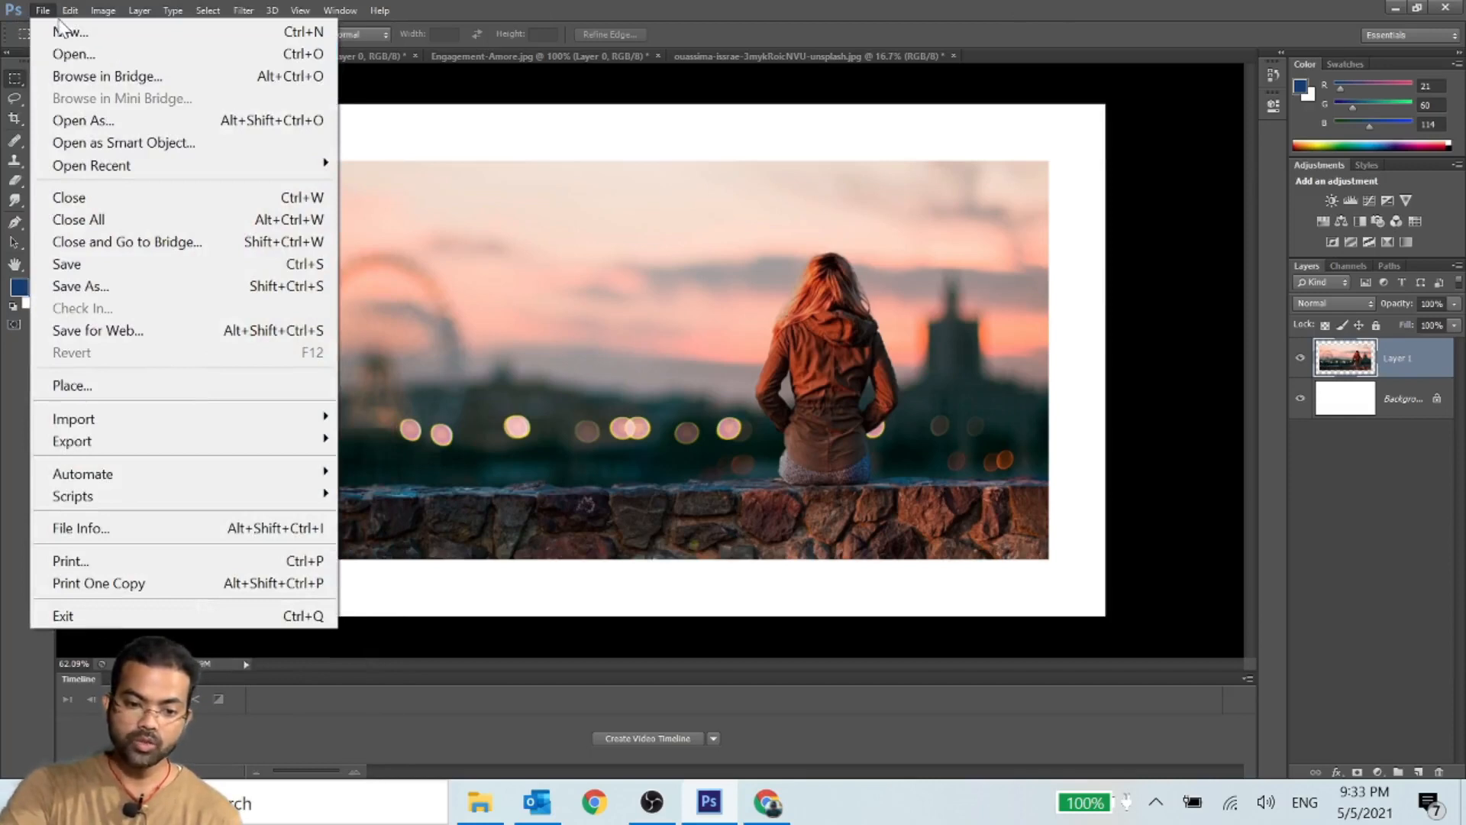
pyautogui.click(1142, 268)
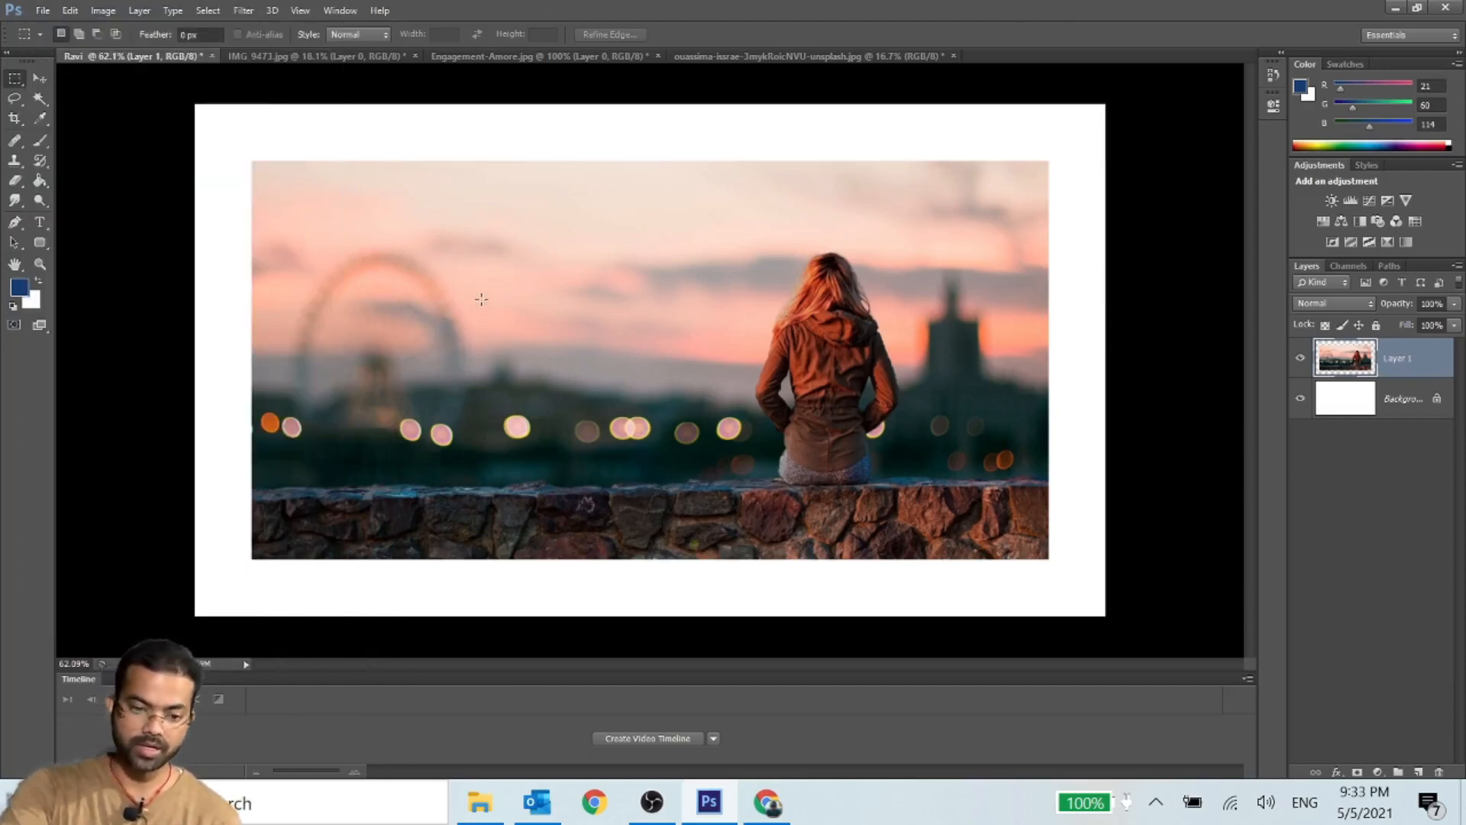
pyautogui.press('Delete')
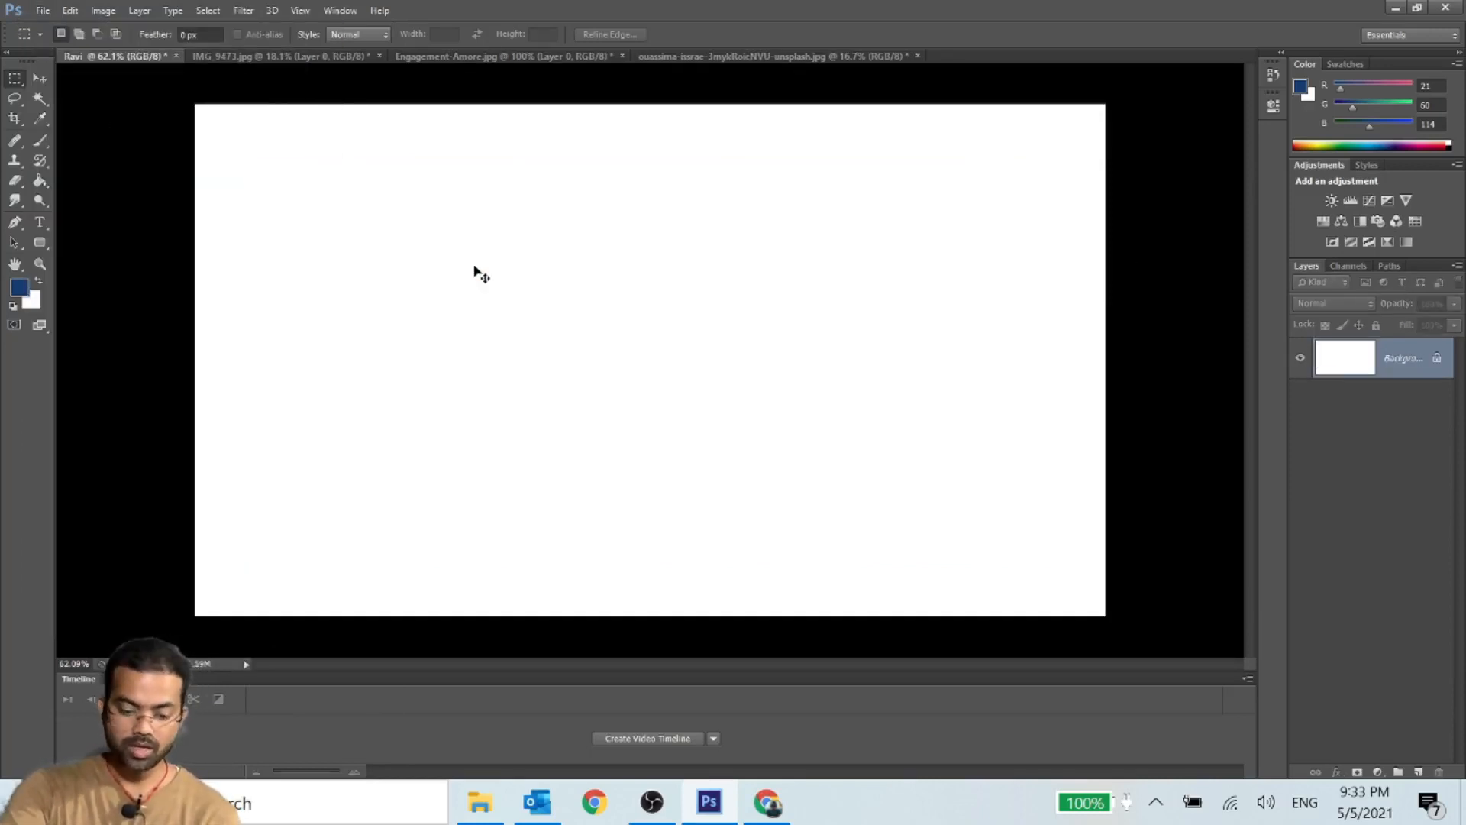
# - Draw a rectangular selection in the upper-left part of the white canvas with the Rectangular Marquee Tool and deselect it
pyautogui.rightClick(21, 86)
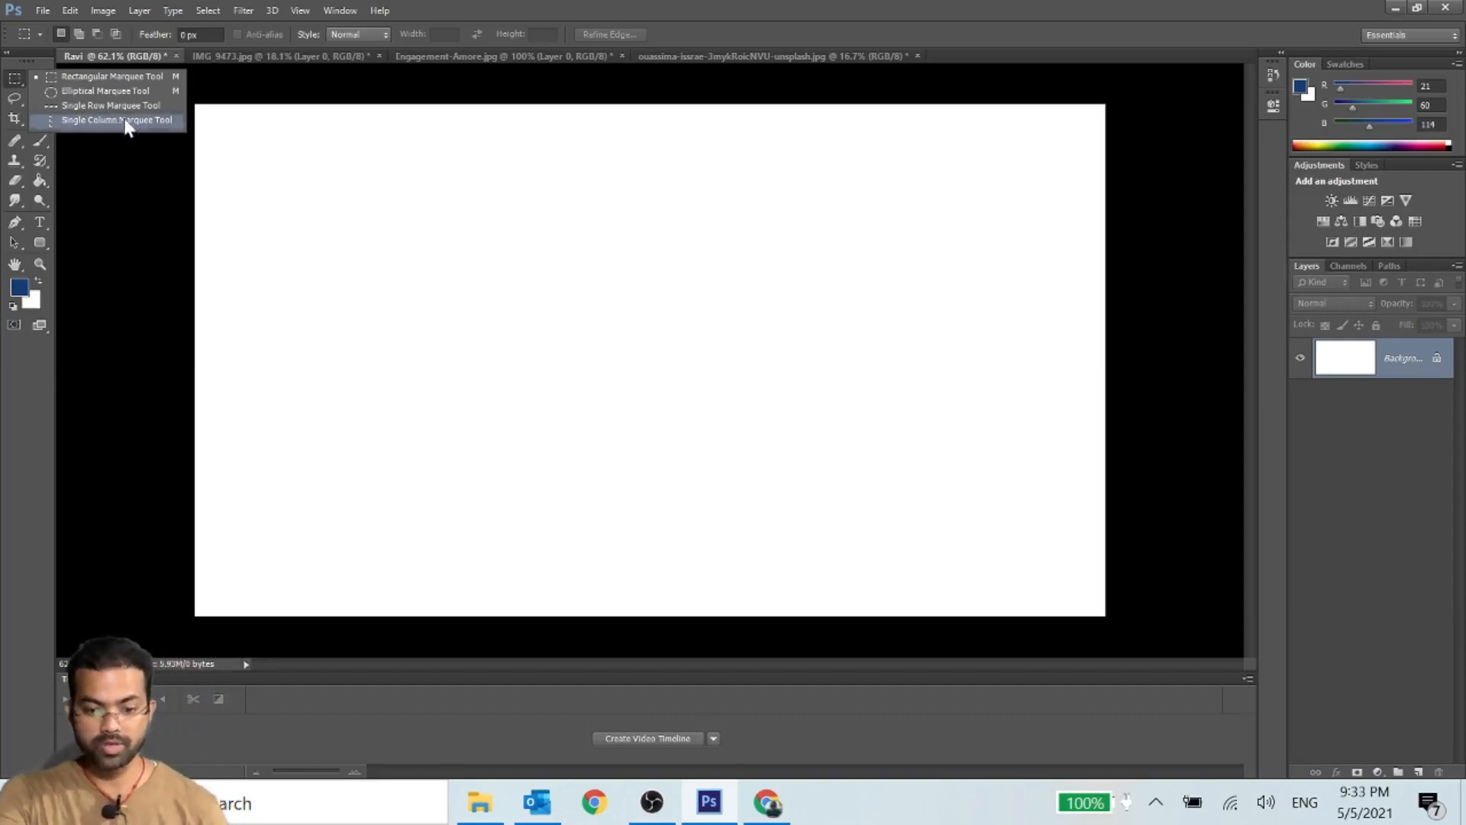
pyautogui.click(99, 76)
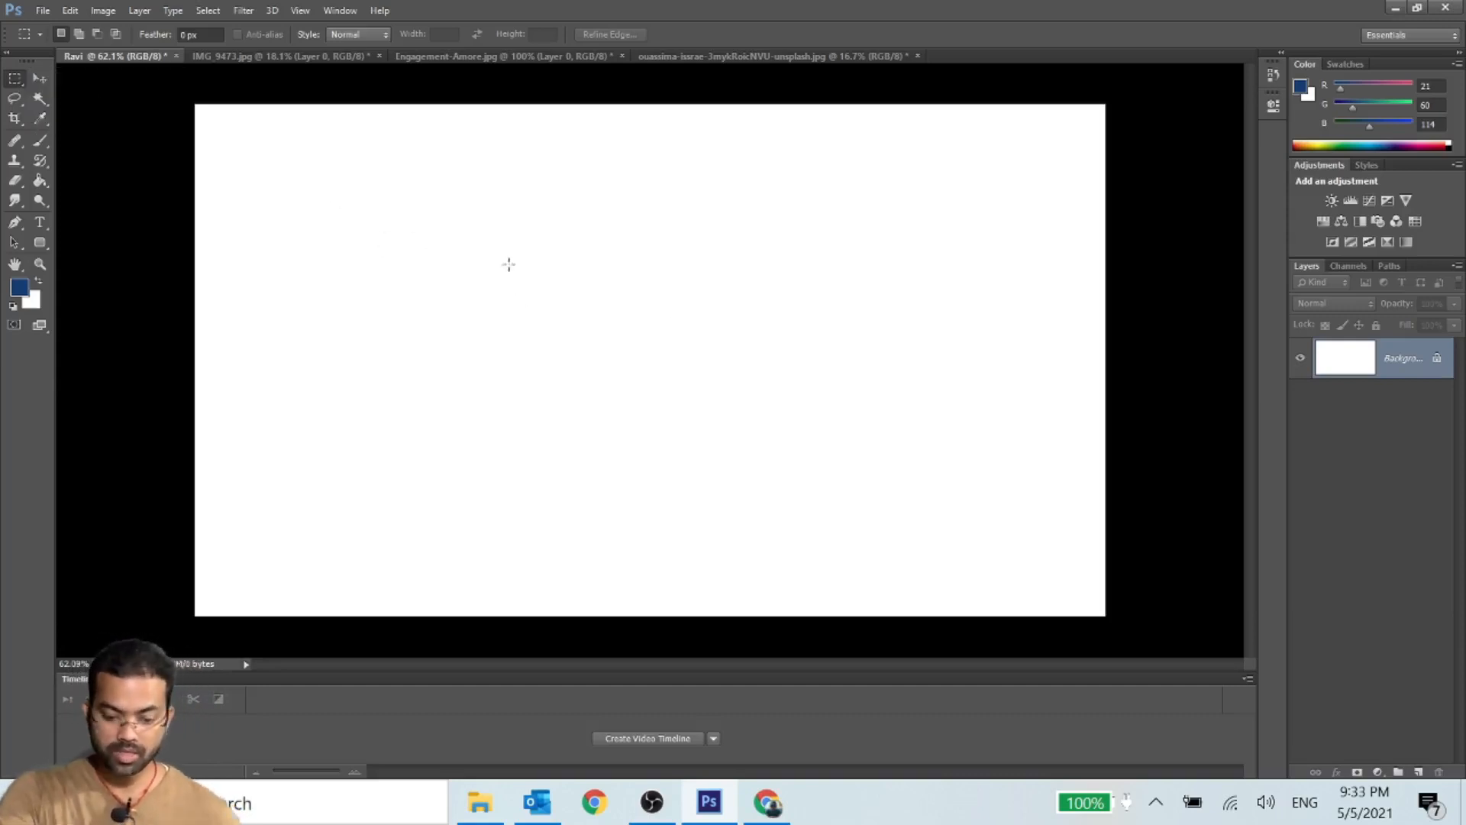
pyautogui.moveTo(368, 177); pyautogui.dragTo(648, 394)
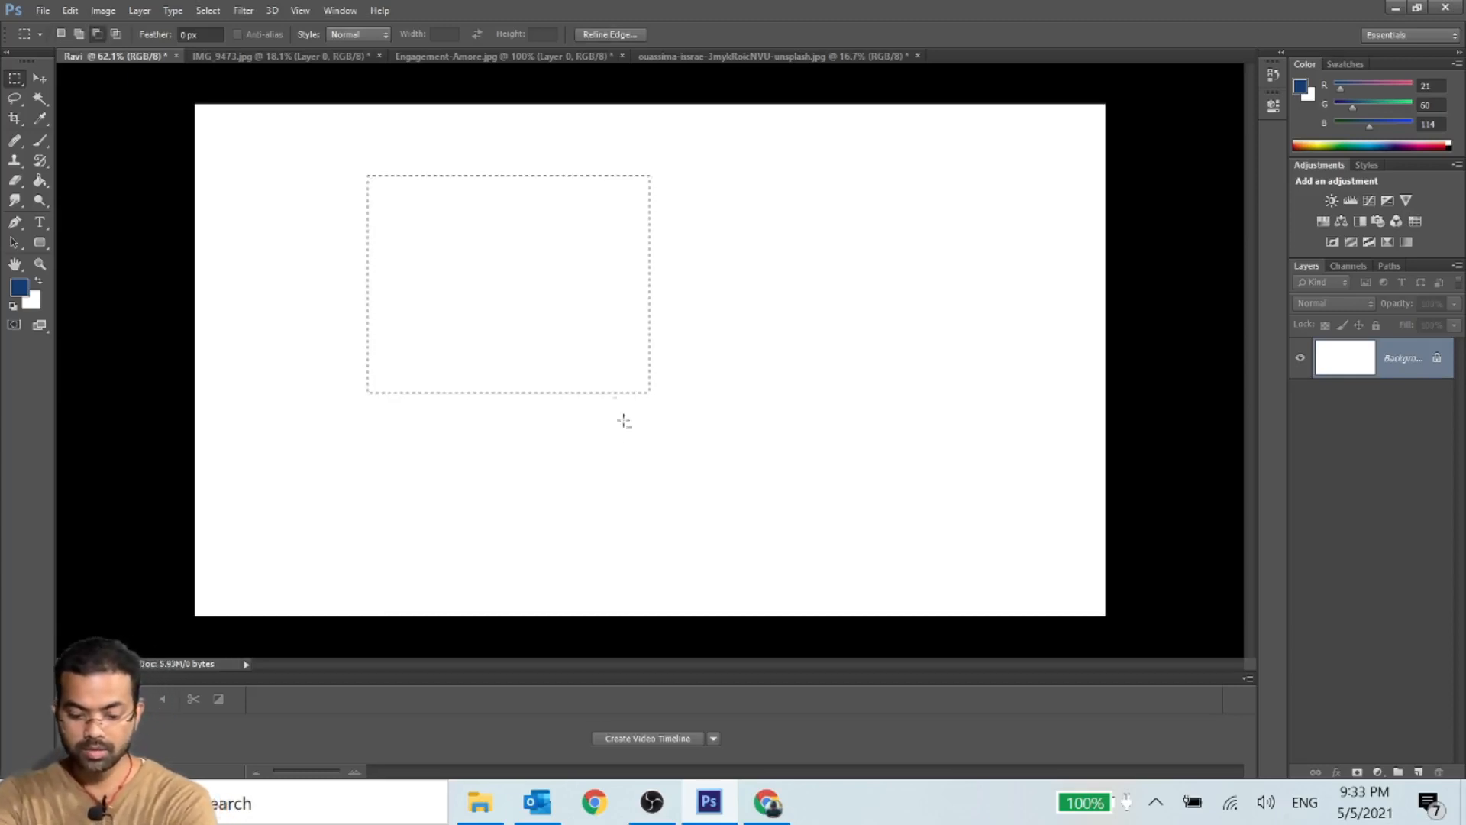
pyautogui.click(40, 78)
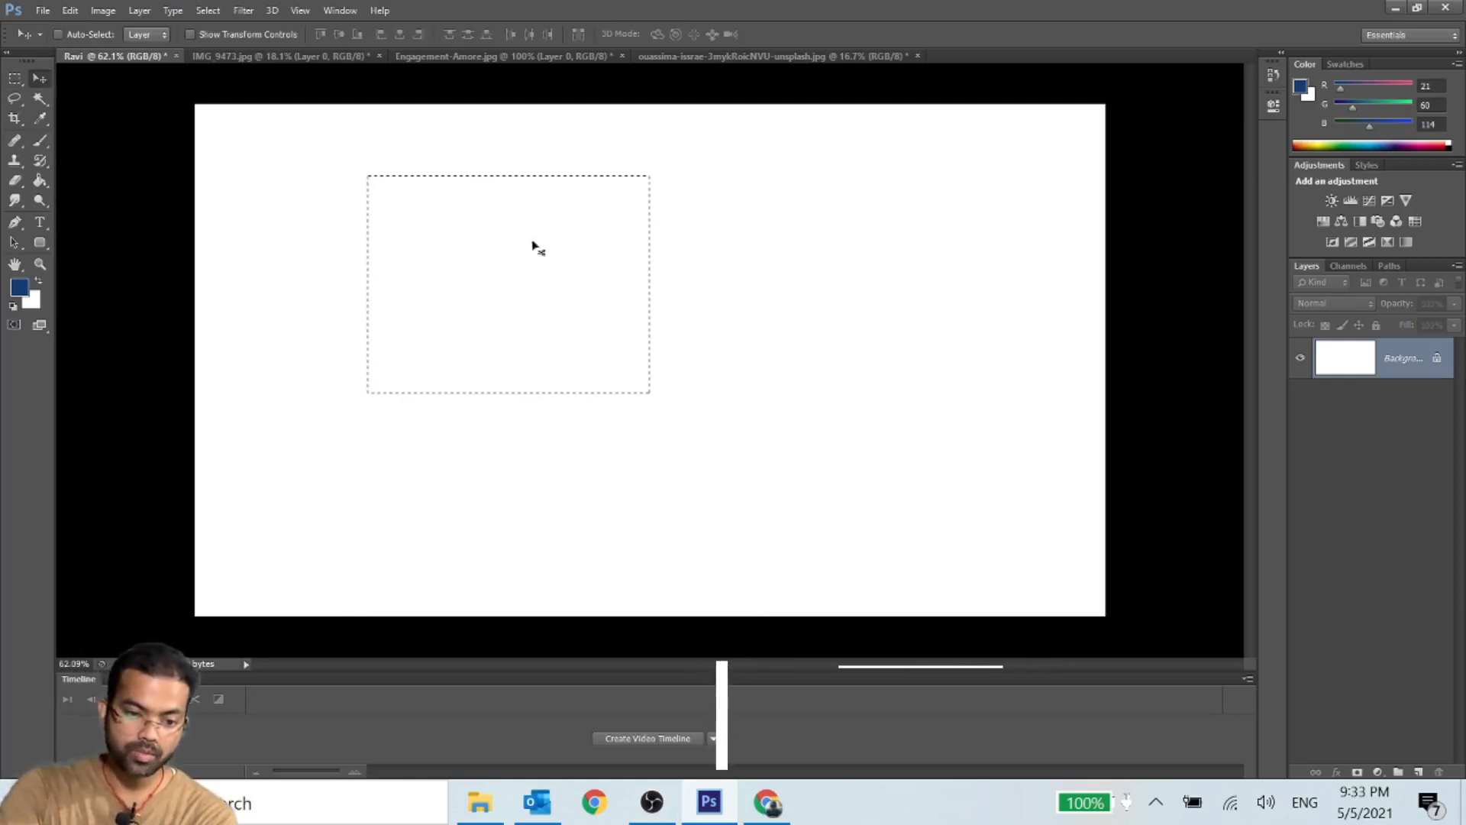
pyautogui.click(15, 78)
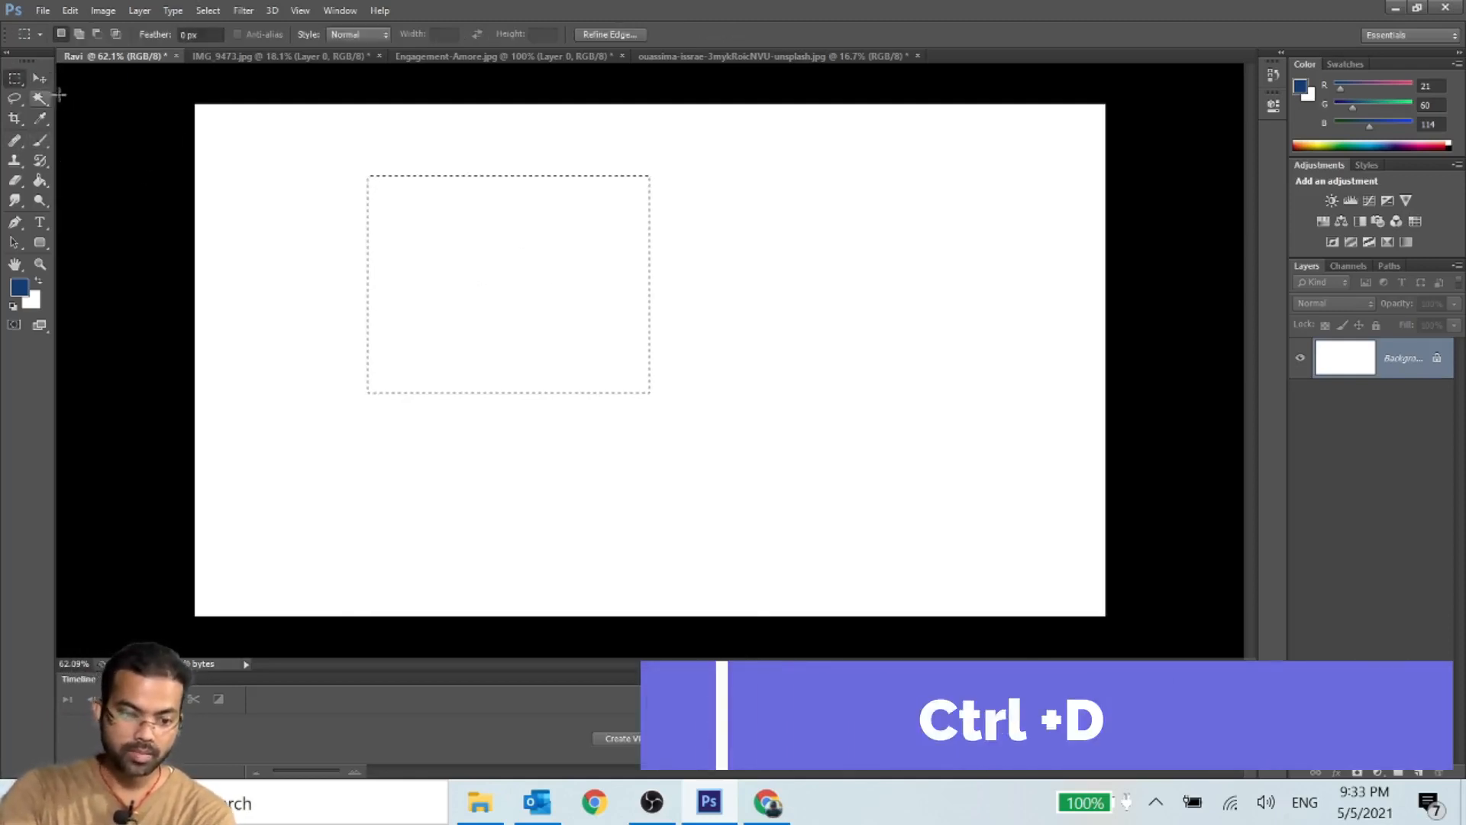
pyautogui.hotkey('ctrl', 'd')
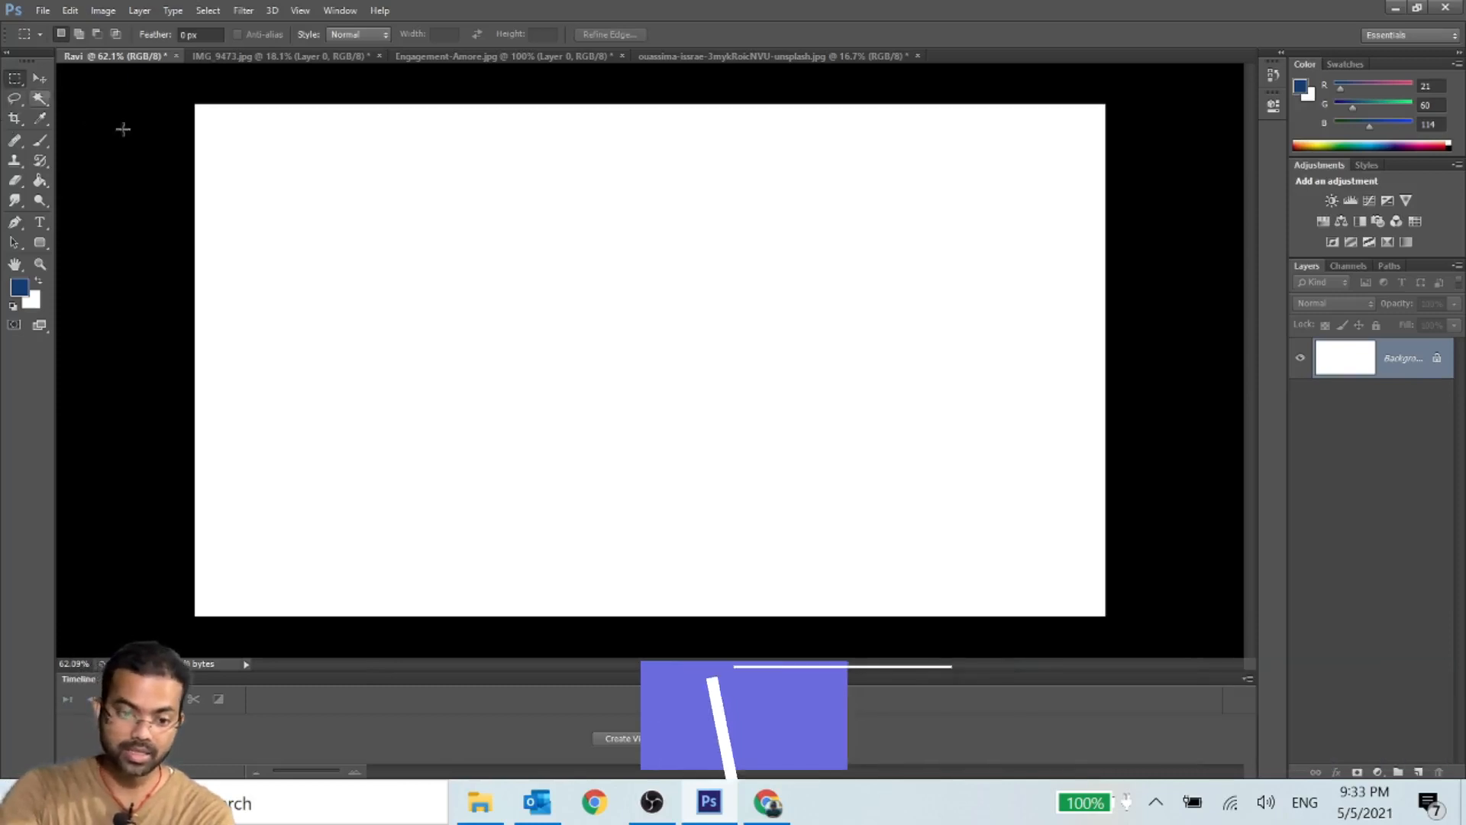
# - Draw a large rectangular marquee selection inside the white canvas and fill it with the dark blue foreground color using the Paint Bucket
pyautogui.rightClick(22, 81)
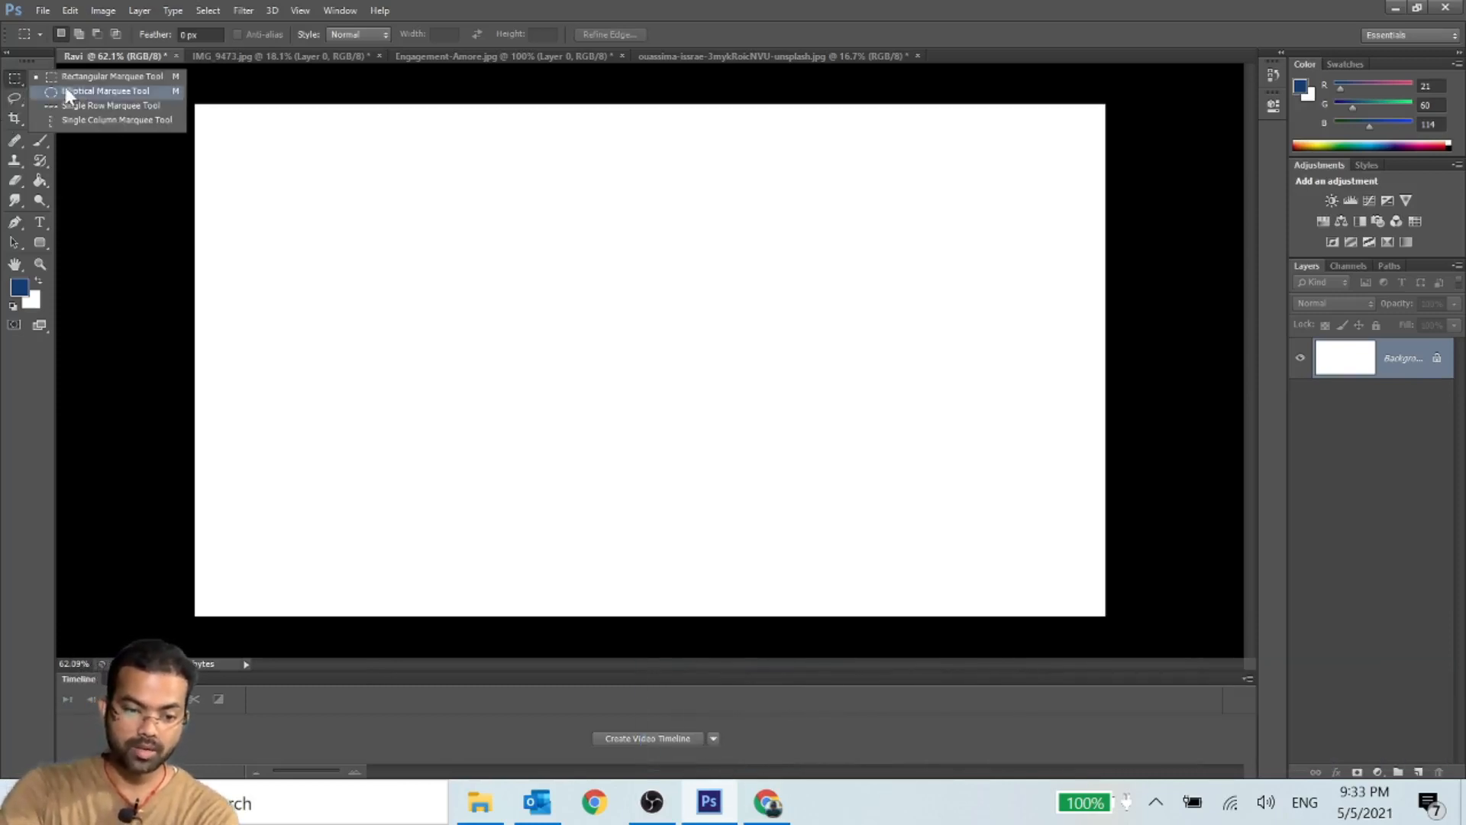
pyautogui.click(88, 78)
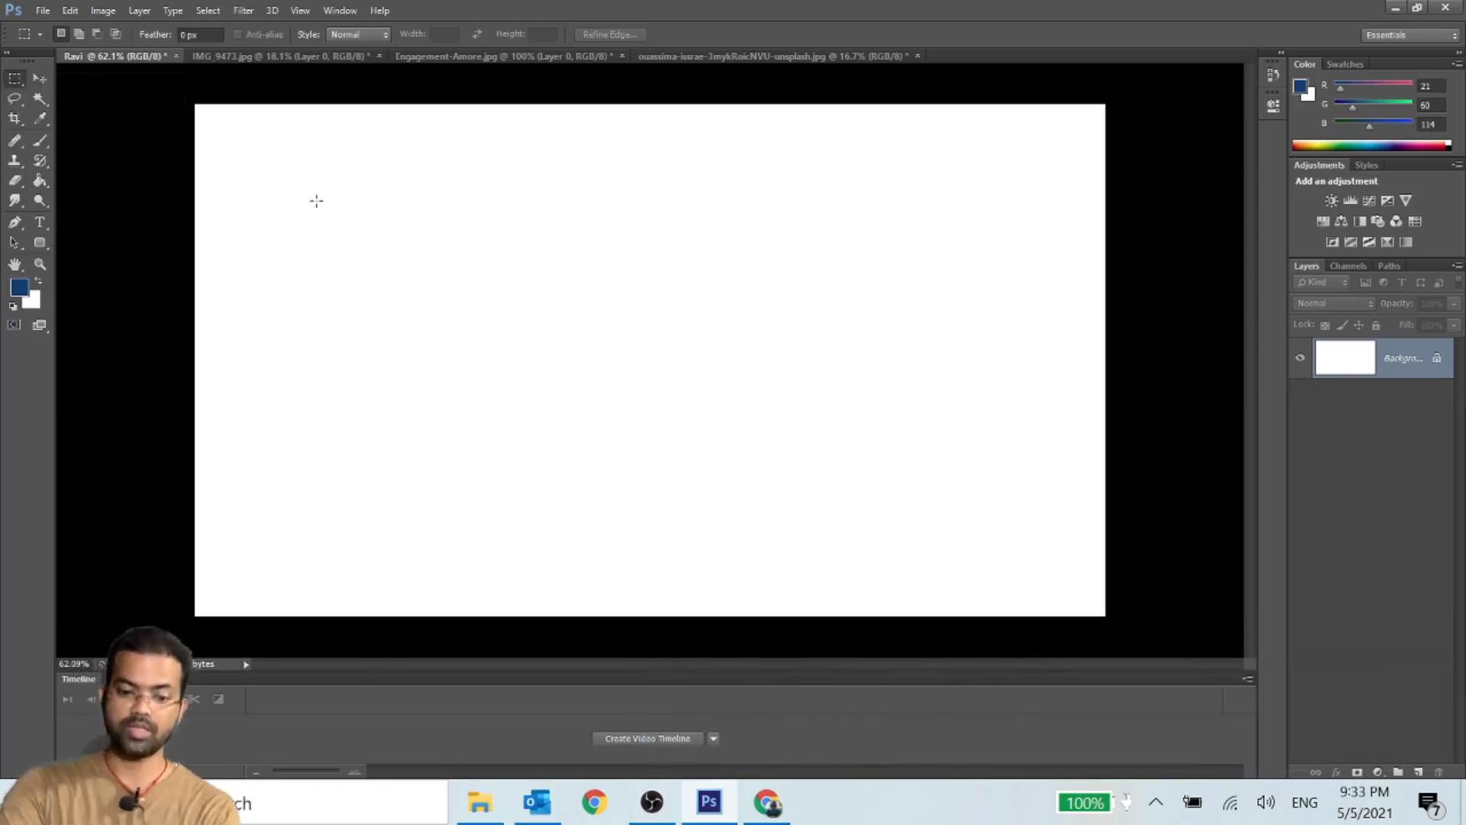
pyautogui.moveTo(348, 221); pyautogui.dragTo(1039, 543)
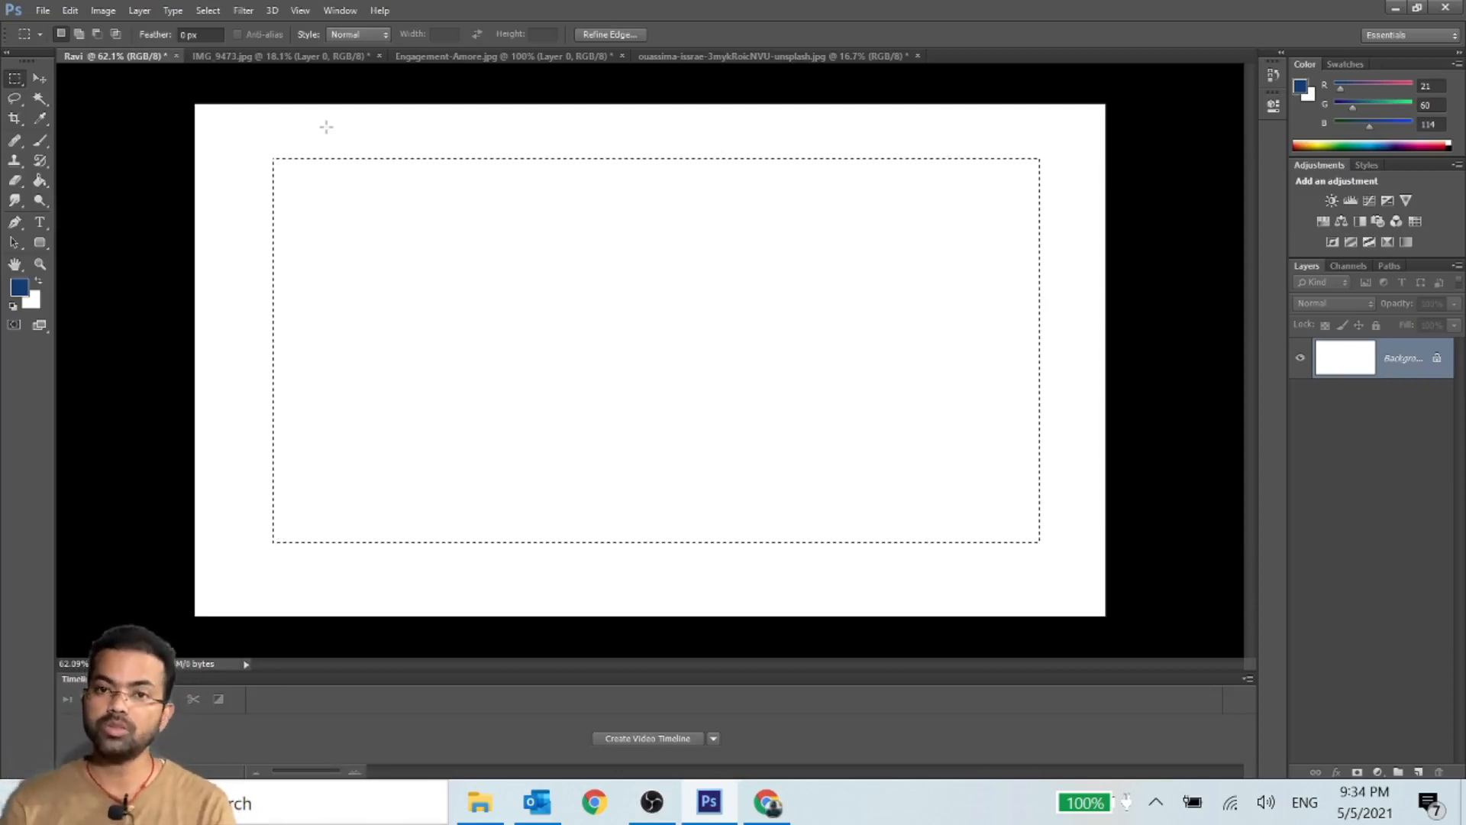
pyautogui.click(41, 181)
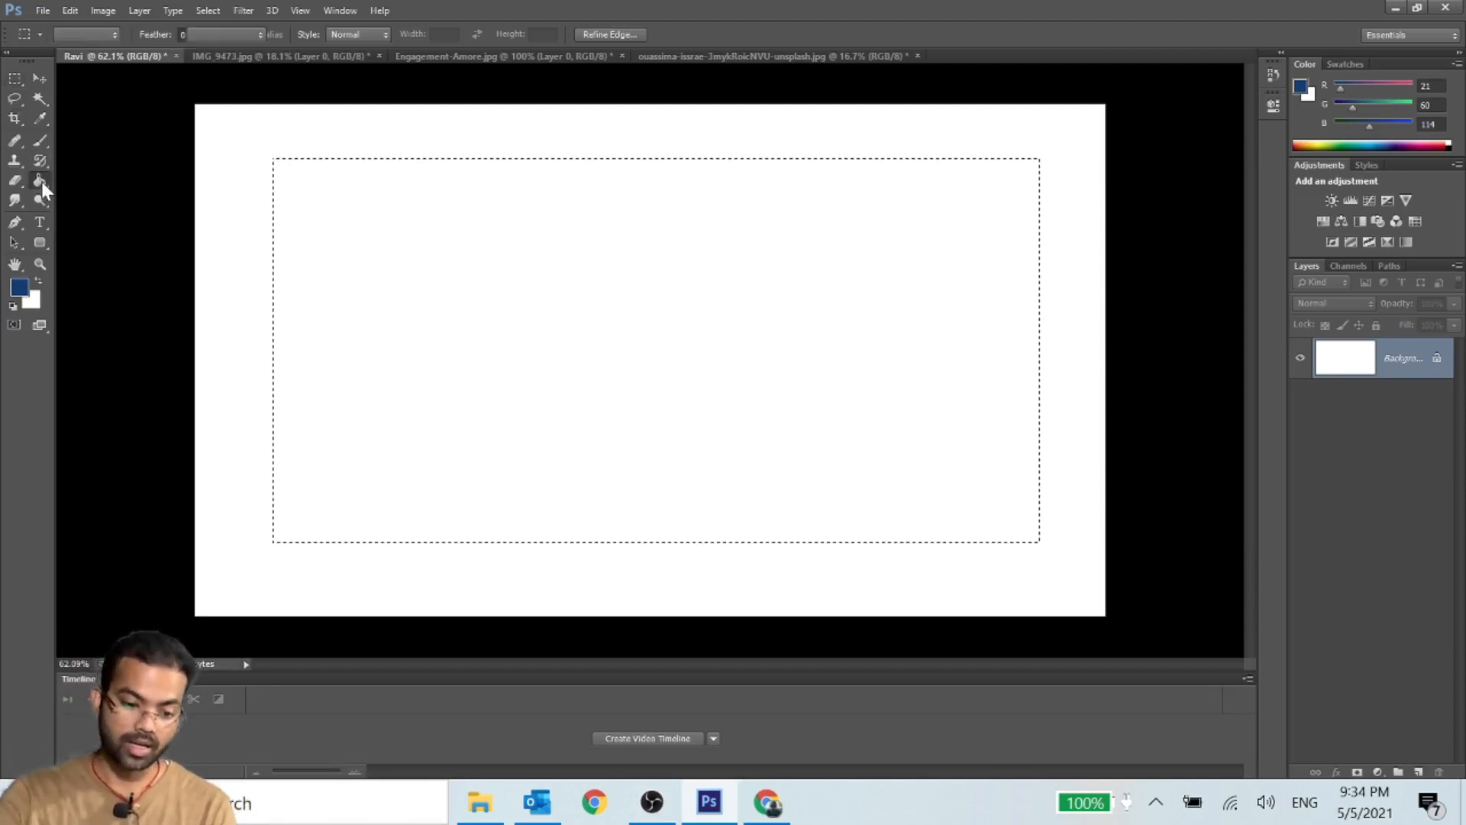
pyautogui.click(474, 239)
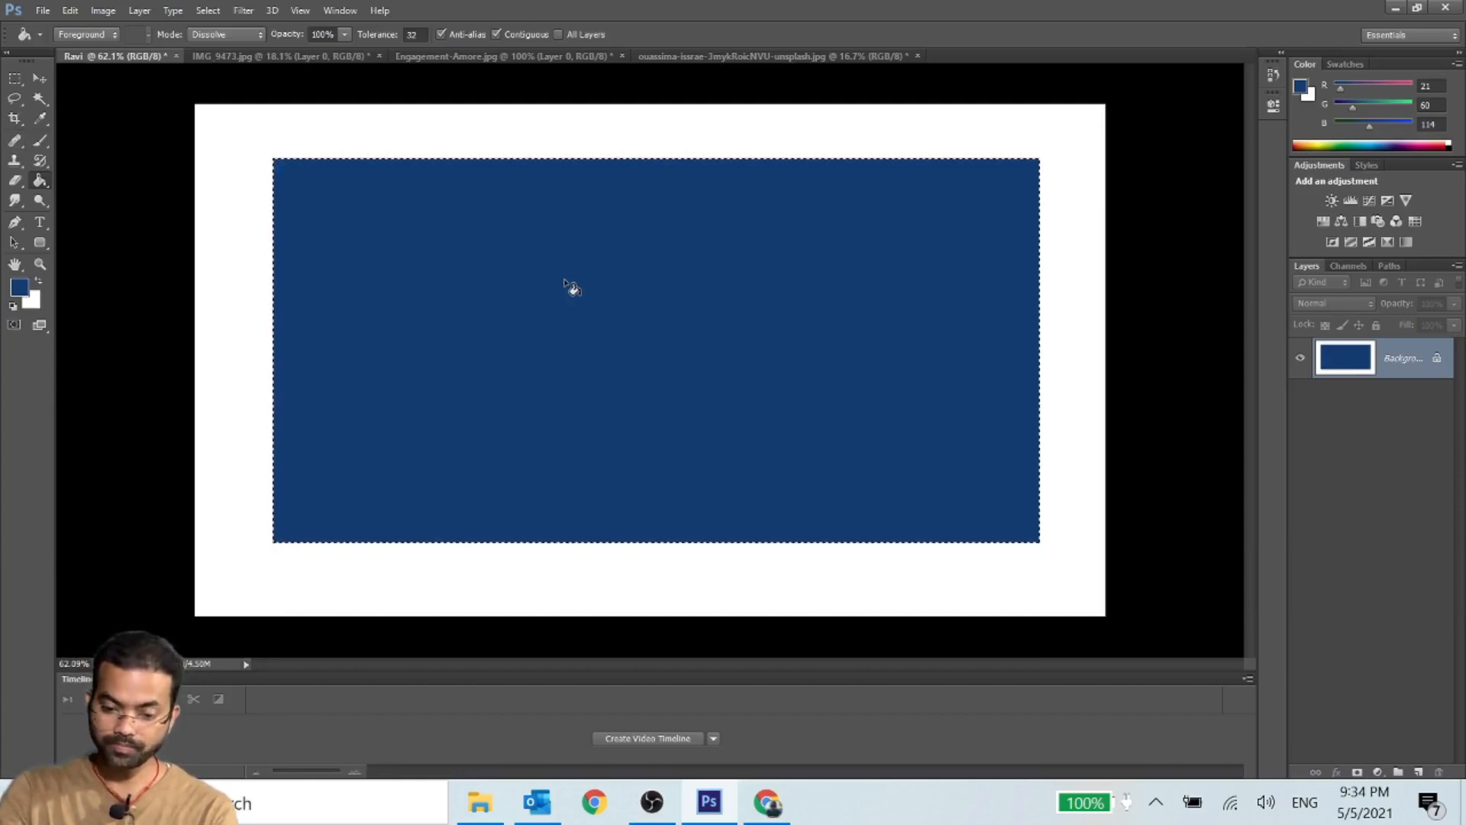
# - Invert the selection around the blue rectangle so that the white border is selected
pyautogui.rightClick(584, 248)
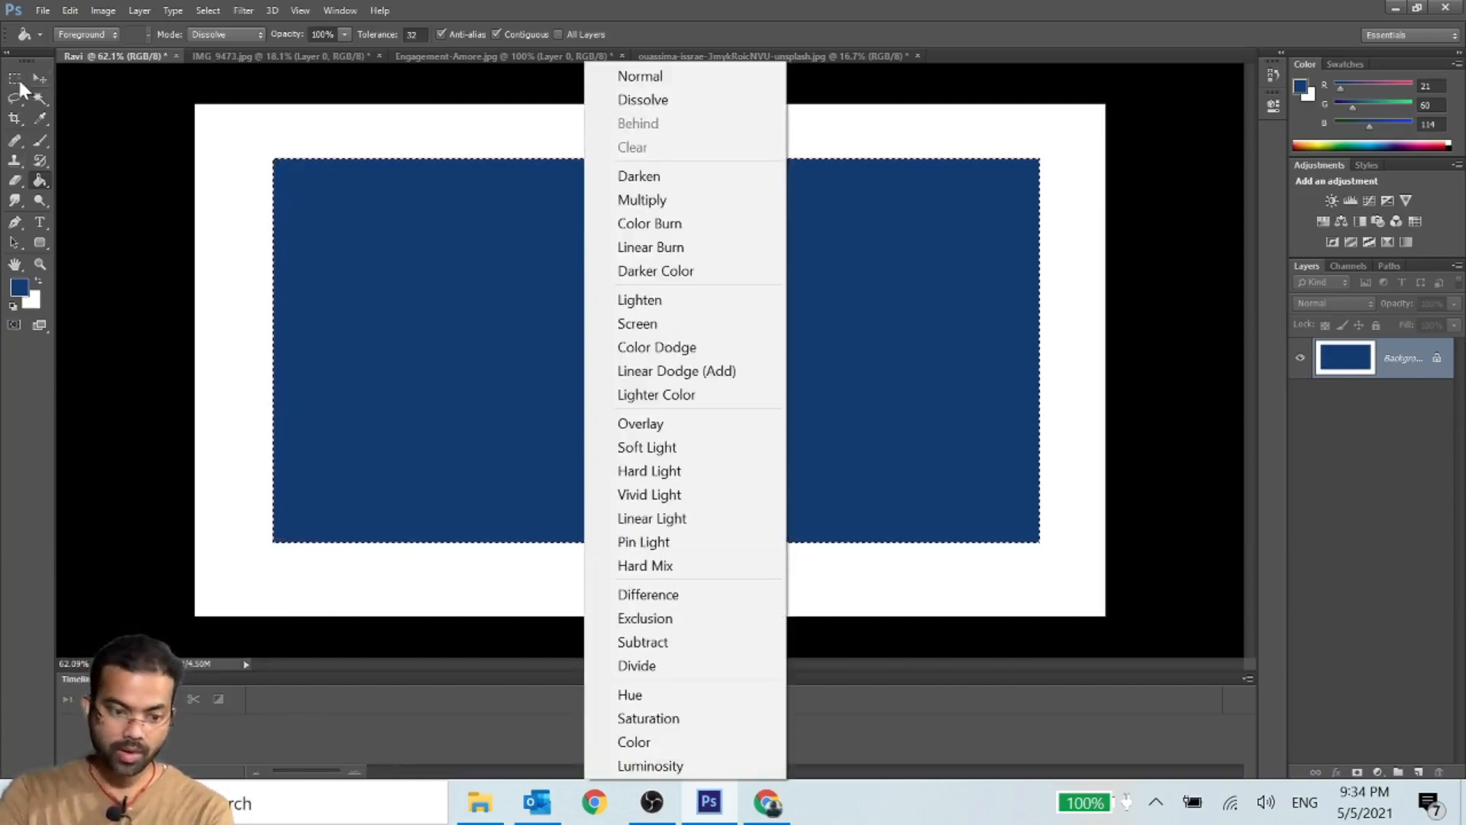
pyautogui.press('Escape')
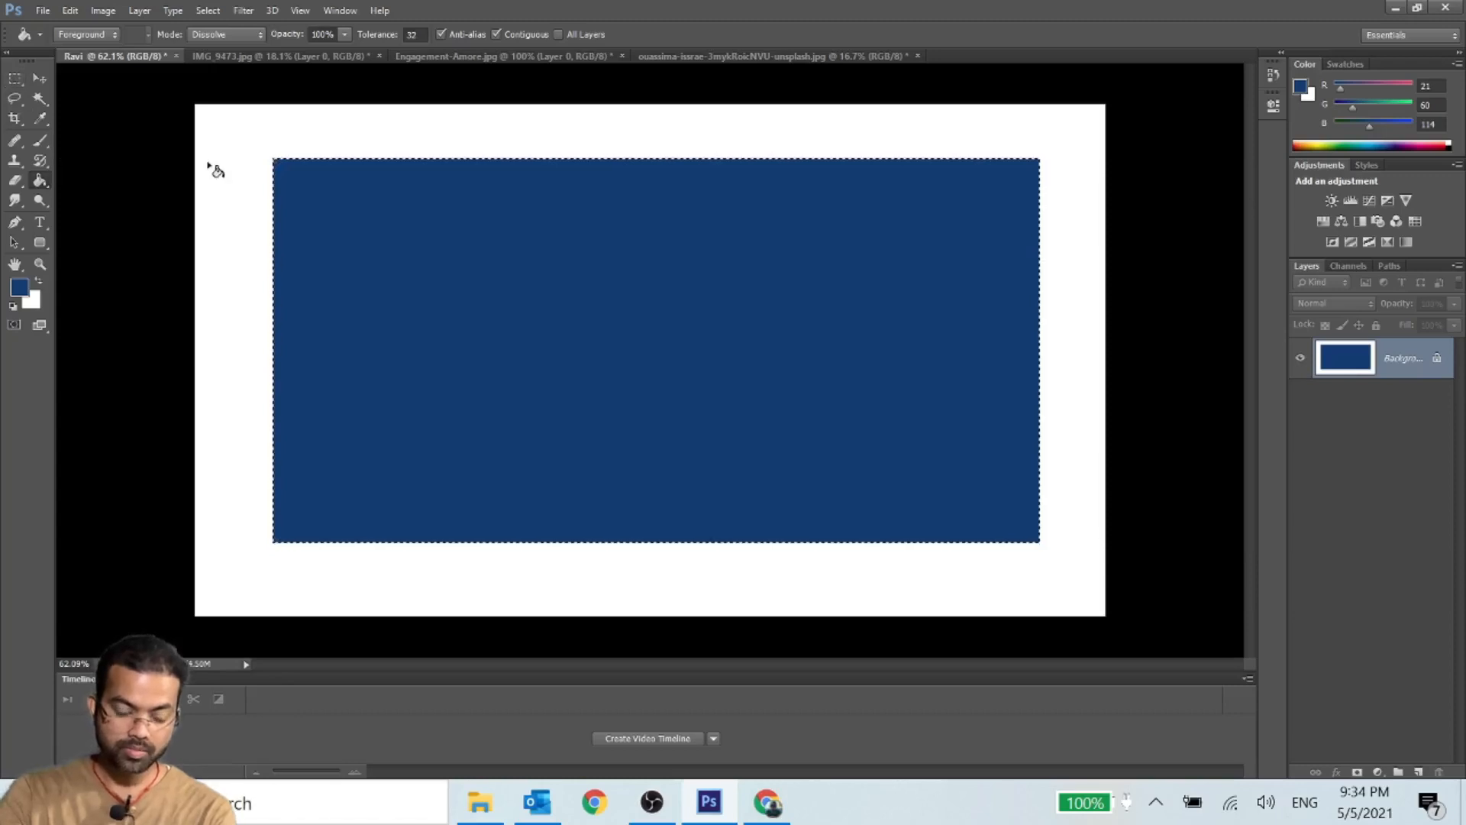
pyautogui.press('m')
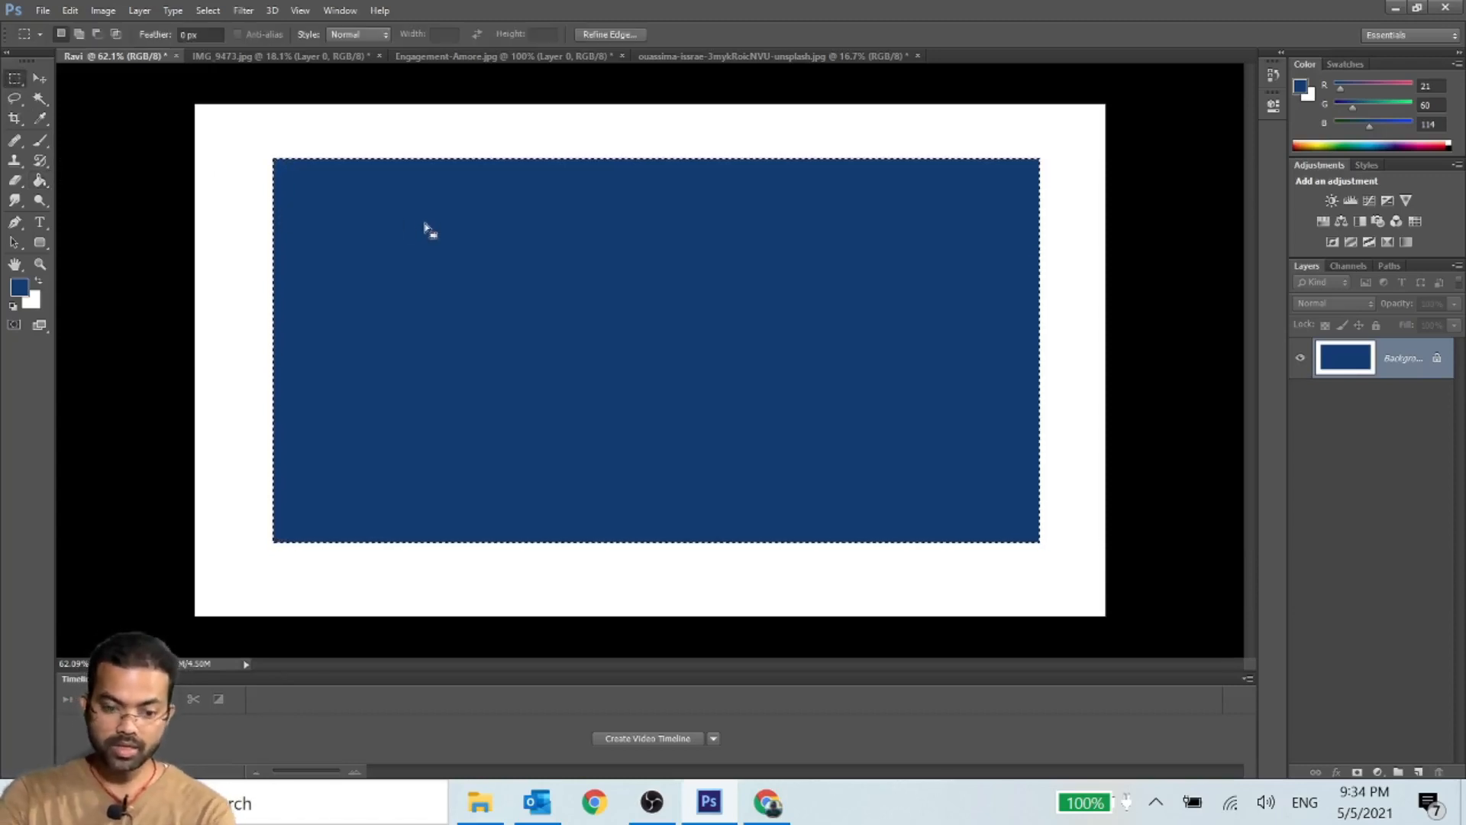
pyautogui.rightClick(550, 237)
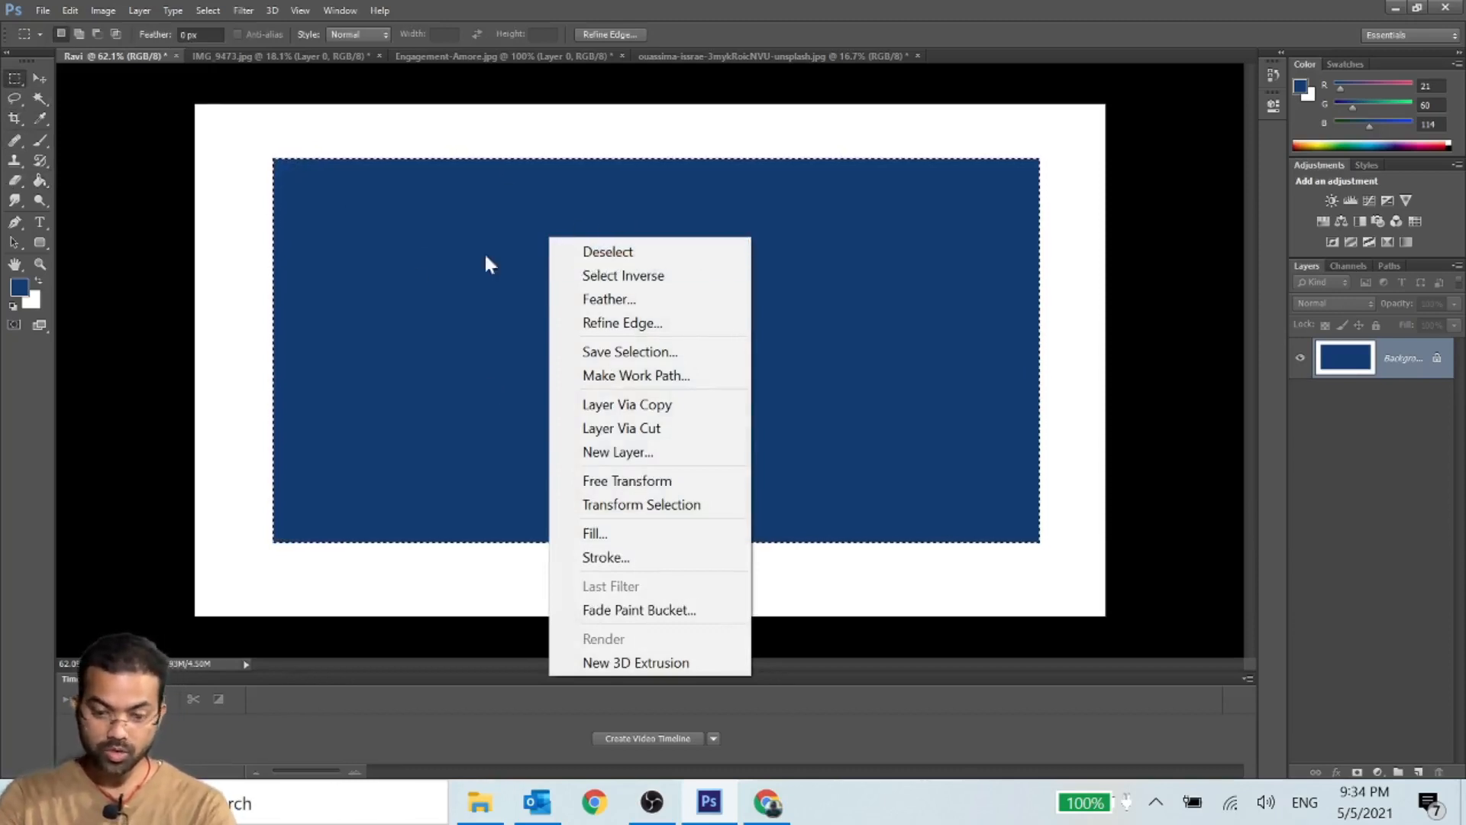
pyautogui.click(631, 277)
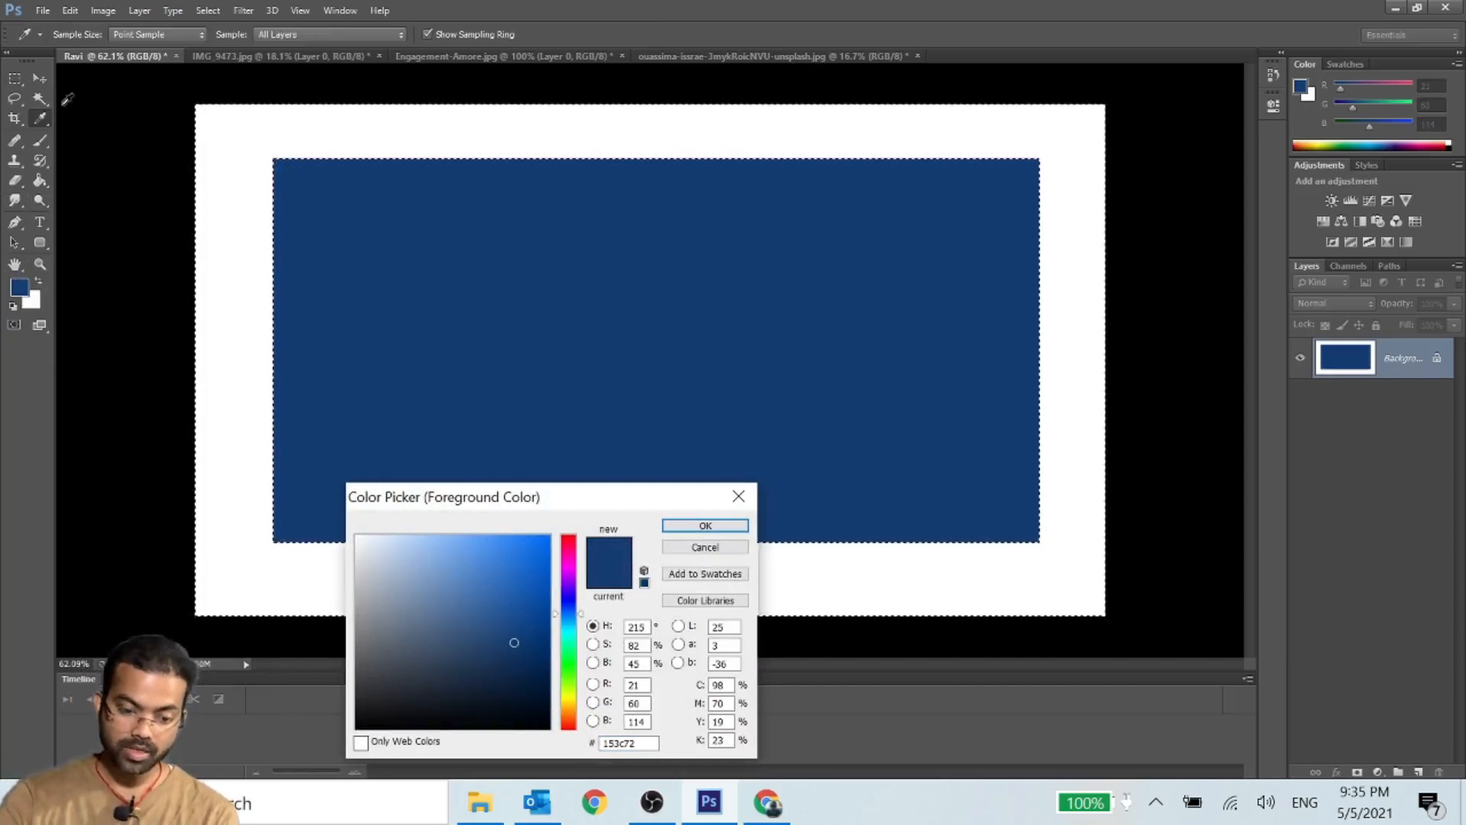
# - Set the foreground color to green 64a74f and fill the selected white border with the Paint Bucket
pyautogui.click(567, 672)
pyautogui.click(457, 602)
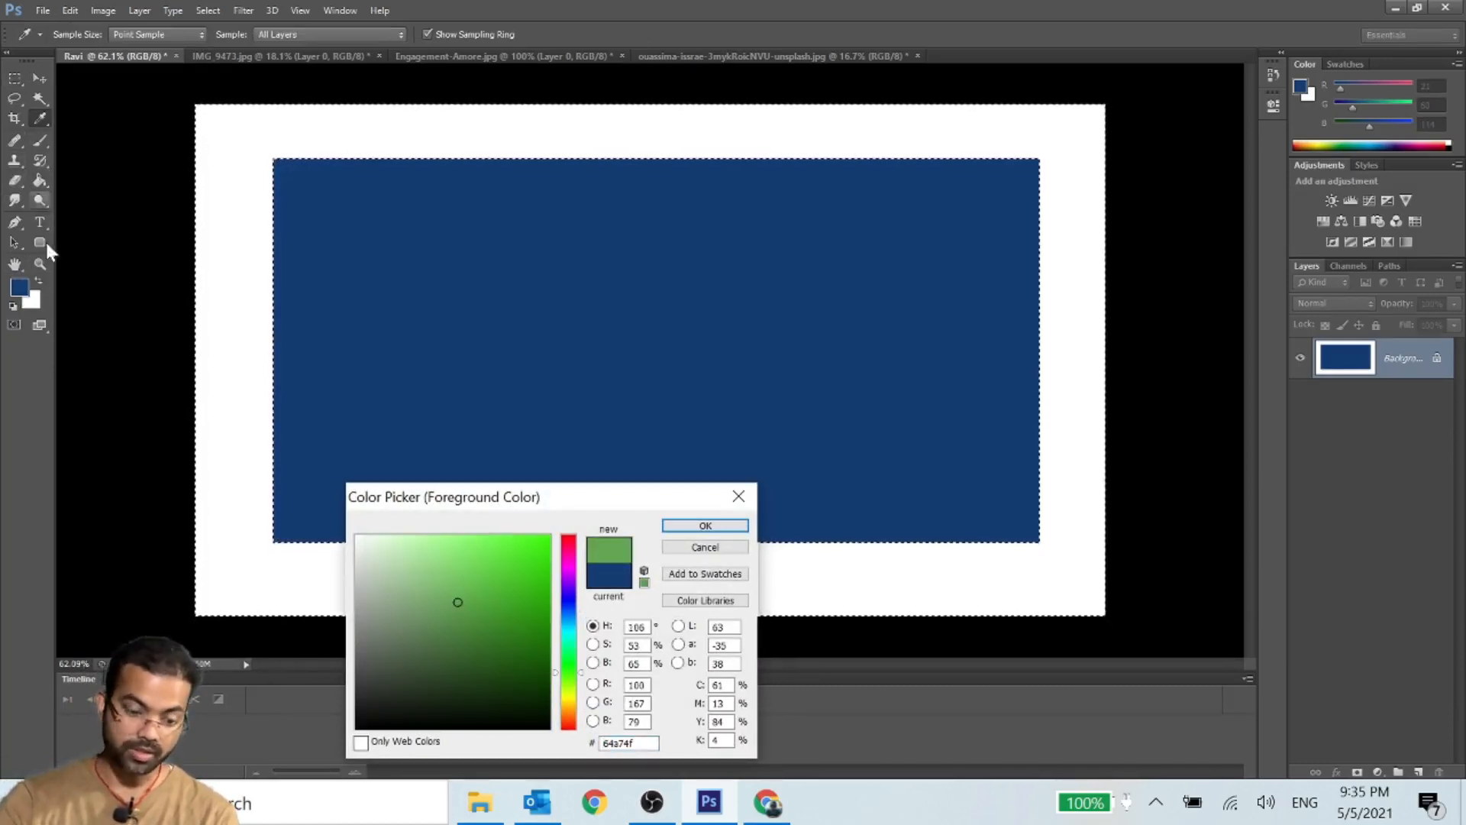
pyautogui.click(735, 527)
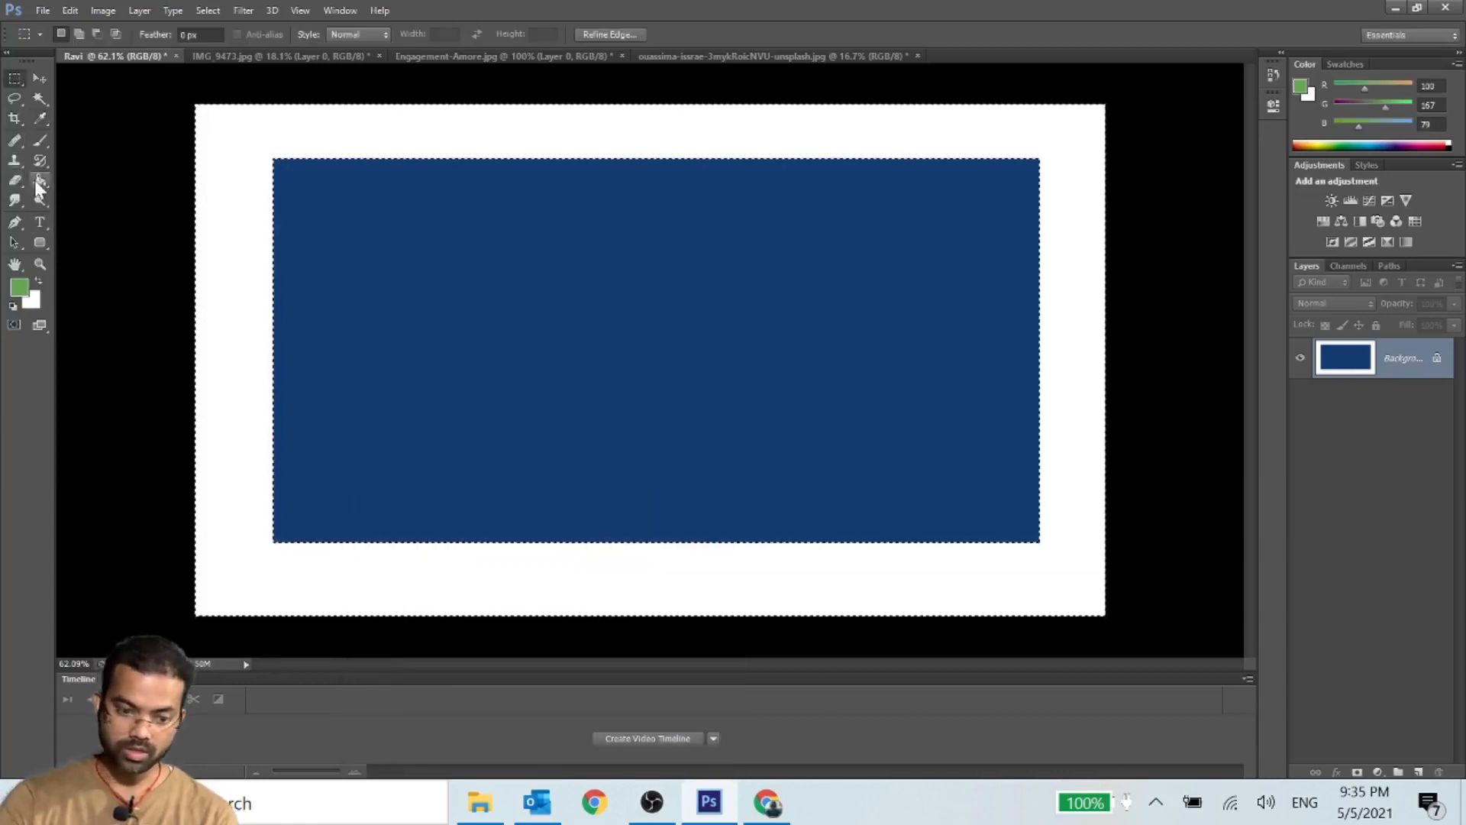
pyautogui.click(35, 182)
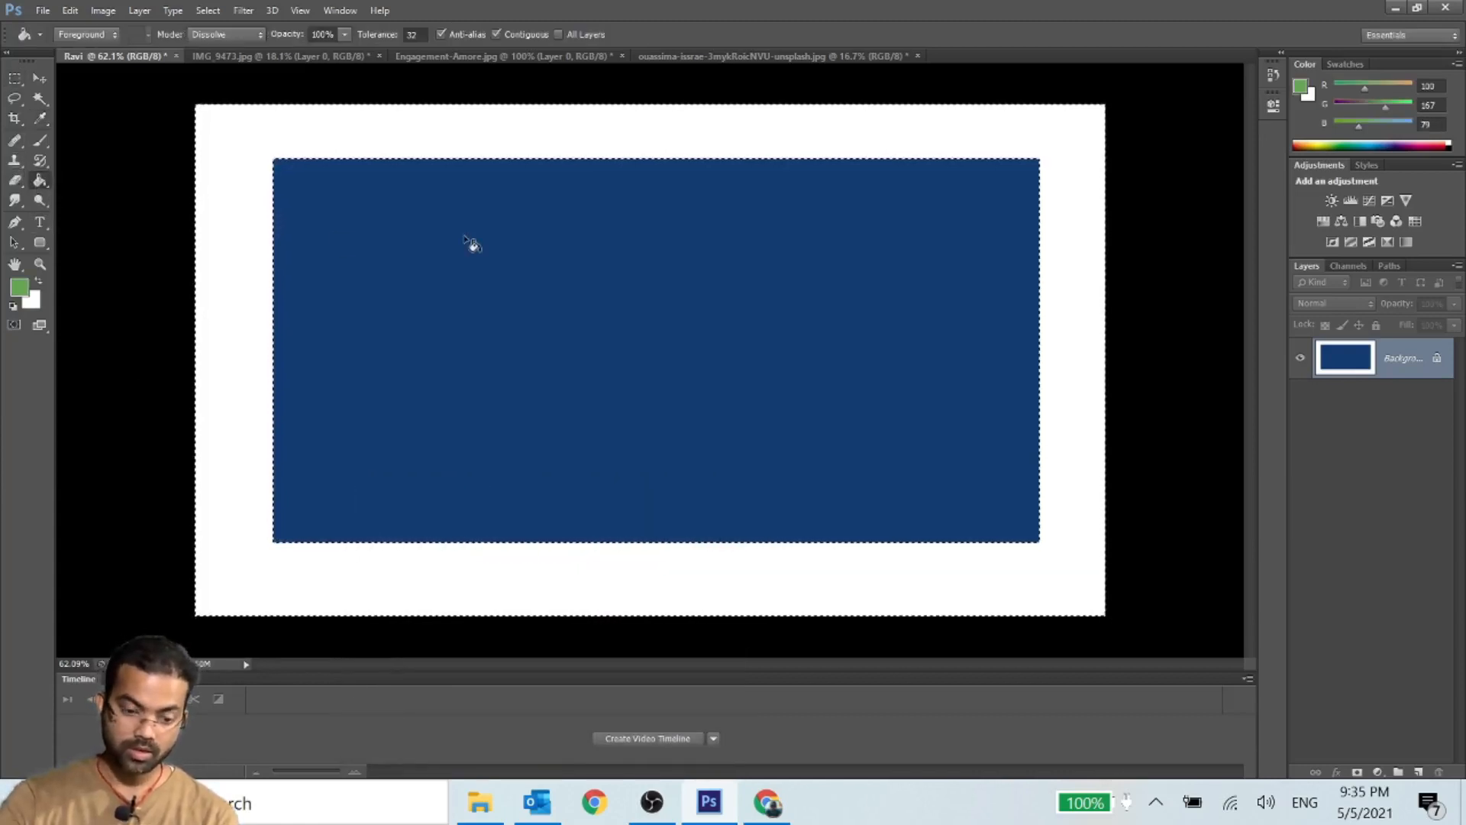
pyautogui.click(353, 140)
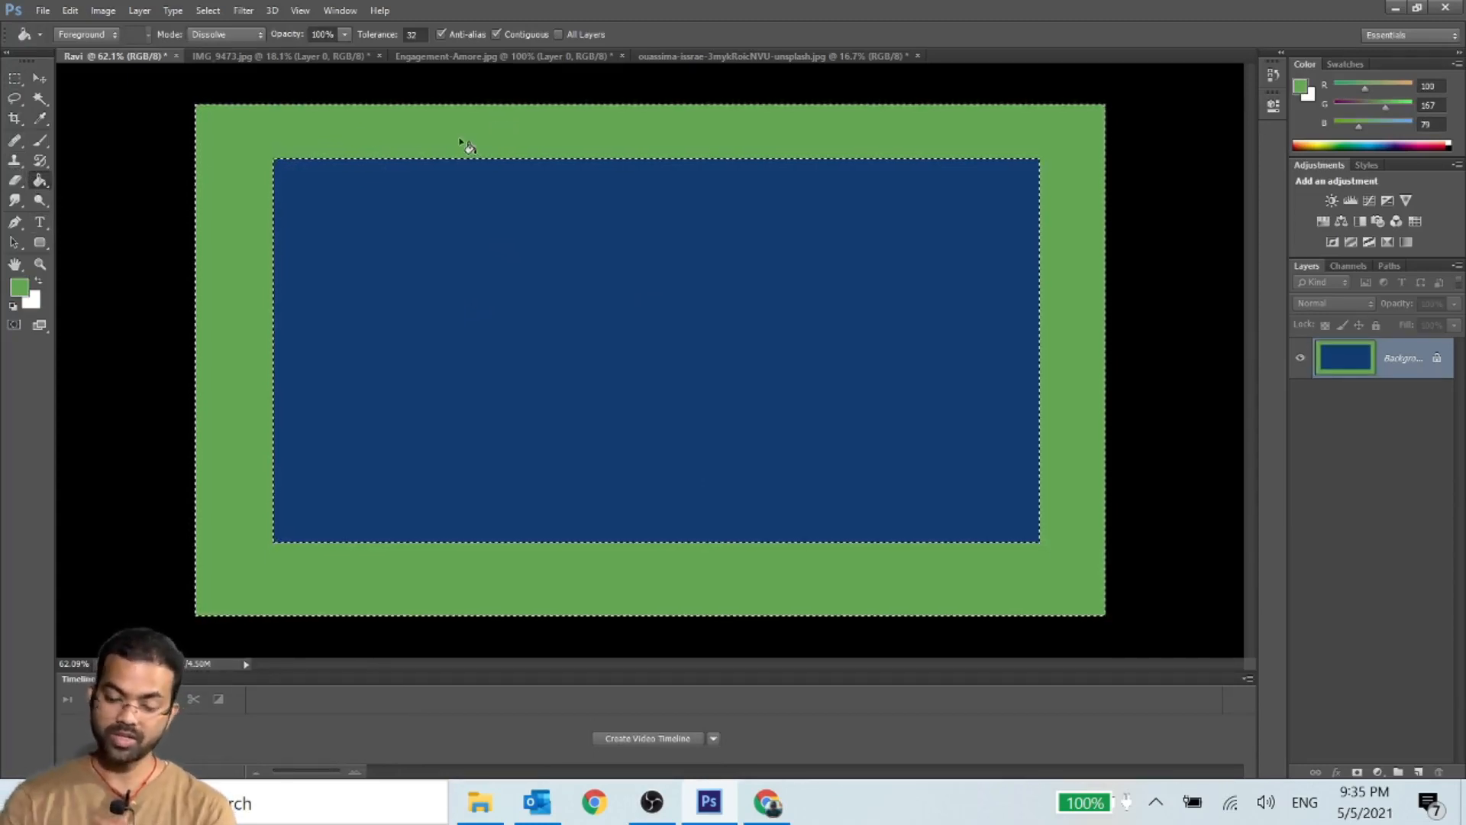
# - Set the Paint Bucket's blending mode to Multiply, and deselect and reselect the border with the marquee tool active
pyautogui.rightClick(605, 300)
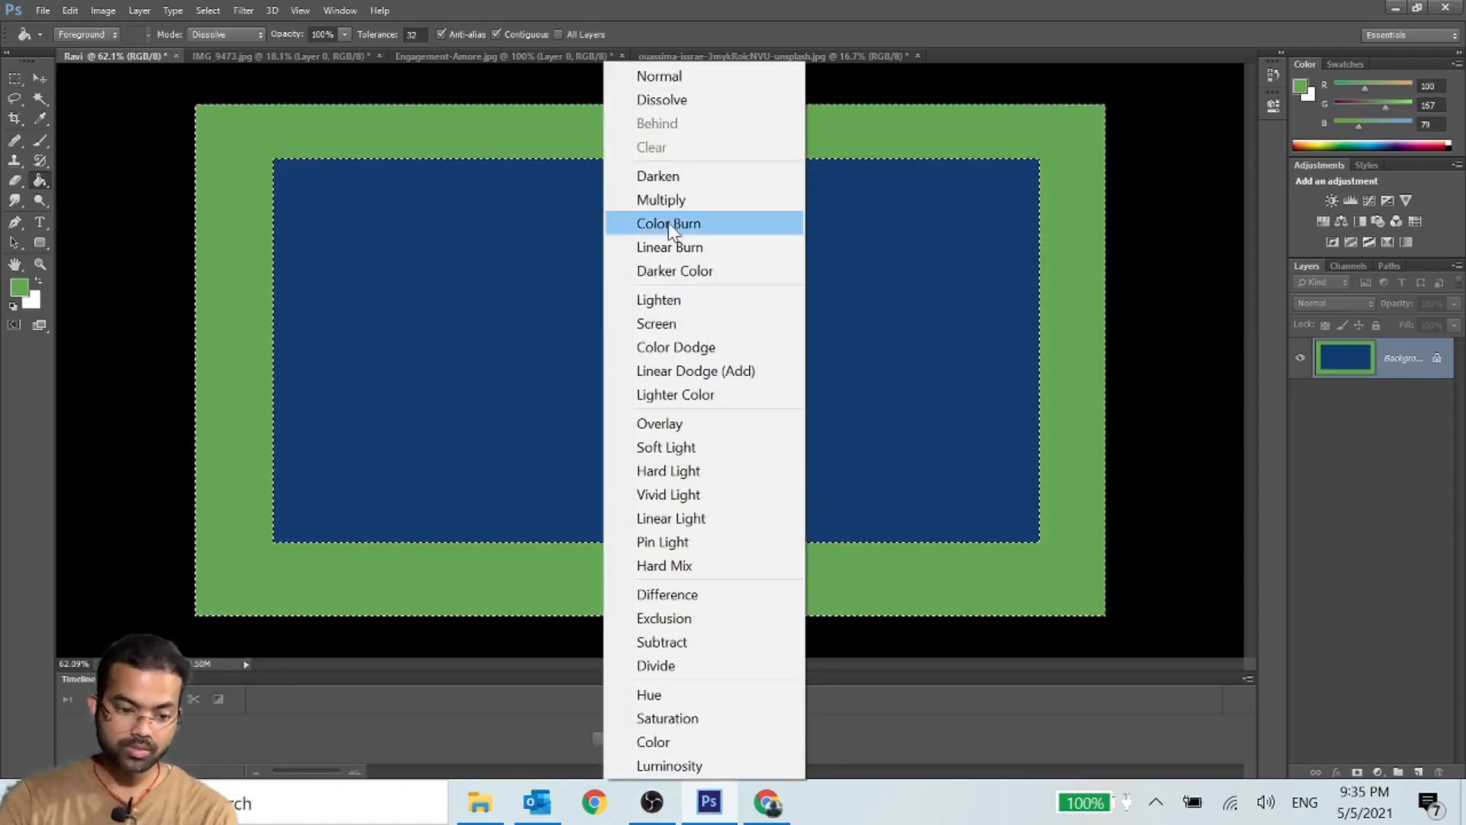
pyautogui.click(661, 200)
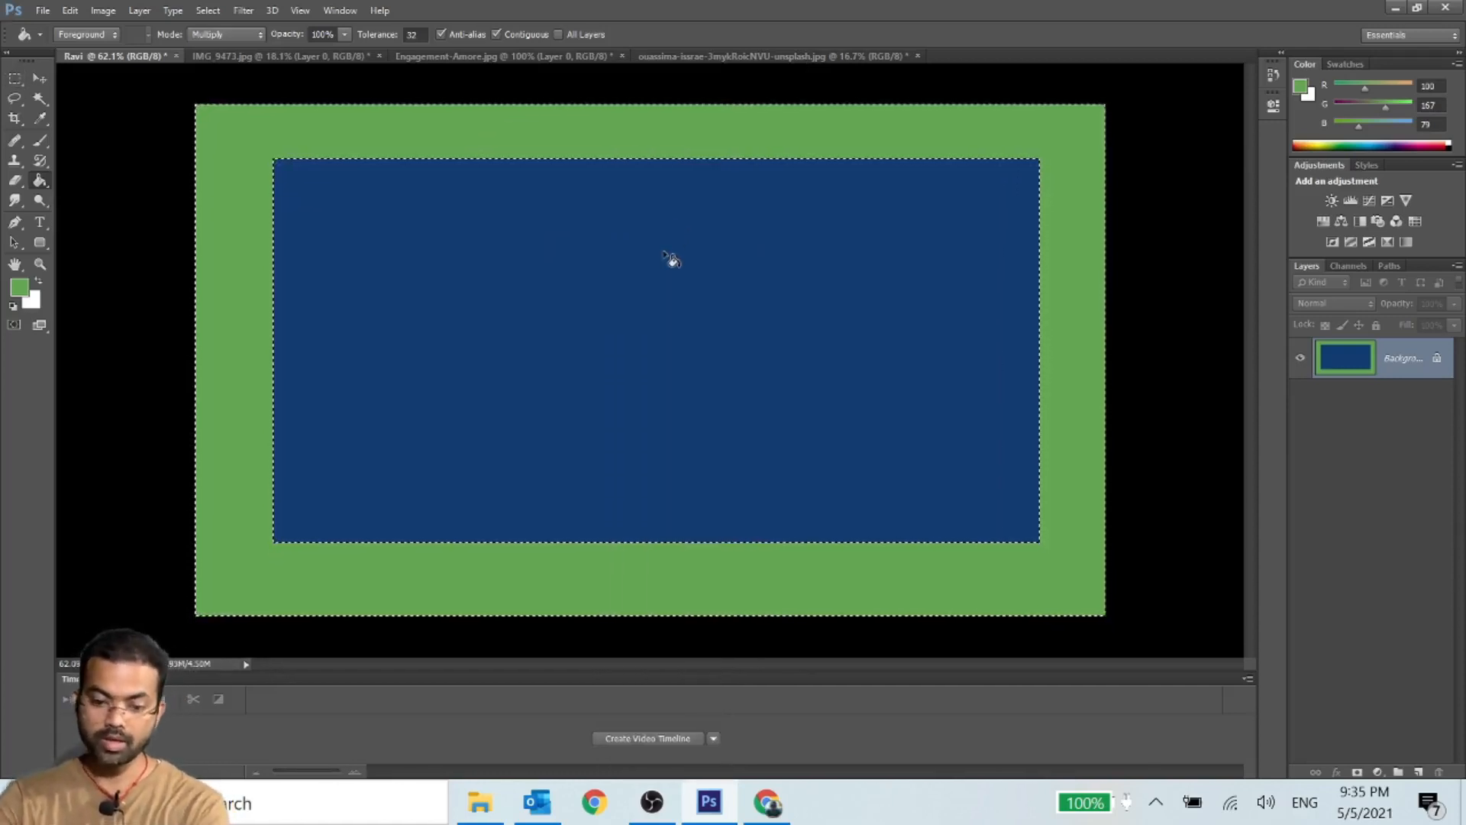
pyautogui.press('m')
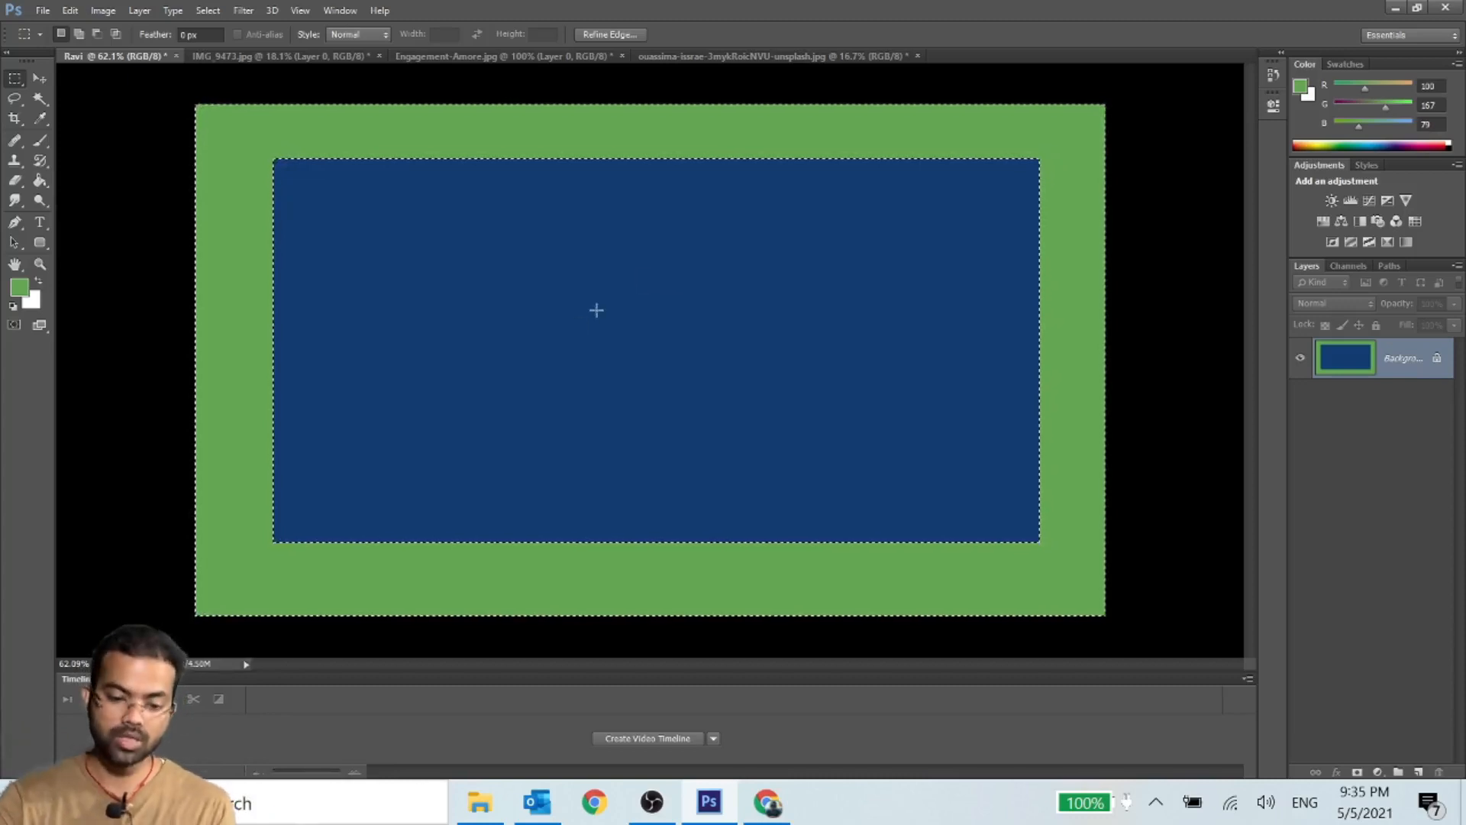
pyautogui.hotkey('ctrl', 'd')
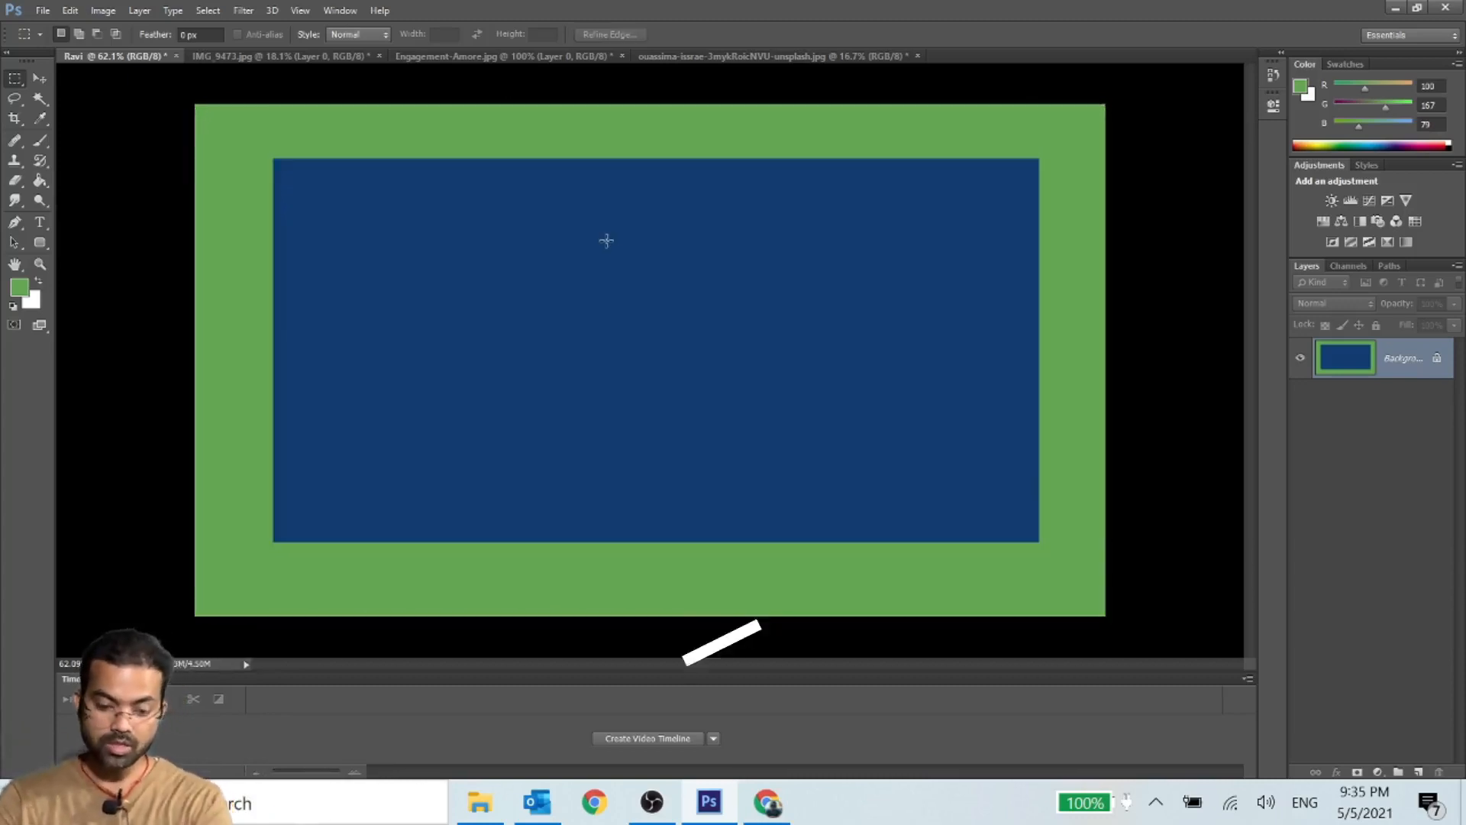
pyautogui.hotkey('ctrl', 'shift', 'd')
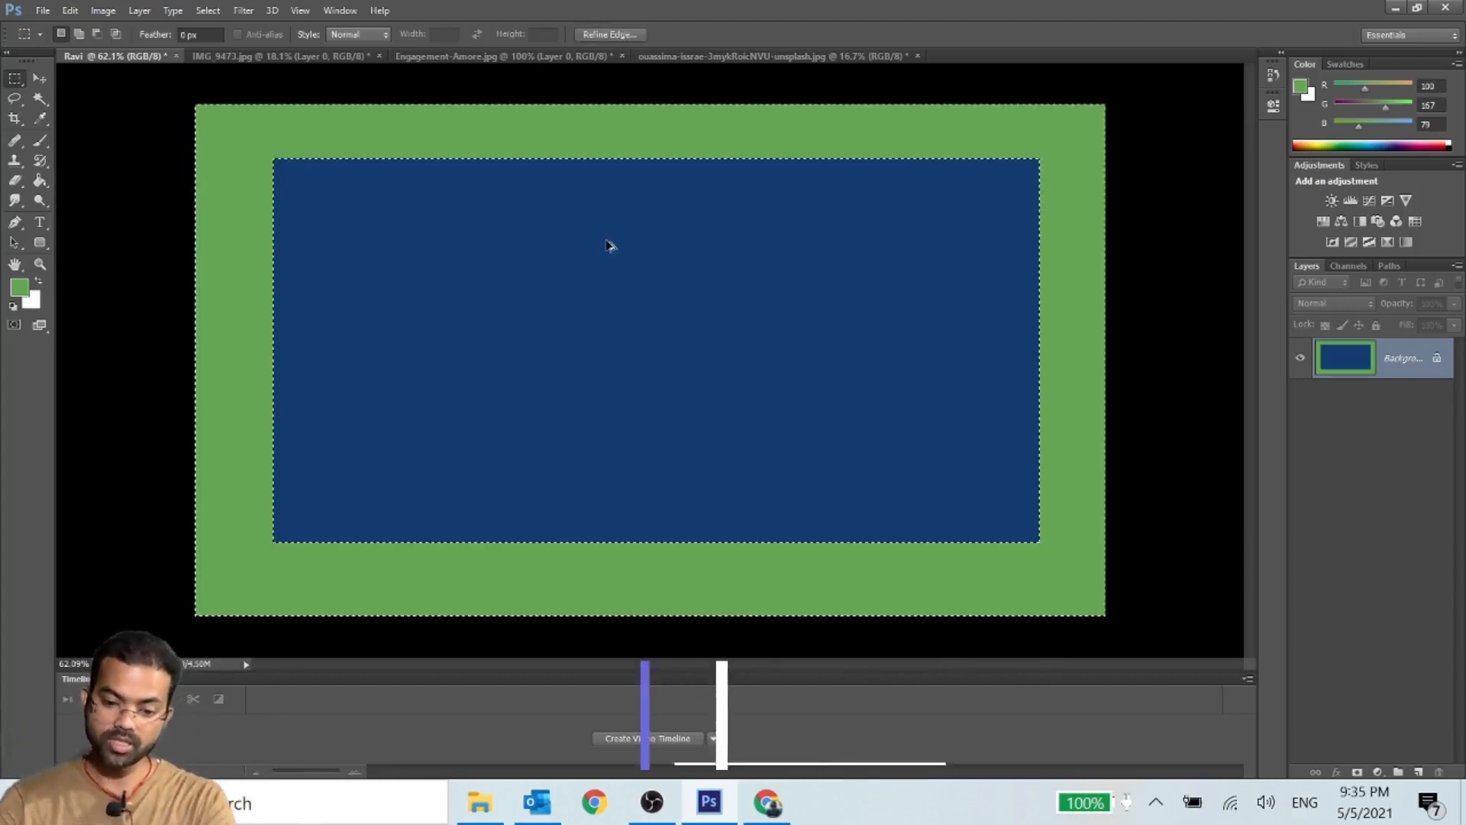
# - Step back through the history to remove the selections and both color fills from the canvas
pyautogui.hotkey('ctrl', 'alt', 'z')
pyautogui.hotkey('ctrl', 'alt', 'z')
pyautogui.hotkey('ctrl', 'alt', 'z')
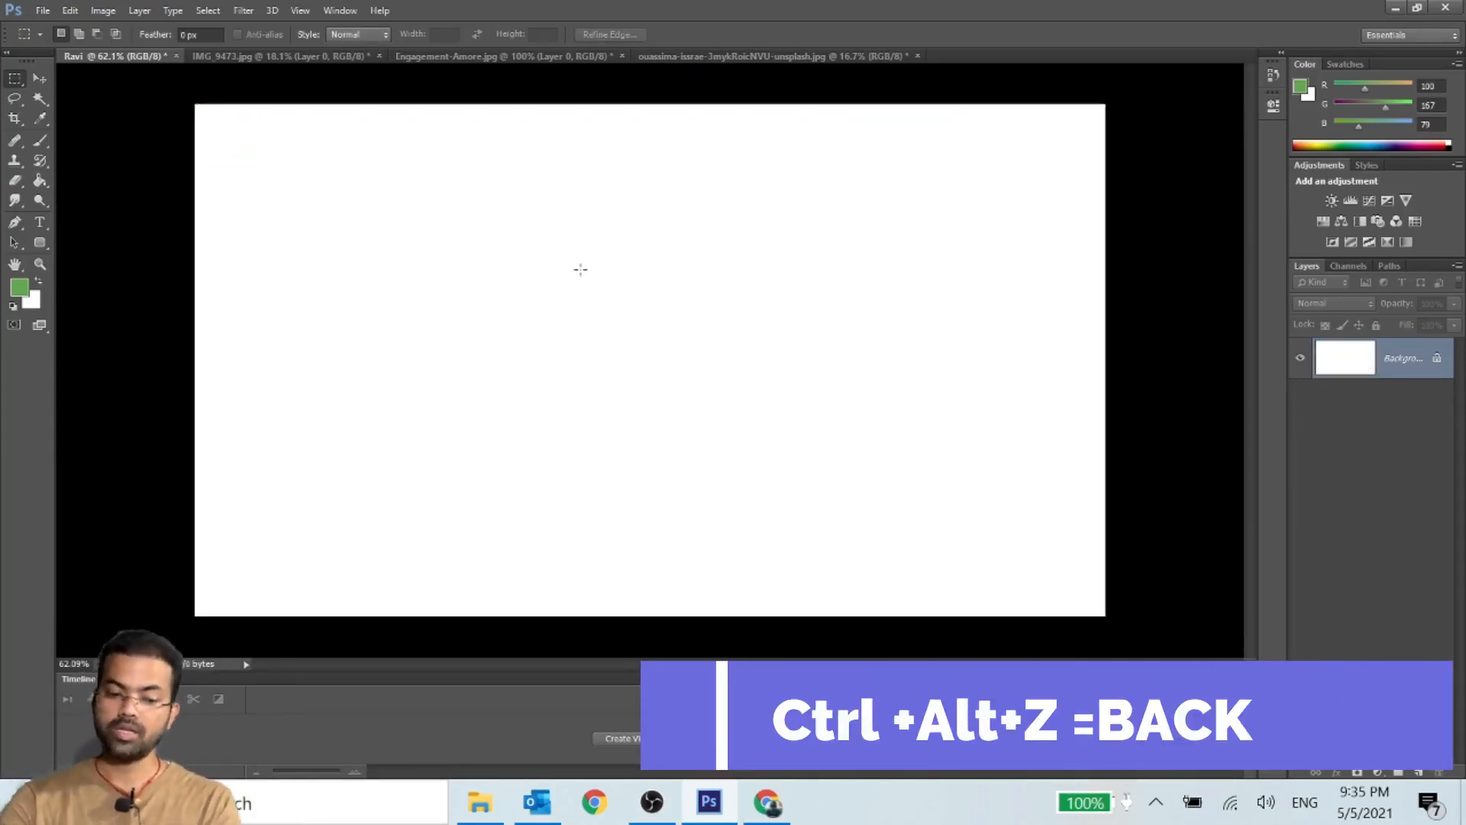
# - Draw a rectangular marquee selection in the upper-left part of the white canvas and set the marquee to Add to Selection mode
pyautogui.rightClick(22, 86)
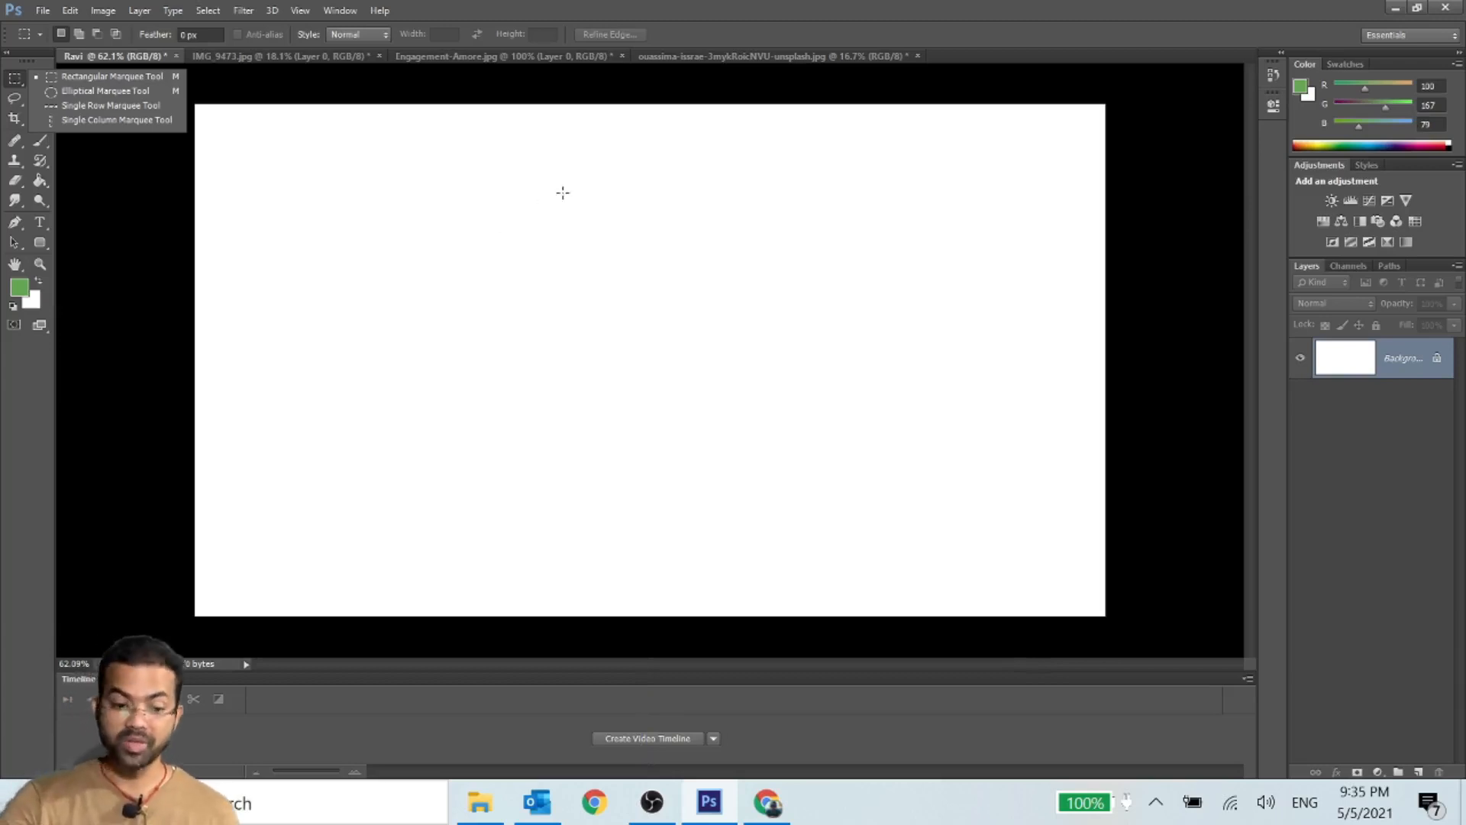
pyautogui.click(474, 244)
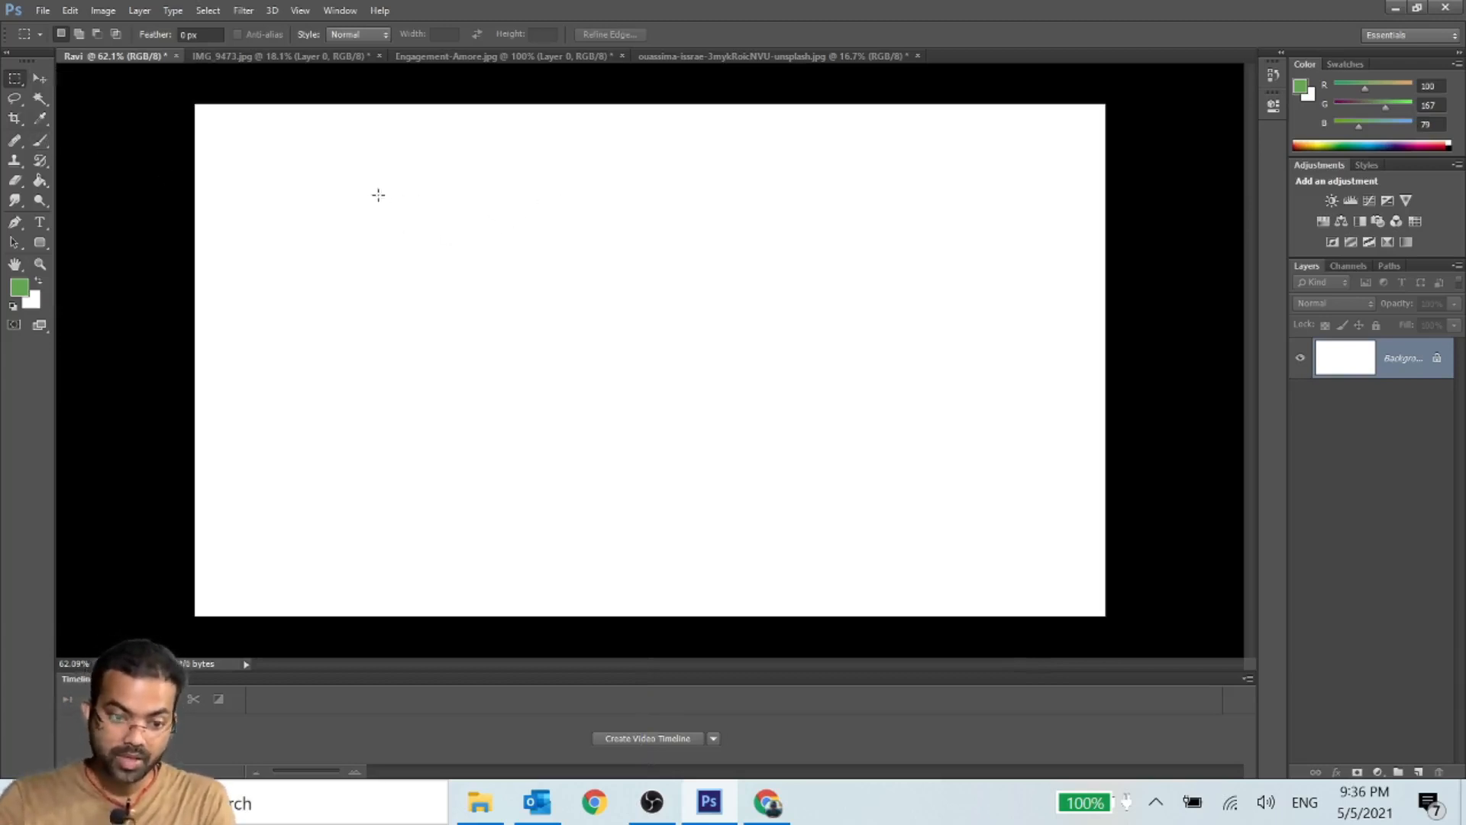
pyautogui.moveTo(297, 169); pyautogui.dragTo(673, 413)
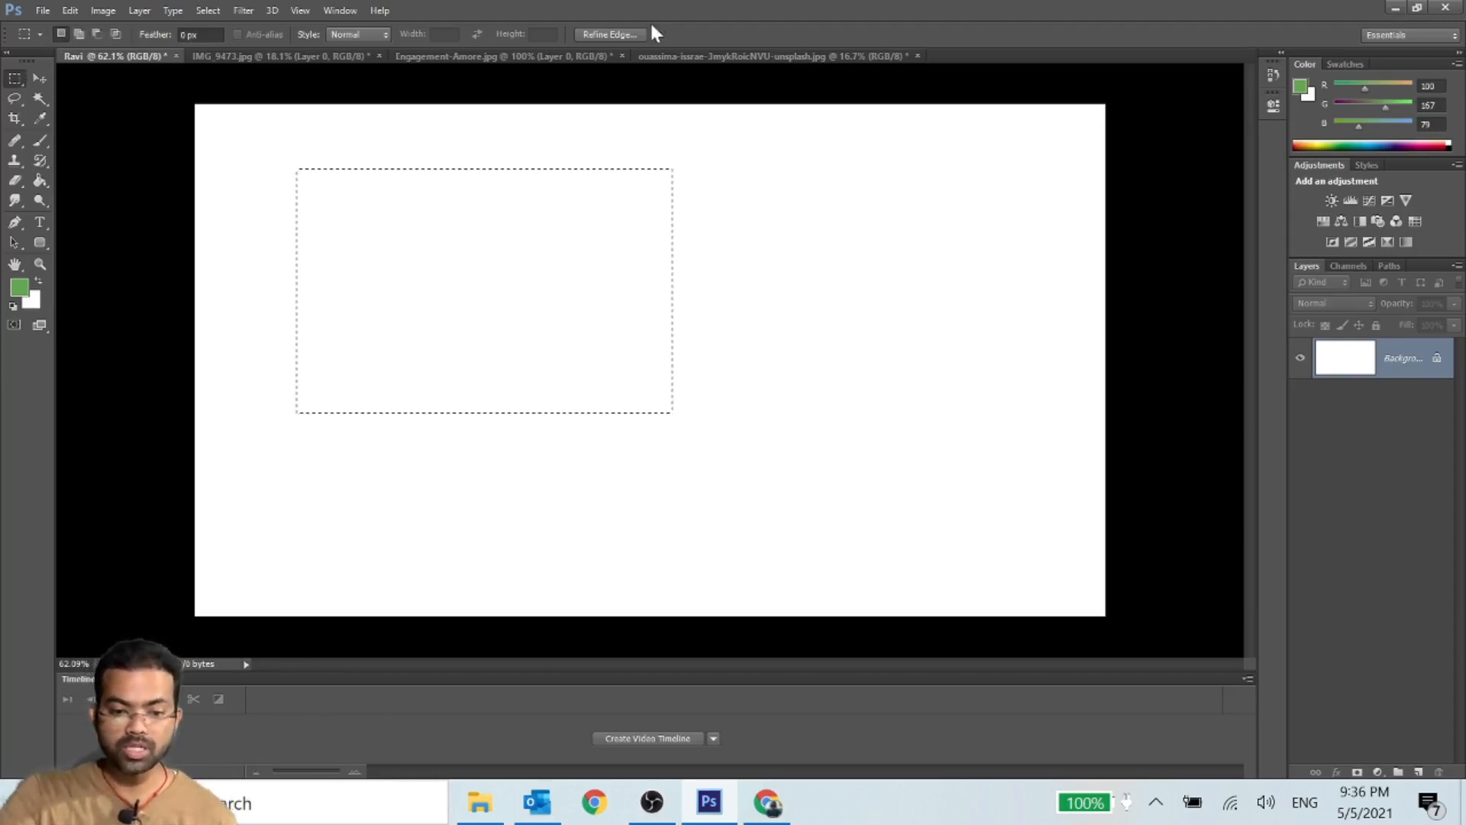
pyautogui.click(79, 34)
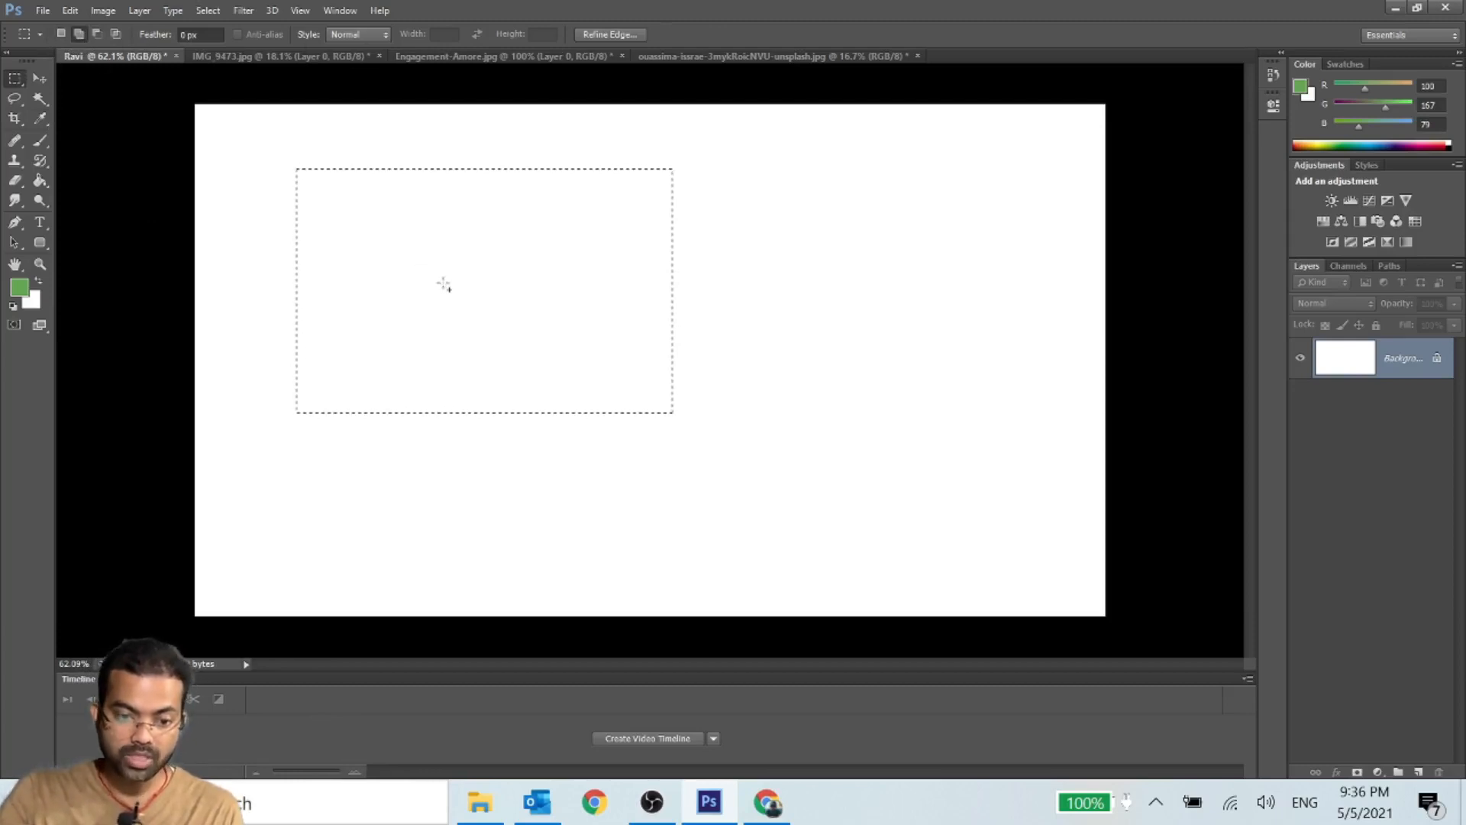
pyautogui.click(78, 34)
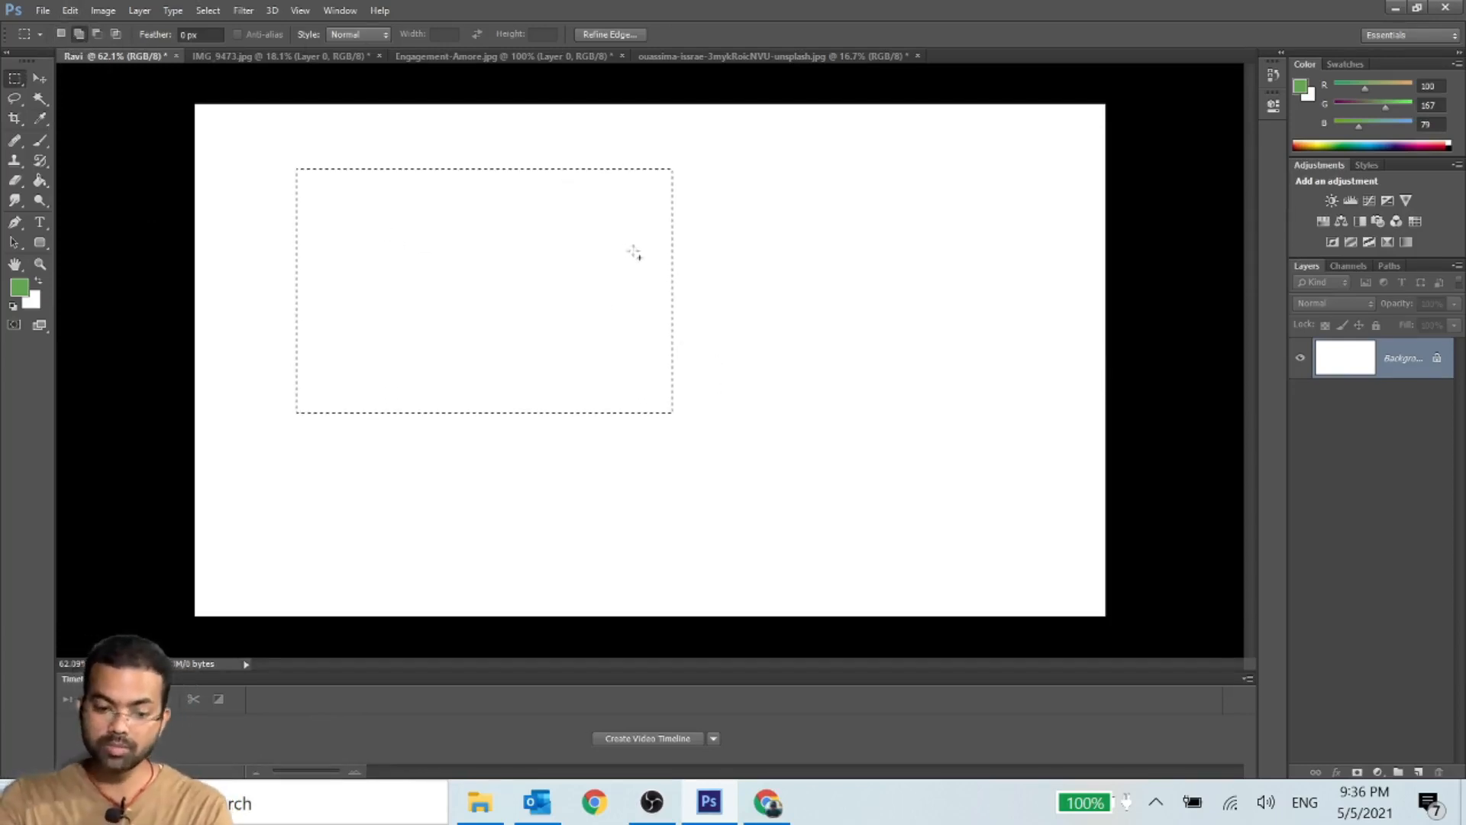
# - Switch to the unsplash photo of the hand-held Orb card, undo the removal of the card area and deselect
pyautogui.click(467, 56)
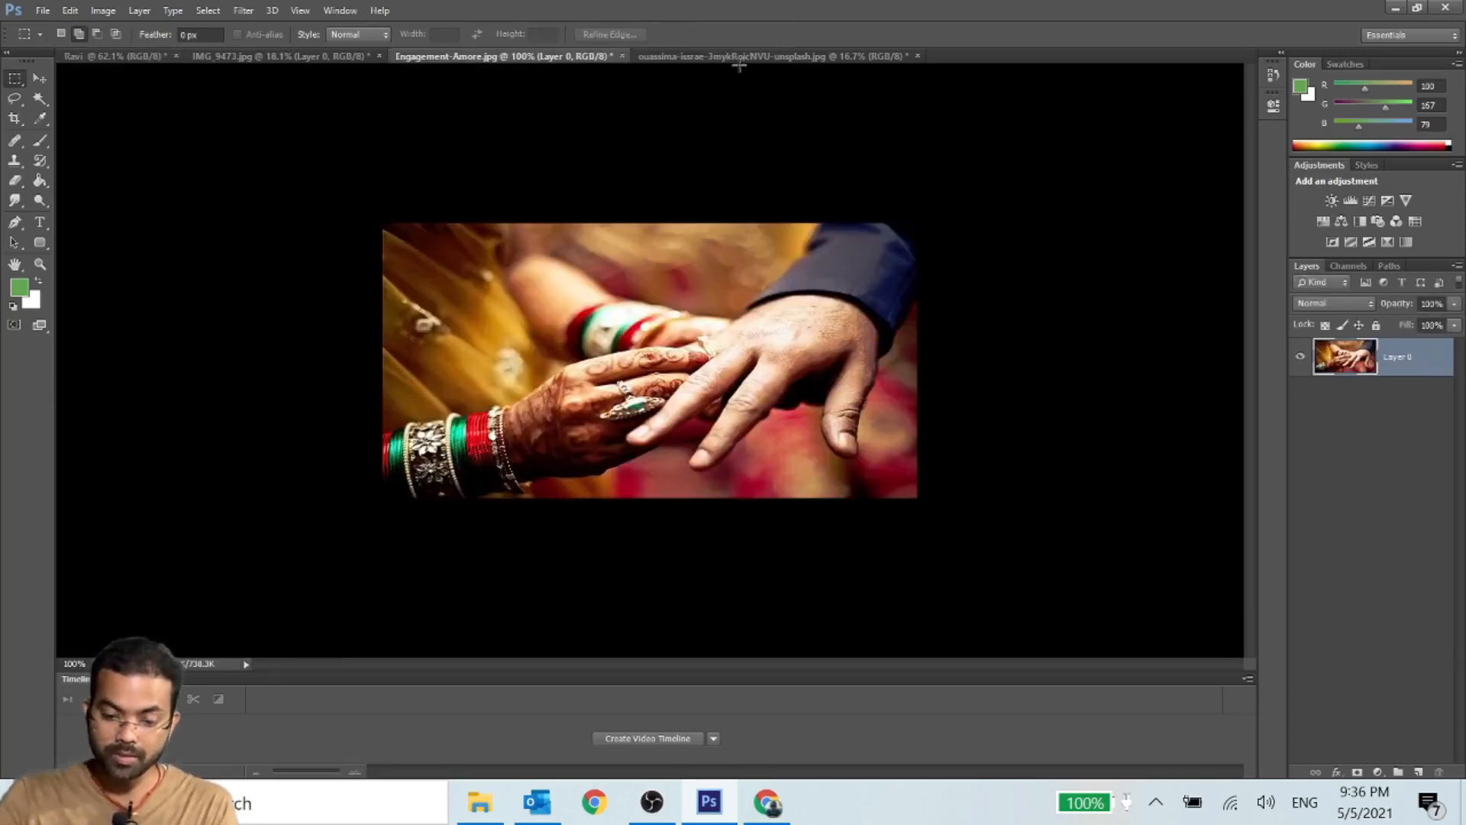
pyautogui.click(747, 58)
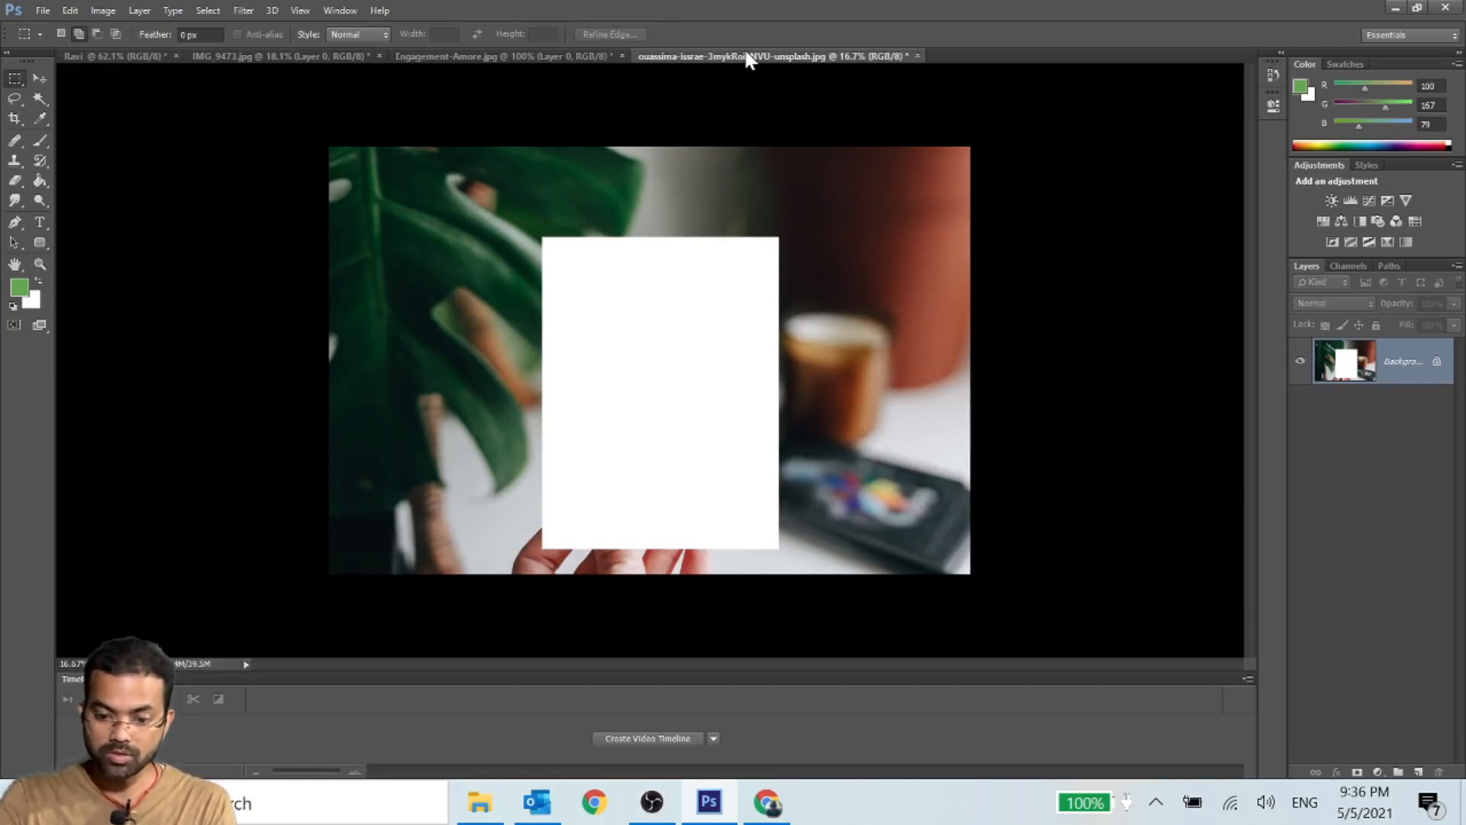
pyautogui.hotkey('ctrl', 'z')
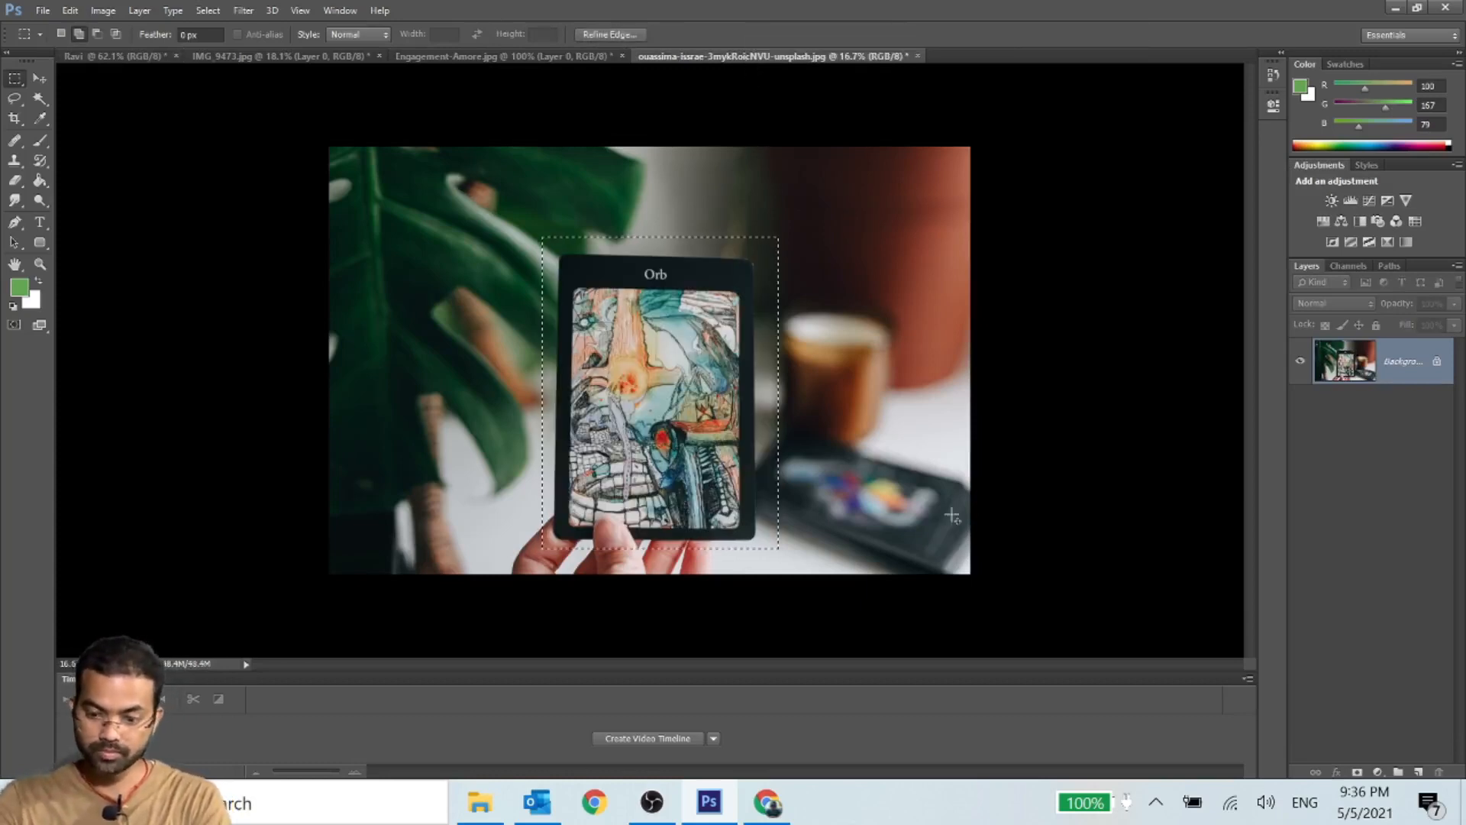
pyautogui.click(39, 78)
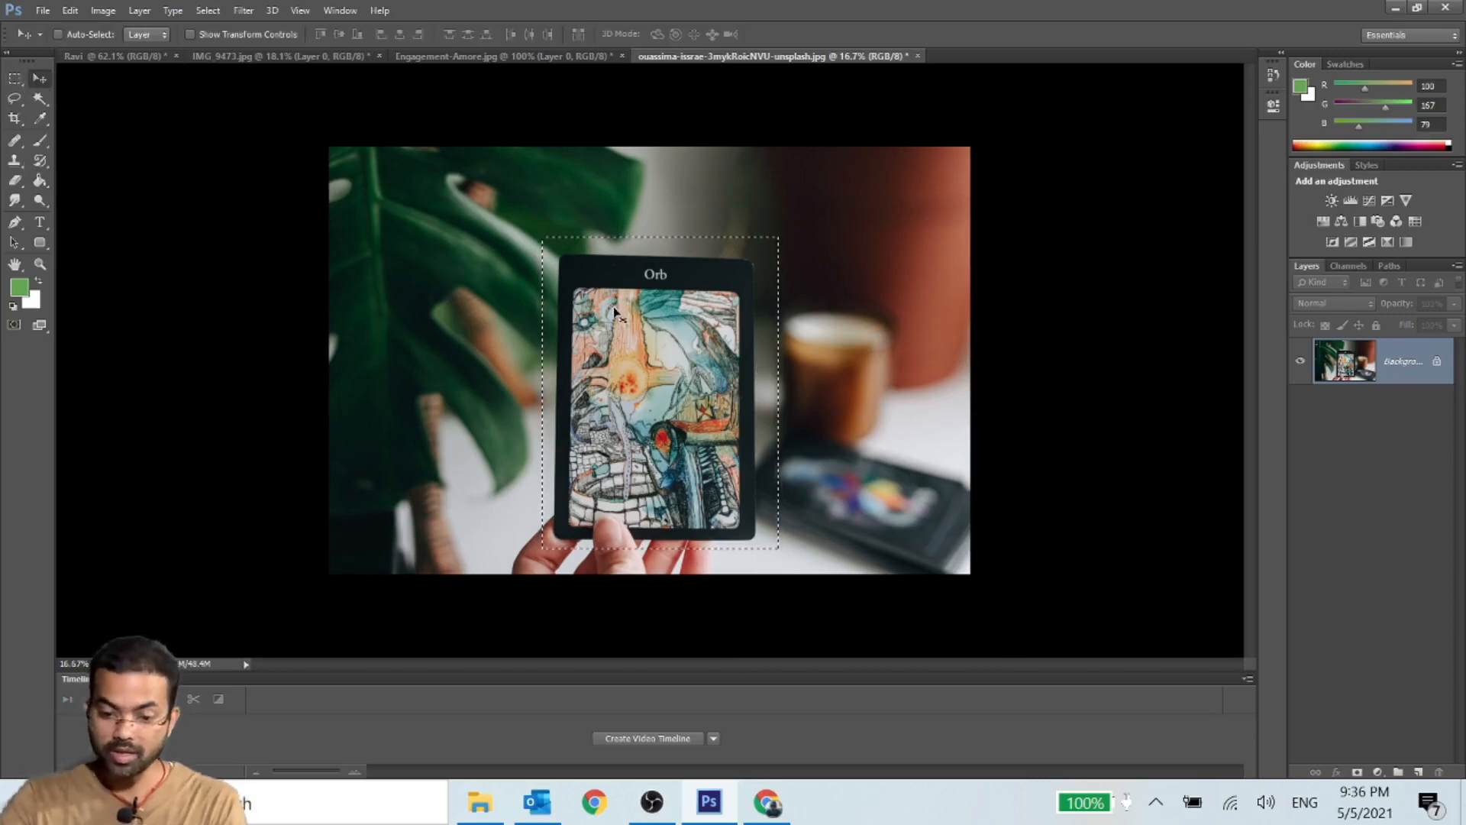
pyautogui.hotkey('ctrl', 'd')
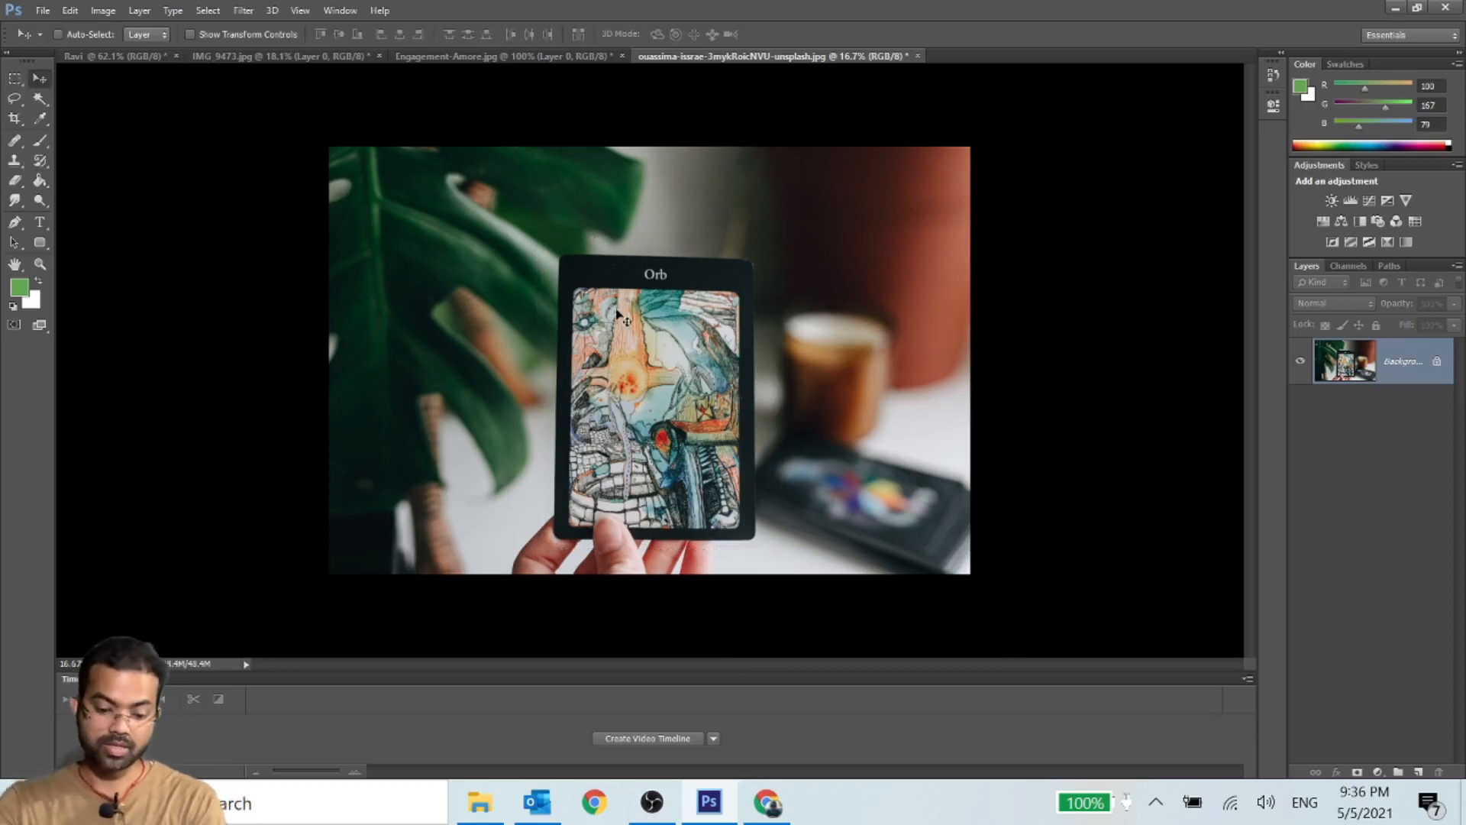
# - Select the Orb card with a rectangular marquee and add two overlapping rectangles covering the cup and phone beside it
pyautogui.click(14, 78)
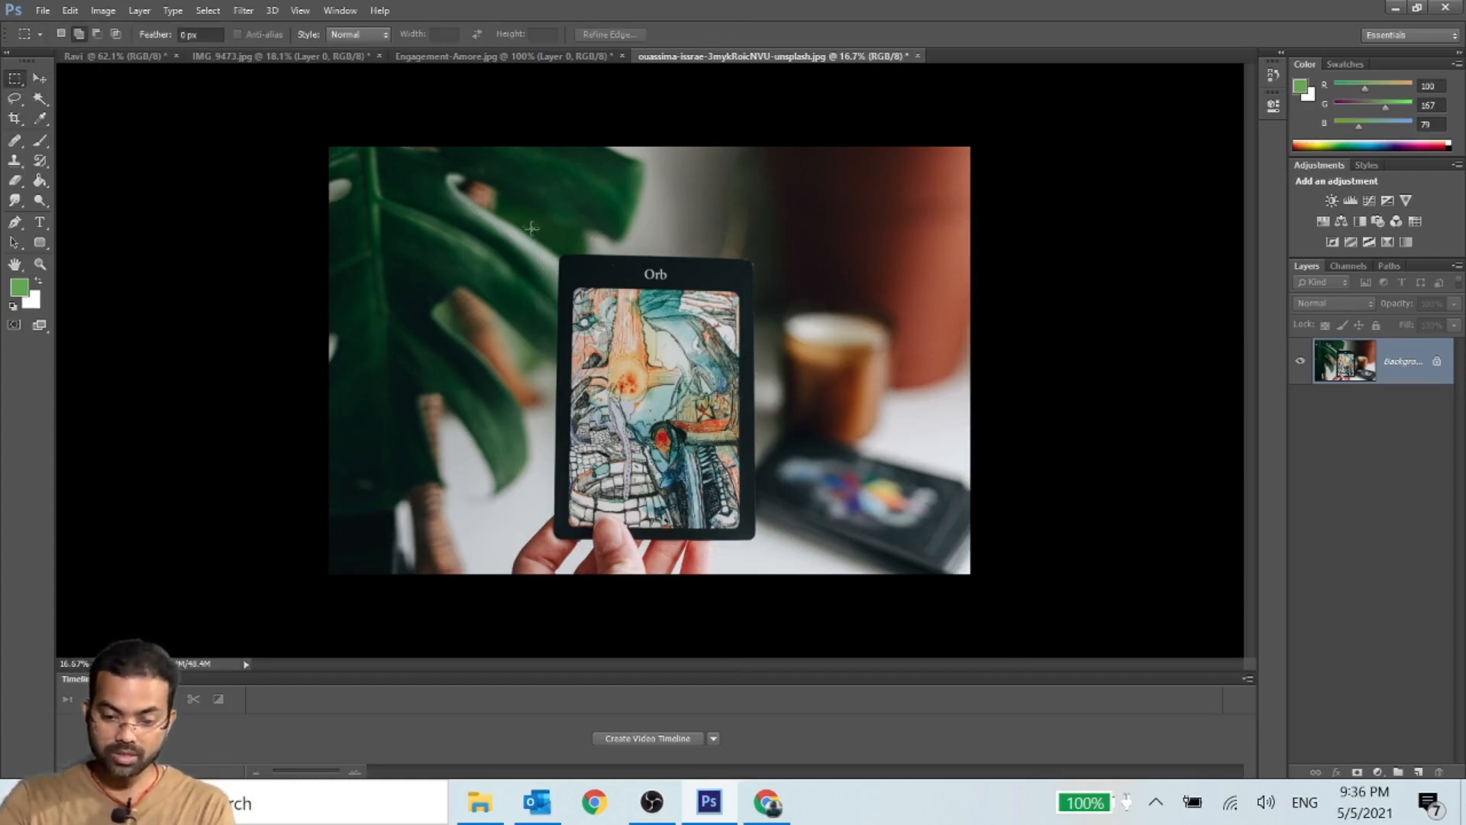
pyautogui.moveTo(531, 228); pyautogui.dragTo(801, 555)
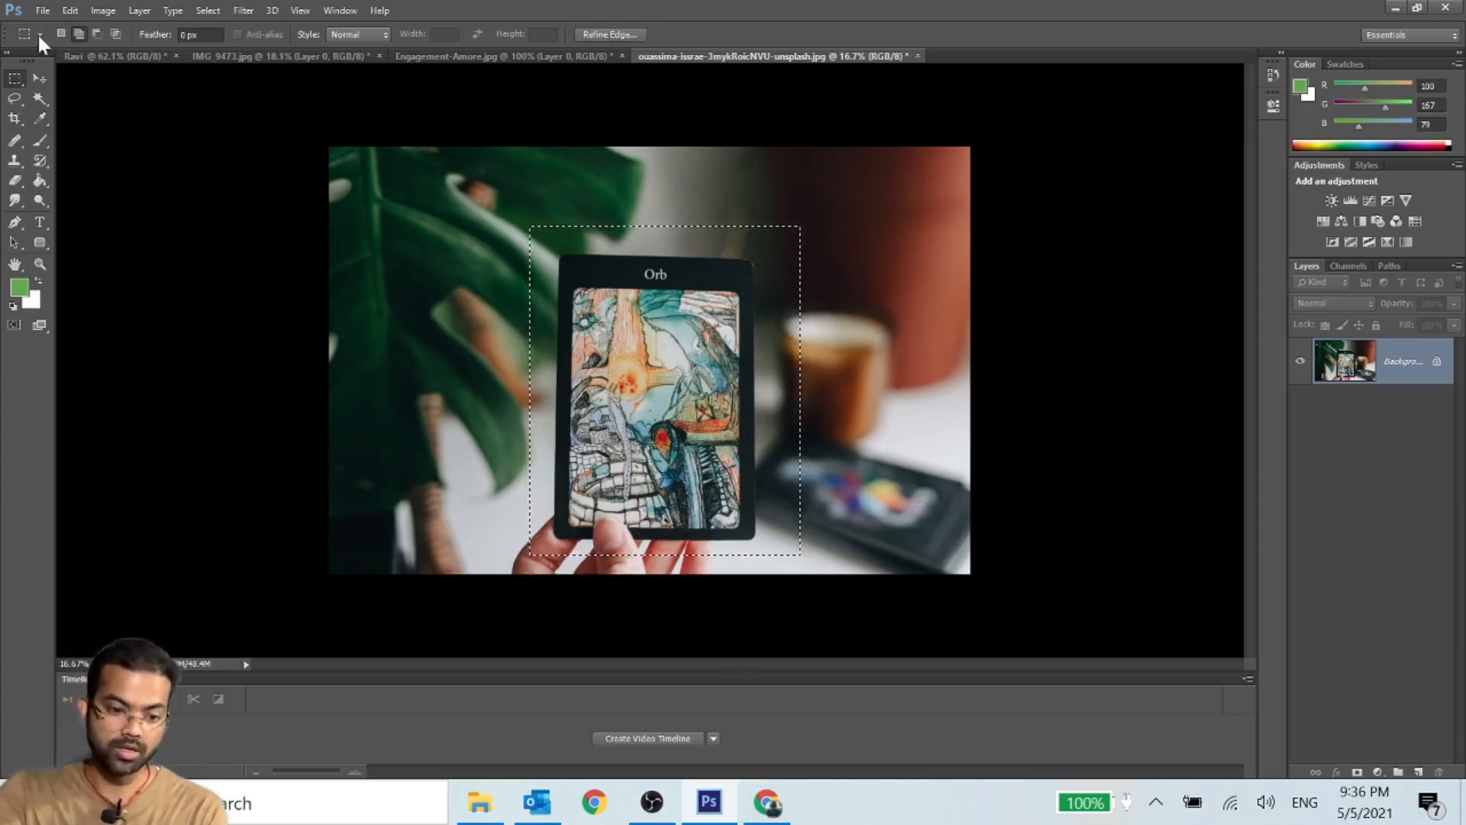
pyautogui.moveTo(777, 221); pyautogui.dragTo(965, 584)
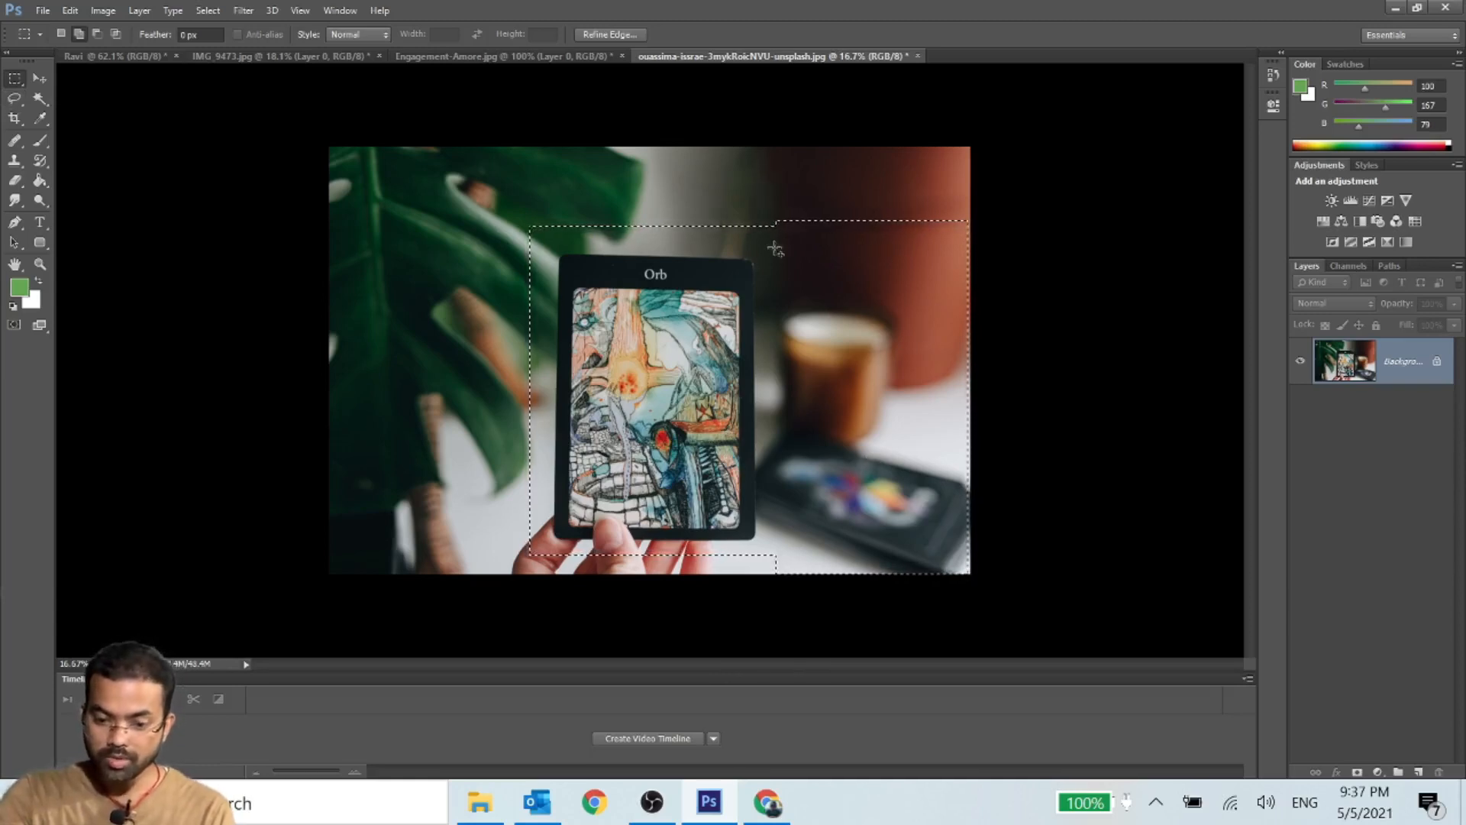
pyautogui.moveTo(777, 167); pyautogui.dragTo(1010, 603)
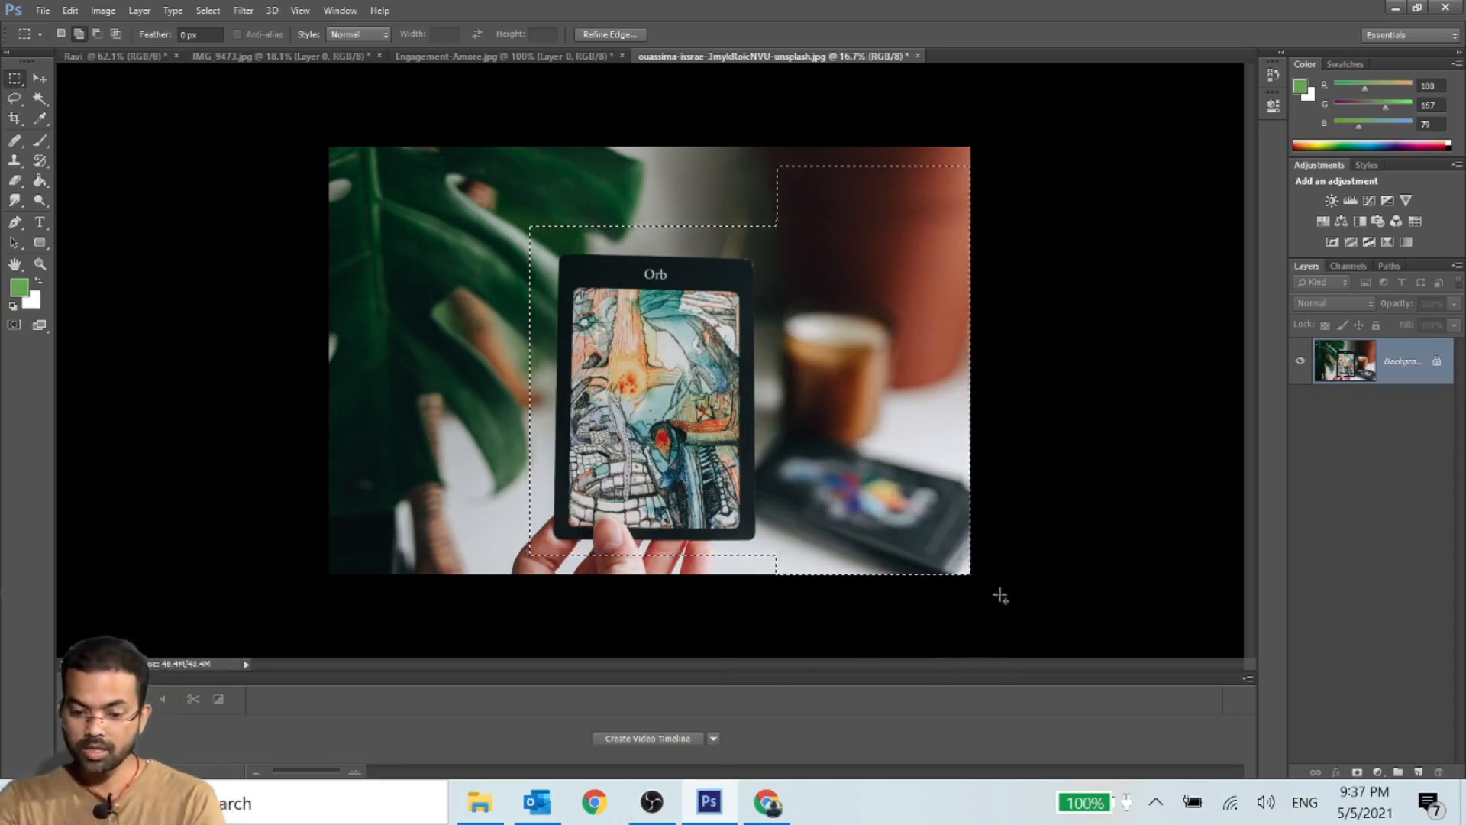
# - In Subtract from Selection mode, remove the cup side and then the whole remaining card area from the marquee selection
pyautogui.click(97, 35)
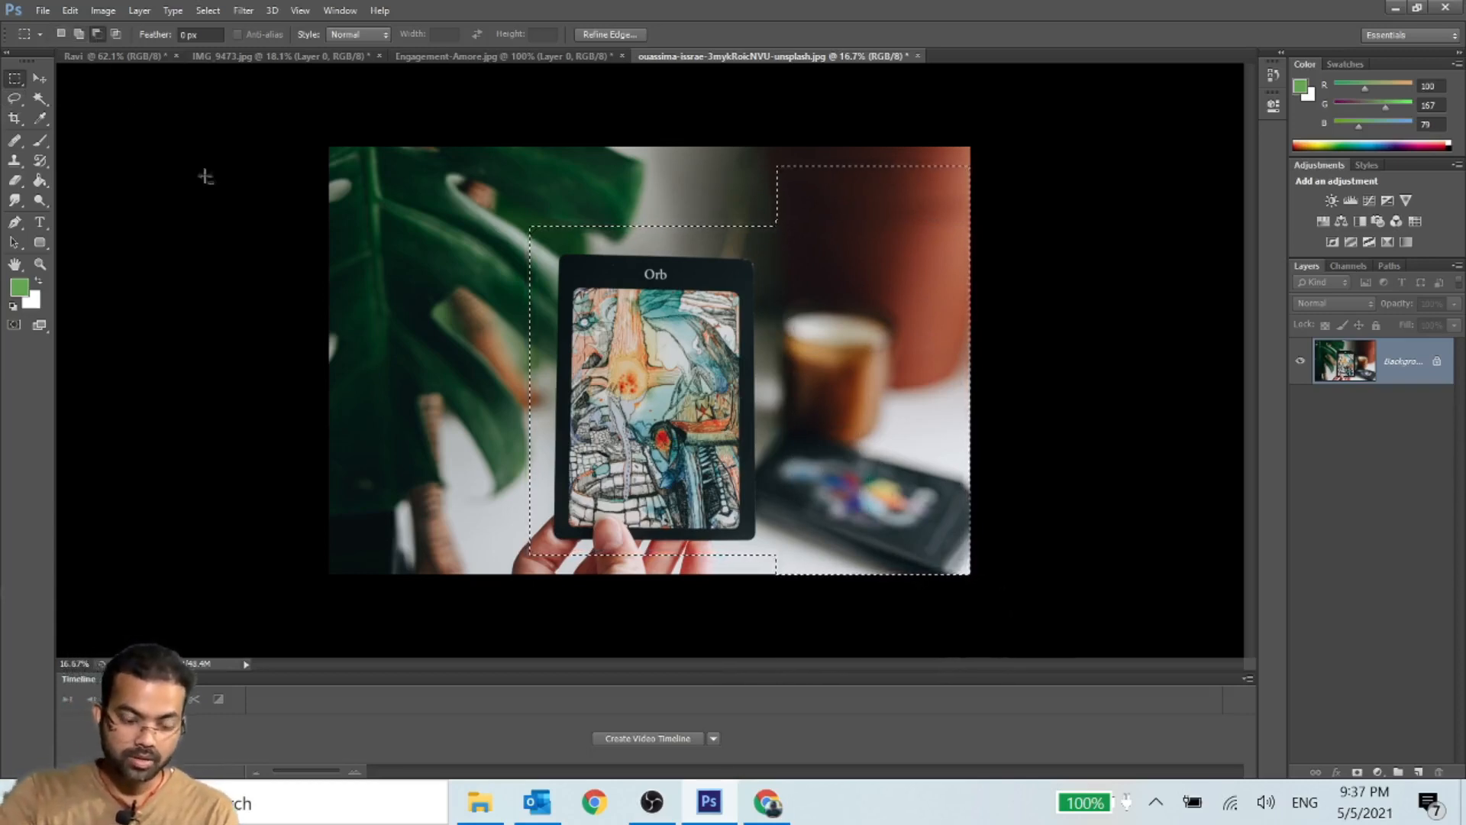
pyautogui.moveTo(729, 148); pyautogui.dragTo(995, 586)
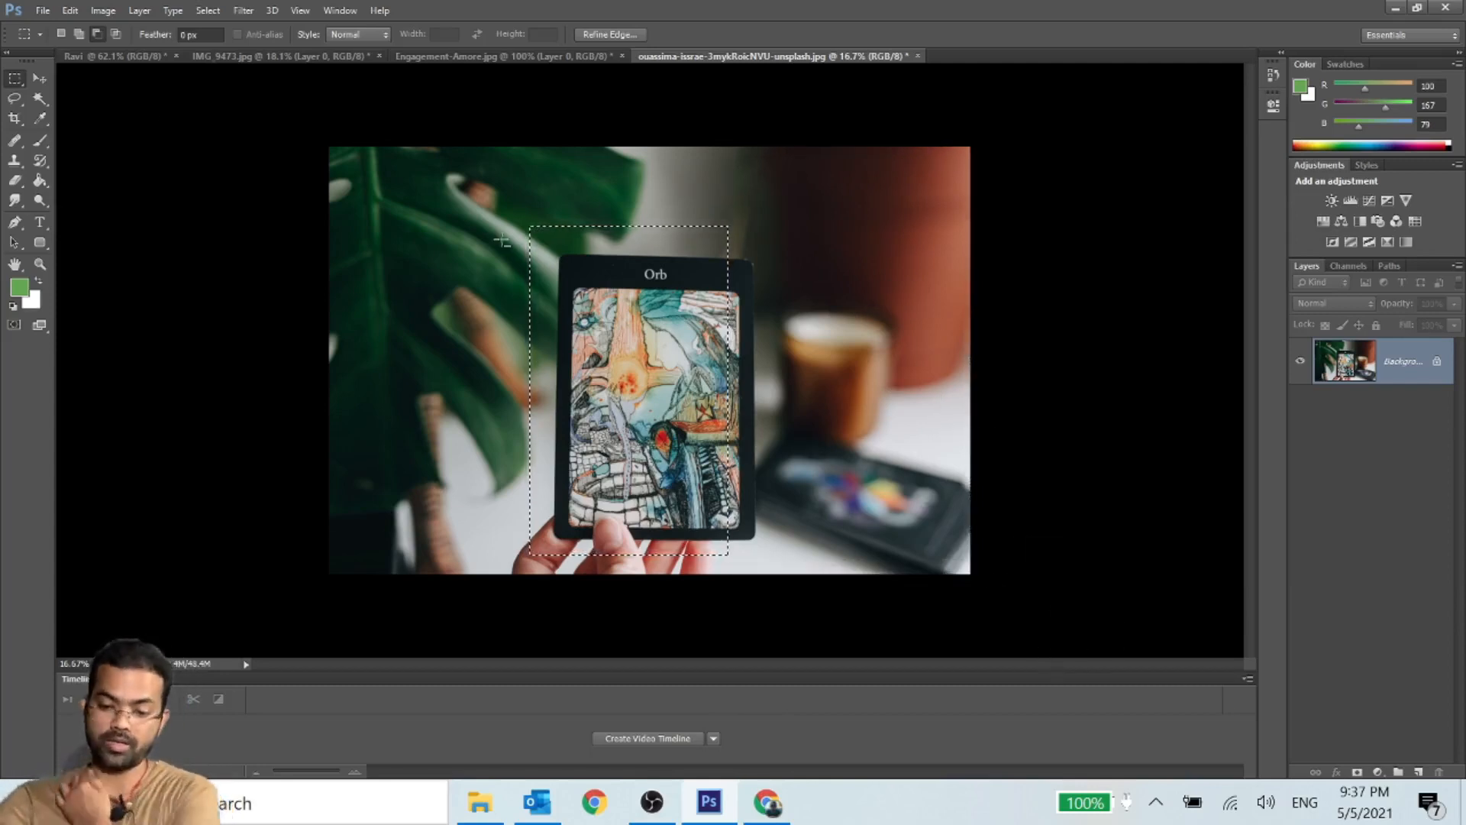
pyautogui.click(97, 35)
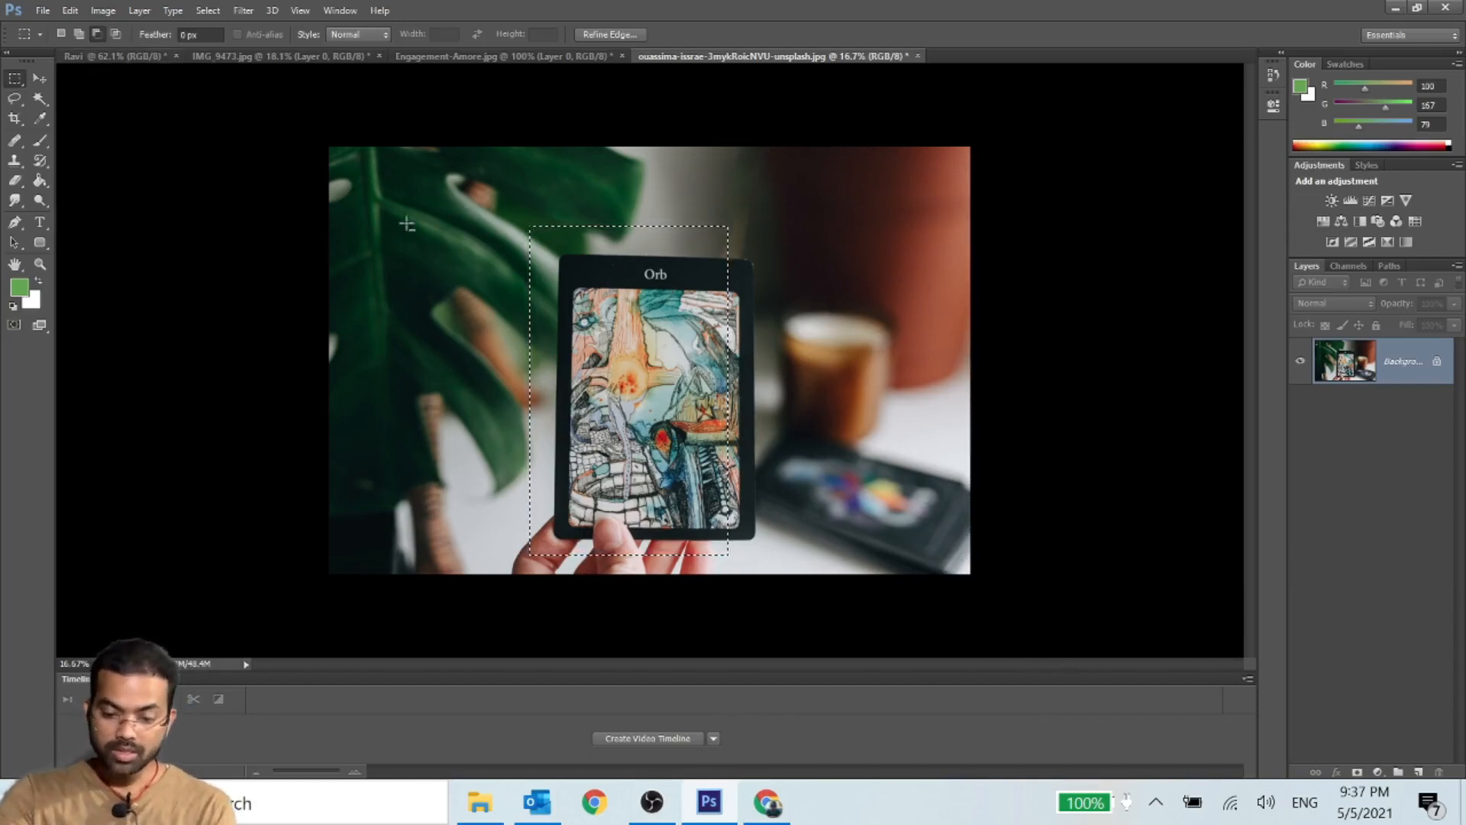
pyautogui.moveTo(443, 171); pyautogui.dragTo(896, 562)
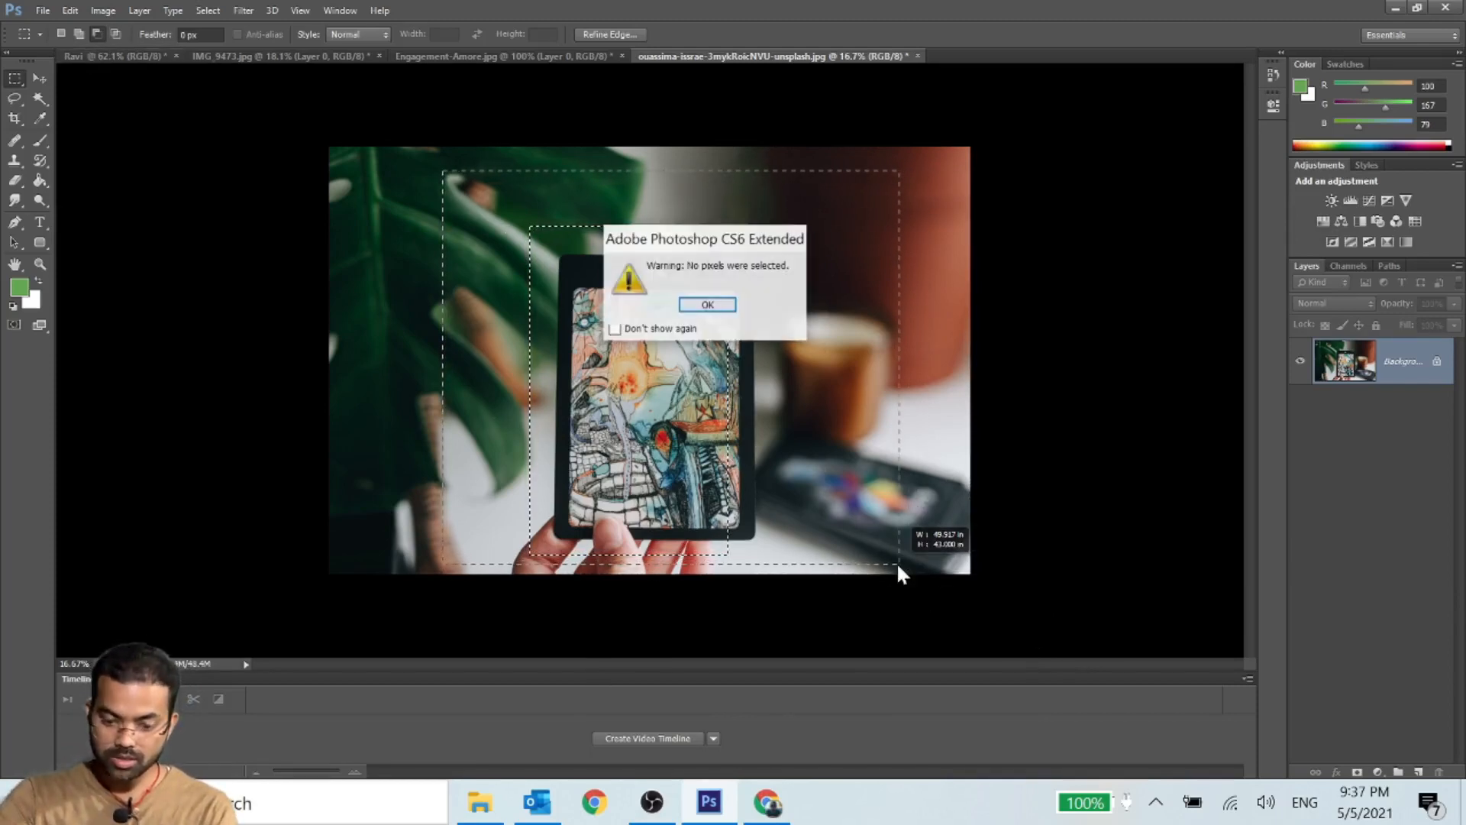
pyautogui.click(704, 304)
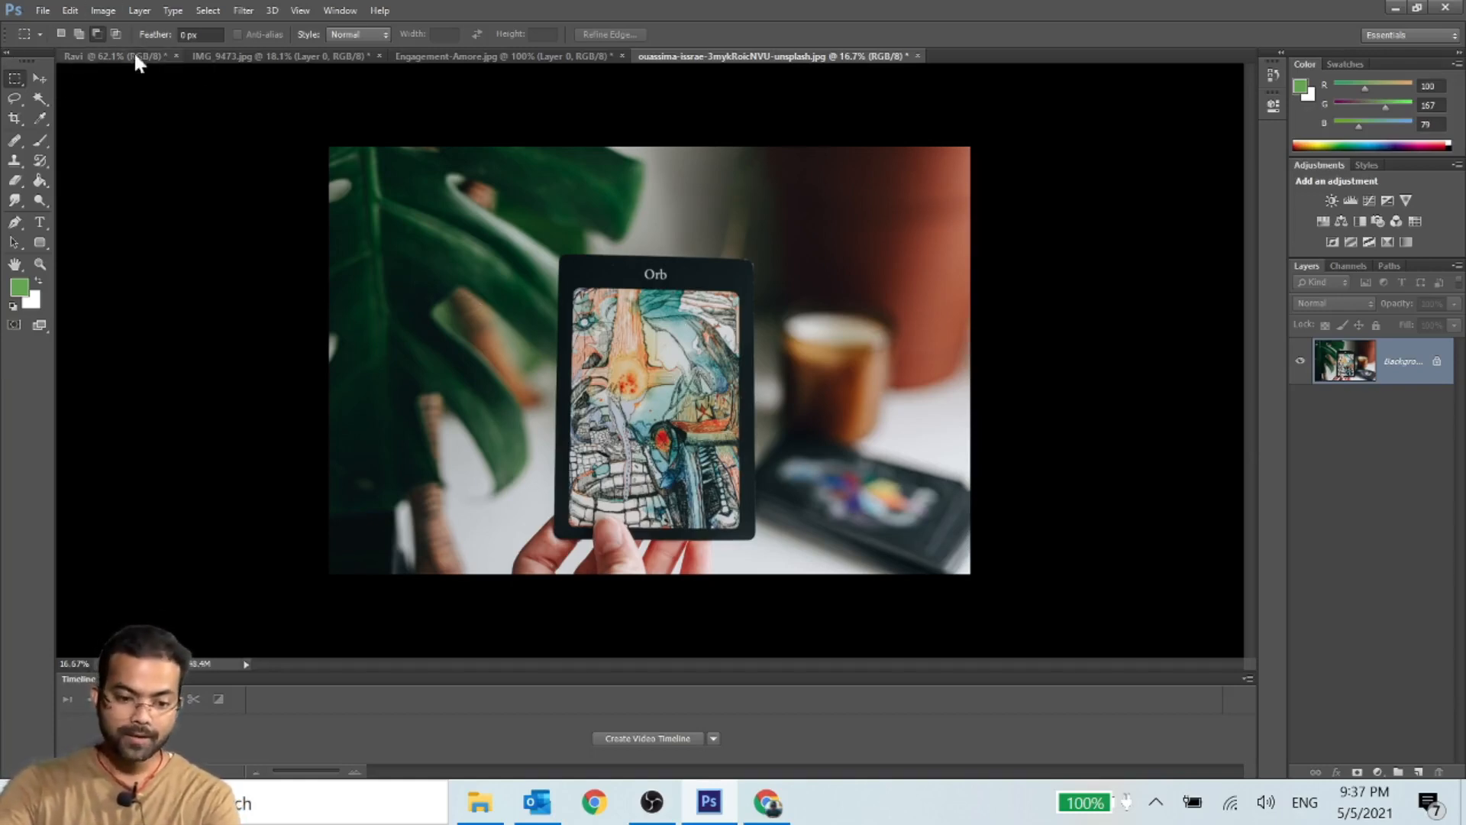
# - Draw a new marquee over the card and cup, intersect it with a rectangle covering the leaf and card, and clear the selection
pyautogui.click(117, 34)
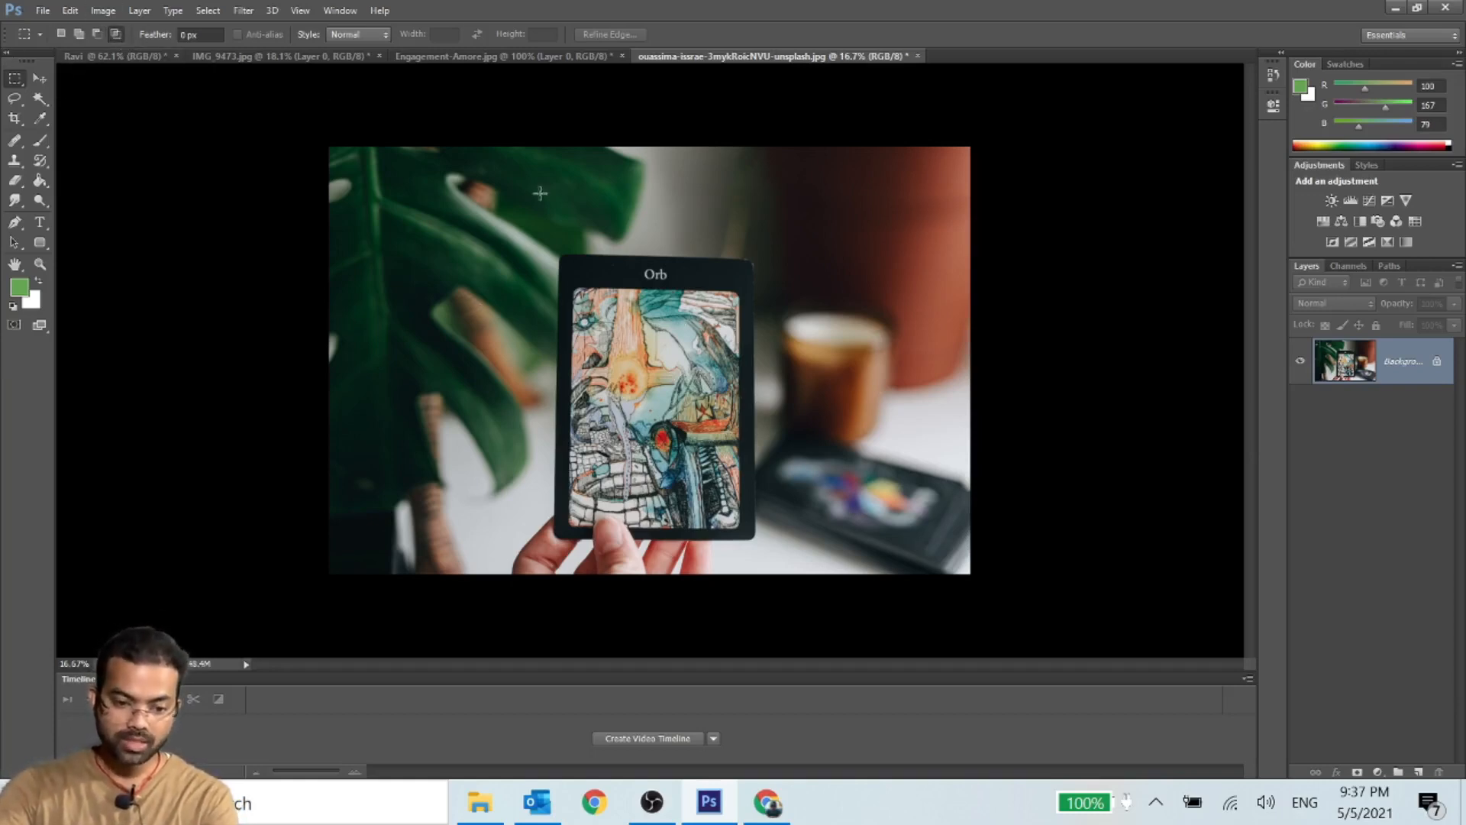
pyautogui.click(61, 34)
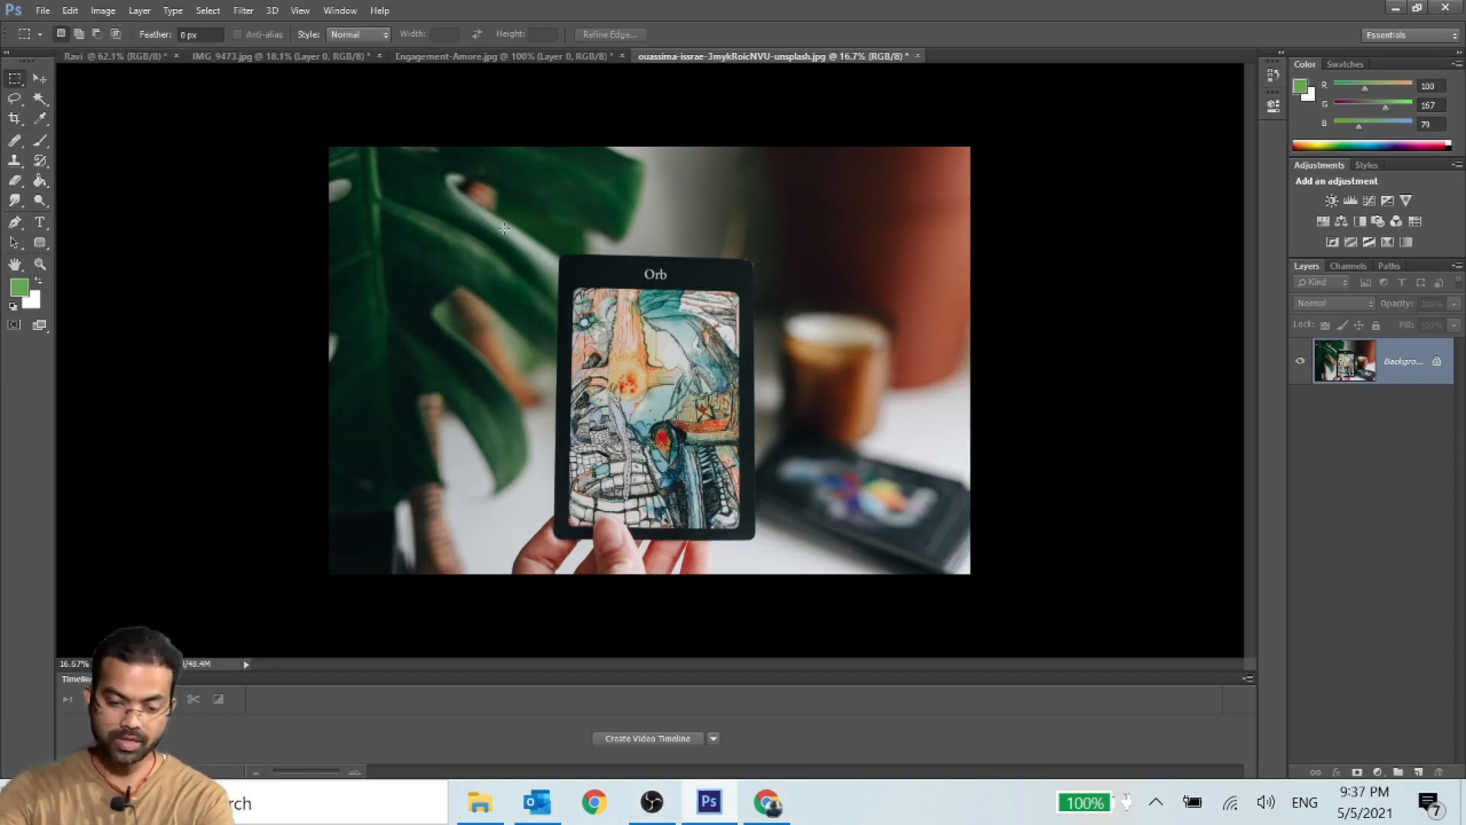
pyautogui.moveTo(535, 229); pyautogui.dragTo(964, 551)
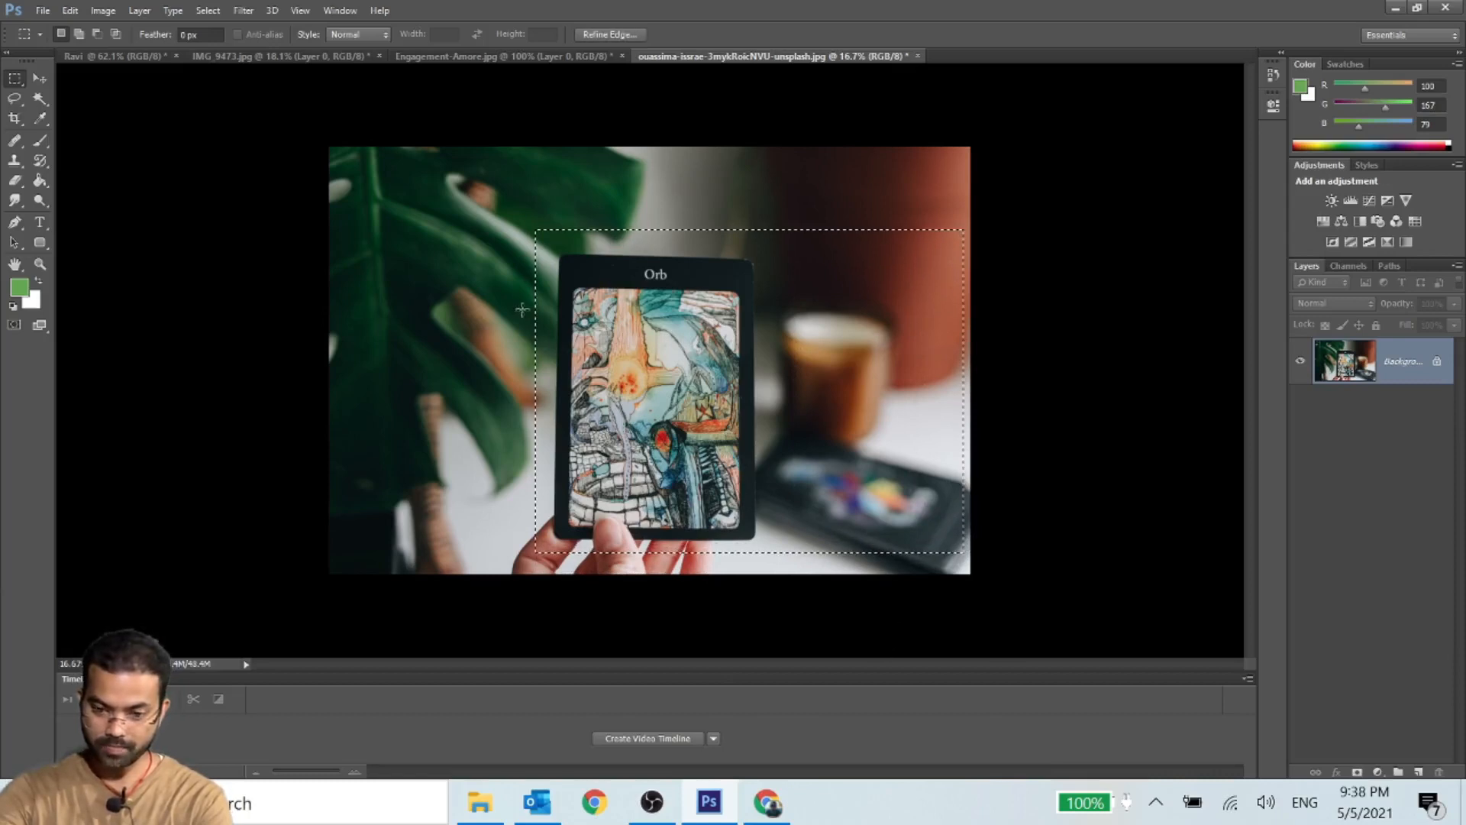
pyautogui.click(116, 33)
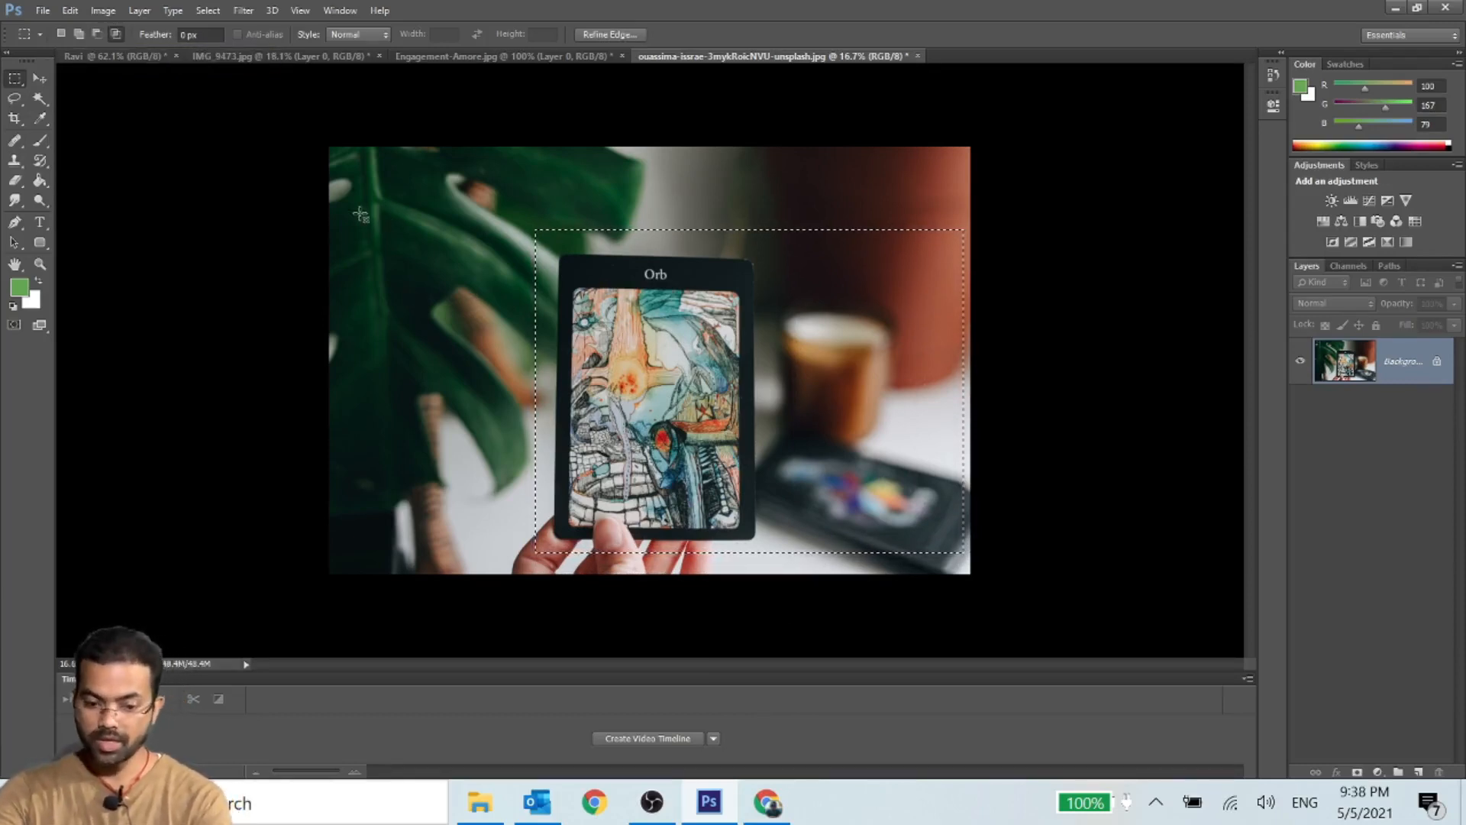
pyautogui.moveTo(352, 208); pyautogui.dragTo(789, 569)
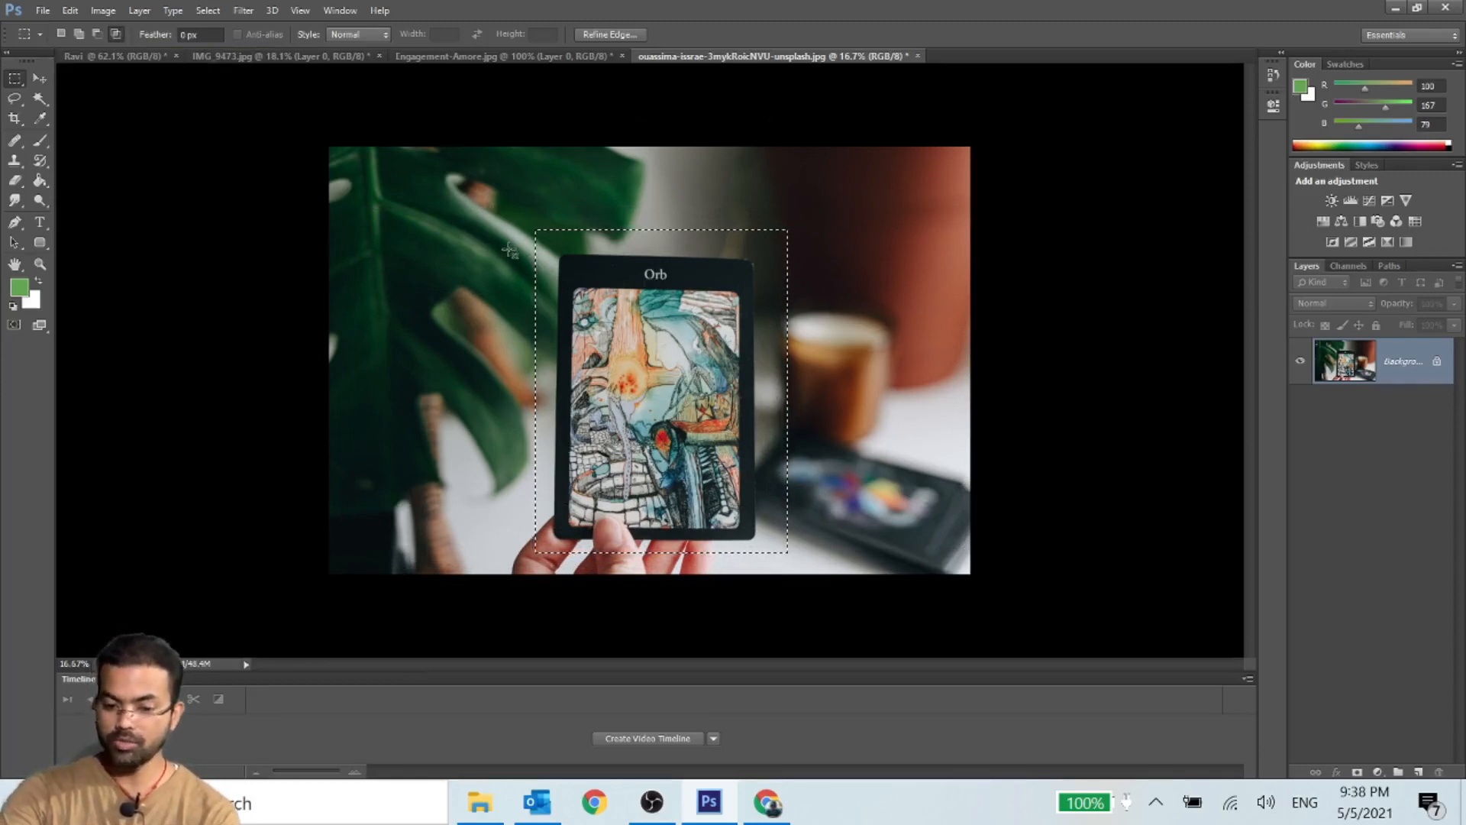
pyautogui.click(728, 305)
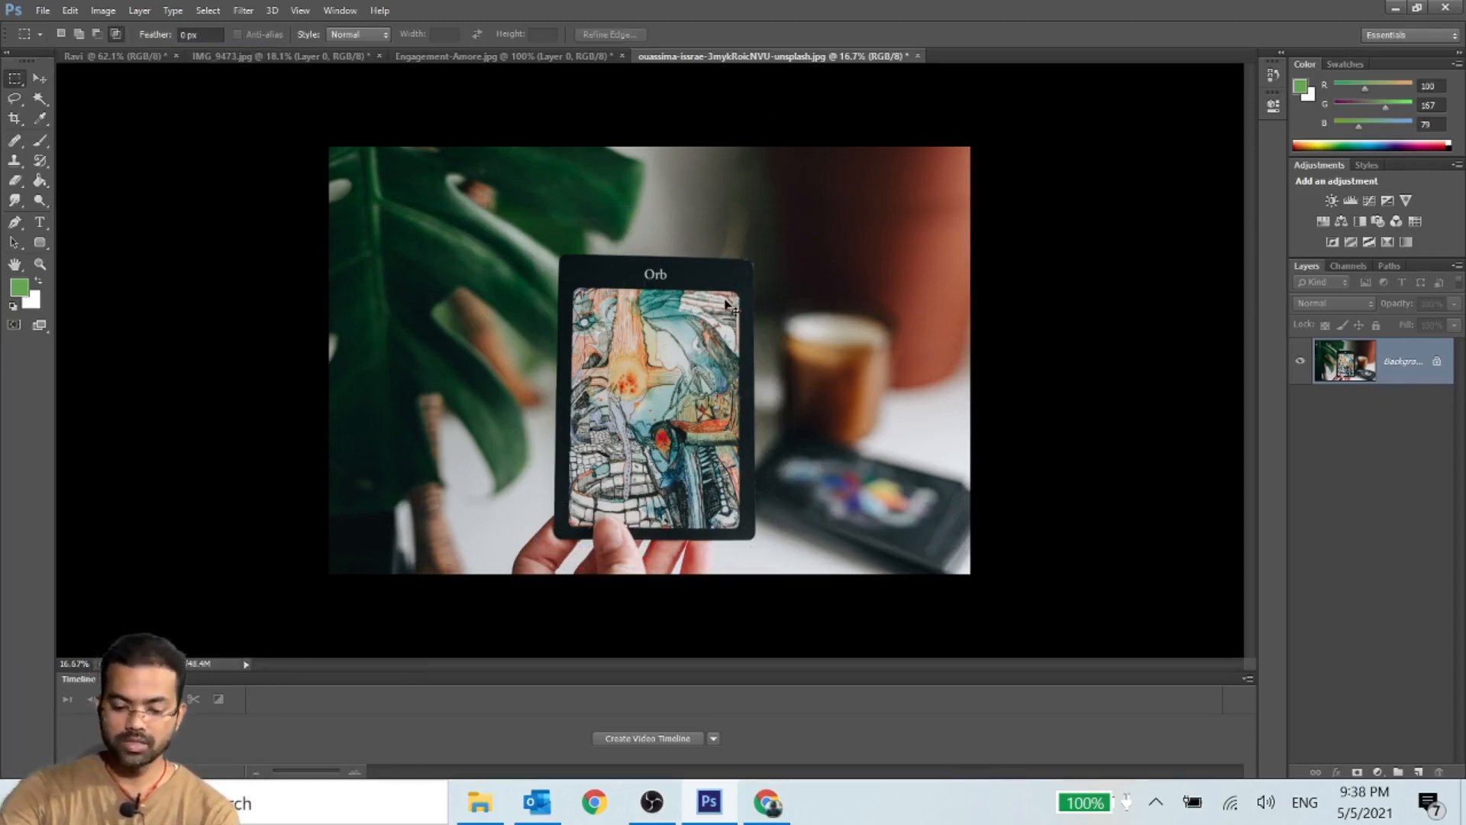
# - Select from the photo's upper-left corner to the card's lower-right corner, intersect it with a rectangle around the Orb card, and clear the selection
pyautogui.click(60, 34)
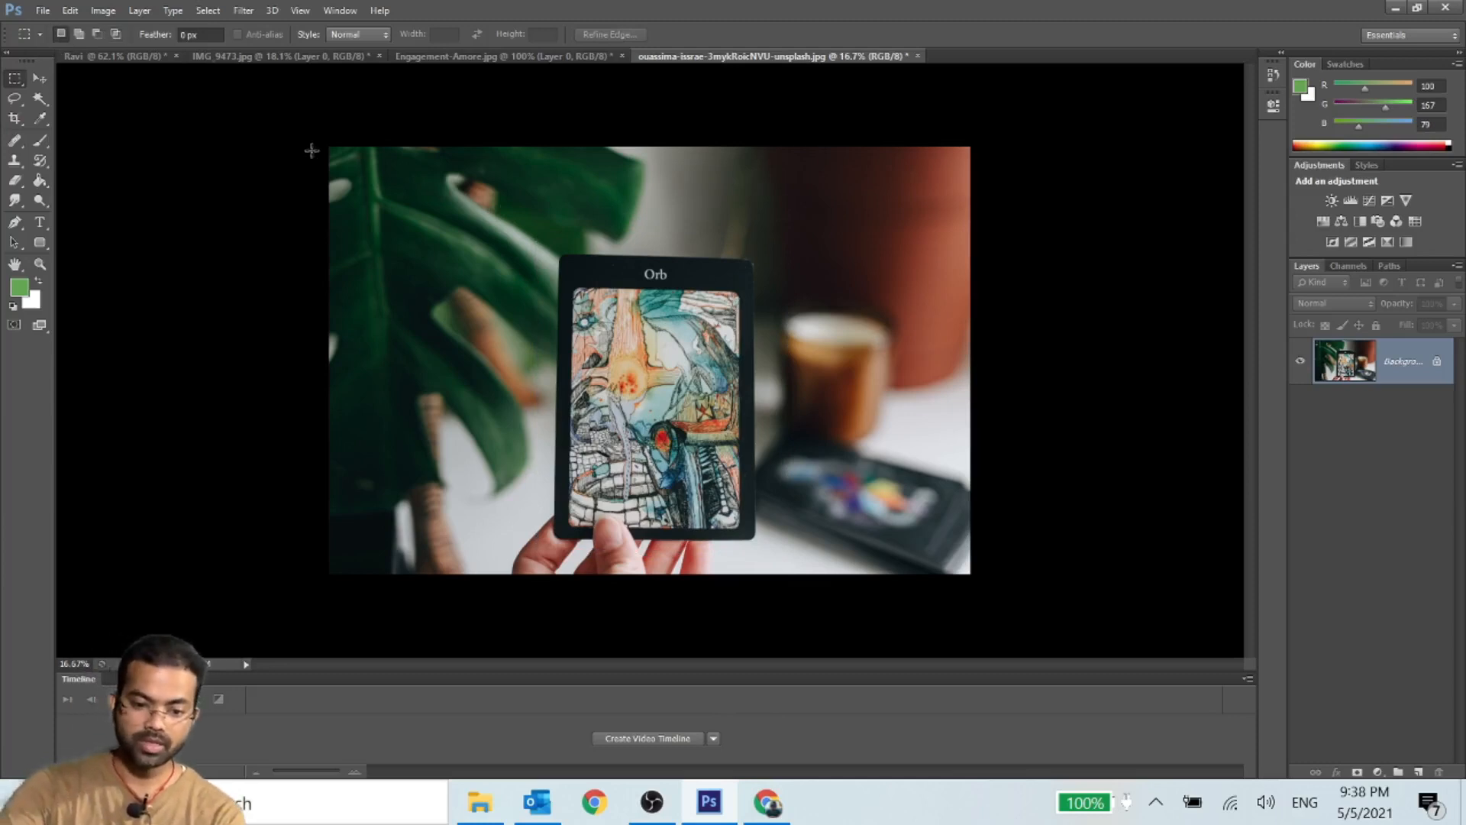
pyautogui.moveTo(329, 147); pyautogui.dragTo(765, 443)
pyautogui.moveTo(762, 551)
pyautogui.mouseDown()
pyautogui.moveTo(761, 531)
pyautogui.moveTo(762, 546)
pyautogui.mouseUp()
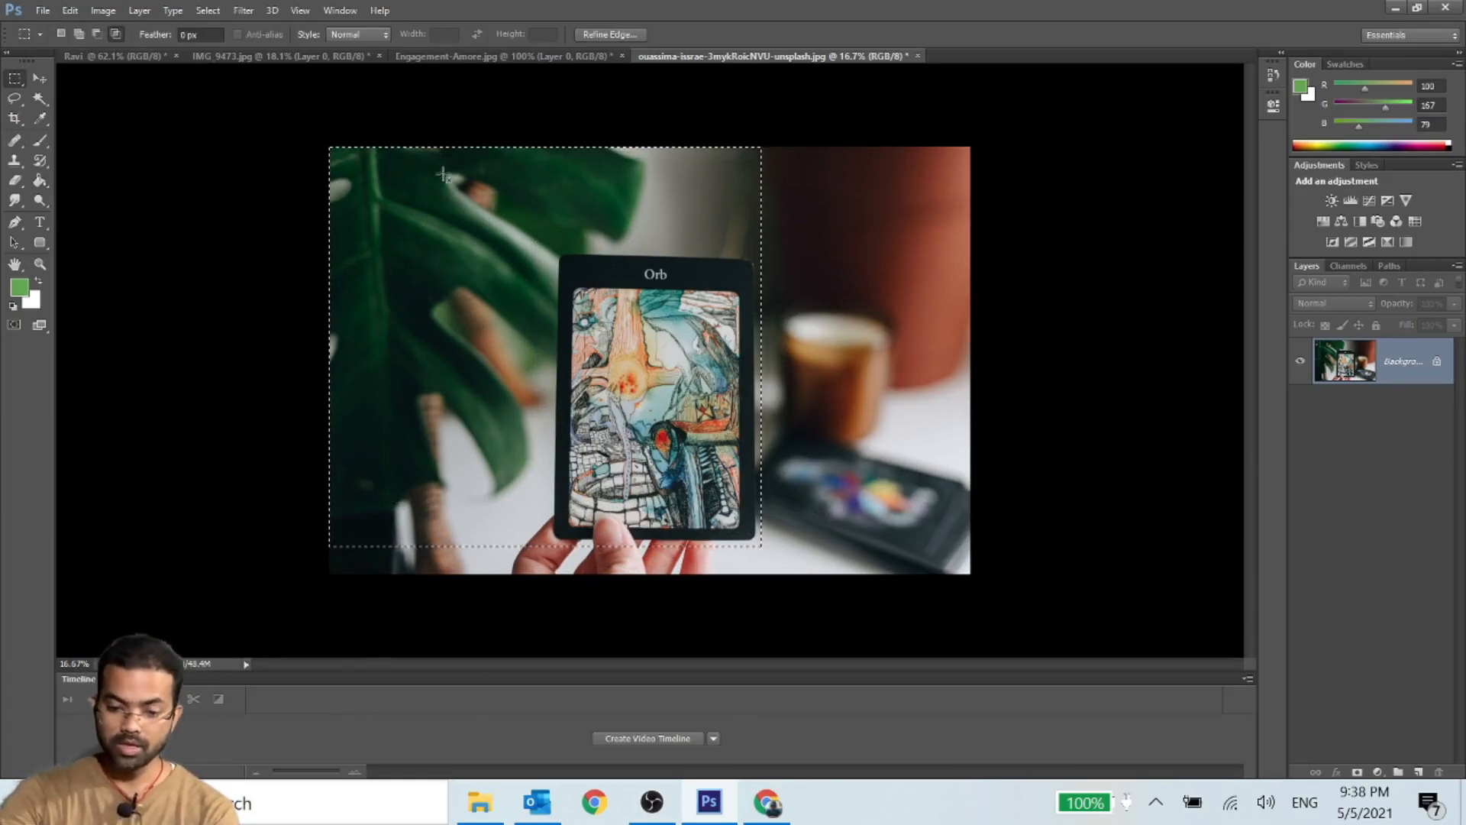
pyautogui.moveTo(553, 249); pyautogui.dragTo(806, 550)
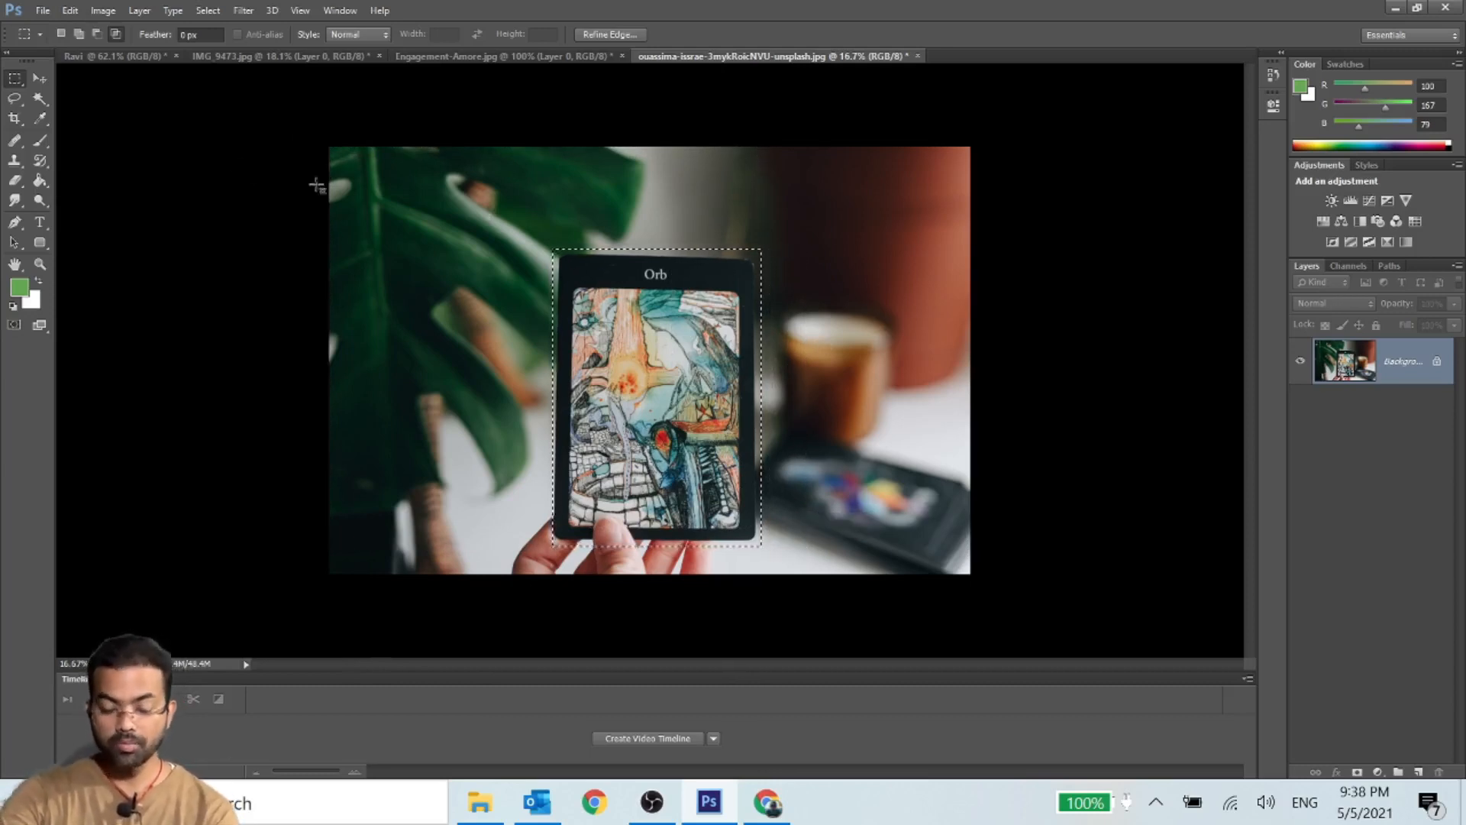
pyautogui.click(664, 348)
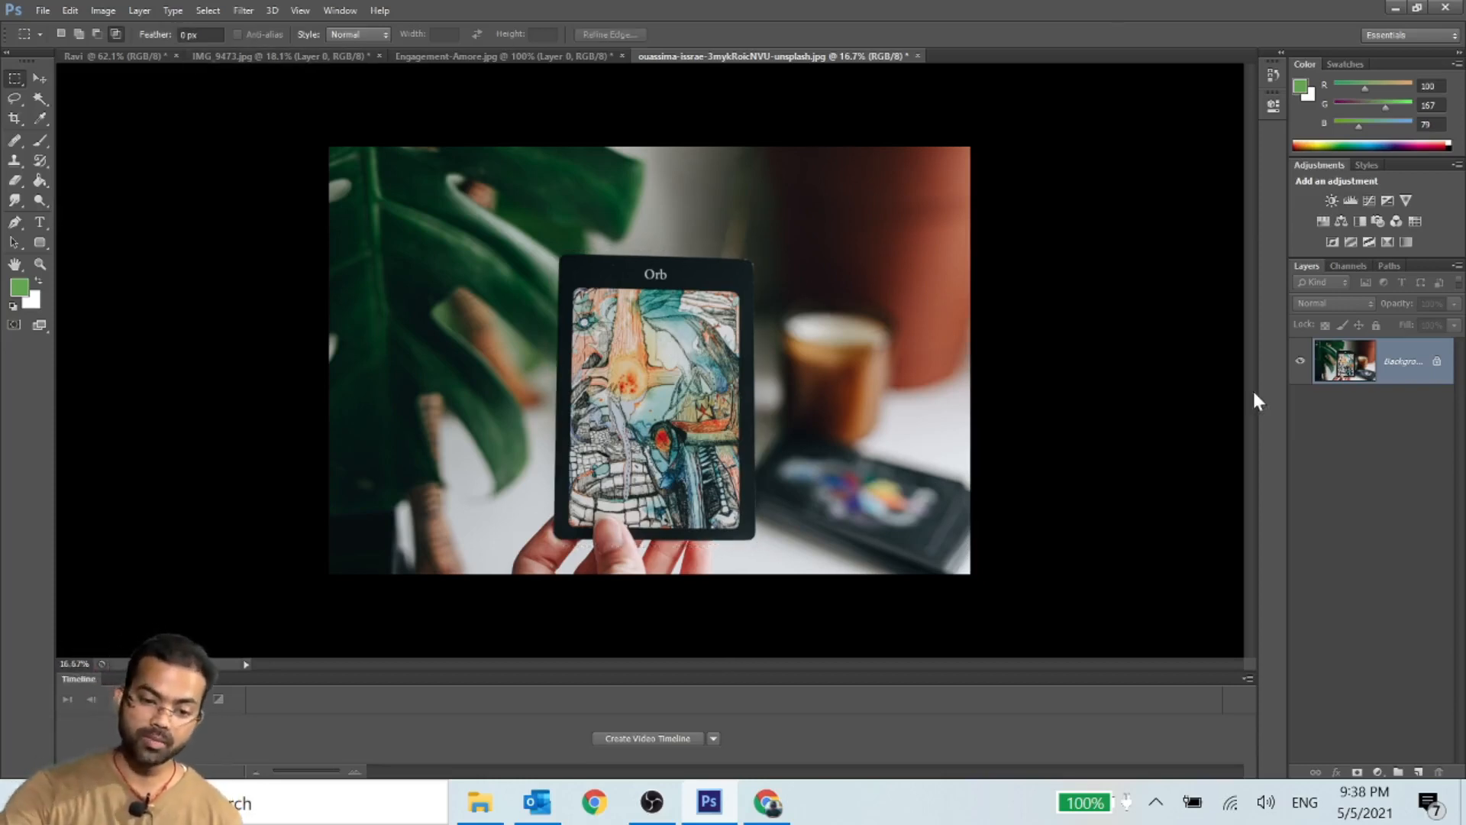
# - Select the card and cup area, intersect it with a rectangle over the cup, and add a rectangle covering the Orb card
pyautogui.moveTo(446, 215); pyautogui.dragTo(872, 544)
pyautogui.moveTo(715, 169); pyautogui.dragTo(941, 573)
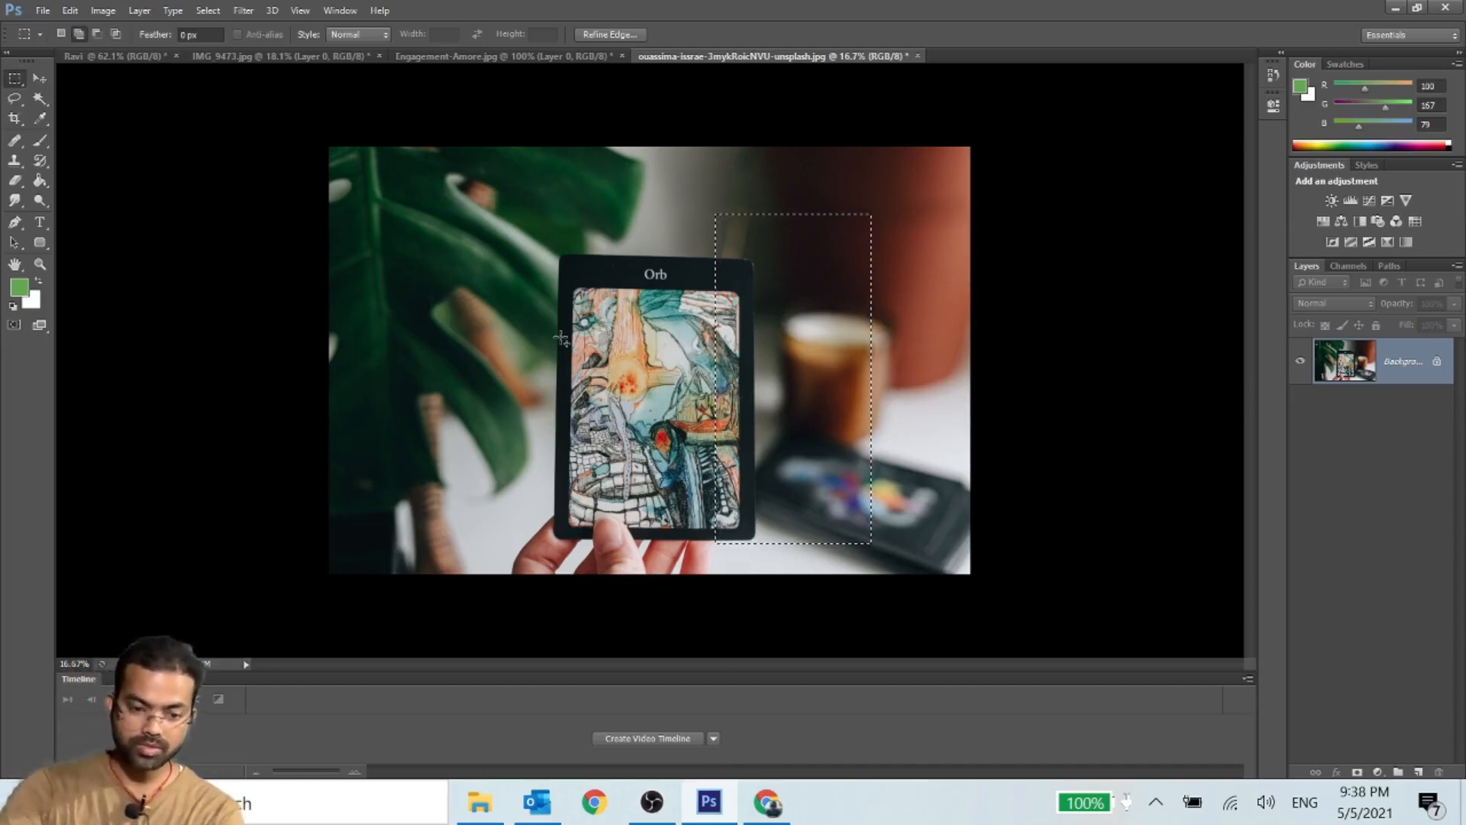
pyautogui.moveTo(471, 223); pyautogui.dragTo(790, 523)
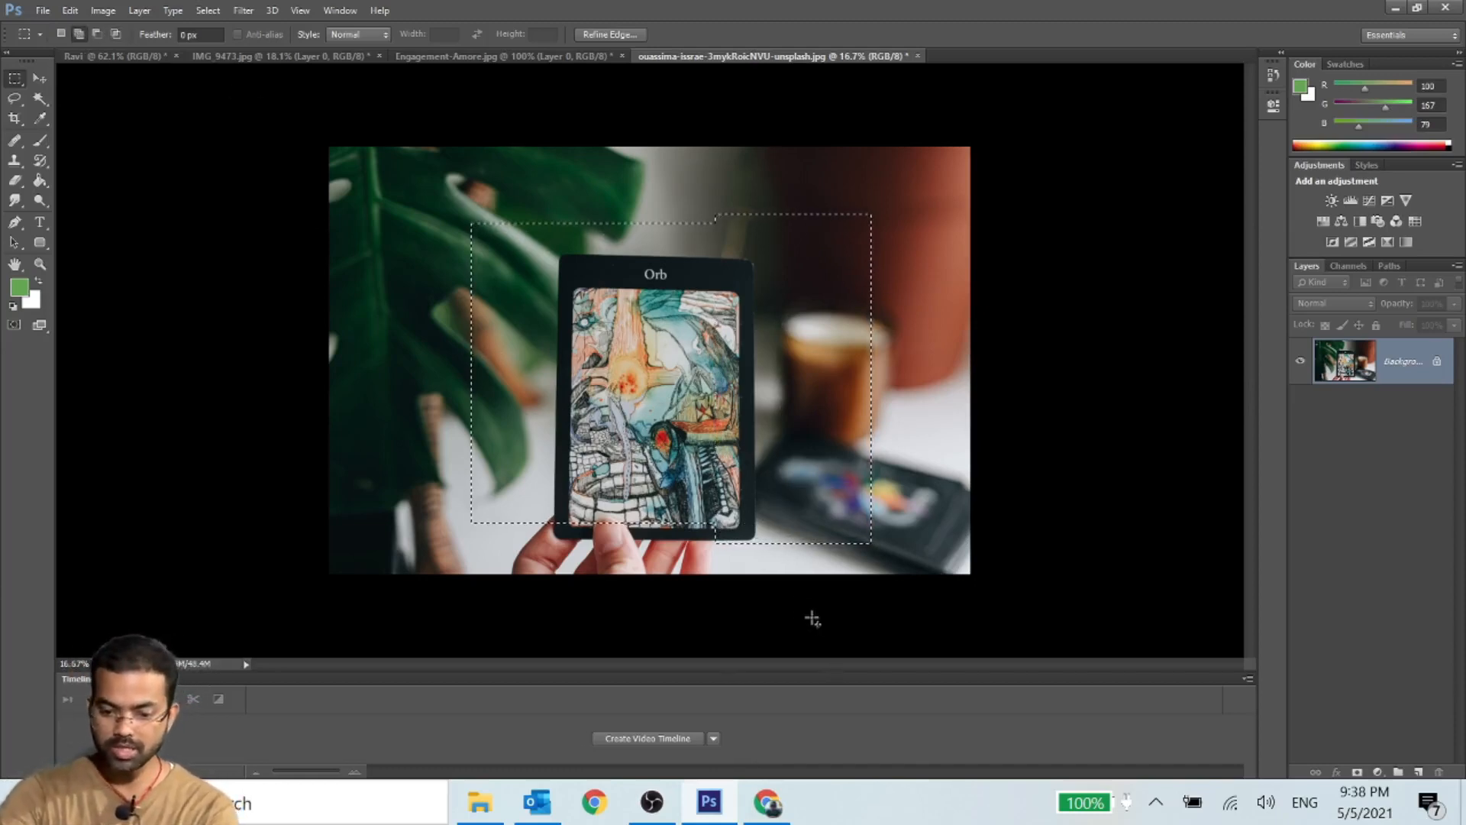
# - Subtract a rectangle enclosing the entire combined selection in Subtract from Selection mode and dismiss the warning
pyautogui.click(97, 34)
pyautogui.moveTo(439, 168); pyautogui.dragTo(863, 570)
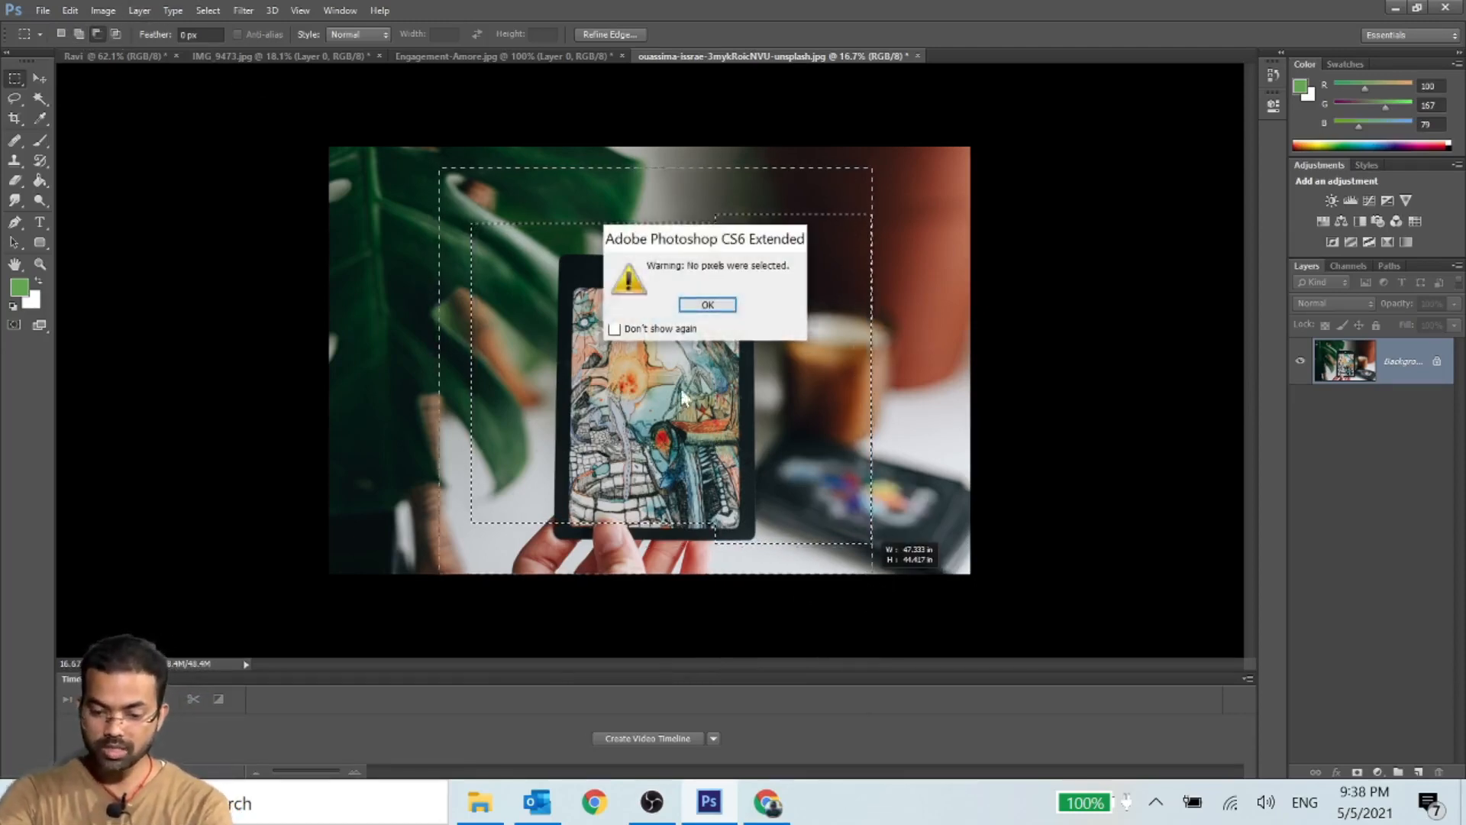
pyautogui.click(687, 306)
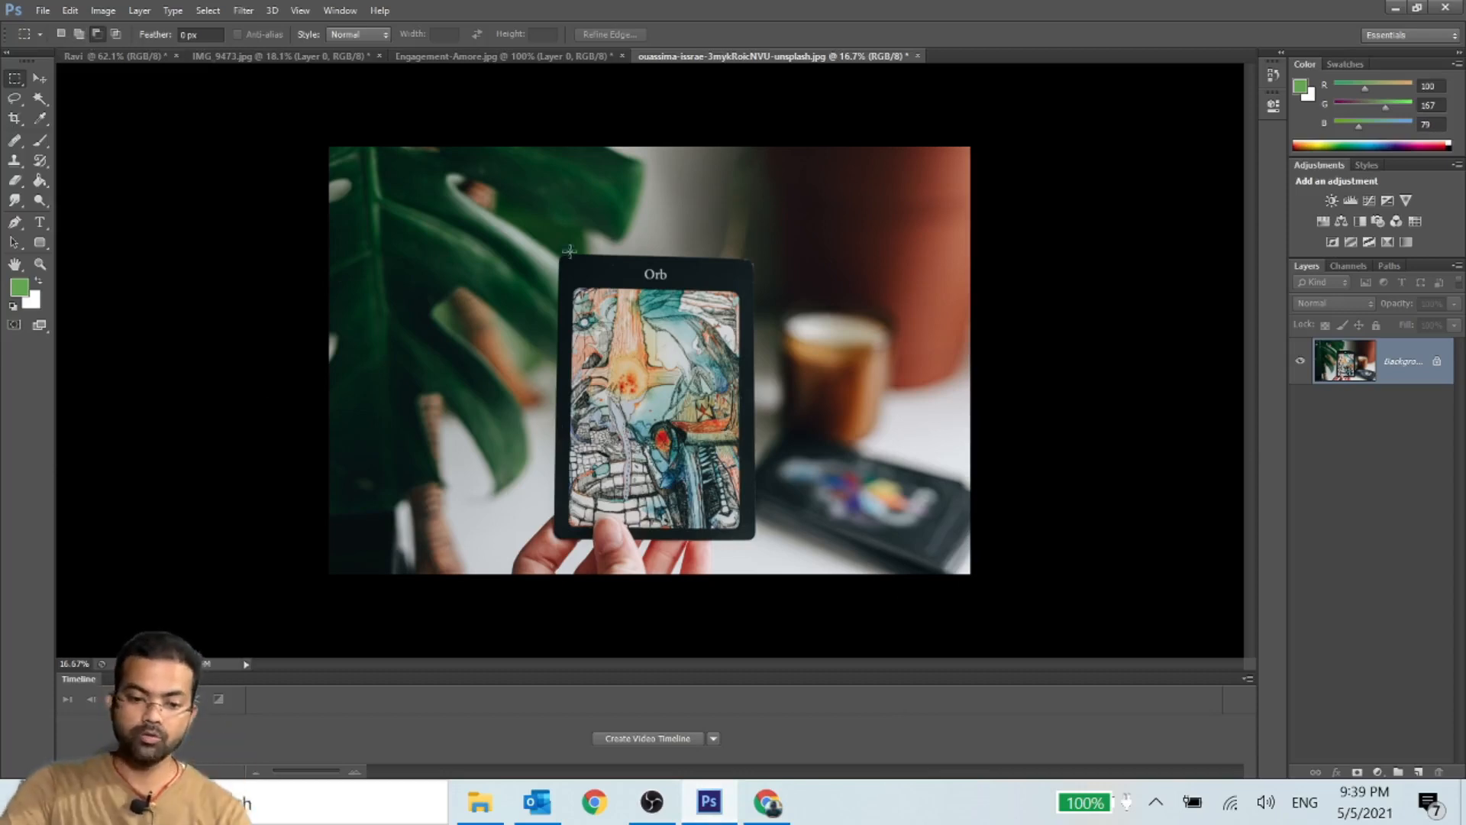
# - Draw a rectangular marquee around the Orb card and subtract its left part in Subtract from Selection mode
pyautogui.moveTo(534, 237); pyautogui.dragTo(746, 537)
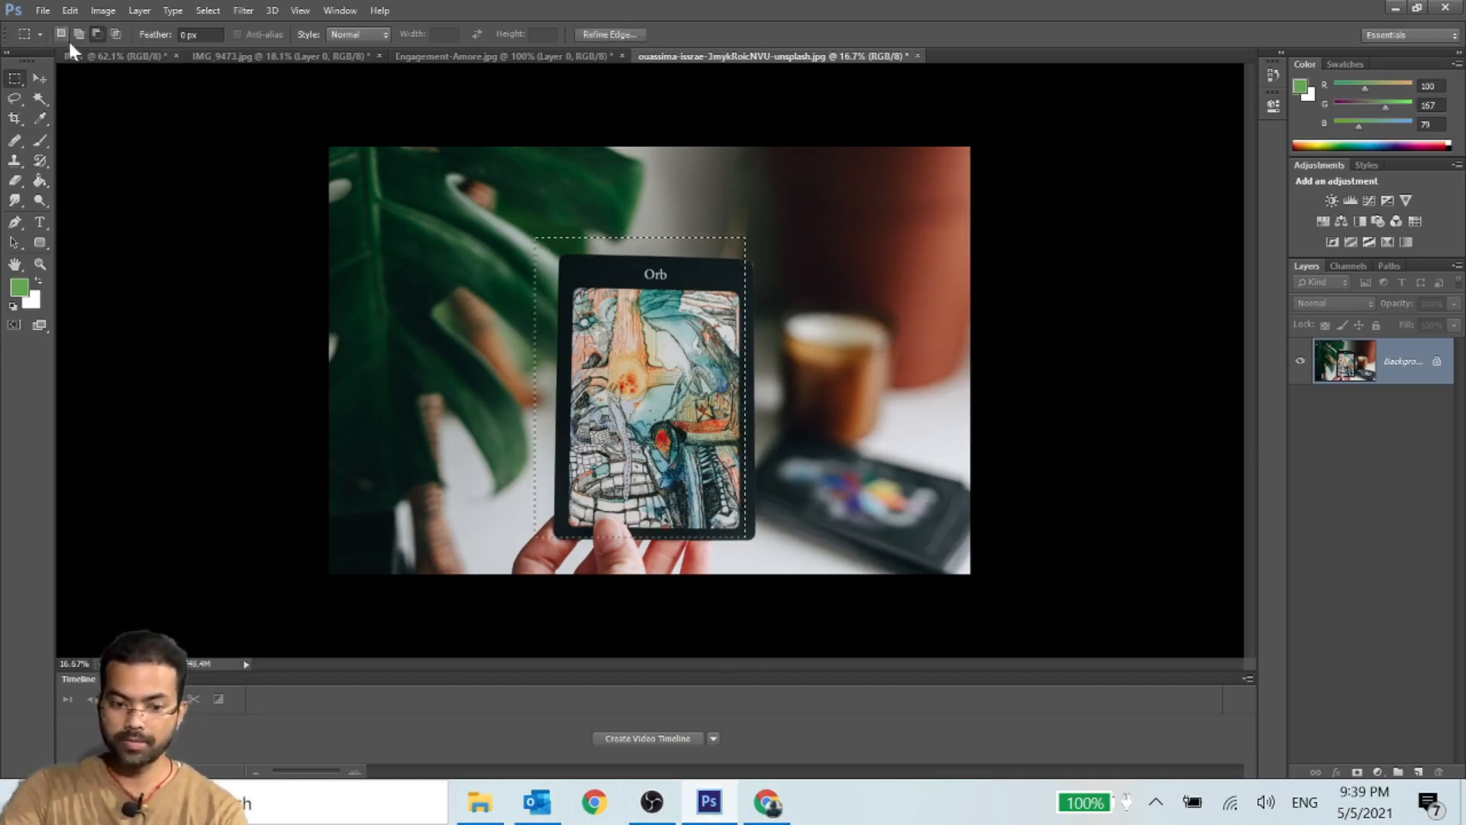
pyautogui.click(97, 34)
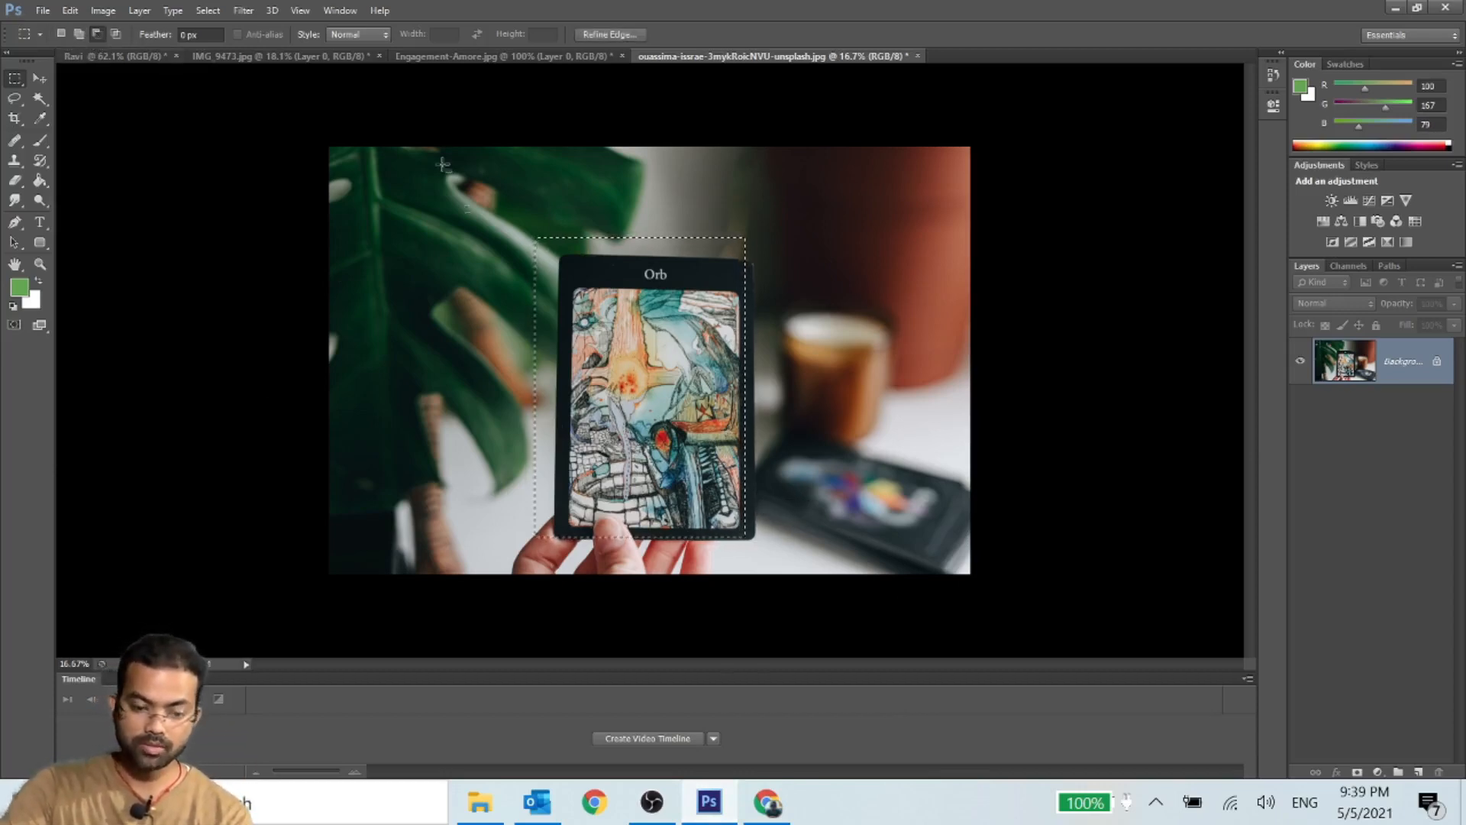
pyautogui.moveTo(453, 225); pyautogui.dragTo(624, 543)
# - With the marquee set to New Selection, temporarily add a rectangle over the card and leaf, and subtract the strips beside and above the card
pyautogui.click(60, 33)
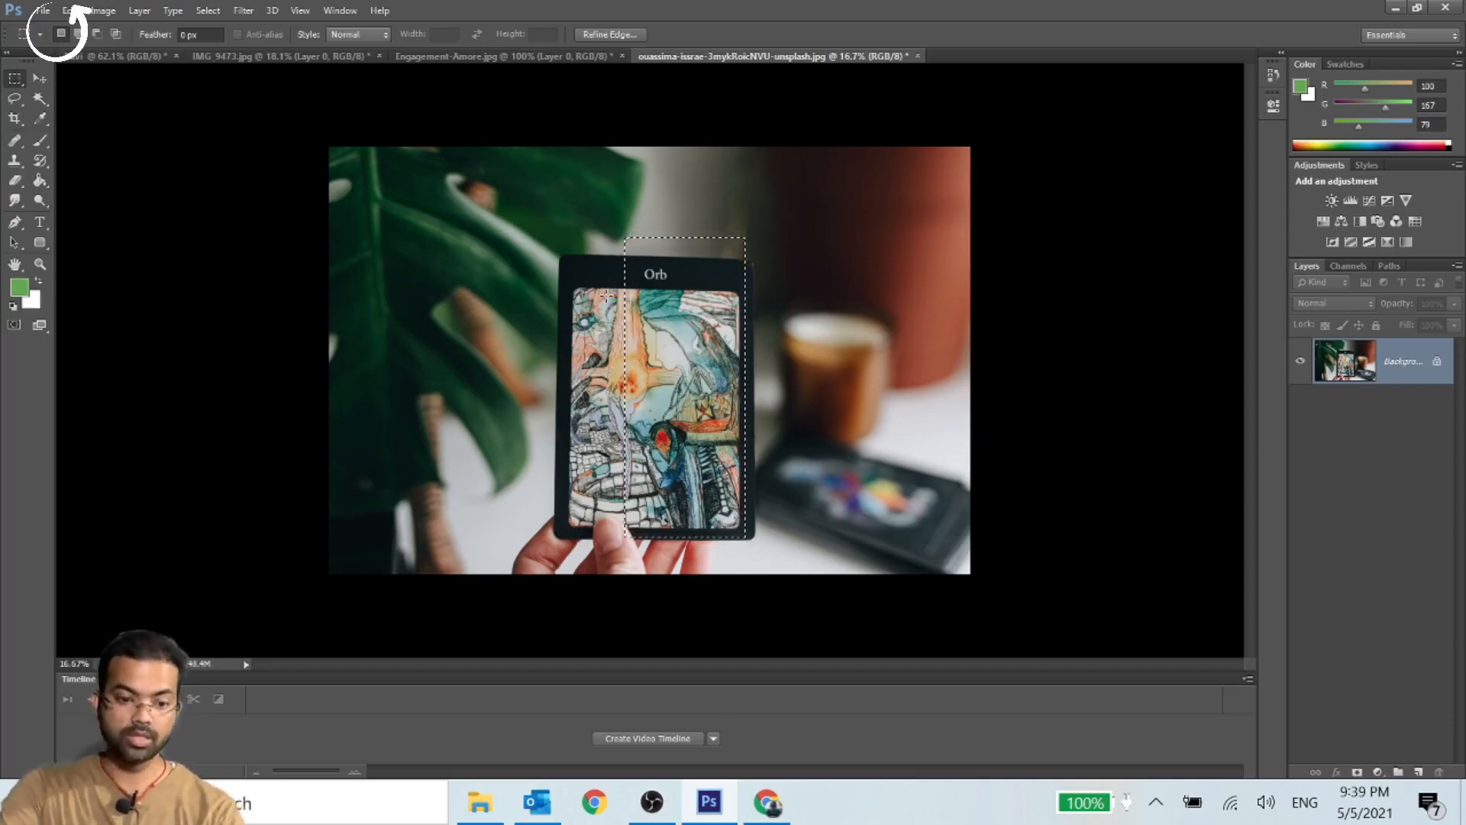
pyautogui.moveTo(493, 184); pyautogui.dragTo(719, 550)
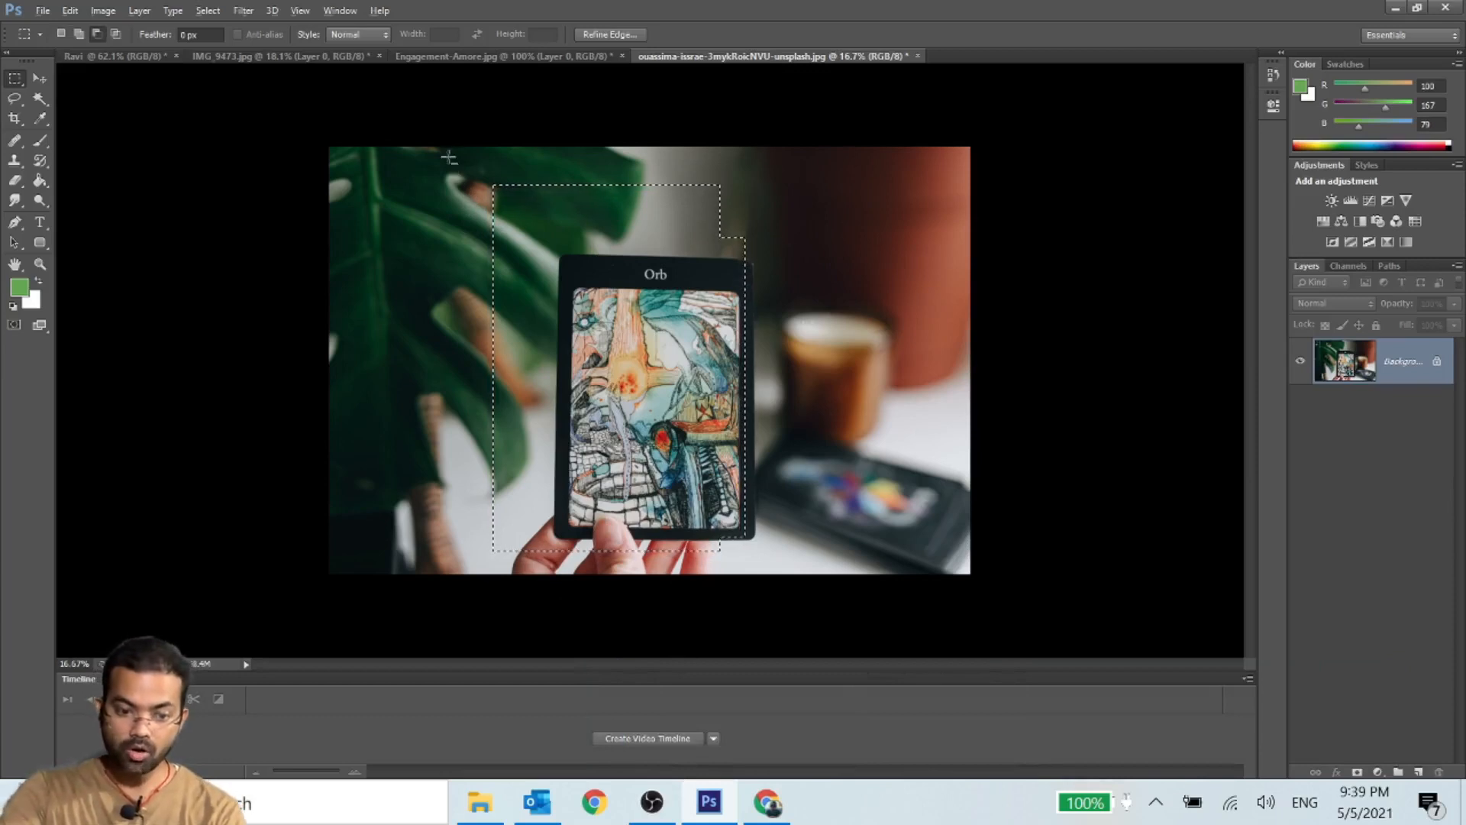
pyautogui.moveTo(448, 157); pyautogui.dragTo(549, 547)
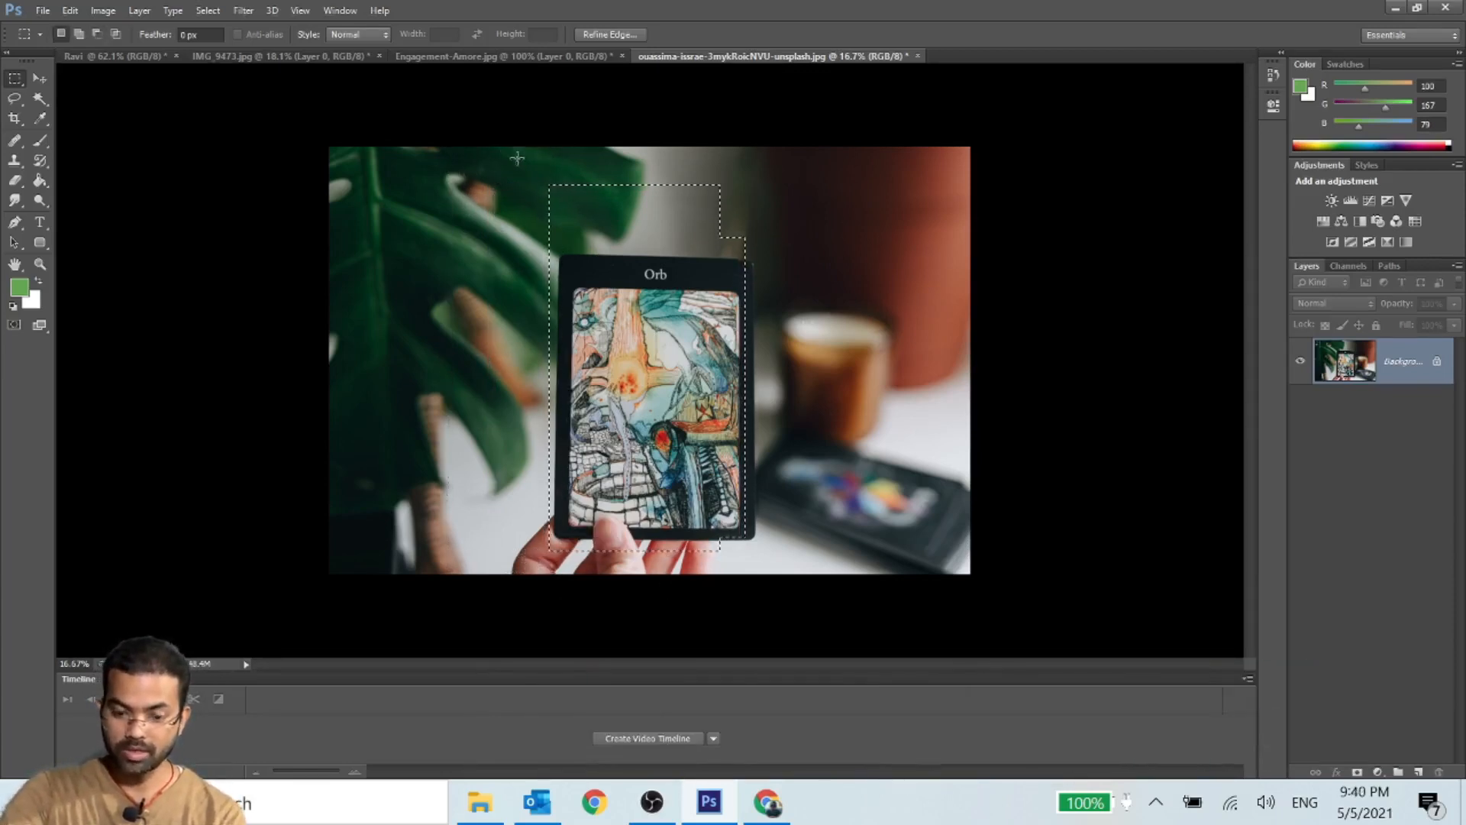
pyautogui.moveTo(511, 161); pyautogui.dragTo(551, 221)
pyautogui.moveTo(734, 246); pyautogui.dragTo(780, 253)
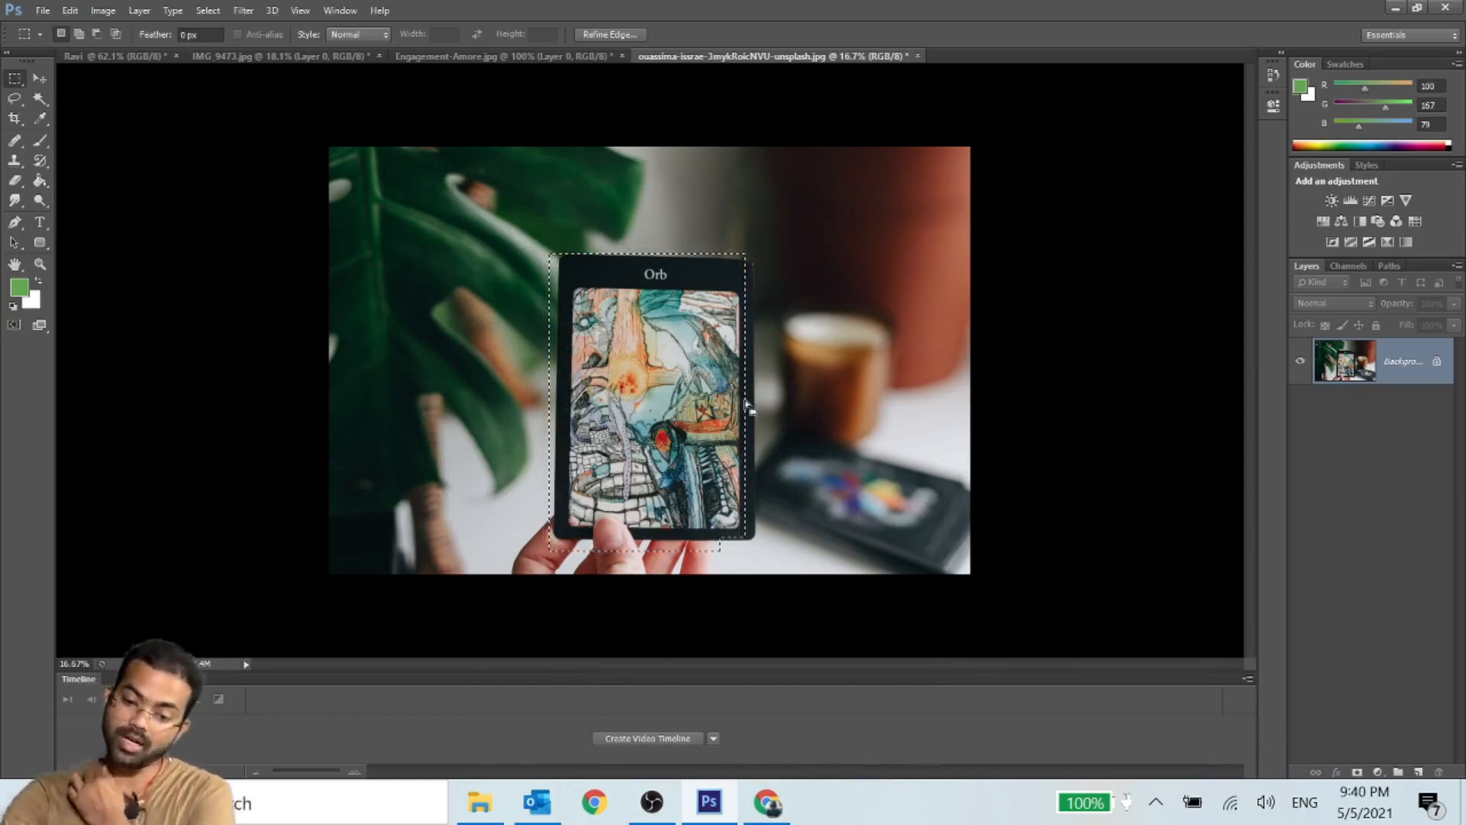
# - Temporarily intersect the card selection with two large rectangles, keeping only the left part of the Orb card selected
pyautogui.hotkey('shift', 'alt')
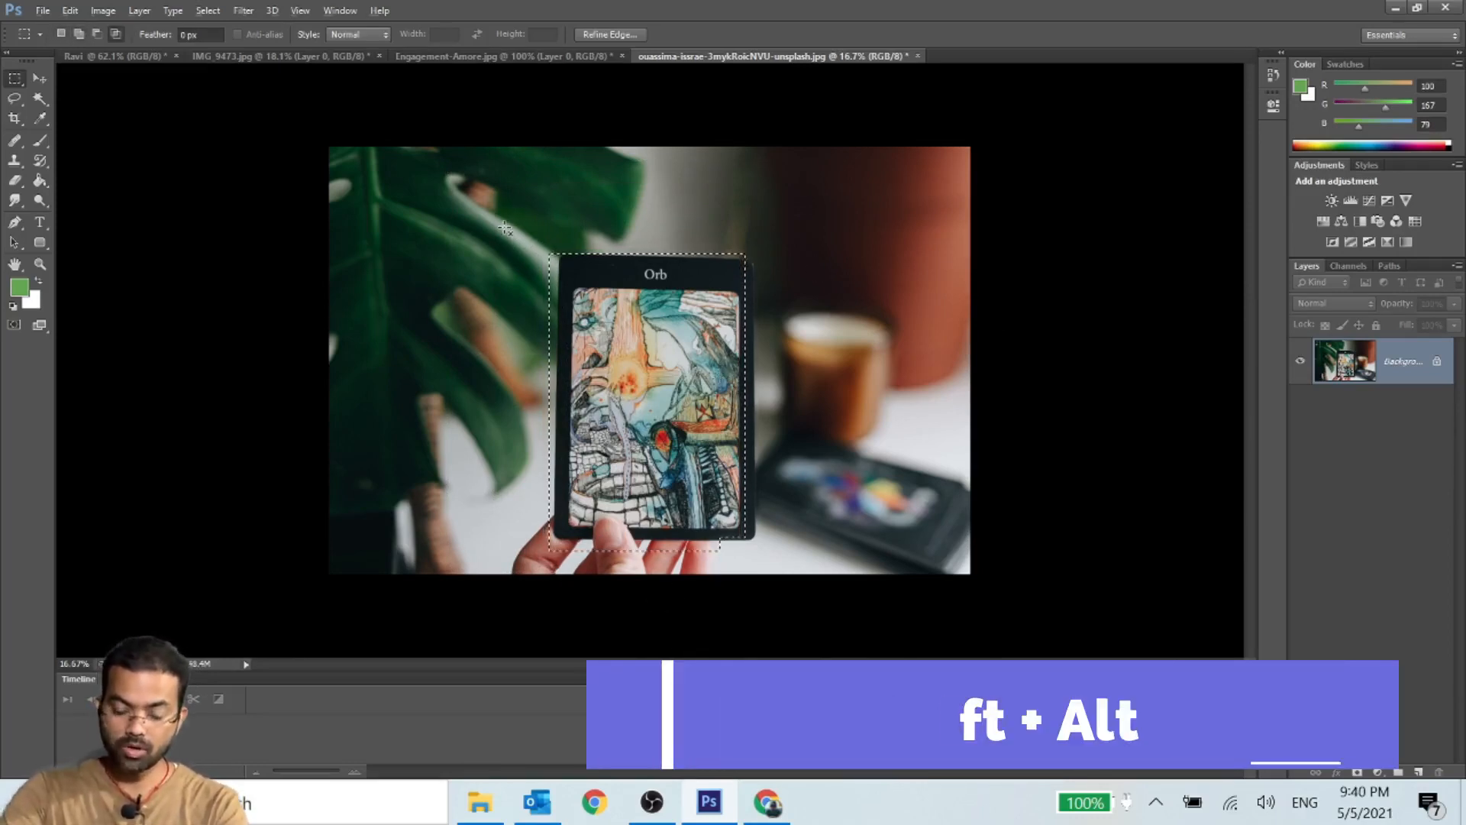
pyautogui.moveTo(489, 213); pyautogui.dragTo(859, 543)
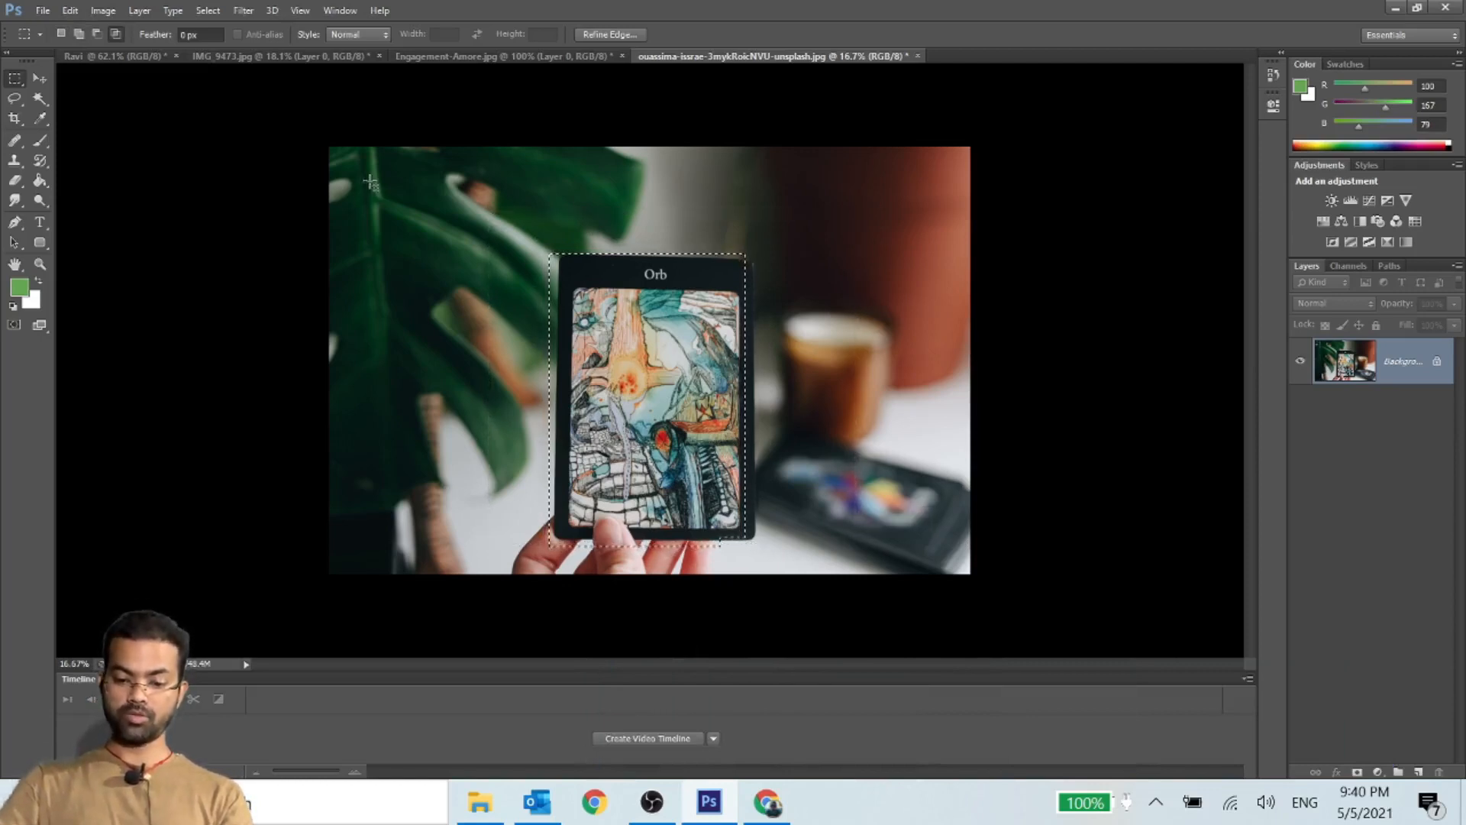
pyautogui.moveTo(381, 163); pyautogui.dragTo(677, 570)
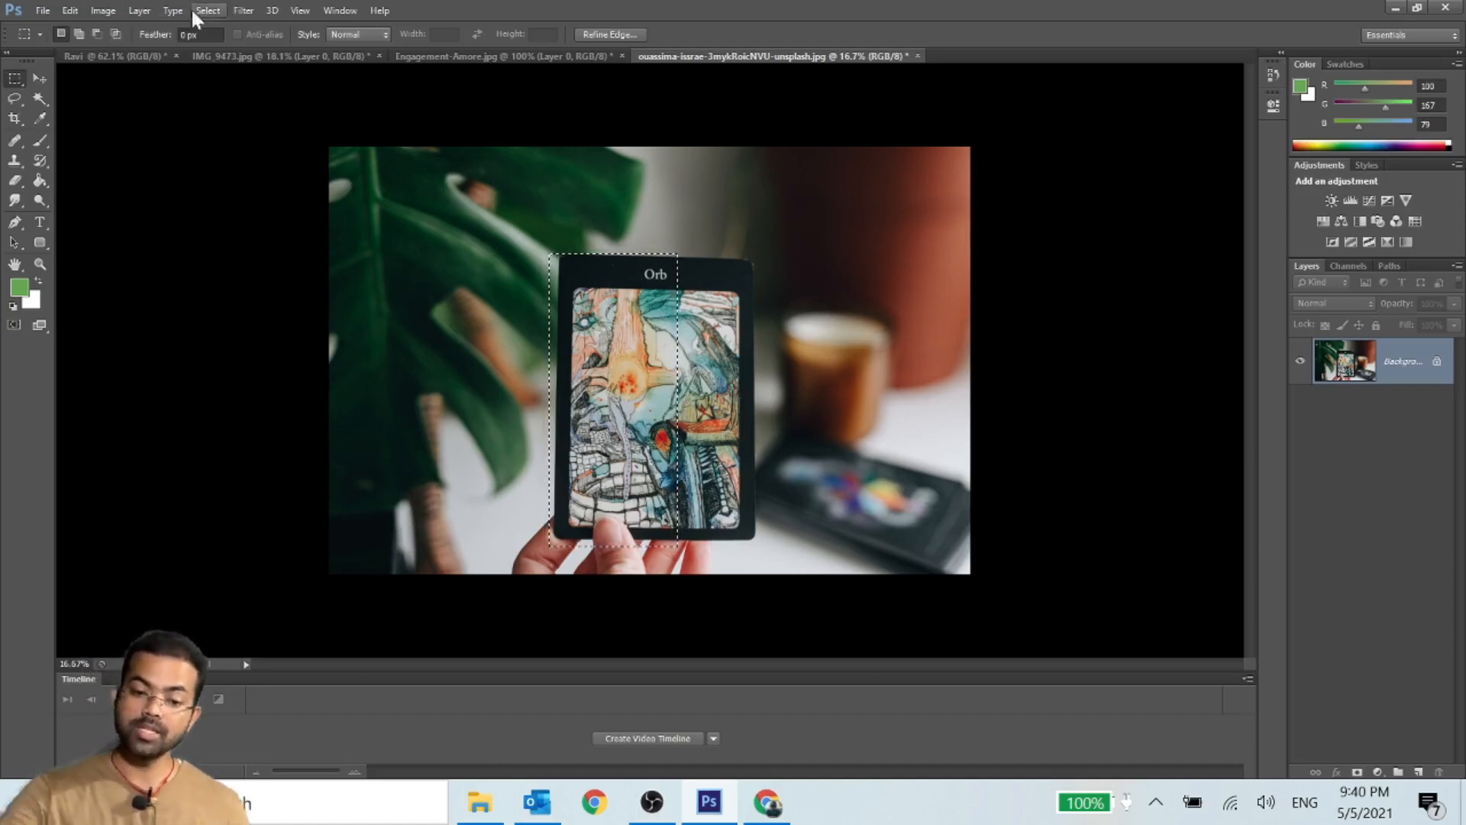
# - Switch to the white canvas document and move its rectangular selection to the middle of the canvas with the Move tool
pyautogui.click(87, 61)
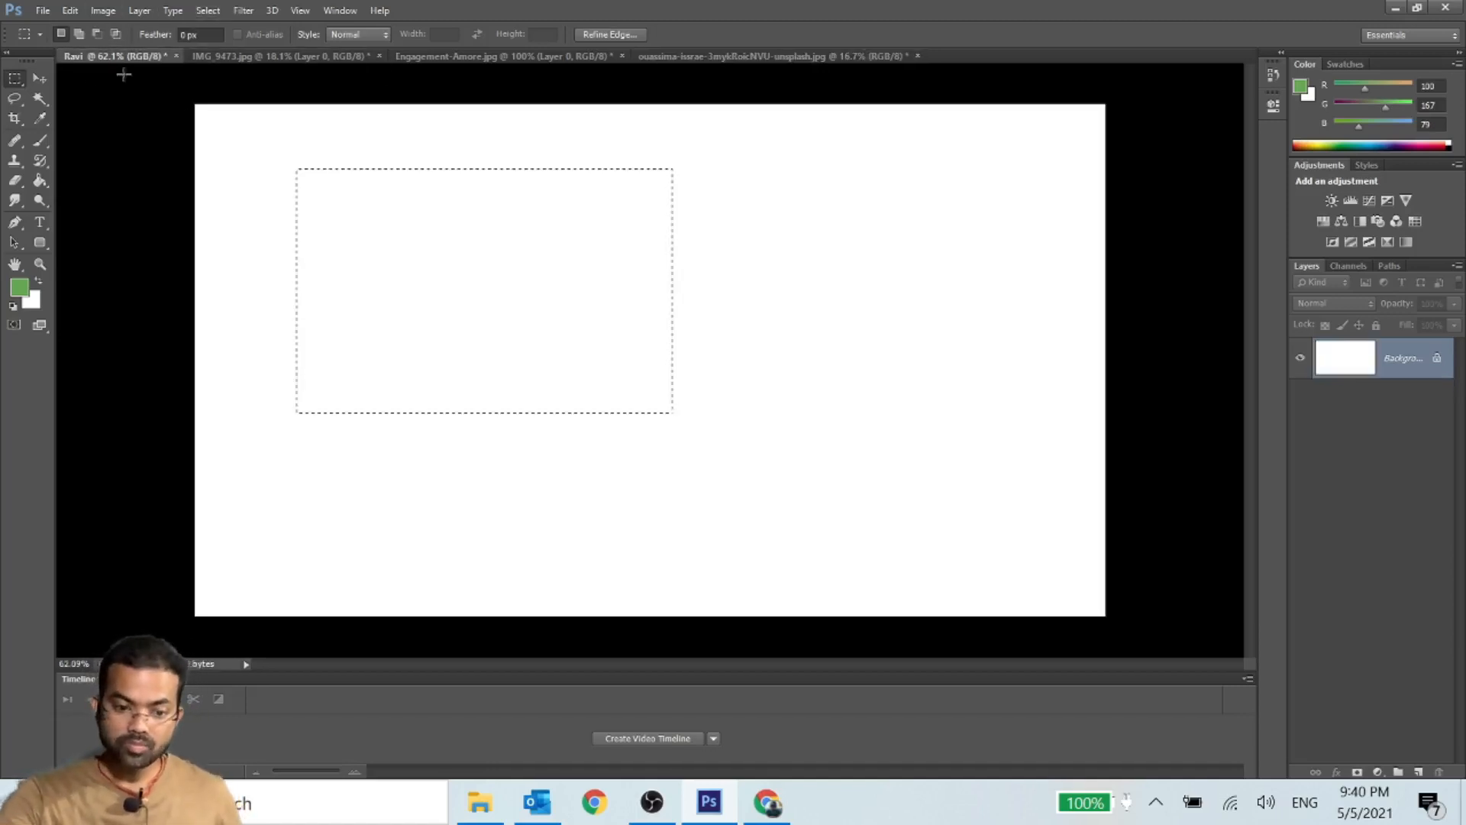
pyautogui.click(35, 82)
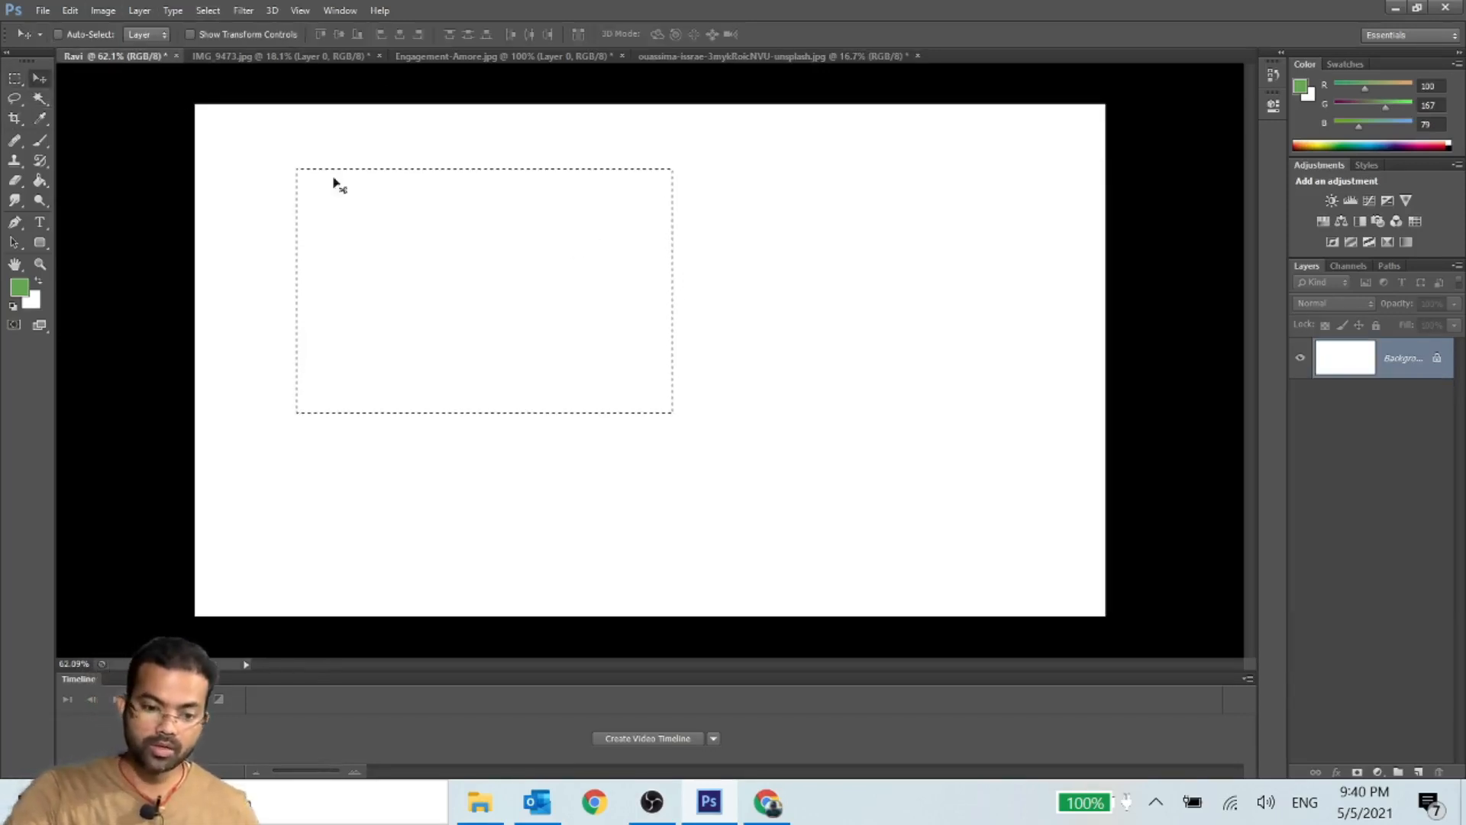
pyautogui.moveTo(337, 184); pyautogui.dragTo(515, 281)
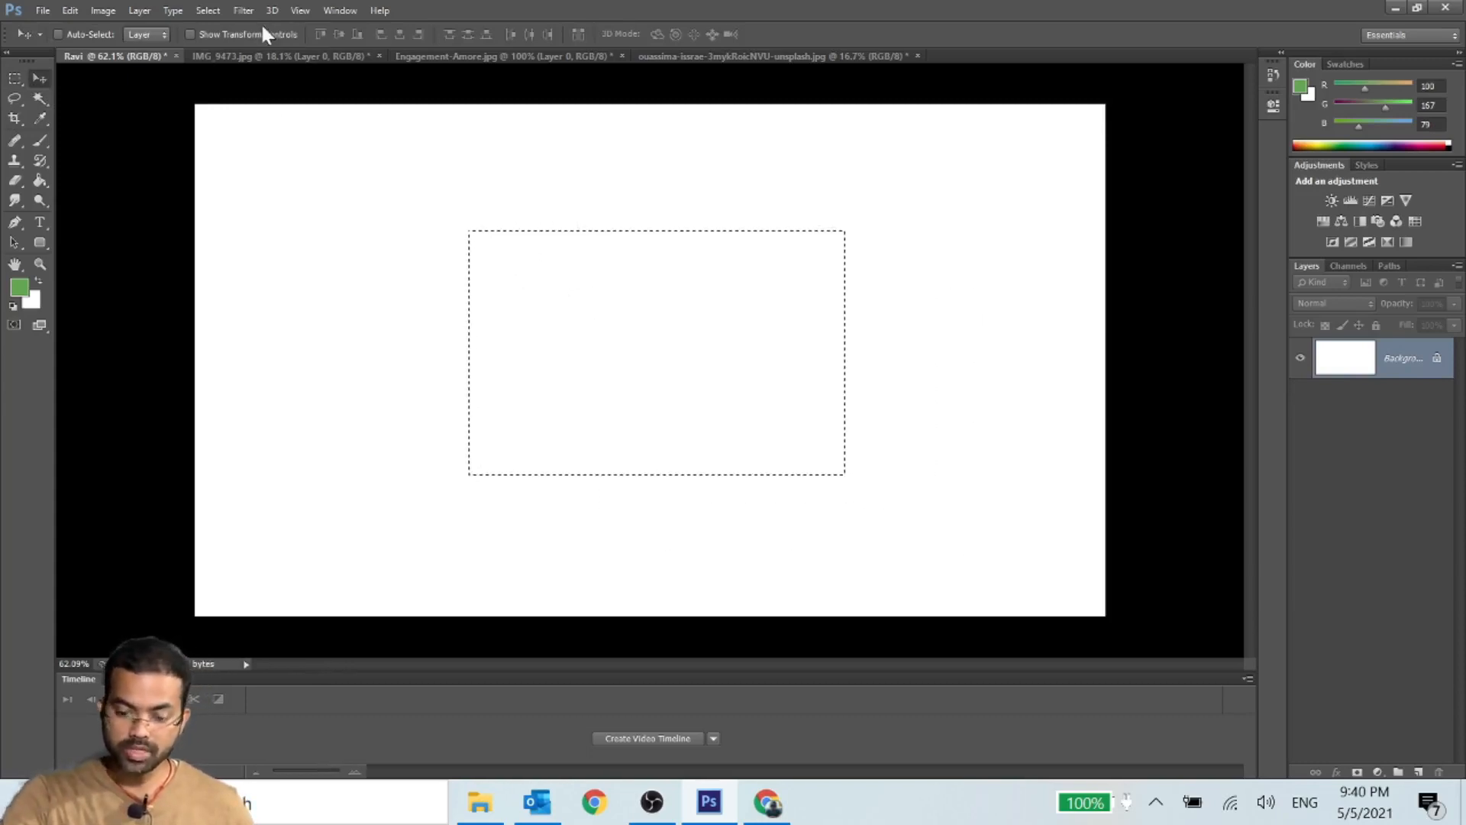
# - Switch back to the Rectangular Marquee tool and return the selection to the upper-left part of the canvas
pyautogui.click(15, 78)
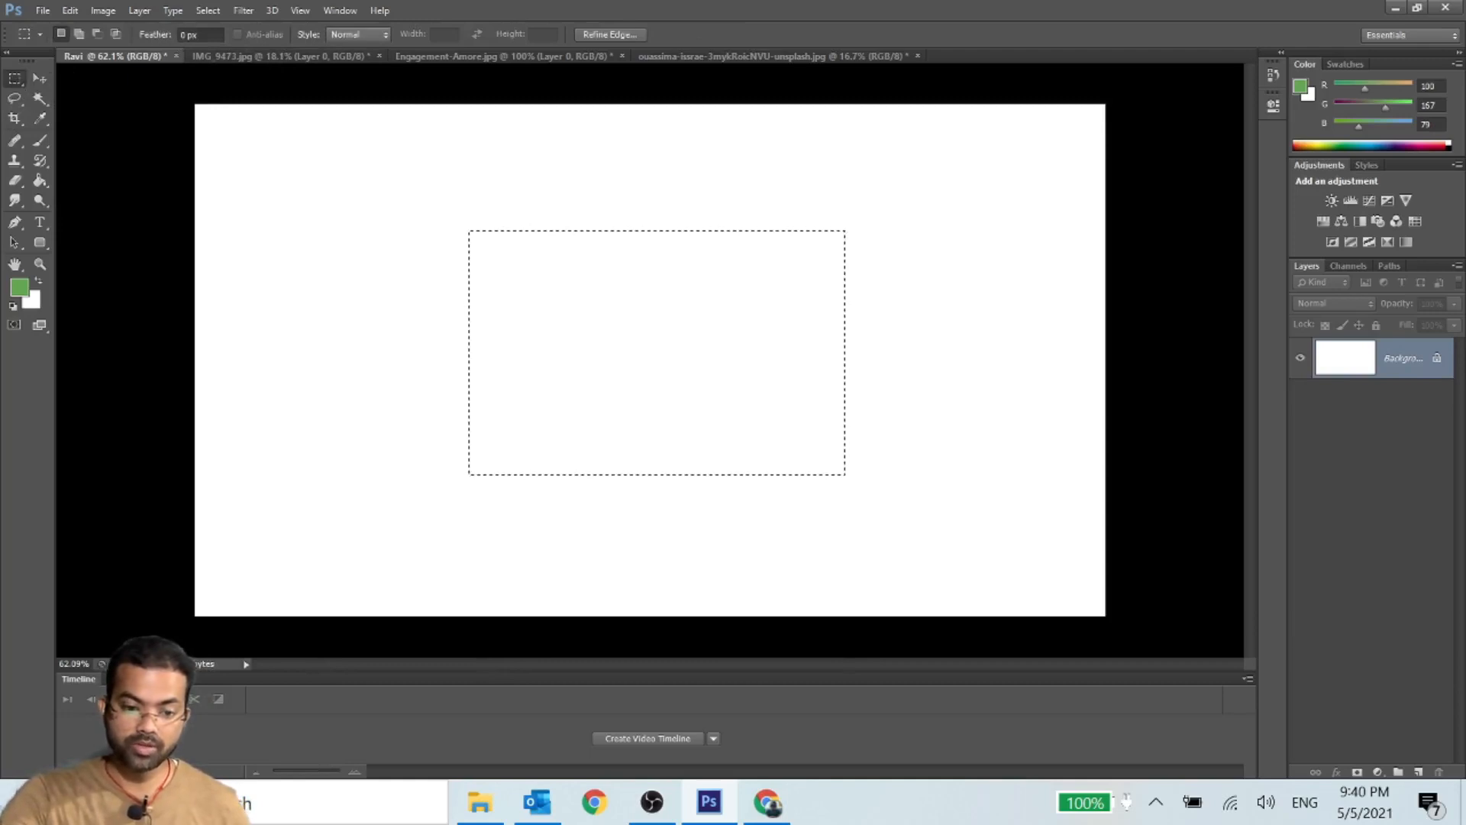
pyautogui.click(200, 34)
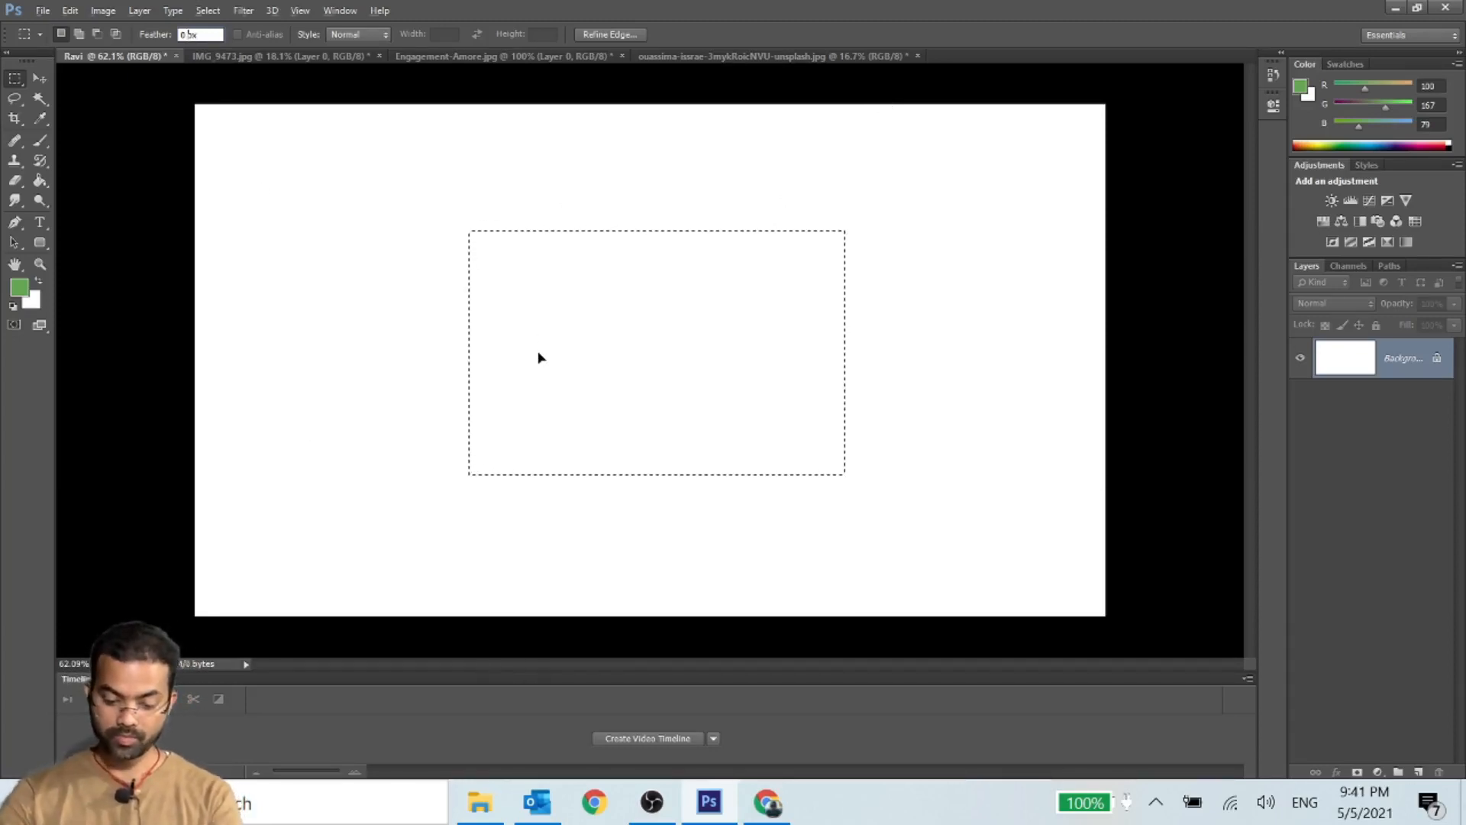
pyautogui.moveTo(711, 414); pyautogui.dragTo(538, 352)
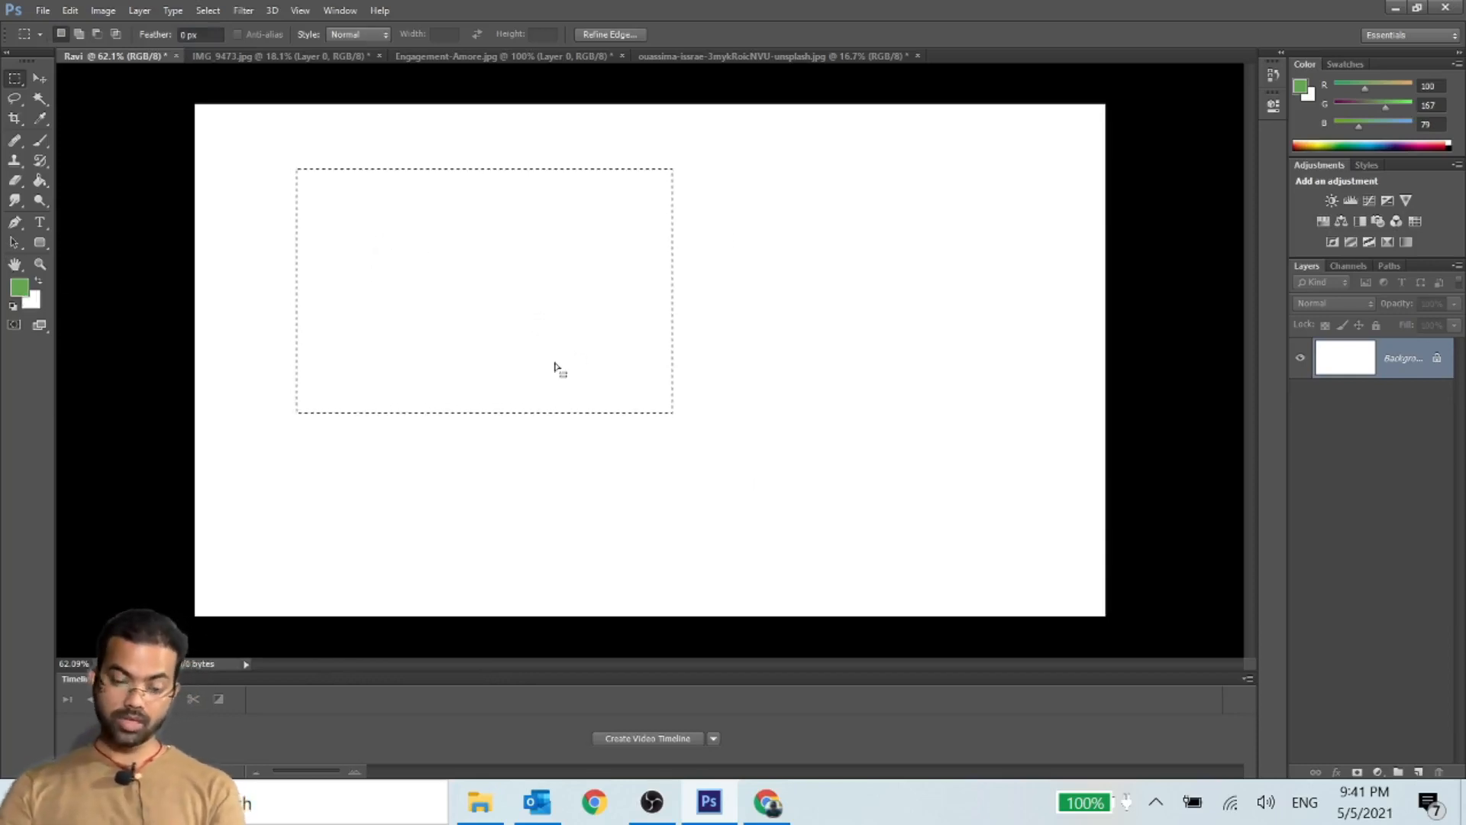
# - Set the foreground color to white by sampling the background color swatch, and switch to the Move tool
pyautogui.click(21, 284)
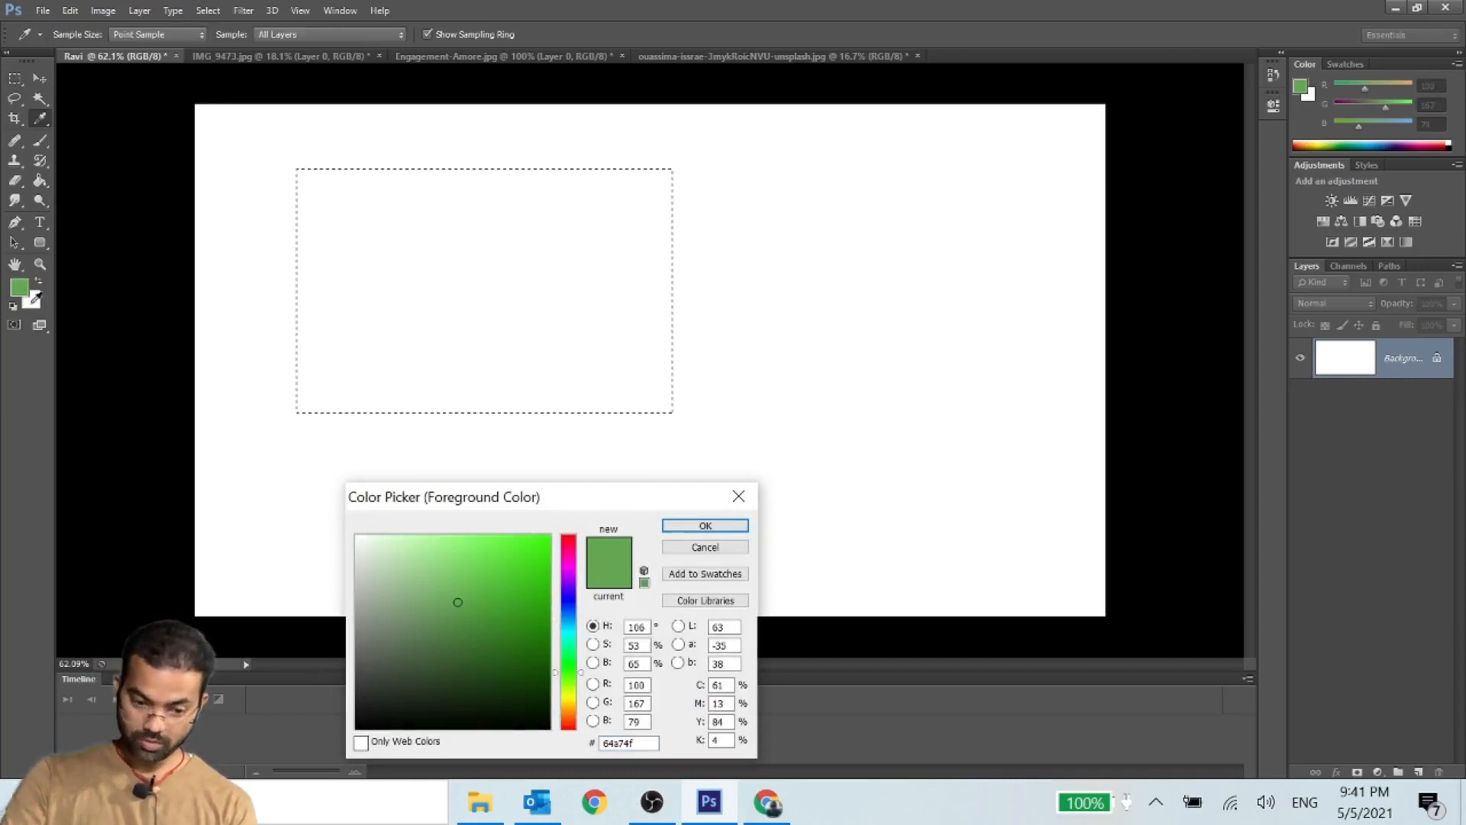
pyautogui.click(36, 298)
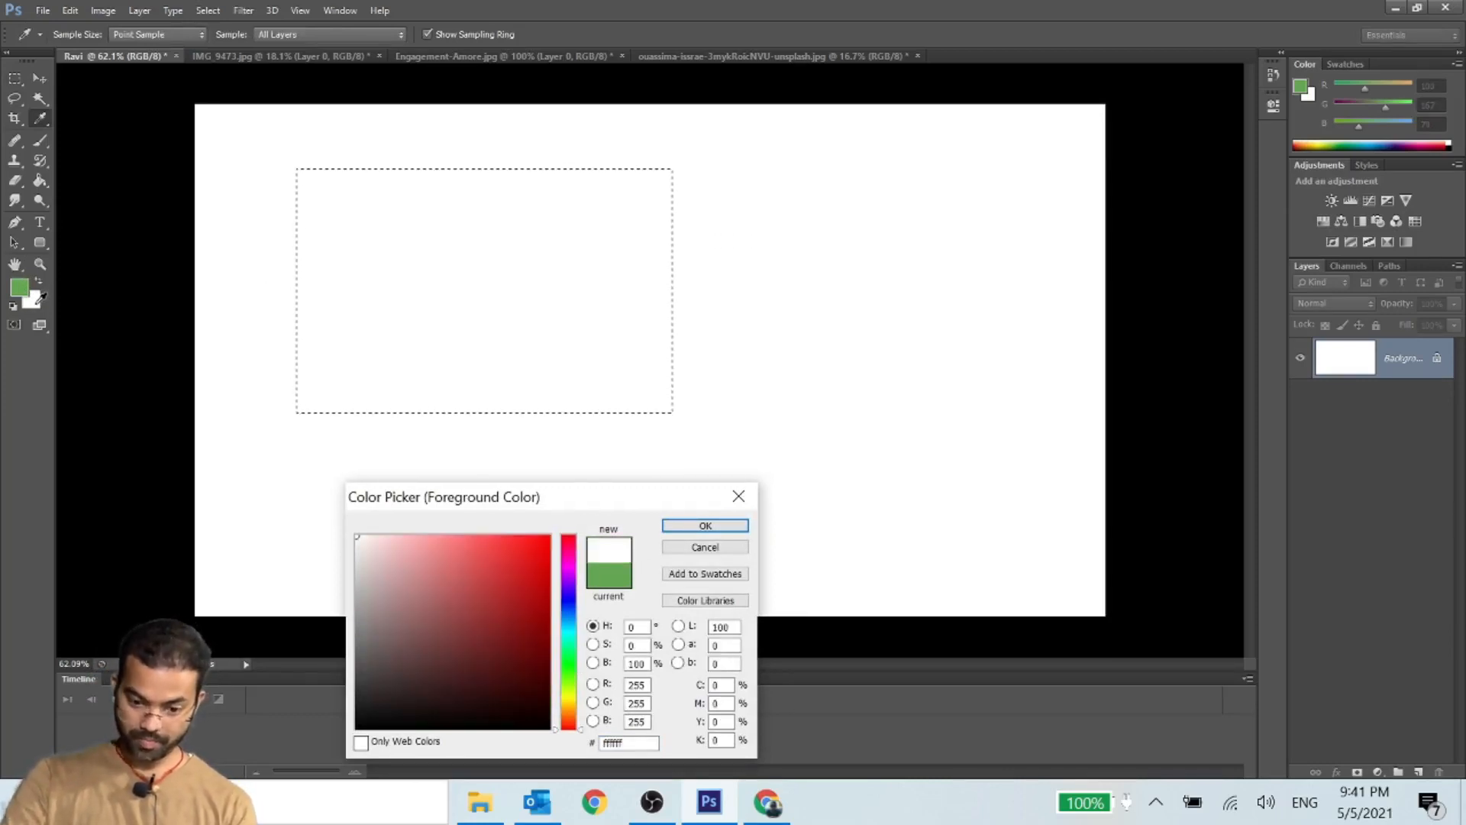
pyautogui.click(685, 524)
pyautogui.click(40, 78)
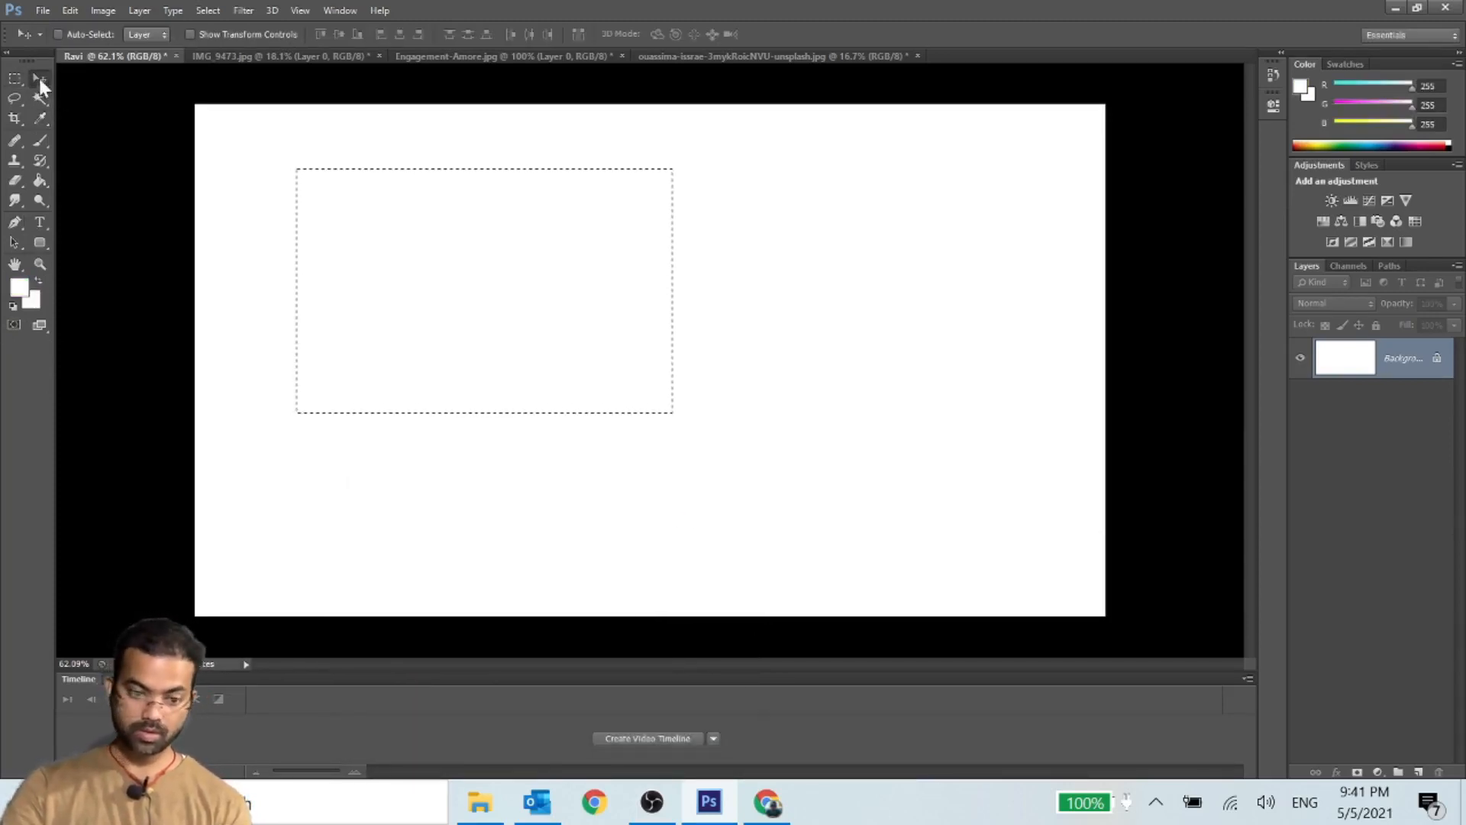
# - Set the foreground color to a red with RGB values 219, 25, 25
pyautogui.click(19, 287)
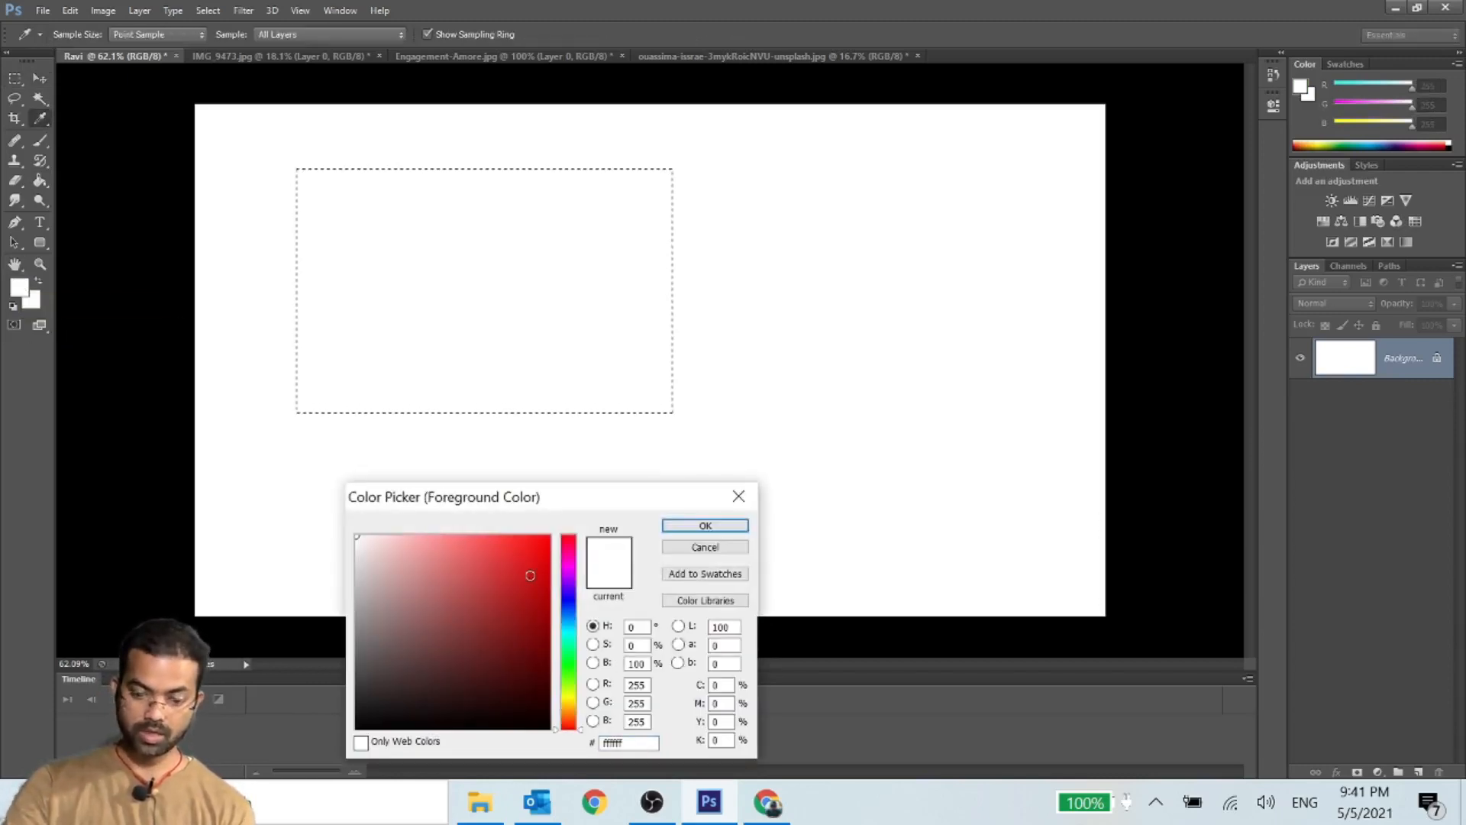
pyautogui.click(531, 575)
pyautogui.click(705, 526)
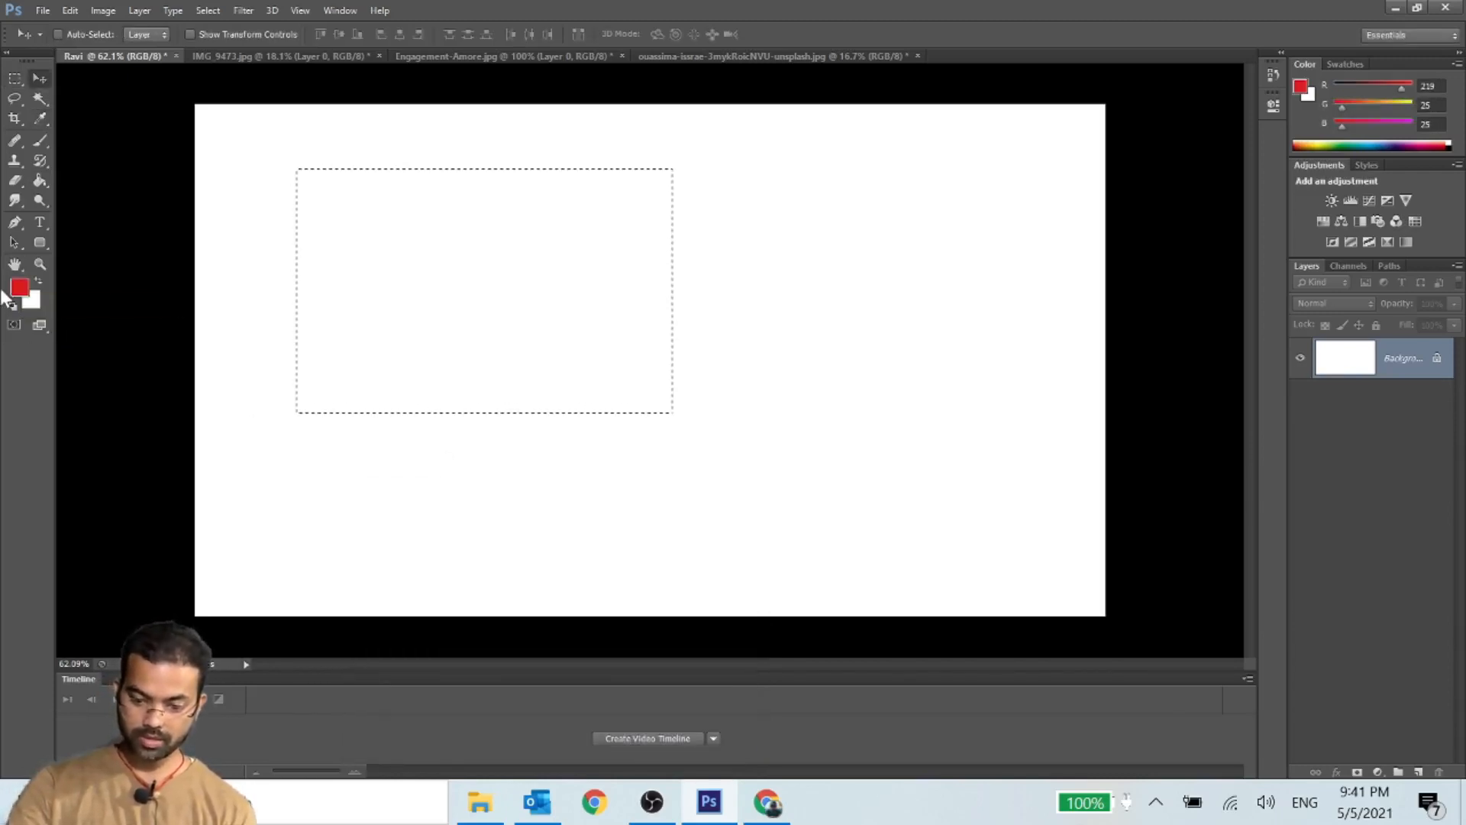
# - Swap the foreground and background colors back and forth several times, and reset them to the default black and white
pyautogui.click(37, 280)
pyautogui.click(38, 280)
pyautogui.click(37, 279)
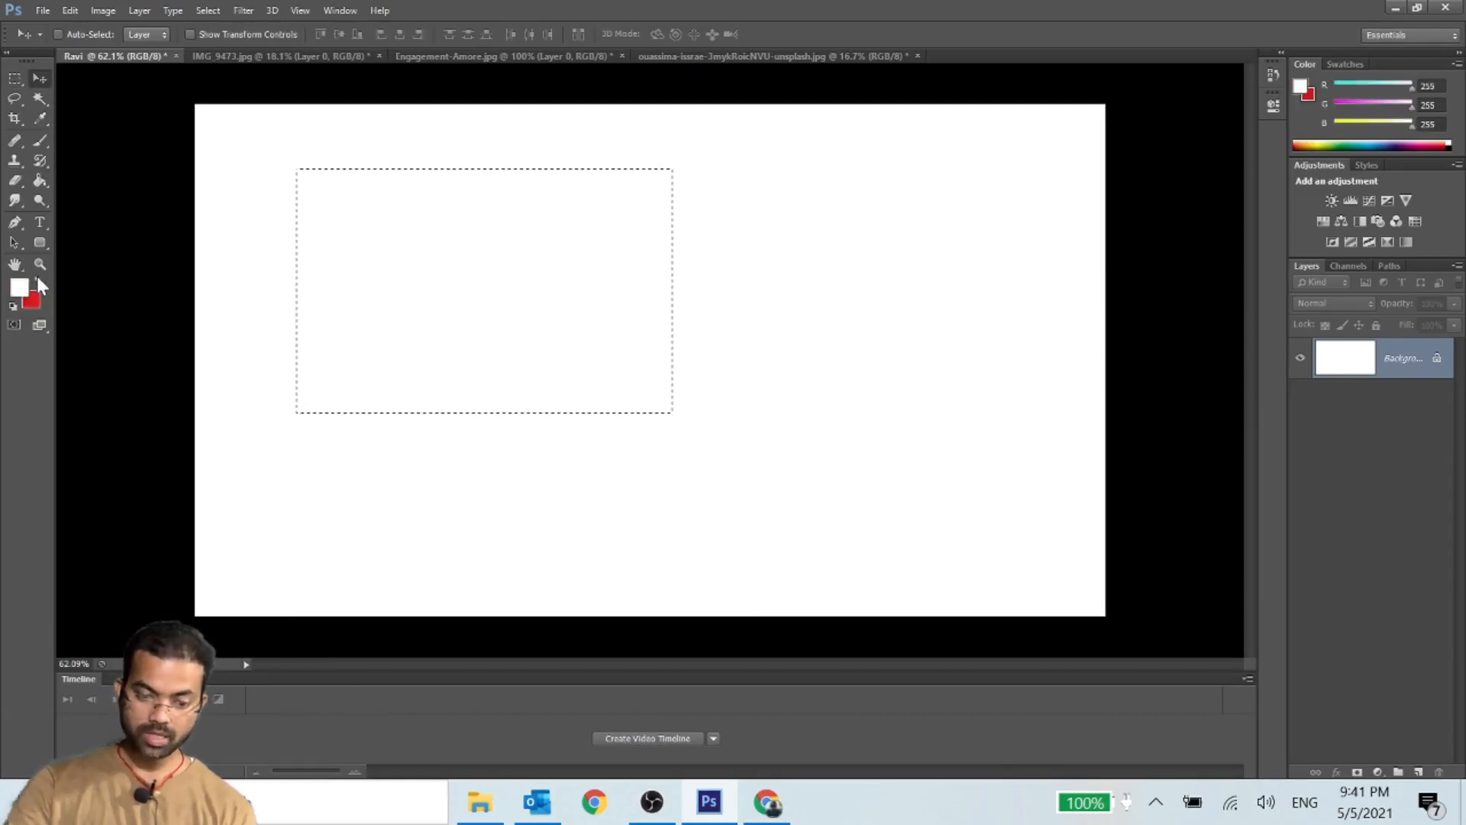
pyautogui.click(37, 280)
pyautogui.click(38, 280)
pyautogui.click(37, 279)
pyautogui.click(38, 280)
pyautogui.click(38, 280)
pyautogui.click(37, 279)
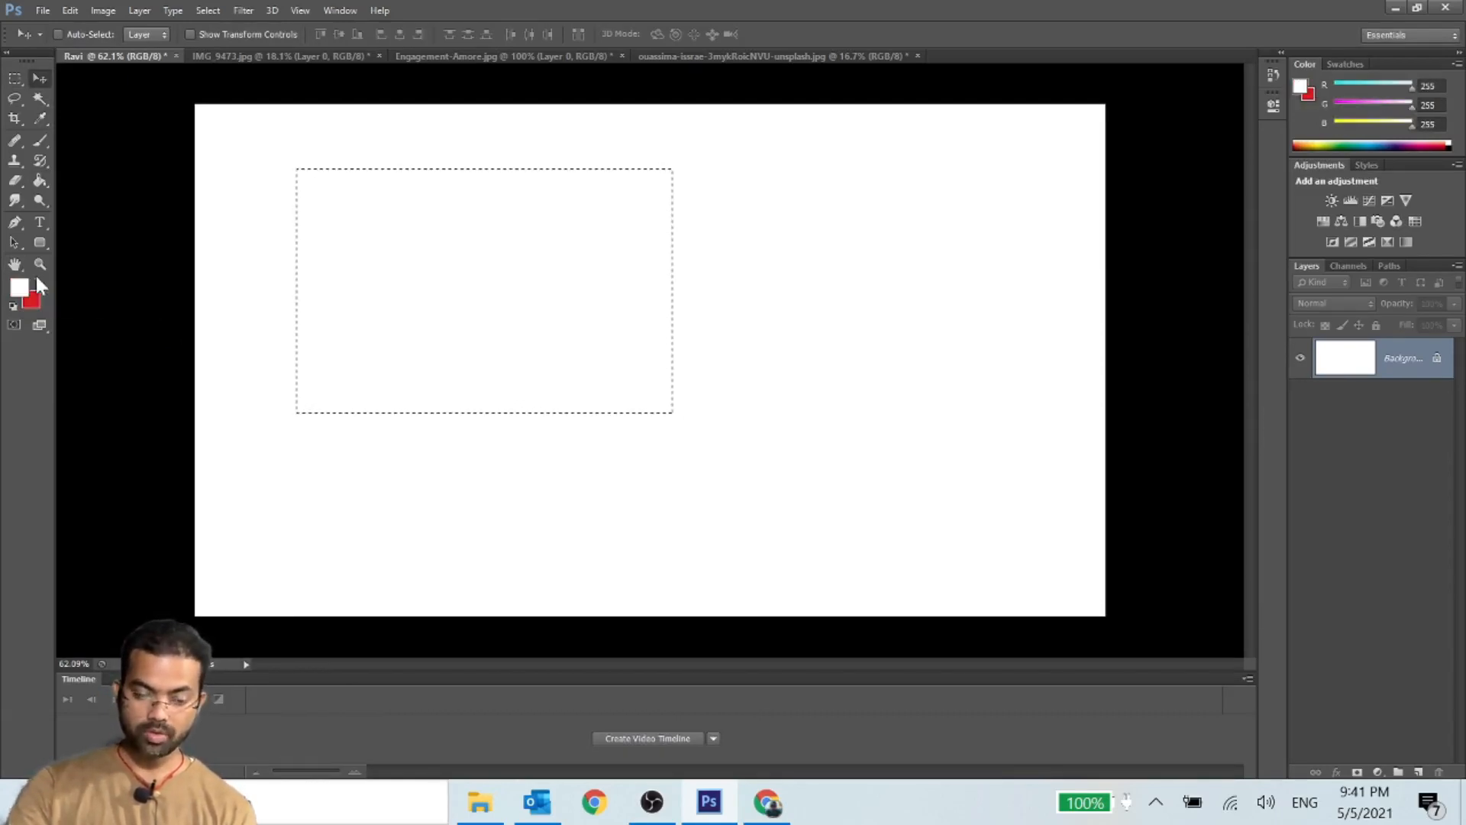
pyautogui.click(38, 280)
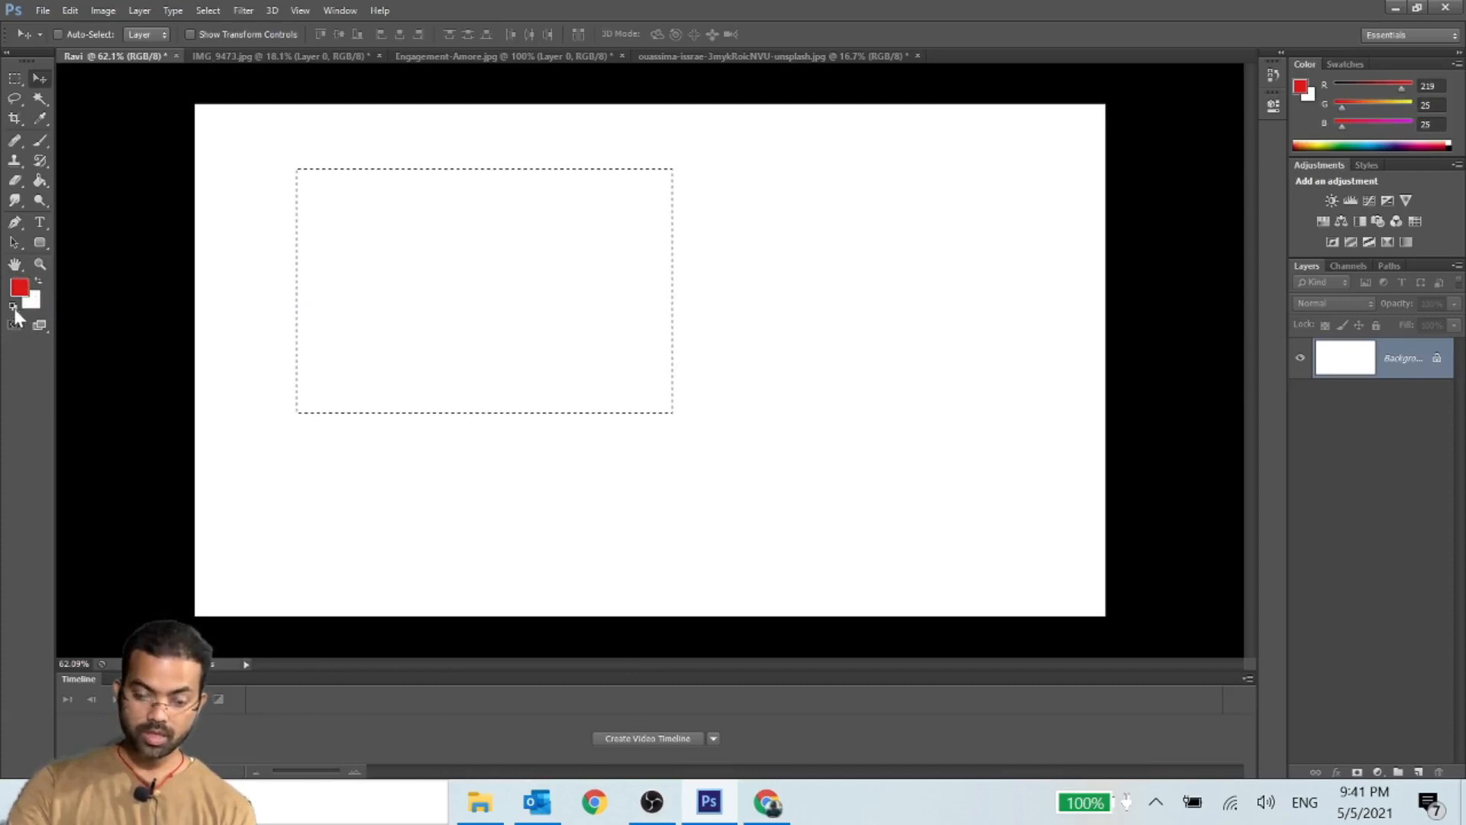
pyautogui.click(12, 305)
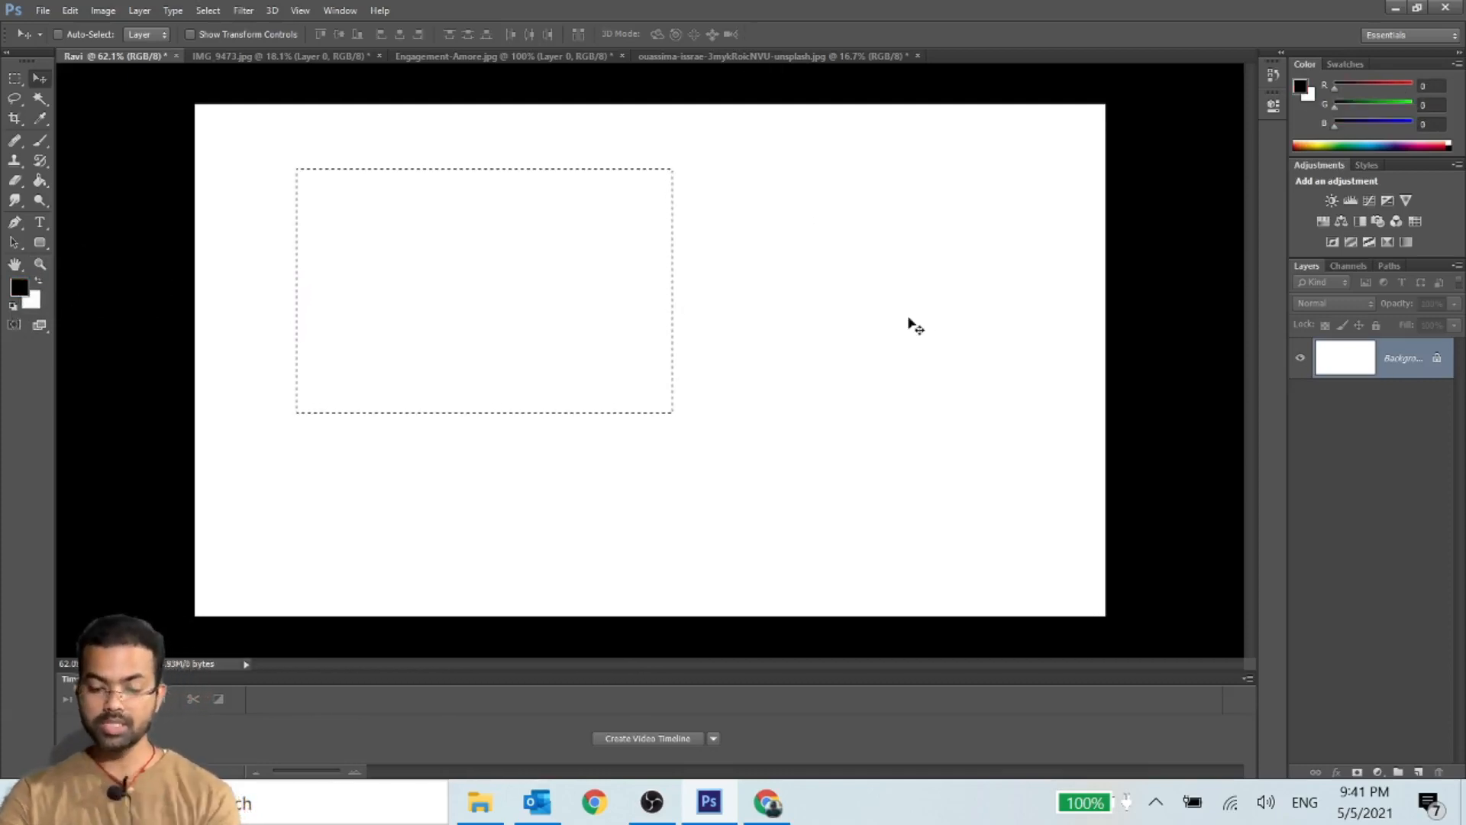
# - Add a short line of random black sample text near the canvas's upper edge and move it toward the canvas center
pyautogui.click(39, 222)
pyautogui.click(405, 167)
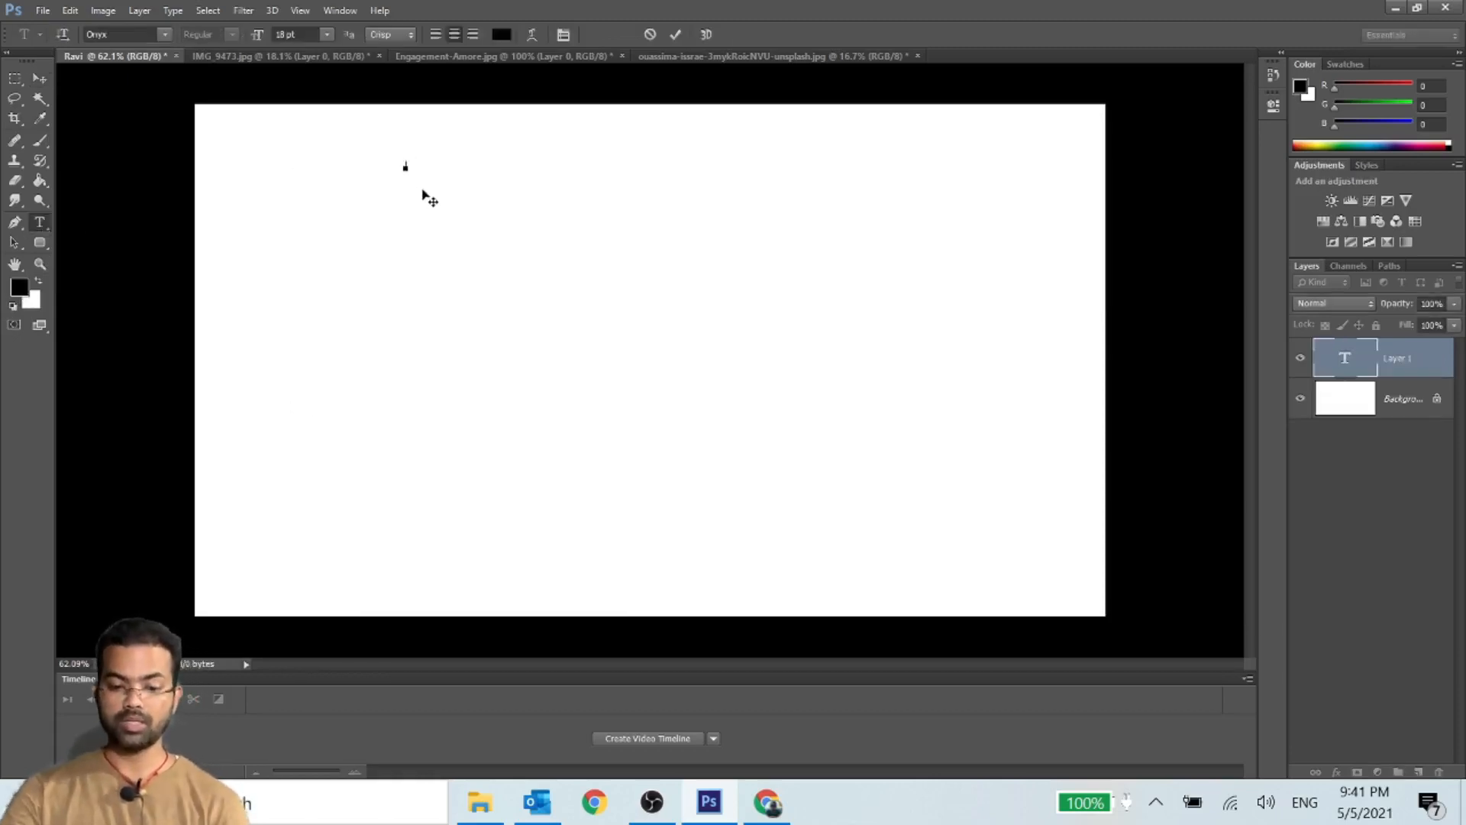
pyautogui.write('sdndmdkdndk')
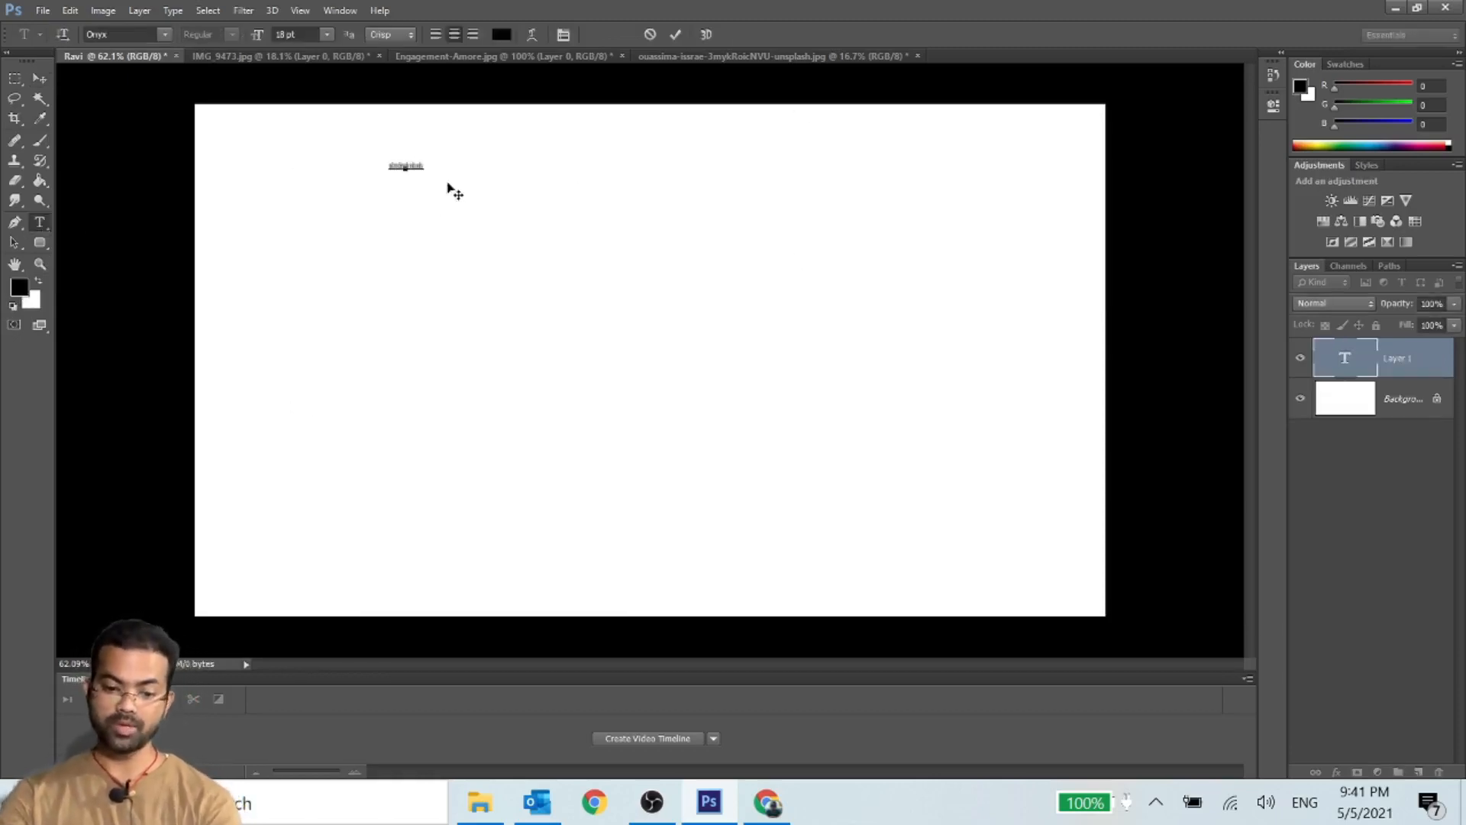
pyautogui.moveTo(380, 174); pyautogui.dragTo(550, 172)
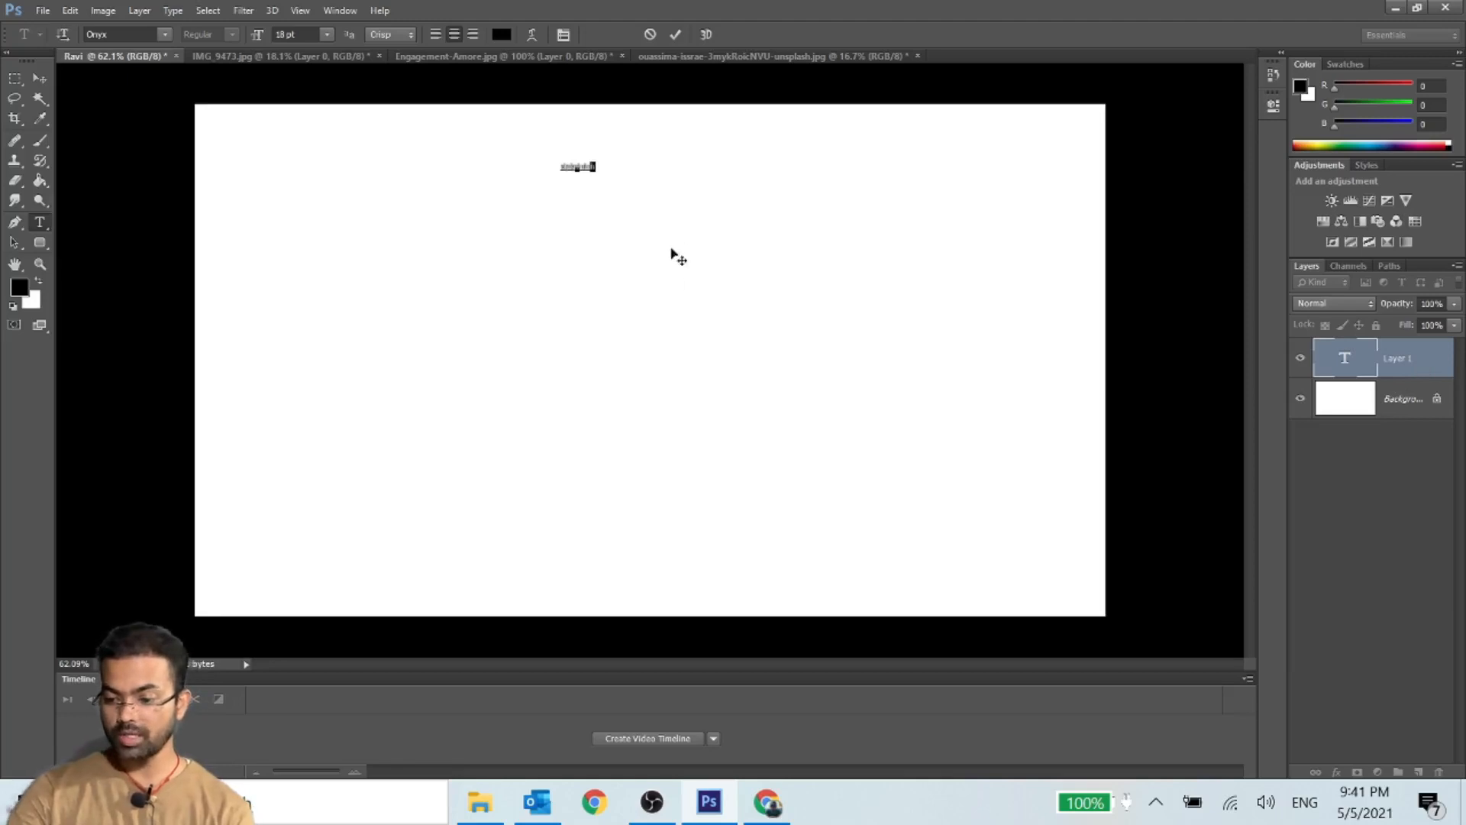
pyautogui.click(39, 78)
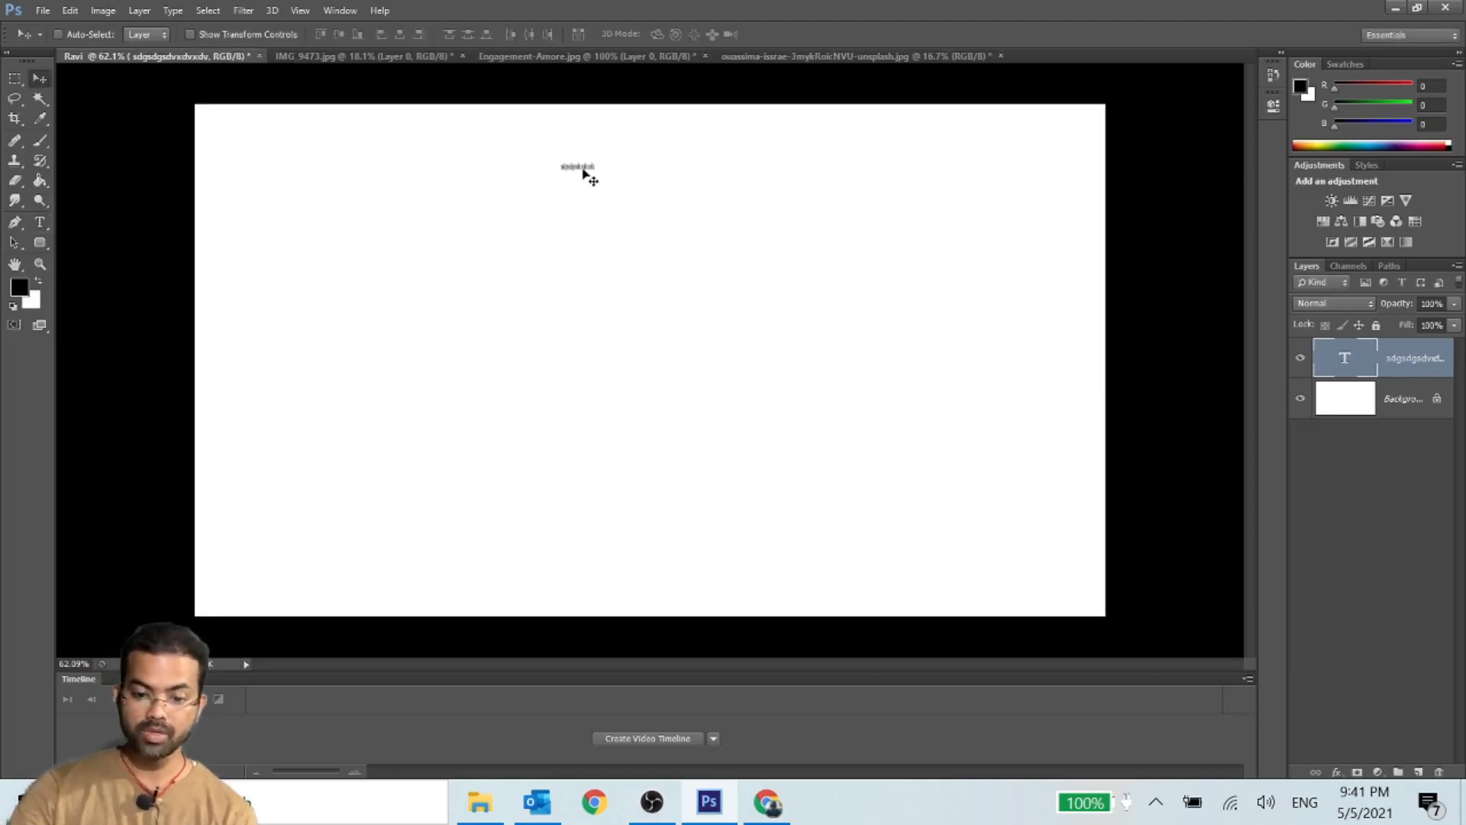
pyautogui.moveTo(586, 174); pyautogui.dragTo(606, 331)
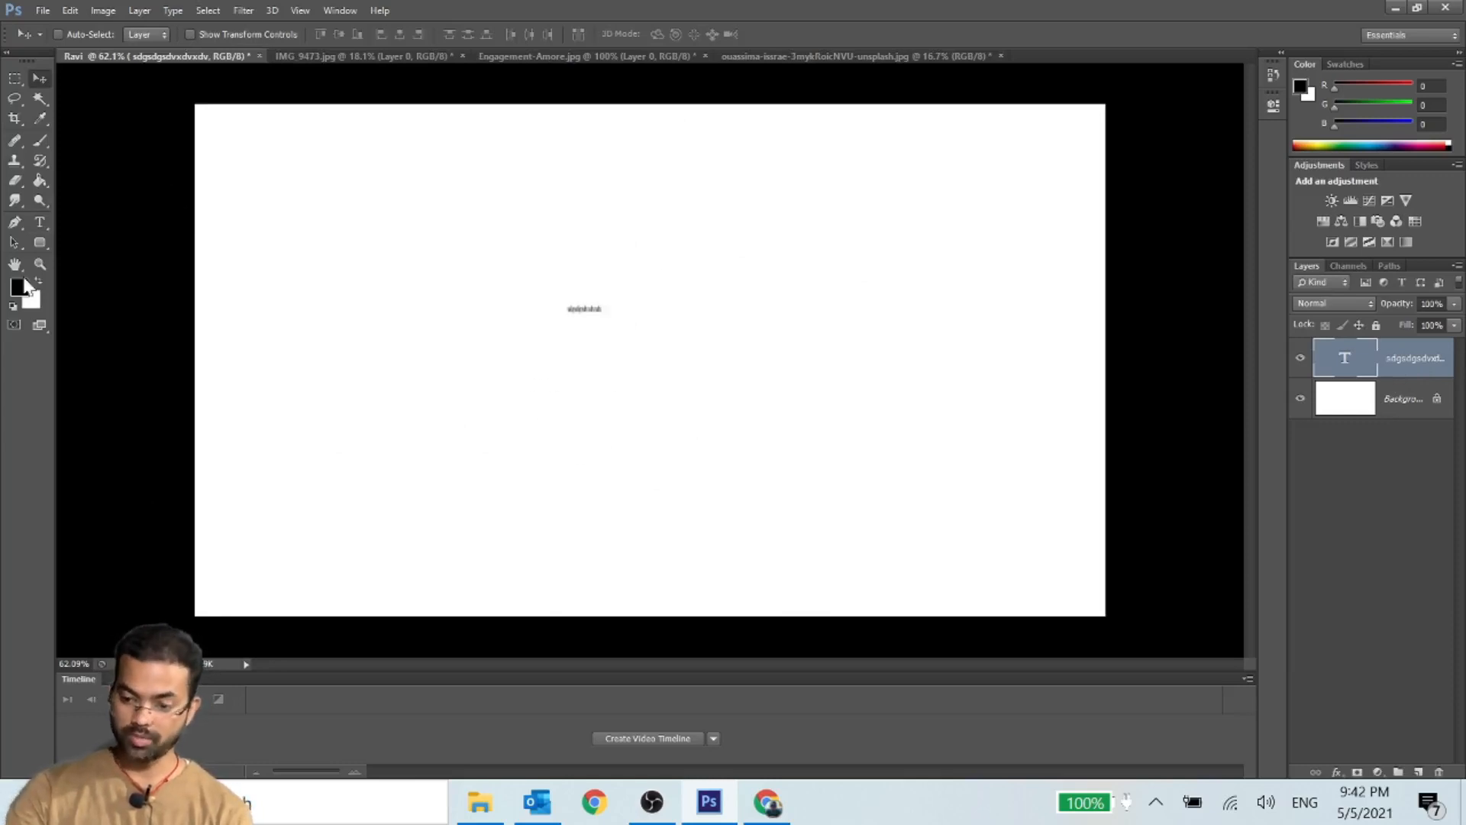
# - Undo the sample text's move and its creation, back to the rectangular selection on the white canvas
pyautogui.hotkey('ctrl', 'alt', 'z')
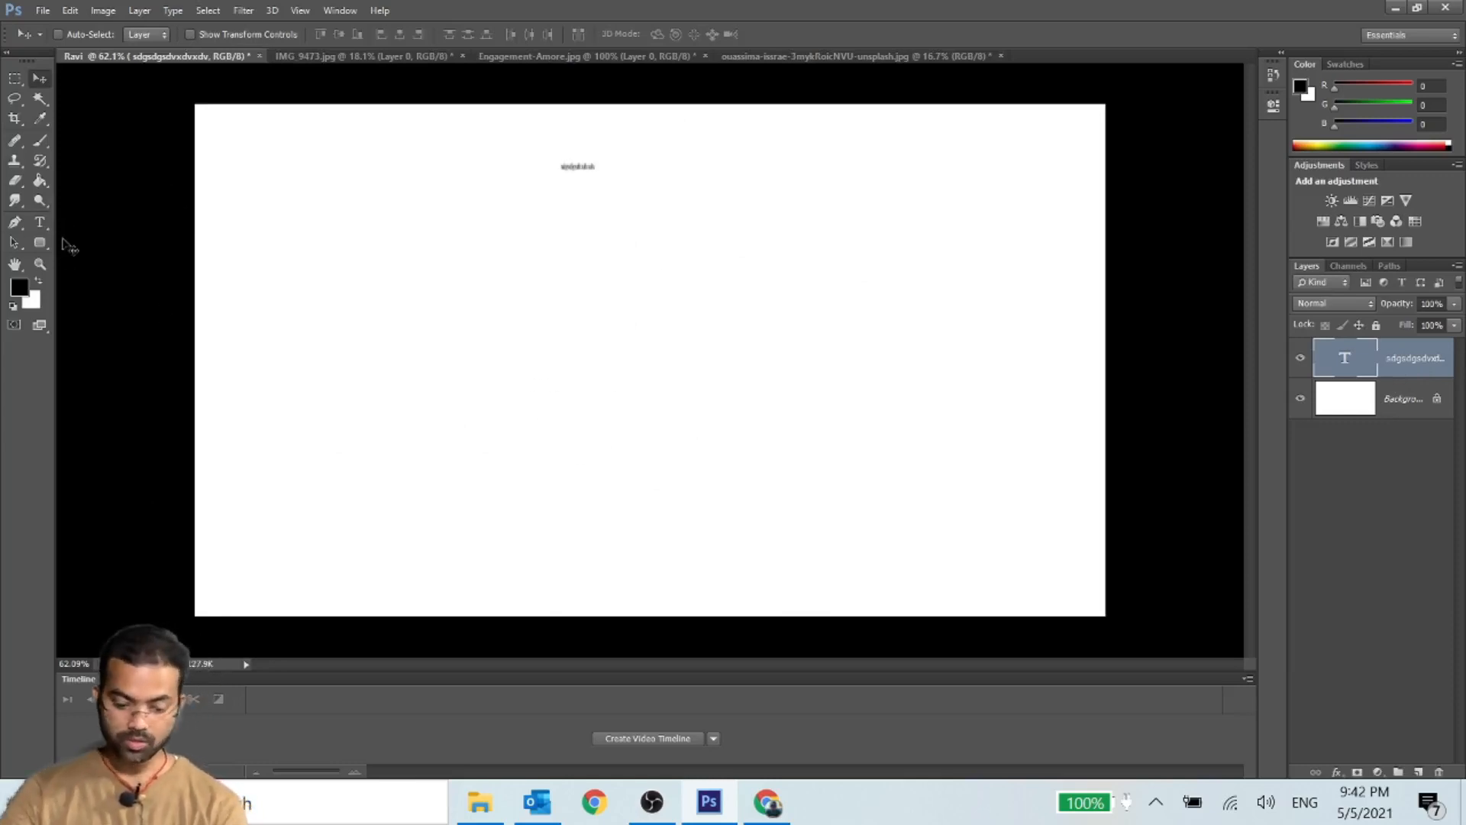
pyautogui.hotkey('ctrl', 'alt', 'z')
pyautogui.hotkey('ctrl', 'alt', 'z')
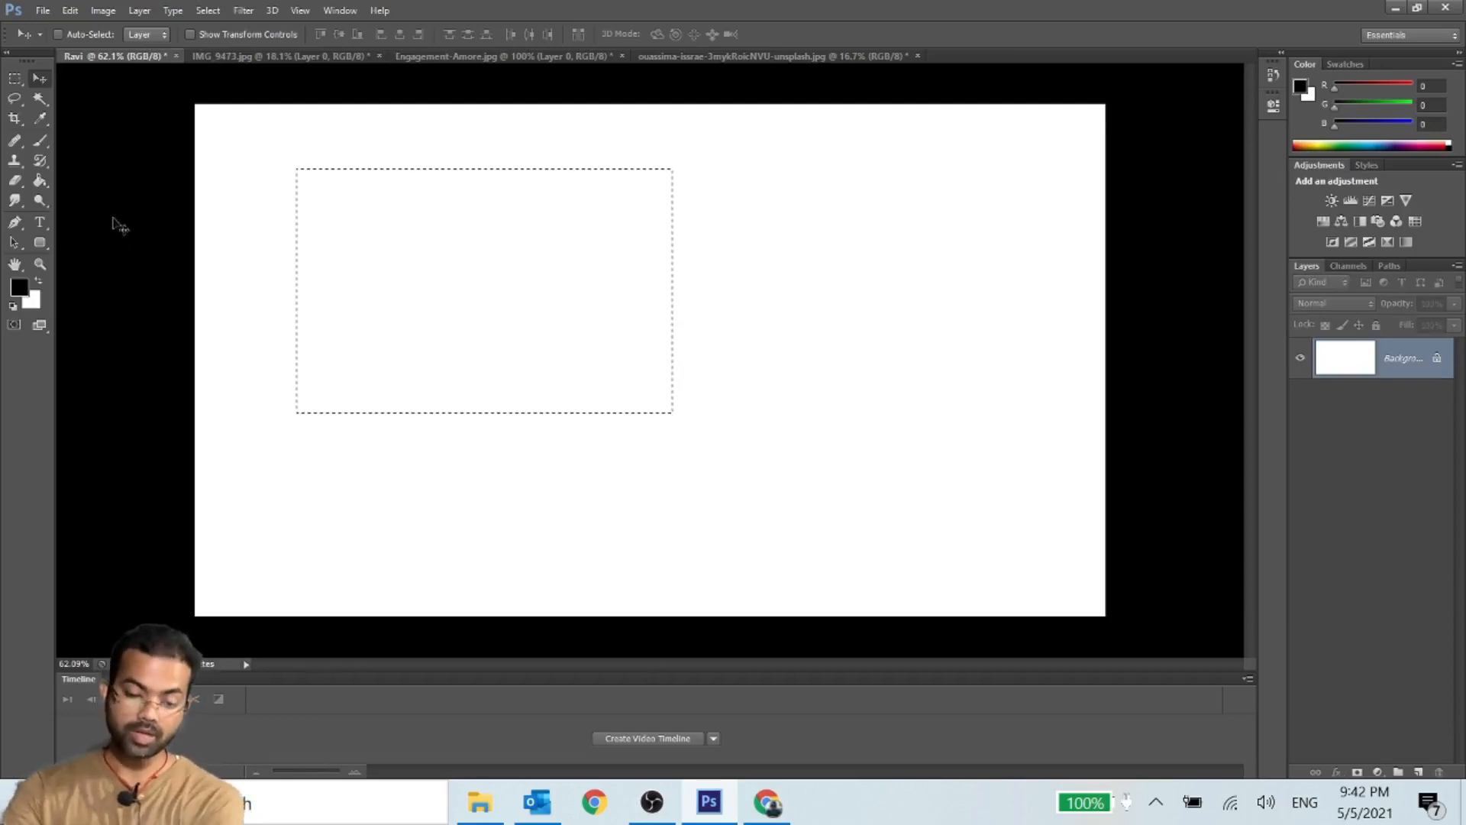
# - Set the foreground color to red, hex d51717
pyautogui.click(19, 286)
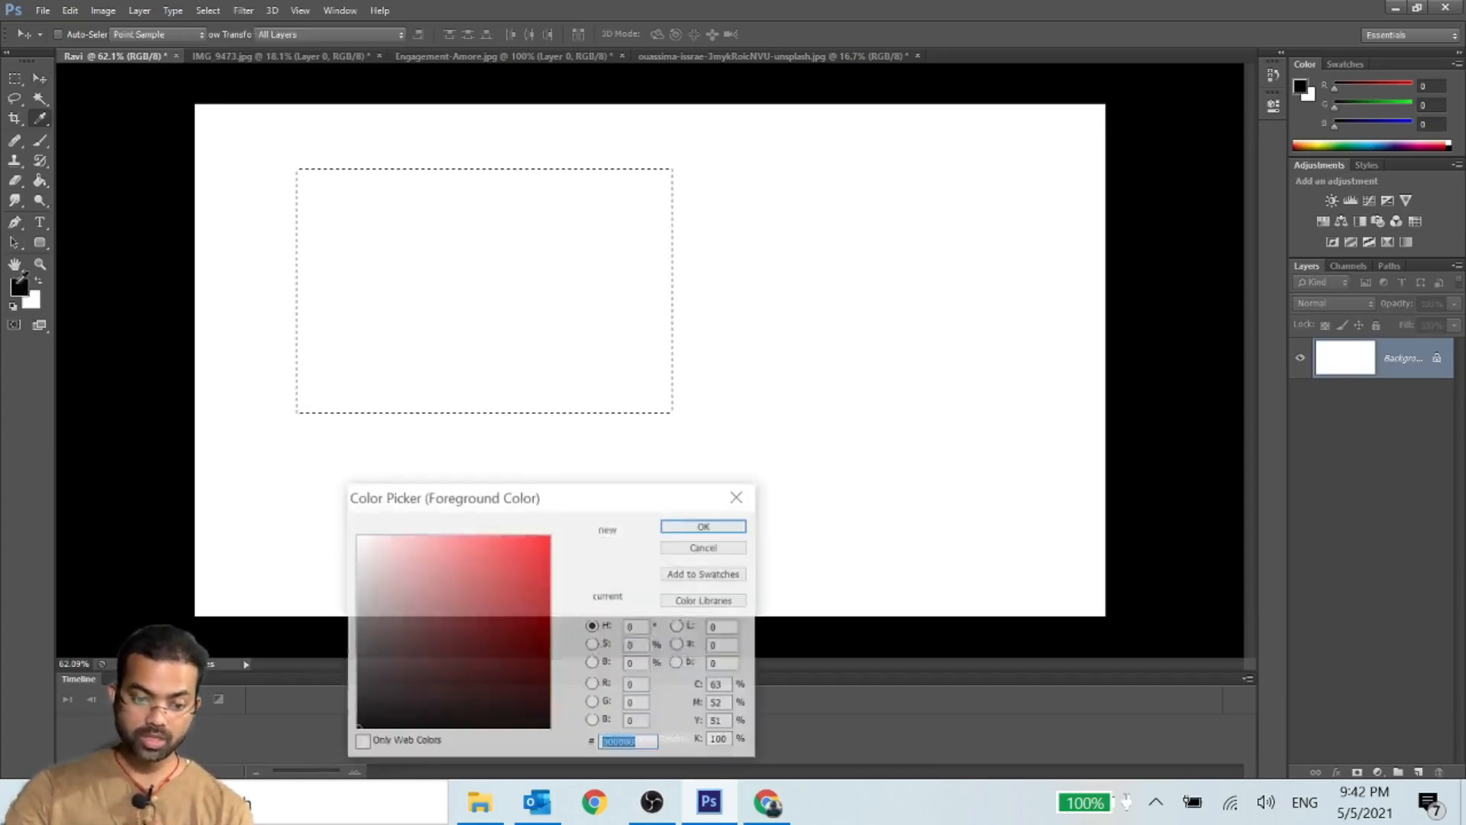
pyautogui.click(529, 567)
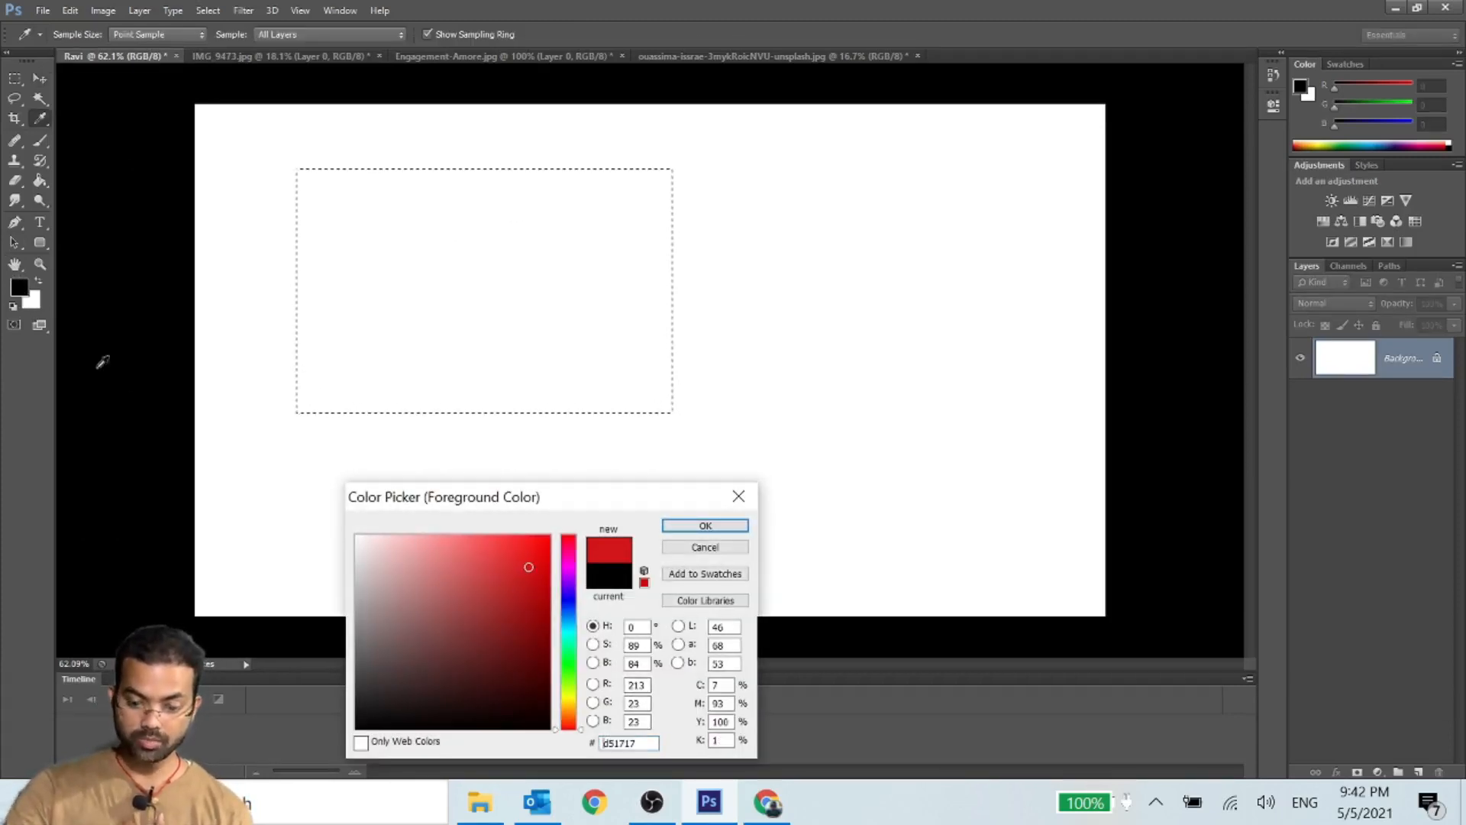
pyautogui.click(705, 527)
# - Set the background color to a medium green with hue 133, and return to the Move tool
pyautogui.click(33, 304)
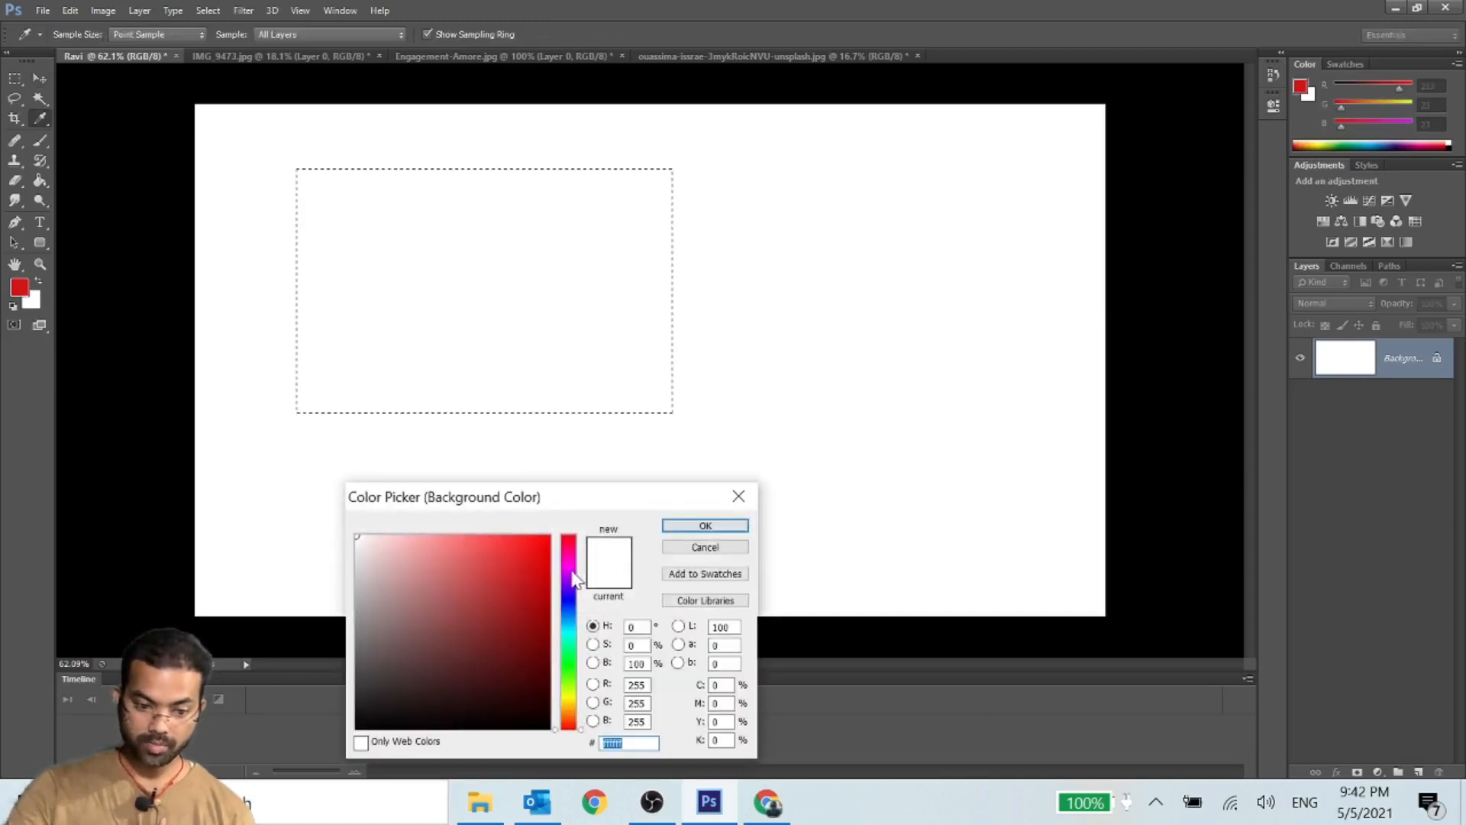
pyautogui.click(566, 656)
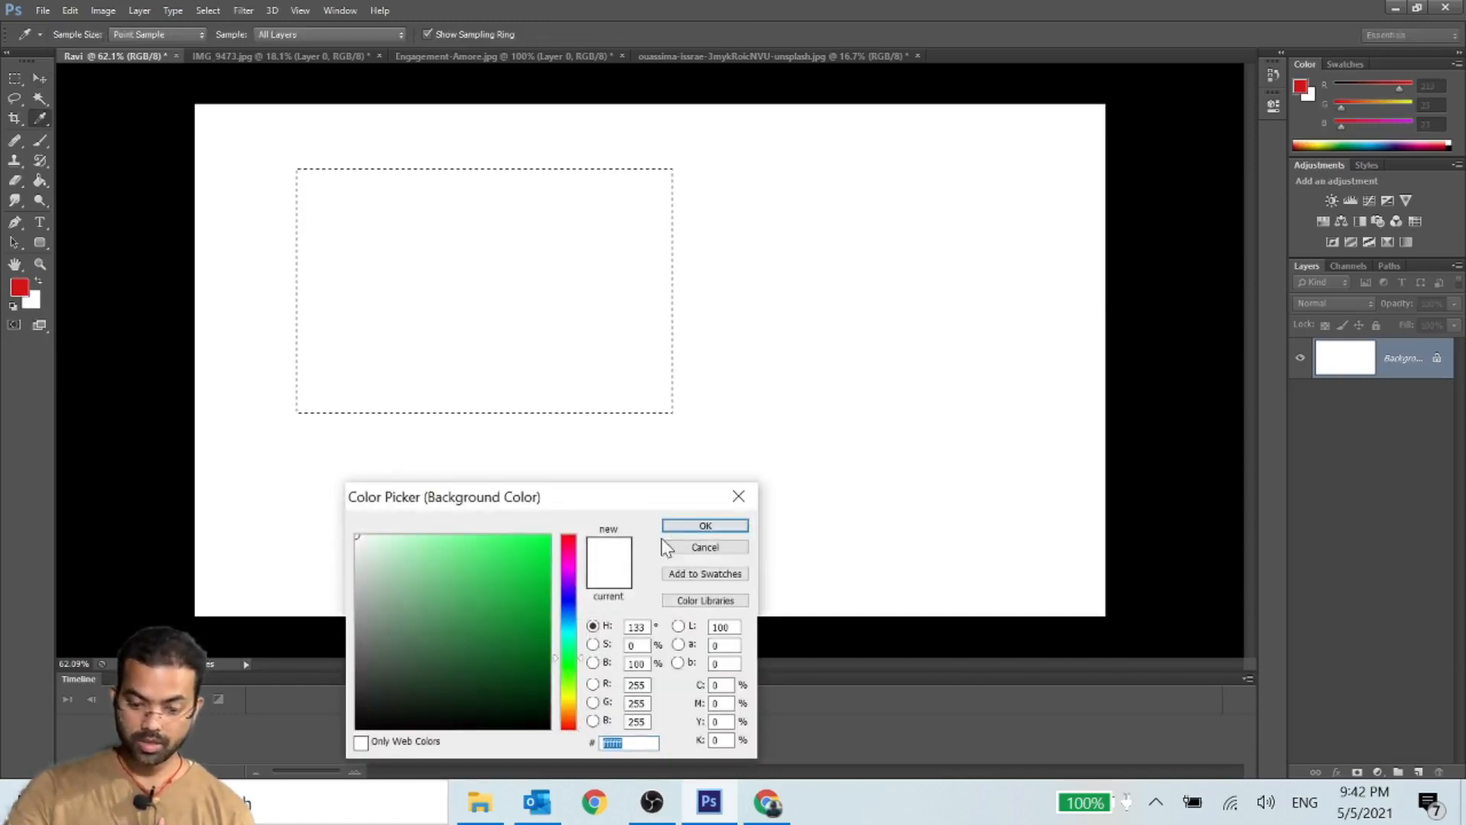
pyautogui.click(704, 526)
pyautogui.press('v')
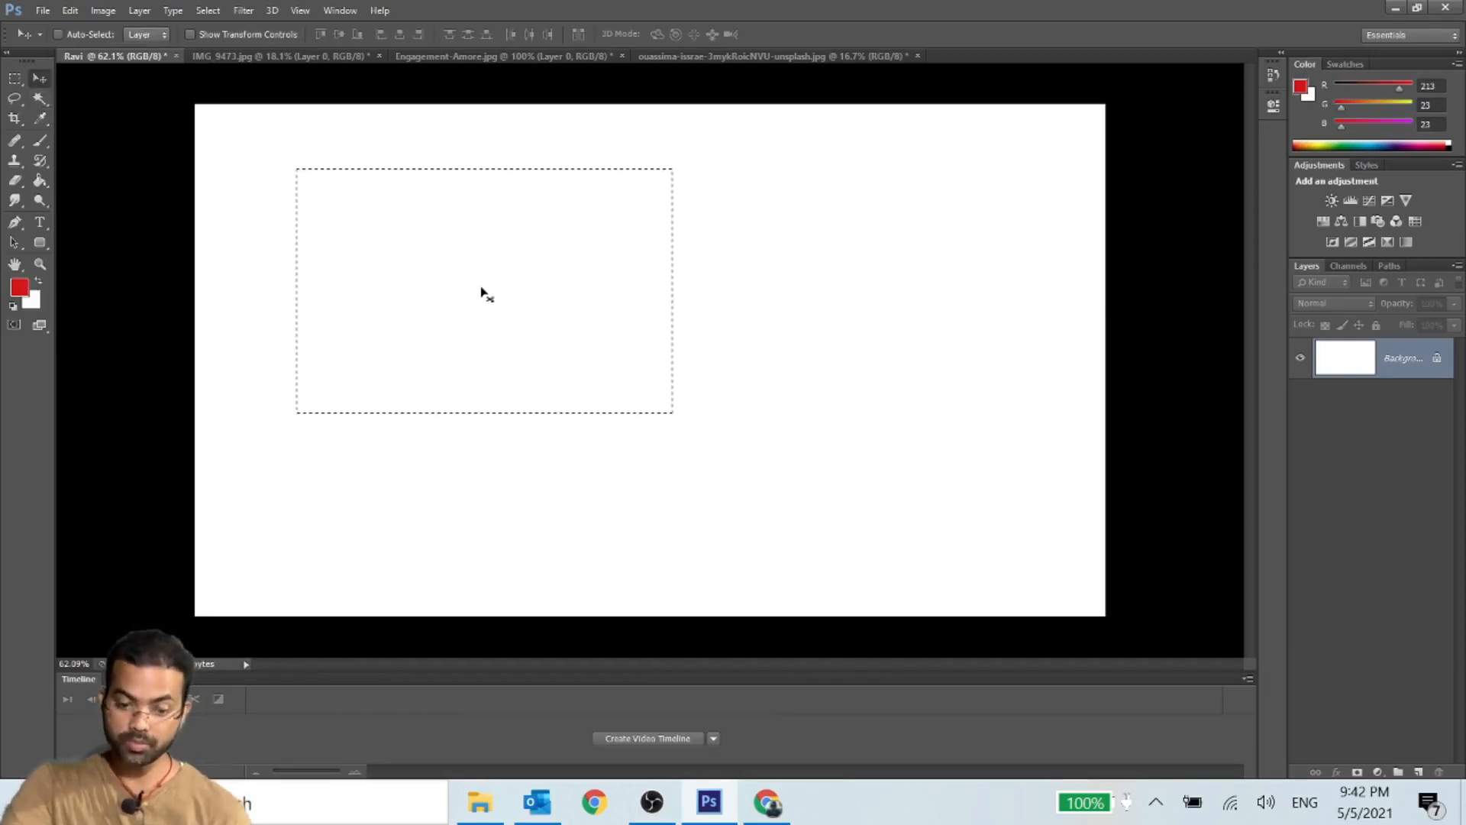
pyautogui.click(29, 303)
pyautogui.click(531, 596)
pyautogui.click(705, 526)
pyautogui.press('v')
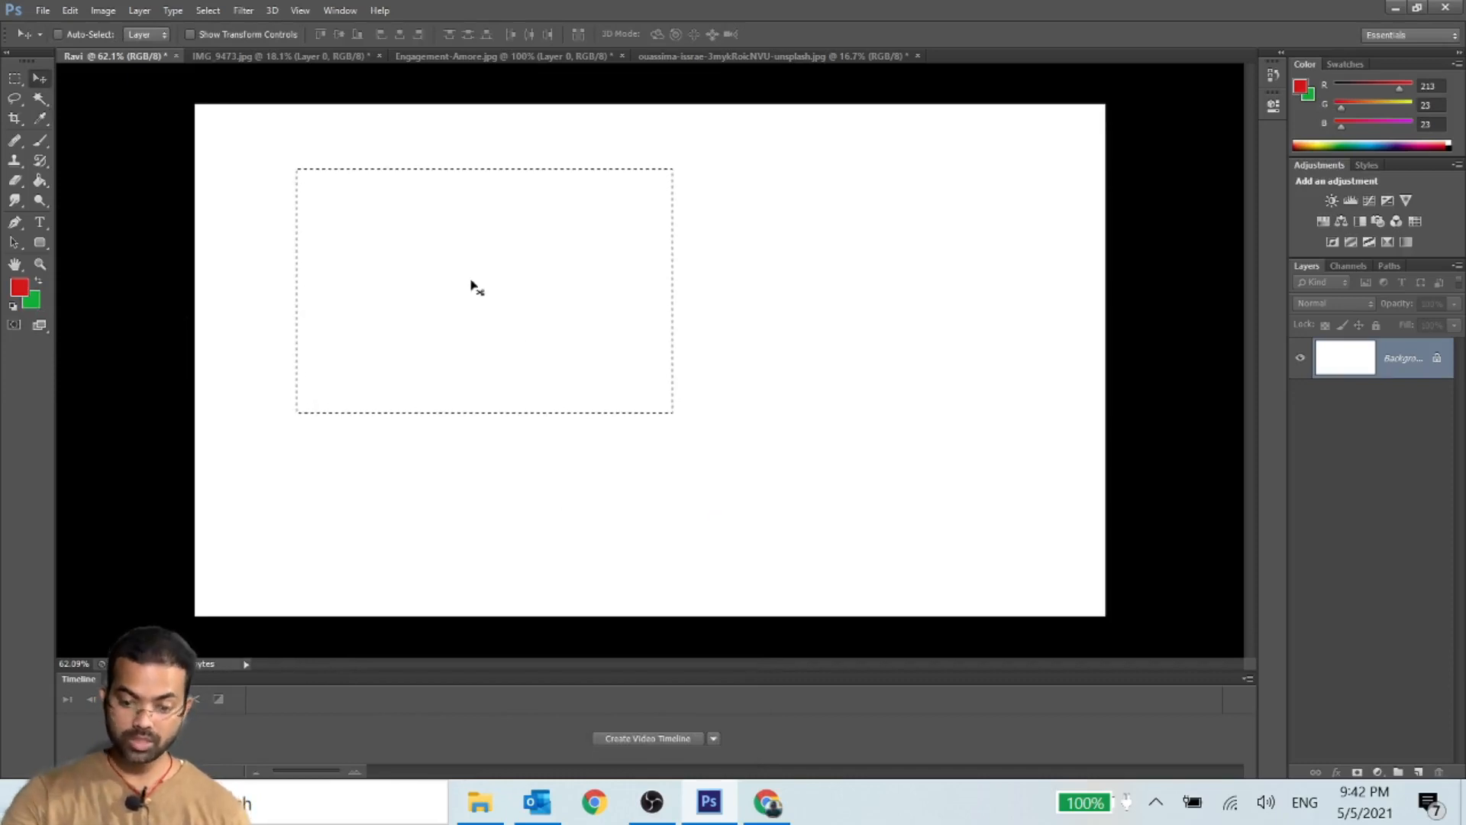
# - Fill the rectangular selection with the red foreground color, and refill it with the green background color
pyautogui.hotkey('alt', 'BackSpace')
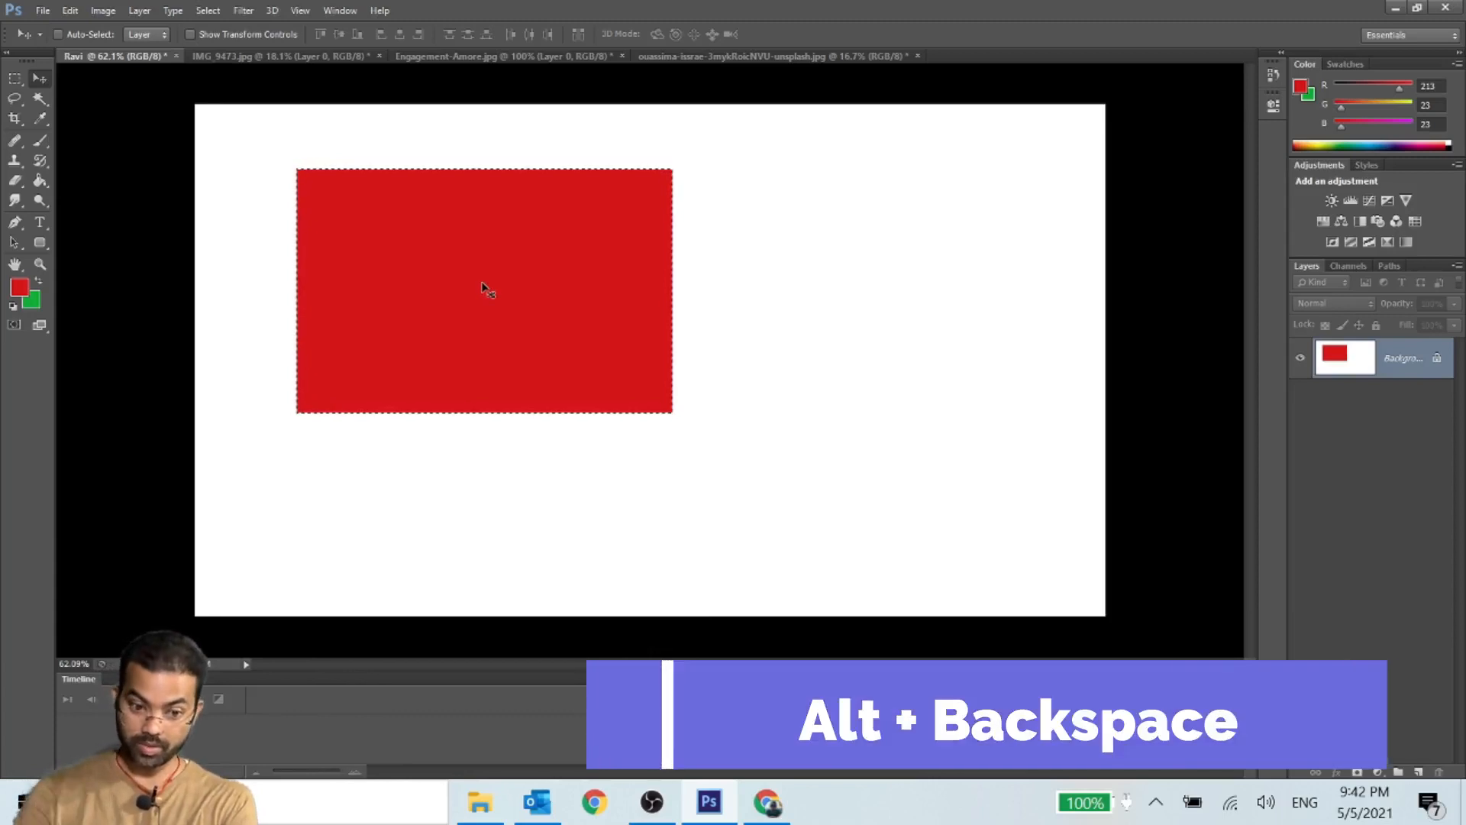
pyautogui.hotkey('ctrl', 'BackSpace')
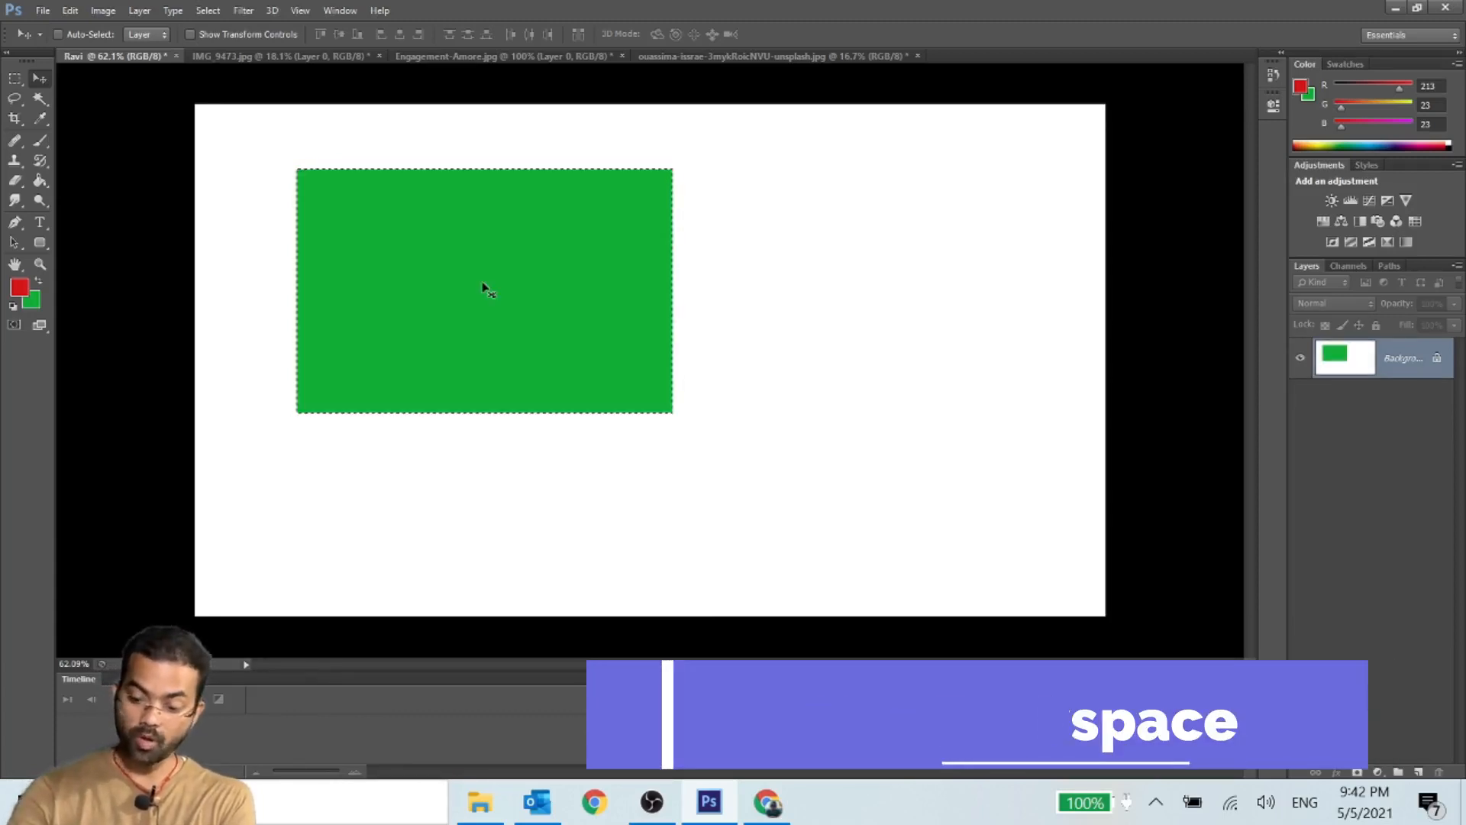
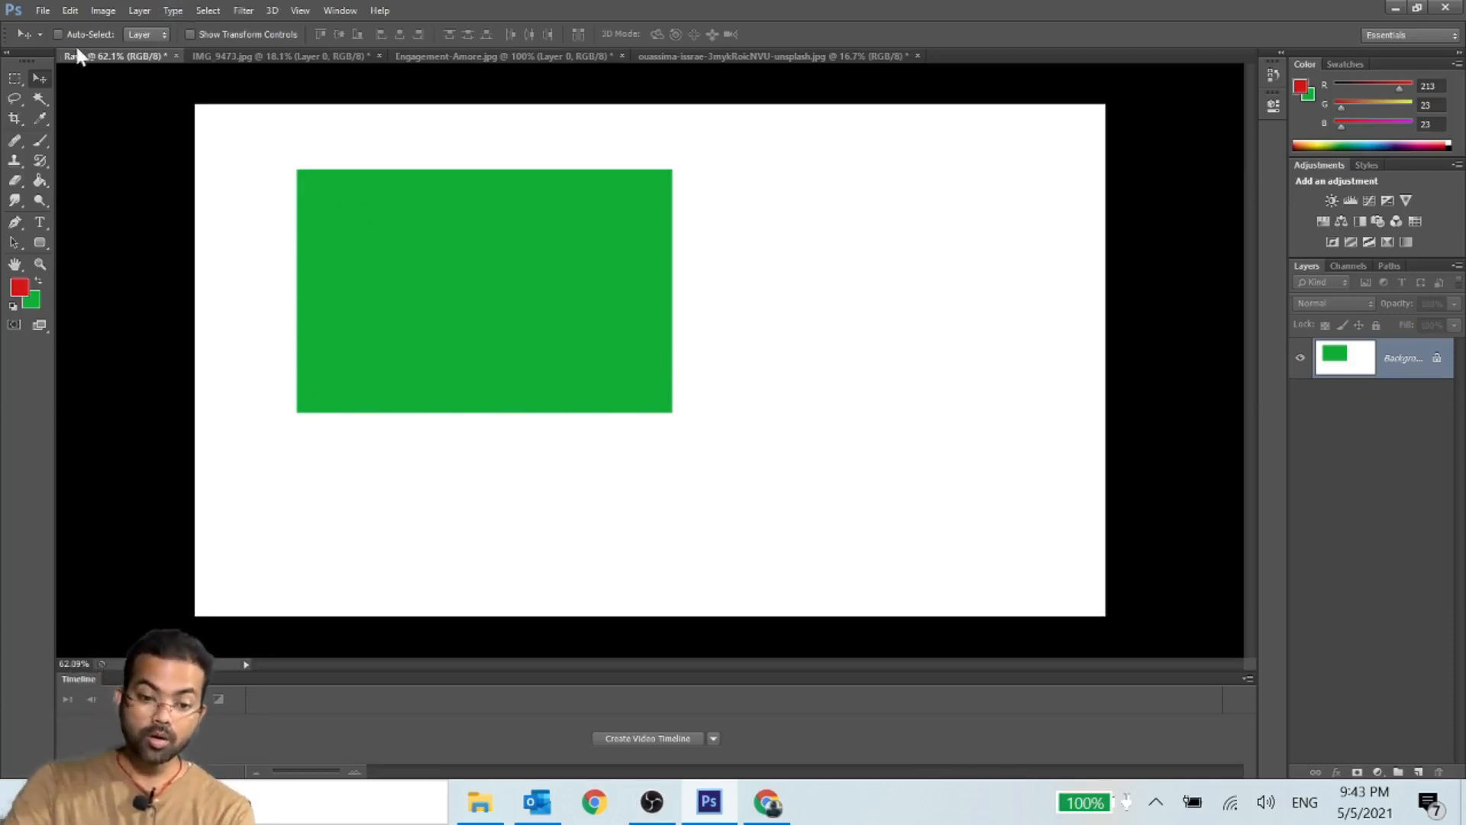
# - Set the rectangular marquee's feather to 200 px, select an area beside the green rectangle, and fill it with the red foreground color
pyautogui.click(14, 80)
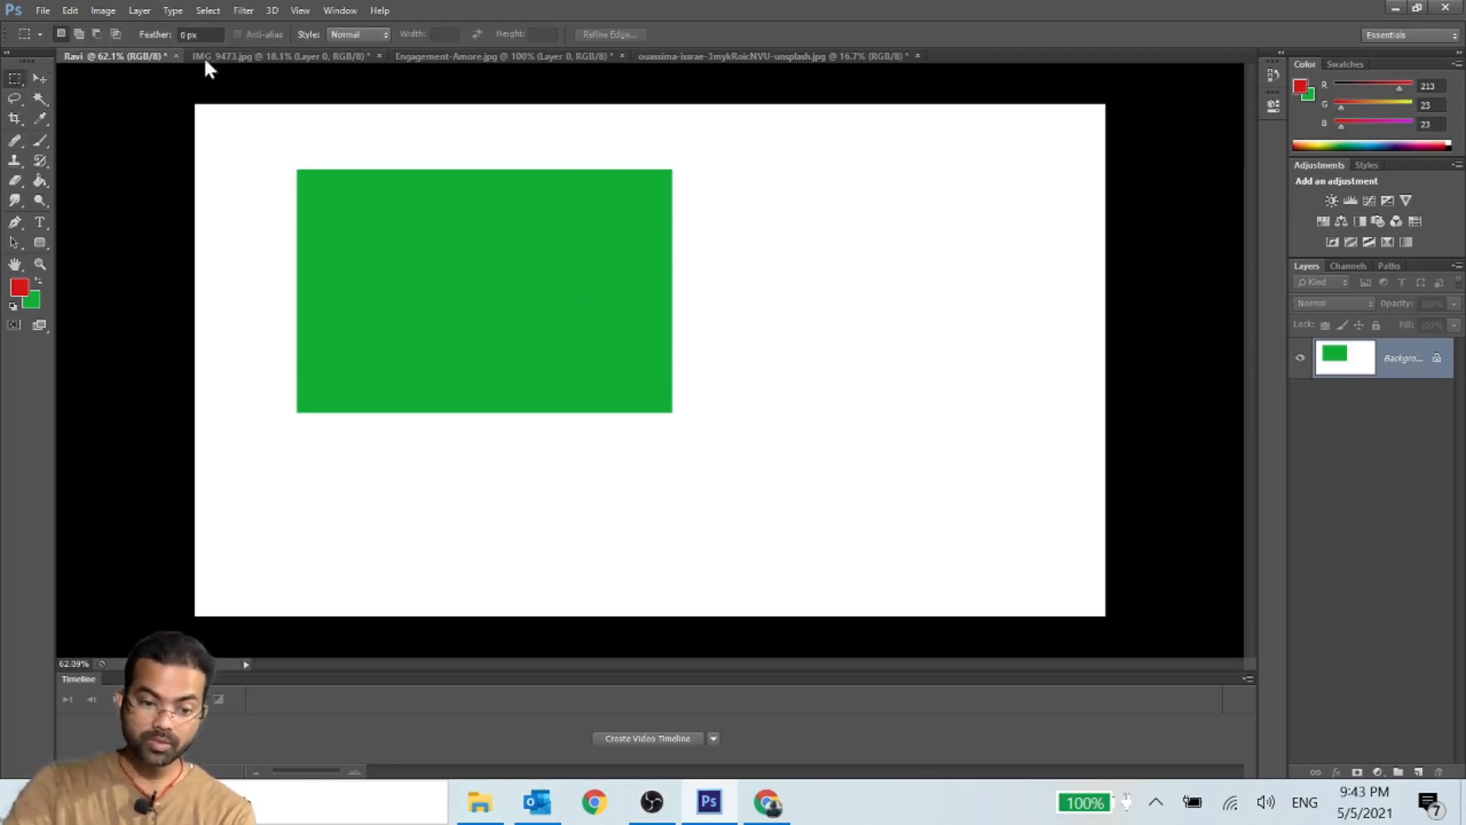
pyautogui.click(182, 35)
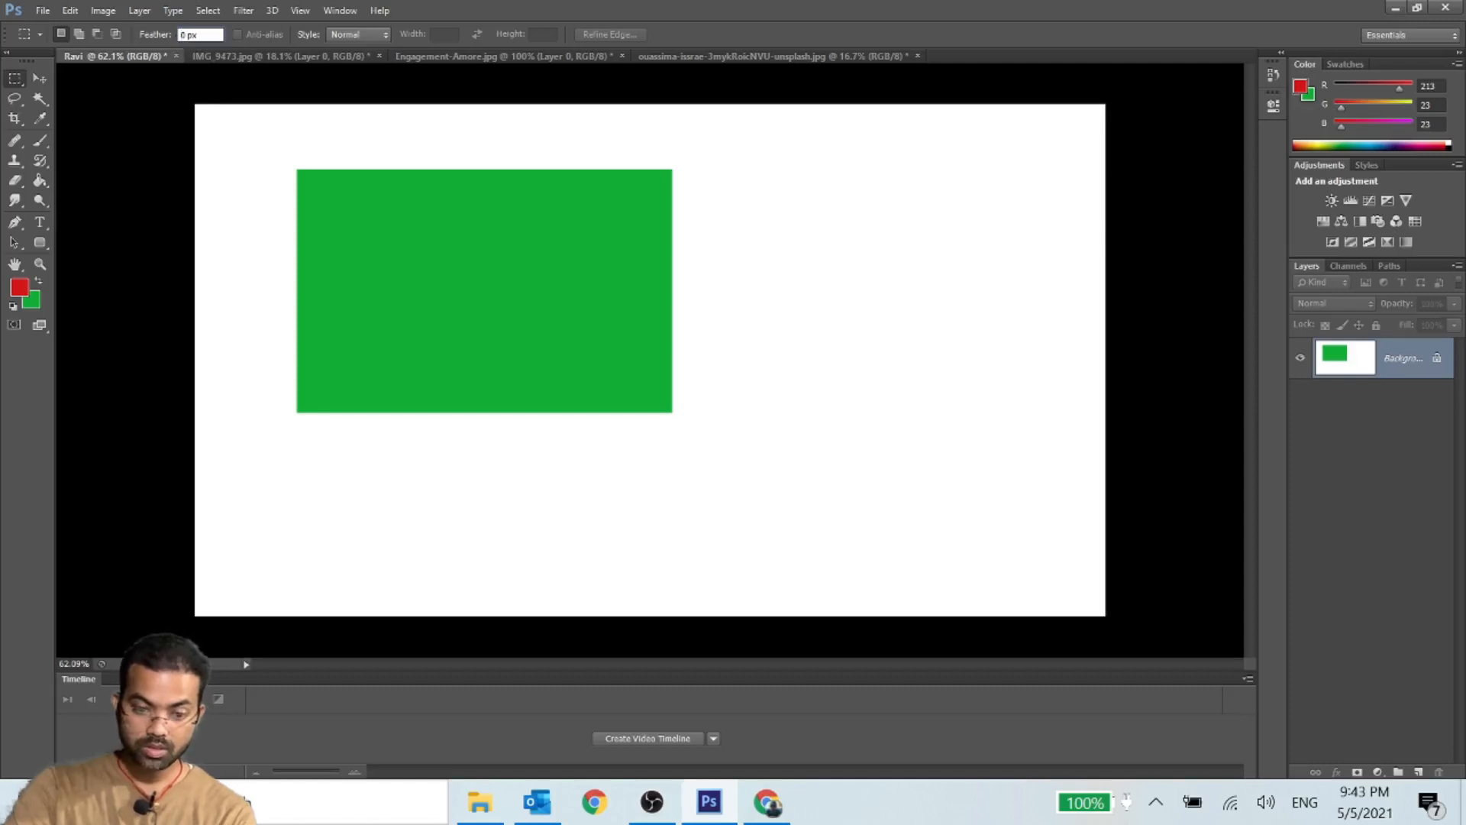
pyautogui.write('2')
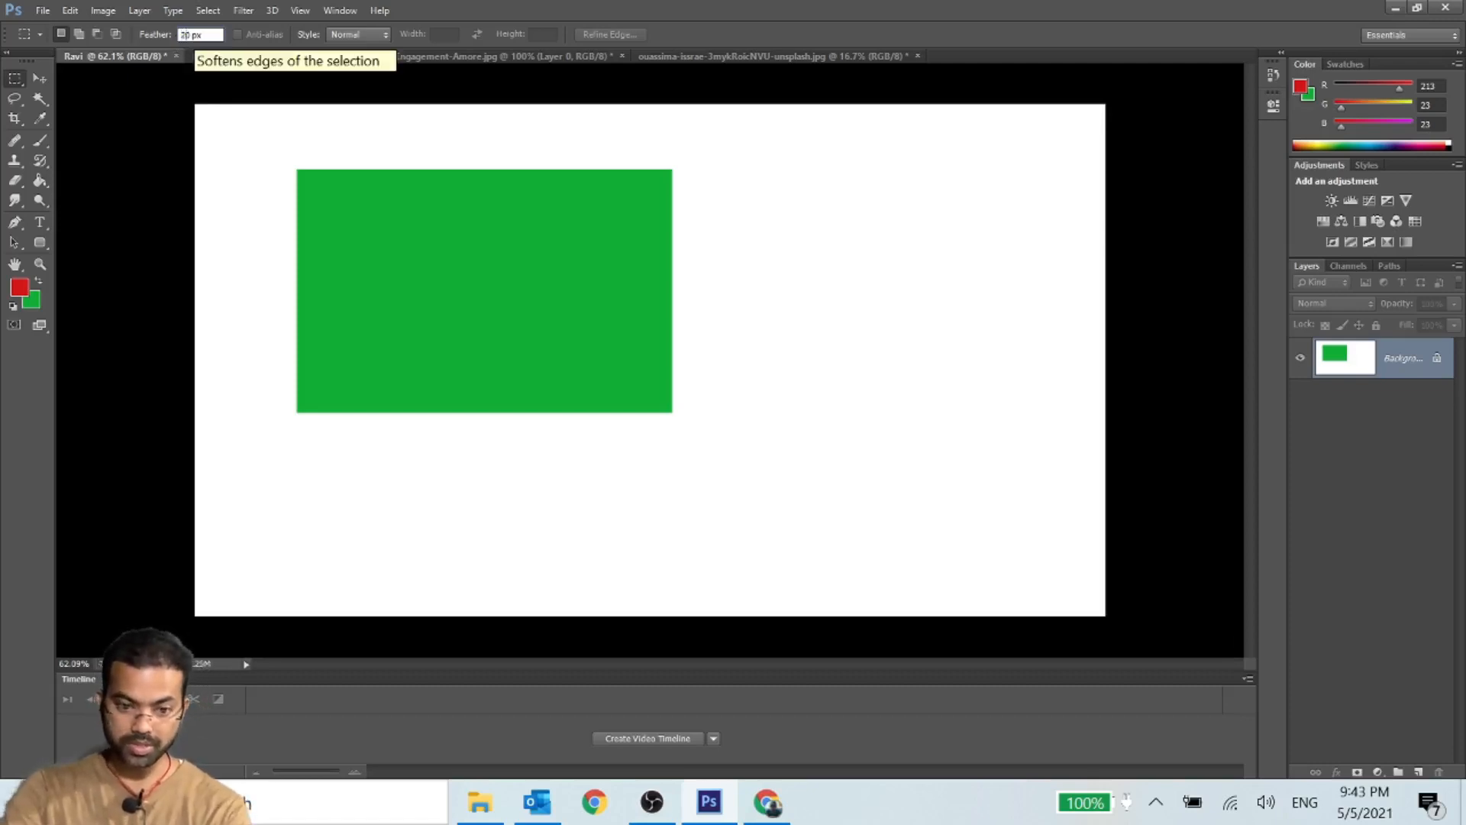
pyautogui.write('0')
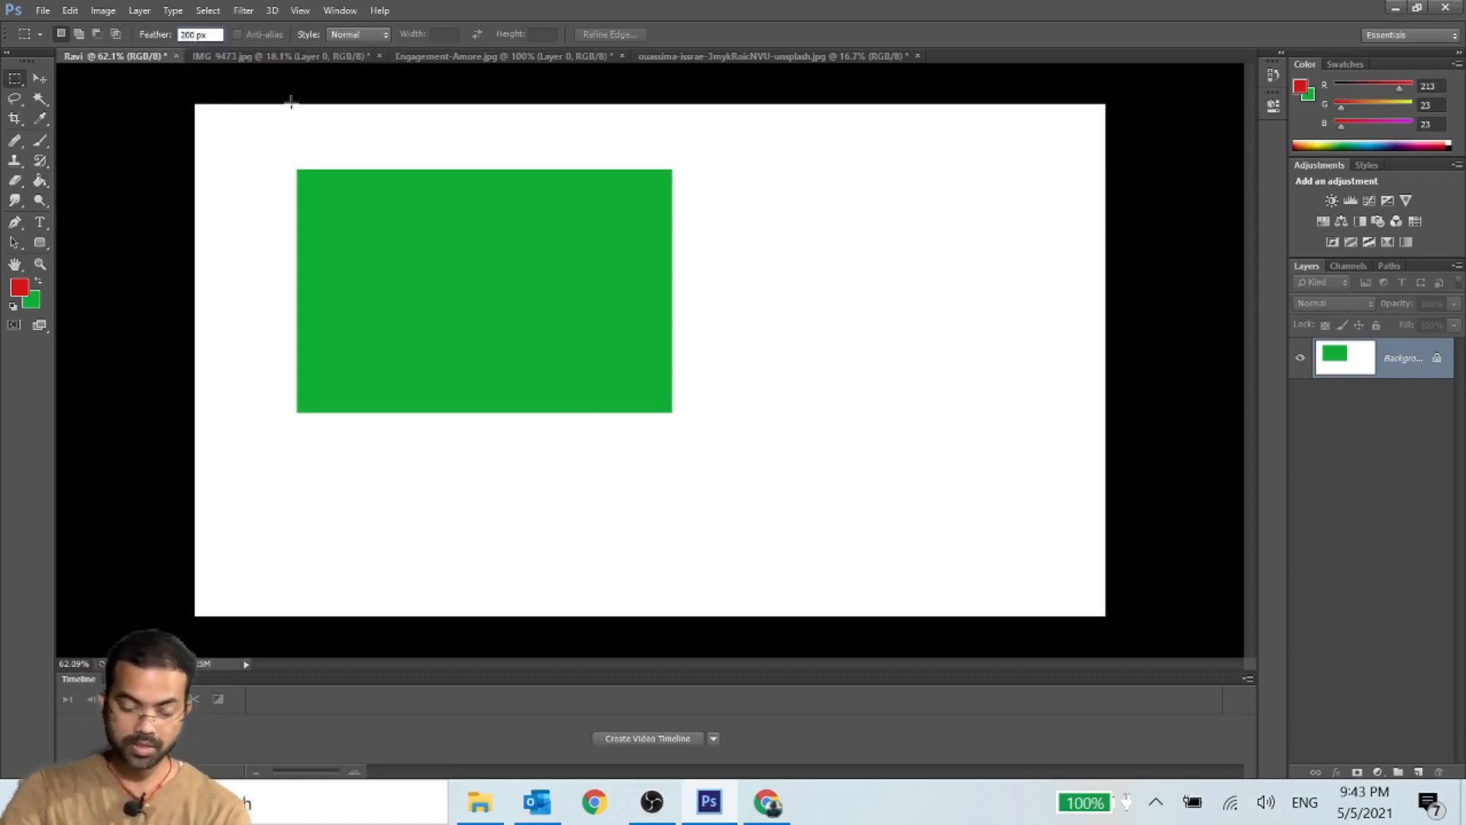
pyautogui.press('Return')
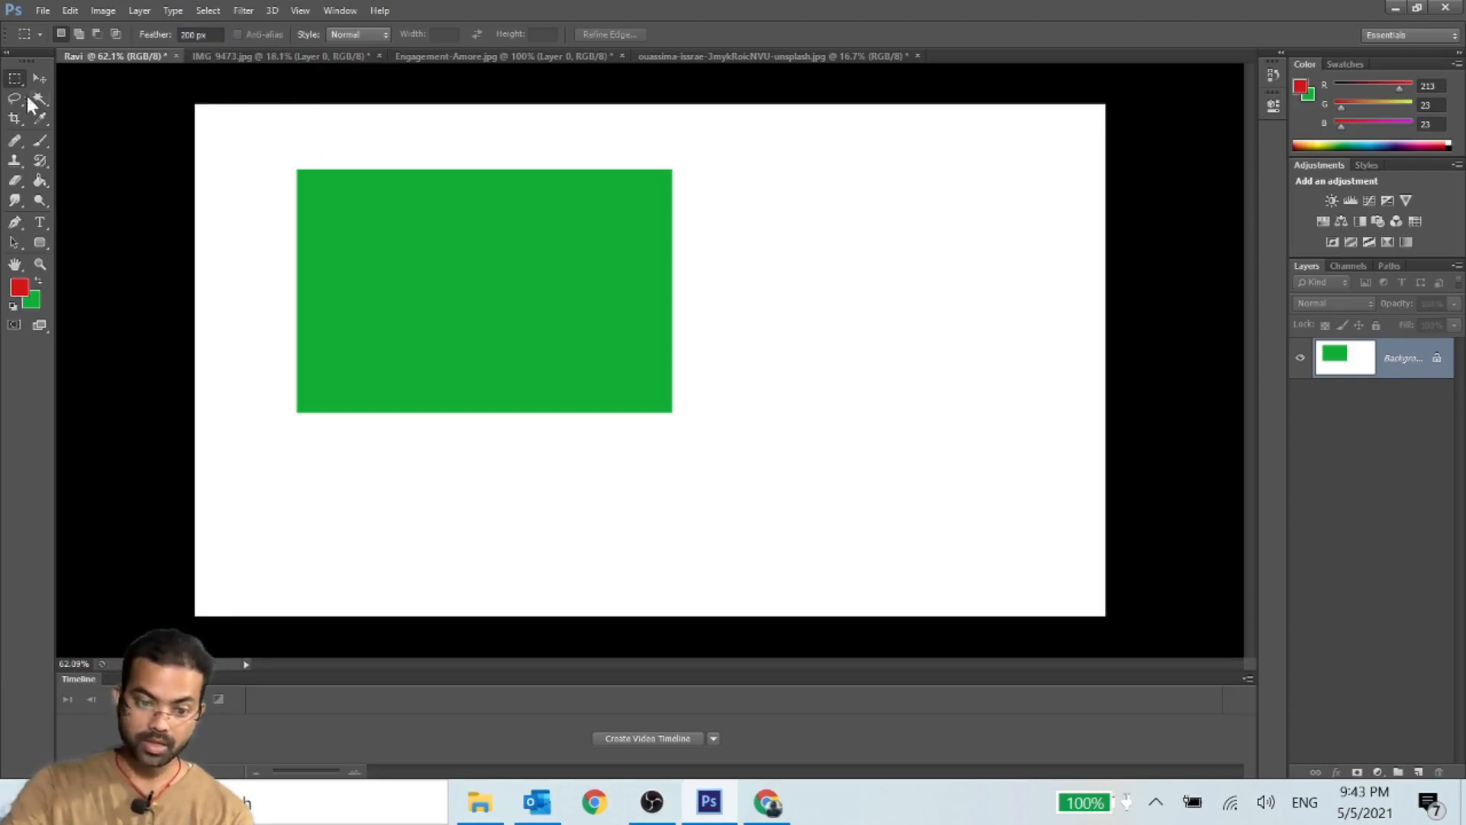
pyautogui.moveTo(749, 172); pyautogui.dragTo(1003, 406)
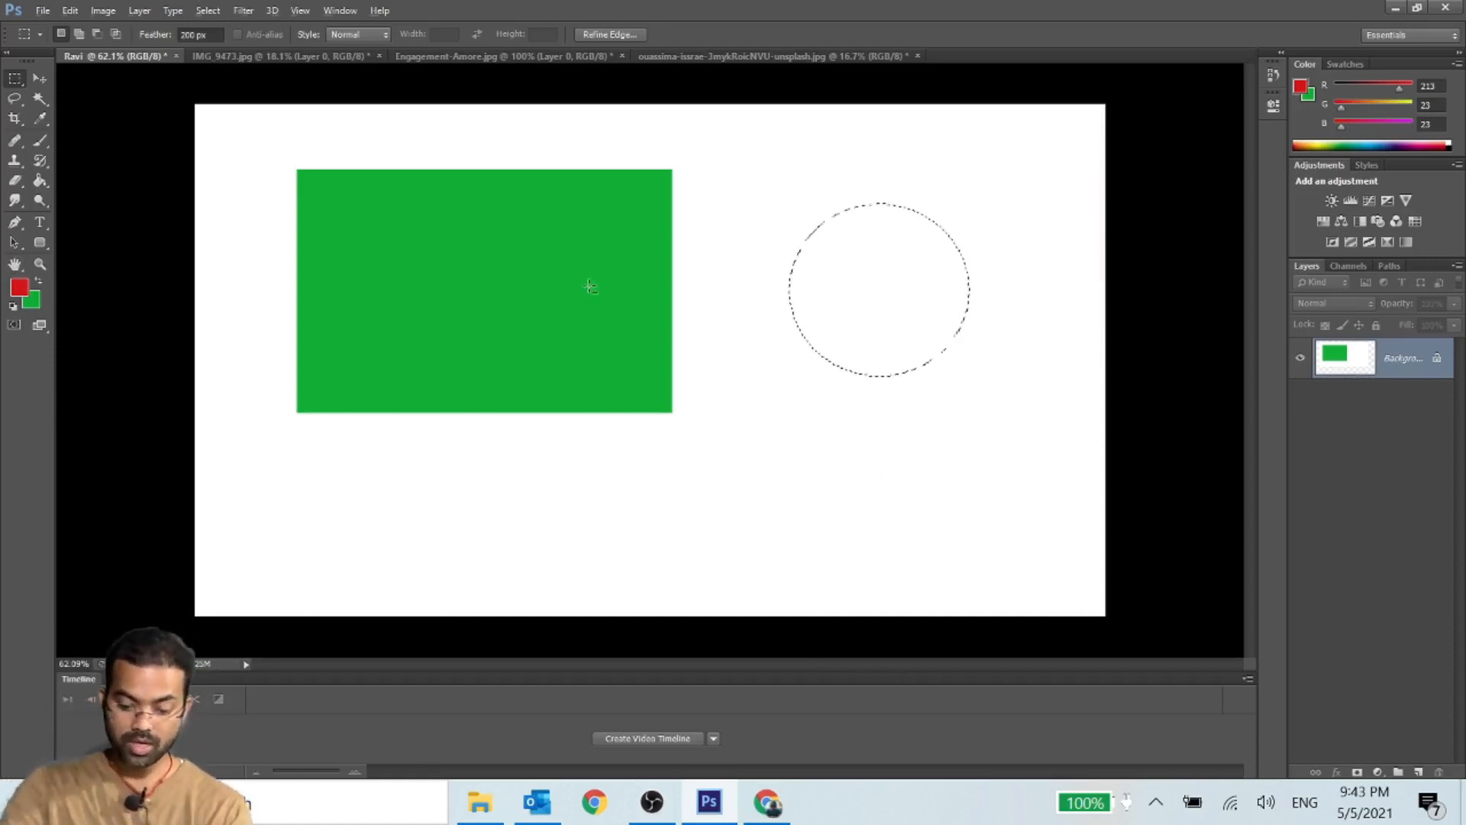
pyautogui.hotkey('alt', 'BackSpace')
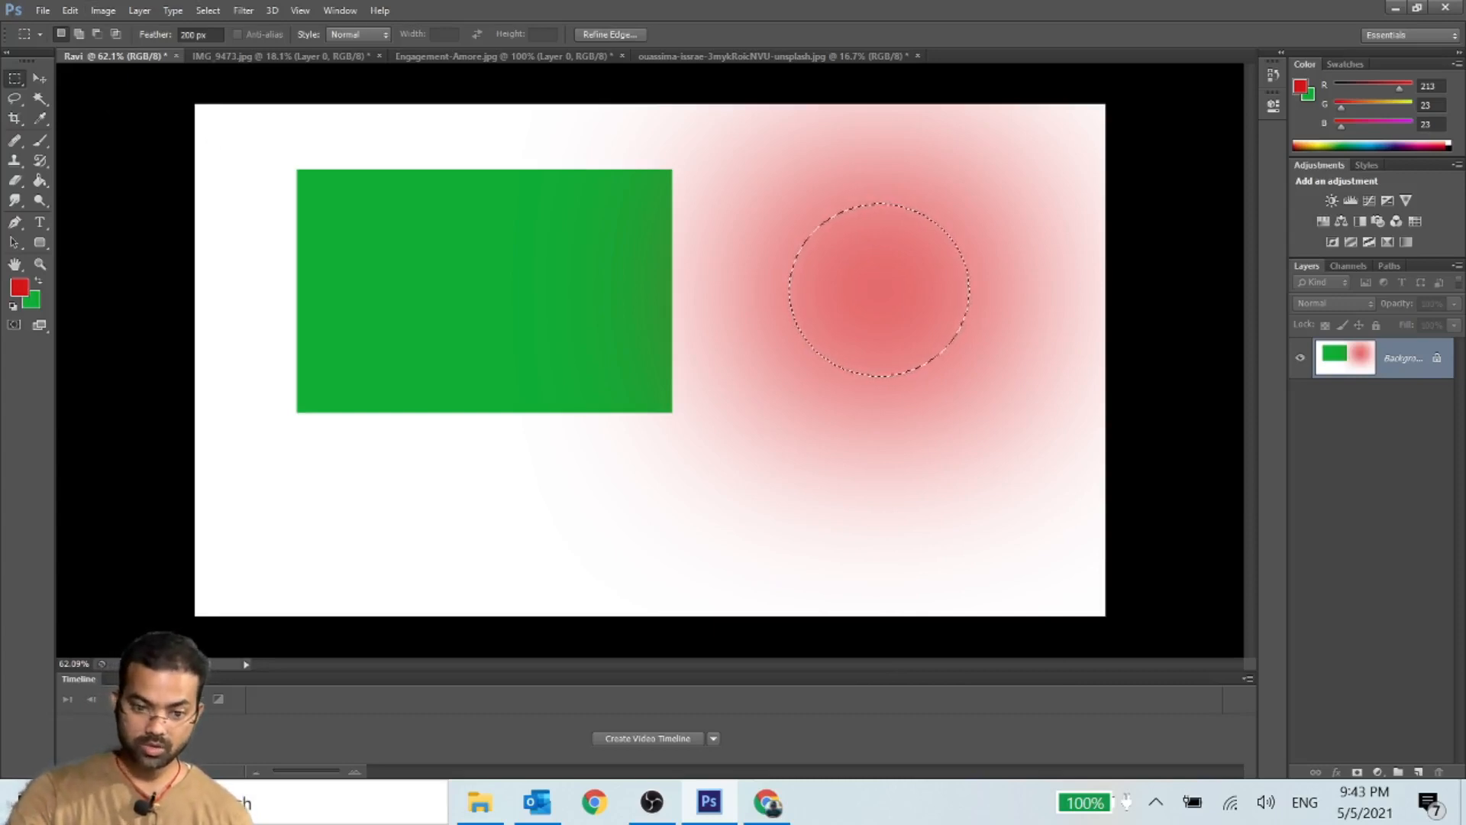
# - Set the marquee feather to 20 px, select a smaller area below the red glow, and fill it with the green background color
pyautogui.click(150, 40)
pyautogui.write('0')
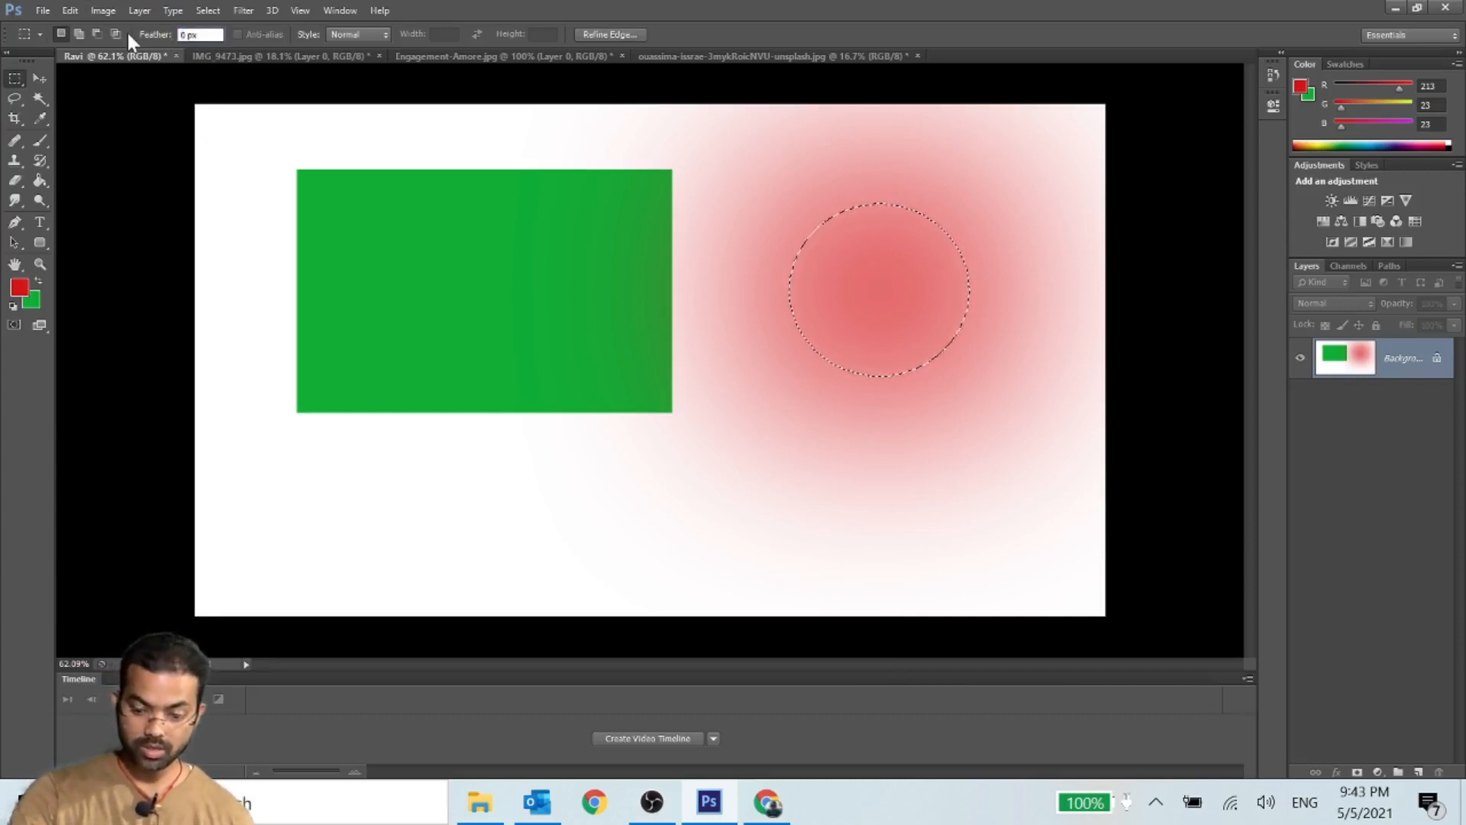
pyautogui.write('2')
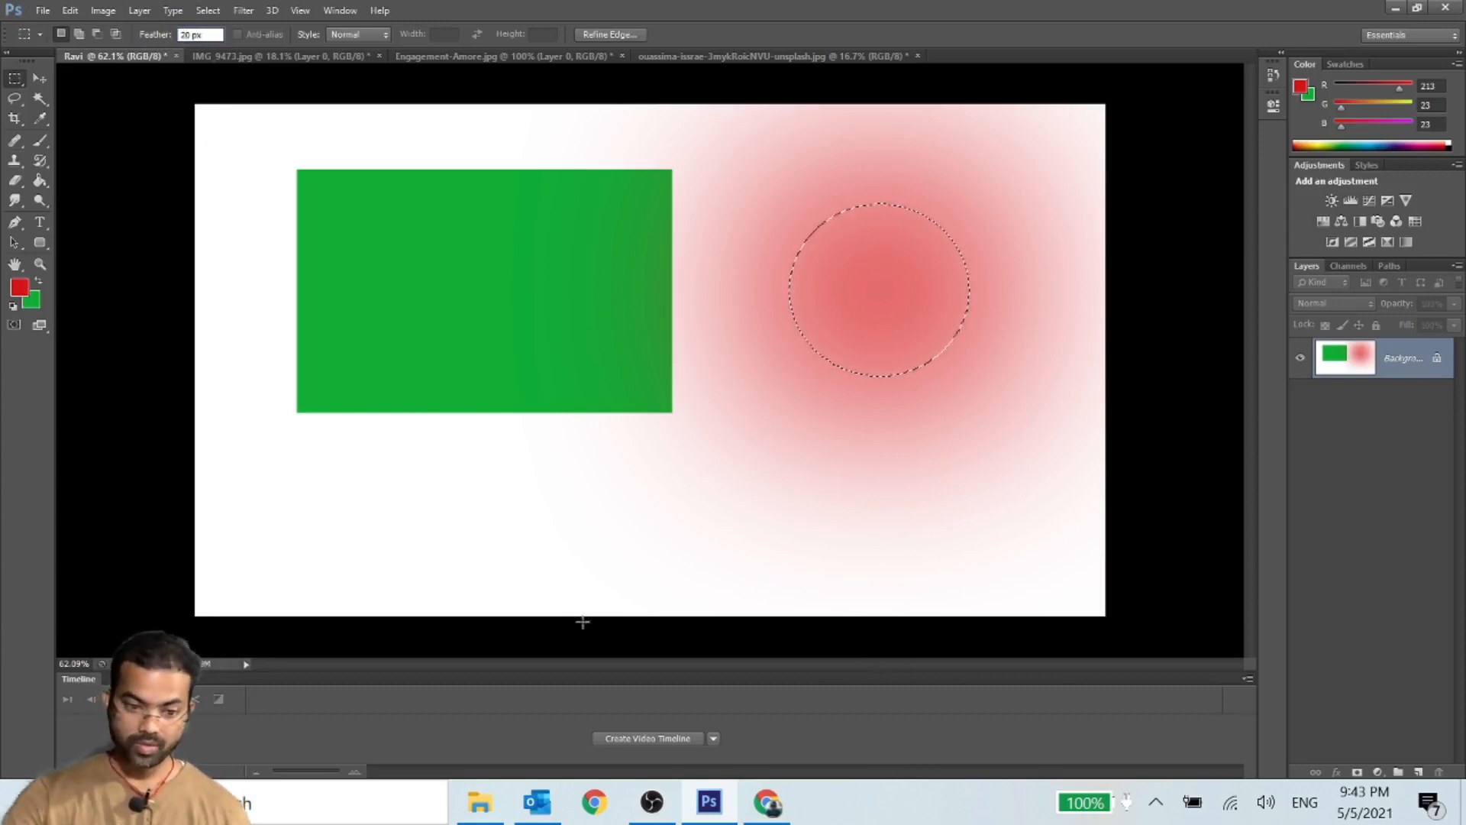
pyautogui.moveTo(717, 386); pyautogui.dragTo(898, 544)
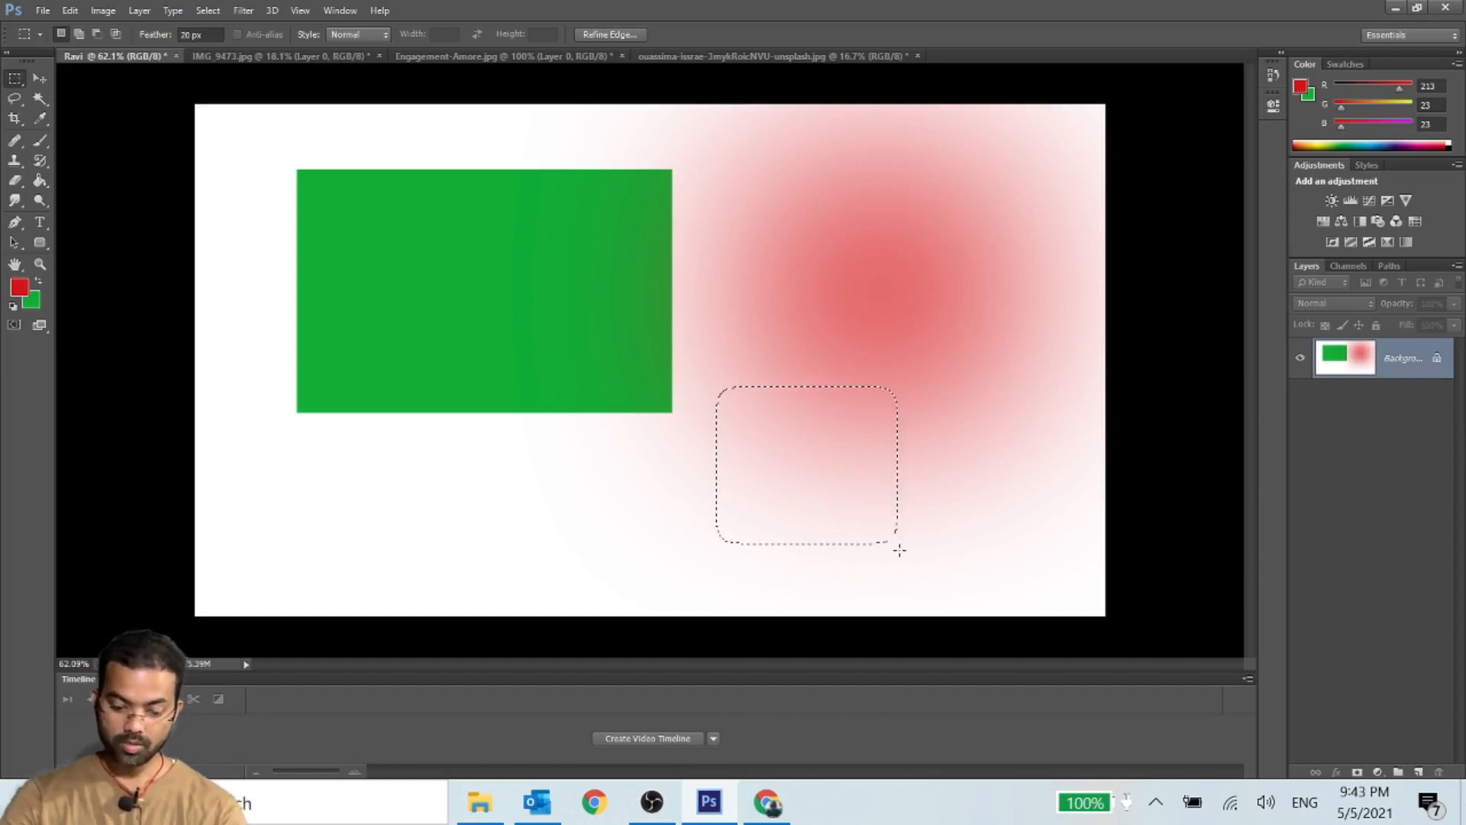
pyautogui.hotkey('ctrl', 'BackSpace')
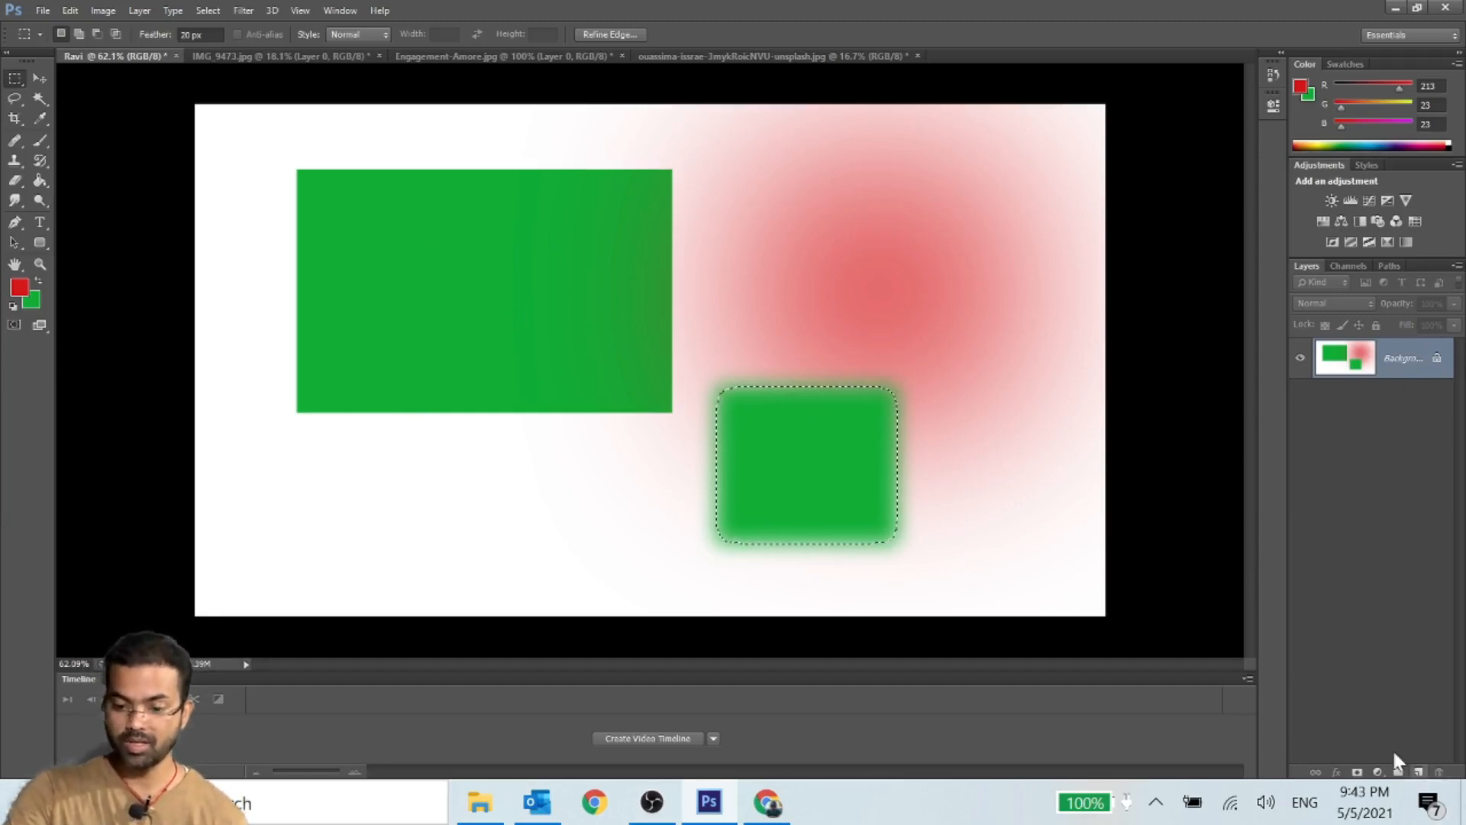
# - Create a red-filled rectangle with feathered edges on a new layer and move it onto the large green rectangle
pyautogui.click(1418, 772)
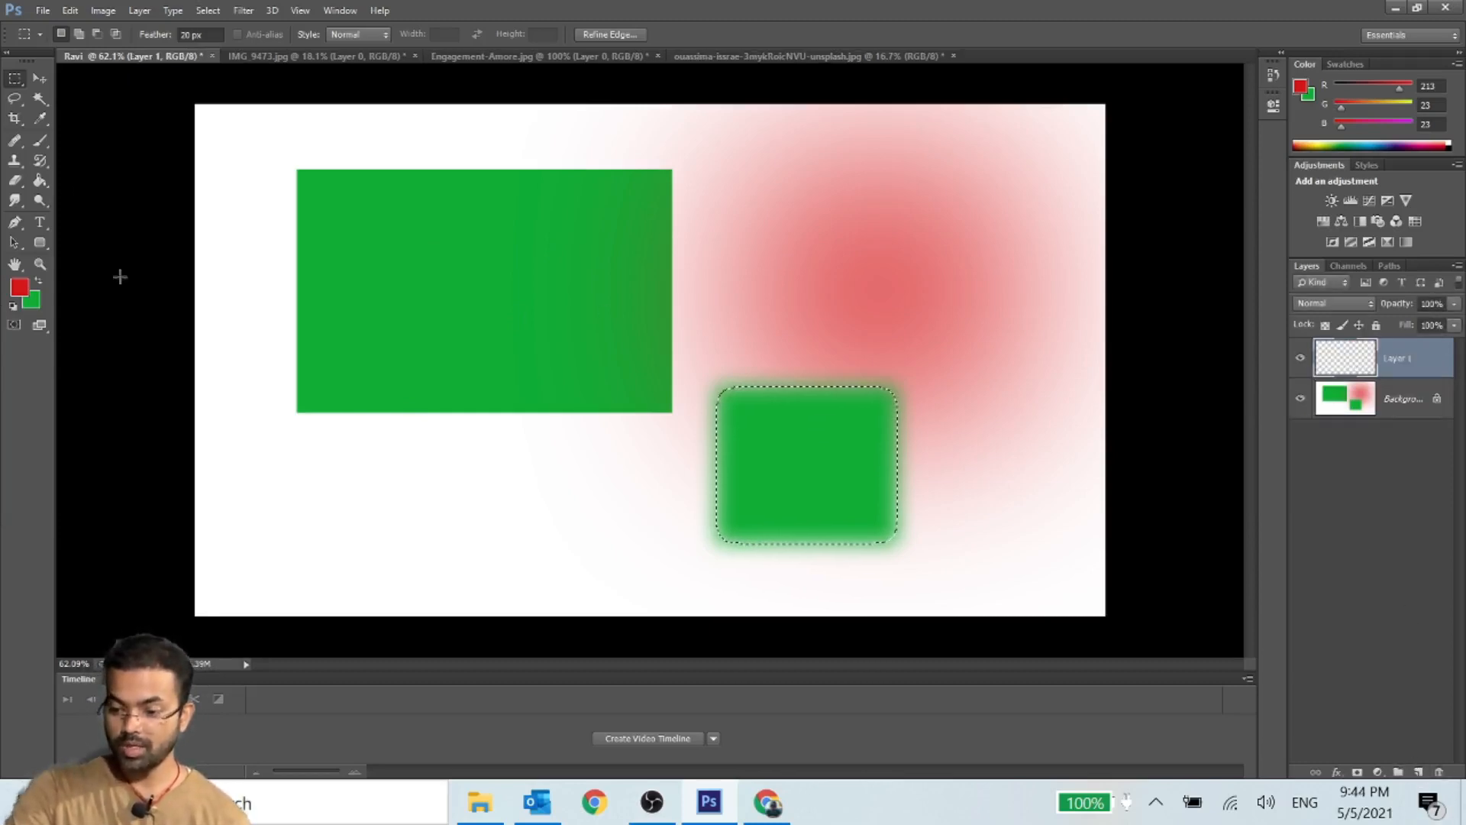
pyautogui.moveTo(423, 236); pyautogui.dragTo(701, 459)
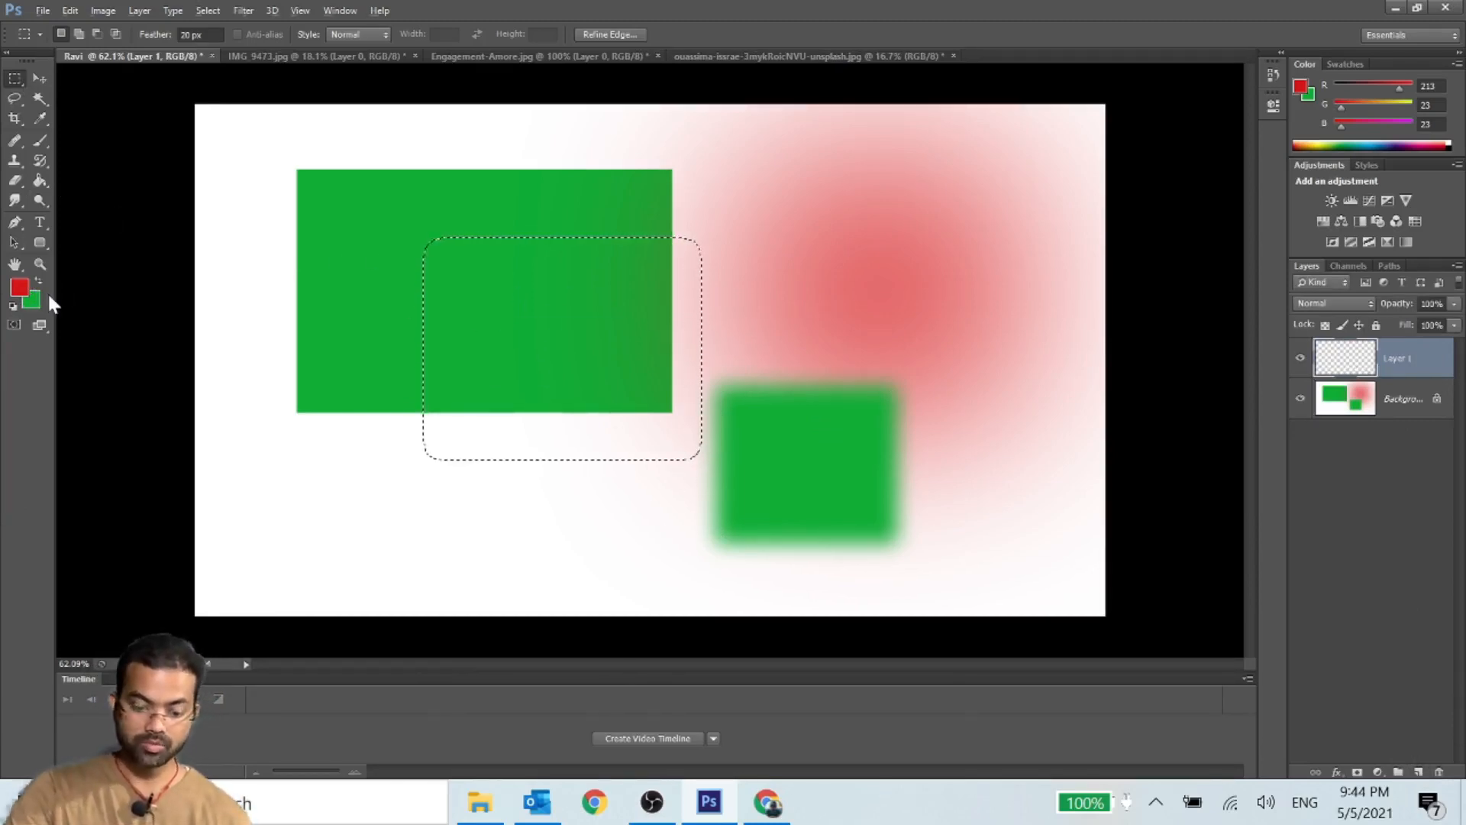
pyautogui.hotkey('alt', 'BackSpace')
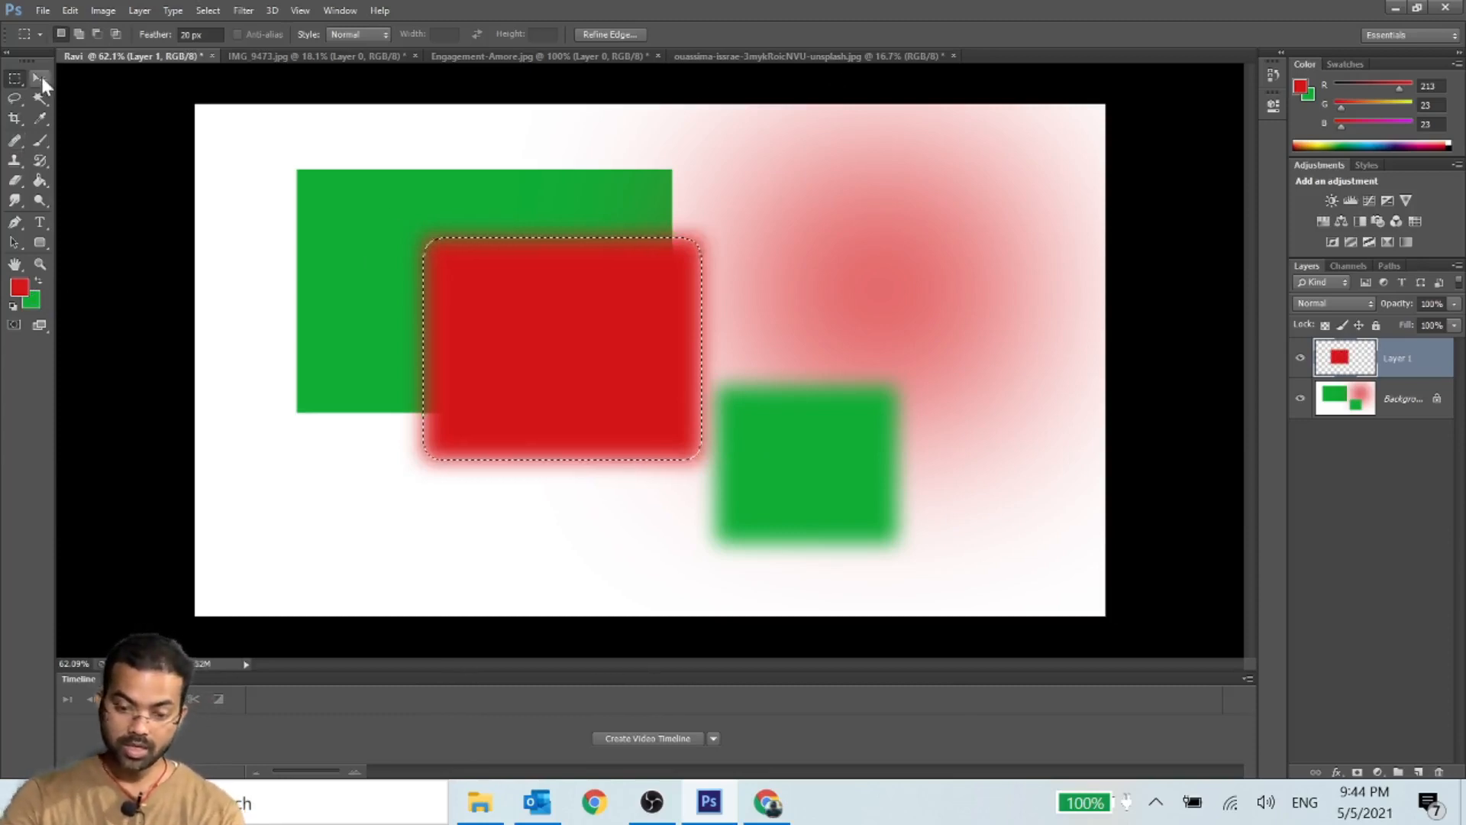
pyautogui.hotkey('ctrl', 'd')
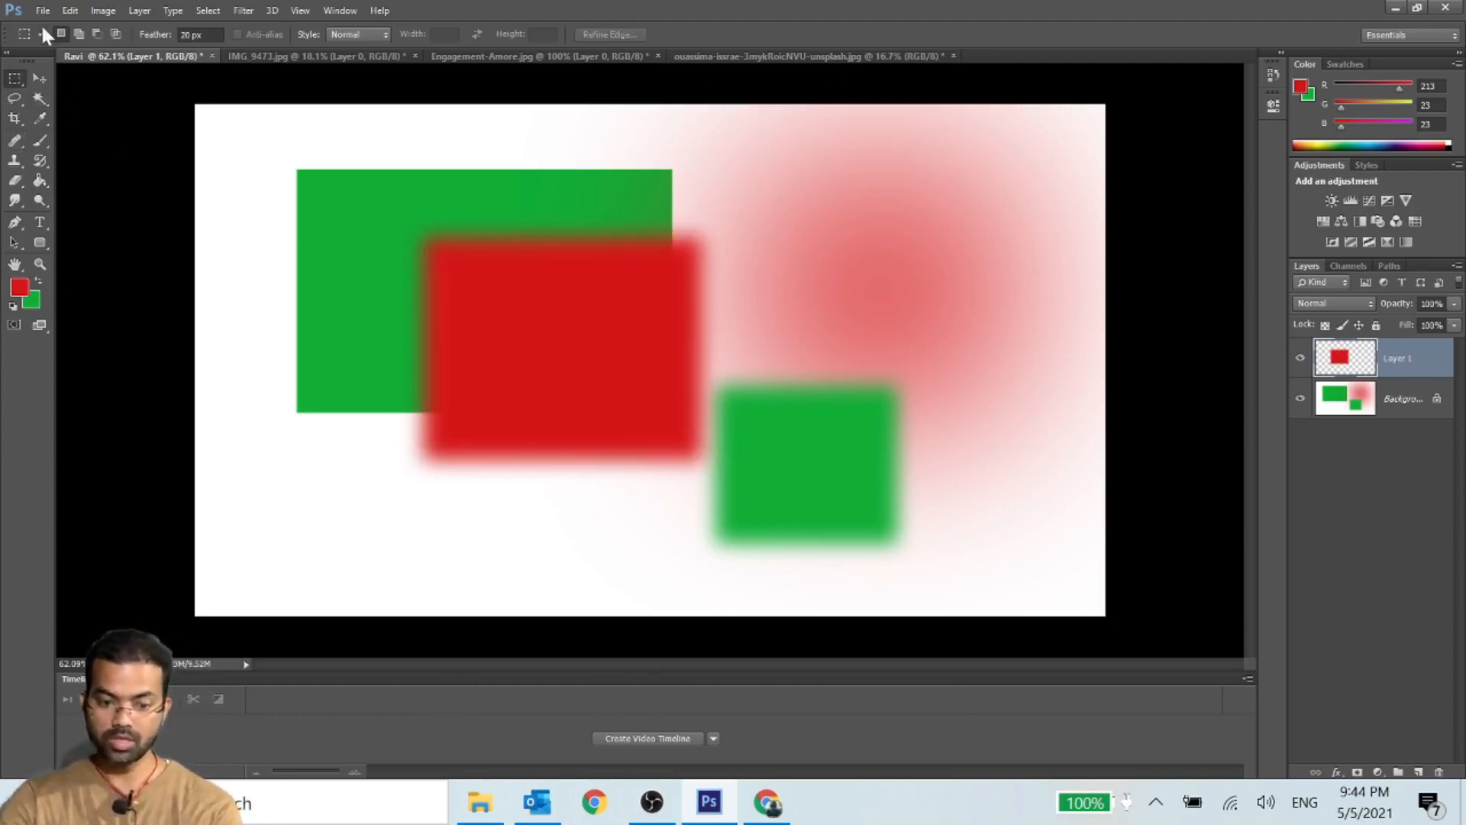
pyautogui.click(40, 76)
pyautogui.moveTo(562, 318); pyautogui.dragTo(640, 302)
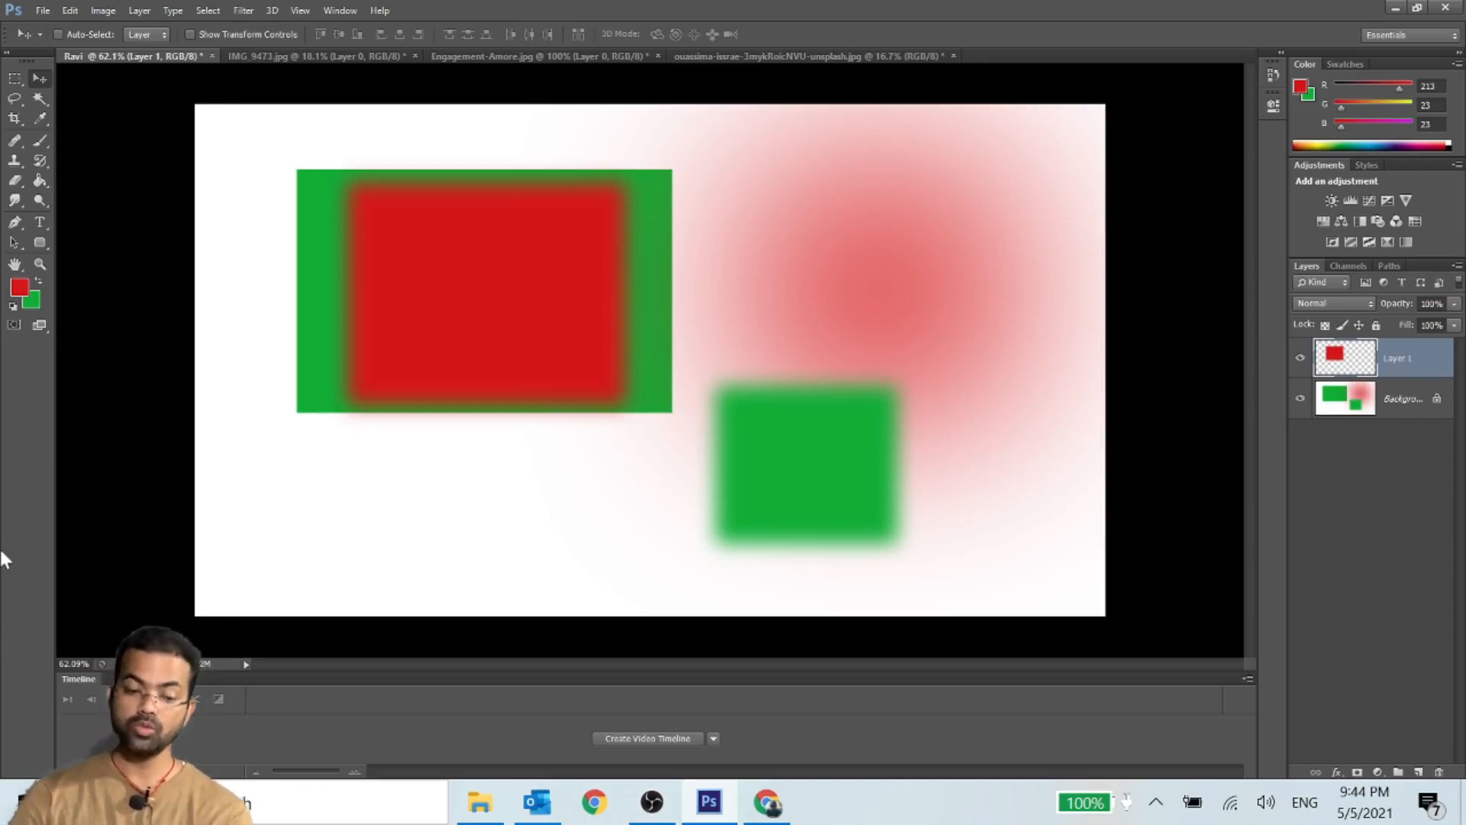
# - Set the marquee feather to 0 px and add a hard-edged red rectangle overlapping the feathered red one, leaving nothing selected
pyautogui.click(16, 77)
pyautogui.click(186, 34)
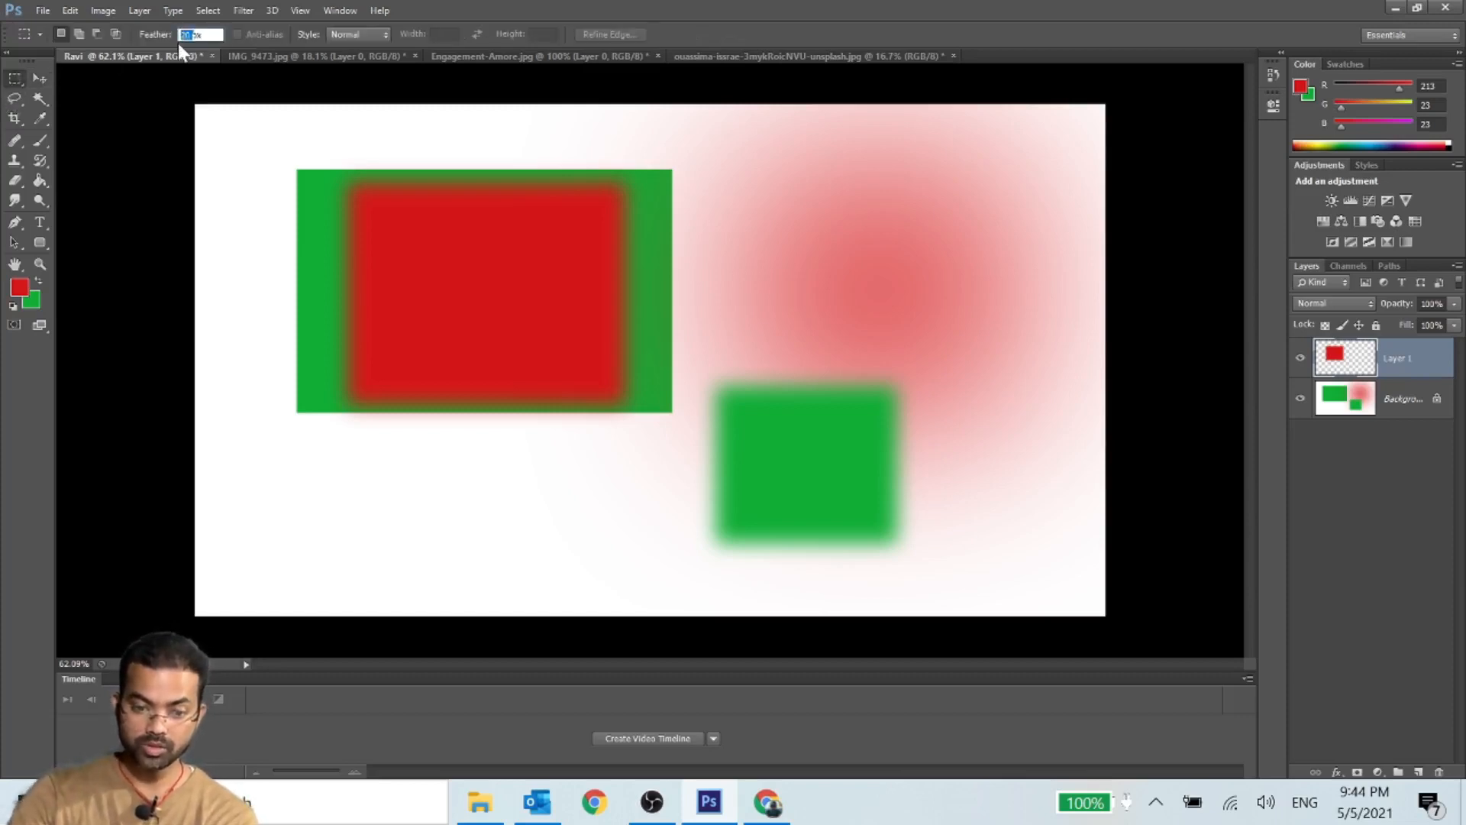
pyautogui.write('0')
pyautogui.press('Return')
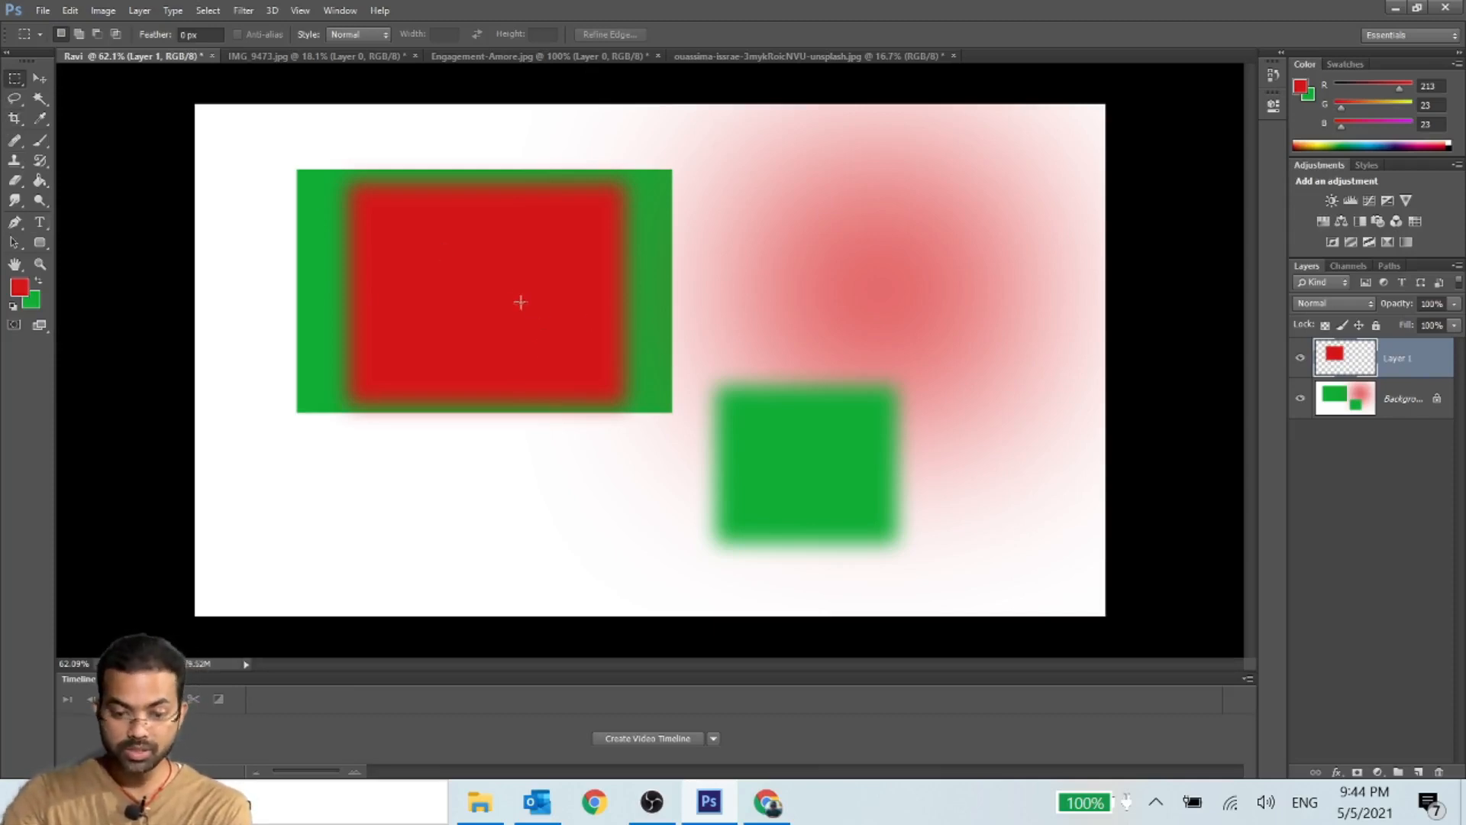
pyautogui.moveTo(510, 291); pyautogui.dragTo(778, 486)
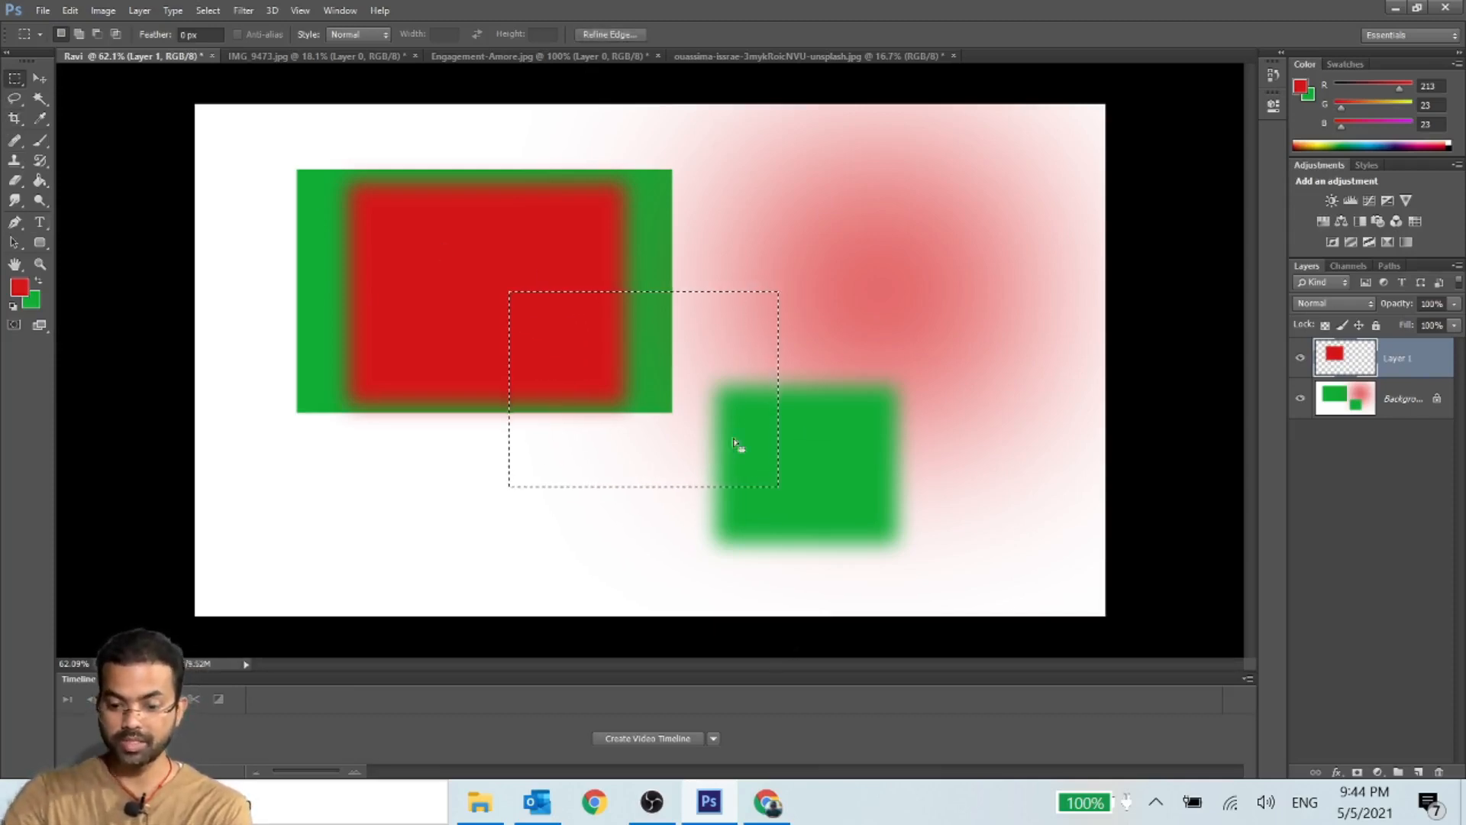
pyautogui.hotkey('alt', 'BackSpace')
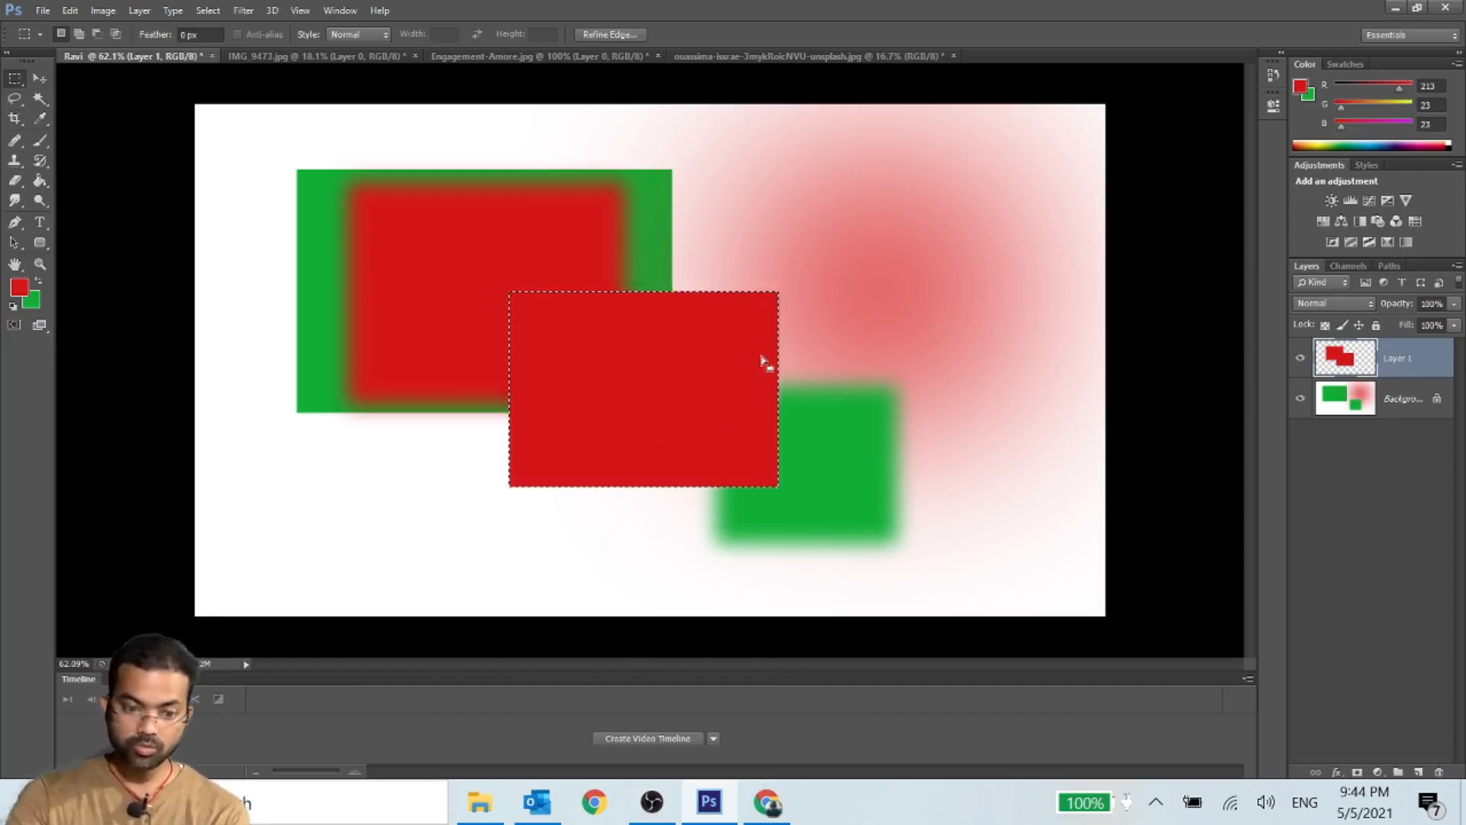
pyautogui.hotkey('ctrl', 'd')
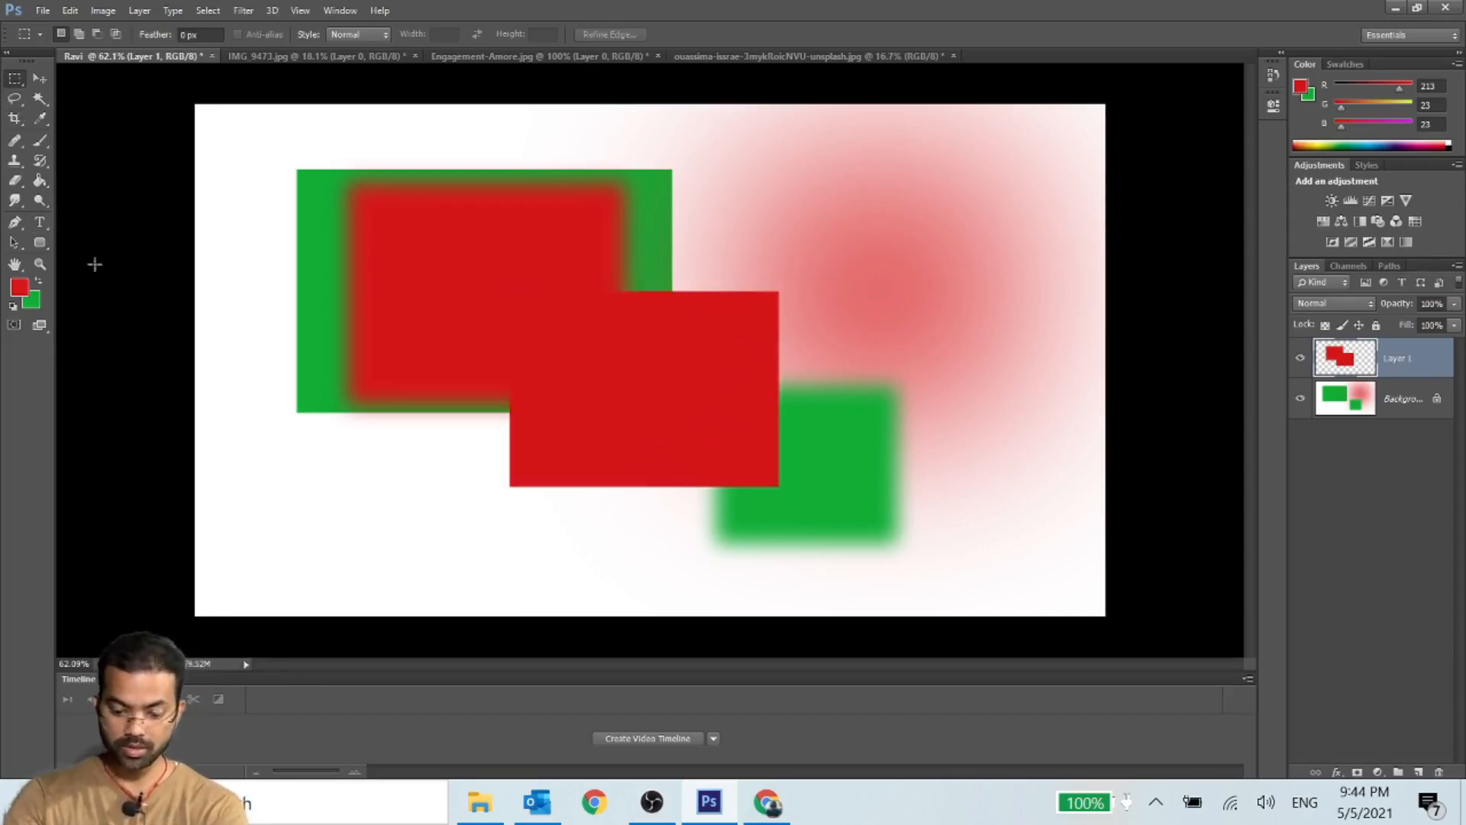
# - Select an area around the small green square, feather the selection with the proposed radius, and fill it with the green background color
pyautogui.moveTo(680, 377); pyautogui.dragTo(964, 551)
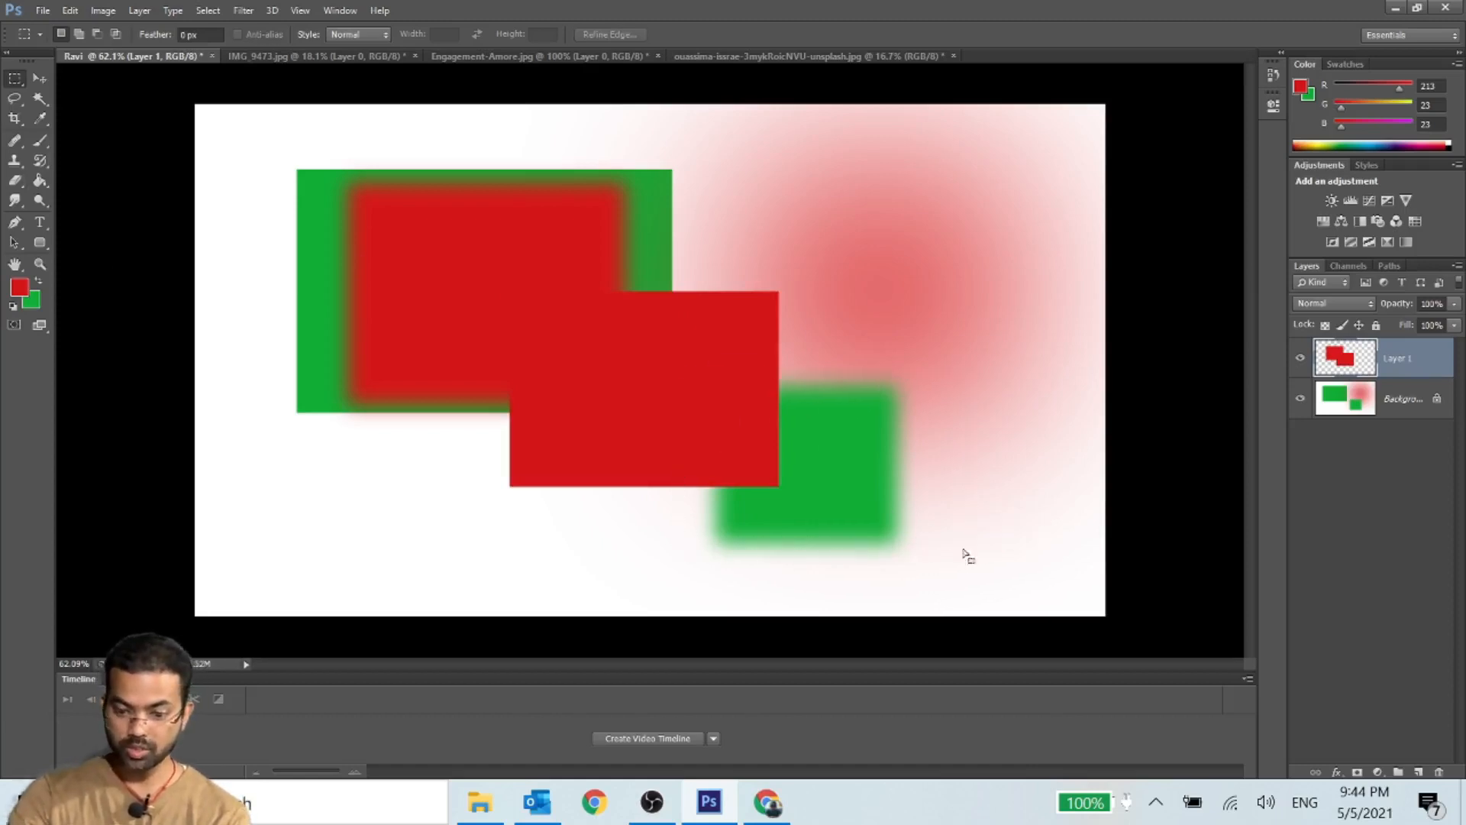
pyautogui.rightClick(833, 437)
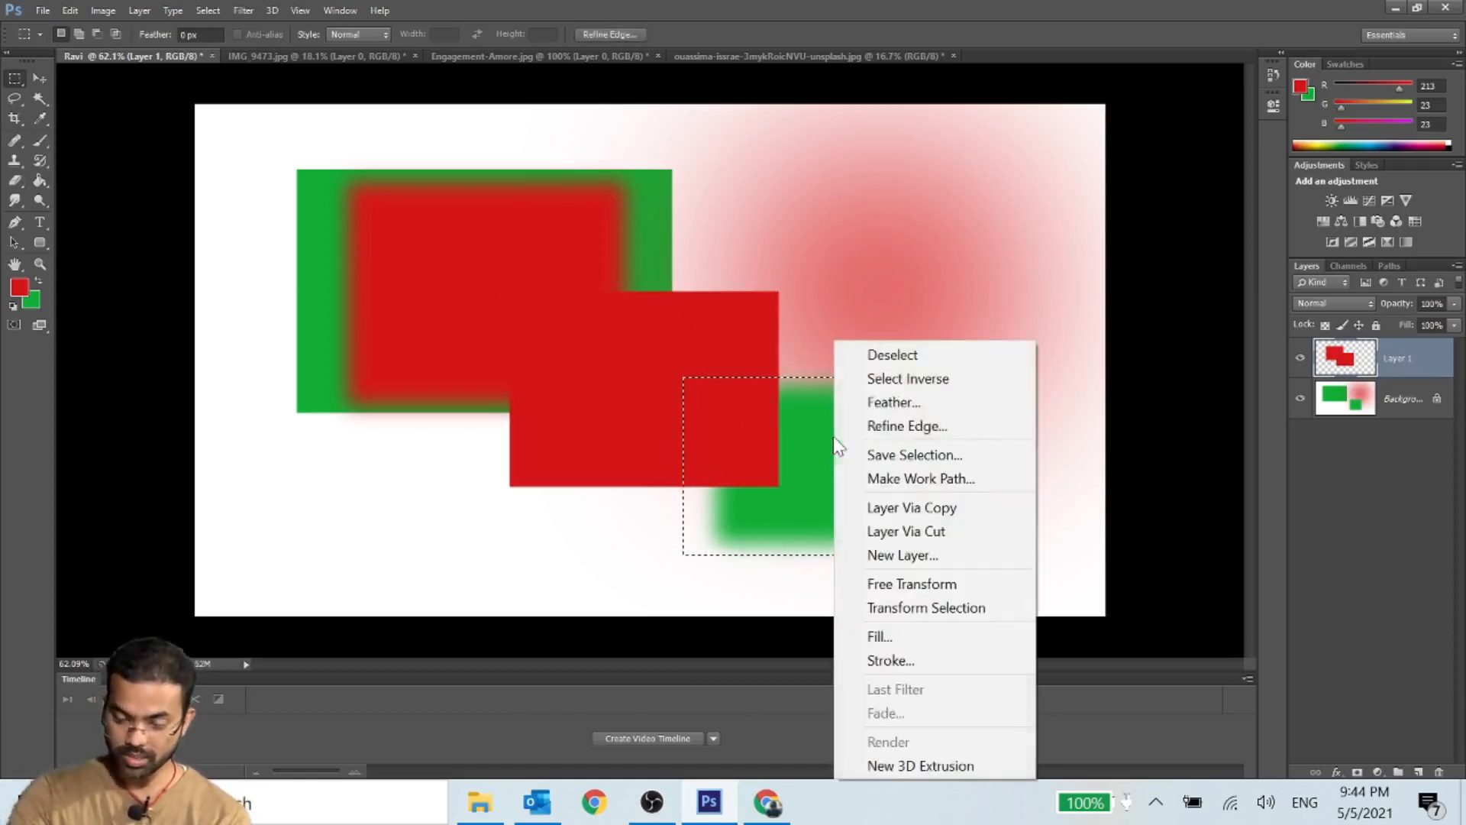
pyautogui.click(909, 403)
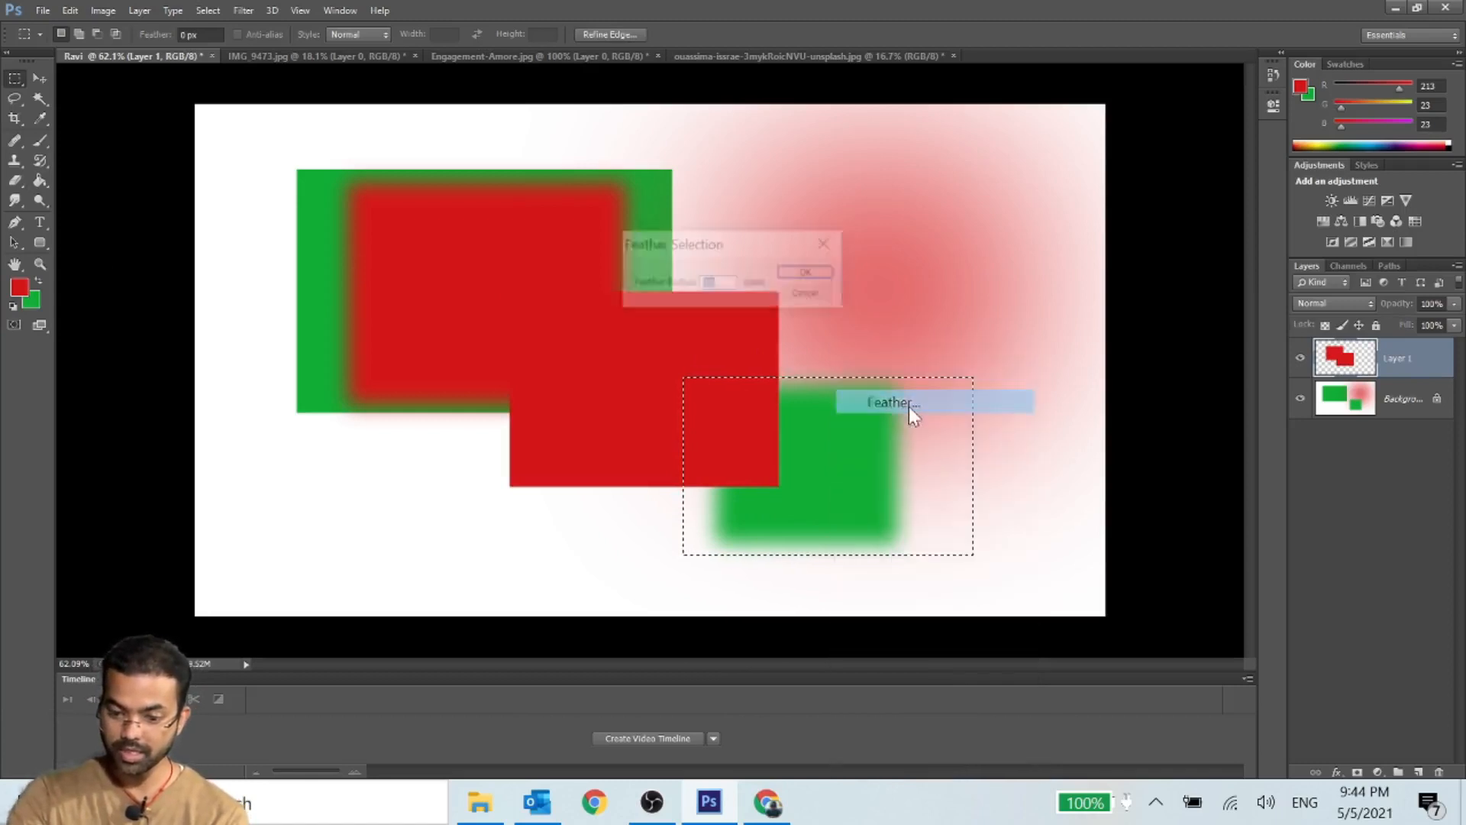
pyautogui.click(796, 273)
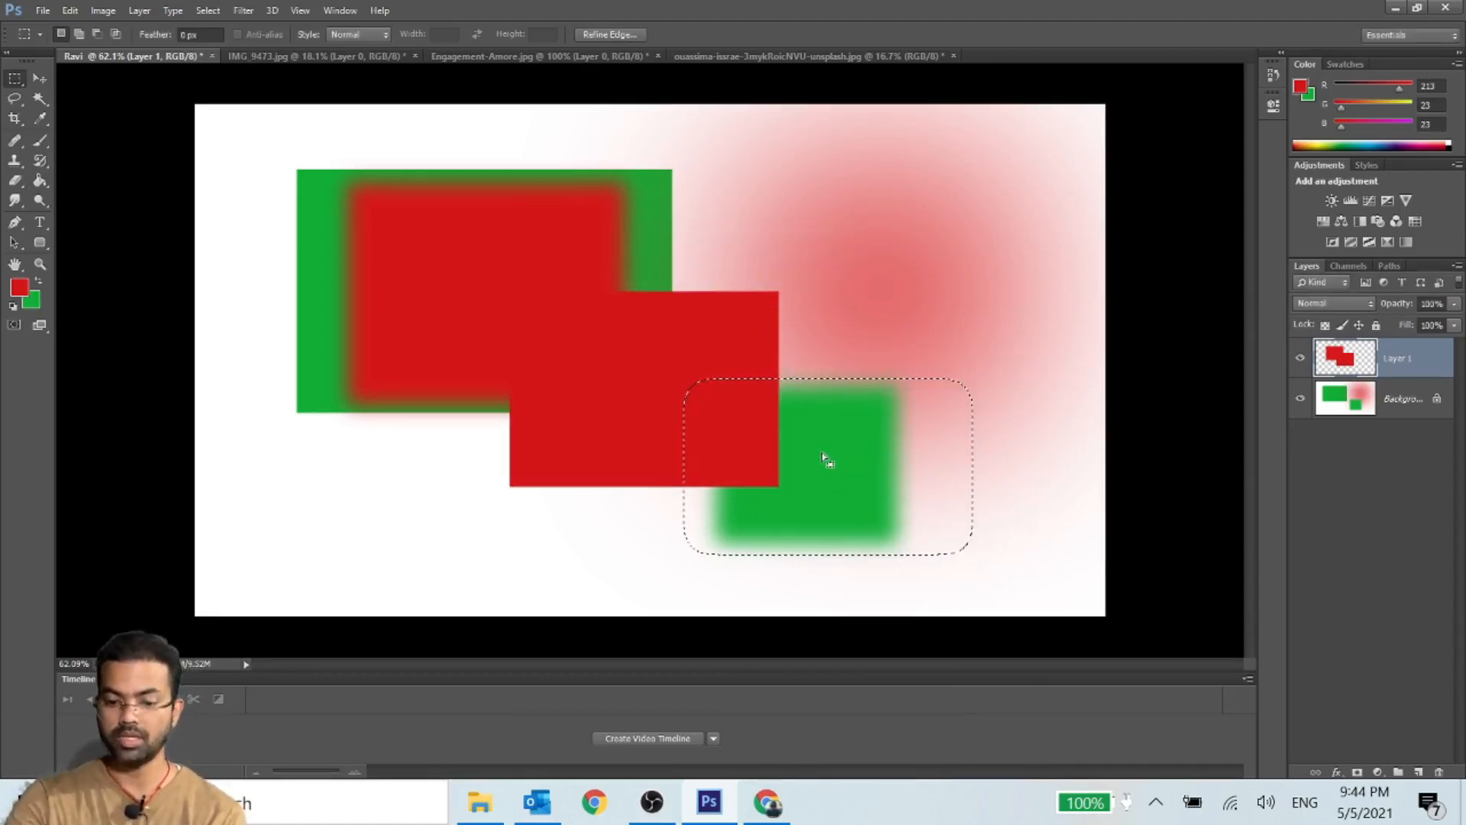
pyautogui.hotkey('ctrl', 'BackSpace')
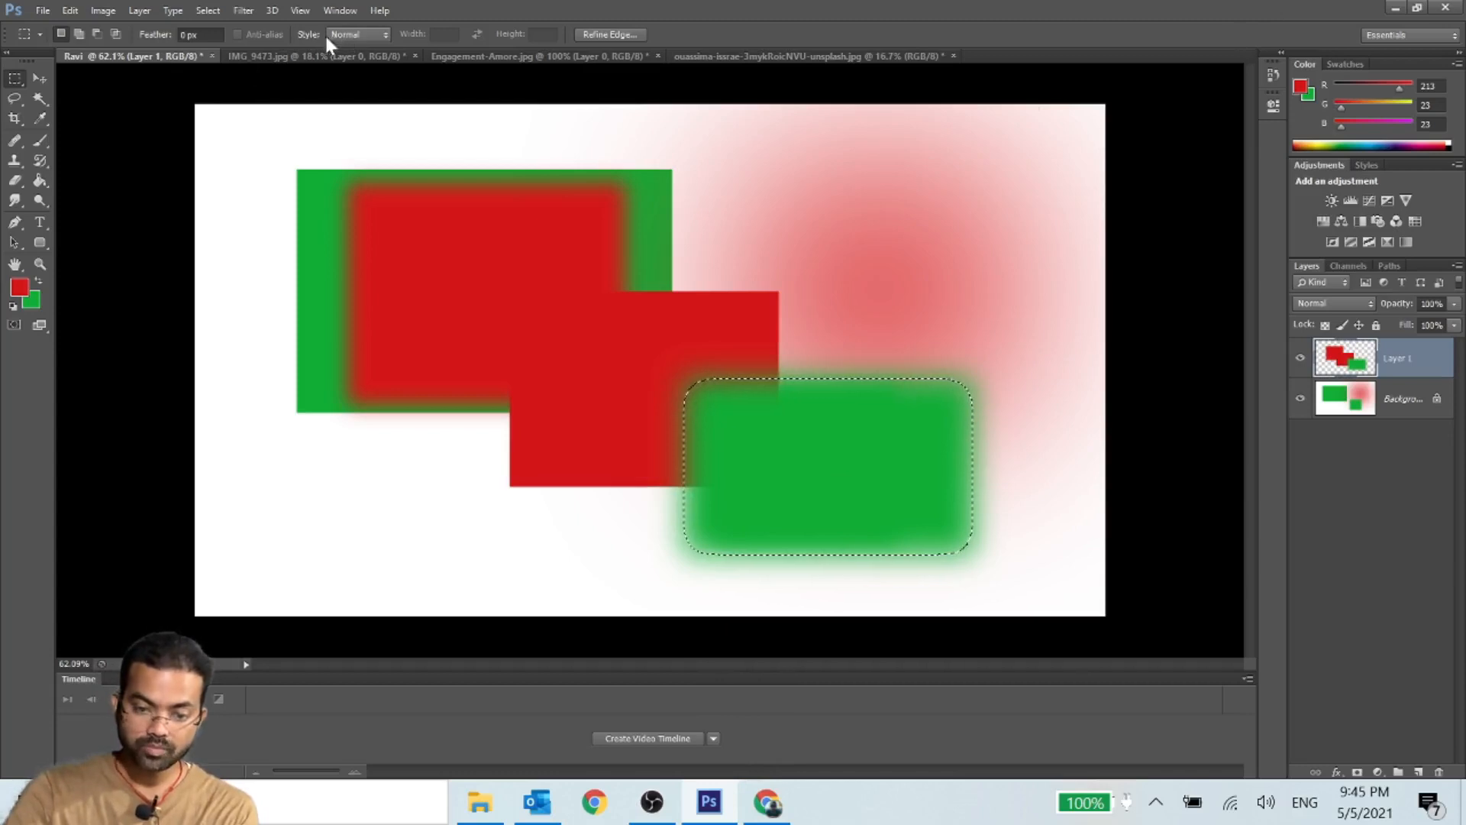
# - Set the marquee style to Fixed Ratio and draw a 2:1 selection over the upper part of the red glow
pyautogui.click(376, 34)
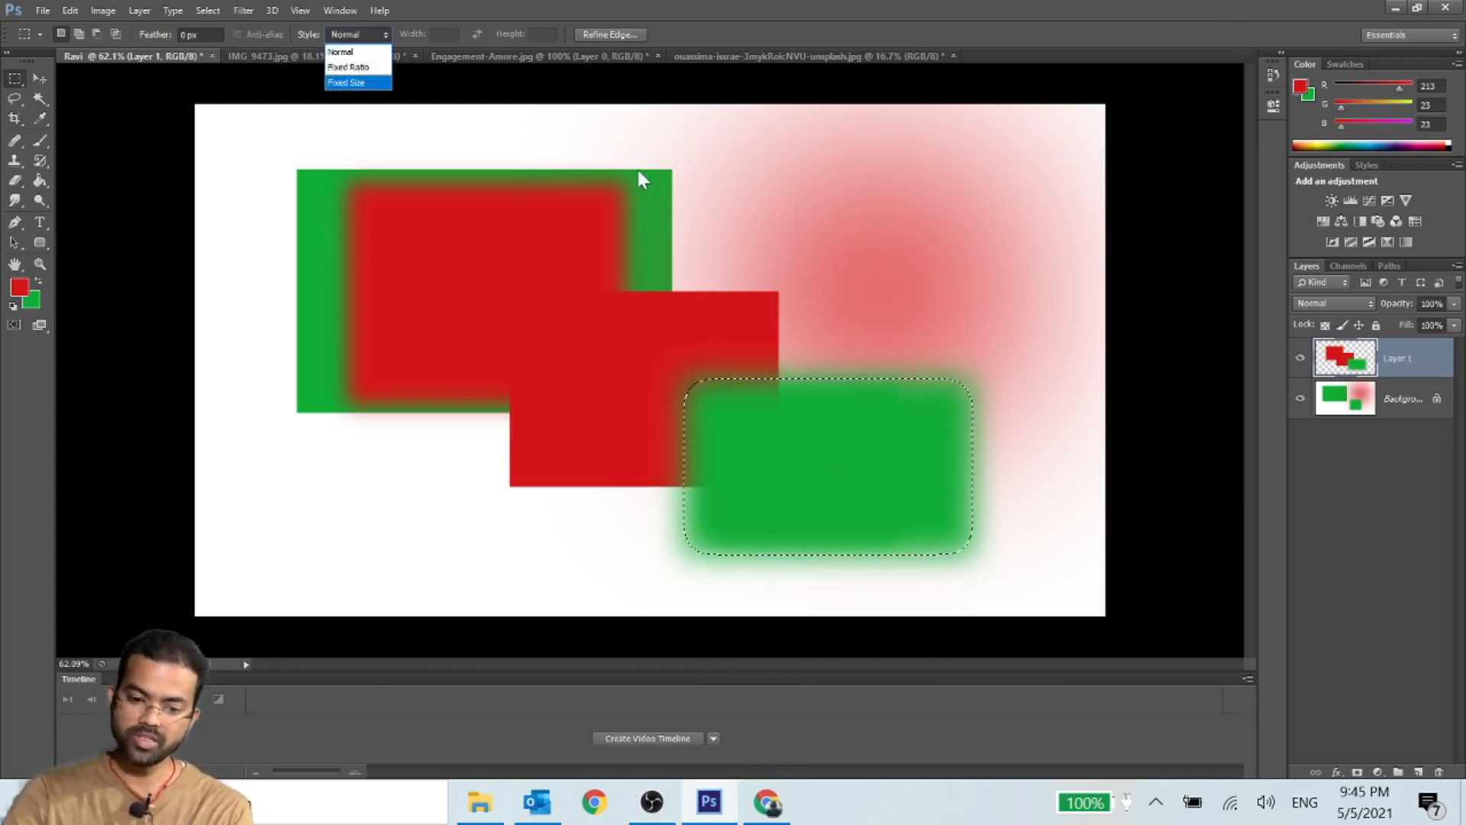
pyautogui.click(372, 72)
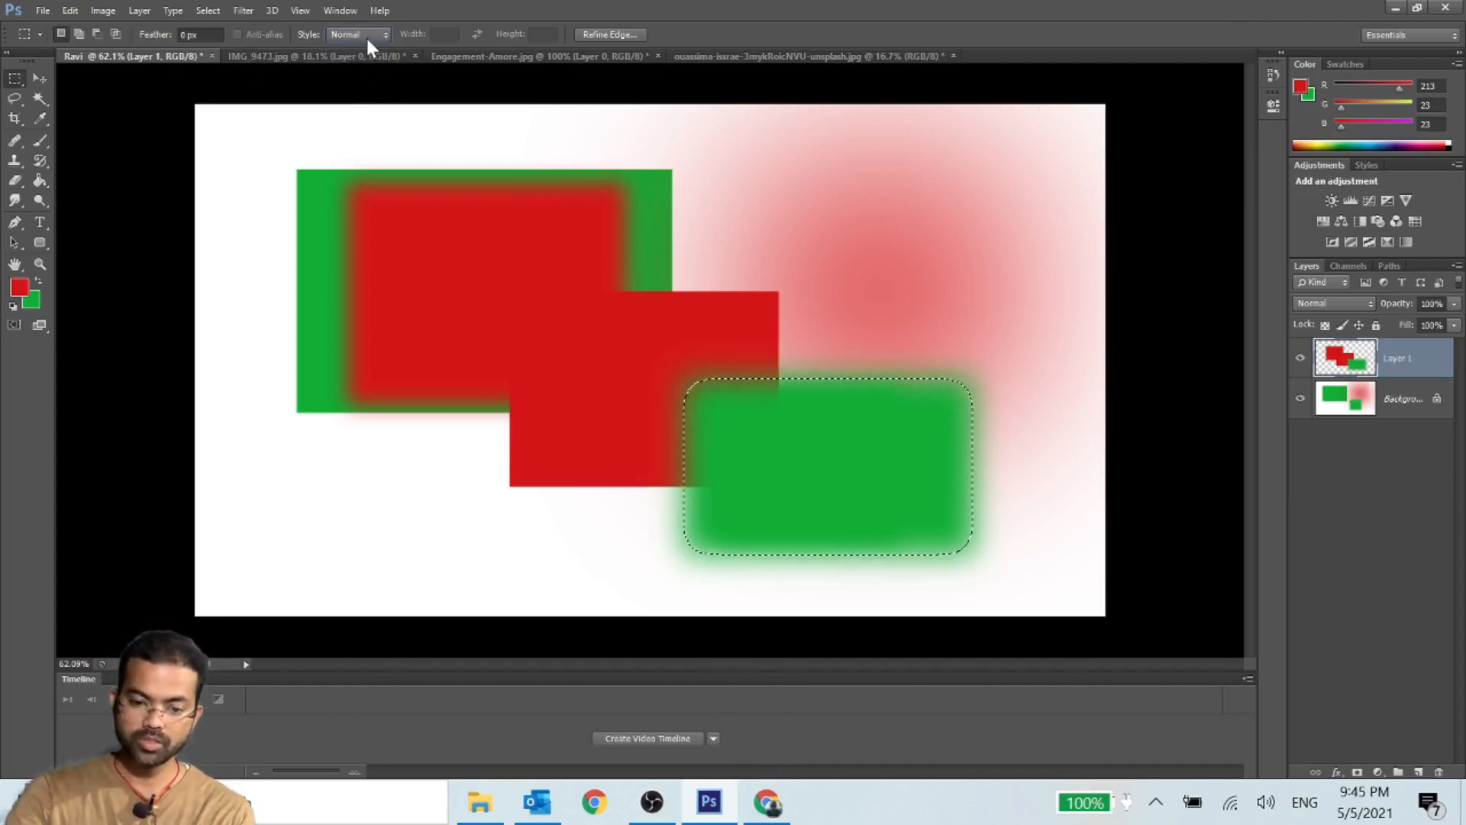
pyautogui.click(367, 39)
pyautogui.click(353, 67)
pyautogui.moveTo(668, 128); pyautogui.dragTo(921, 504)
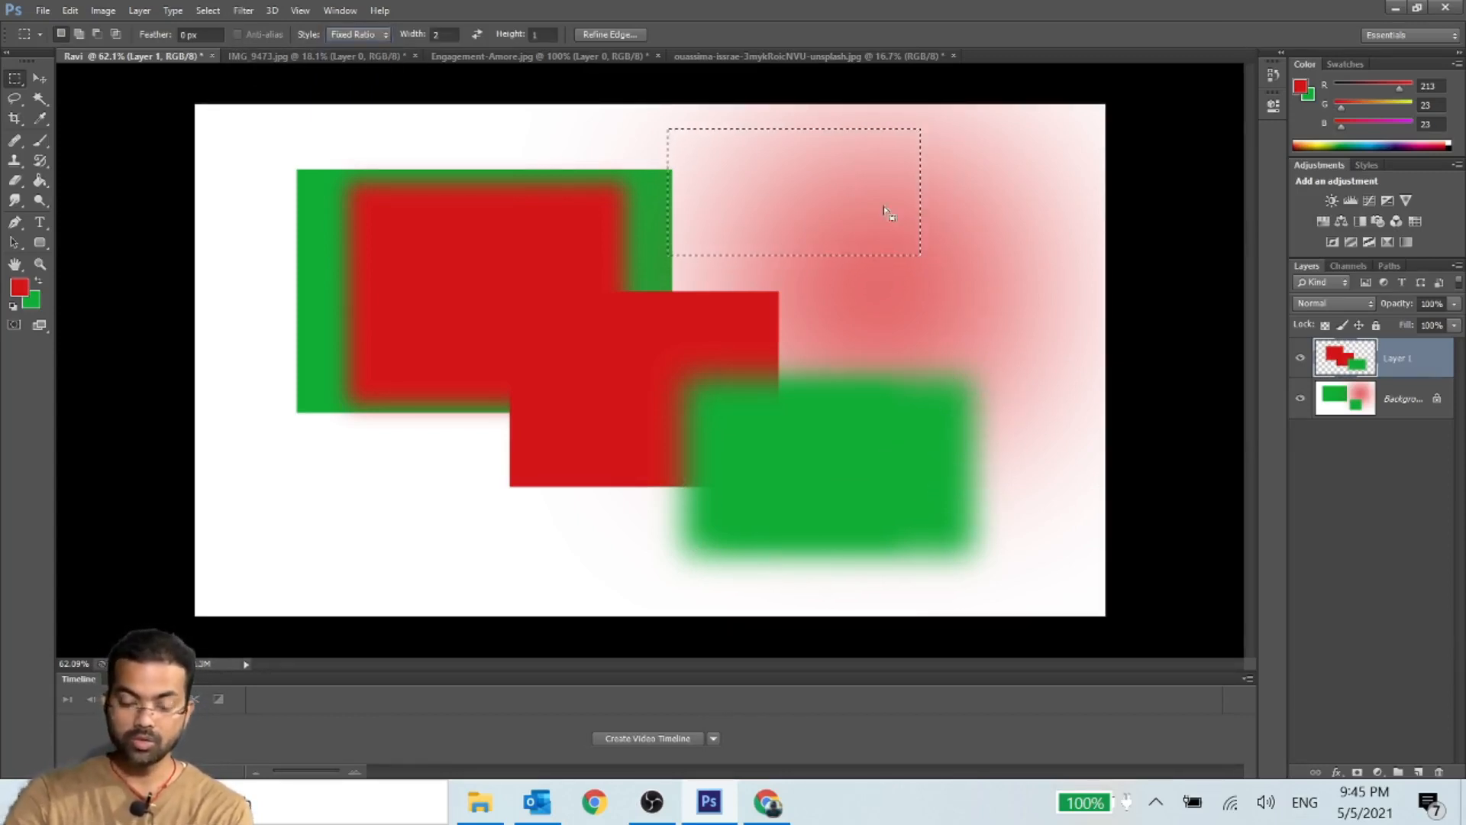
# - Set the fixed ratio's width to 1 and draw a square selection over the overlapping green and red rectangles
pyautogui.click(445, 35)
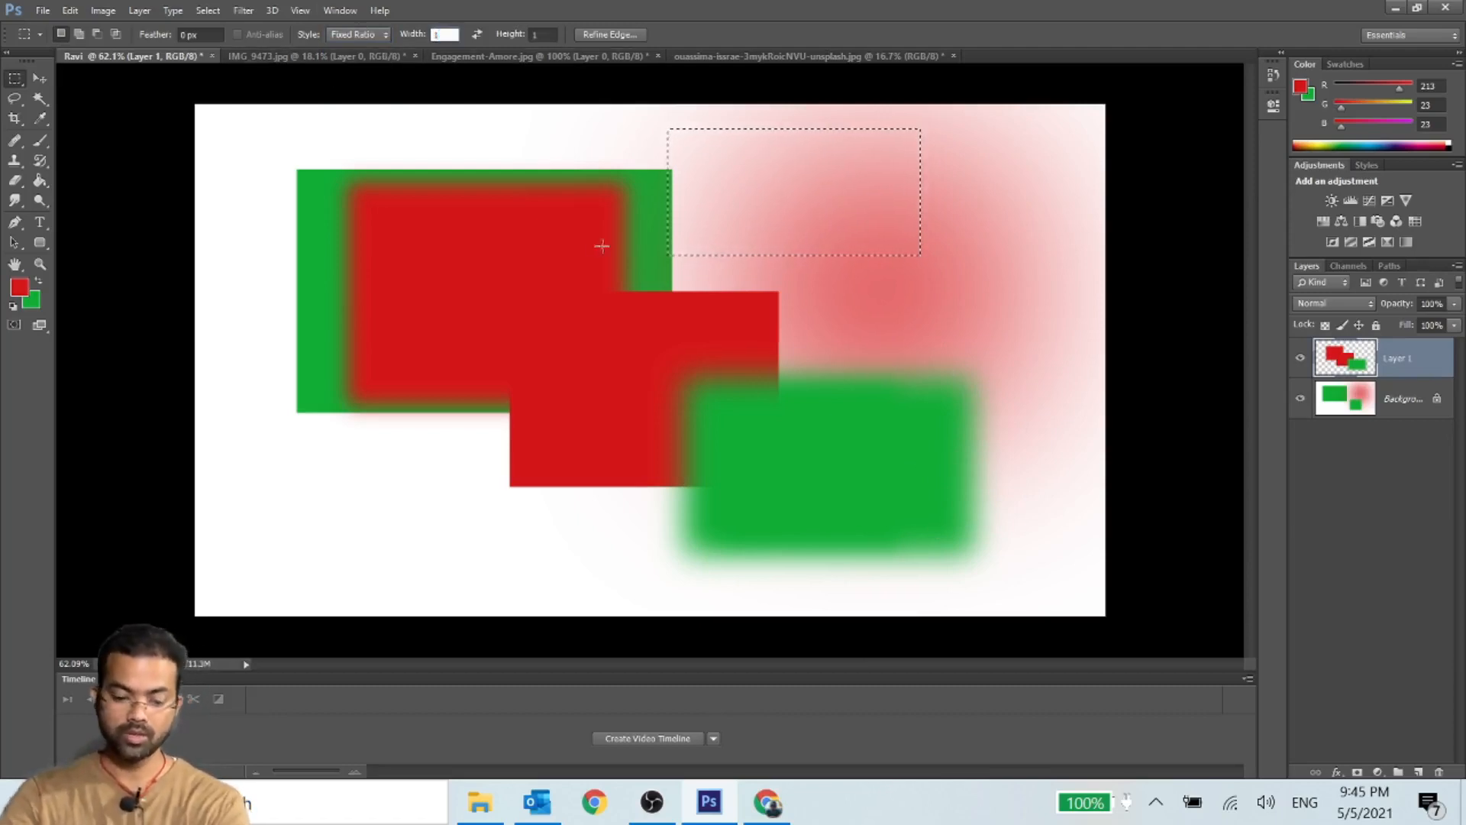
pyautogui.write('1')
pyautogui.moveTo(275, 179); pyautogui.dragTo(795, 485)
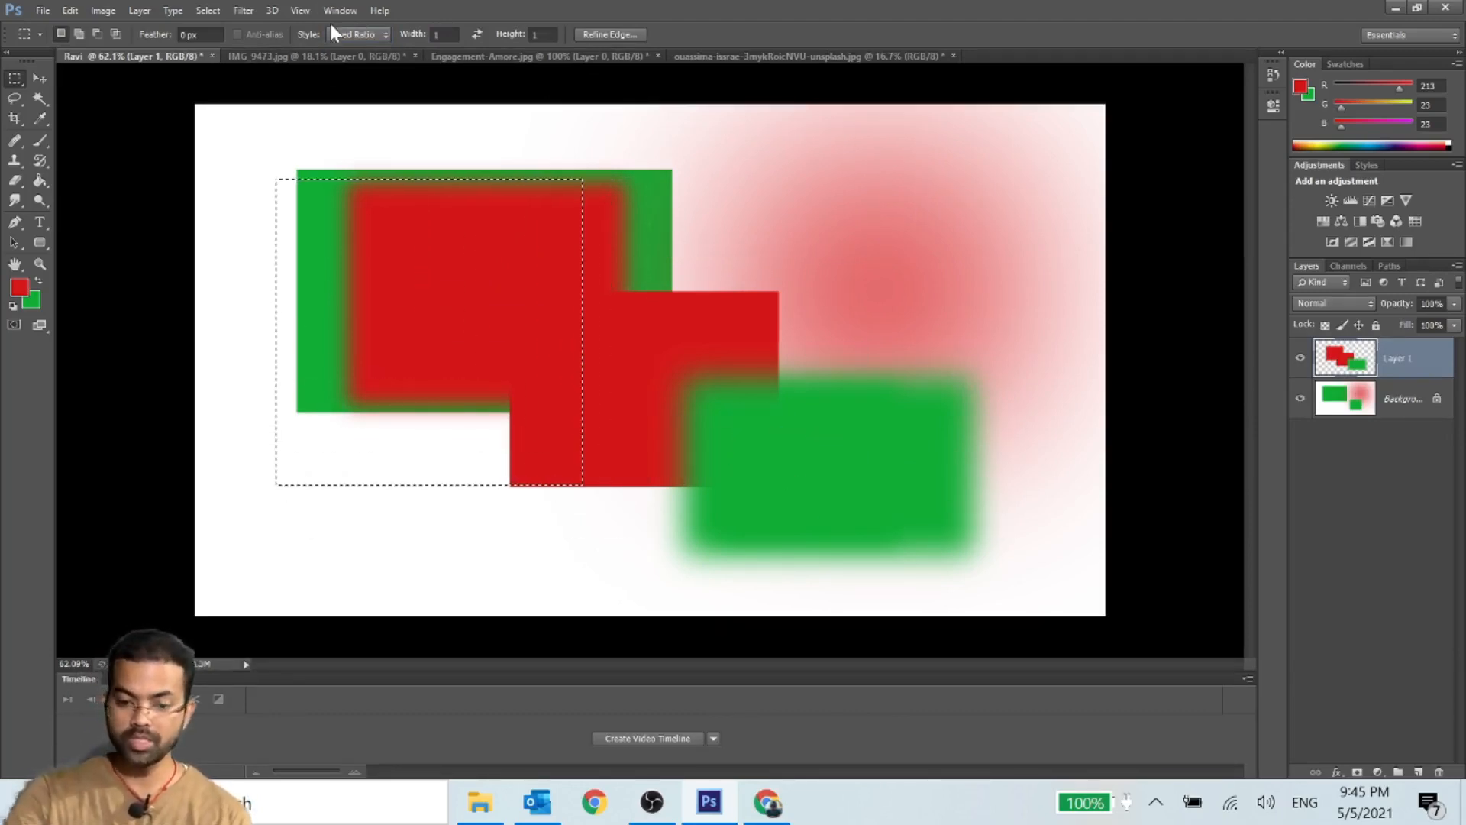
pyautogui.click(347, 35)
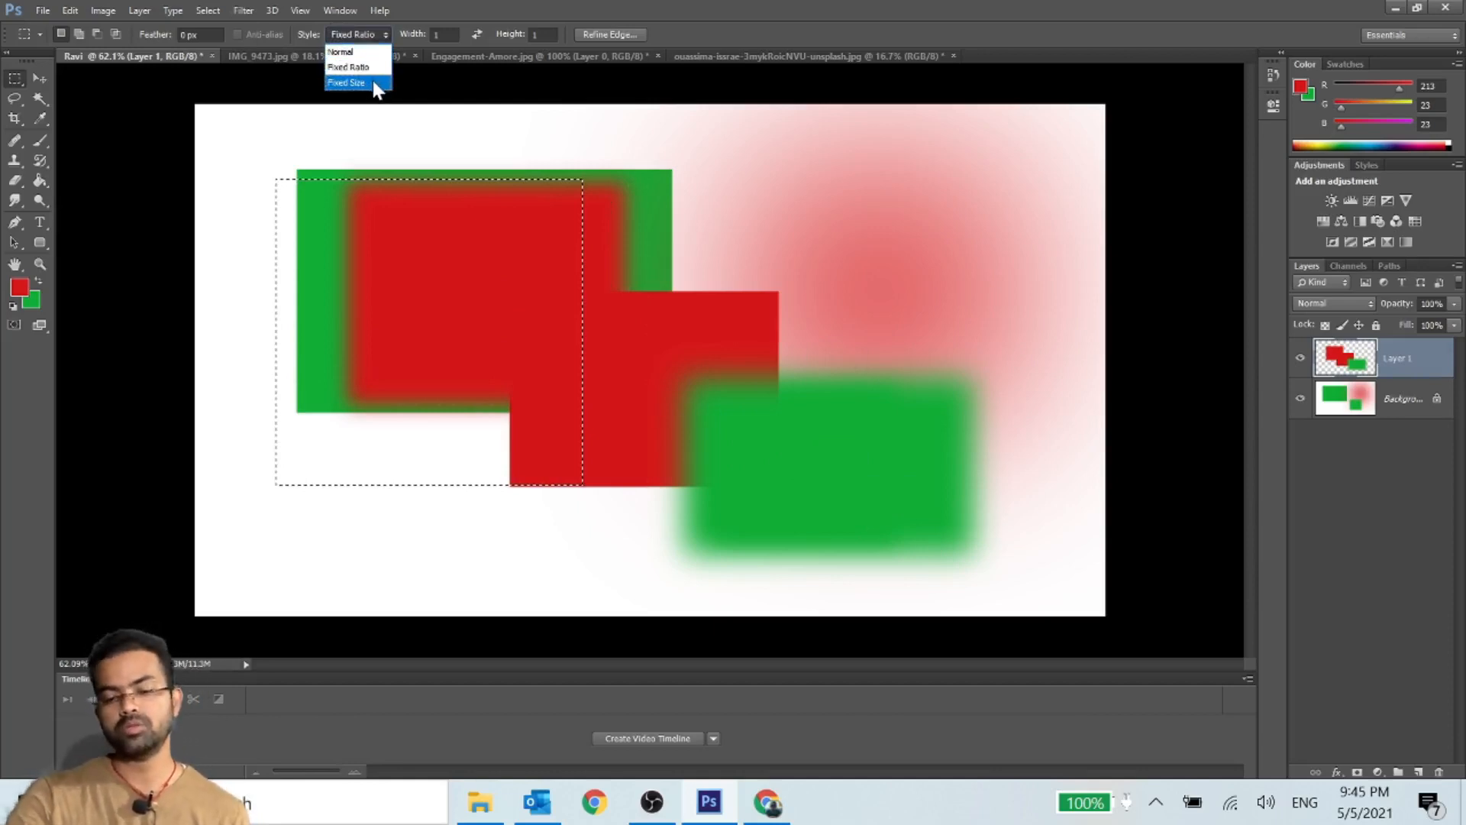
pyautogui.click(872, 306)
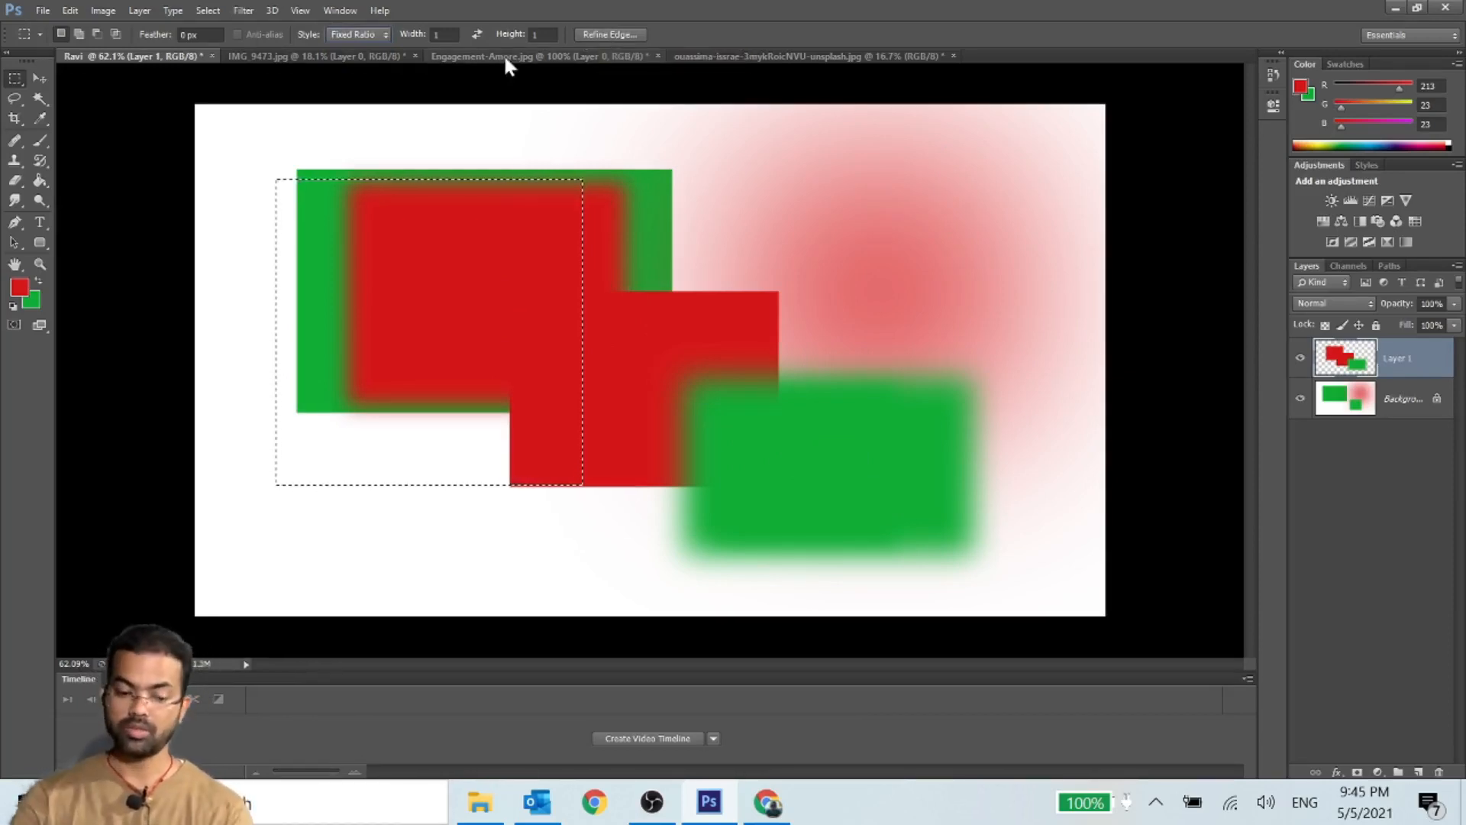
# - Switch to the Elliptical Marquee and try to draw an ellipse over the red glow beside the existing square selection
pyautogui.rightClick(20, 80)
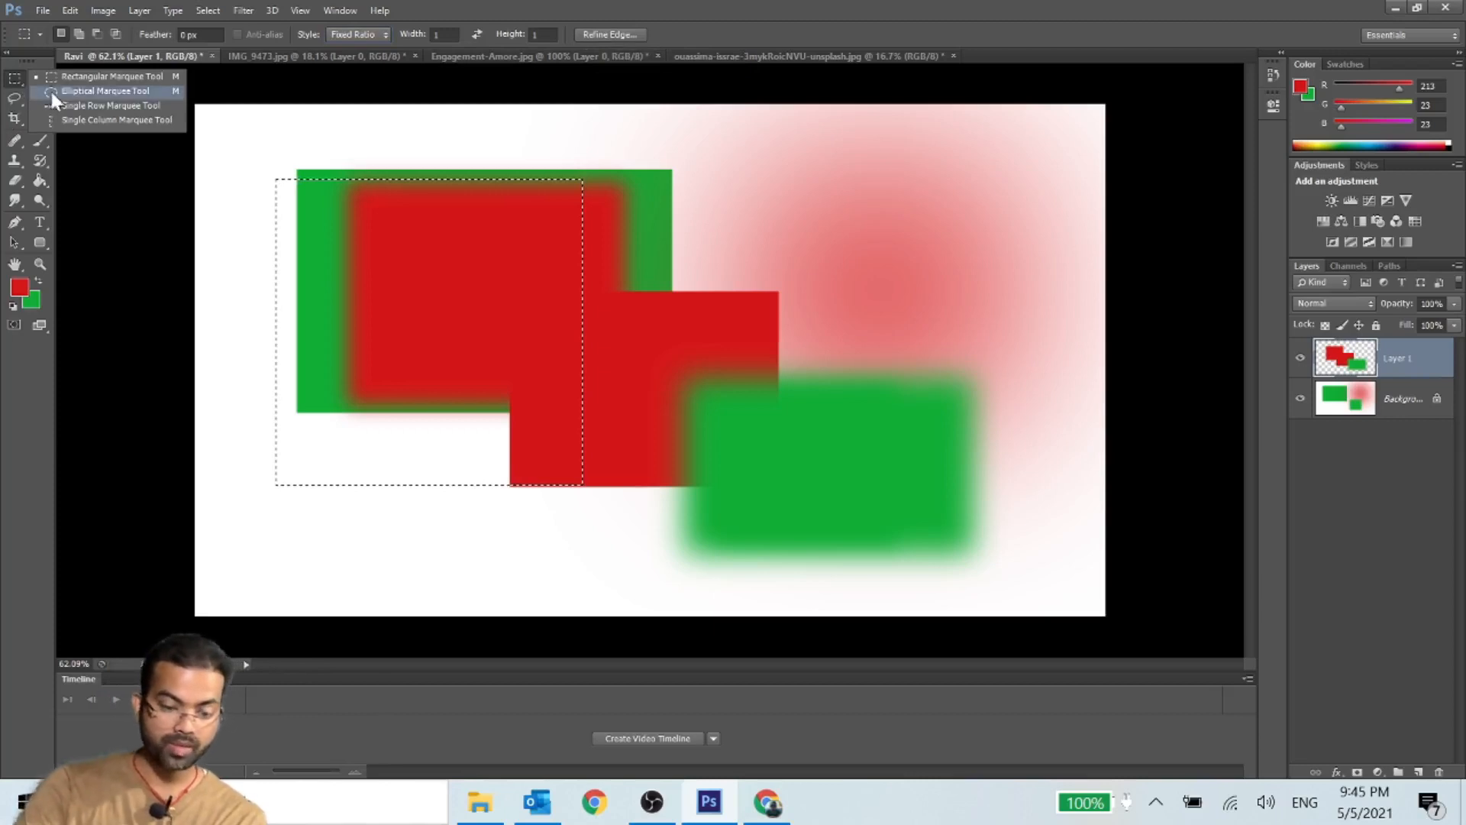
pyautogui.click(52, 90)
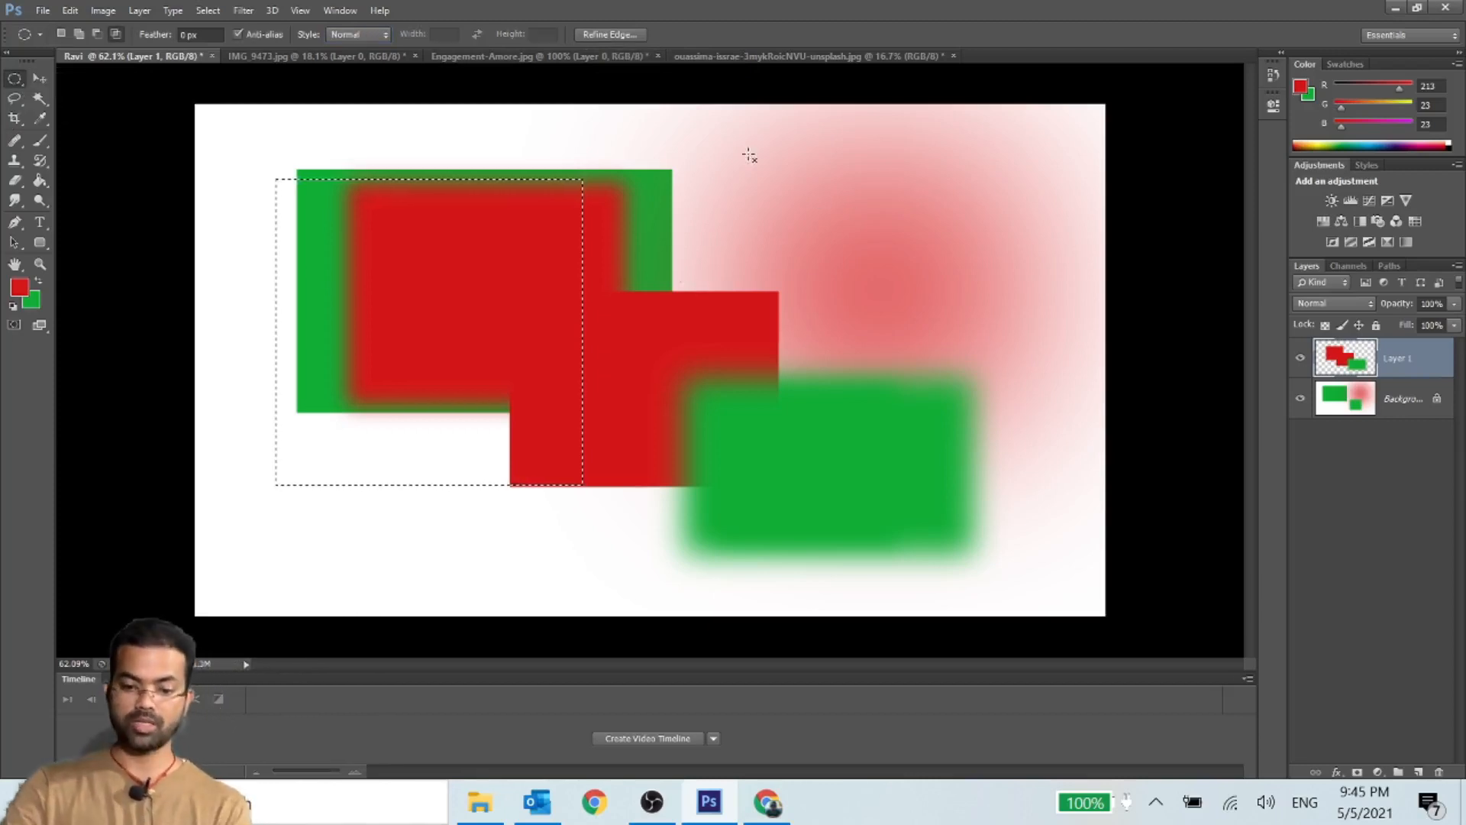
pyautogui.moveTo(719, 157); pyautogui.dragTo(1007, 562)
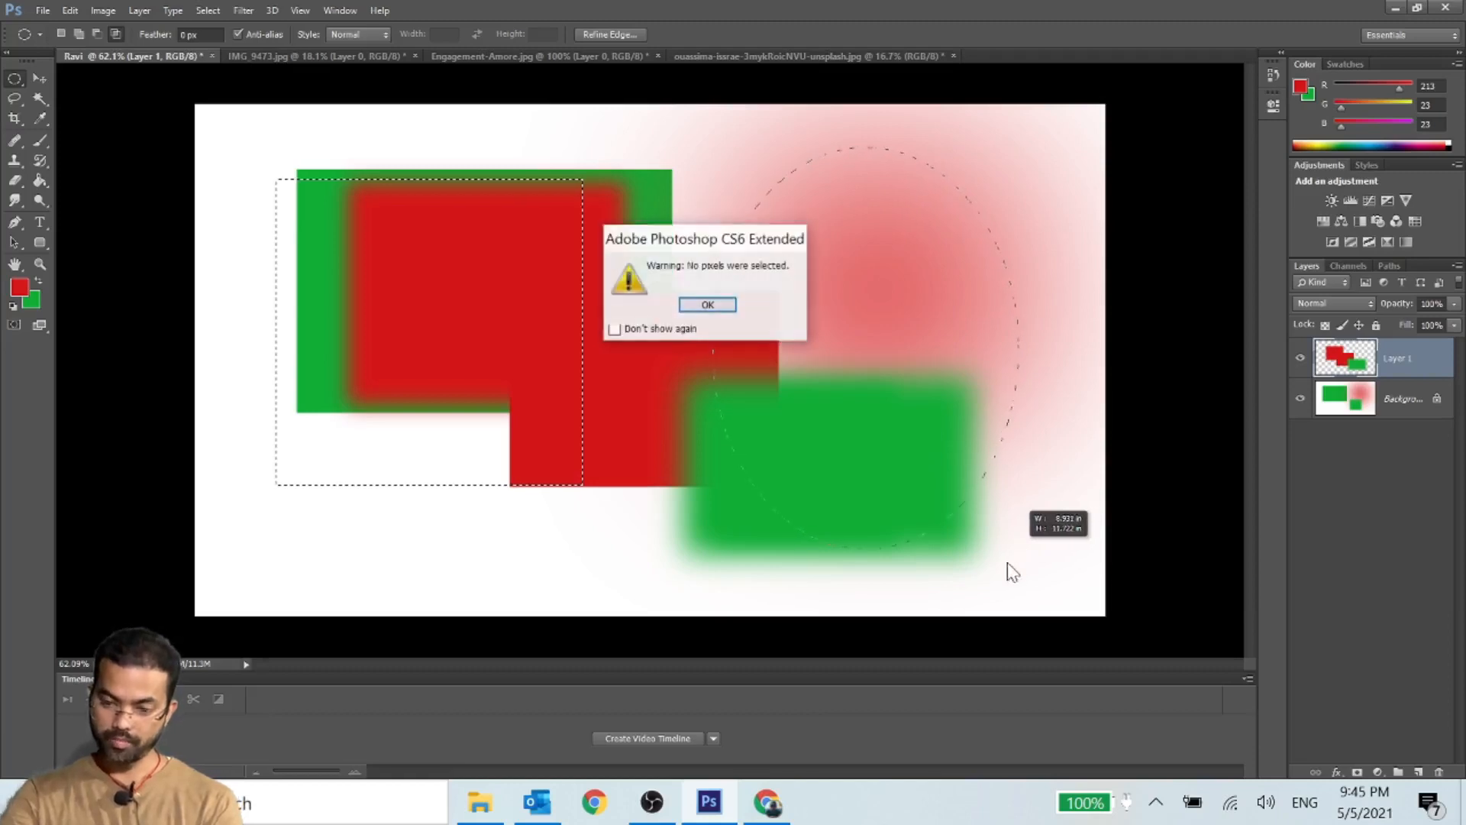
pyautogui.click(697, 301)
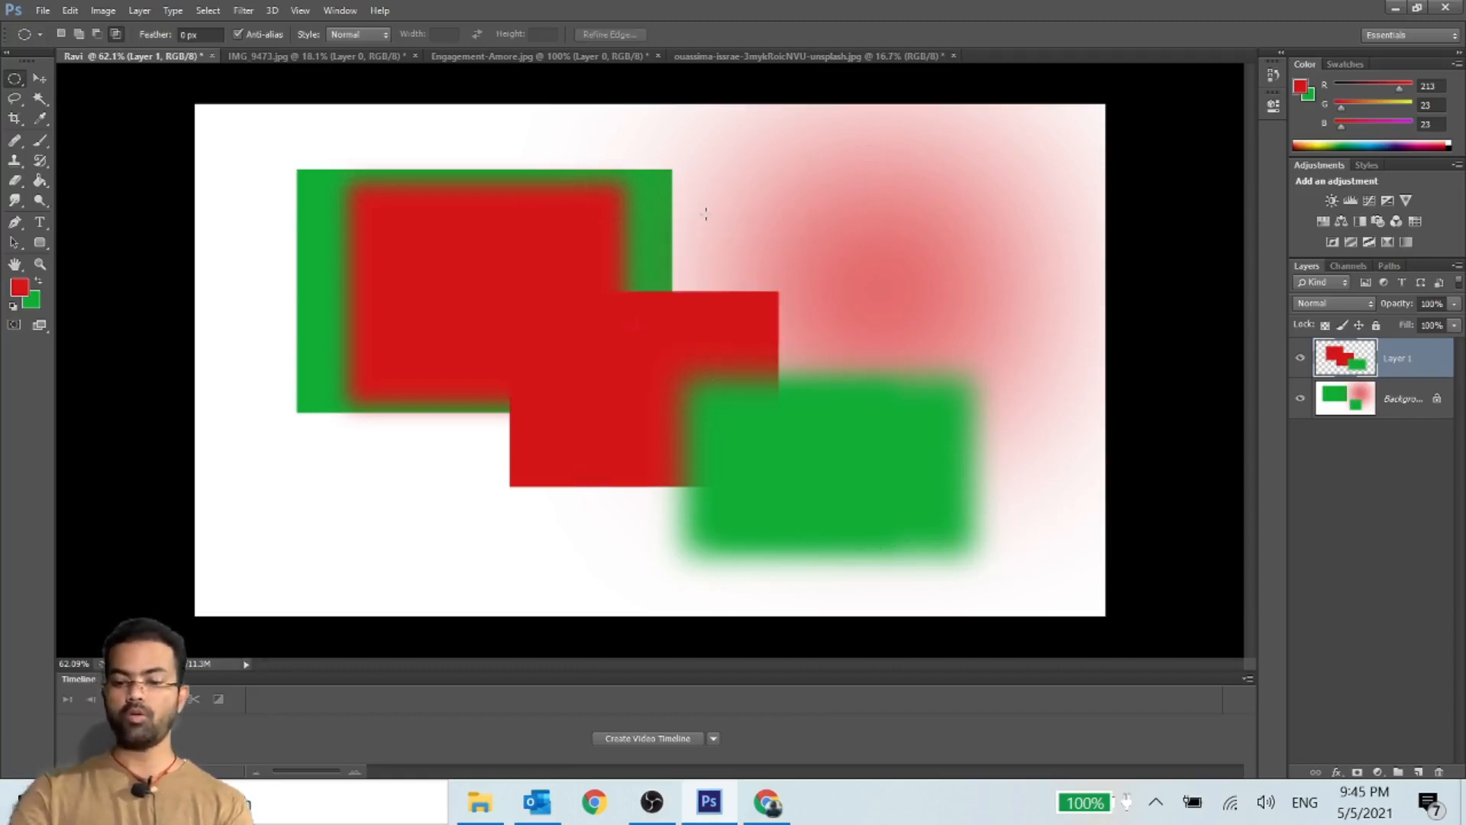
# - On a new layer, draw elliptical selections over the red glow and the overlapping rectangles, with Layer 1 and the Background hidden
pyautogui.click(1419, 772)
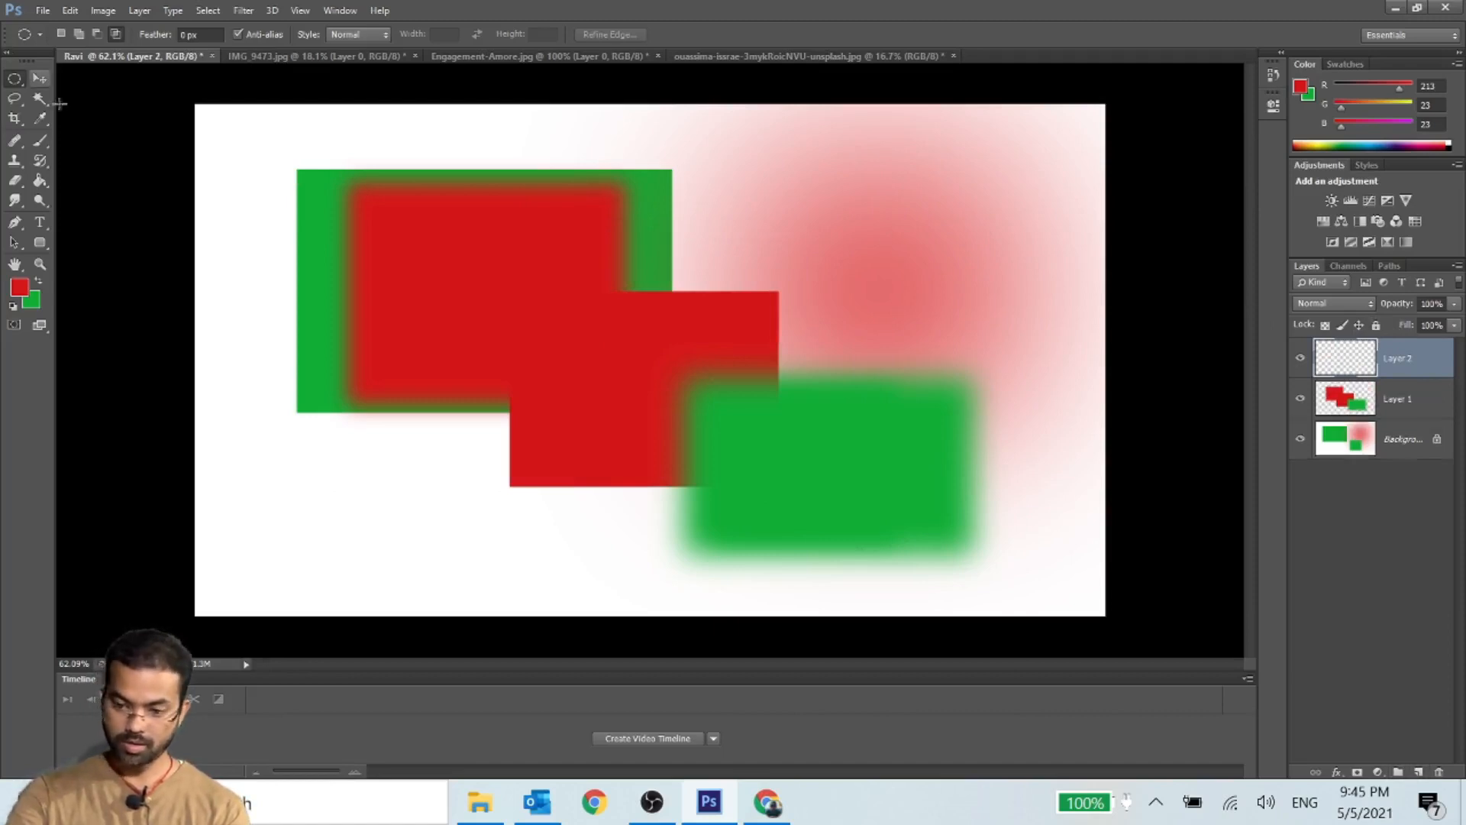
pyautogui.moveTo(717, 148); pyautogui.dragTo(996, 549)
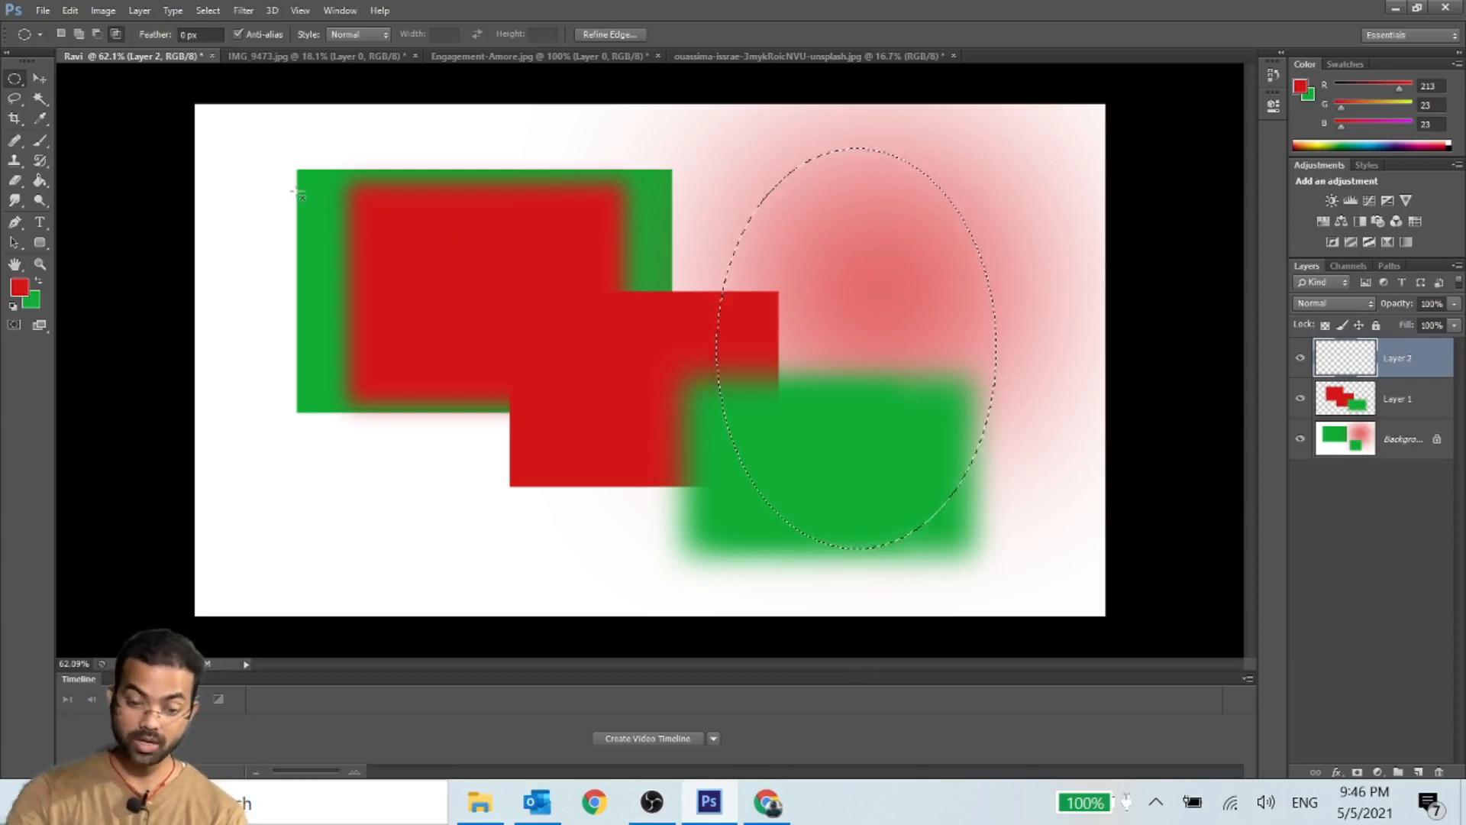
pyautogui.moveTo(256, 162); pyautogui.dragTo(637, 542)
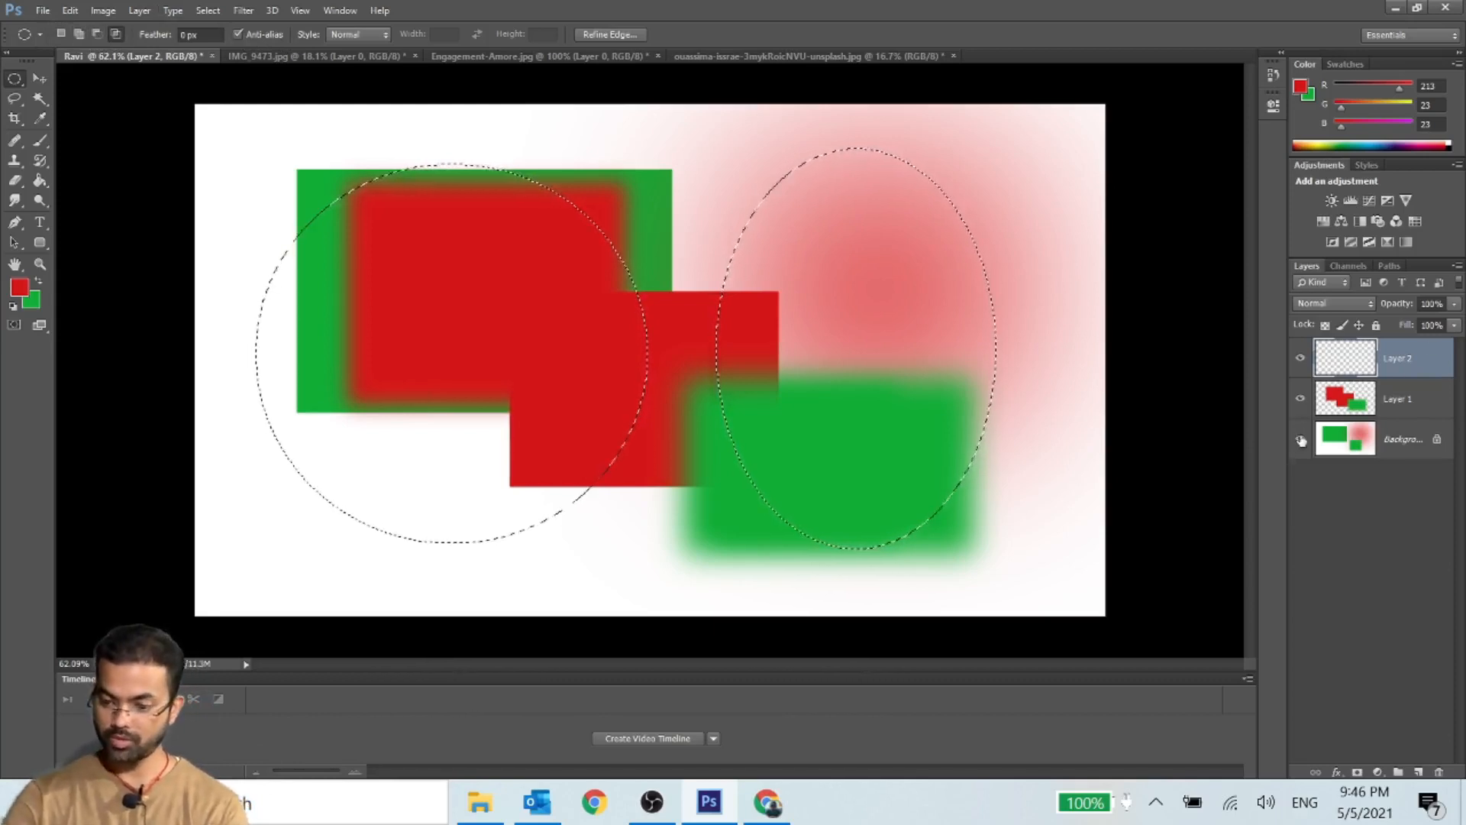
pyautogui.click(1300, 441)
pyautogui.click(1301, 399)
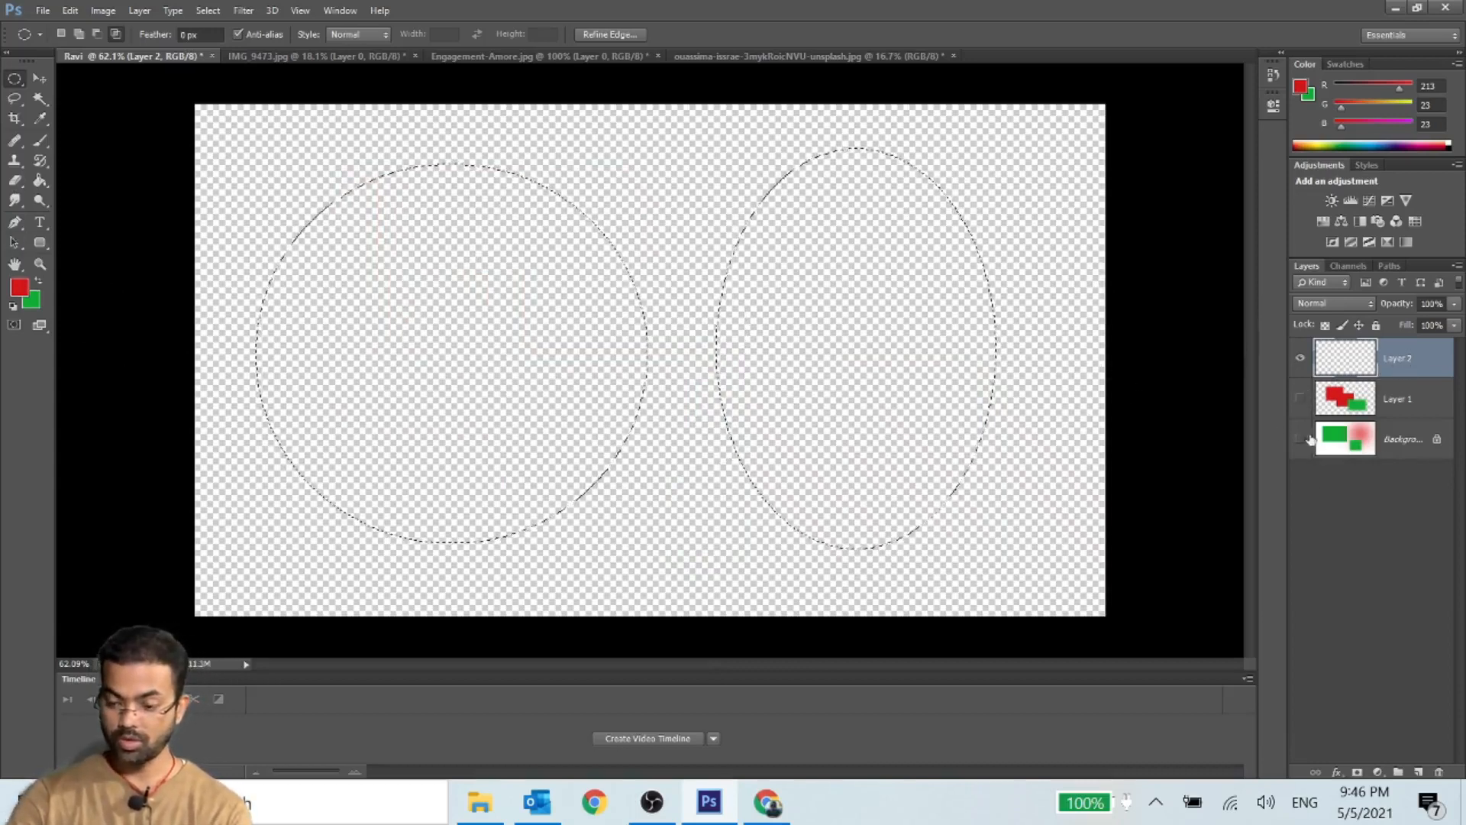
# - Step back through the history to the circular selection on the red glow and restore the undone changes
pyautogui.hotkey('ctrl', 'alt', 'z')
pyautogui.hotkey('ctrl', 'alt', 'z')
pyautogui.hotkey('ctrl', 'alt', 'z')
pyautogui.hotkey('ctrl', 'alt', 'z')
pyautogui.hotkey('ctrl', 'alt', 'z')
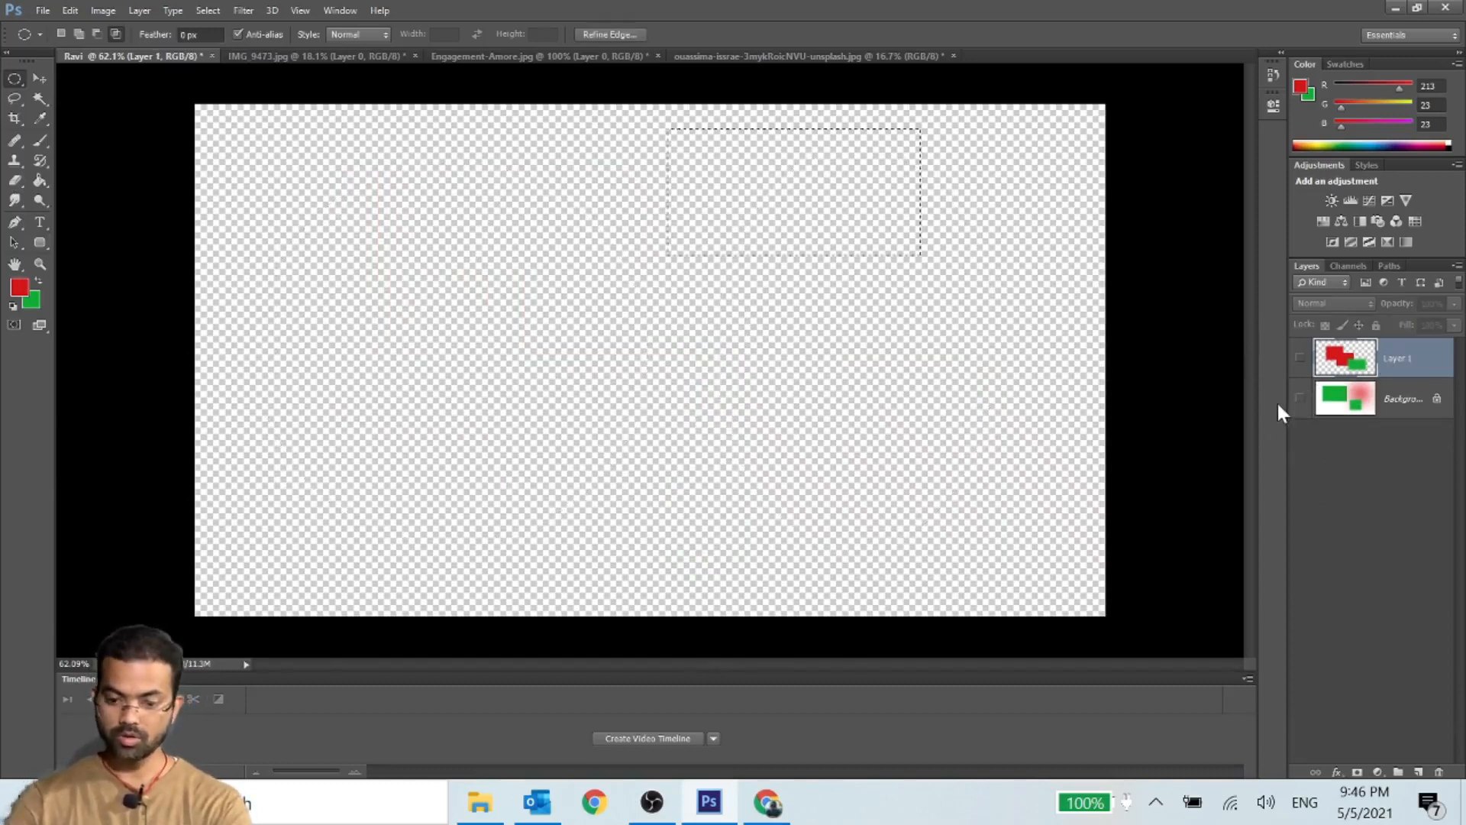
pyautogui.hotkey('ctrl', 'alt', 'z')
pyautogui.hotkey('ctrl', 'alt', 'z')
pyautogui.hotkey('ctrl', 'alt', 'z')
pyautogui.hotkey('ctrl', 'alt', 'z')
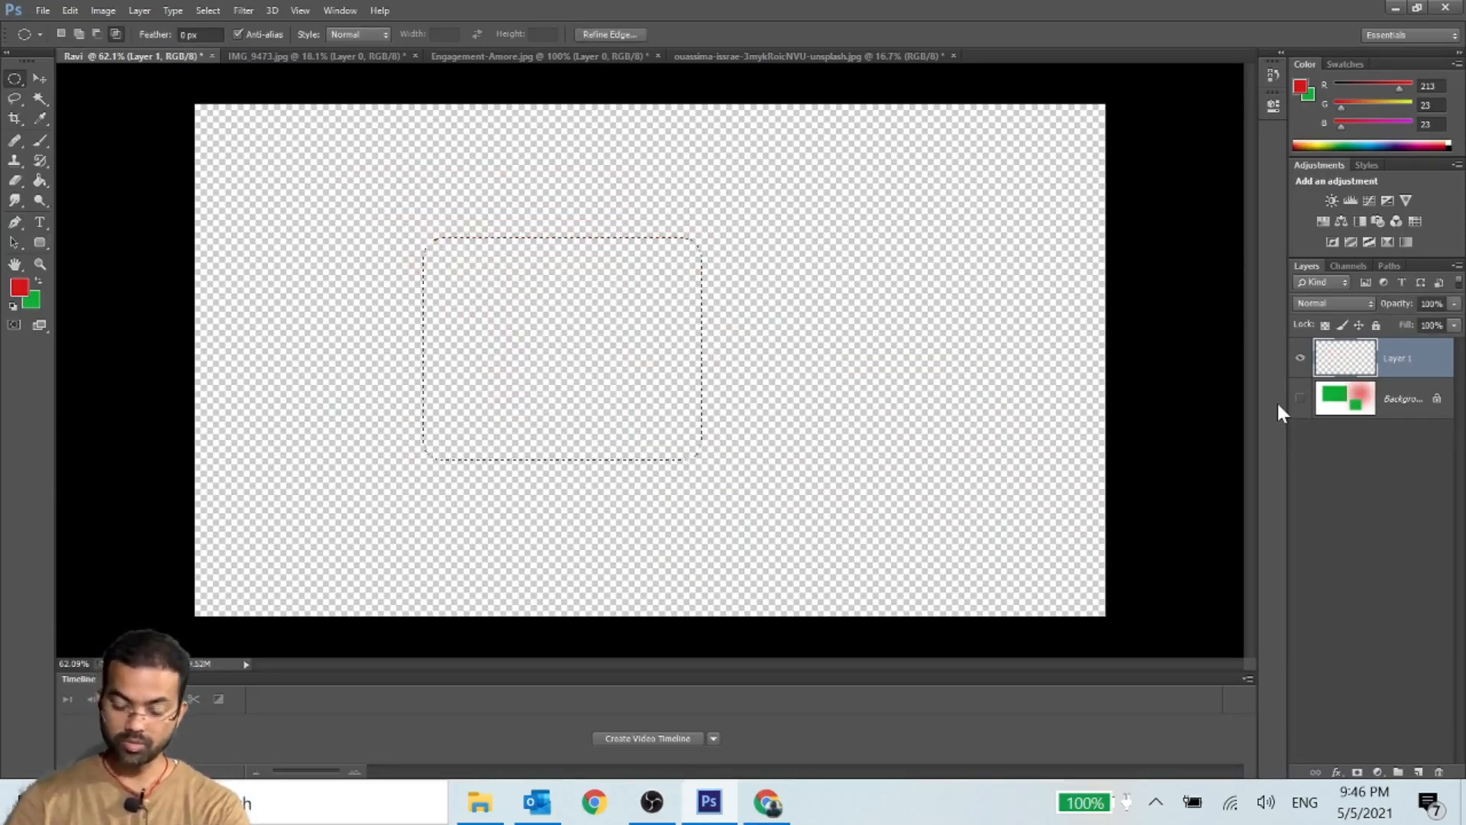
pyautogui.hotkey('ctrl', 'alt', 'z')
pyautogui.hotkey('ctrl', 'alt', 'z')
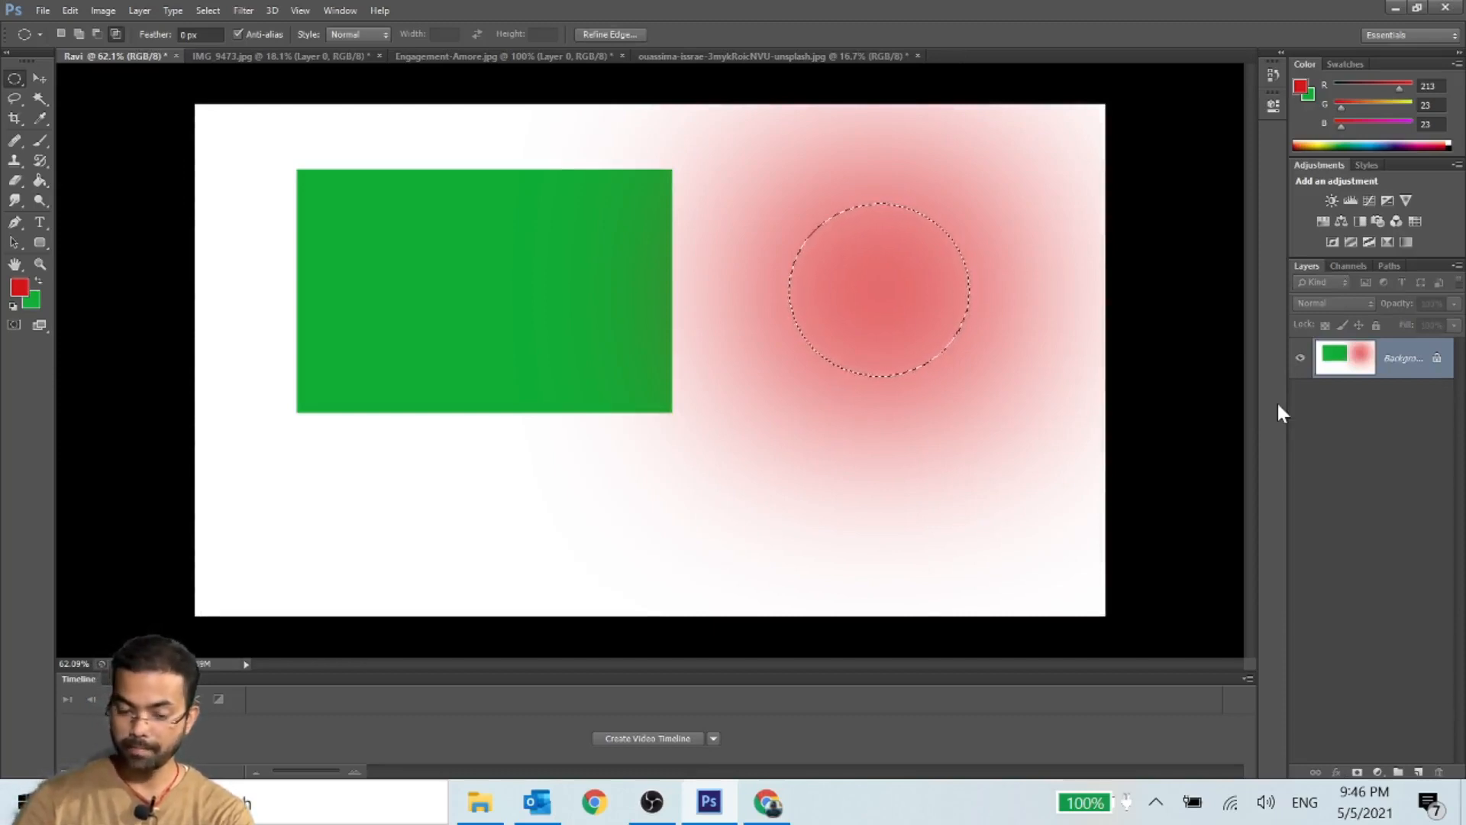
pyautogui.hotkey('ctrl', 'z')
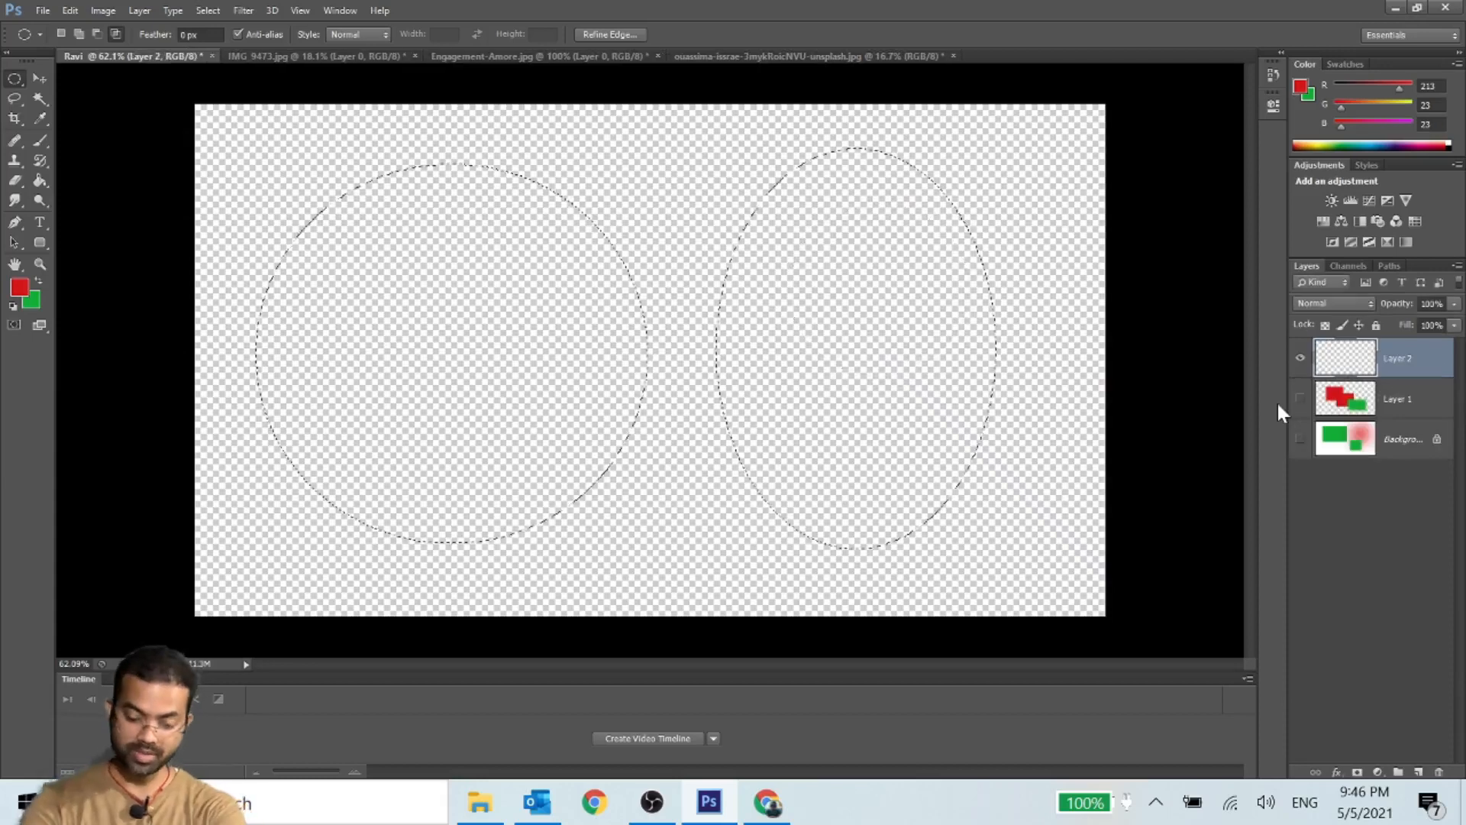
# - Undo the added layers, fills and selections back to the large green rectangle and the circular selection on the red glow
pyautogui.hotkey('ctrl', 'alt', 'z')
pyautogui.hotkey('ctrl', 'alt', 'z')
pyautogui.hotkey('ctrl', 'alt', 'z')
pyautogui.hotkey('ctrl', 'shift', 'z')
pyautogui.hotkey('ctrl', 'shift', 'z')
pyautogui.hotkey('ctrl', 'shift', 'z')
pyautogui.hotkey('ctrl', 'shift', 'z')
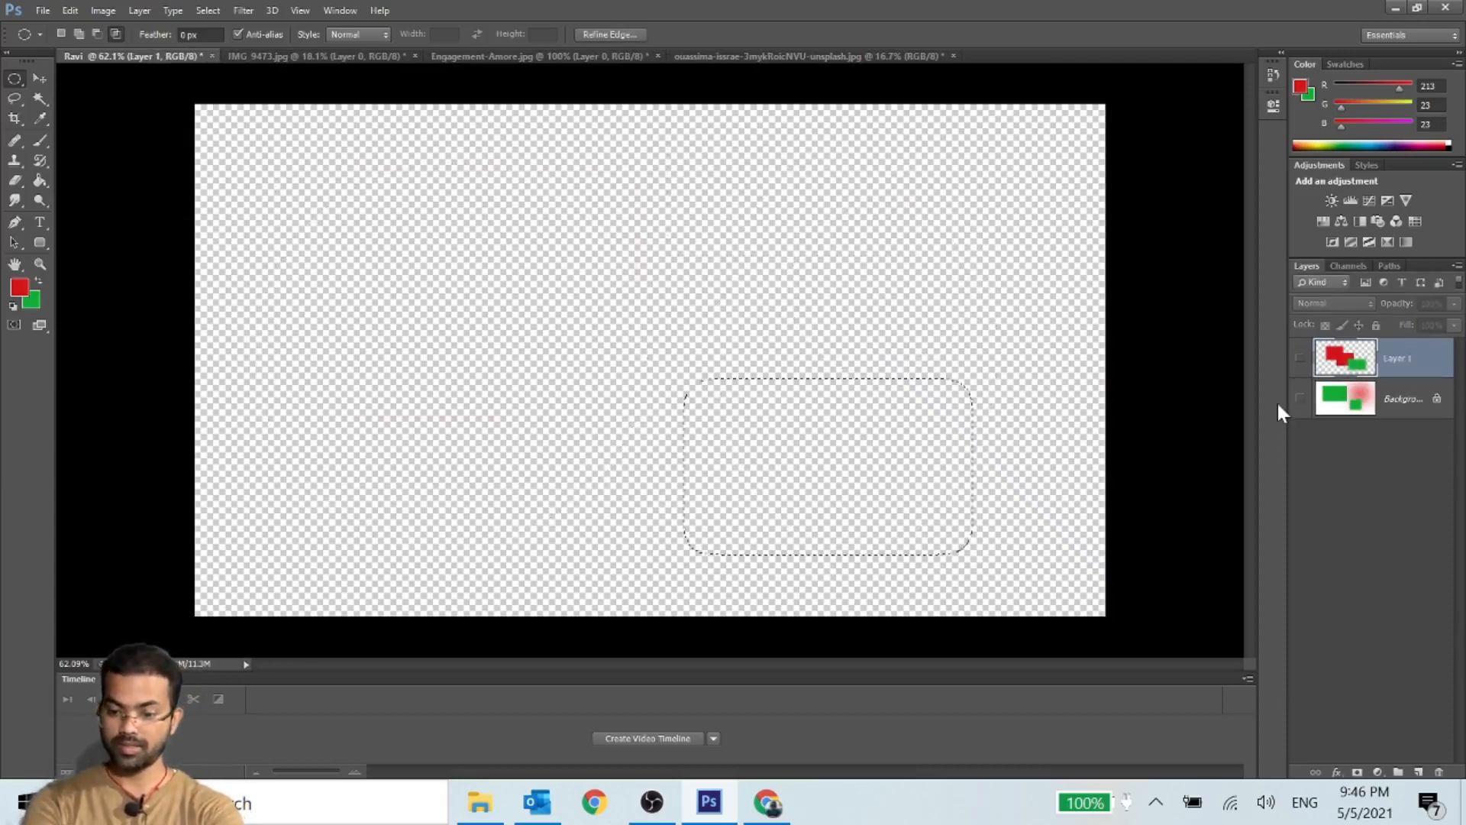
pyautogui.hotkey('ctrl', 'alt', 'z')
pyautogui.hotkey('ctrl', 'alt', 'z')
pyautogui.hotkey('ctrl', 'alt', 'z')
pyautogui.hotkey('ctrl', 'alt', 'z')
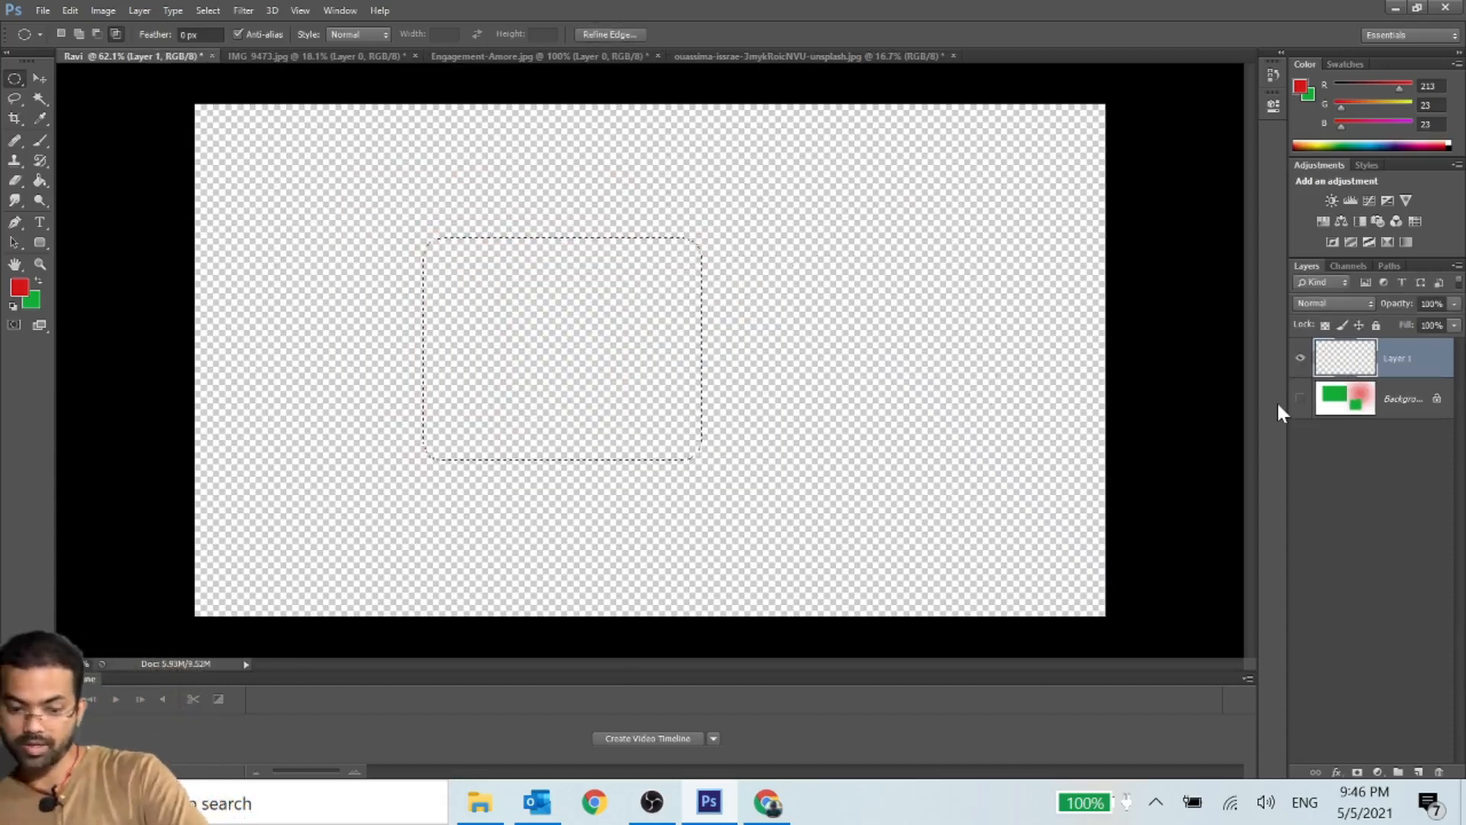
pyautogui.hotkey('ctrl', 'alt', 'z')
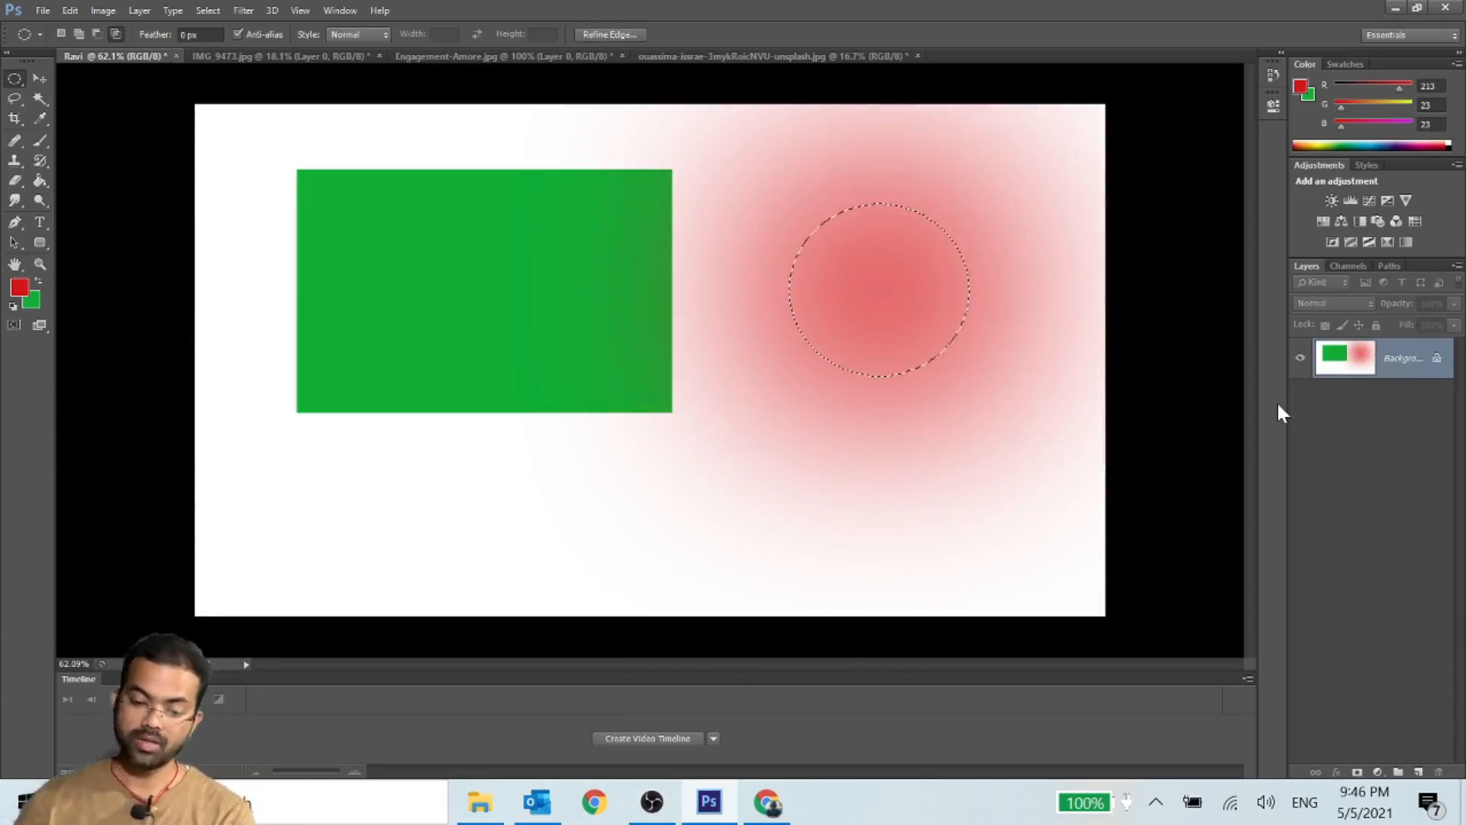
pyautogui.click(42, 10)
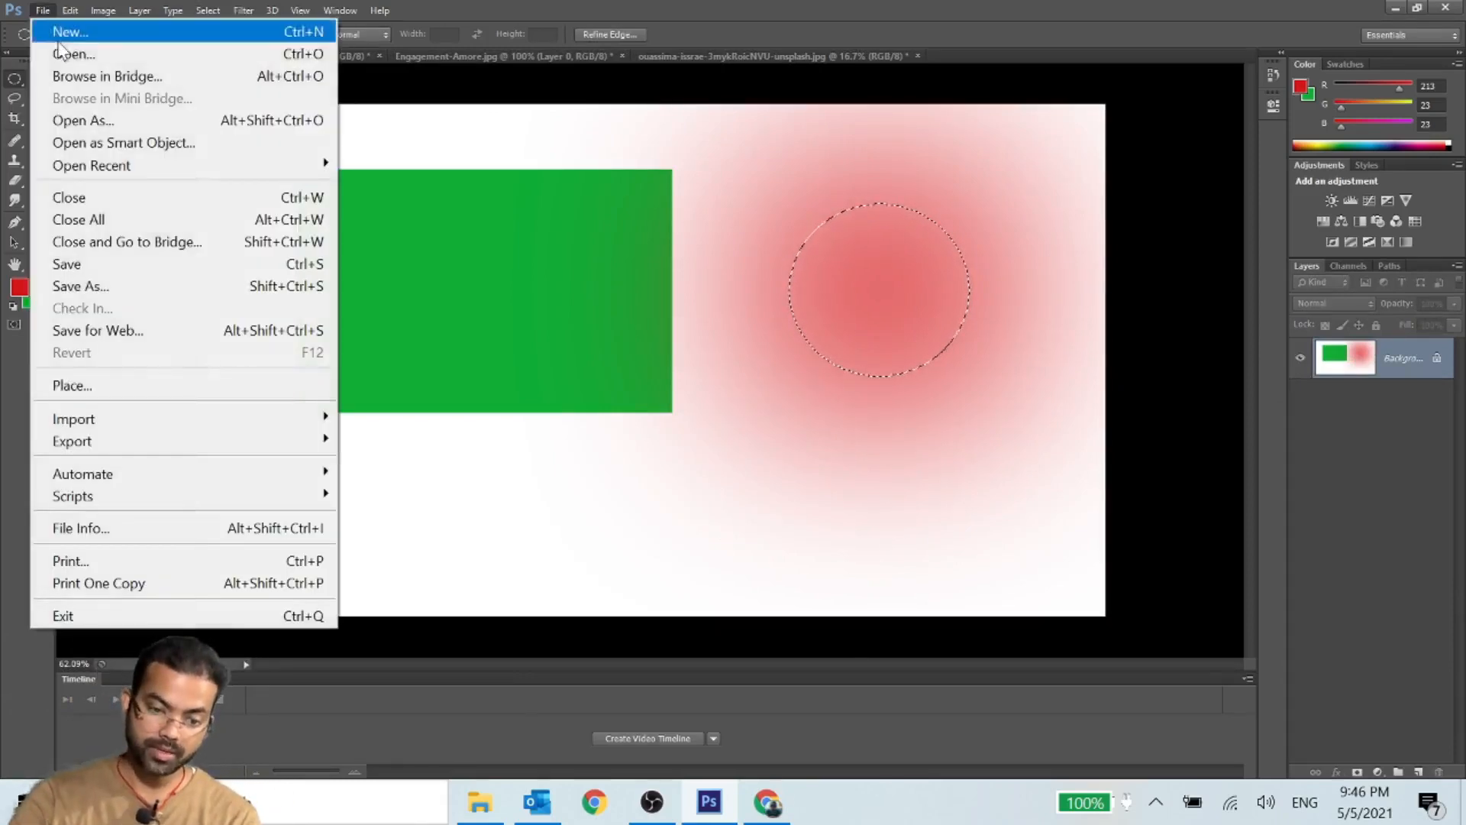
pyautogui.click(61, 26)
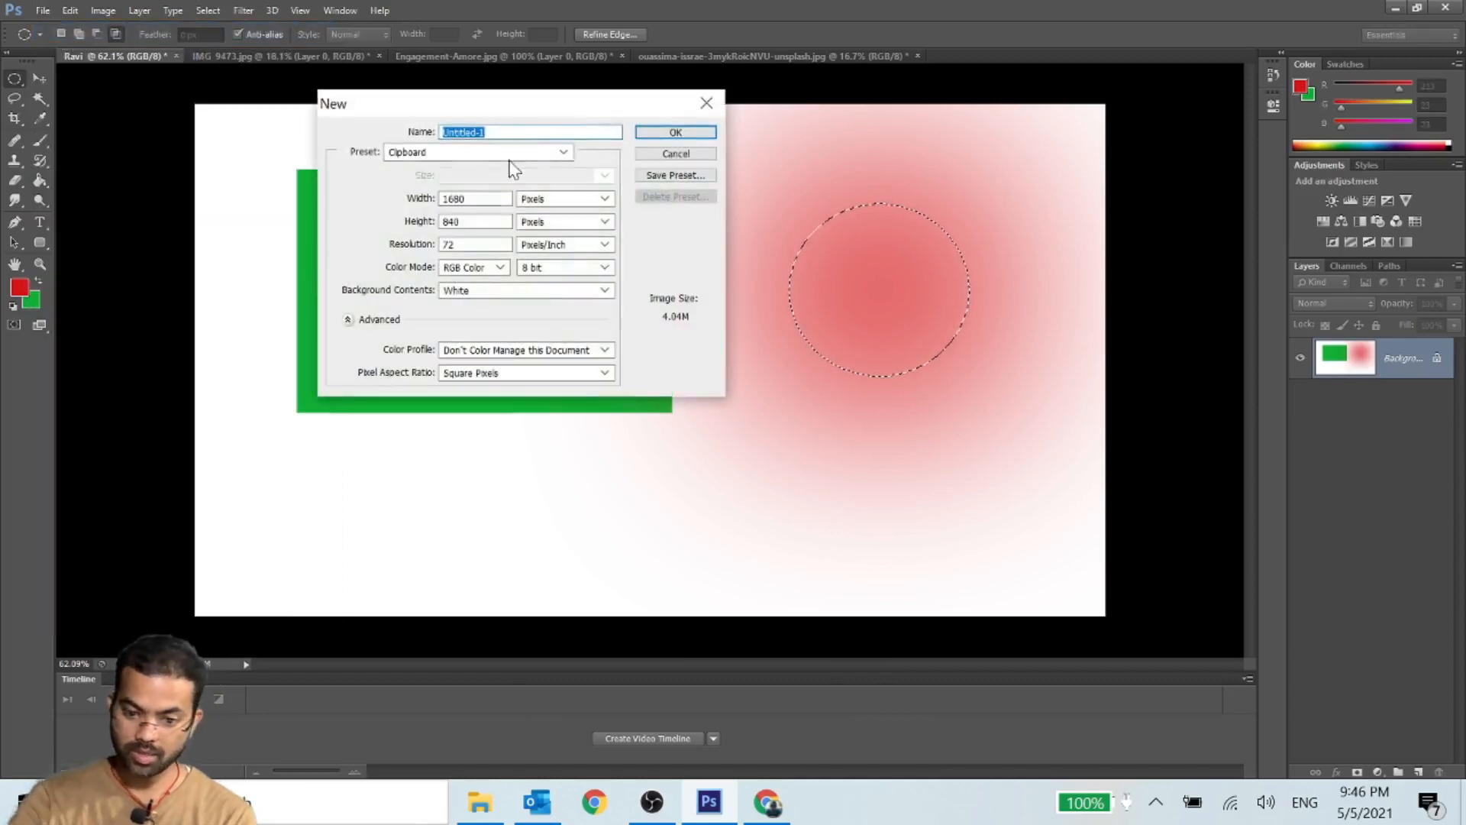
pyautogui.doubleClick(453, 199)
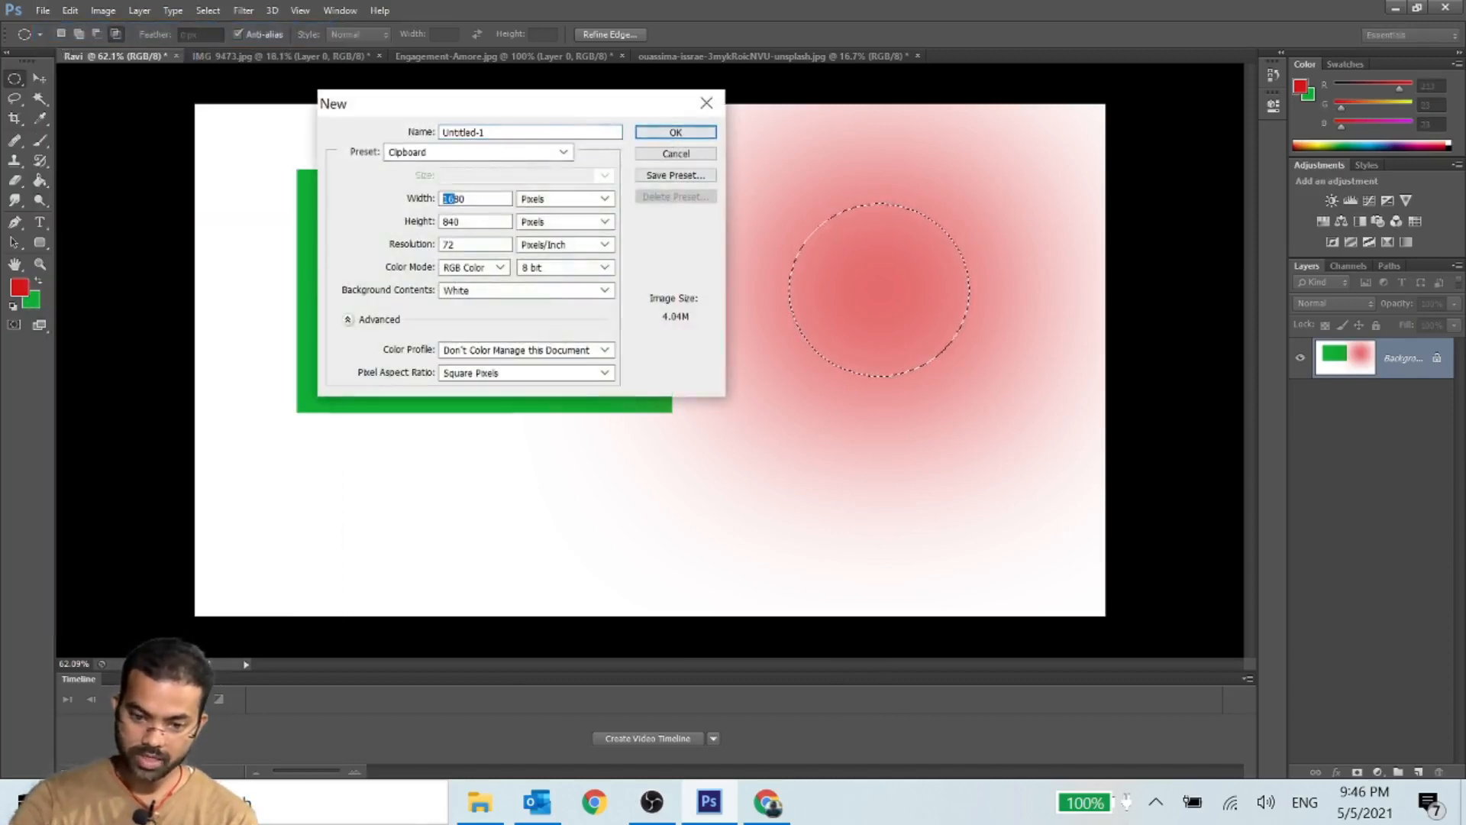
pyautogui.write('1980')
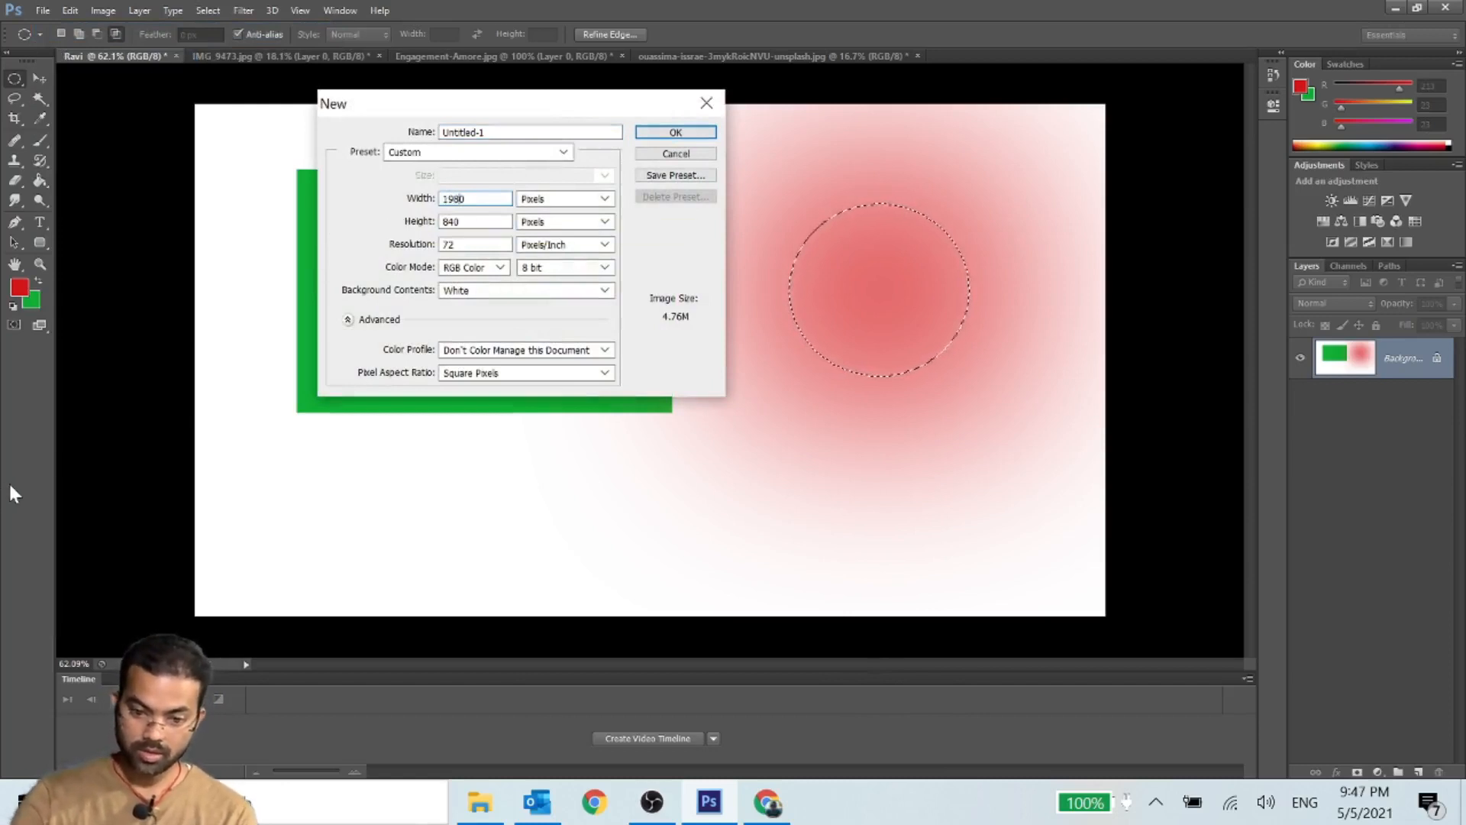
pyautogui.click(695, 154)
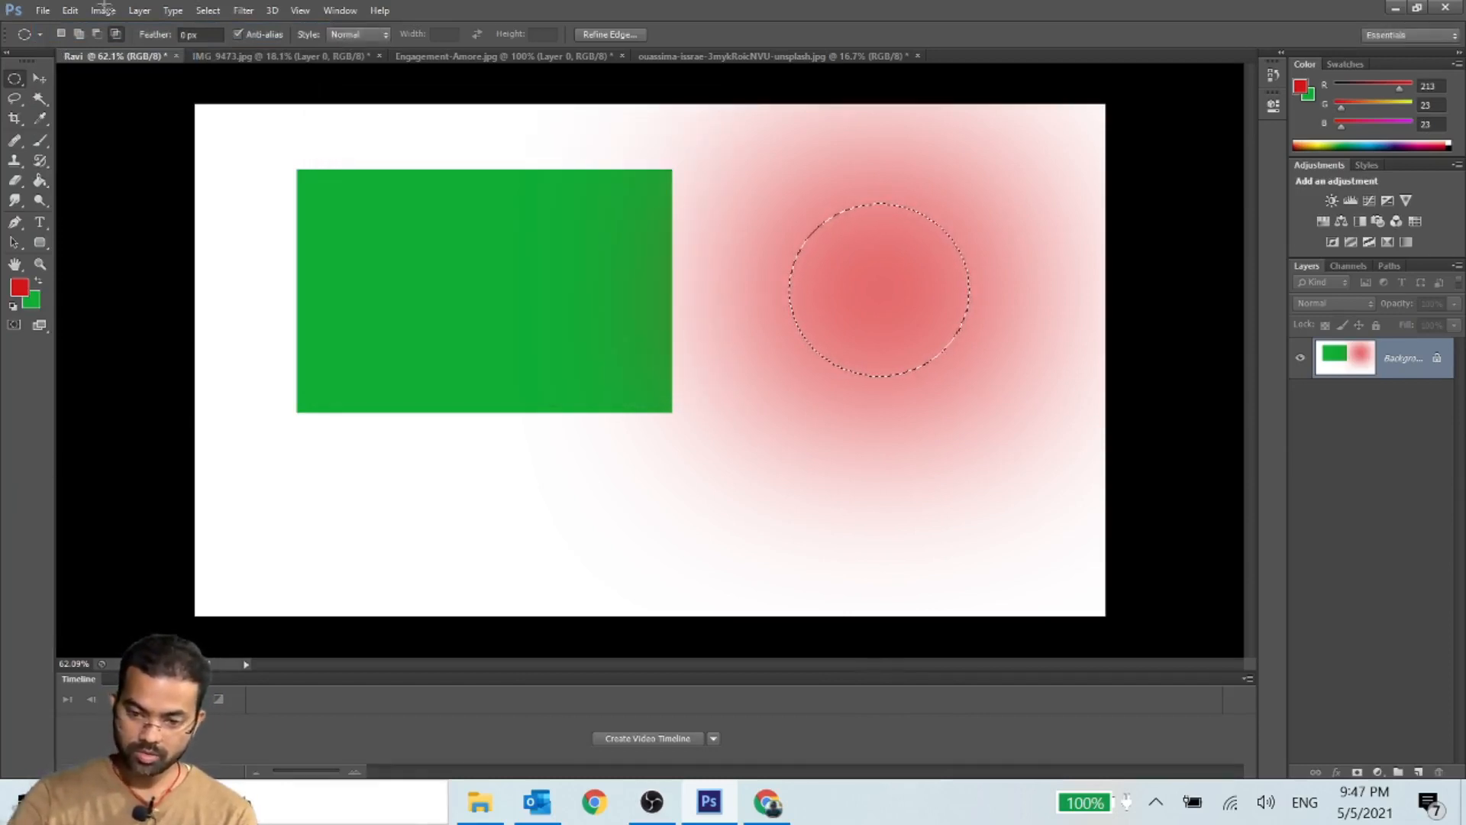
pyautogui.click(37, 10)
pyautogui.click(1000, 412)
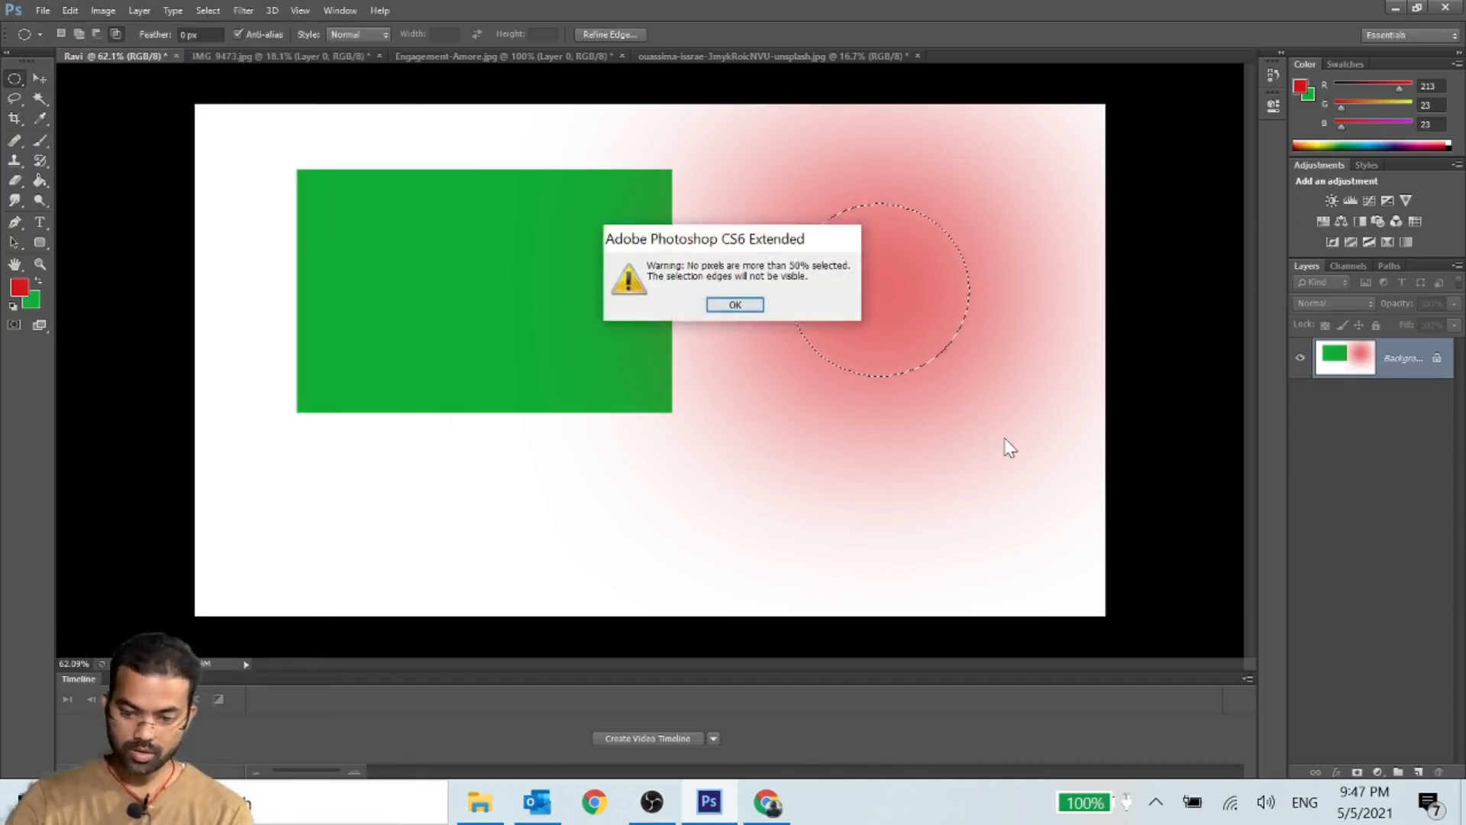
pyautogui.click(722, 304)
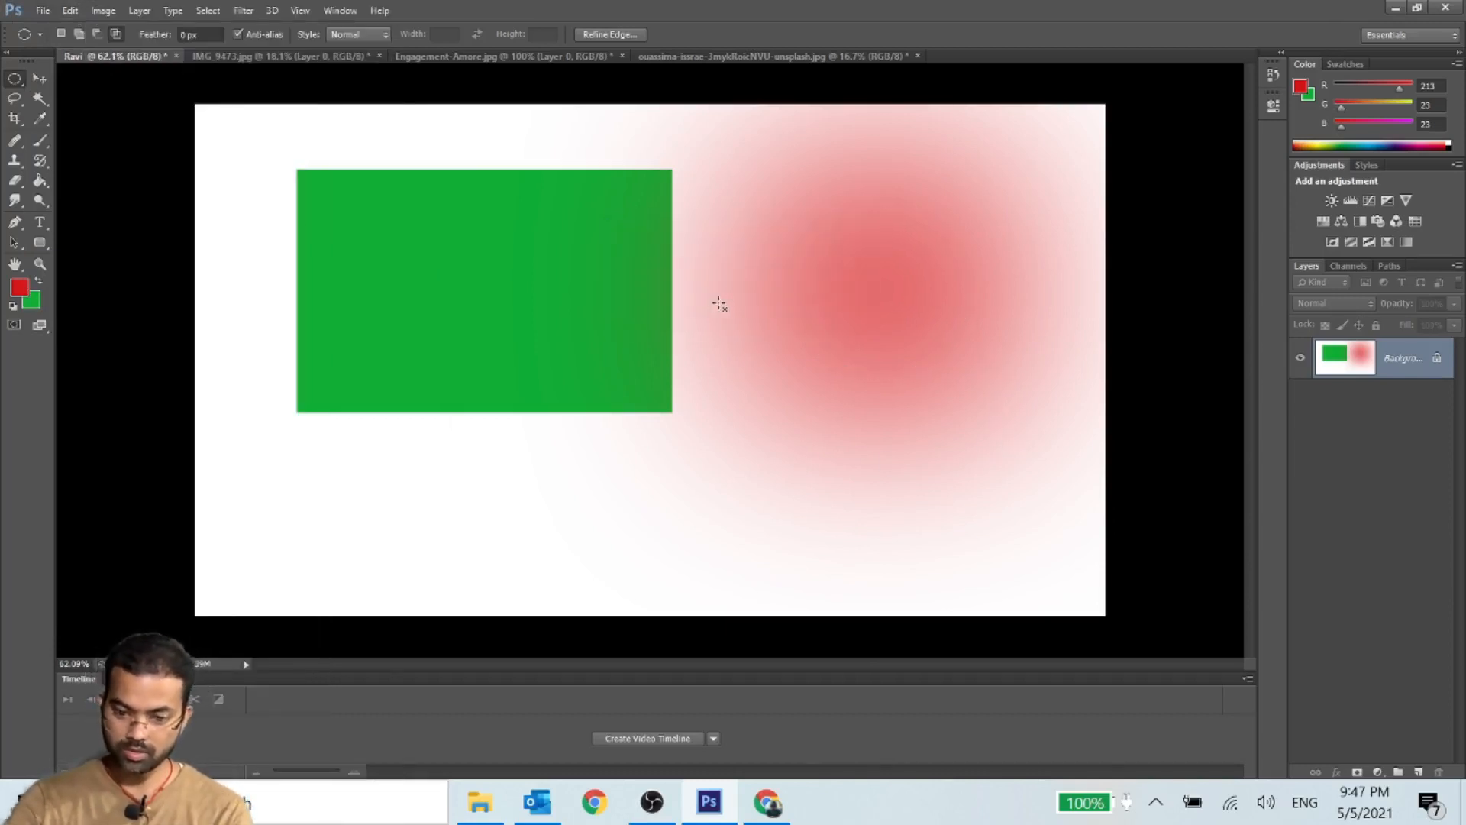
# - Create a white 1680 × 840 px document and fill a near-circular selection in its left half with the green background color
pyautogui.hotkey('ctrl', 'n')
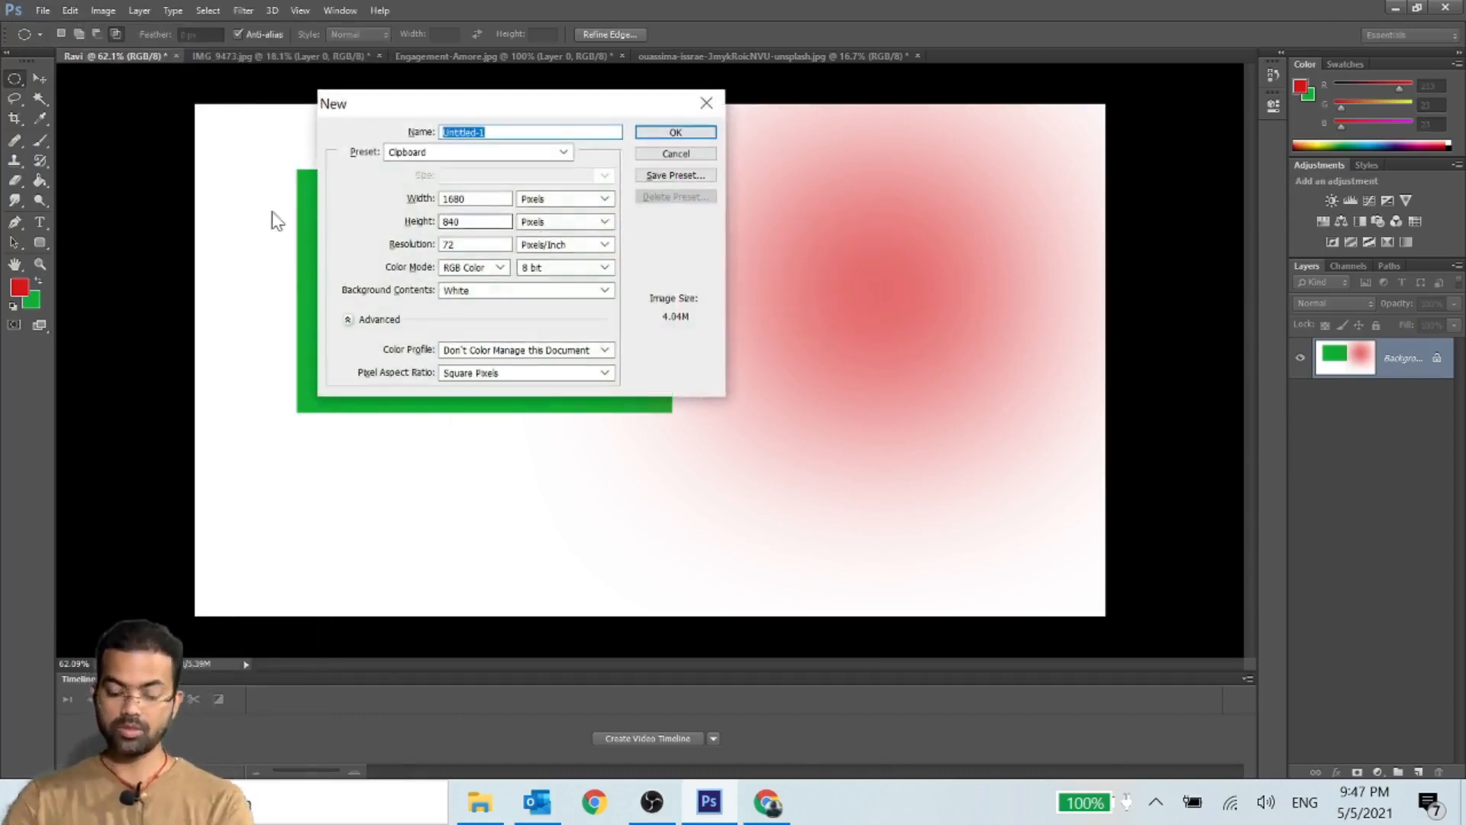
pyautogui.click(640, 134)
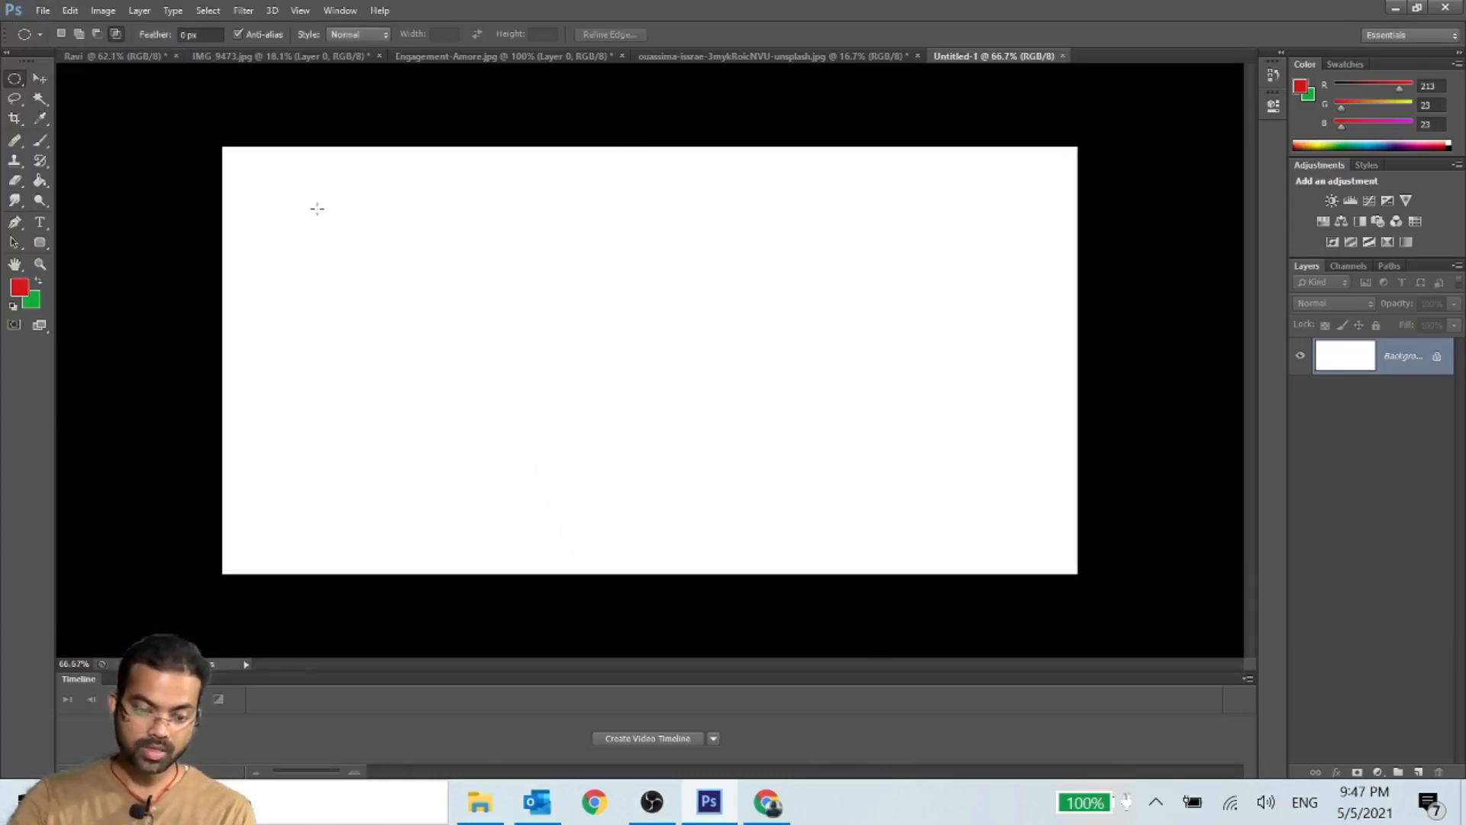
pyautogui.moveTo(311, 204); pyautogui.dragTo(611, 489)
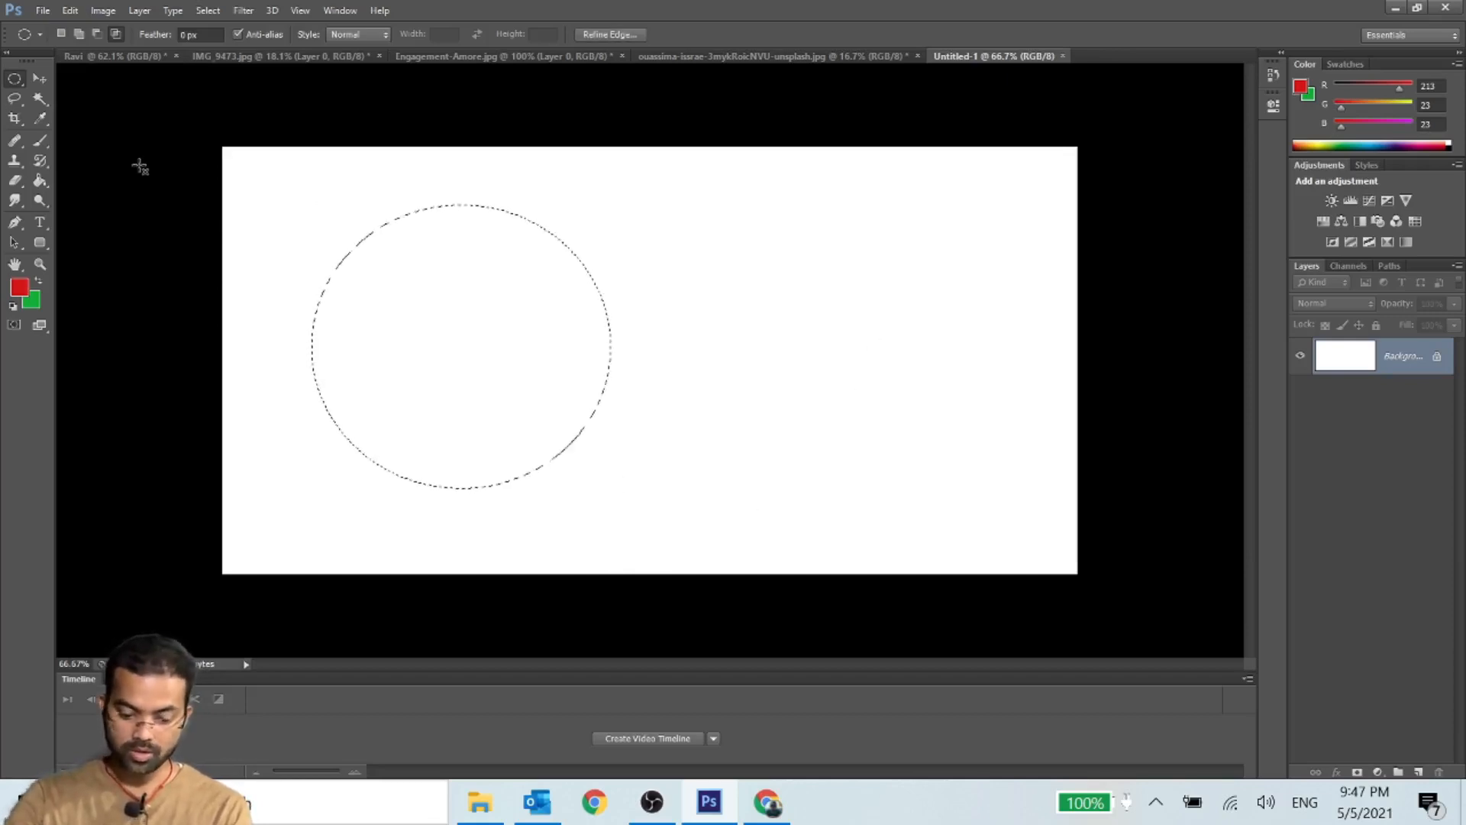
pyautogui.hotkey('ctrl', 'BackSpace')
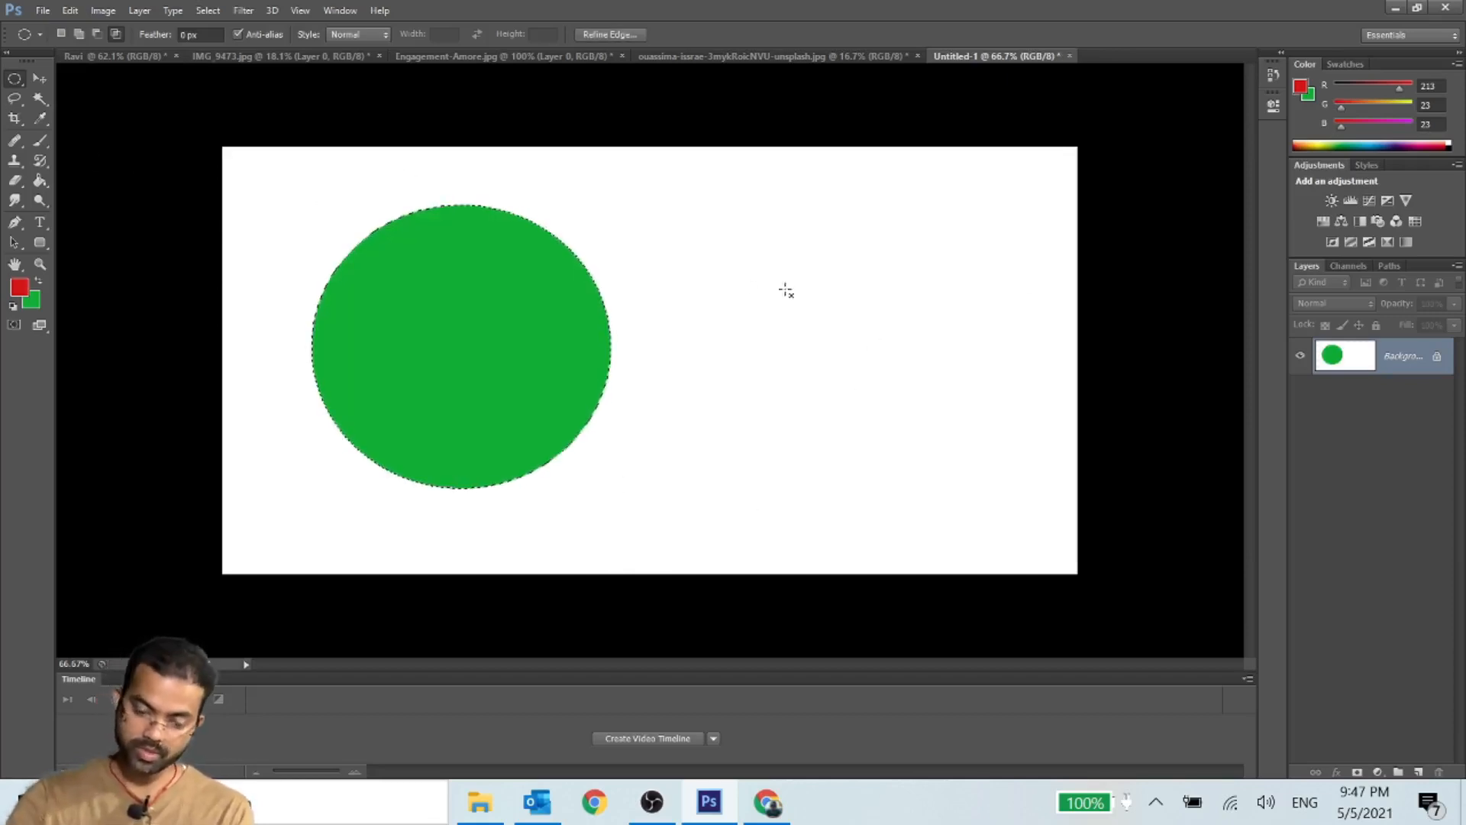
# - Add a second round selection in the right half and, with anti-alias off, fill both selections with the red foreground color on a new layer
pyautogui.moveTo(674, 240); pyautogui.dragTo(982, 523)
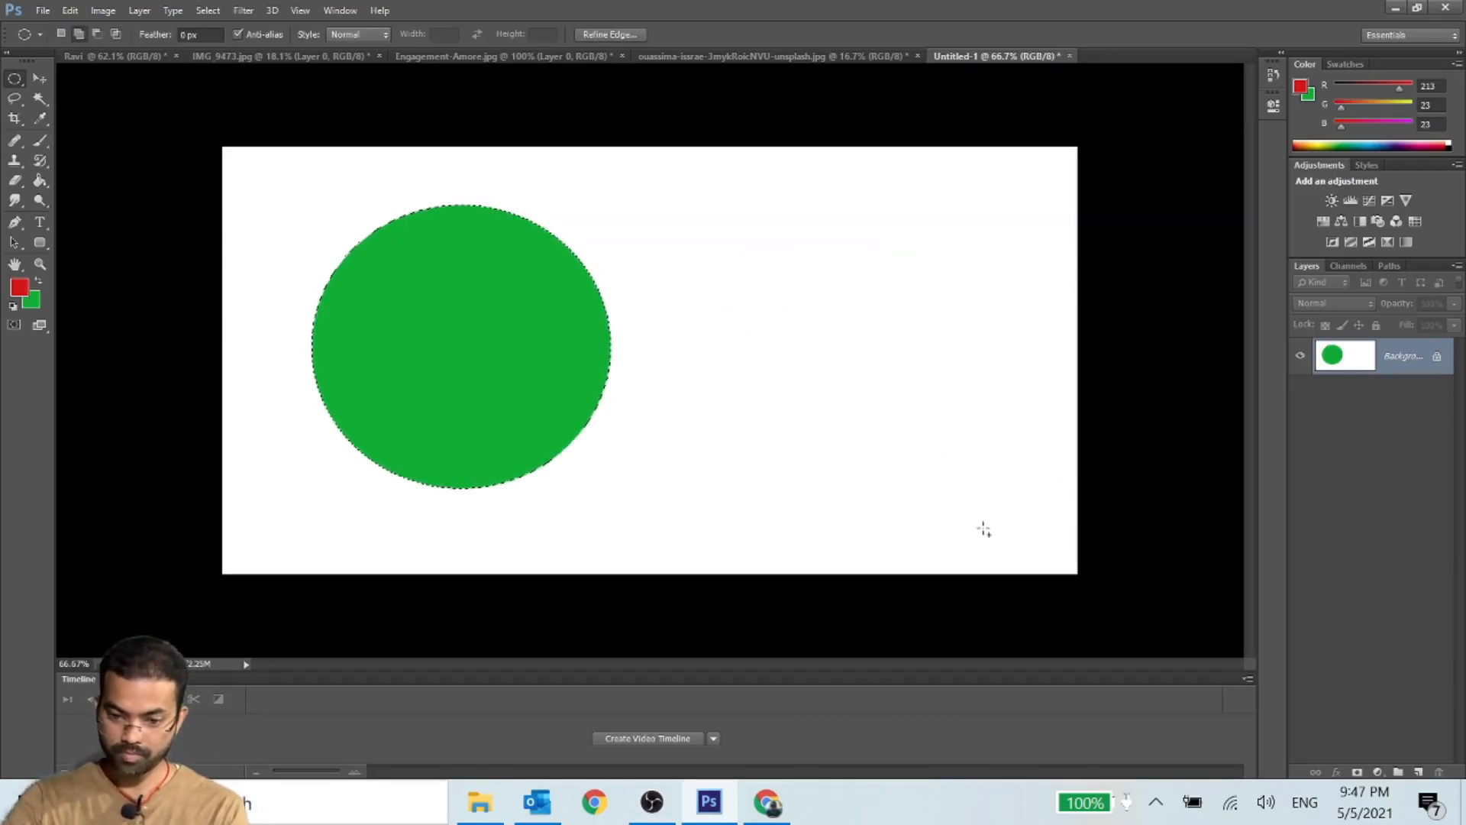
pyautogui.click(1422, 772)
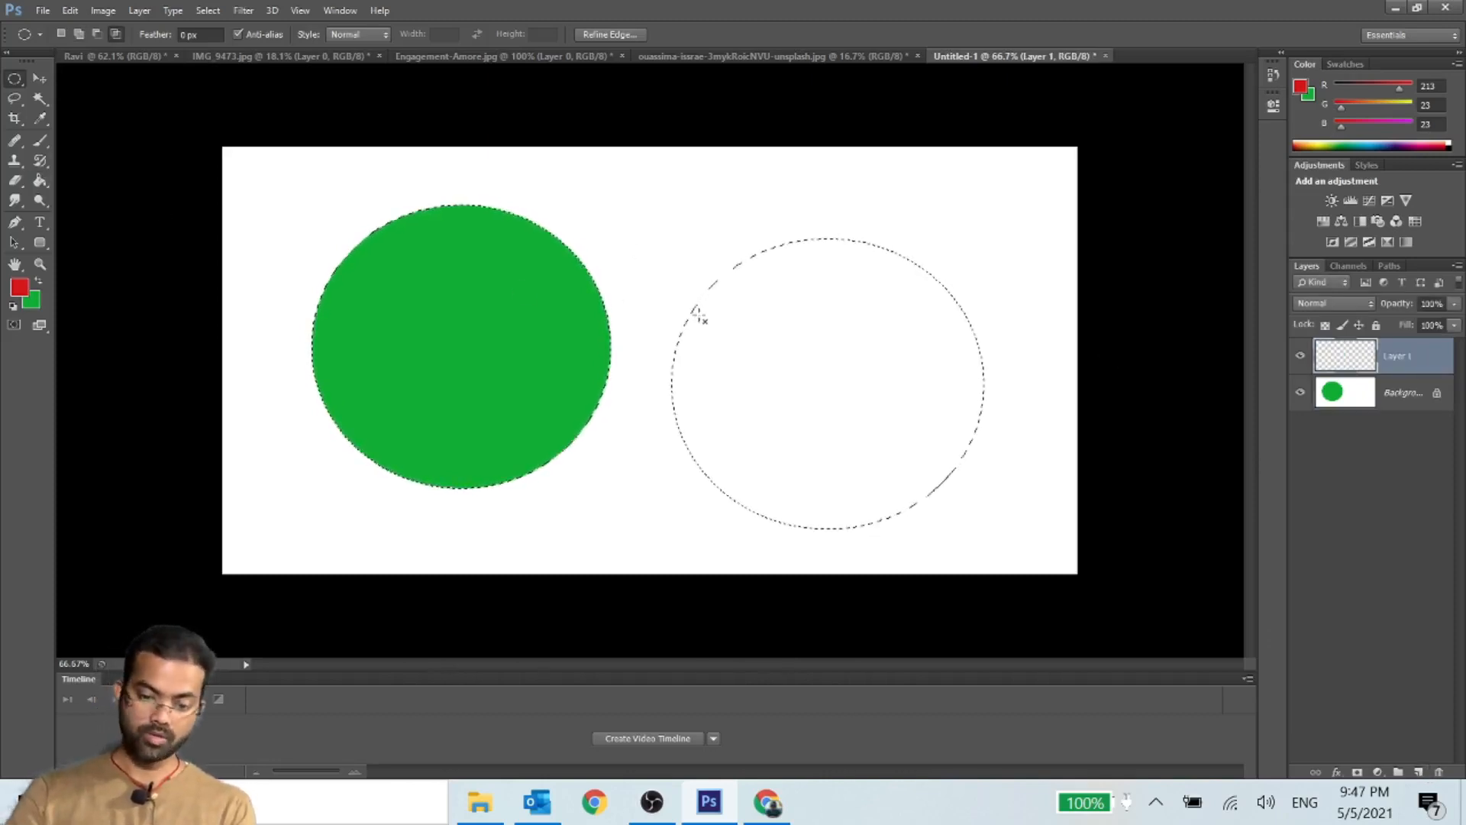
pyautogui.click(237, 33)
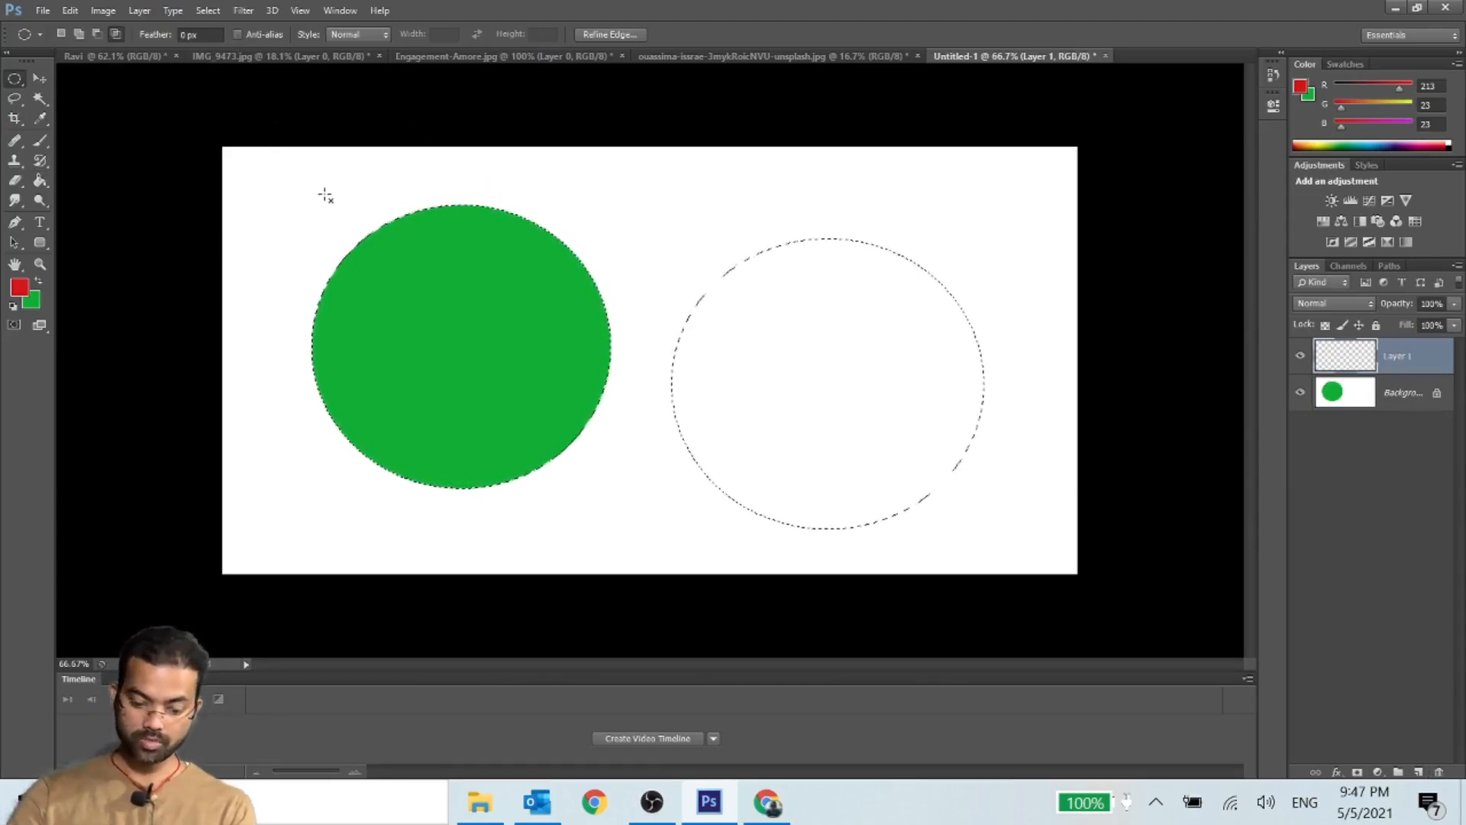
pyautogui.hotkey('alt', 'BackSpace')
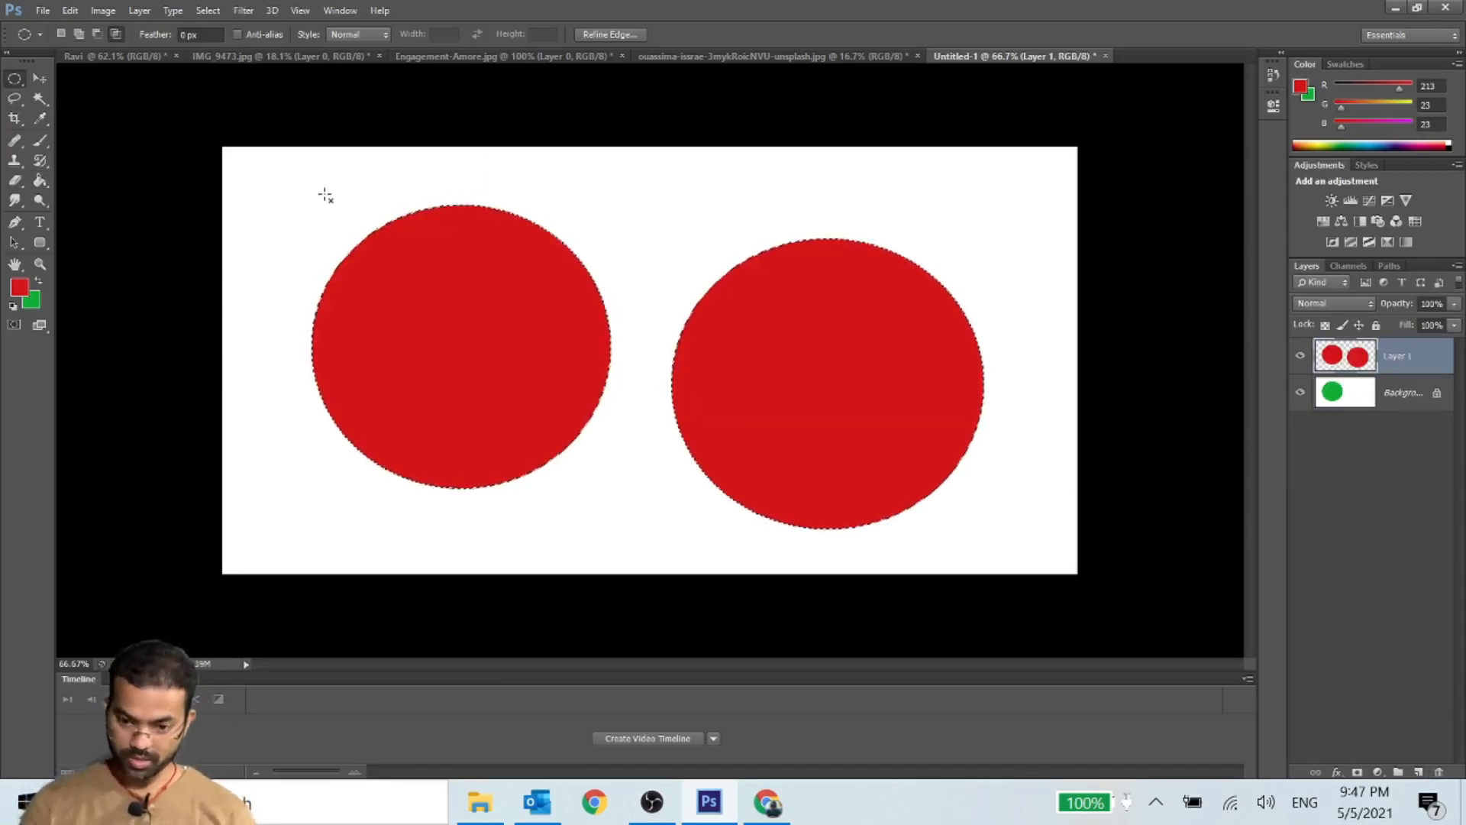
# - Deselect and examine the edges of the two red circles up close
pyautogui.hotkey('ctrl', 'd')
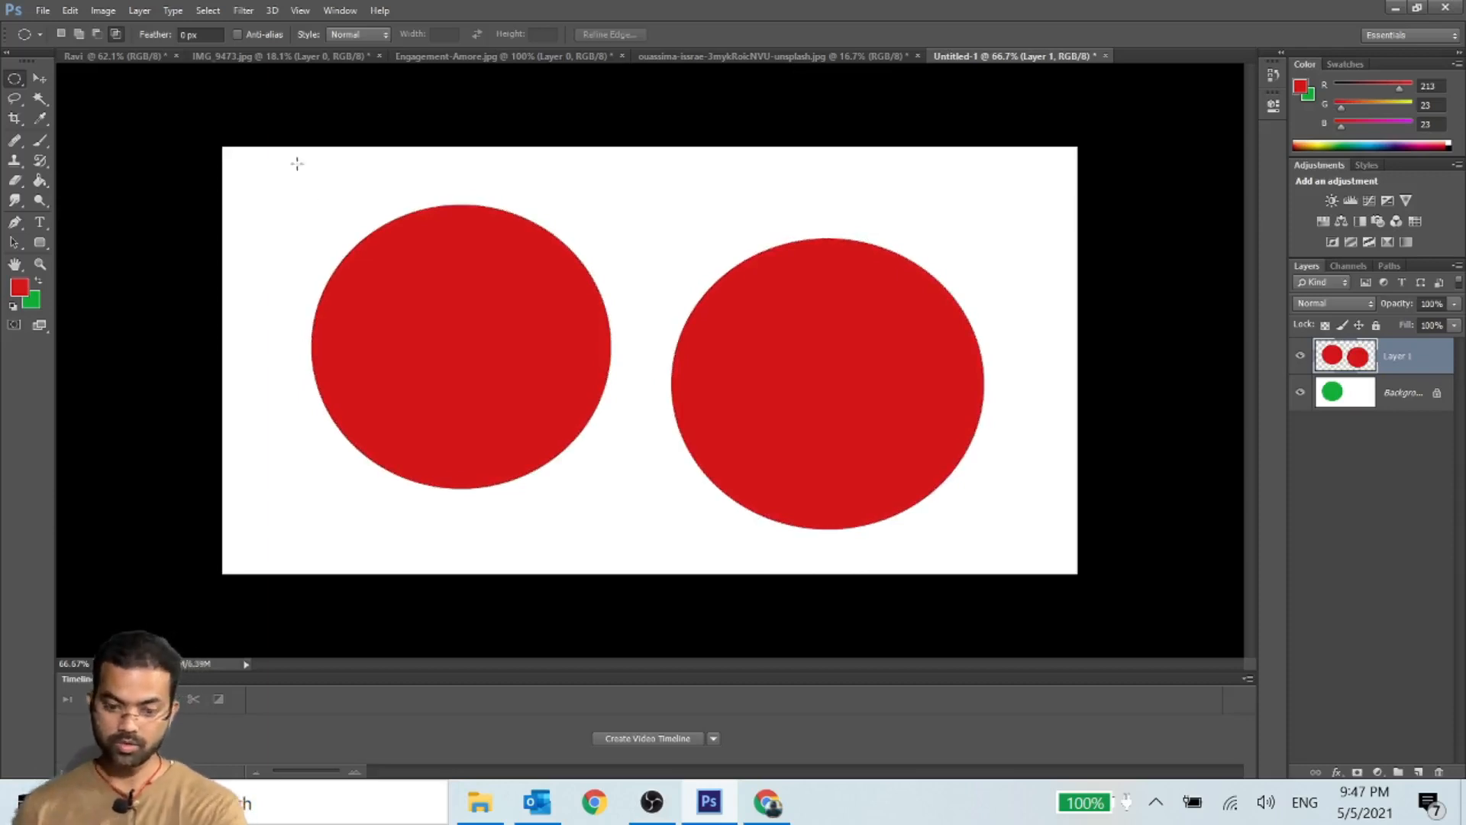
pyautogui.scroll(6, 656, 378)
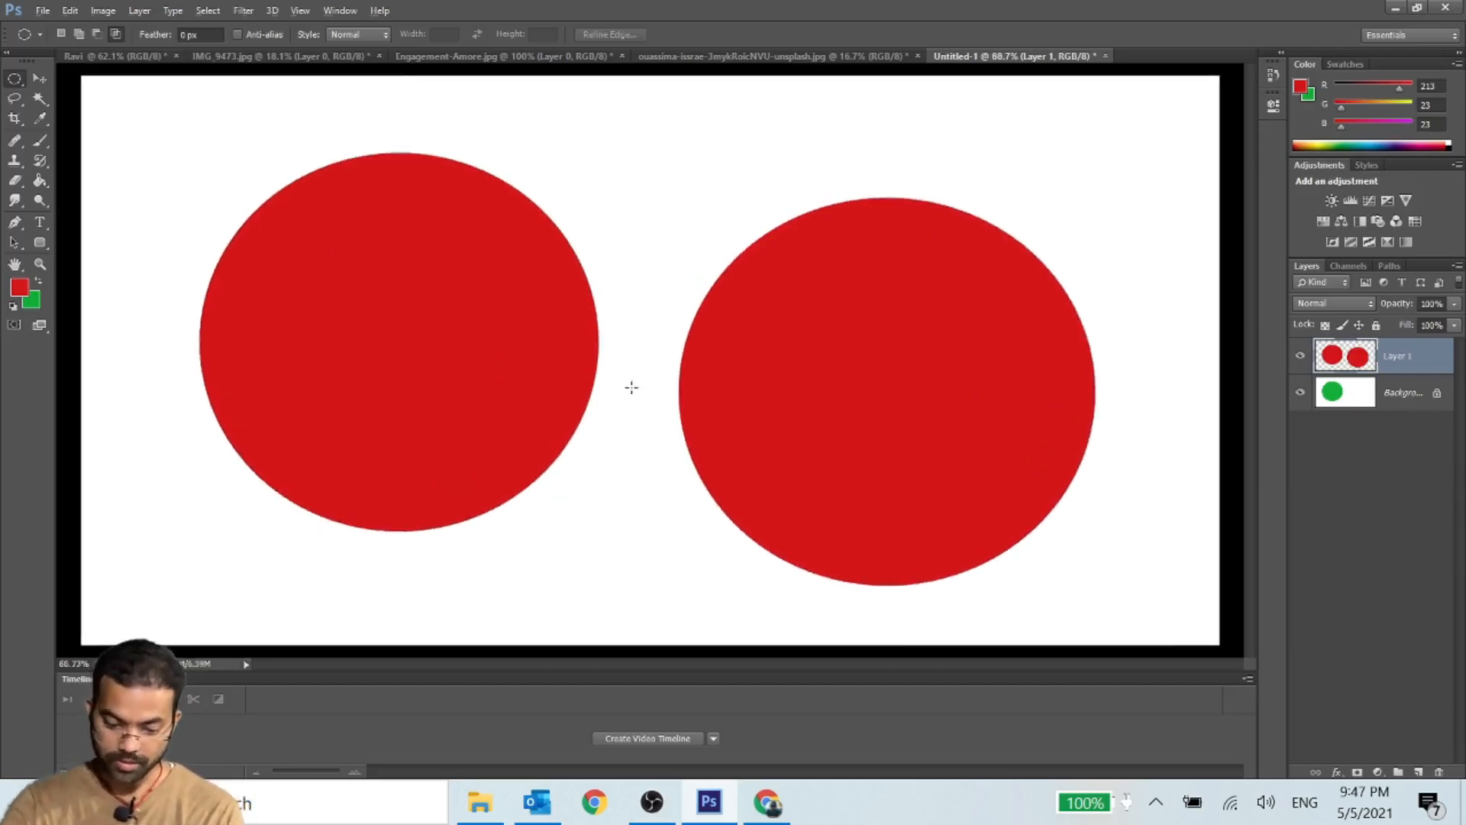
pyautogui.scroll(2, 631, 387)
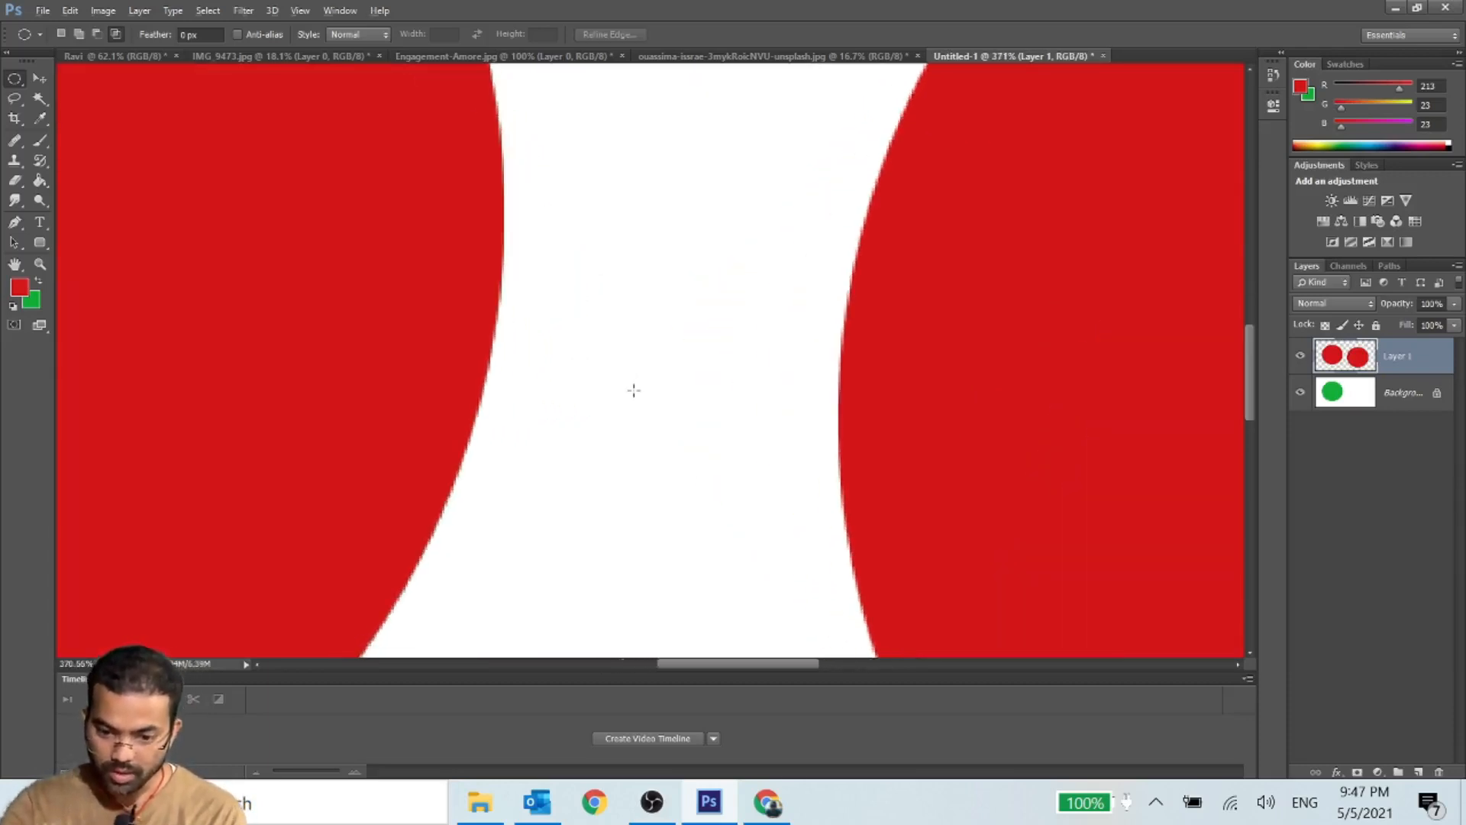
pyautogui.scroll(1, 634, 390)
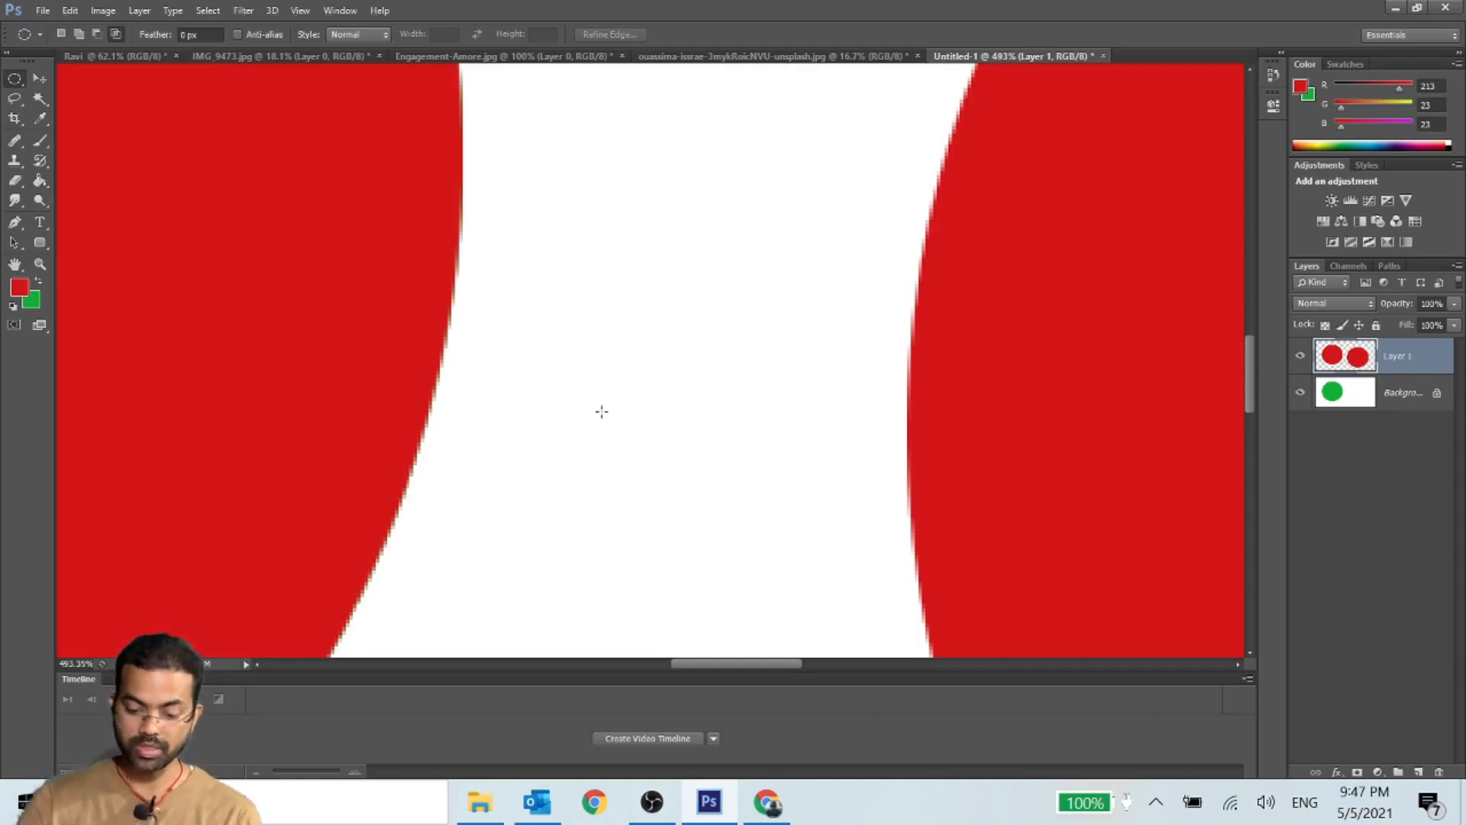
pyautogui.scroll(-6, 599, 409)
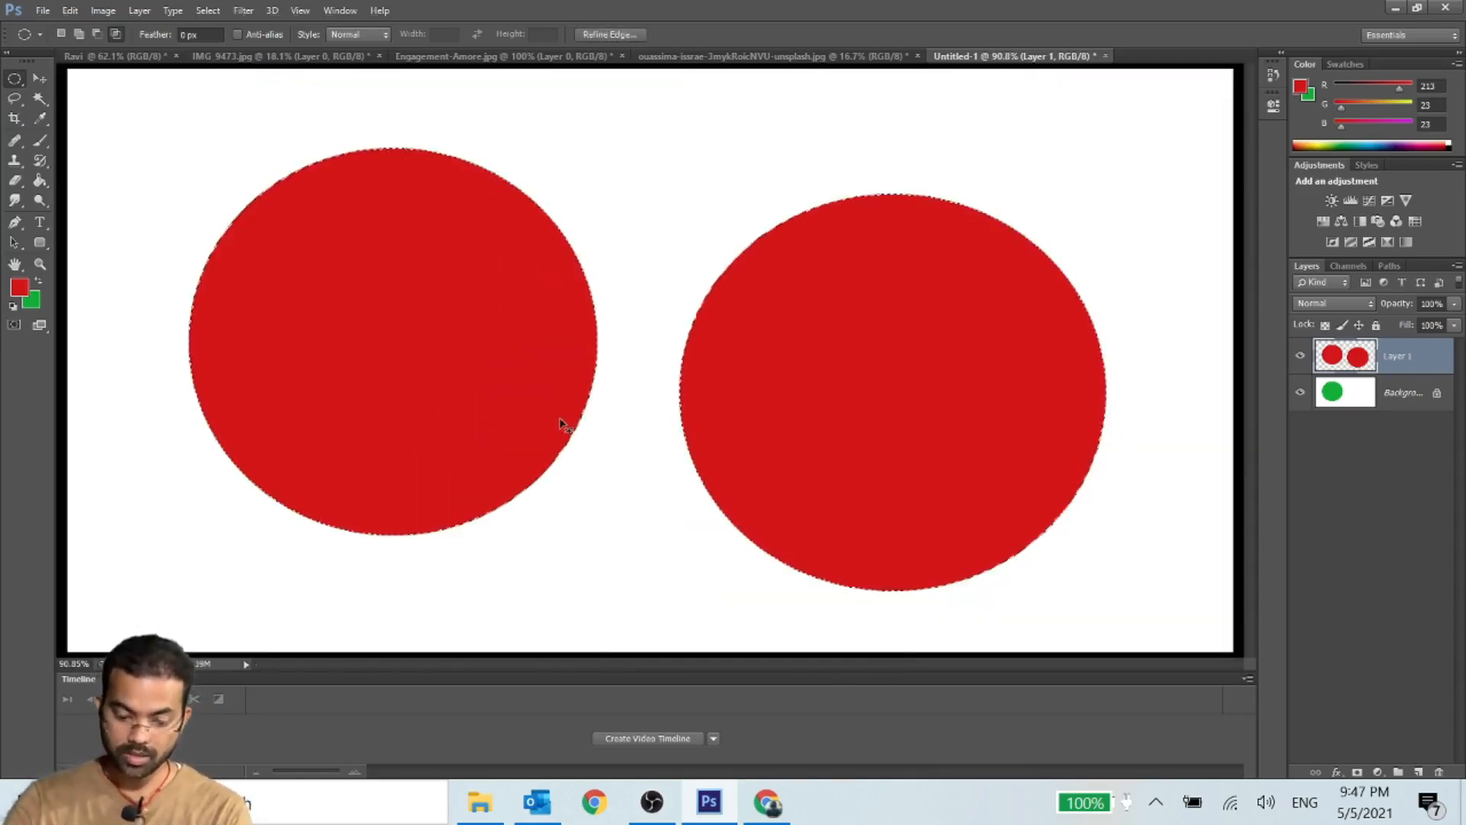
# - Delete the two red circles from the layer, merge it into the Background and remove the selection
pyautogui.press('Delete')
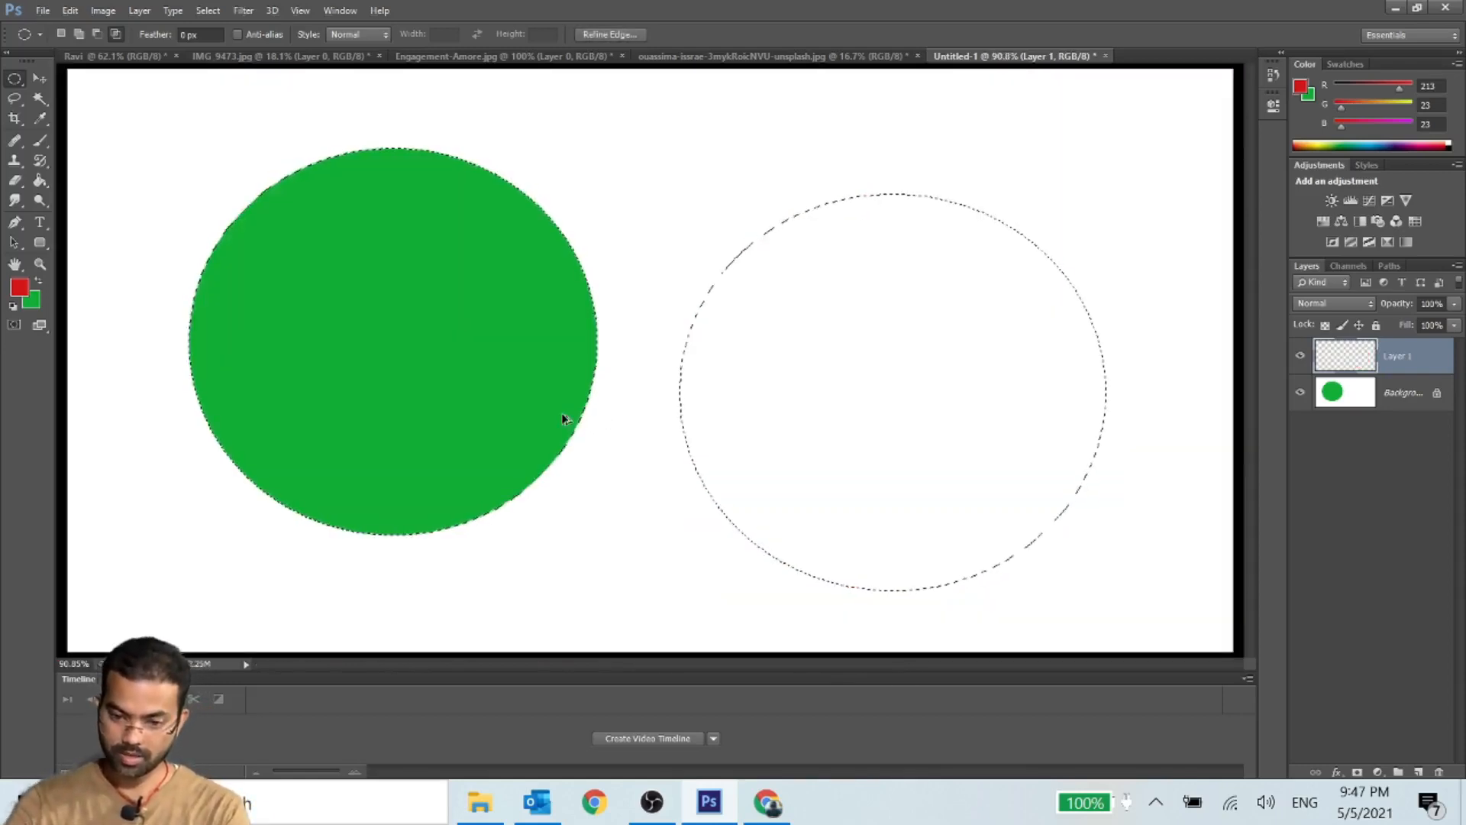
pyautogui.hotkey('ctrl', 'e')
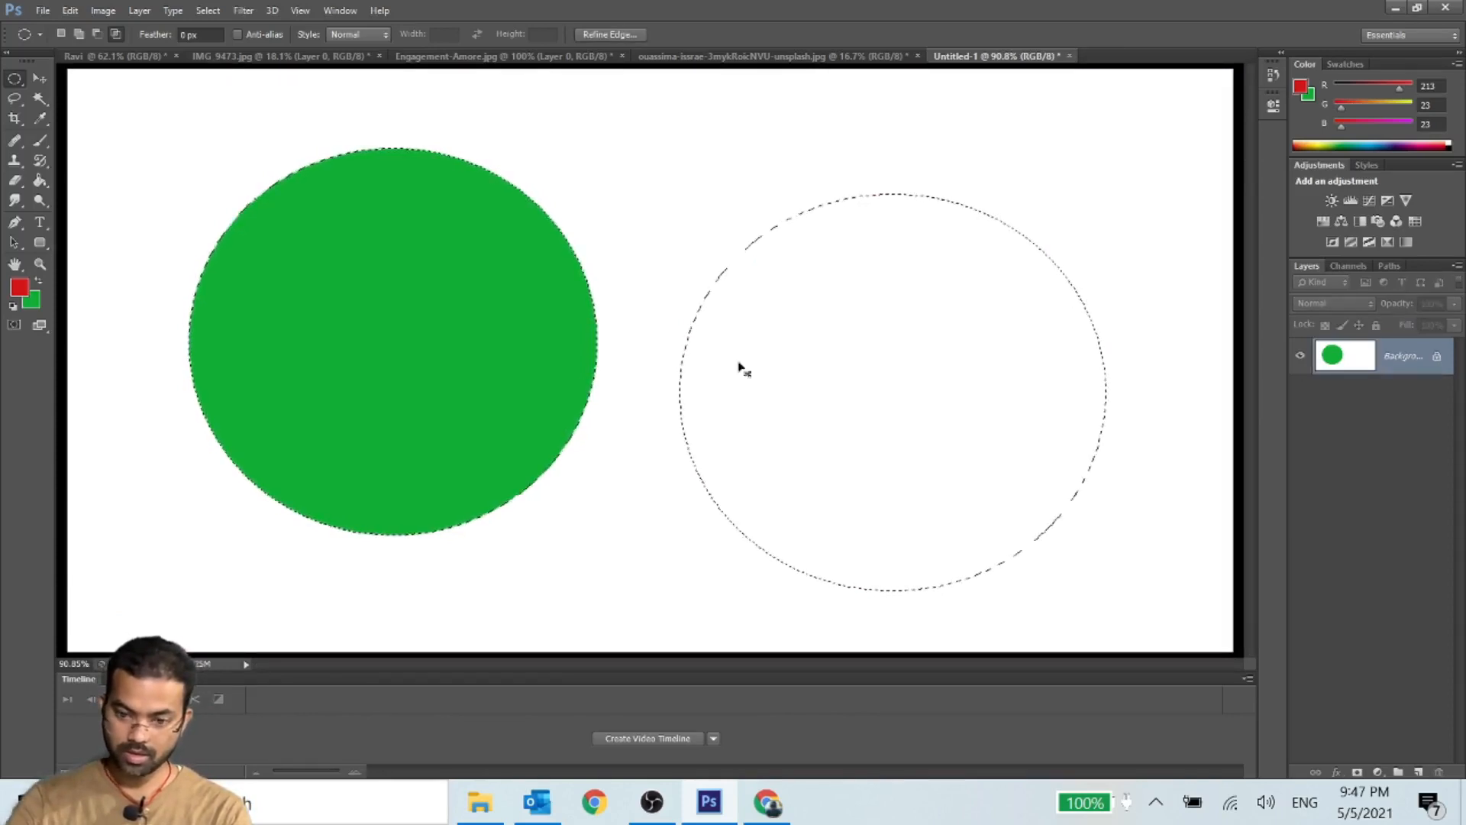
pyautogui.click(802, 360)
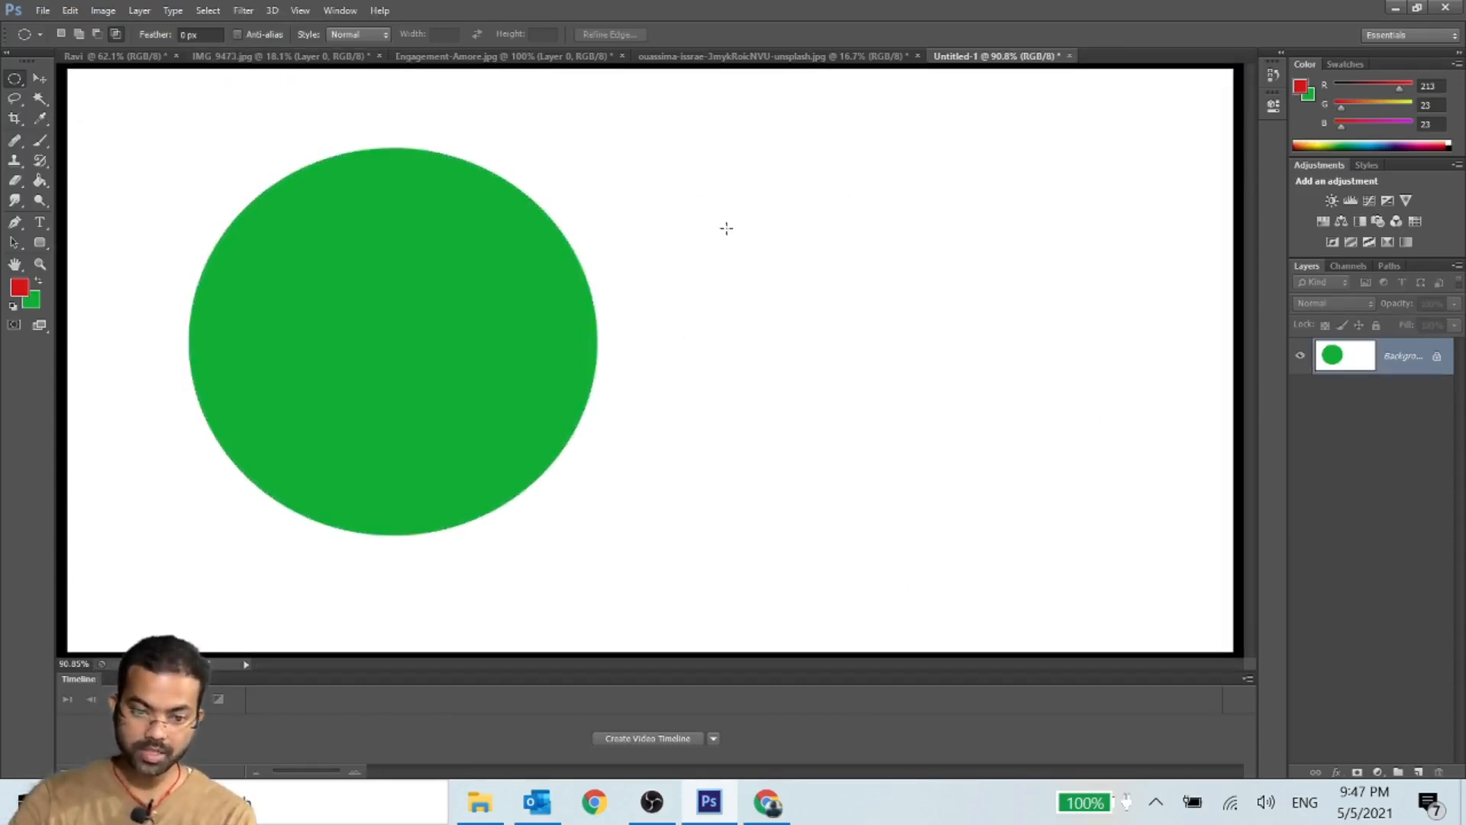
# - With anti-alias off, fill a circular selection beside the green circle with the red foreground color and deselect
pyautogui.moveTo(673, 145); pyautogui.dragTo(1178, 524)
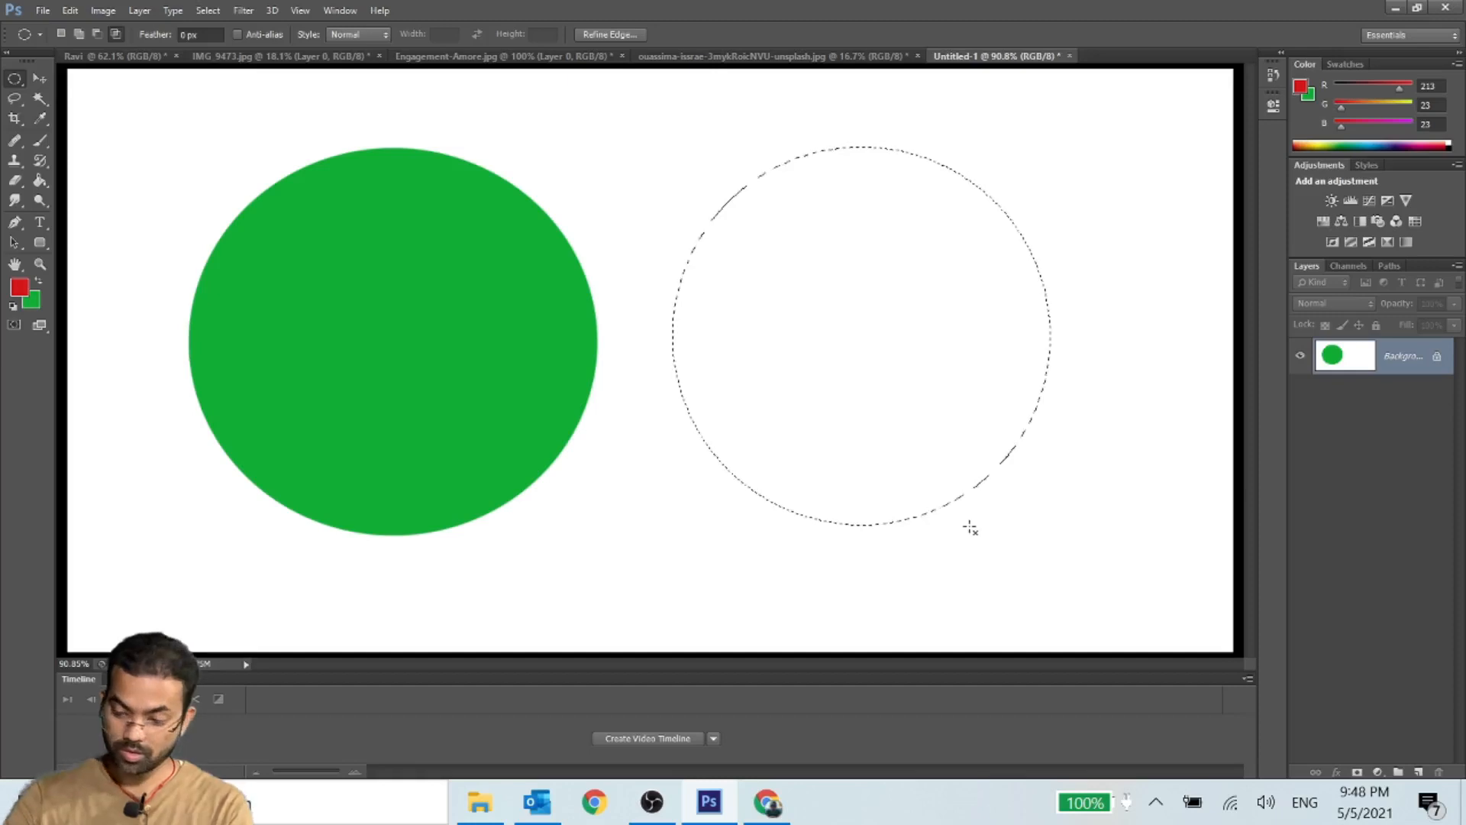
pyautogui.hotkey('alt', 'BackSpace')
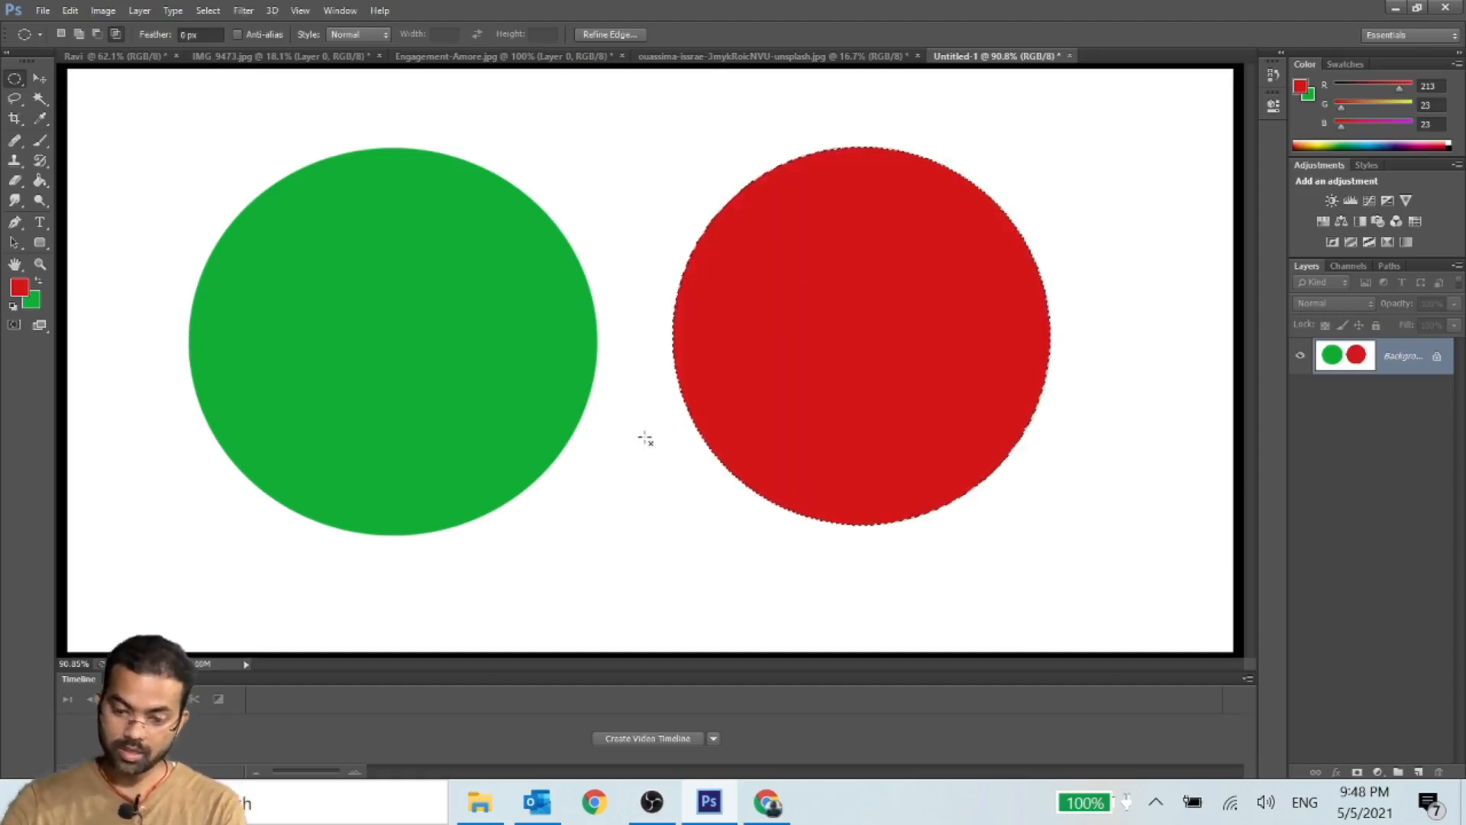
pyautogui.hotkey('ctrl', 'd')
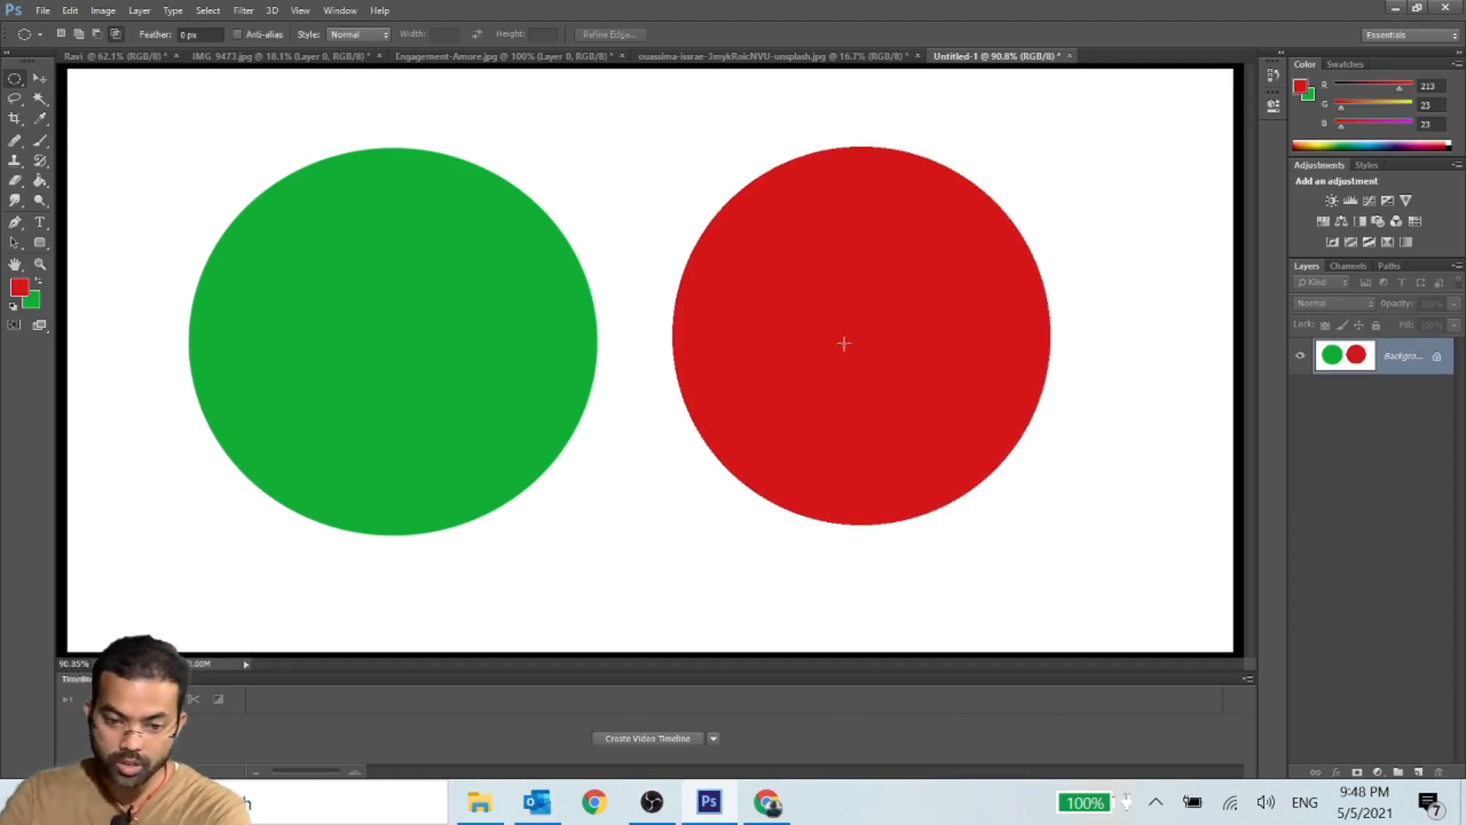
# - Compare the edge smoothness of the green and red circles up close
pyautogui.scroll(2, 640, 369)
pyautogui.scroll(4, 641, 369)
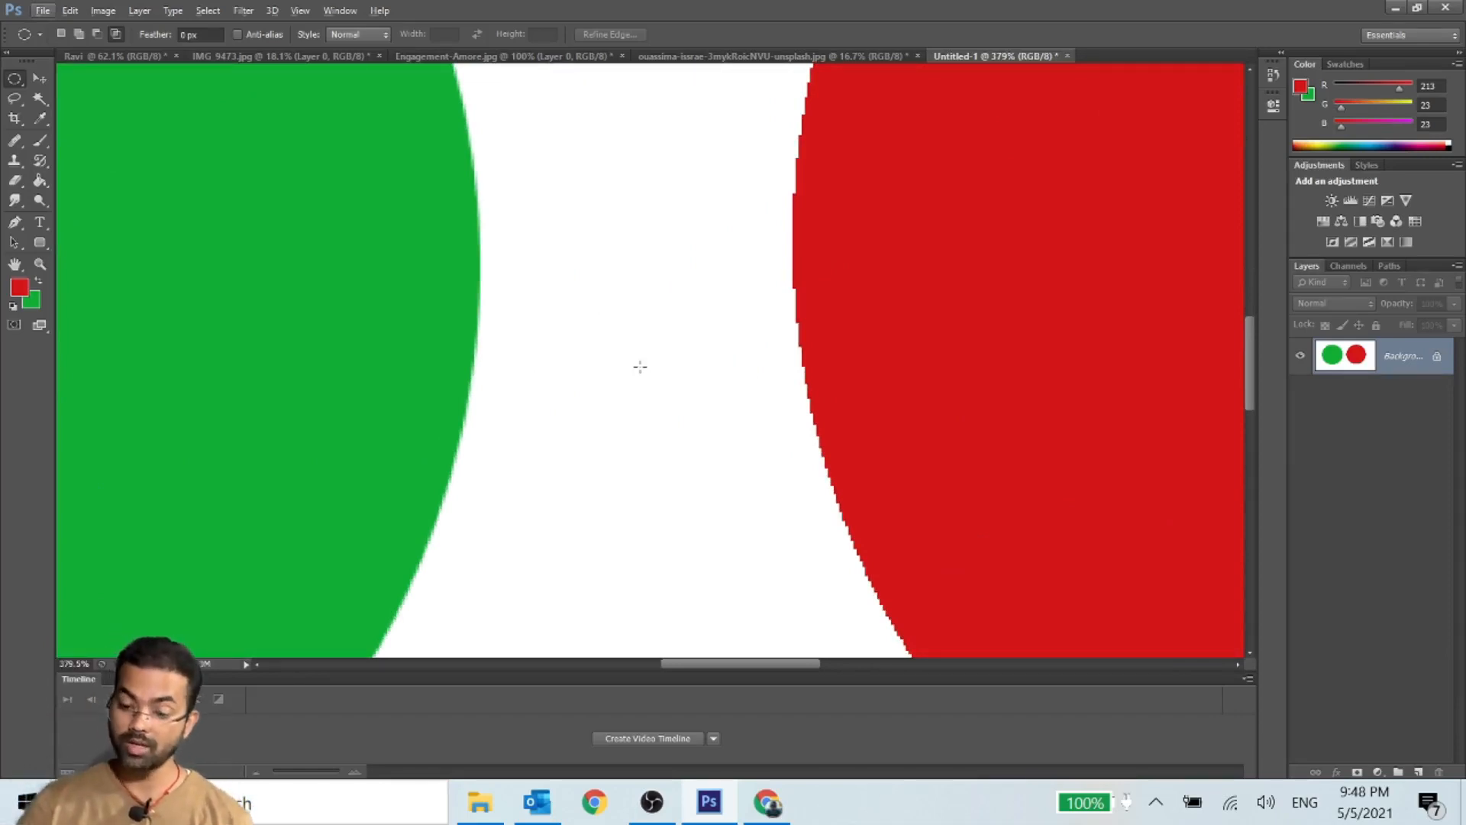
pyautogui.scroll(-5, 640, 367)
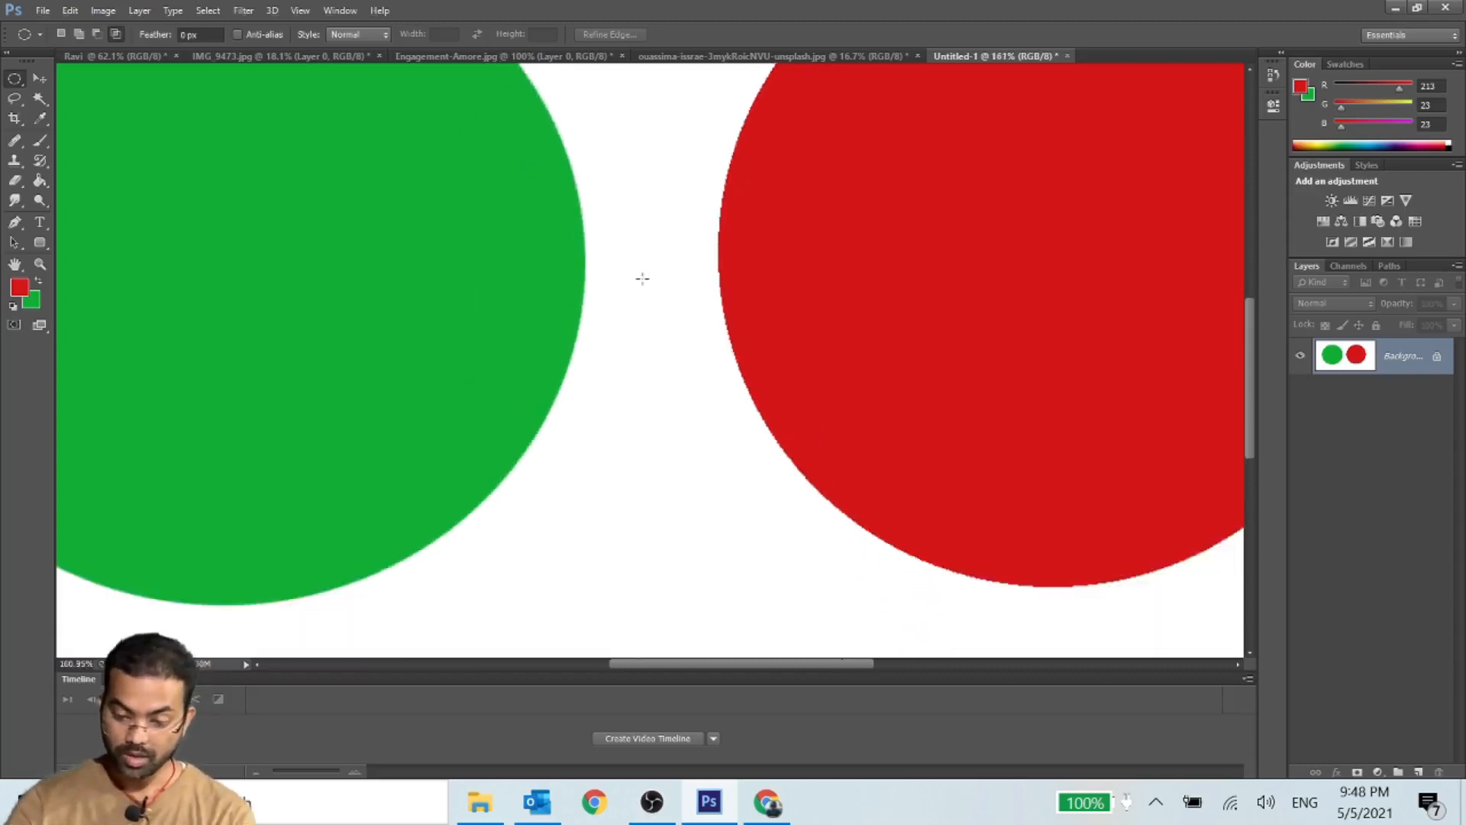
pyautogui.scroll(-1, 648, 289)
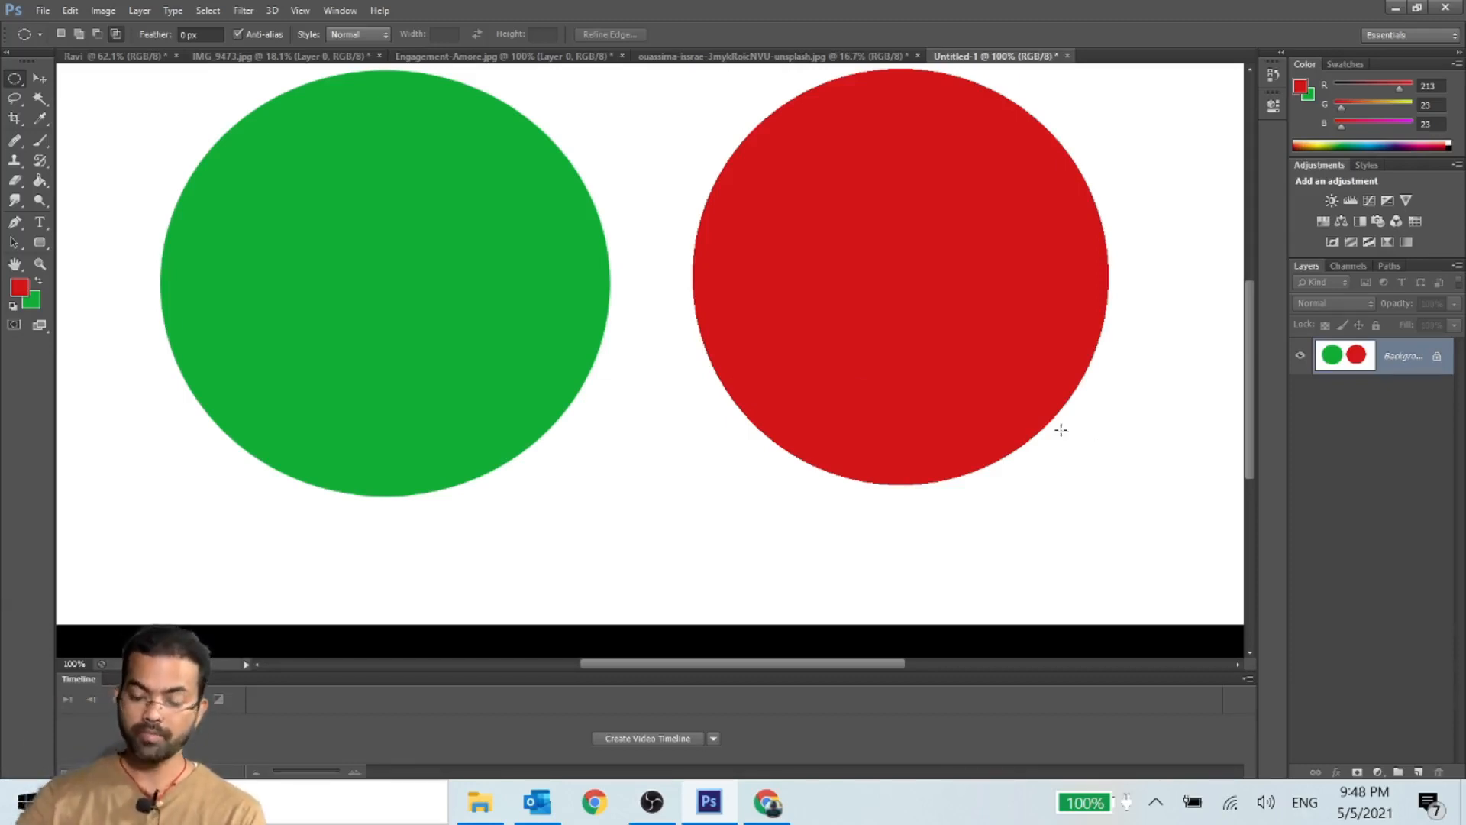
# - Switch to the document with the green rectangle and red glow, add a new layer and activate the Rectangular Marquee tool
pyautogui.click(107, 57)
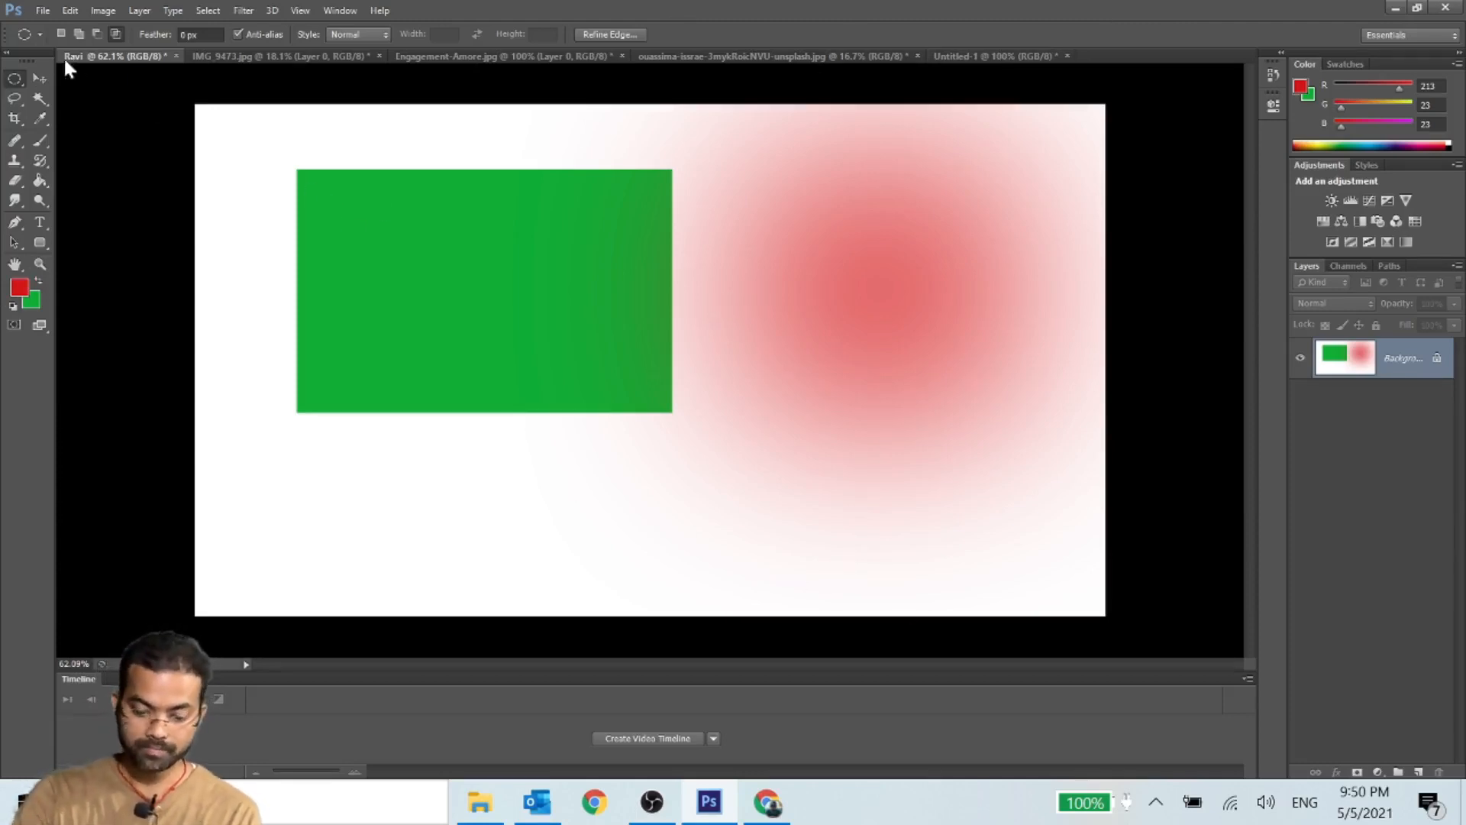
pyautogui.click(1419, 772)
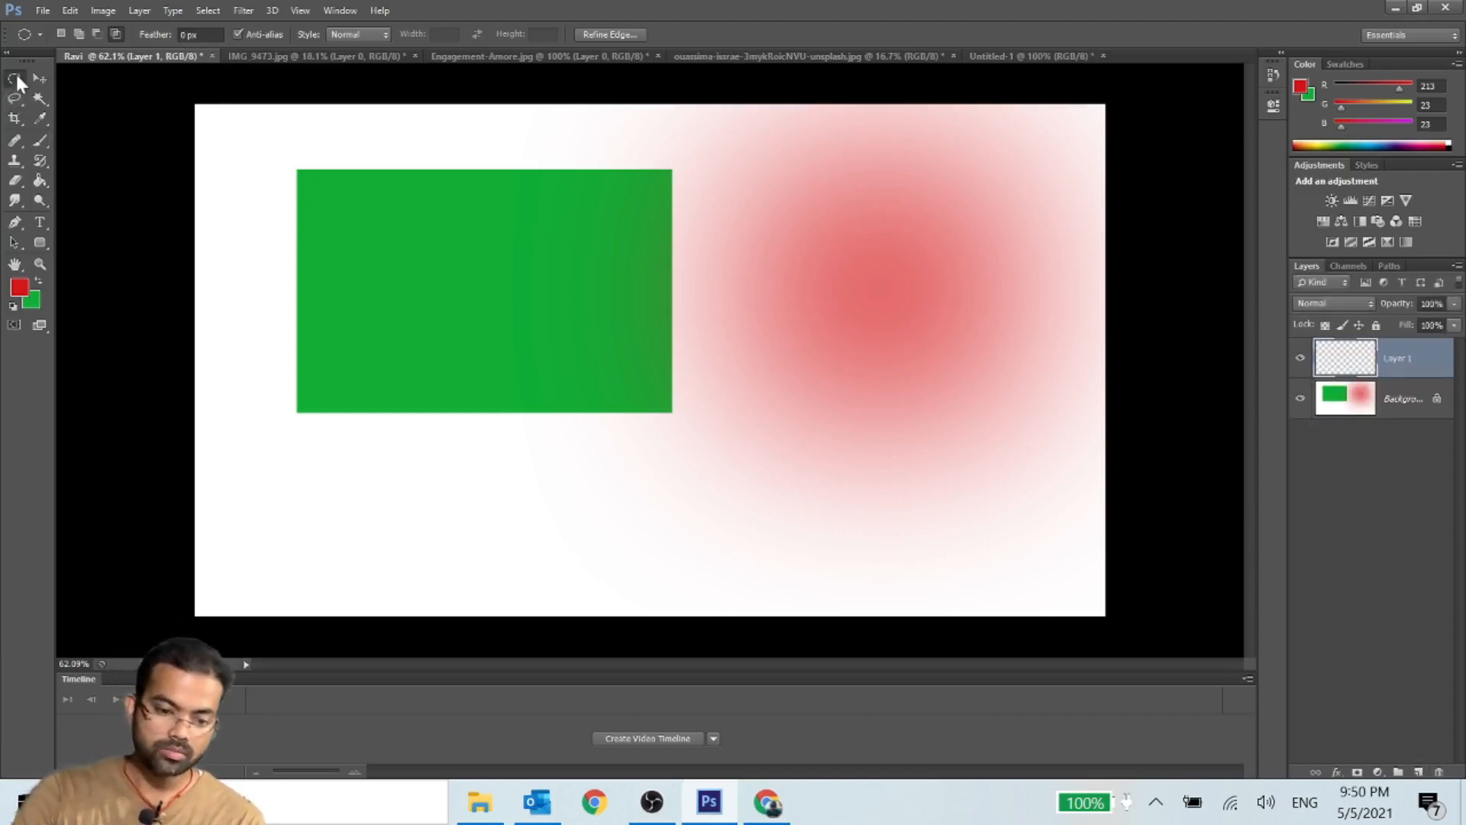
pyautogui.moveTo(19, 83); pyautogui.dragTo(84, 74)
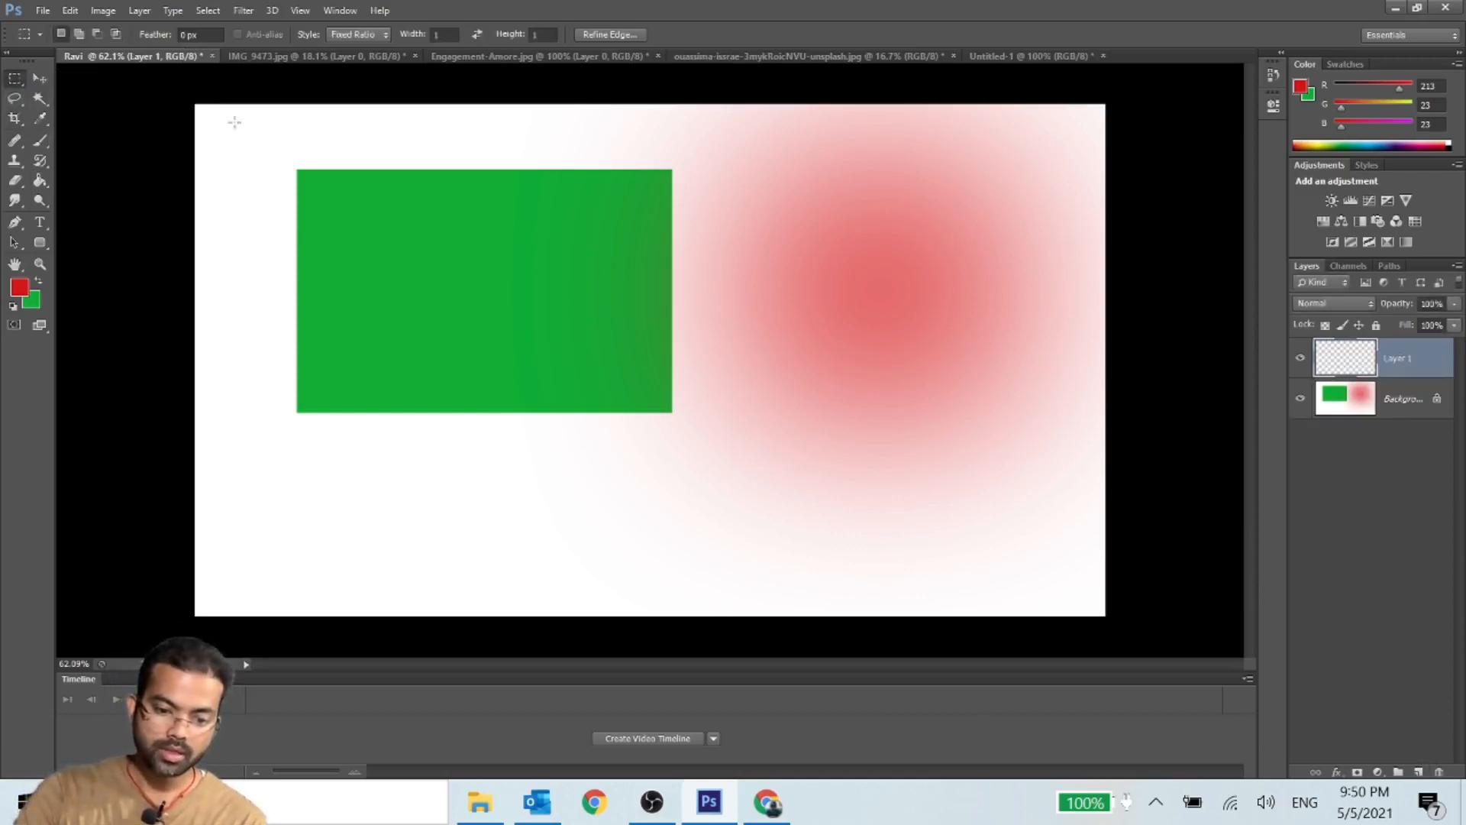
pyautogui.moveTo(227, 134); pyautogui.dragTo(813, 540)
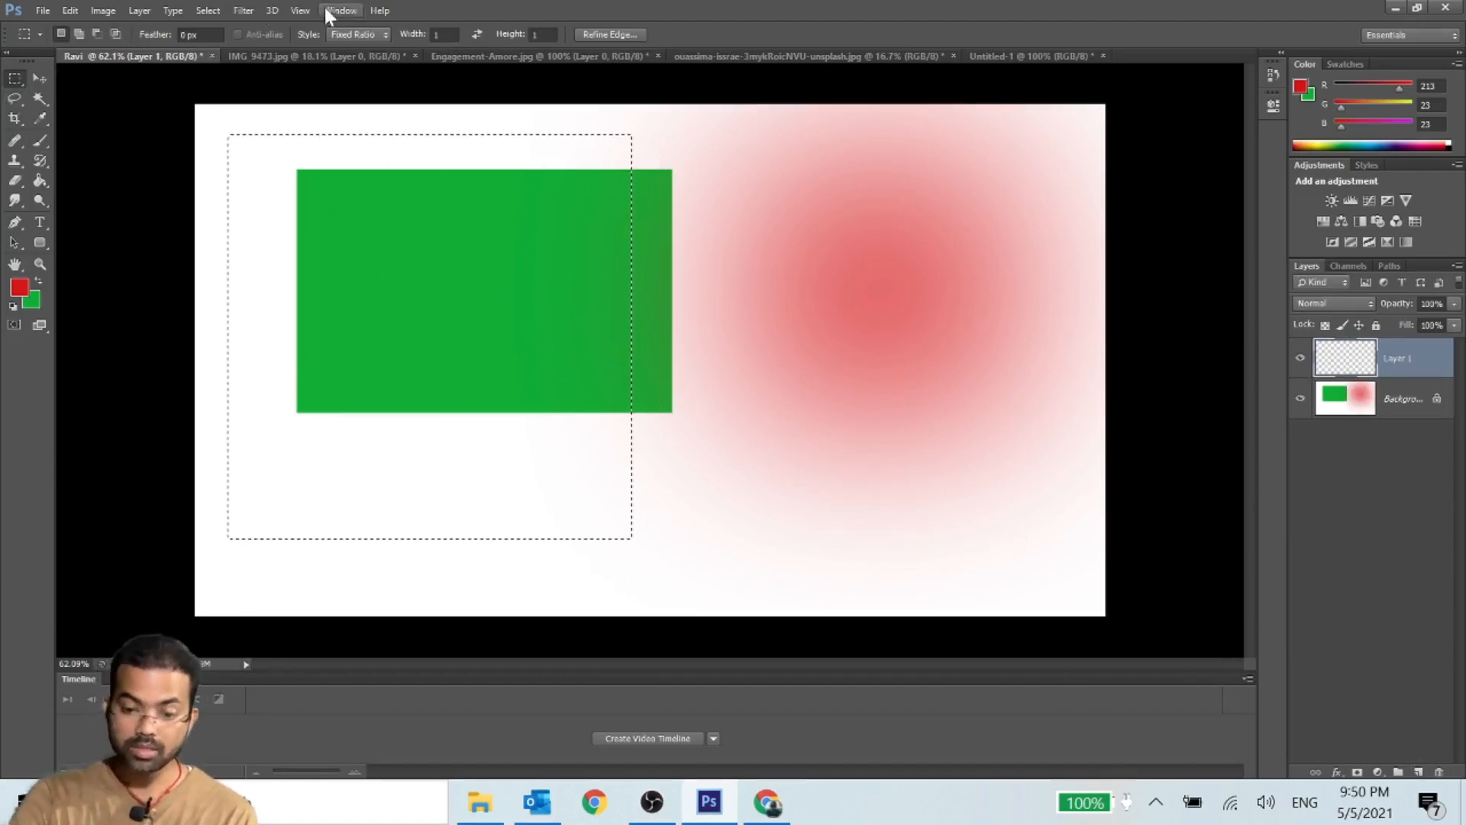
pyautogui.click(25, 34)
pyautogui.click(265, 135)
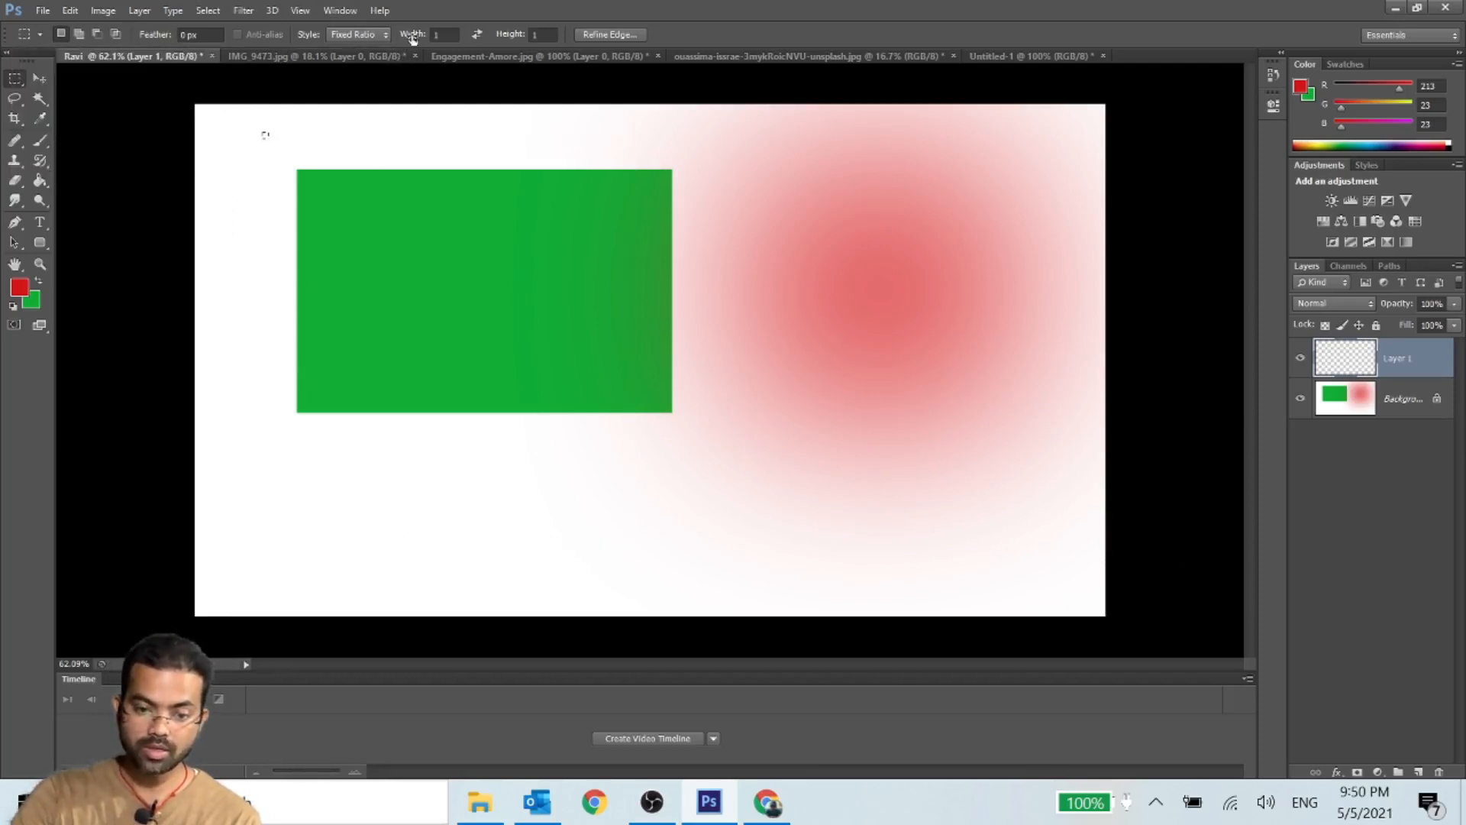
# - Set the marquee style to Normal and select a rectangle slightly inside the canvas edges
pyautogui.click(358, 38)
pyautogui.click(351, 48)
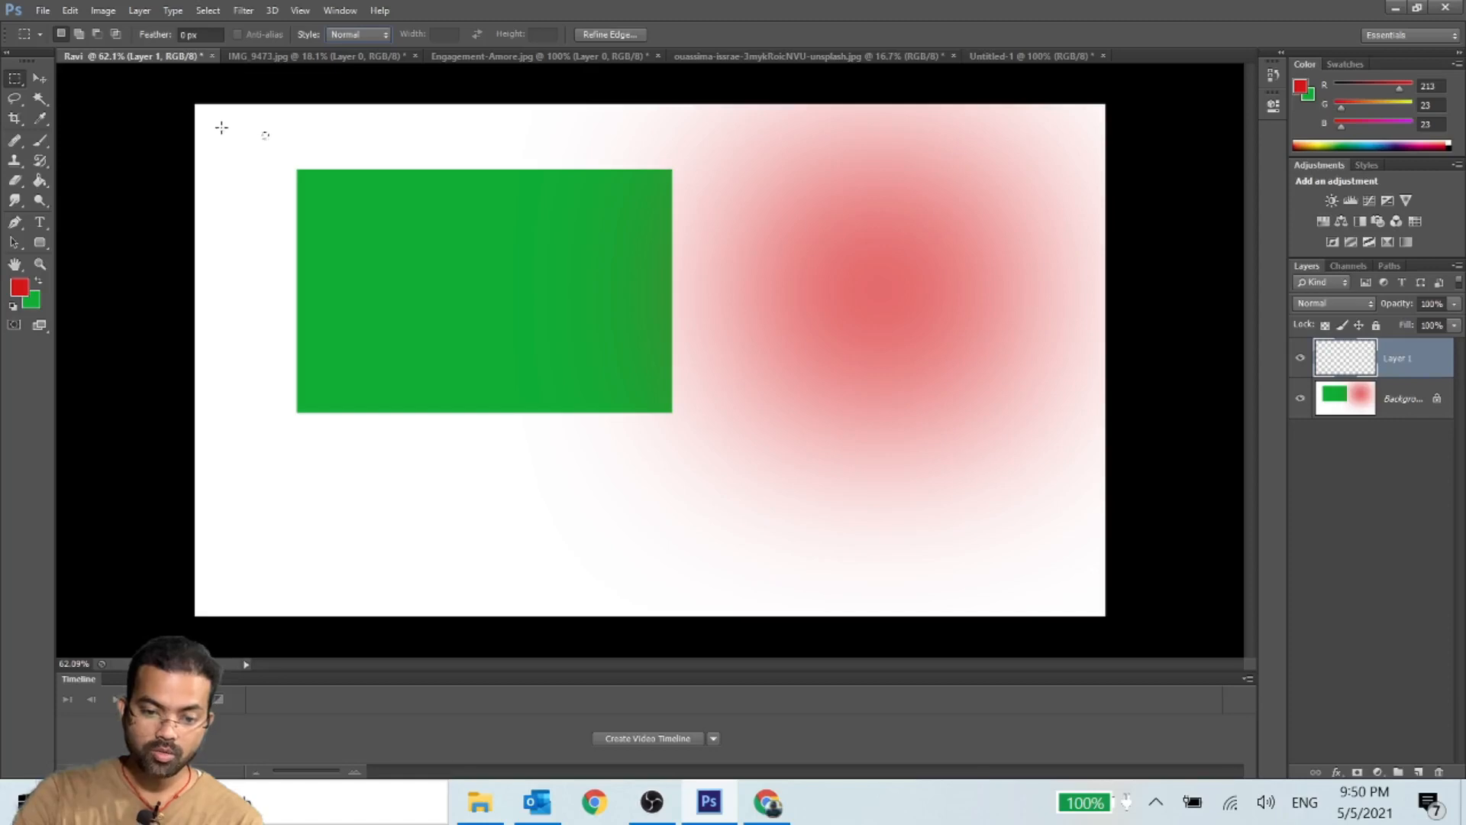
pyautogui.moveTo(220, 127); pyautogui.dragTo(1082, 597)
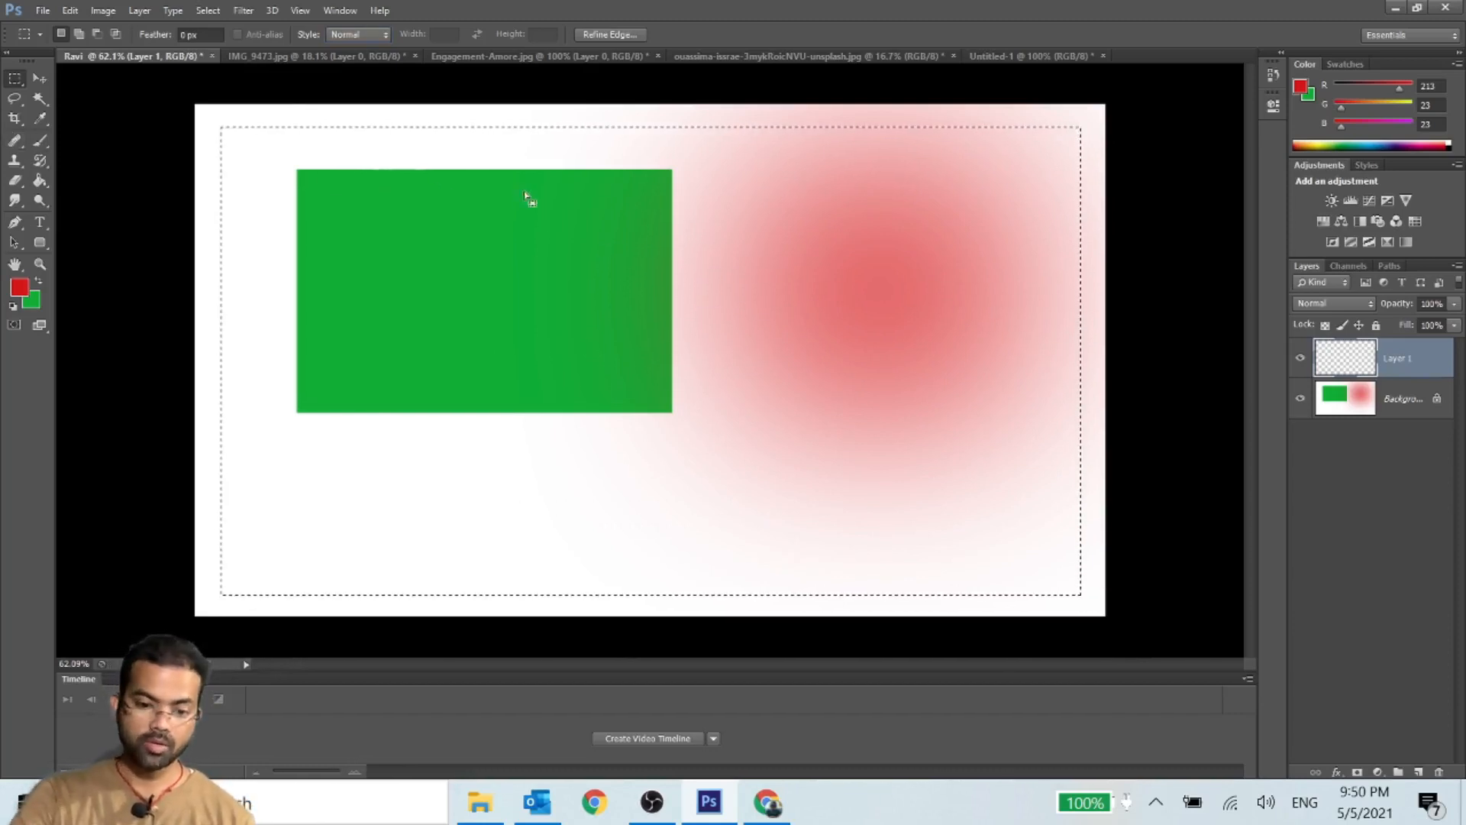
# - Invert the selection and fill the resulting border with the red foreground color on the new layer using the Paint Bucket
pyautogui.rightClick(918, 245)
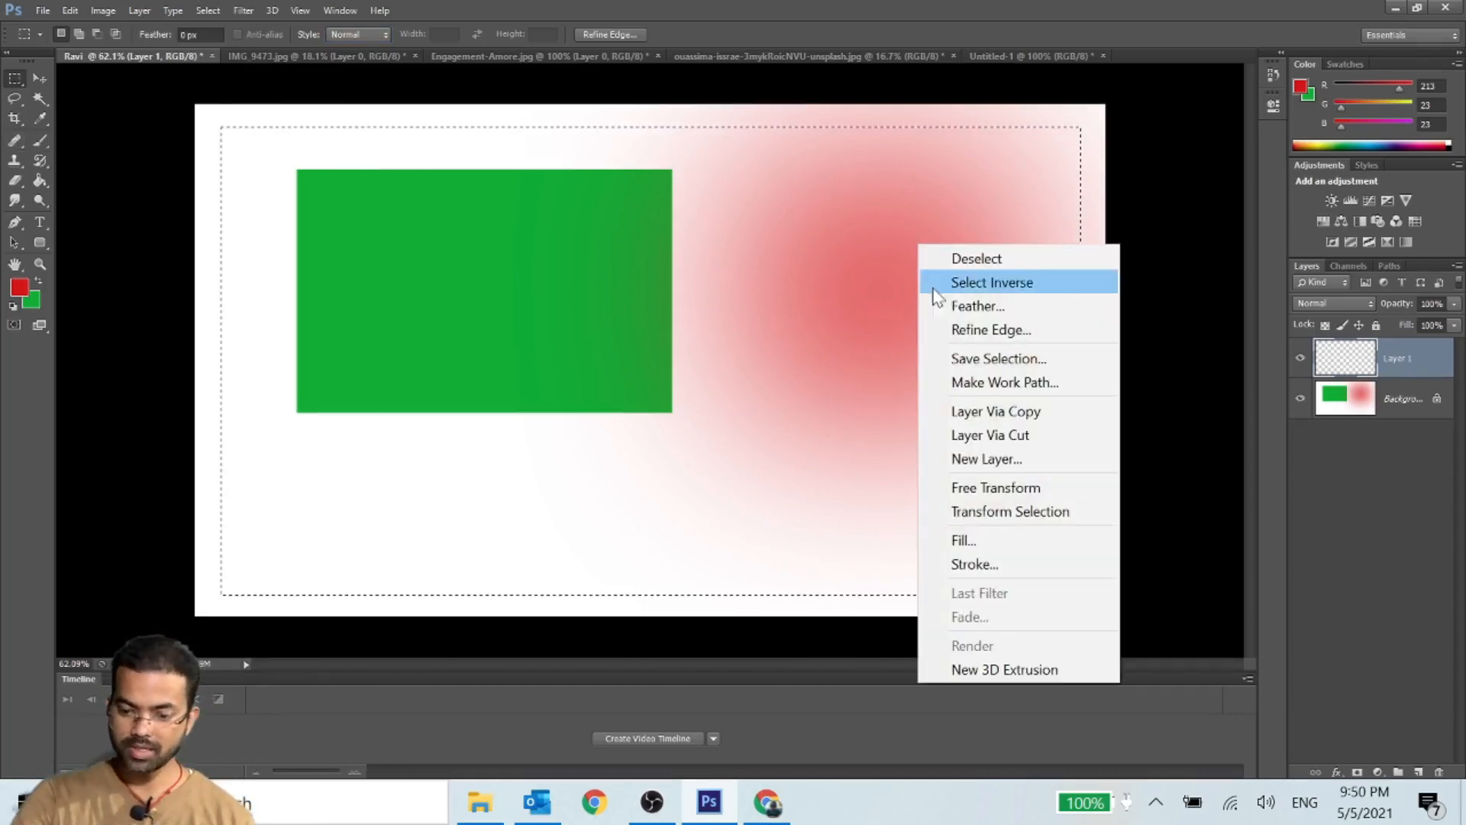
pyautogui.click(972, 283)
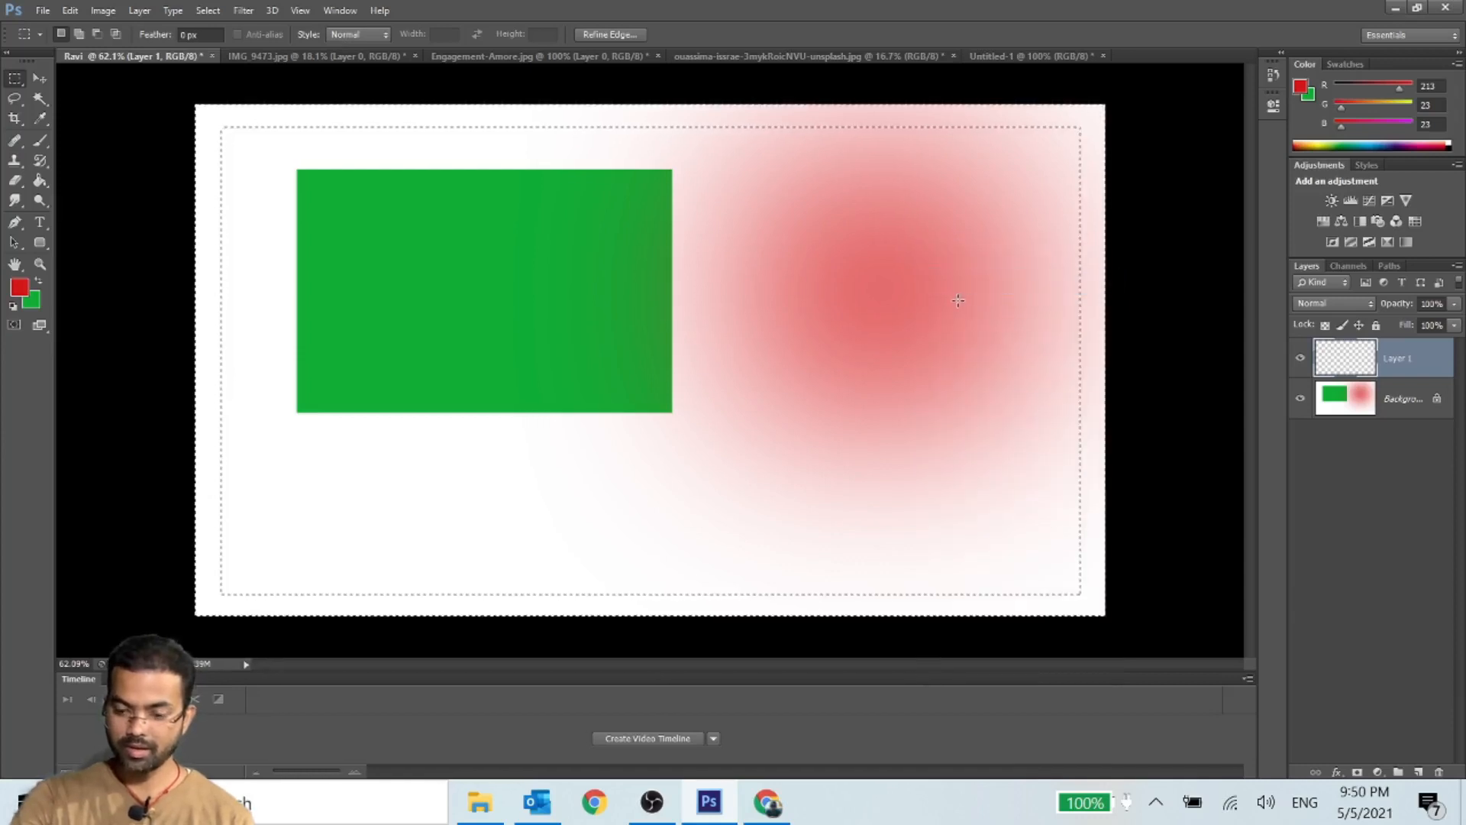
pyautogui.click(35, 183)
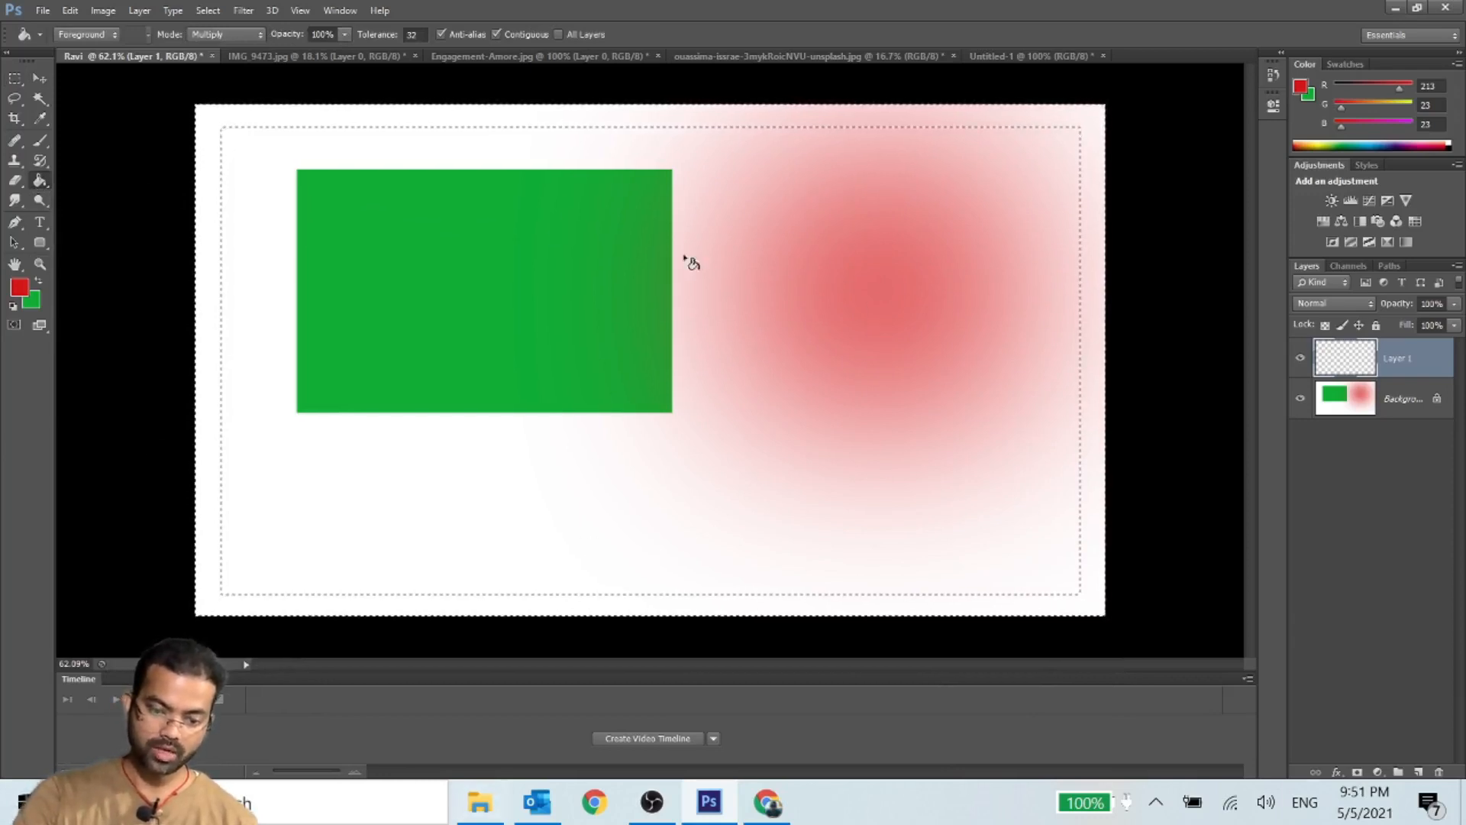
pyautogui.click(209, 215)
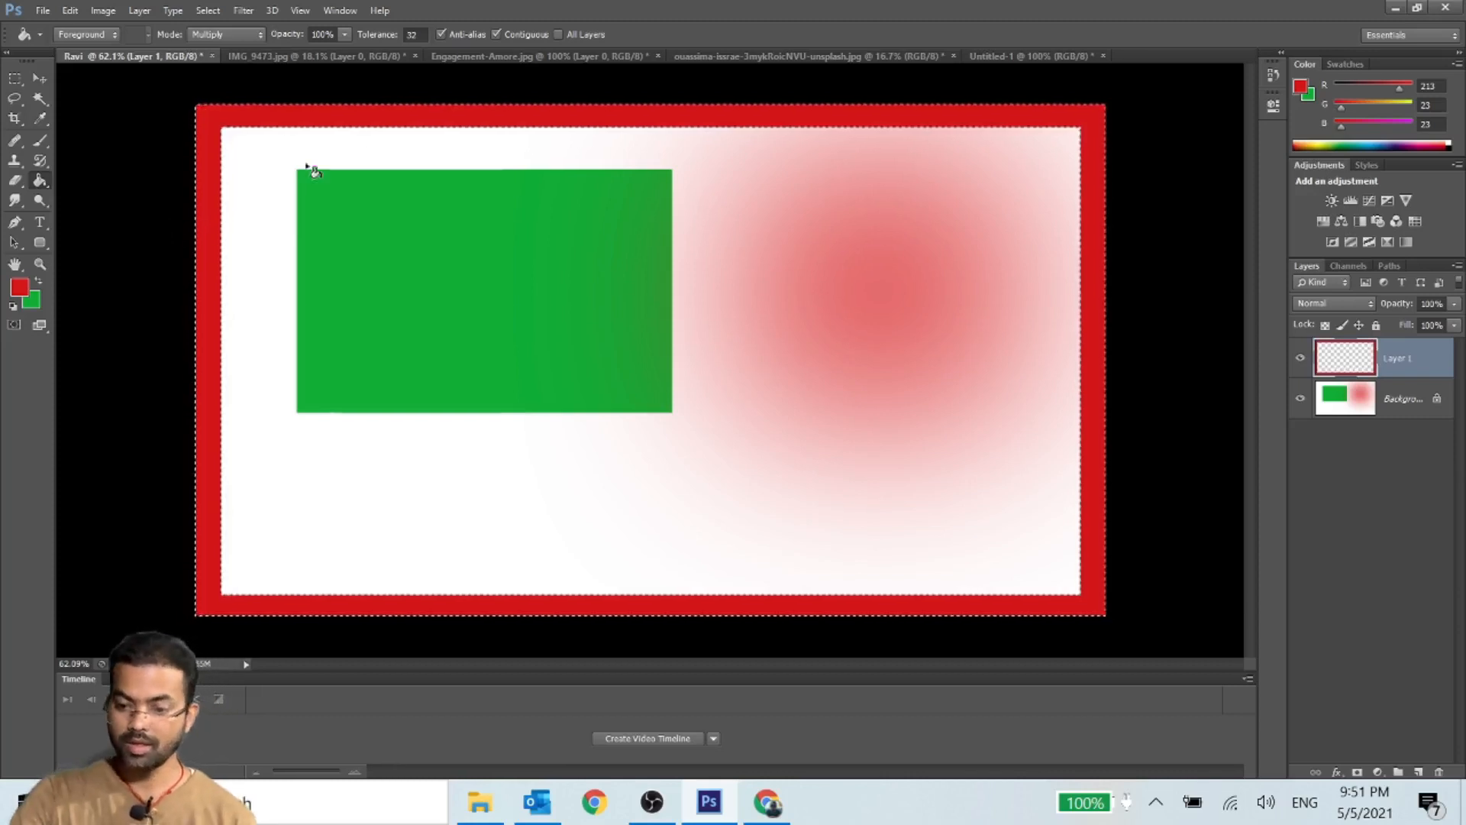
# - Copy the photo from Engagement-Amore.jpg into the red-bordered document with the Move tool, placing it near the center
pyautogui.click(543, 55)
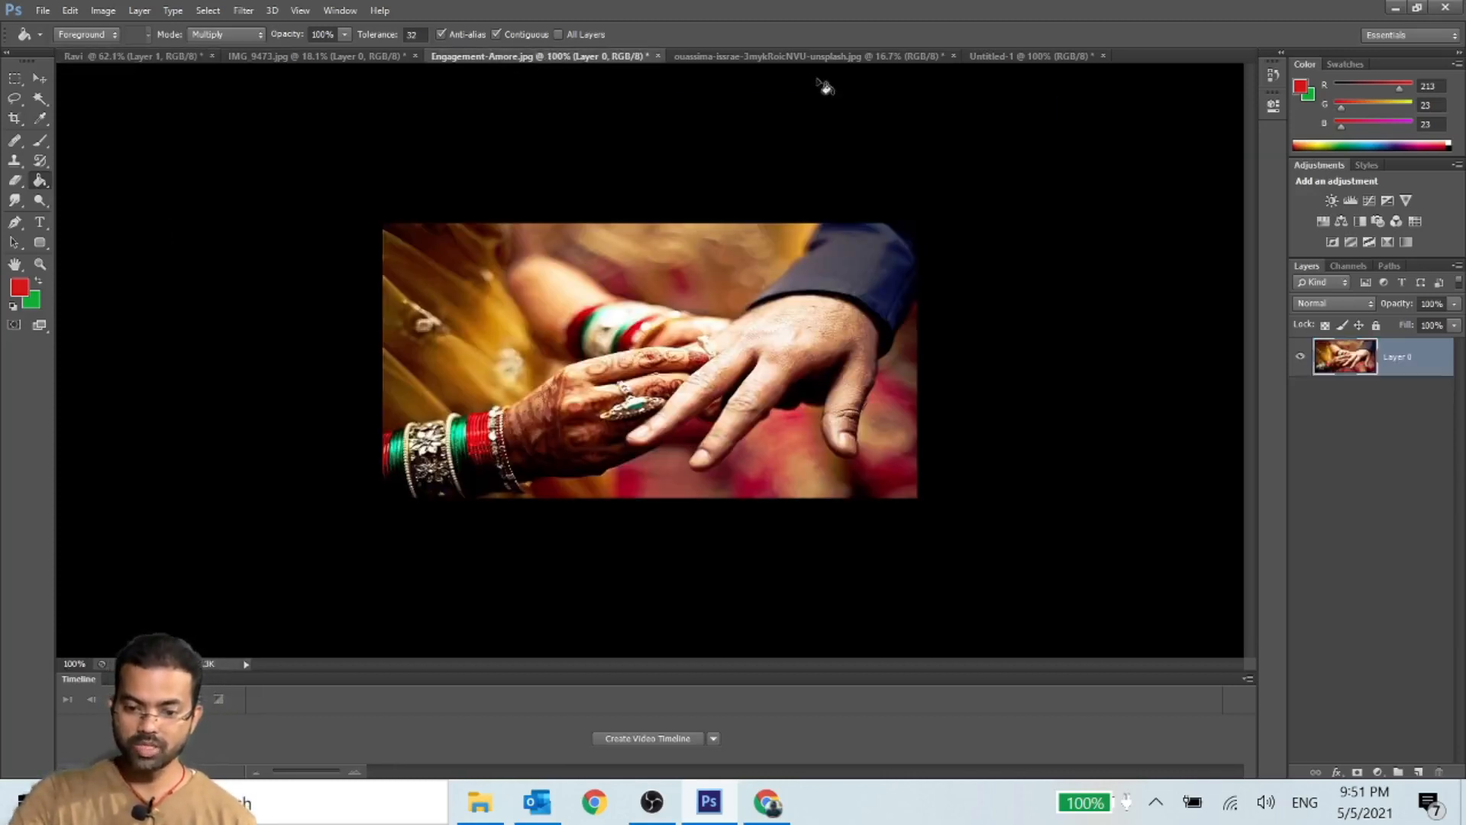
pyautogui.click(700, 56)
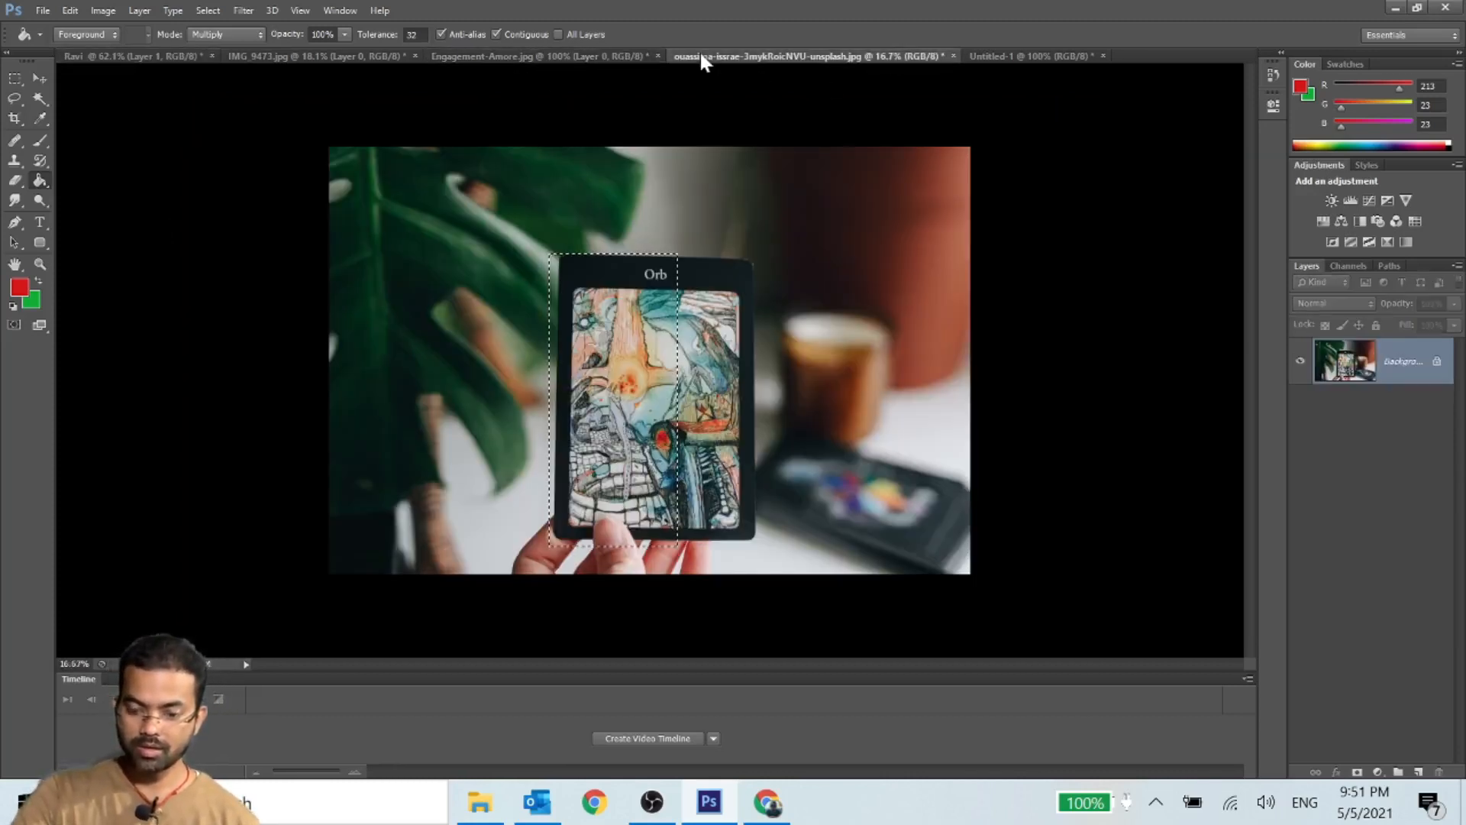
pyautogui.click(449, 57)
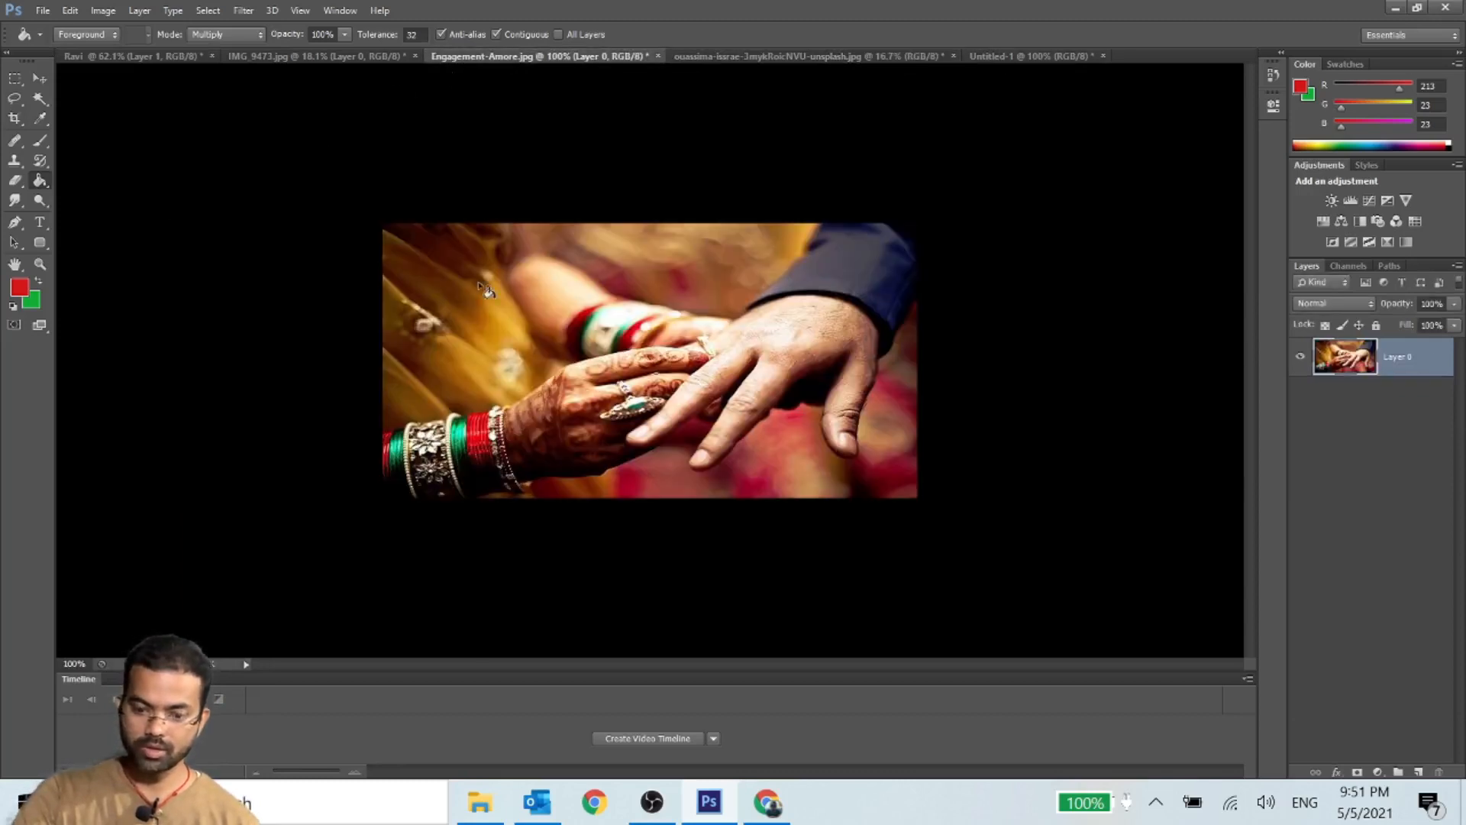
pyautogui.click(480, 286)
pyautogui.click(40, 77)
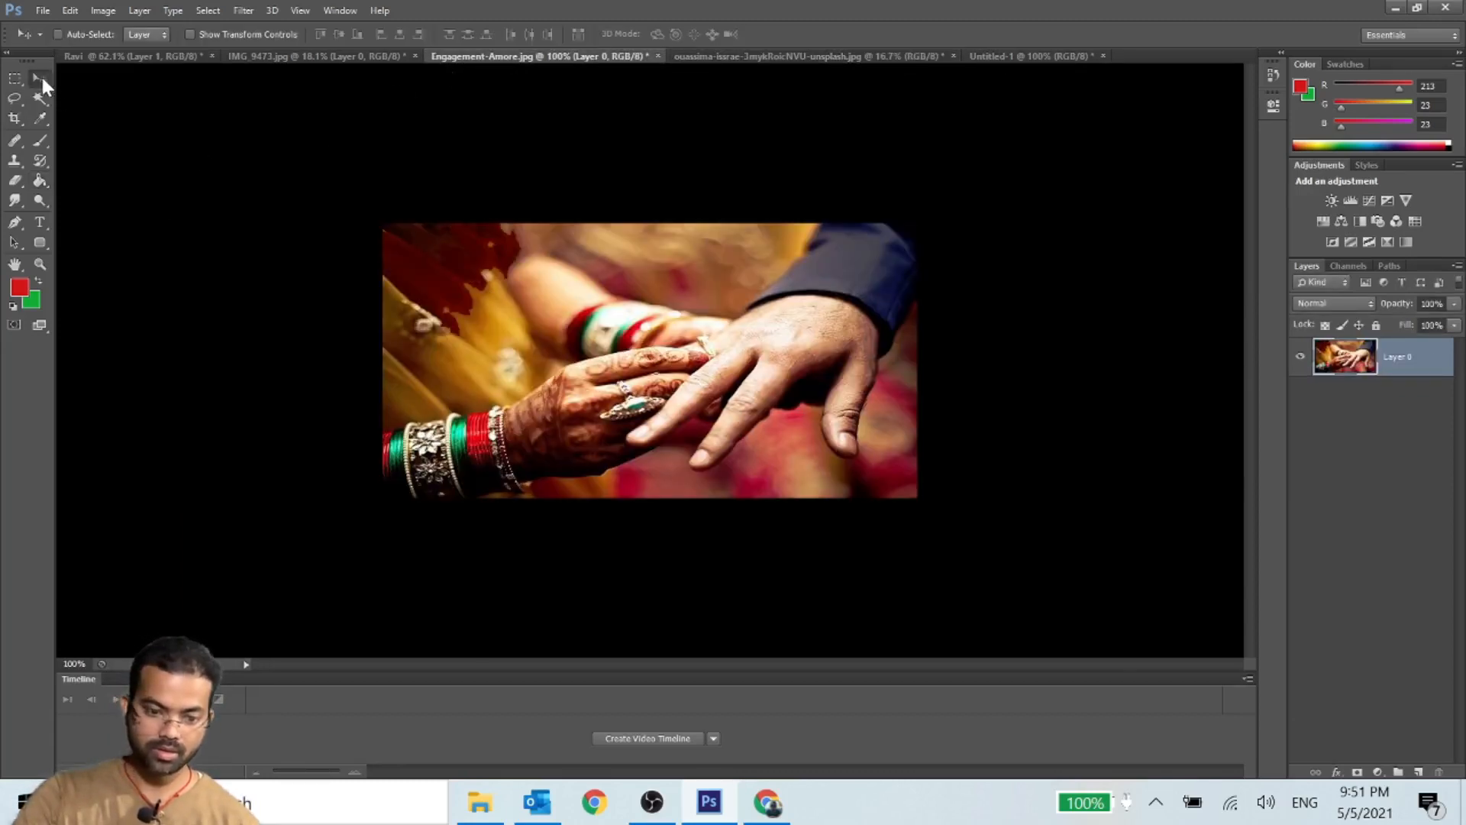
pyautogui.moveTo(604, 269); pyautogui.dragTo(603, 357)
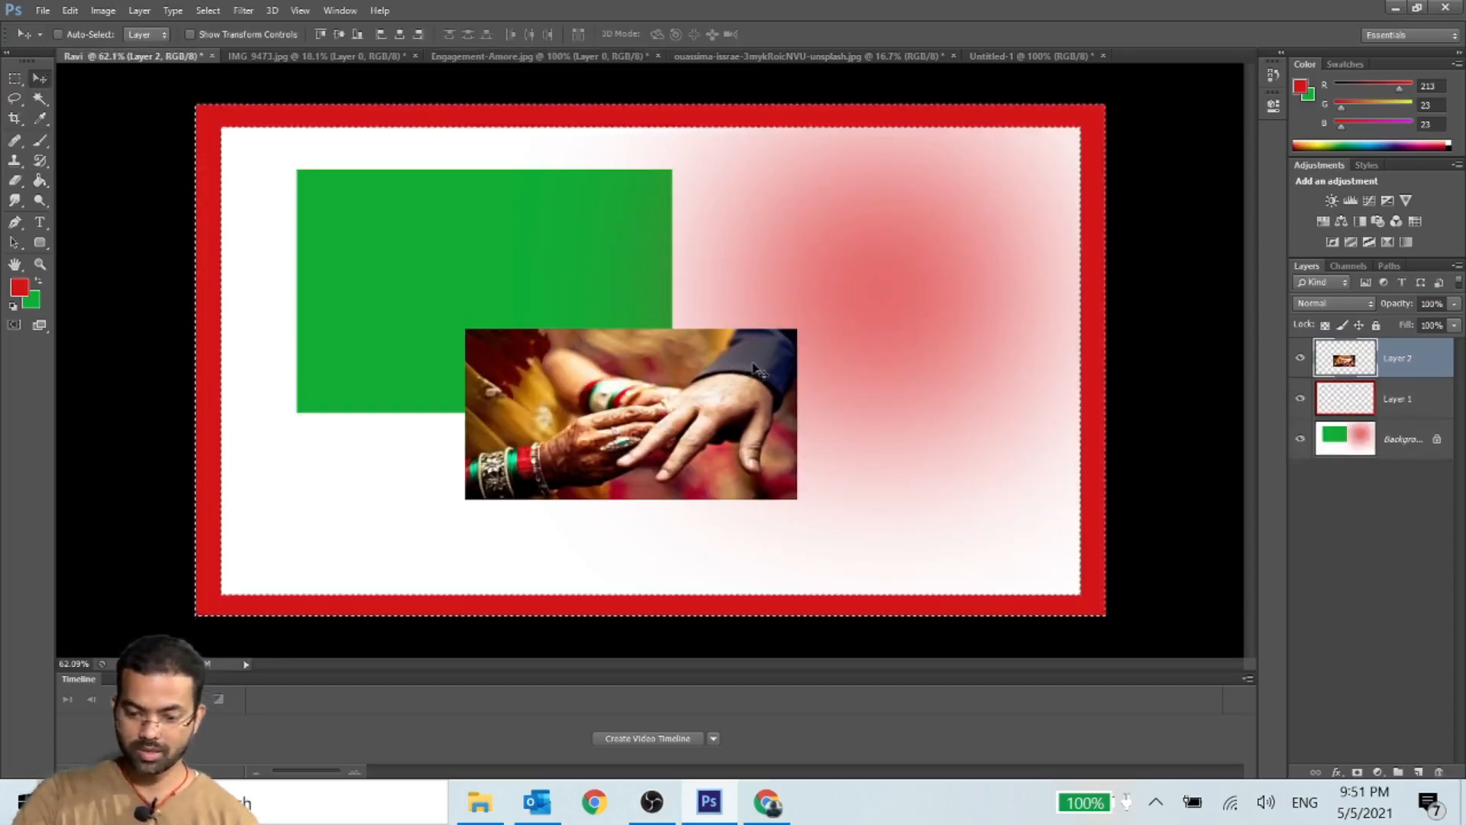
# - Try to free-transform the photo layer while the border selection is still active
pyautogui.hotkey('ctrl', 't')
pyautogui.click(733, 305)
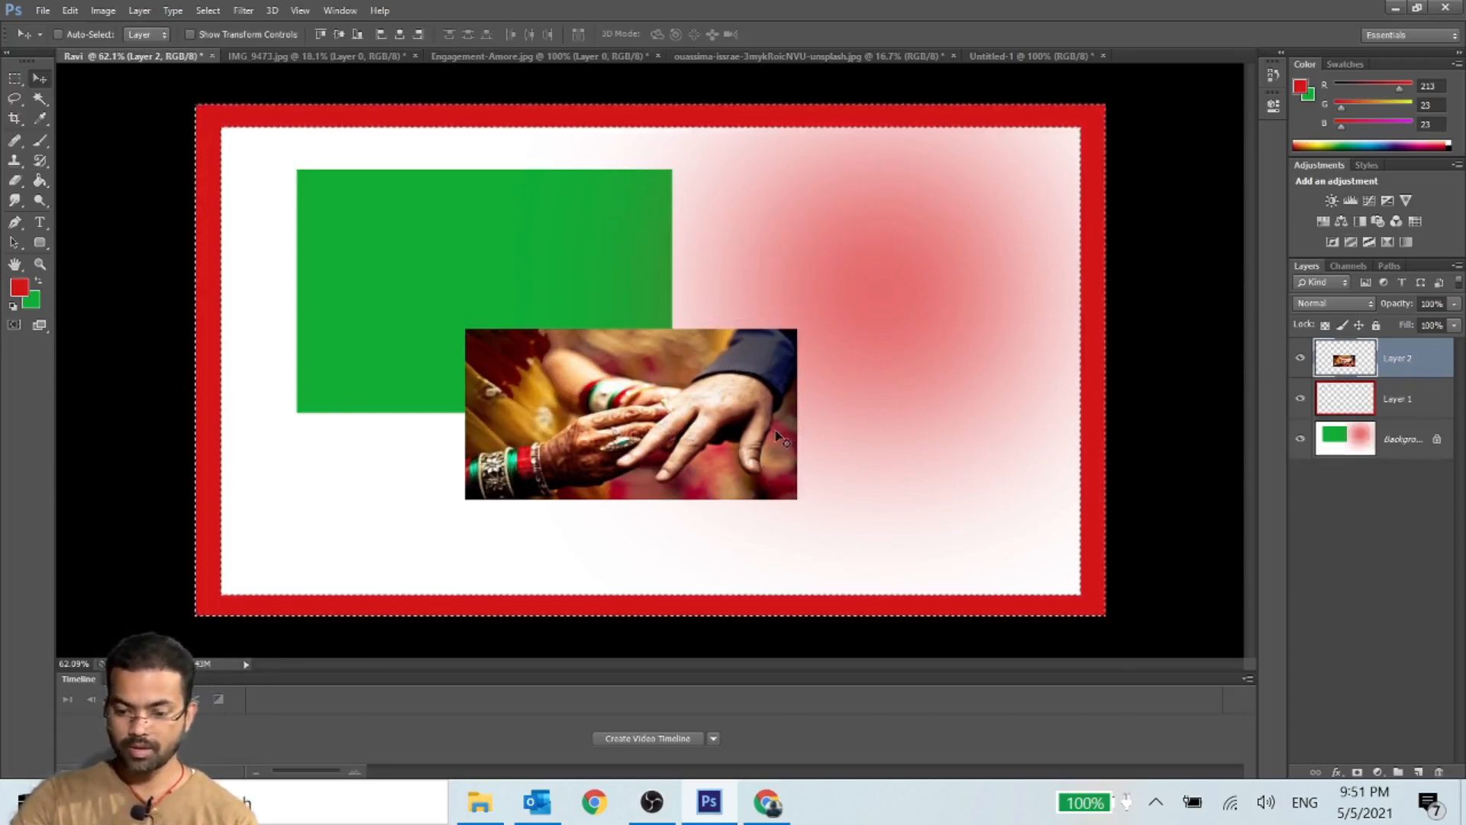
pyautogui.hotkey('ctrl', 't')
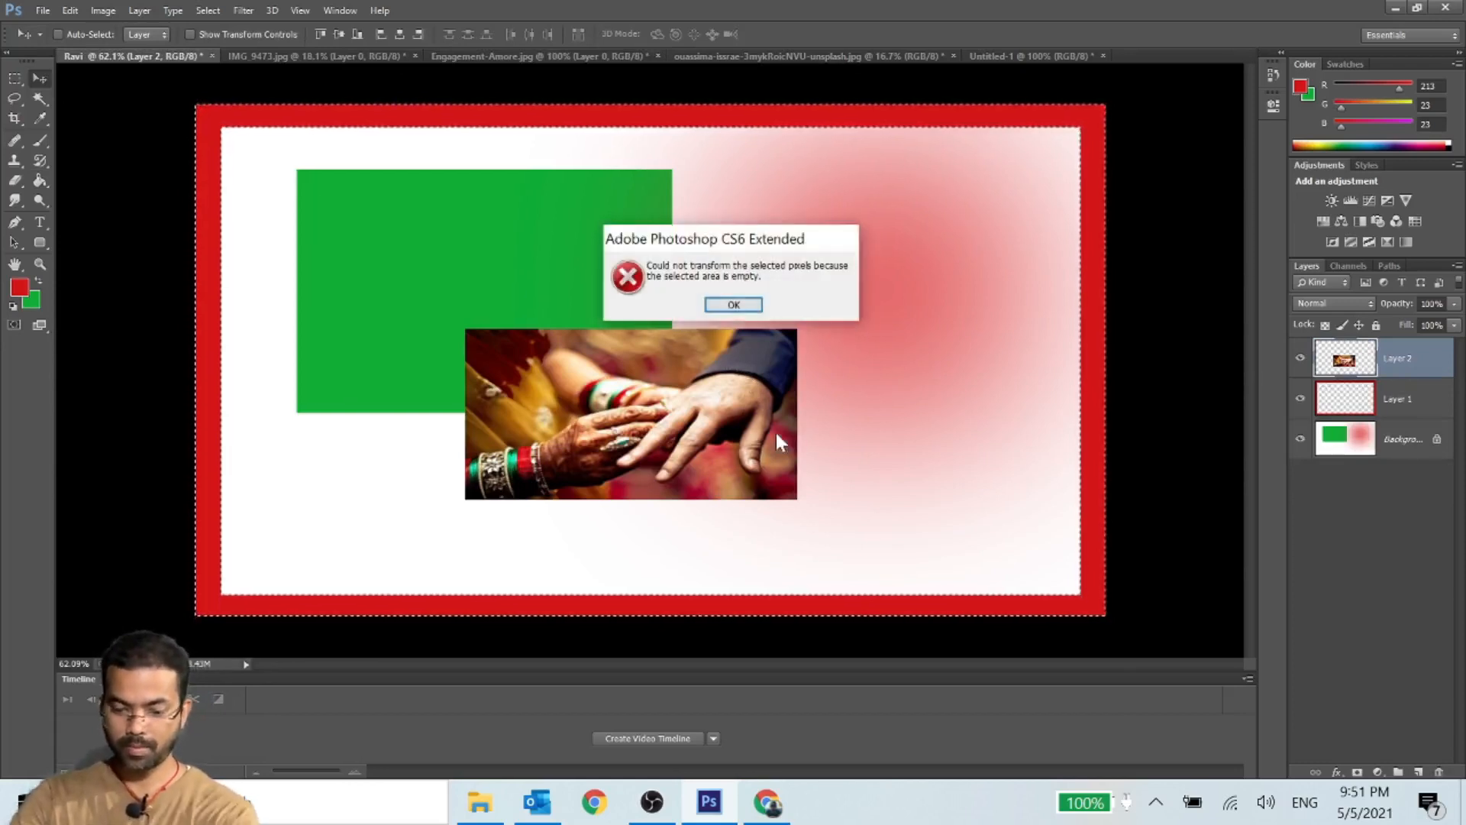
pyautogui.click(725, 307)
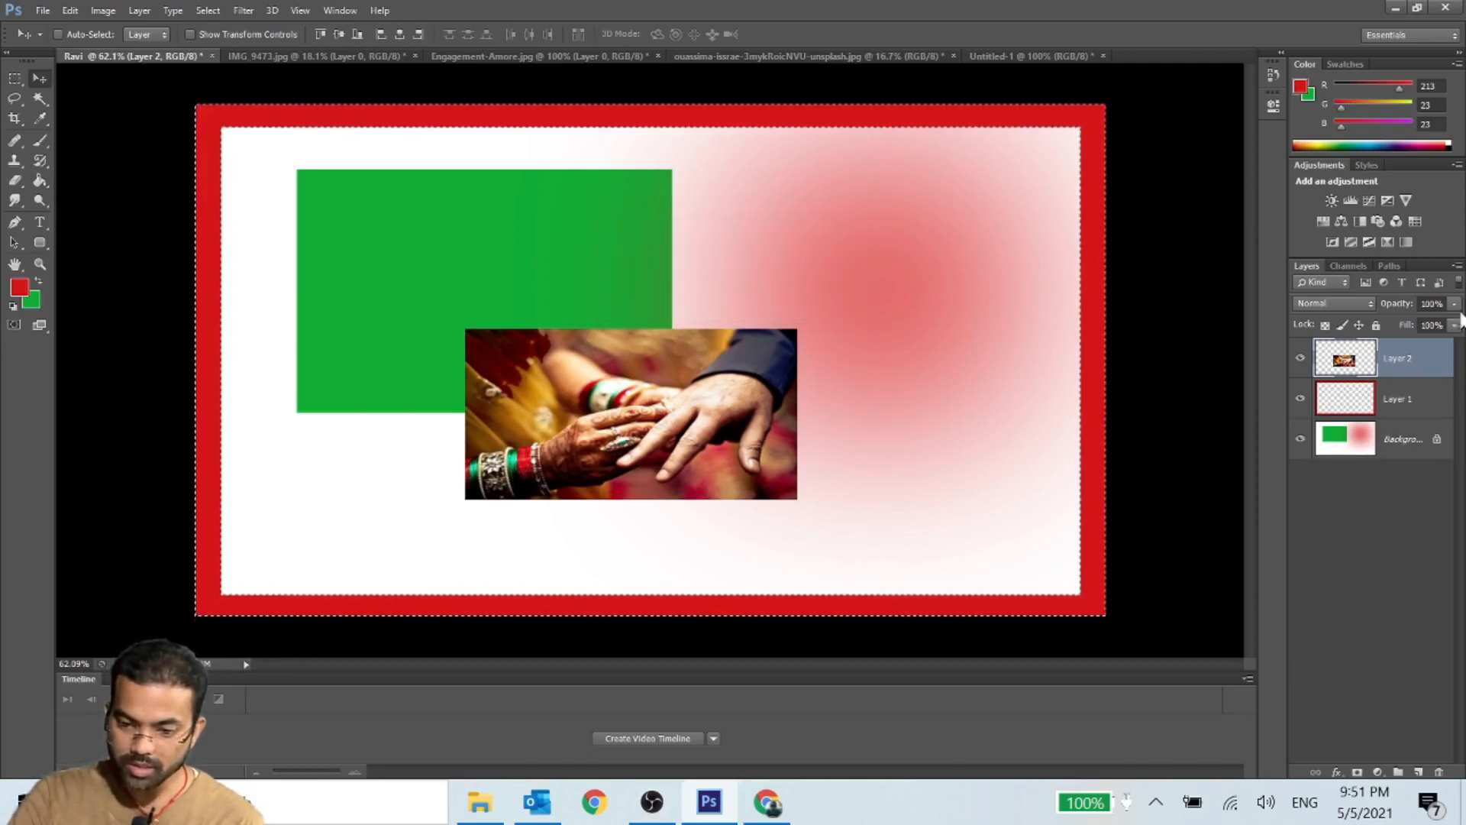
# - Try Free Transform on the Background layer within the border selection
pyautogui.click(1412, 446)
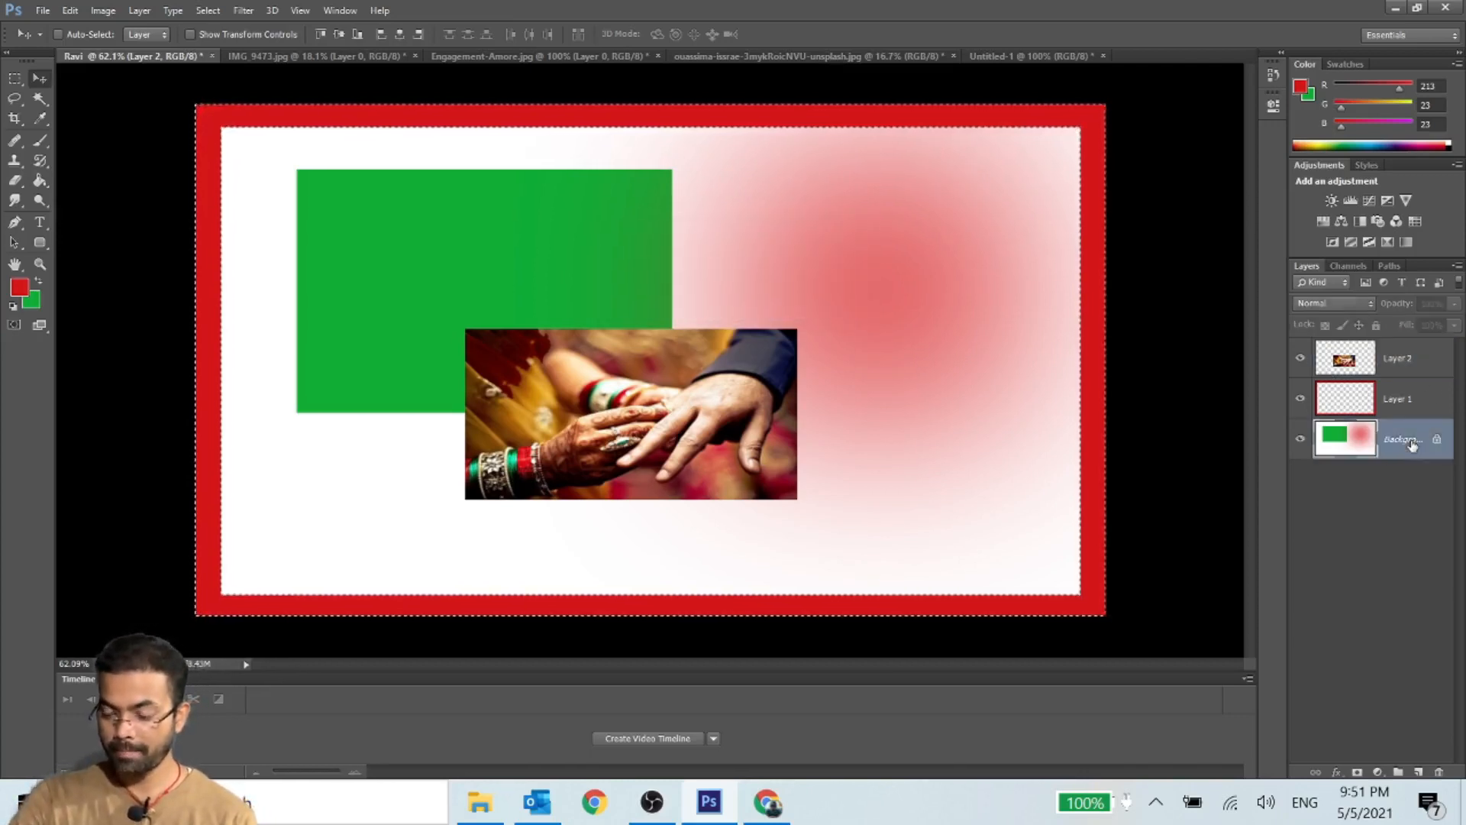
pyautogui.hotkey('ctrl', 't')
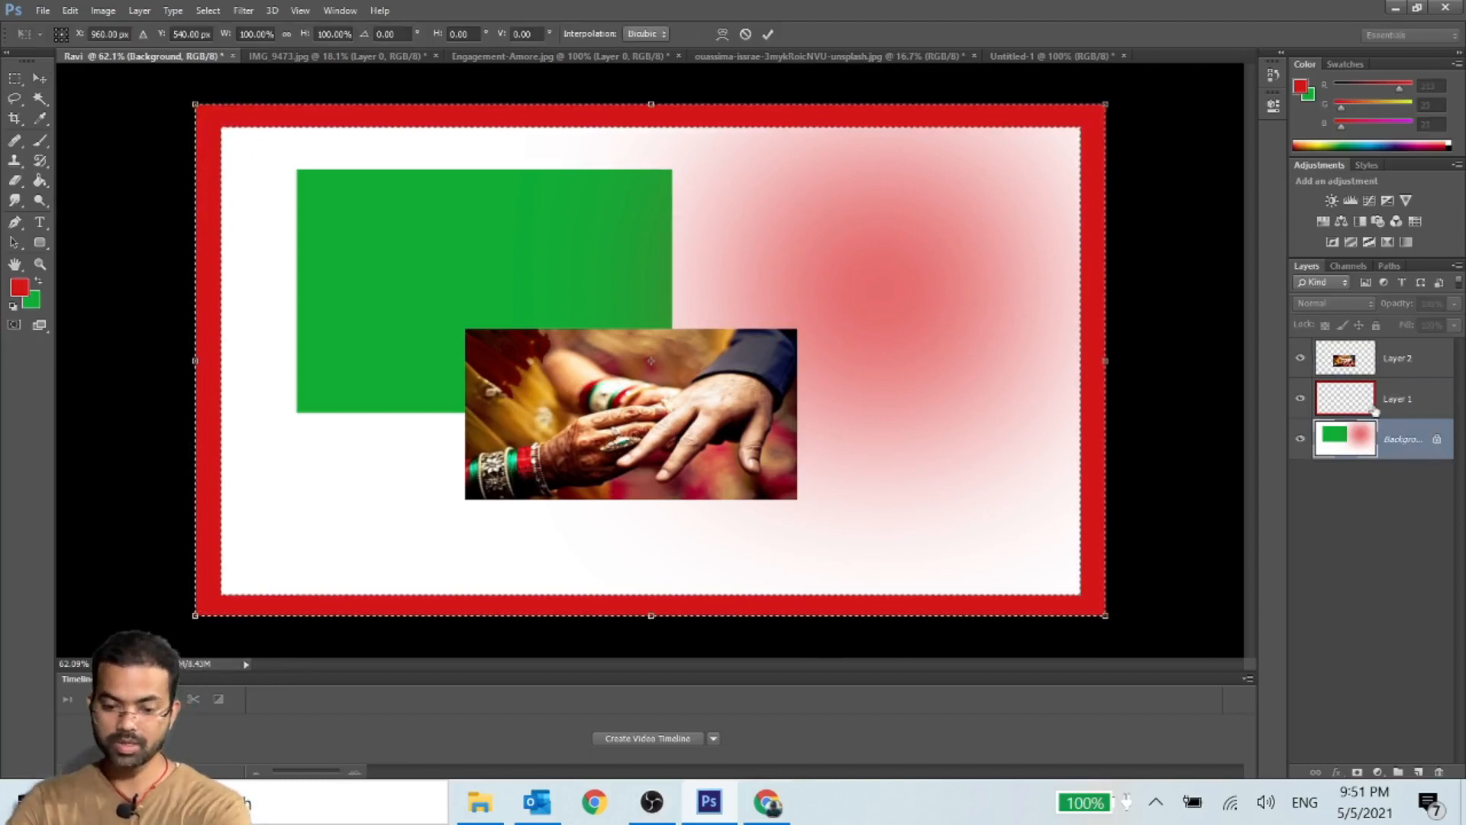
pyautogui.rightClick(244, 122)
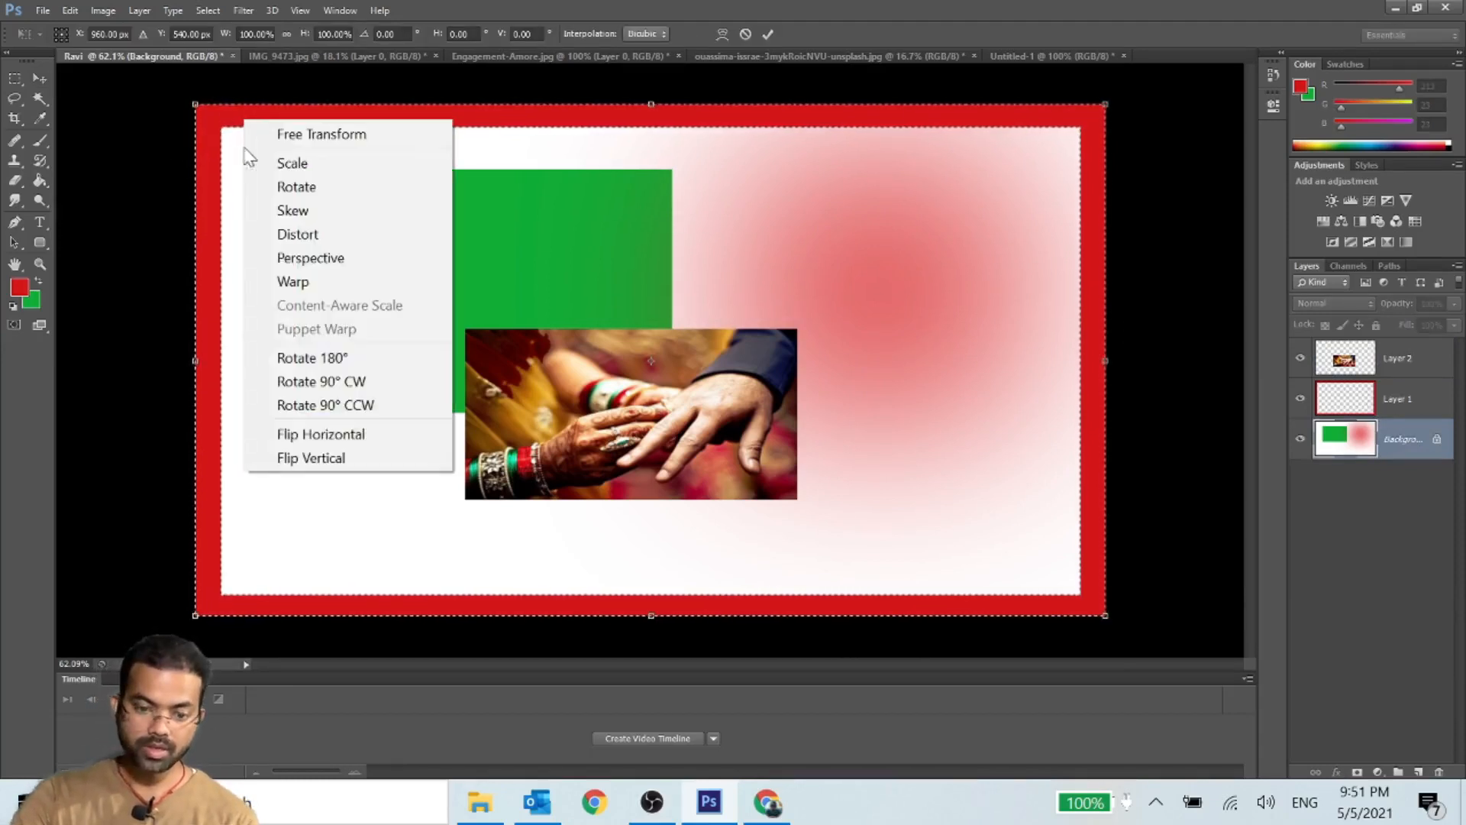
pyautogui.click(388, 254)
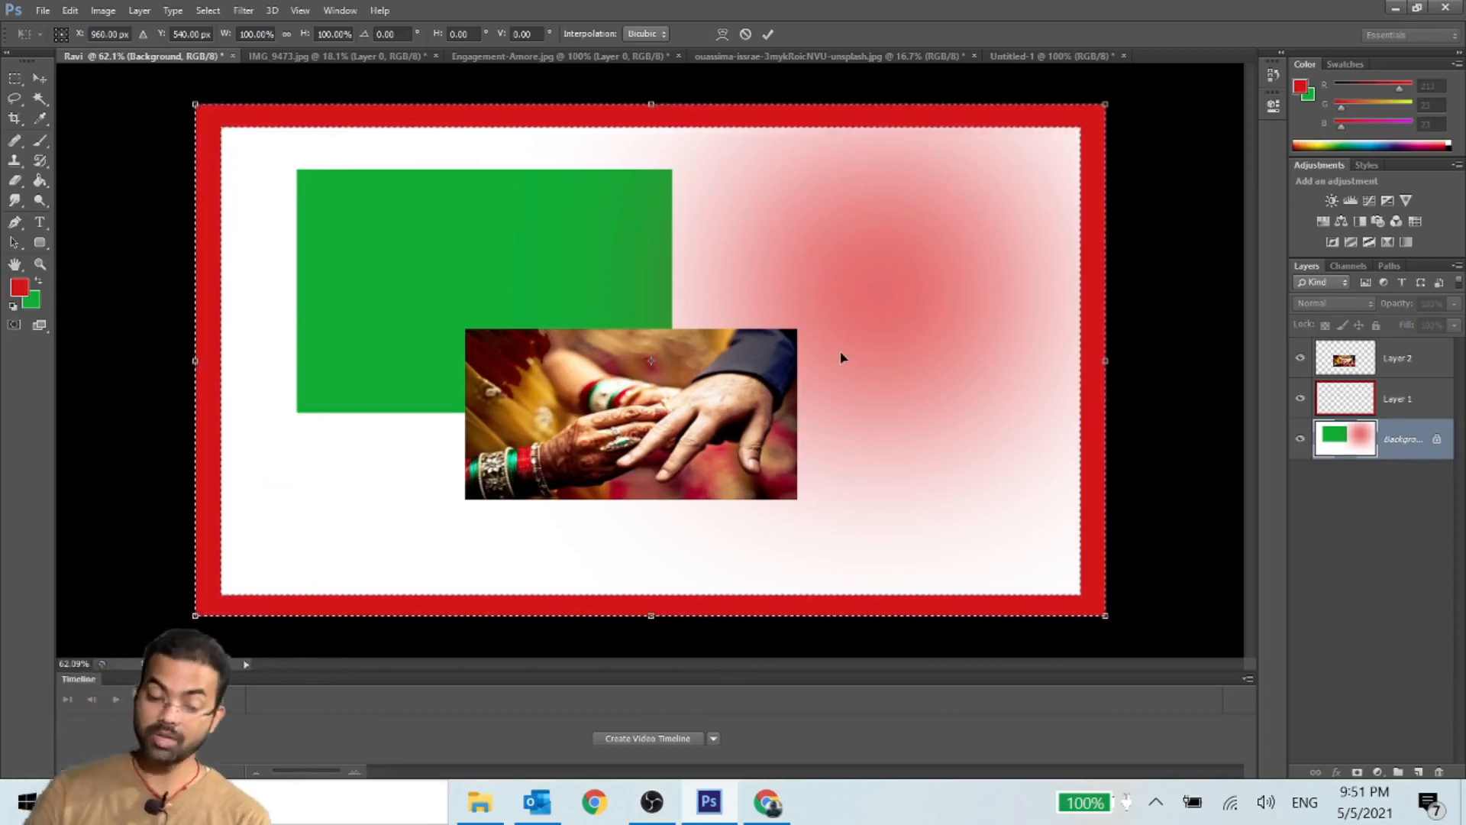
# - Clear the border selection, then scale and move the Layer 2 photo with Free Transform to fill the area inside the red frame
pyautogui.click(21, 71)
pyautogui.click(182, 119)
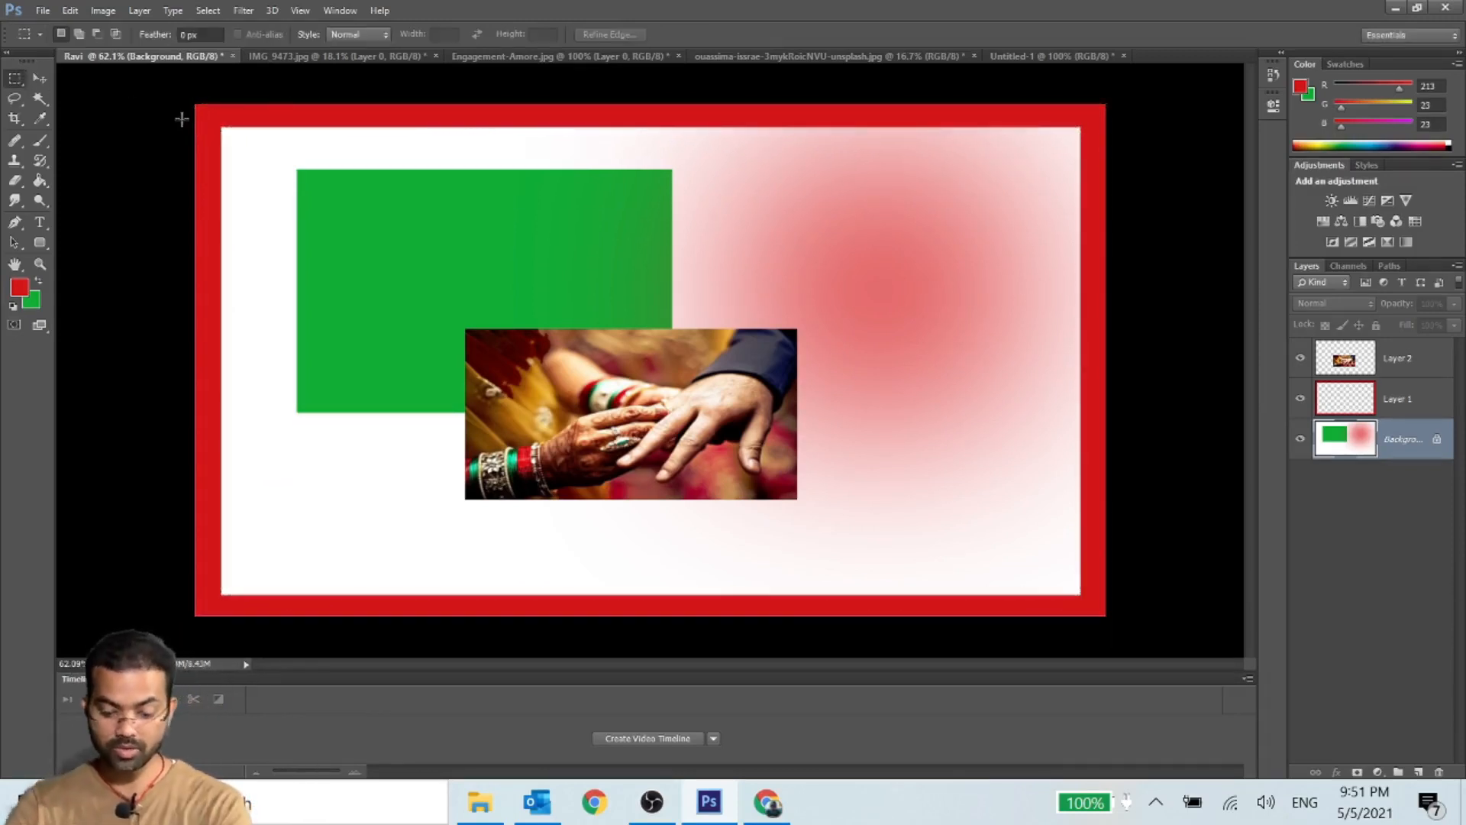
pyautogui.click(1421, 368)
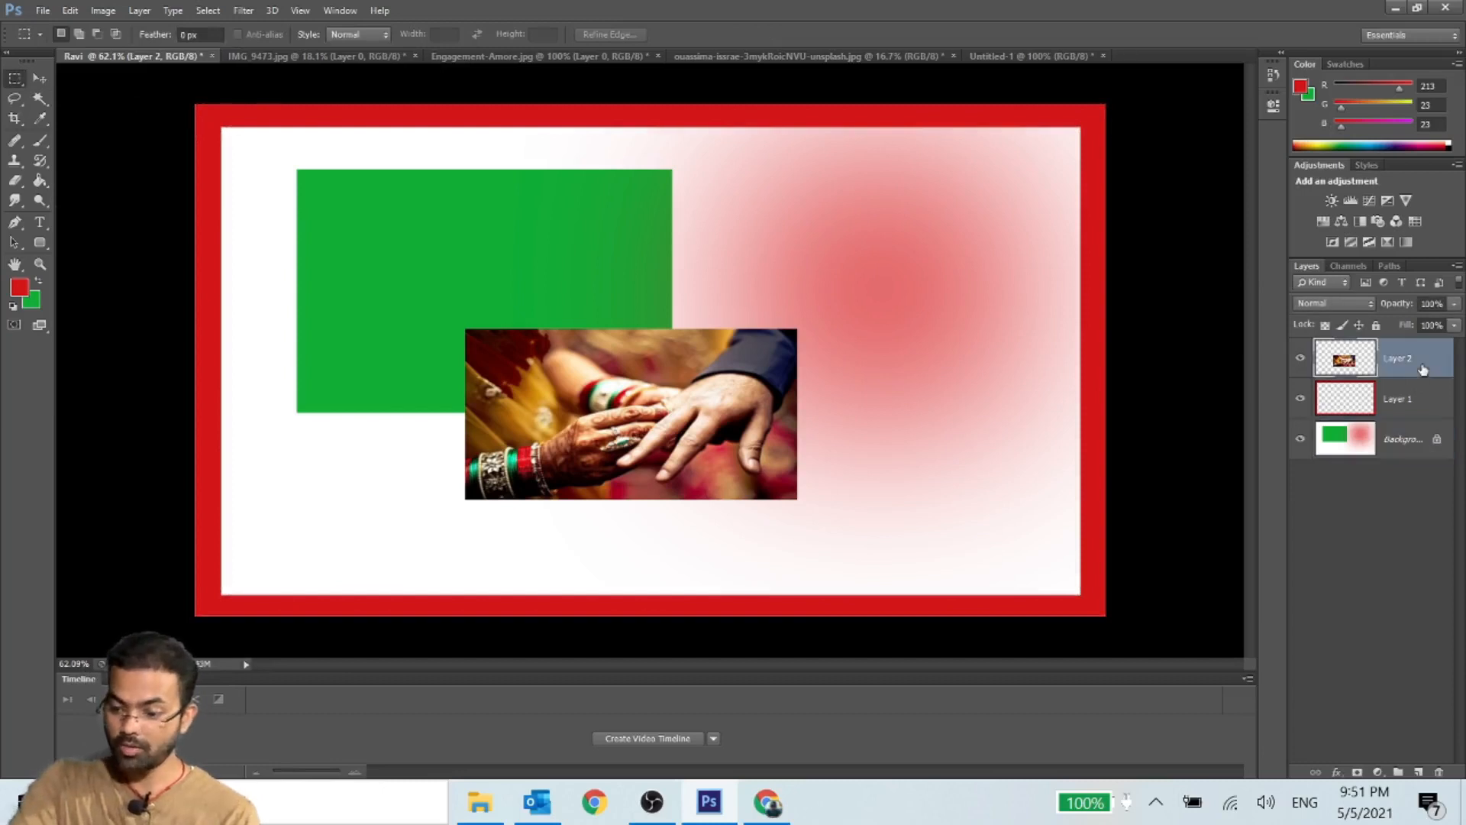
pyautogui.hotkey('ctrl', 't')
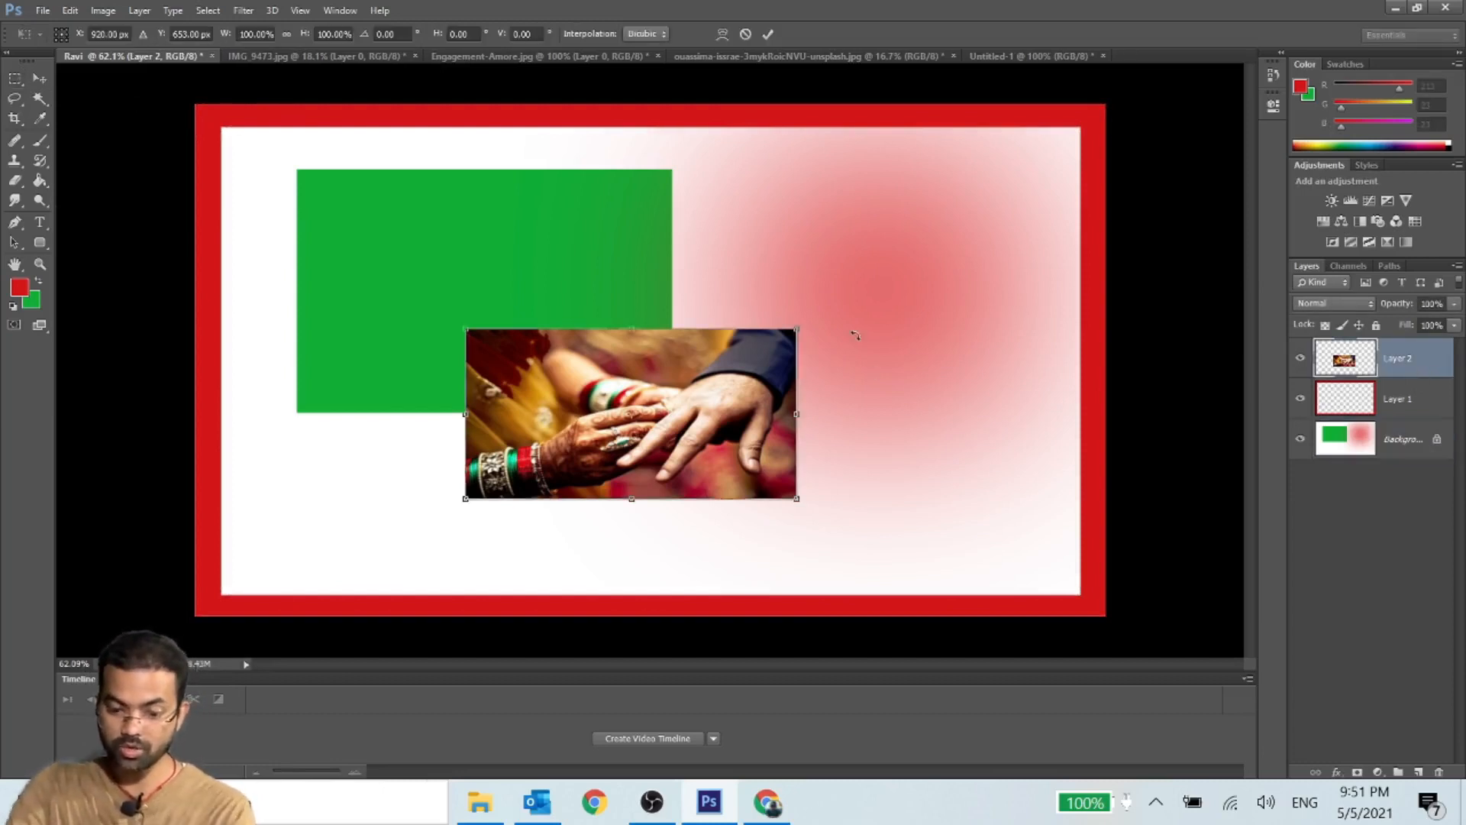
pyautogui.moveTo(796, 329); pyautogui.dragTo(1070, 149)
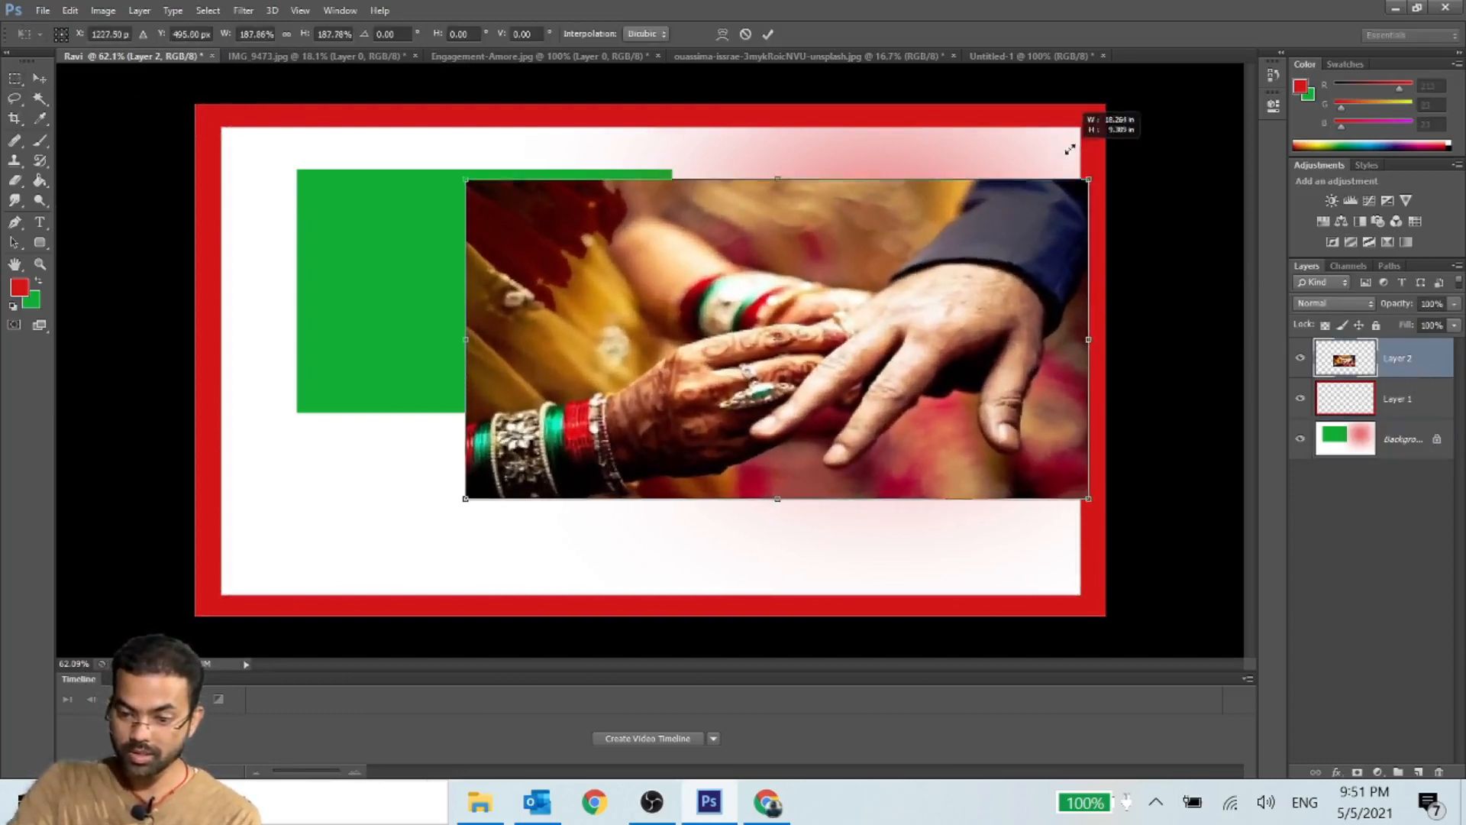
pyautogui.moveTo(1029, 221); pyautogui.dragTo(782, 171)
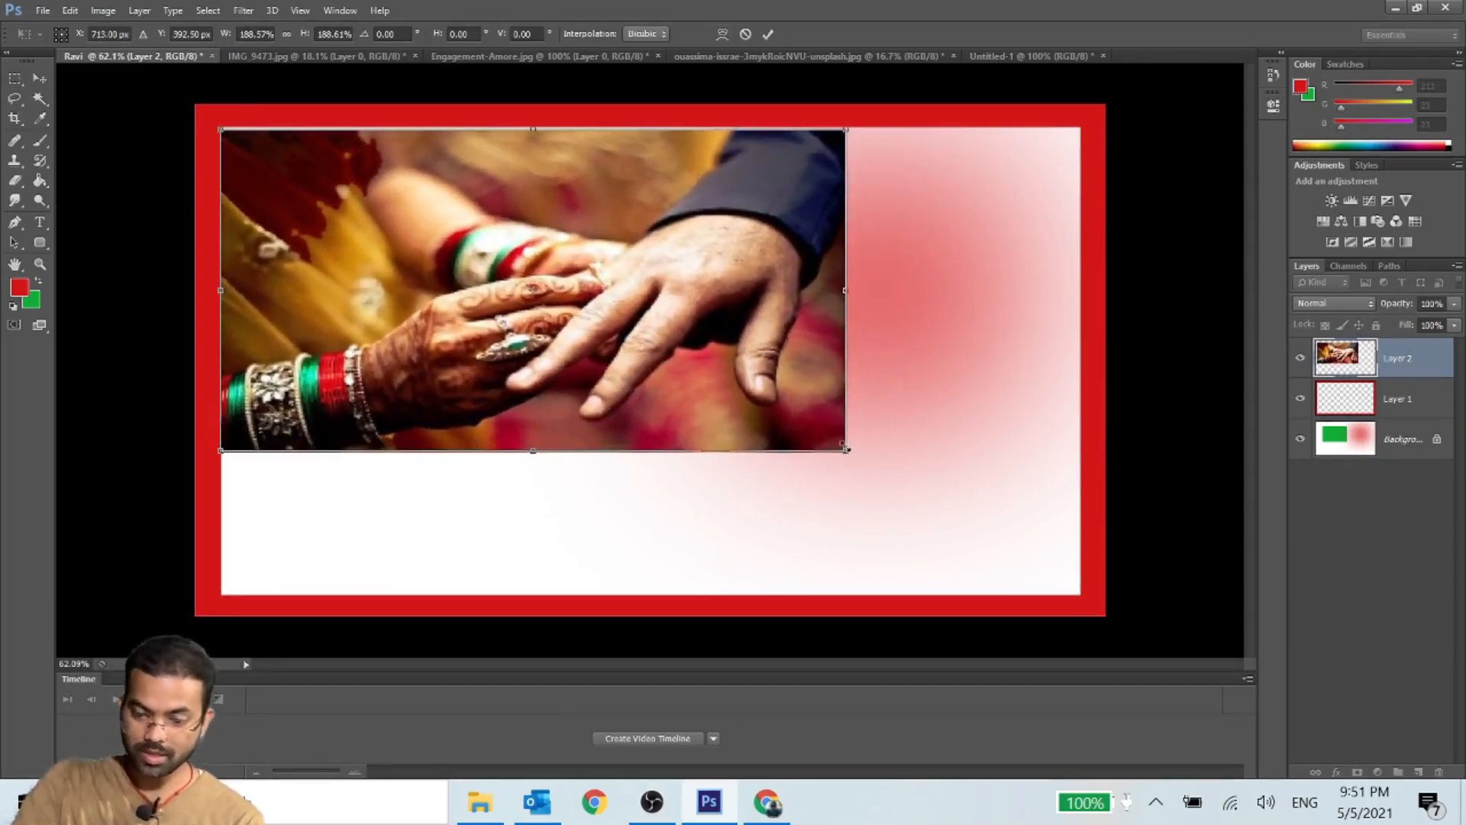
pyautogui.moveTo(846, 450); pyautogui.dragTo(1083, 578)
pyautogui.moveTo(653, 576); pyautogui.dragTo(651, 593)
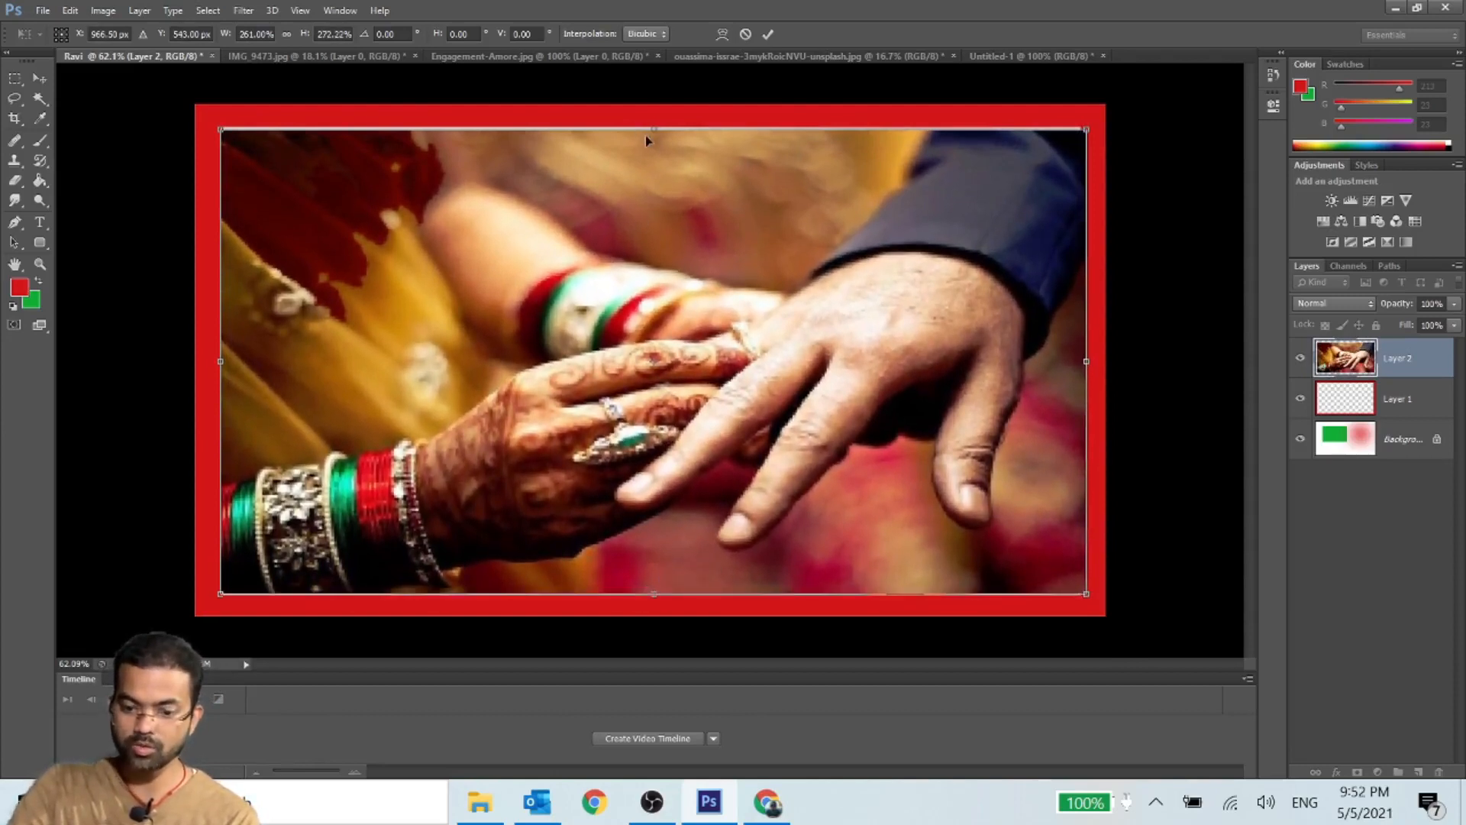
pyautogui.moveTo(652, 133); pyautogui.dragTo(651, 132)
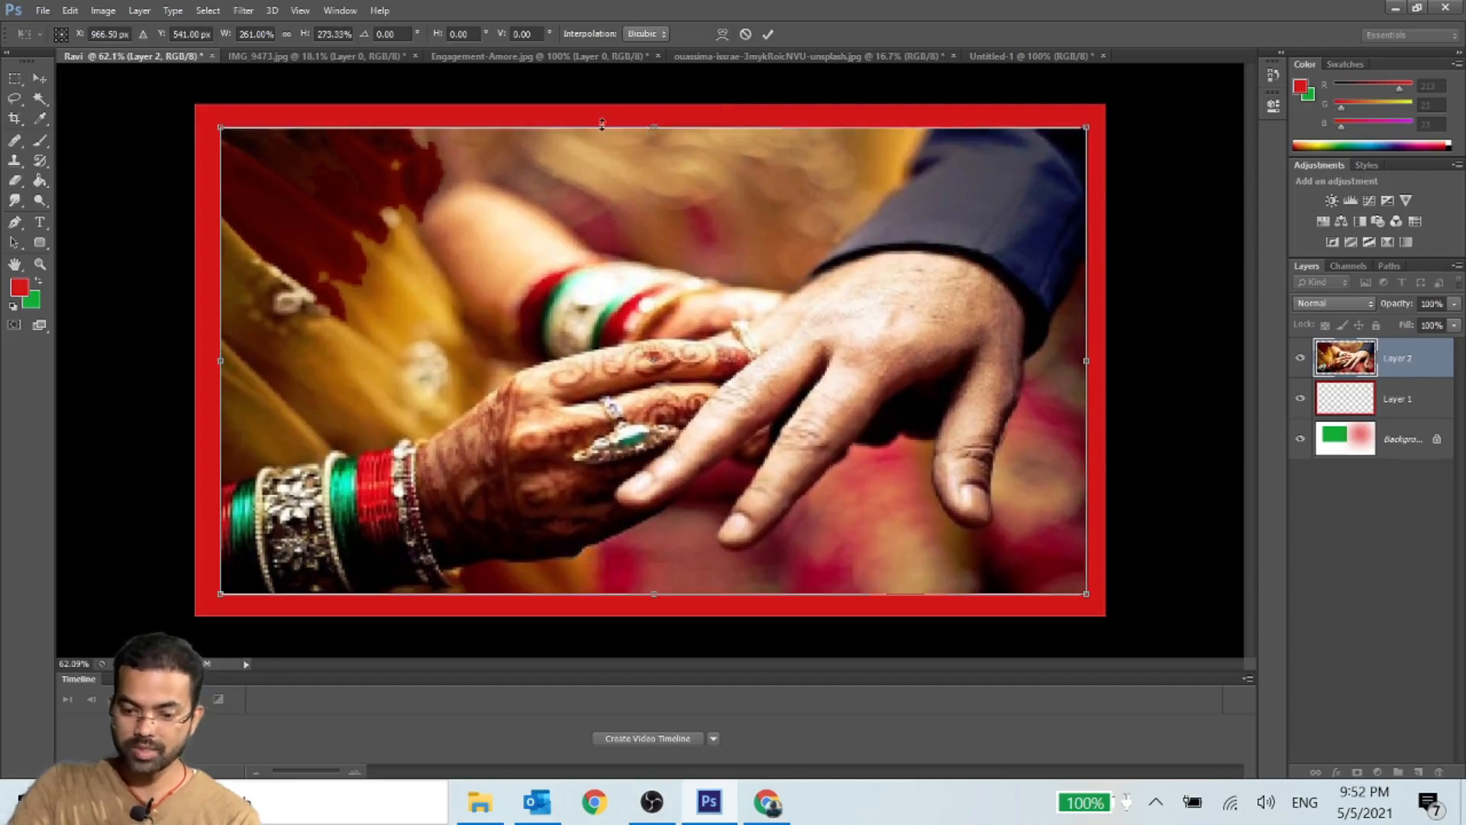
pyautogui.press('Return')
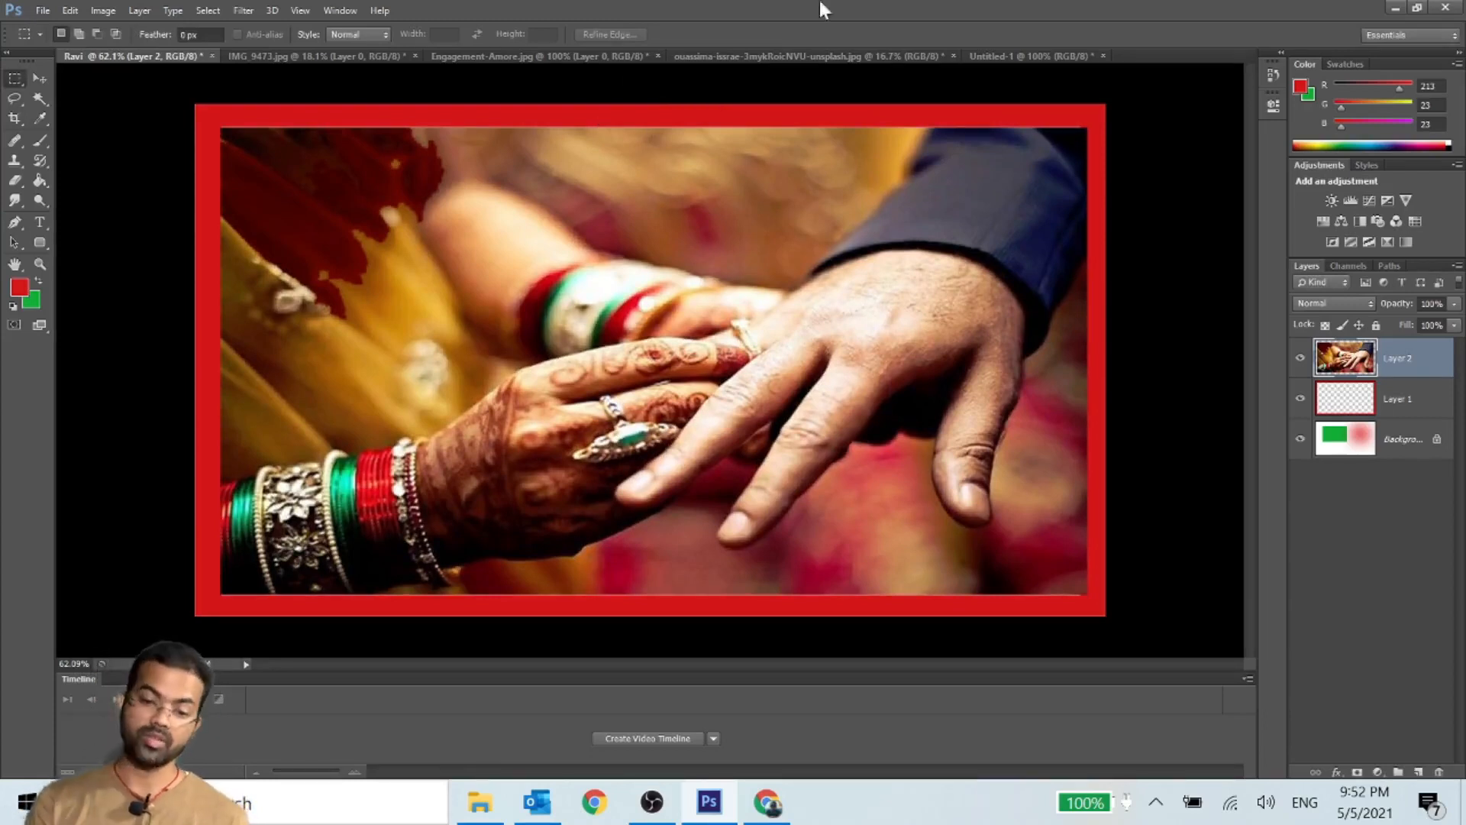
# - Switch to the ouassima-issrae unsplash document showing the hand-held Orb card and clear its rectangular selection
pyautogui.click(794, 56)
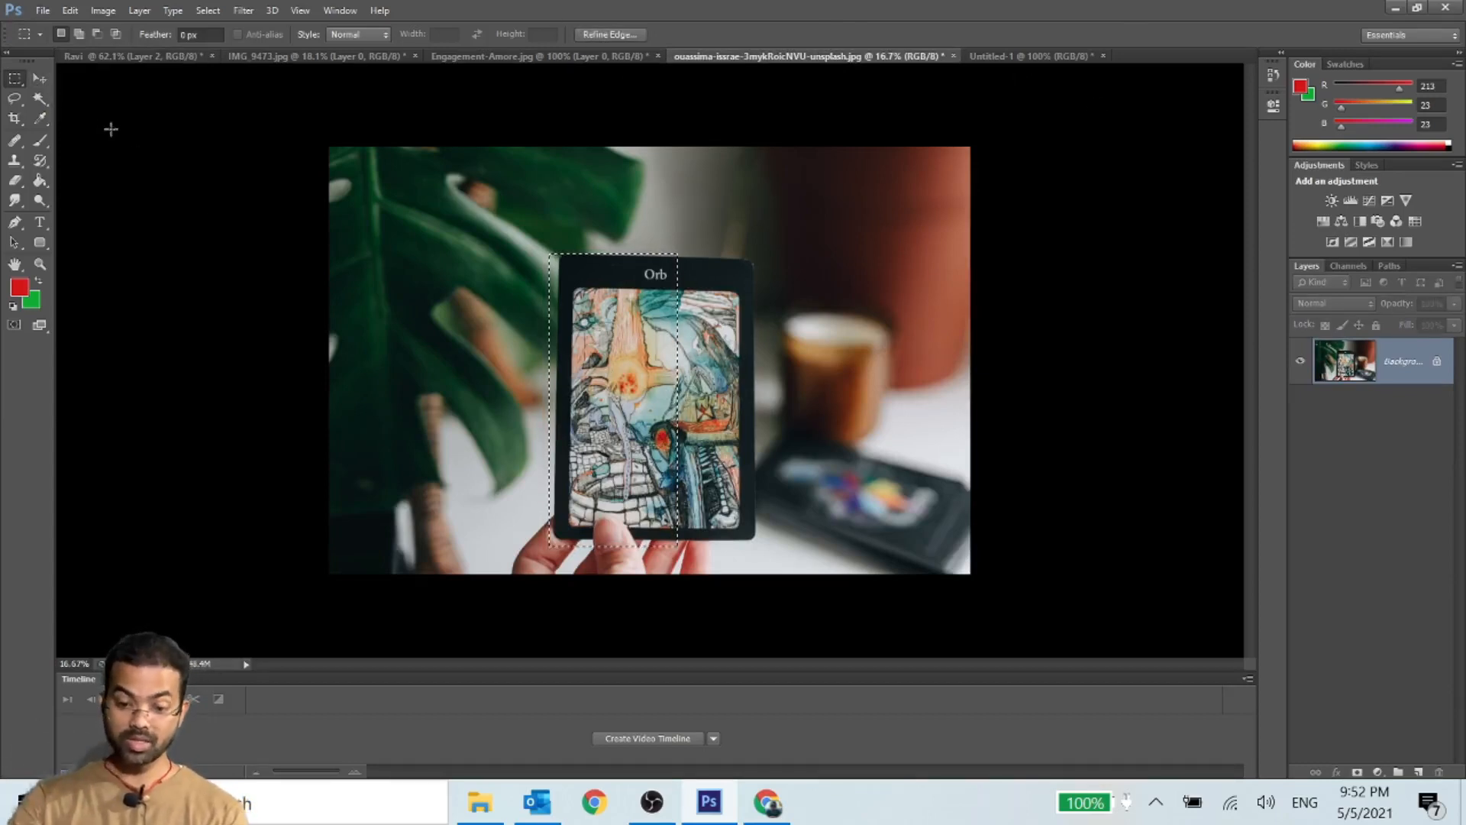
pyautogui.click(38, 76)
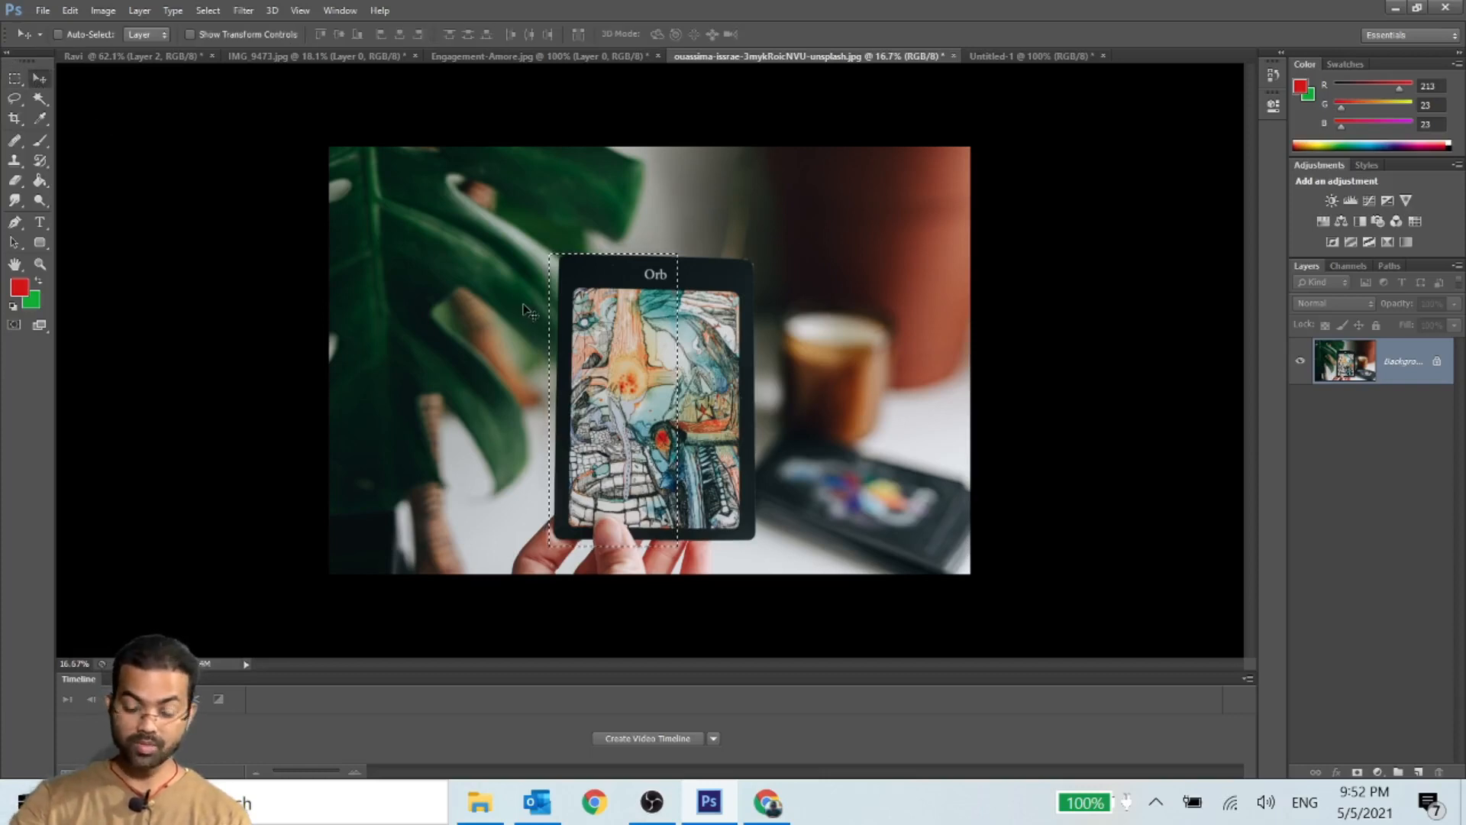
pyautogui.hotkey('ctrl', 'd')
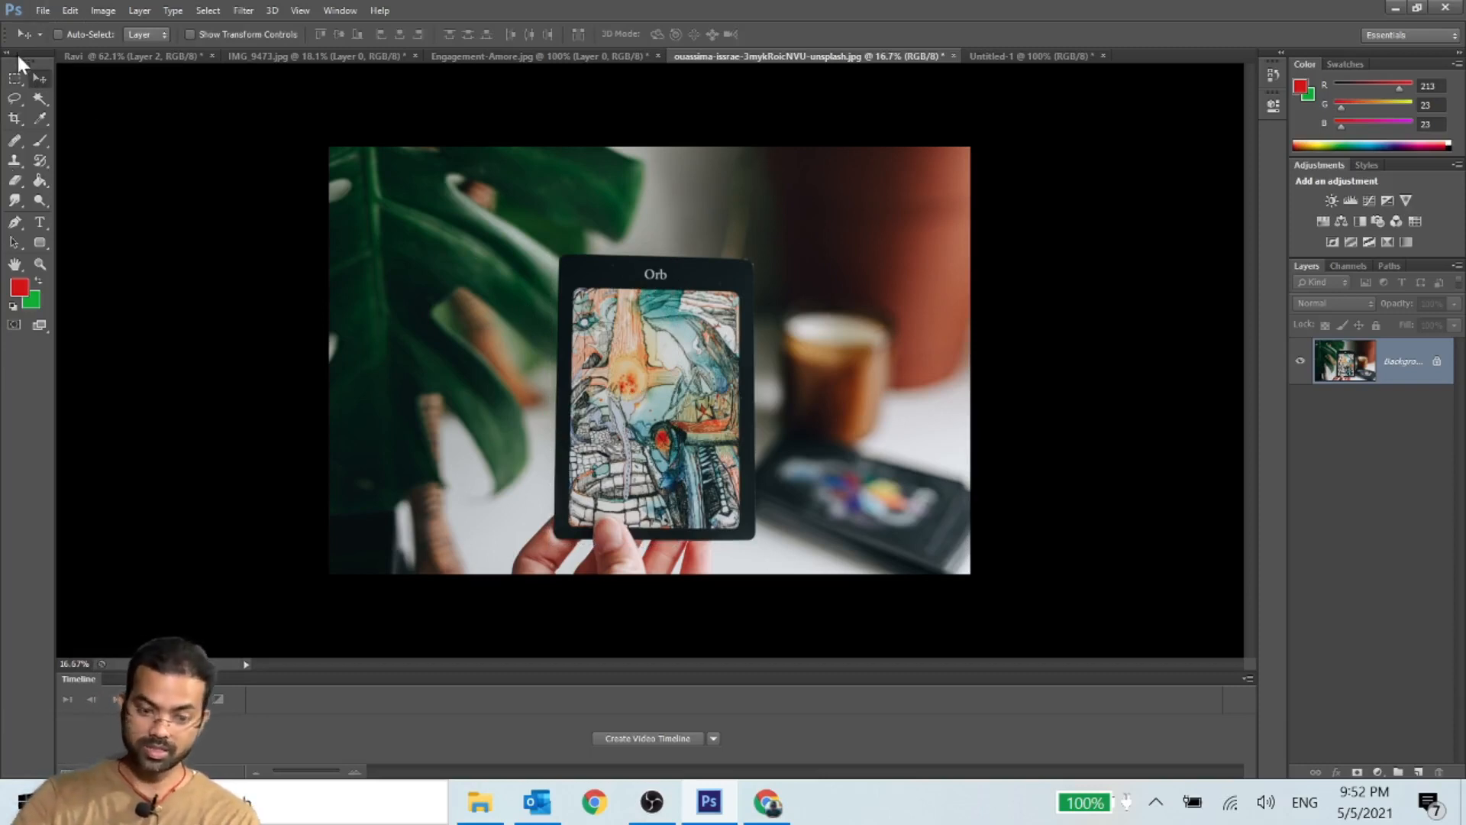
pyautogui.click(14, 78)
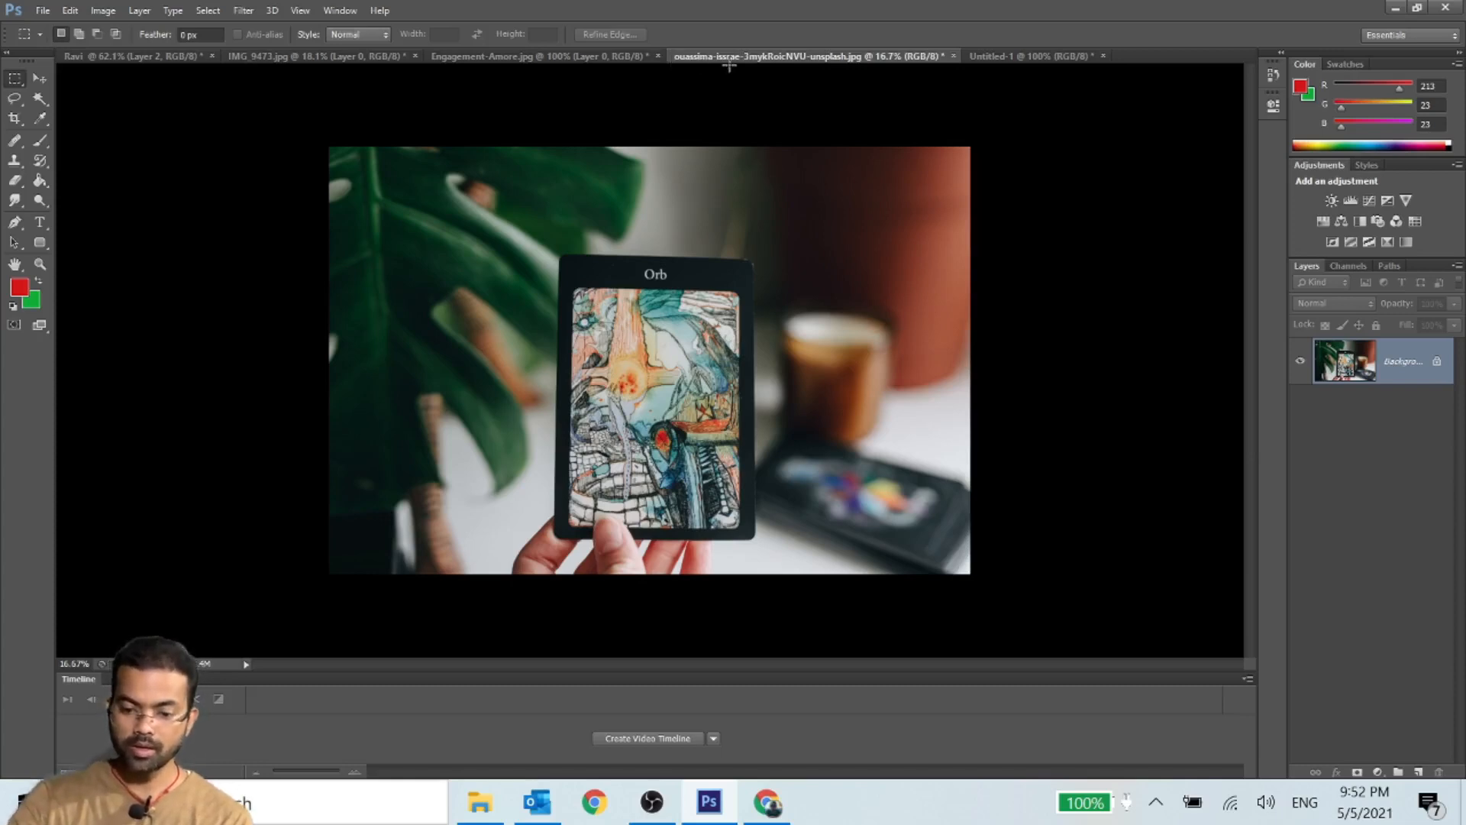
pyautogui.click(33, 77)
pyautogui.click(552, 57)
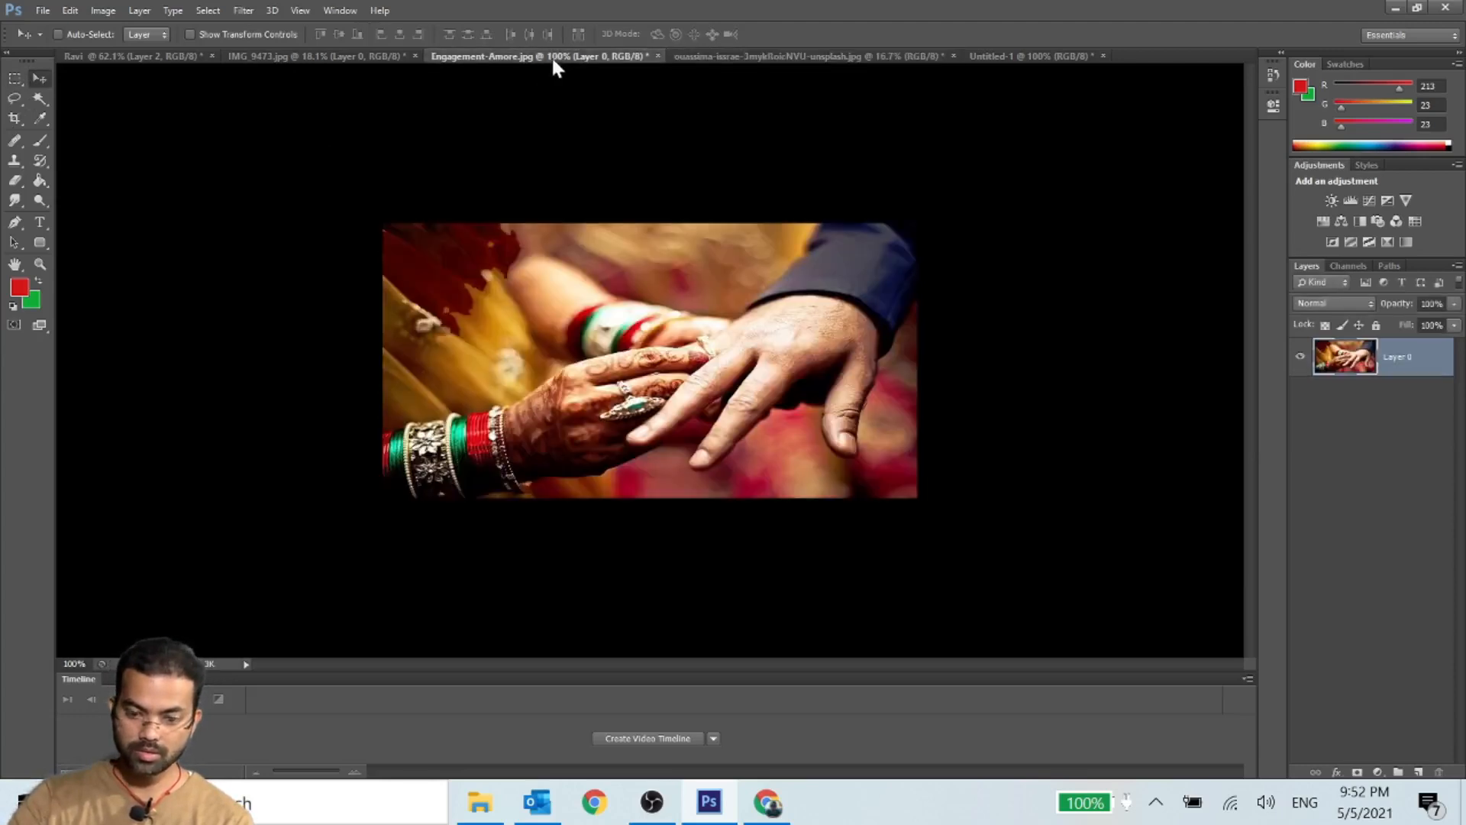
pyautogui.click(1002, 60)
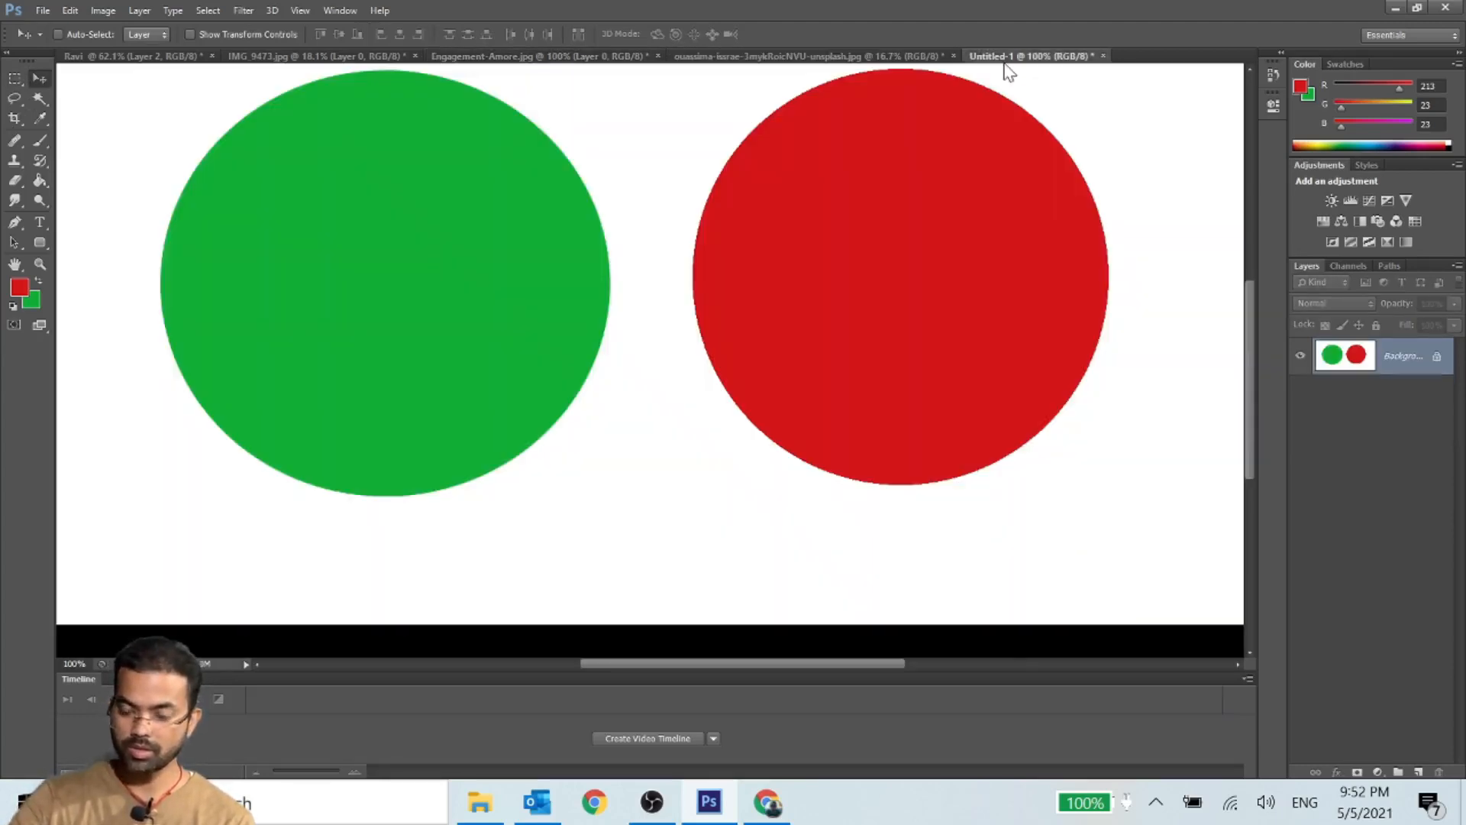
# - In IMG_9473.jpg, select the man's head and upper body with a rectangular marquee and copy that area to a new layer
pyautogui.click(279, 59)
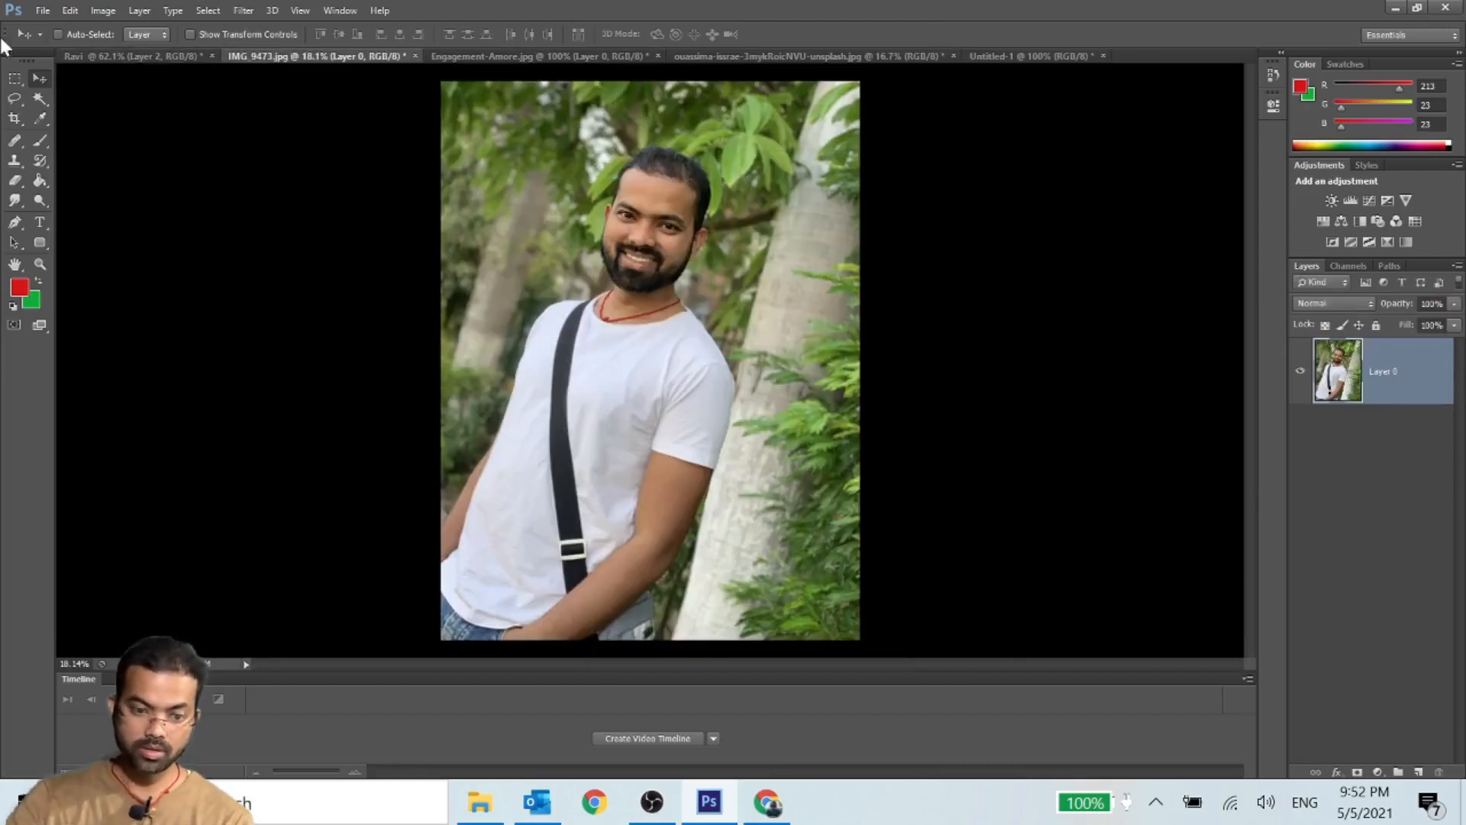
pyautogui.click(14, 78)
pyautogui.moveTo(512, 139); pyautogui.dragTo(809, 523)
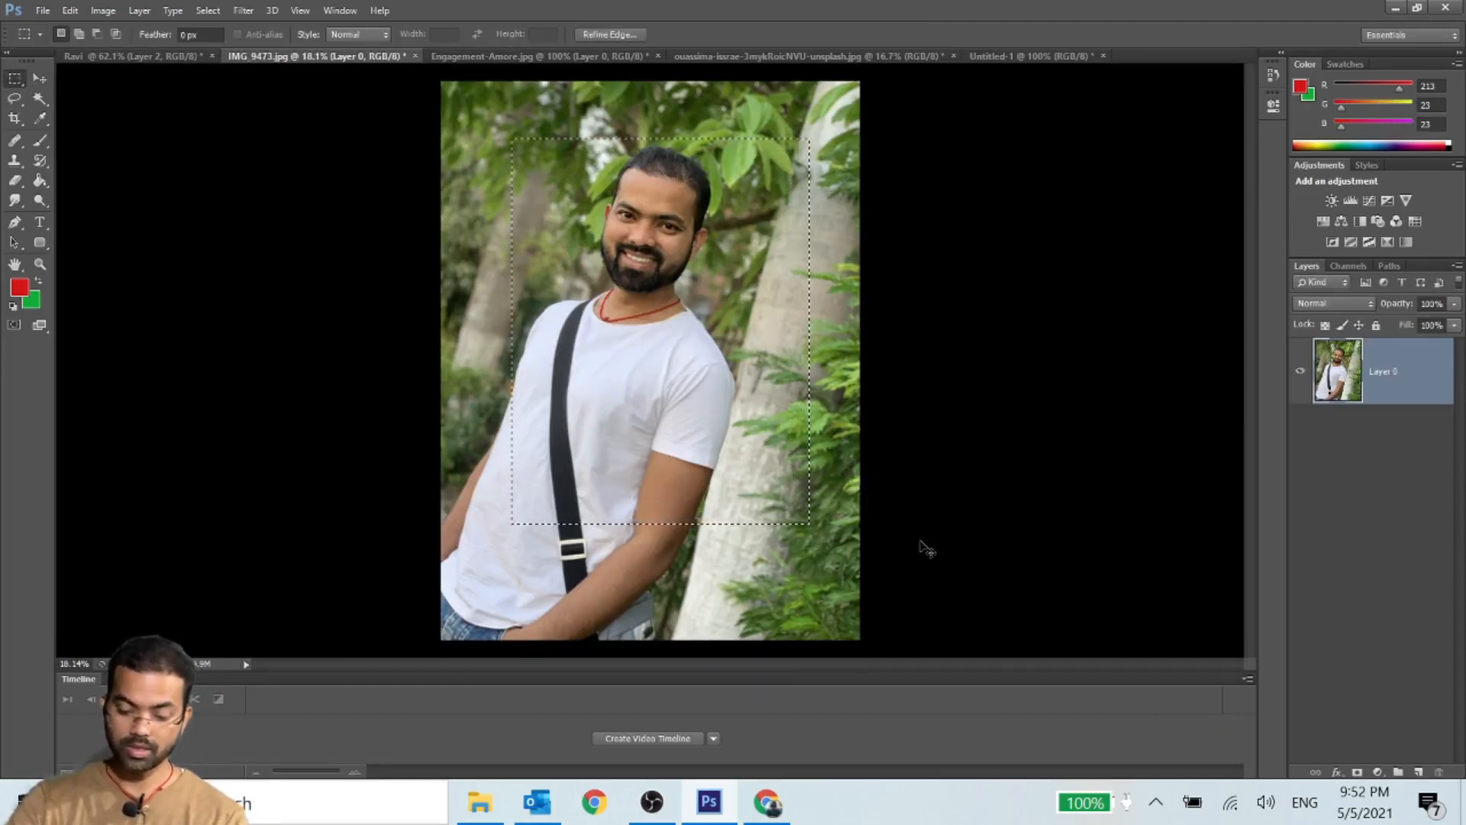
pyautogui.hotkey('ctrl', 'j')
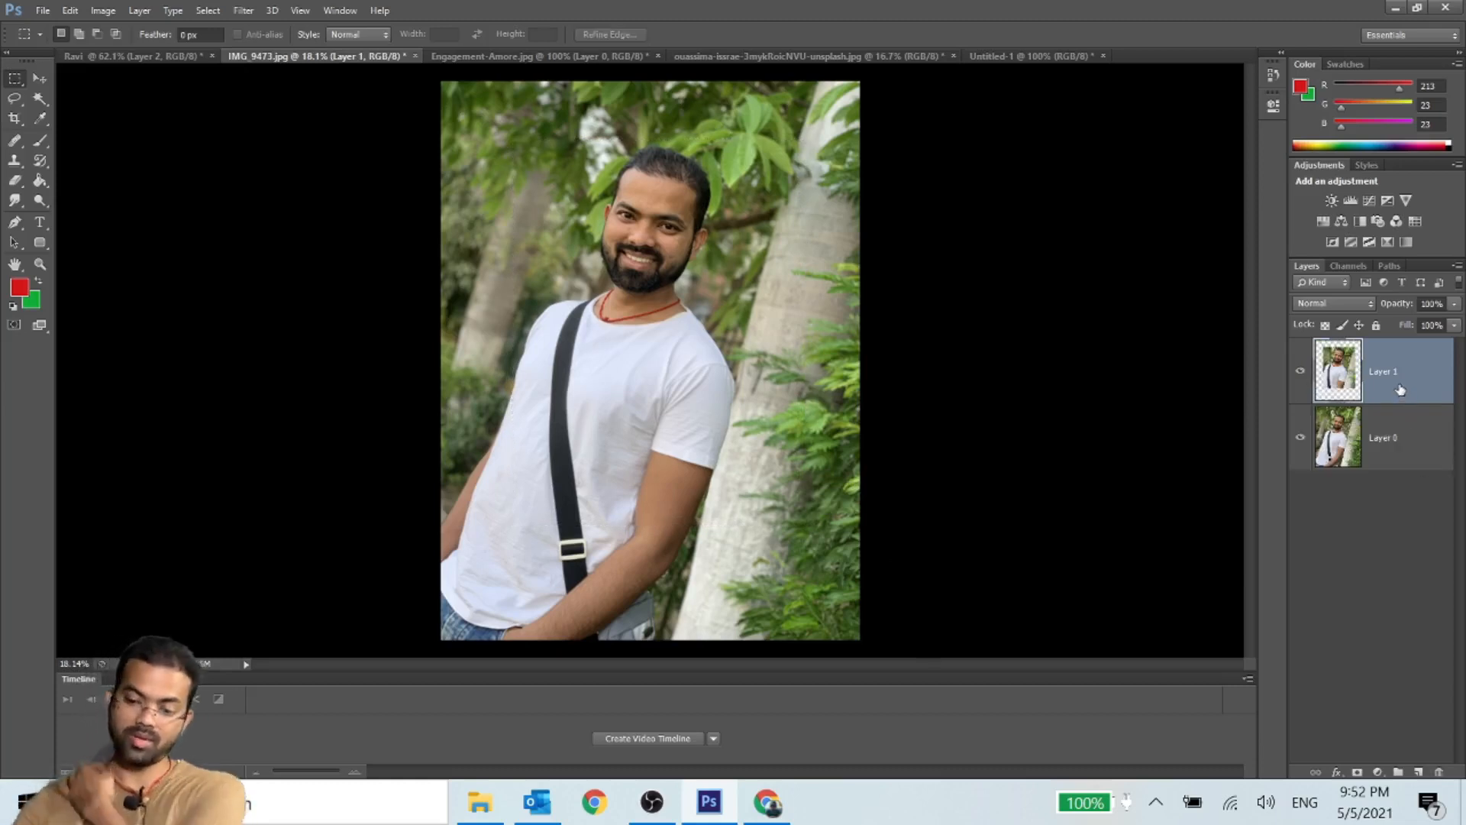
# - Copy the cropped portrait layer into the Orb card document with the Move tool, placing it over the card
pyautogui.click(34, 80)
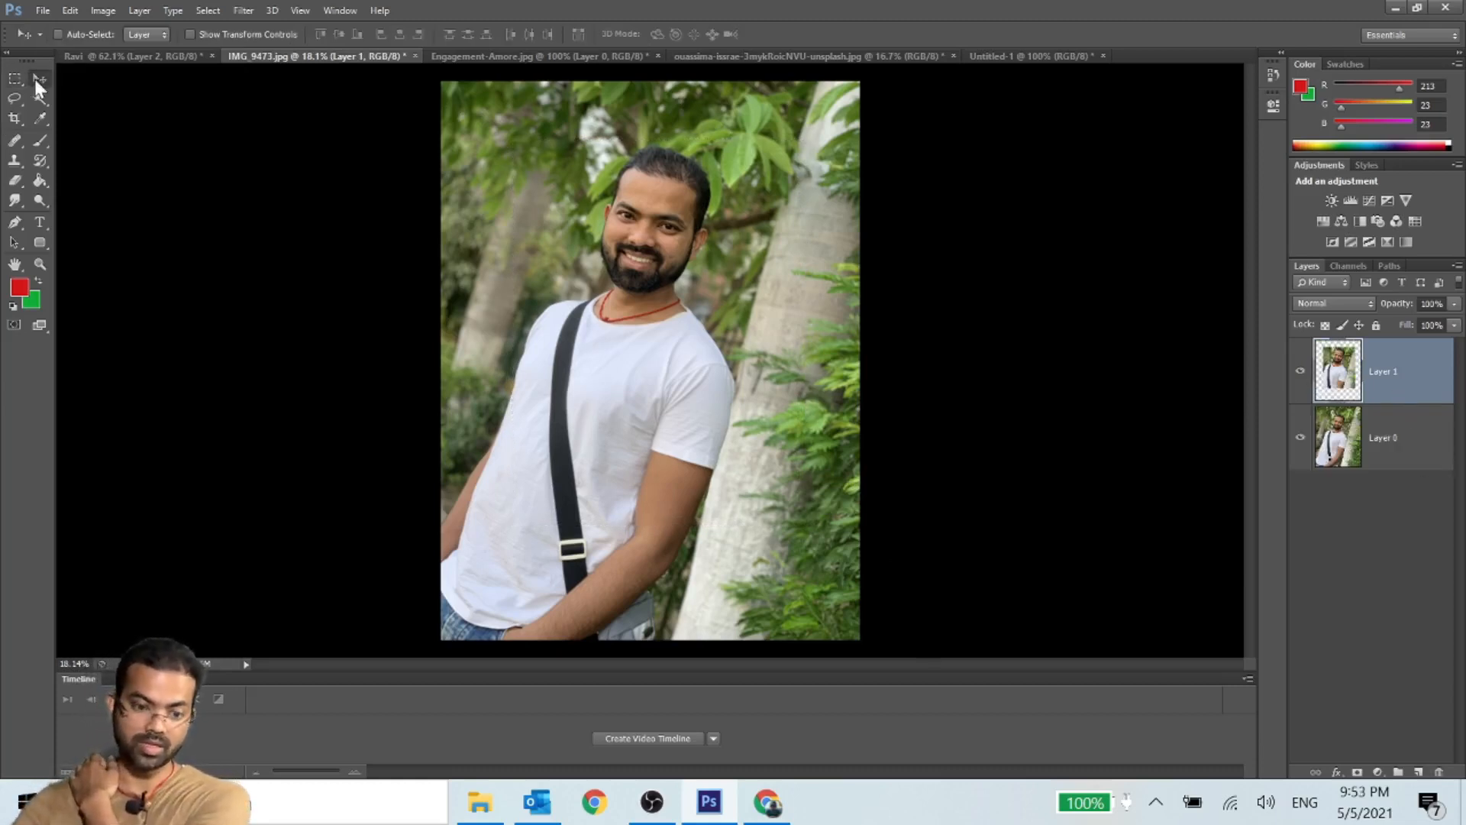
pyautogui.moveTo(653, 263); pyautogui.dragTo(722, 266)
pyautogui.moveTo(625, 386); pyautogui.dragTo(655, 337)
# - Free-transform the portrait to 62.39% width, 67.37% height and 0.77° rotation so it covers the card's picture area
pyautogui.hotkey('ctrl', 't')
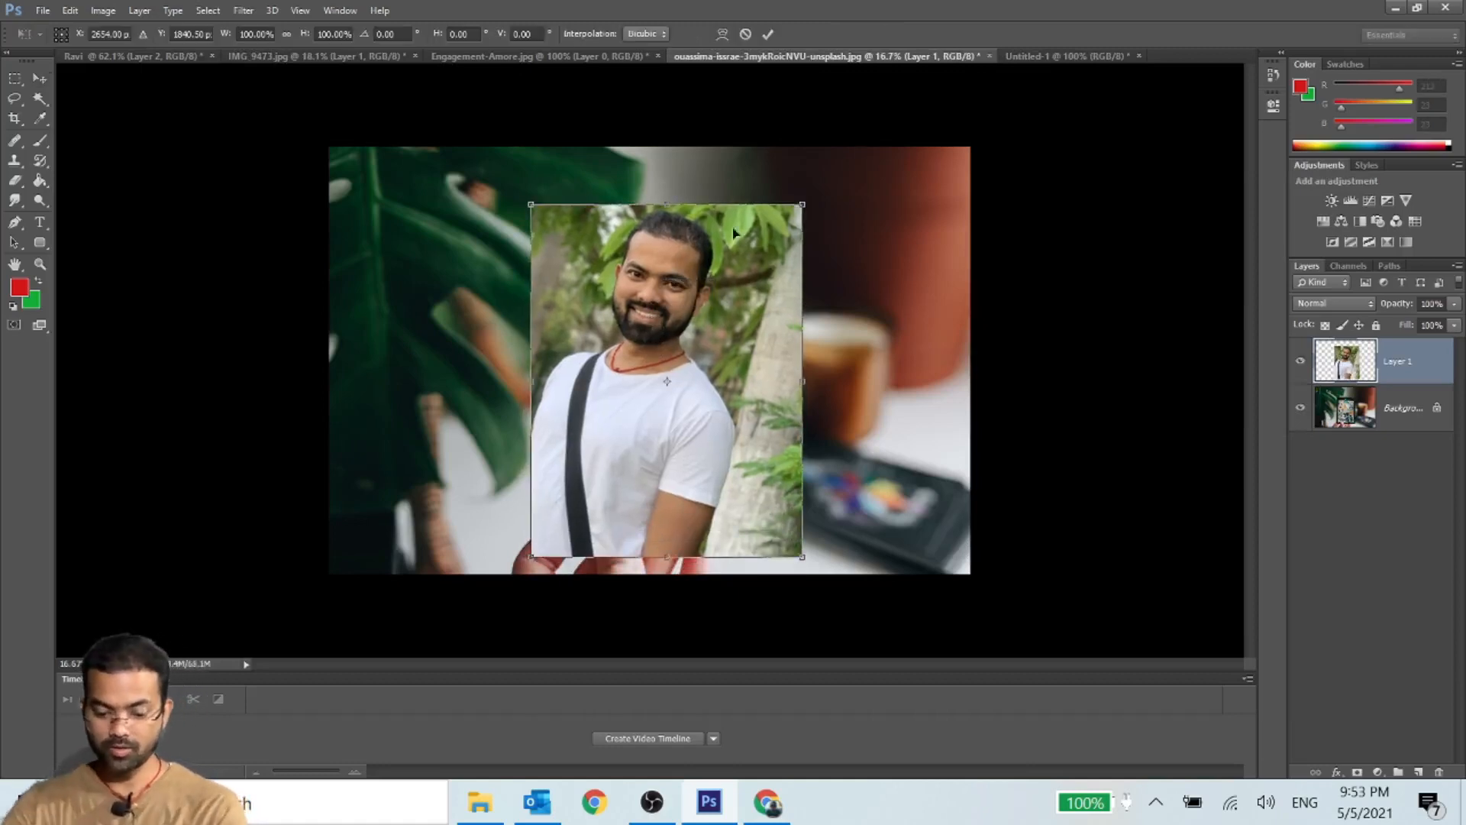
pyautogui.moveTo(806, 197); pyautogui.dragTo(705, 331)
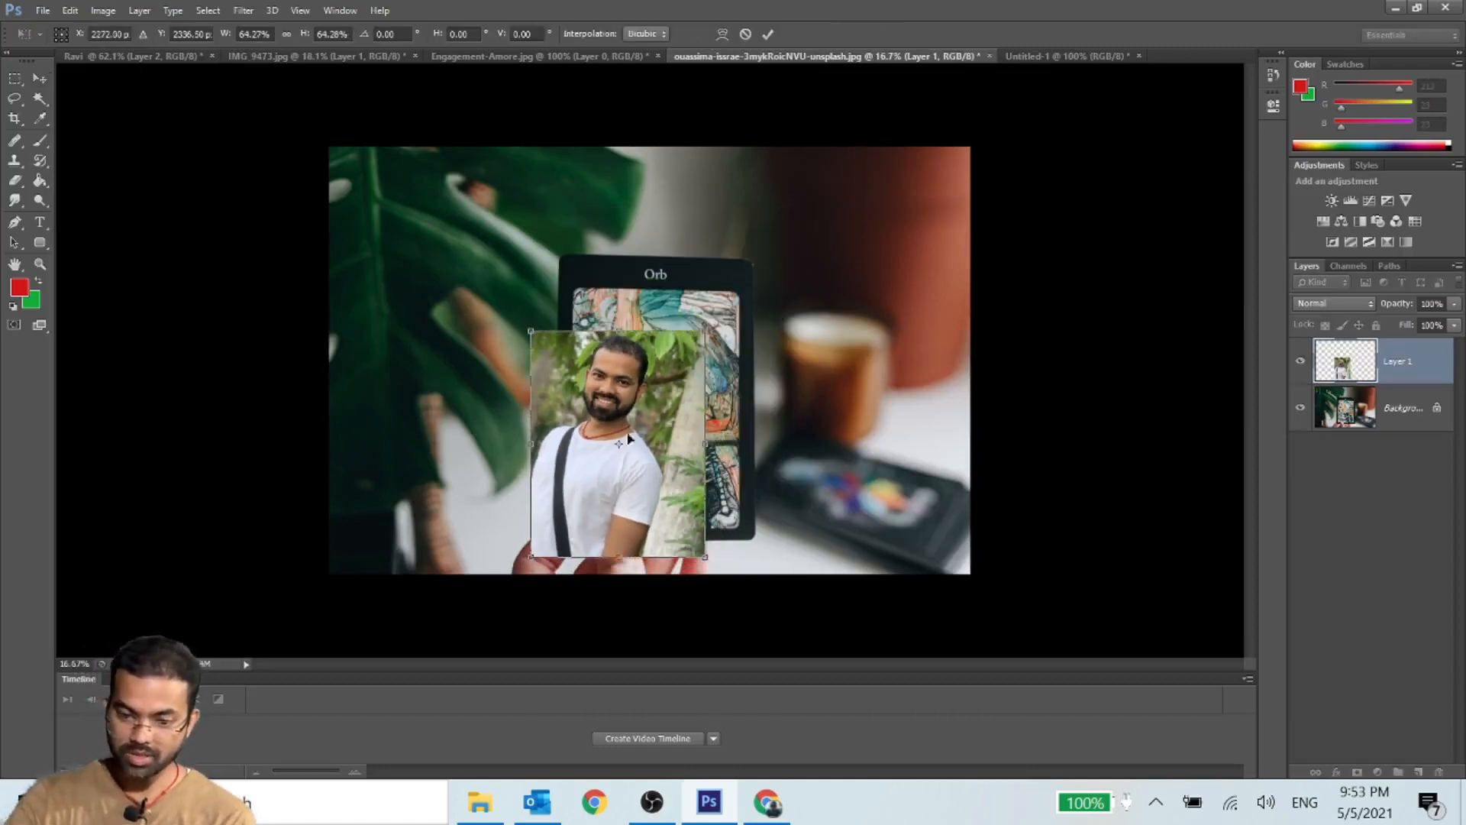
pyautogui.moveTo(600, 388); pyautogui.dragTo(642, 347)
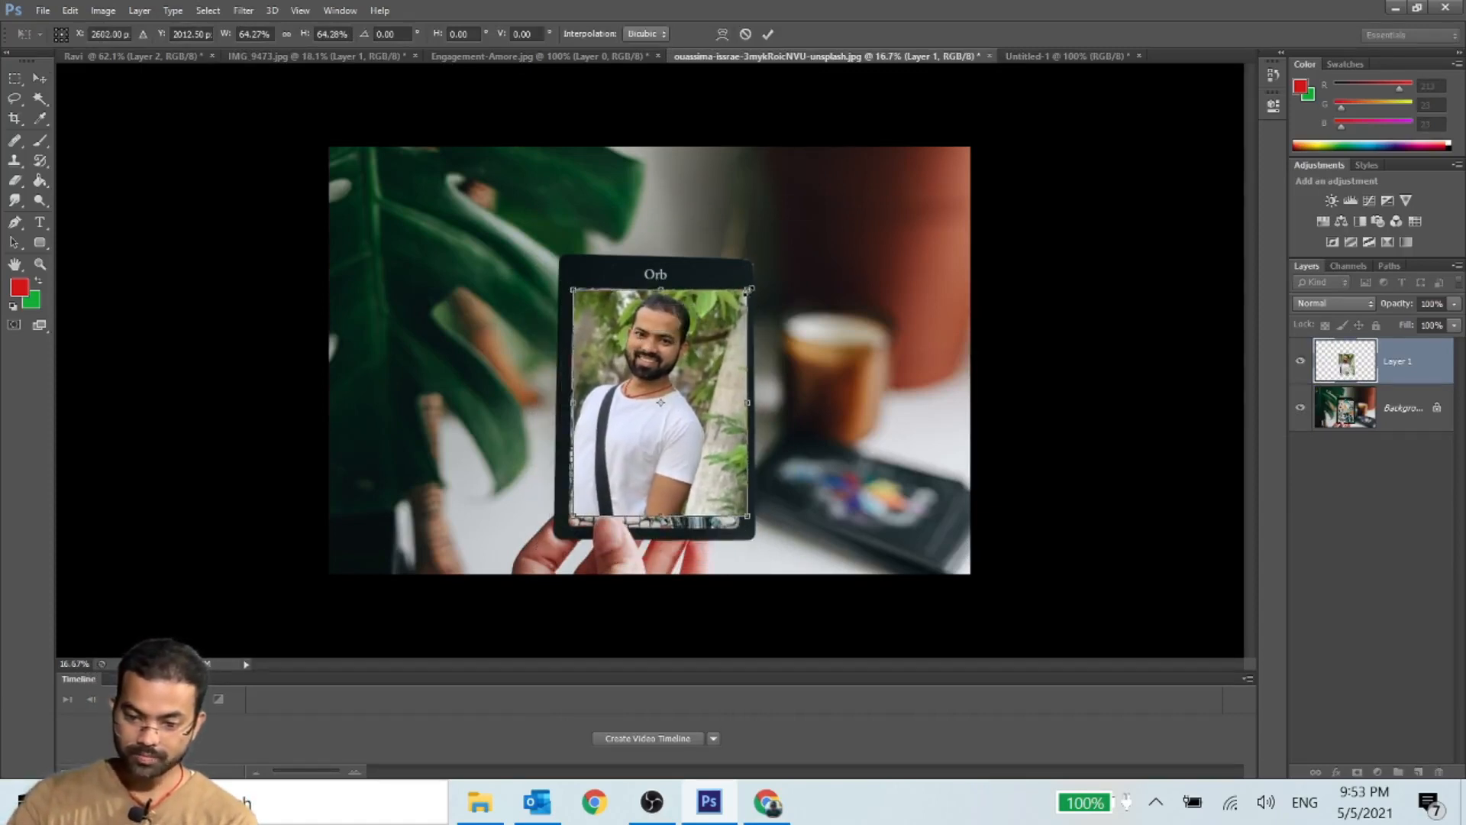
pyautogui.moveTo(745, 290); pyautogui.dragTo(748, 289)
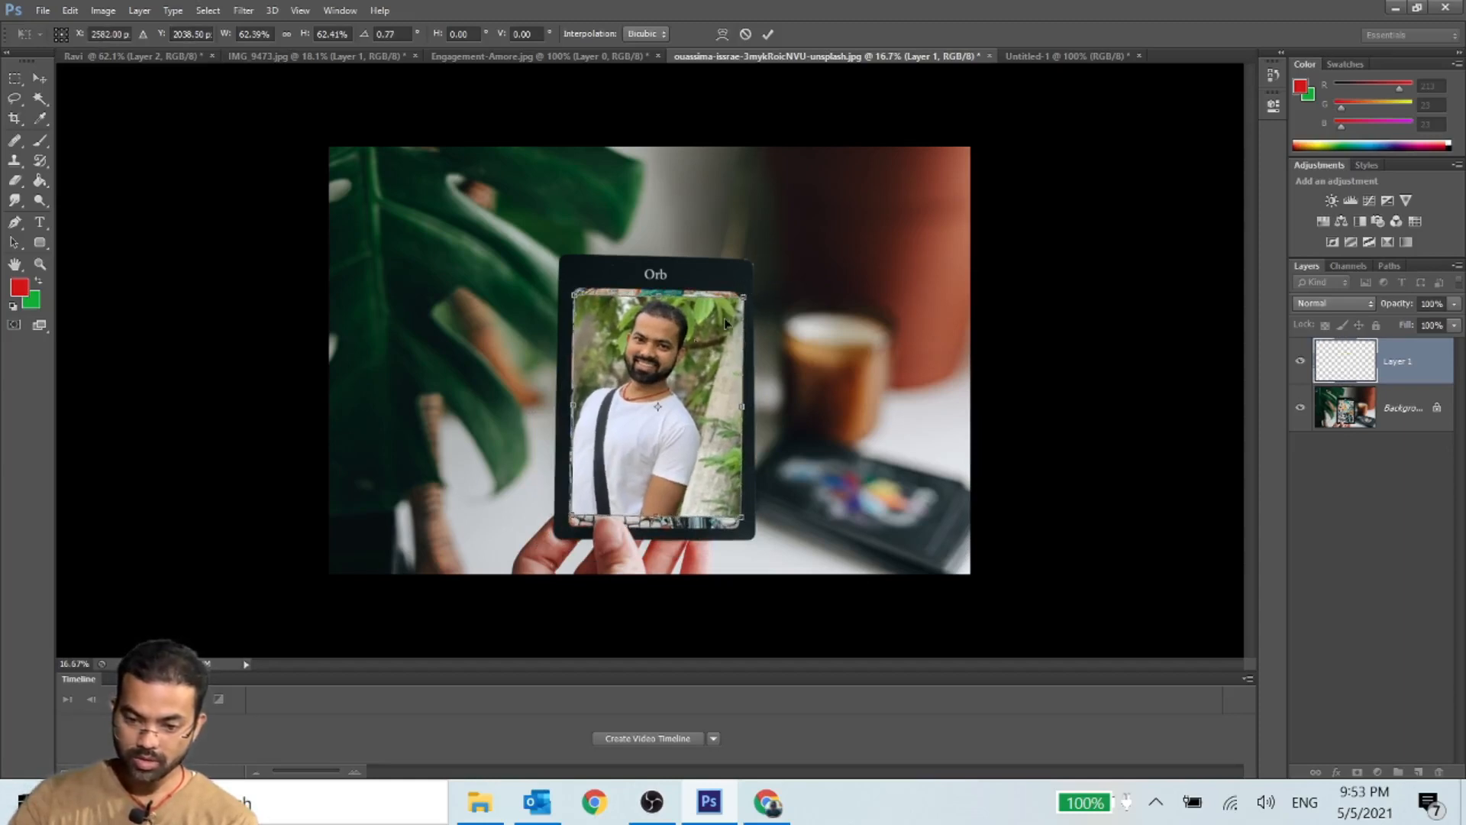
pyautogui.moveTo(648, 372); pyautogui.dragTo(646, 366)
pyautogui.moveTo(658, 505); pyautogui.dragTo(658, 526)
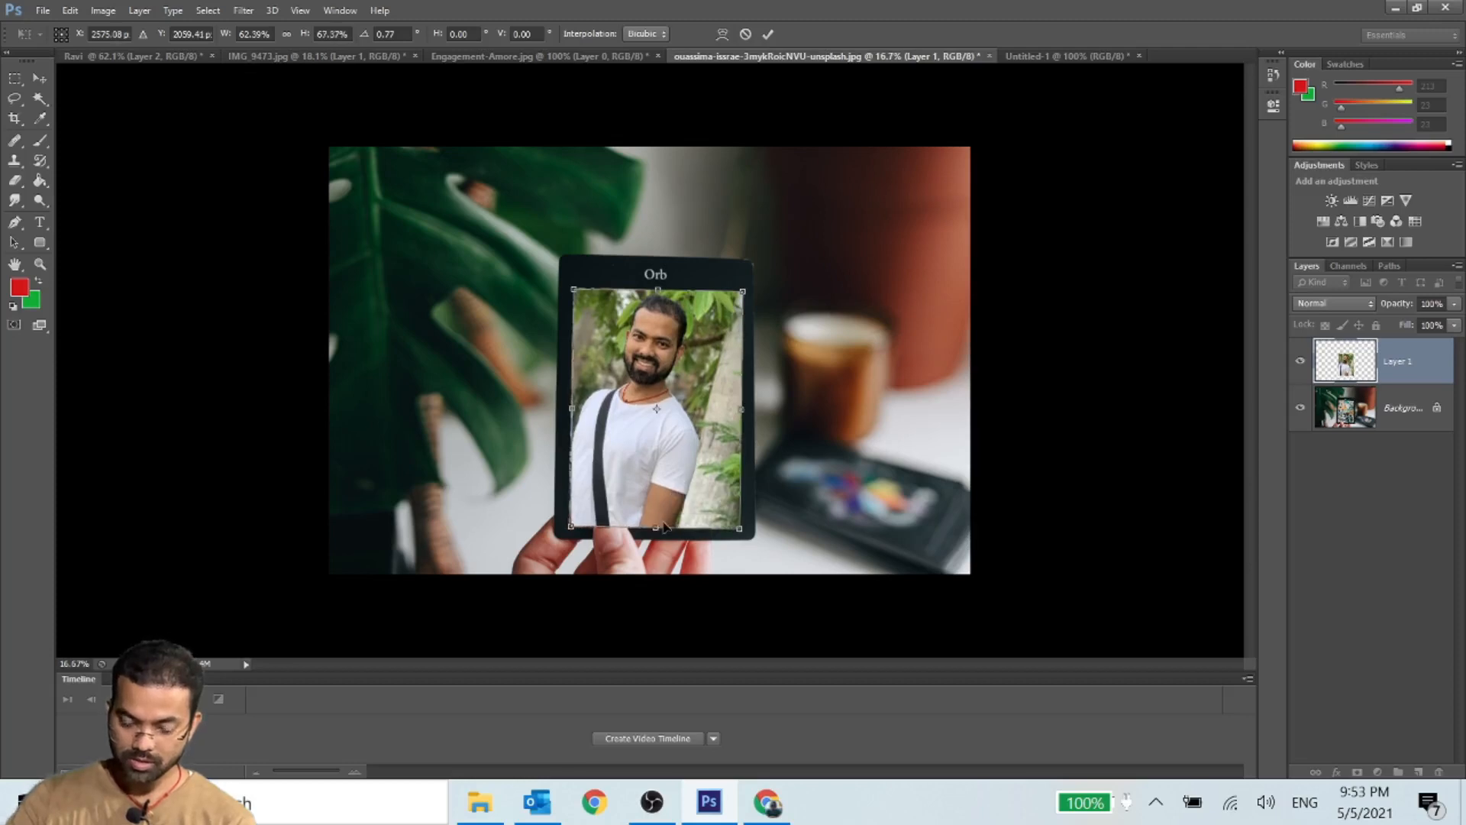
pyautogui.press('Return')
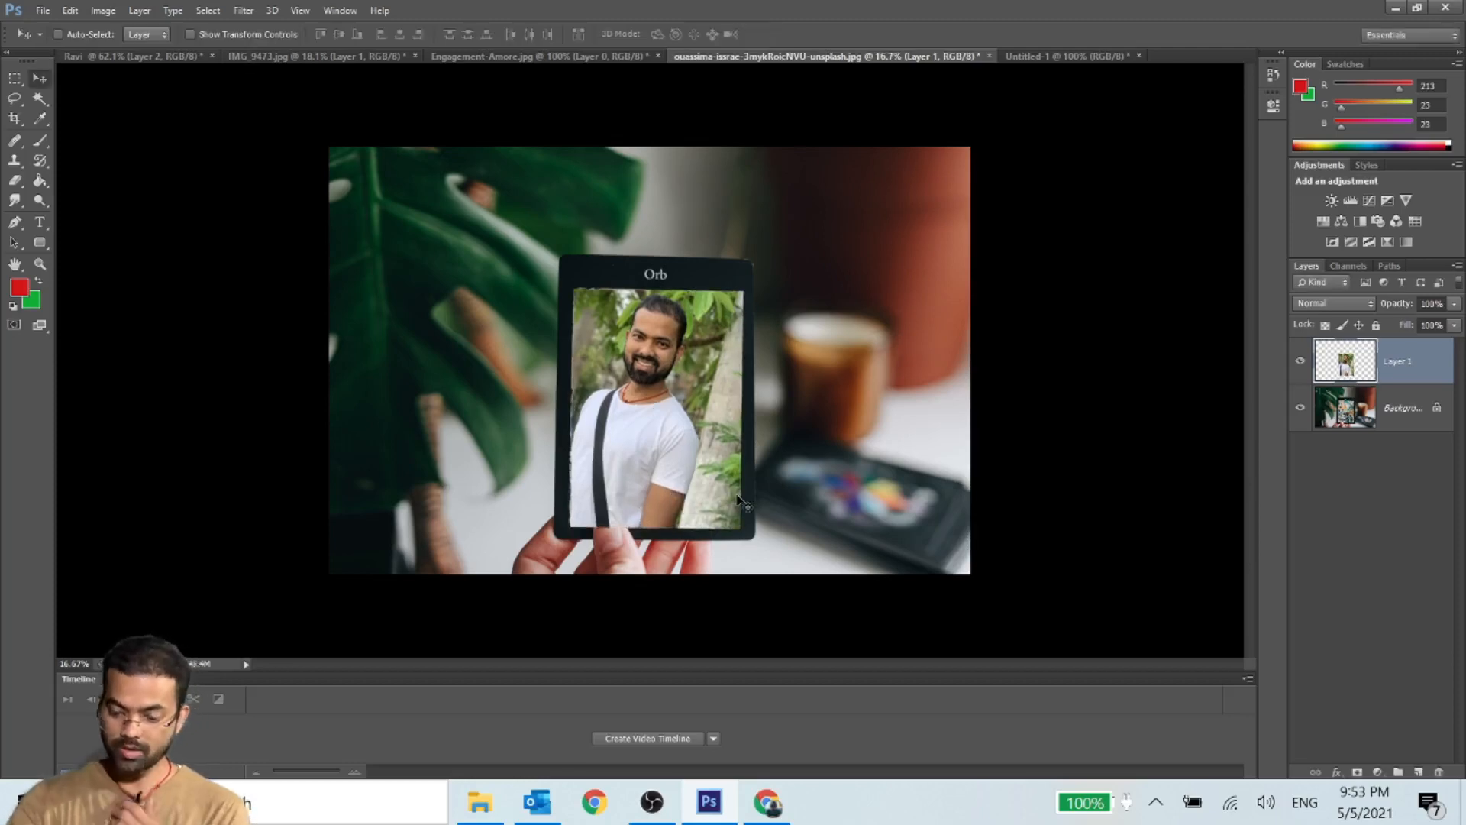
# - Set the Eraser to 5 px and roughly erase the portrait layer along the outline of the thumb
pyautogui.click(15, 180)
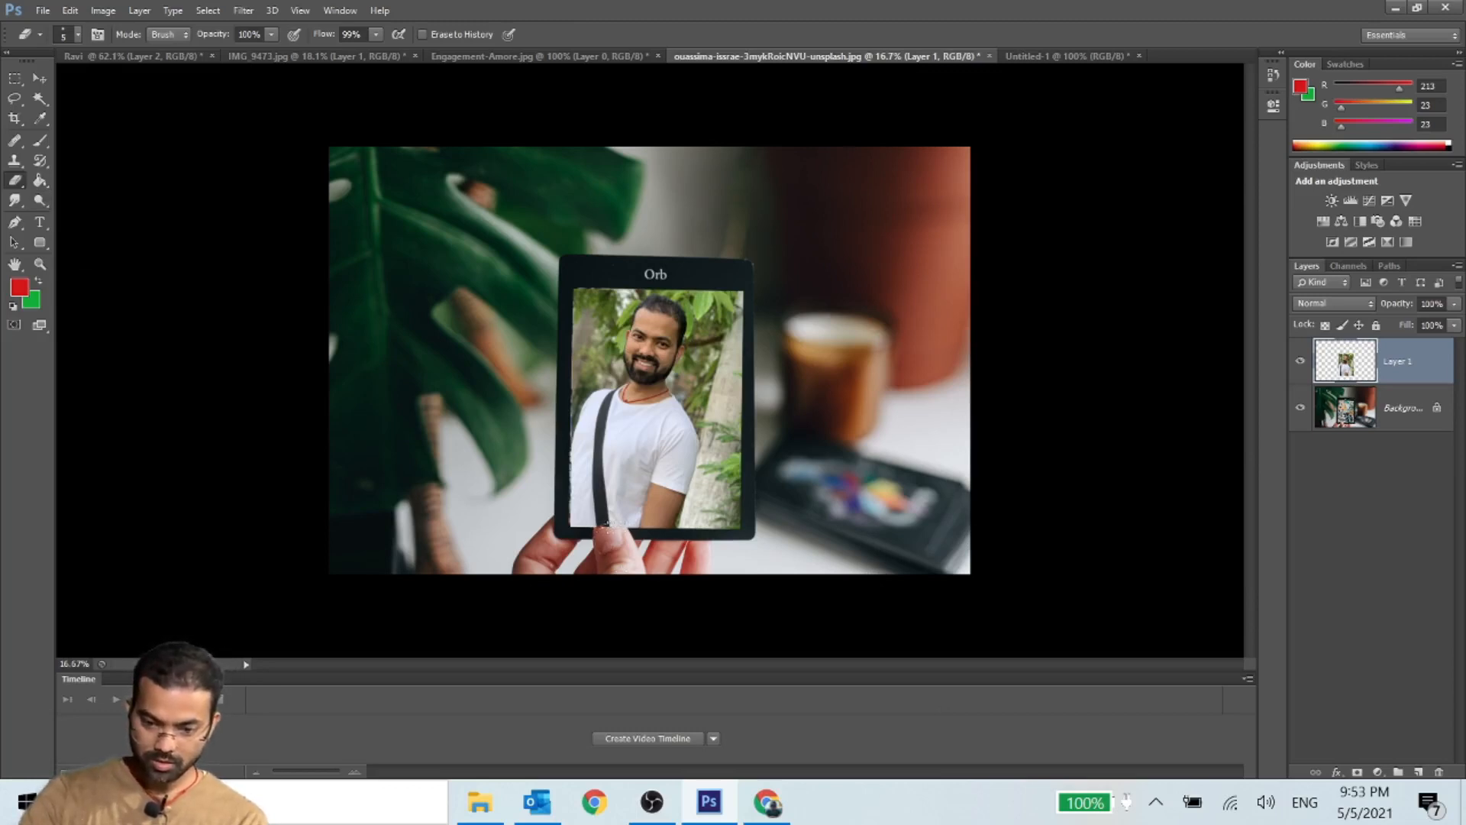
pyautogui.rightClick(608, 391)
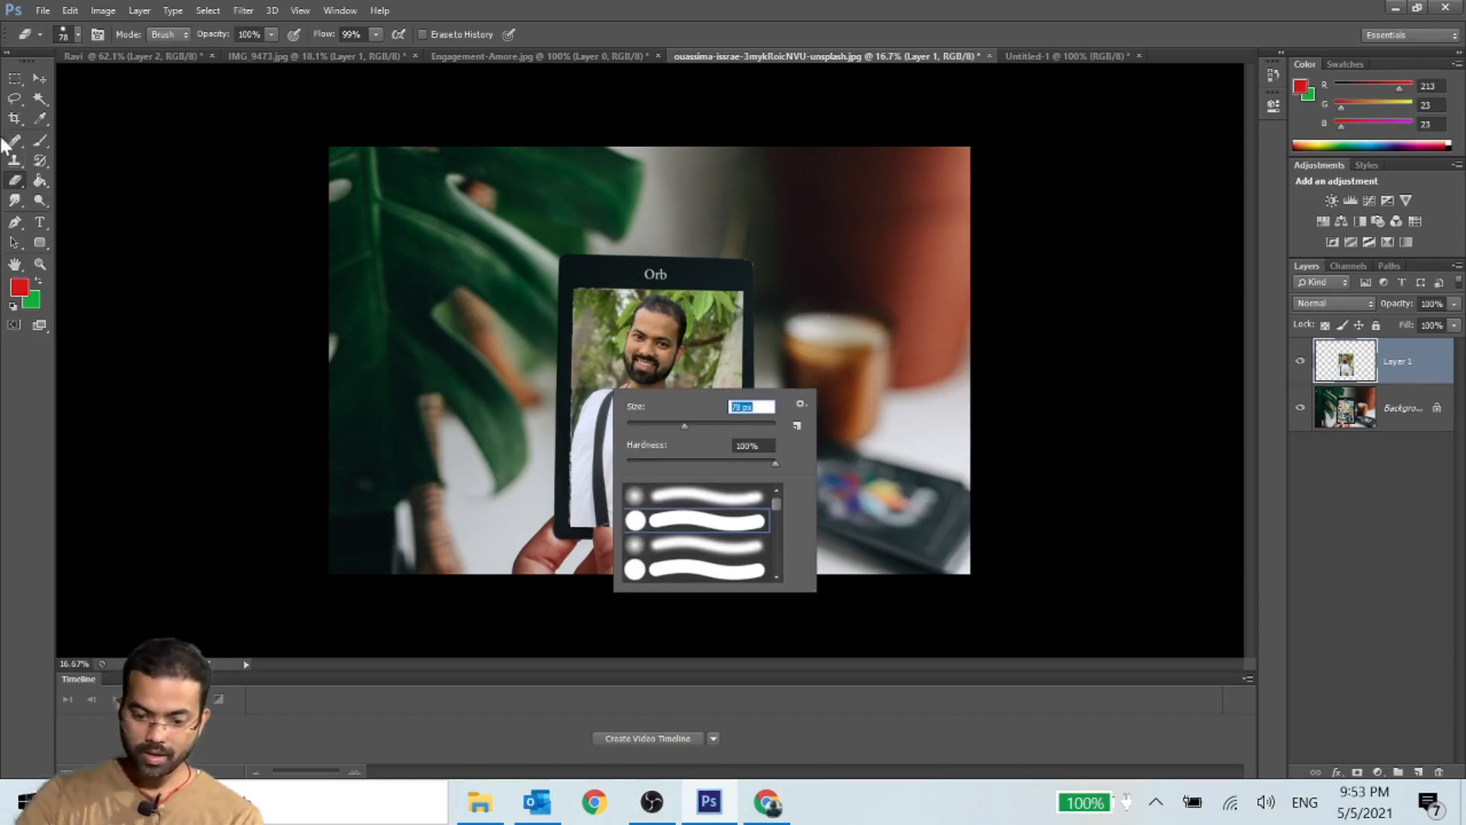
pyautogui.write('5')
pyautogui.press('Return')
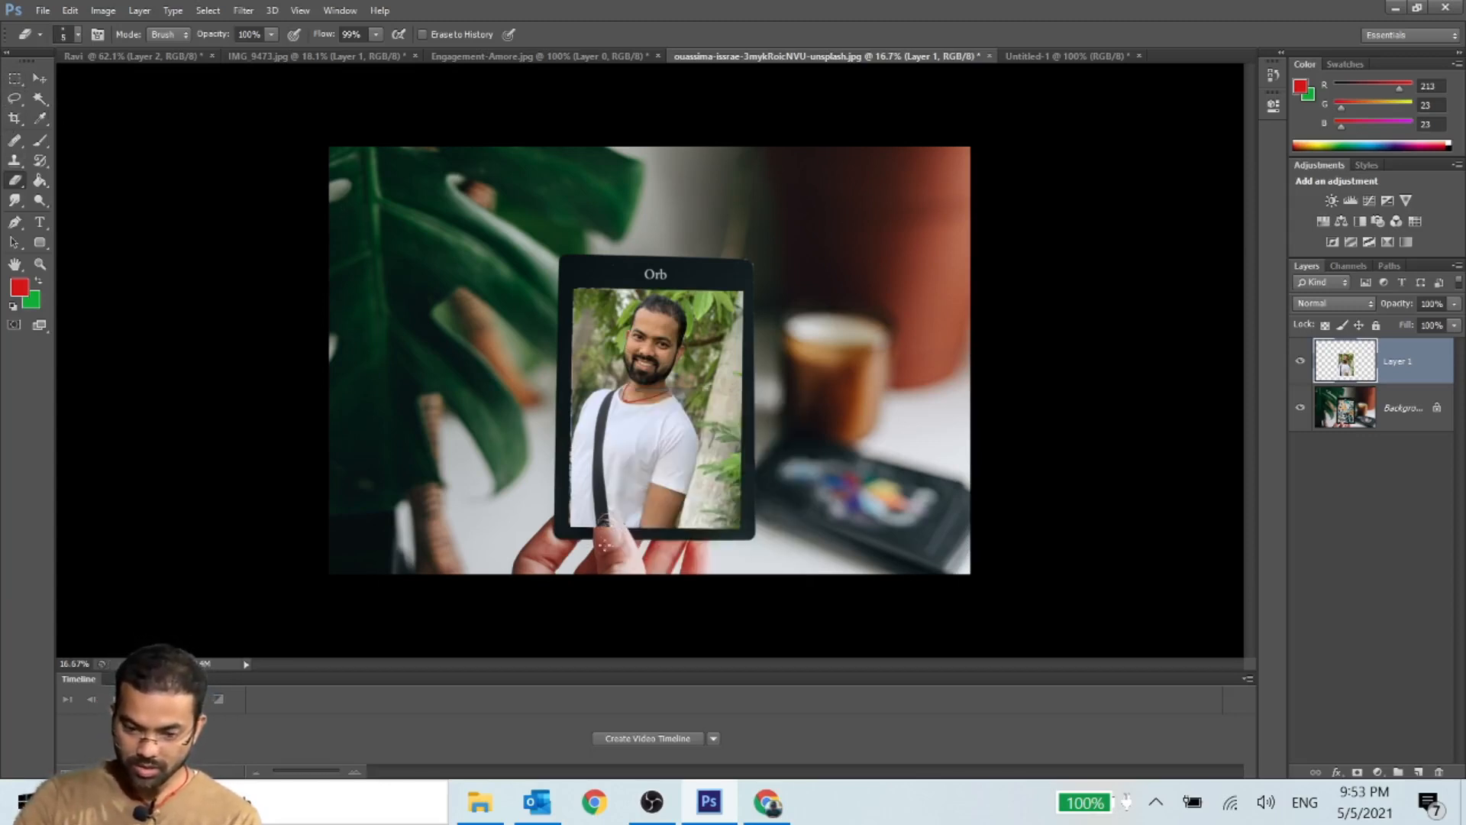
pyautogui.scroll(8, 637, 587)
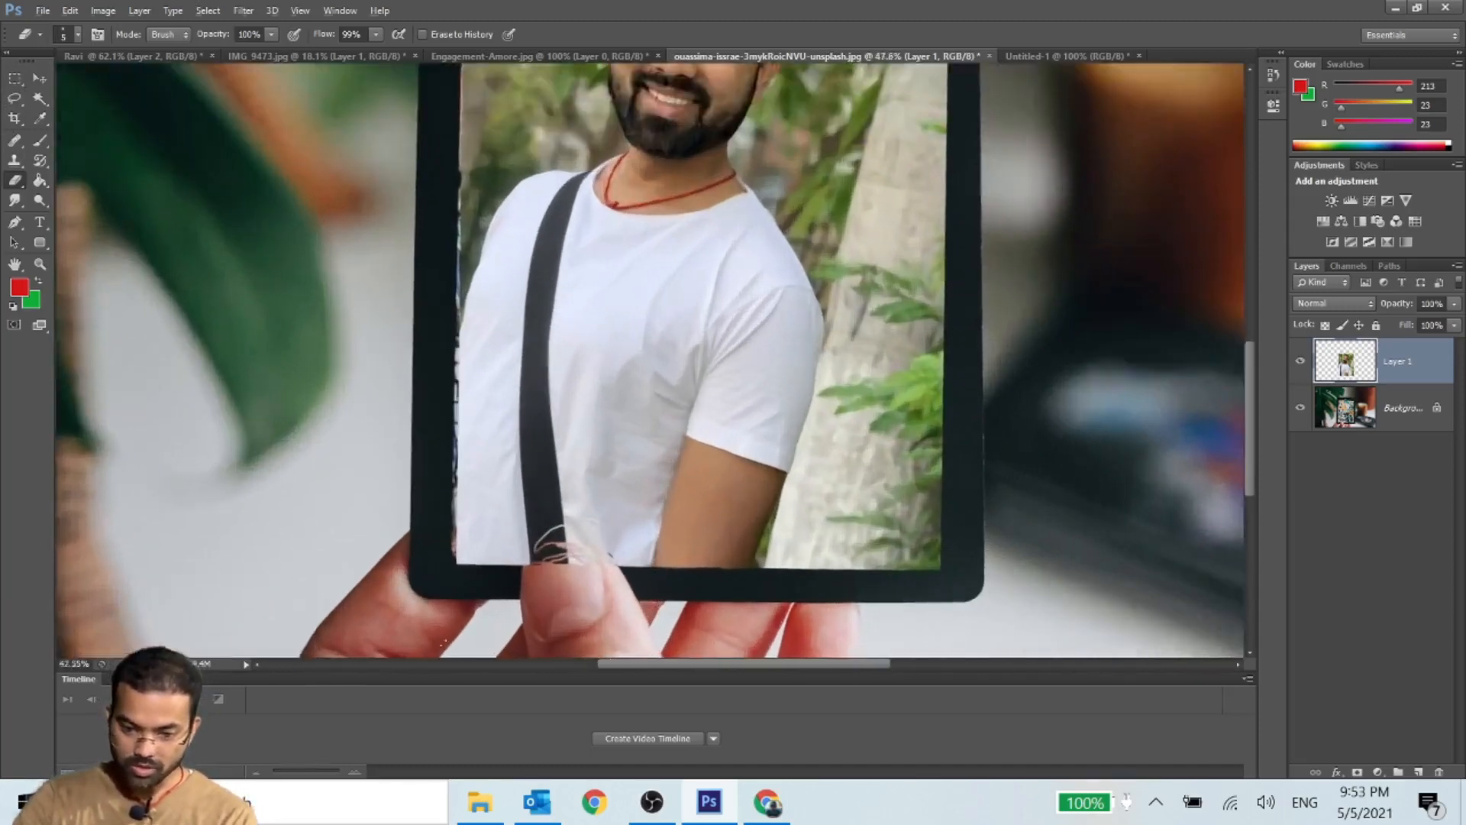
pyautogui.scroll(5, 597, 586)
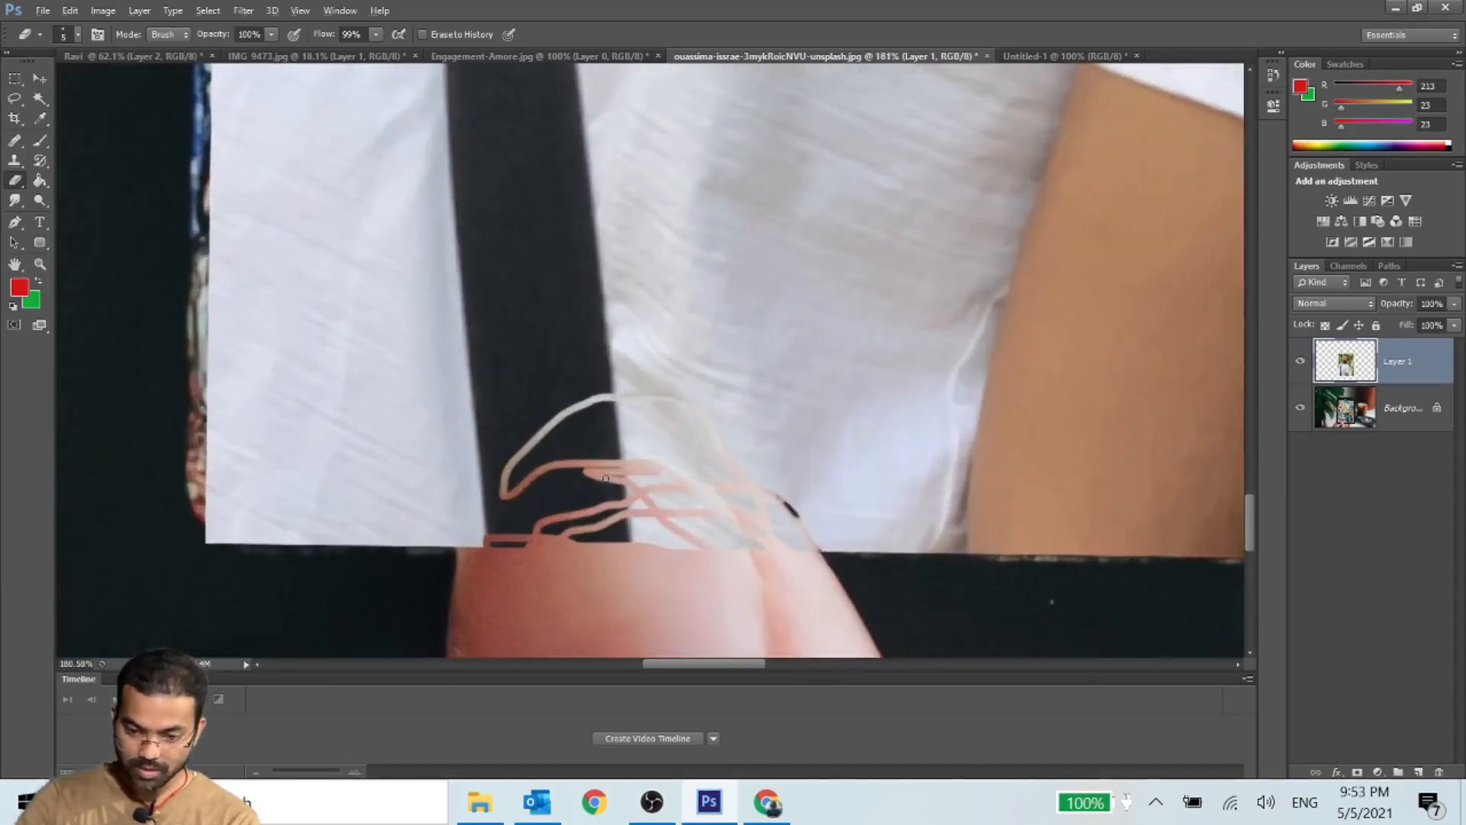
# - Enlarge the Eraser to 129 px and erase the rest of the portrait layer covering the thumb
pyautogui.rightClick(551, 462)
pyautogui.moveTo(582, 500); pyautogui.dragTo(657, 499)
pyautogui.moveTo(540, 543)
pyautogui.mouseDown()
pyautogui.moveTo(559, 520)
pyautogui.moveTo(648, 491)
pyautogui.moveTo(693, 537)
pyautogui.moveTo(638, 507)
pyautogui.moveTo(585, 517)
pyautogui.moveTo(530, 569)
pyautogui.moveTo(575, 516)
pyautogui.moveTo(694, 515)
pyautogui.mouseUp()
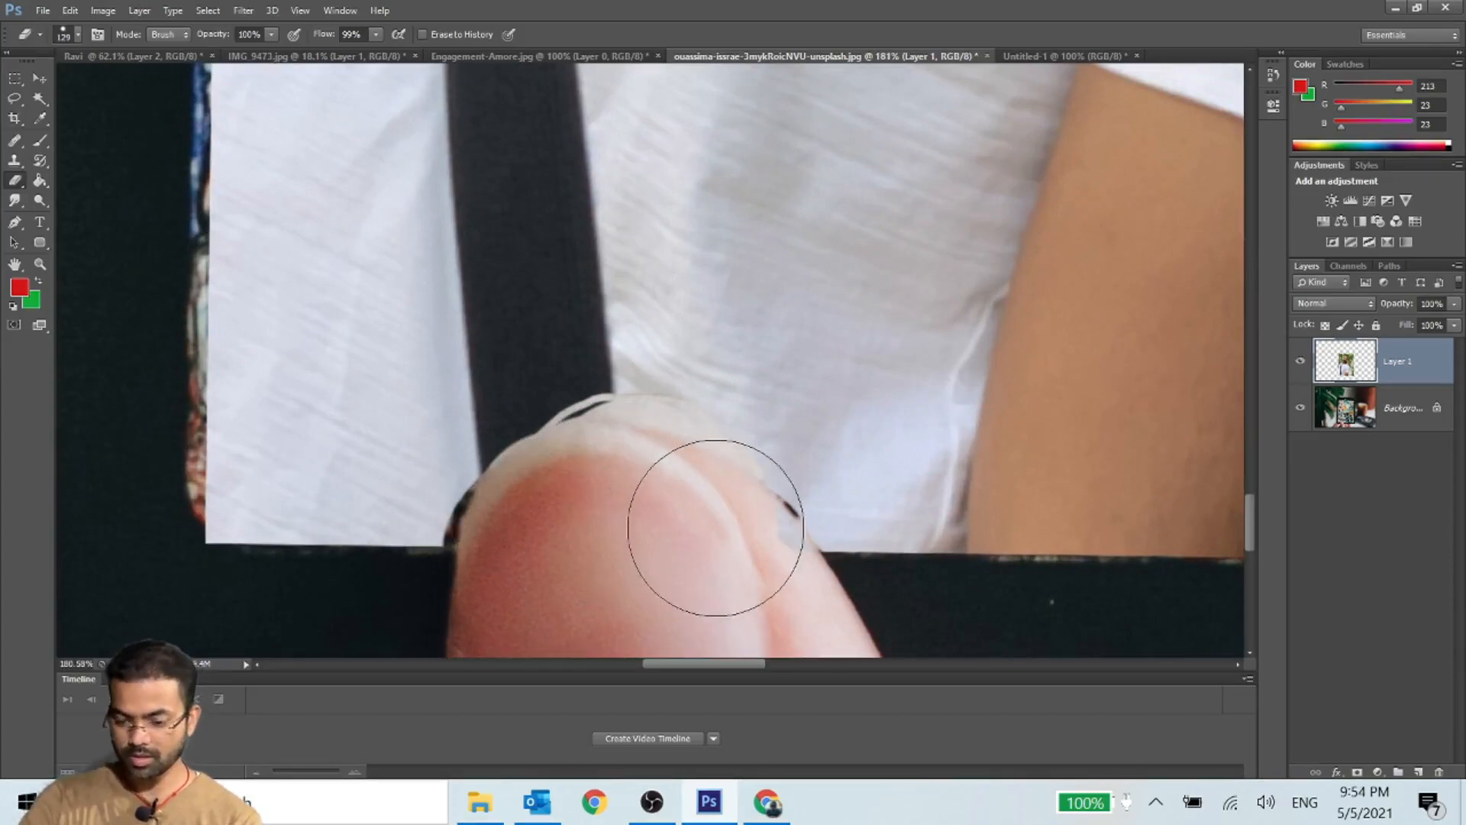
pyautogui.click(31, 75)
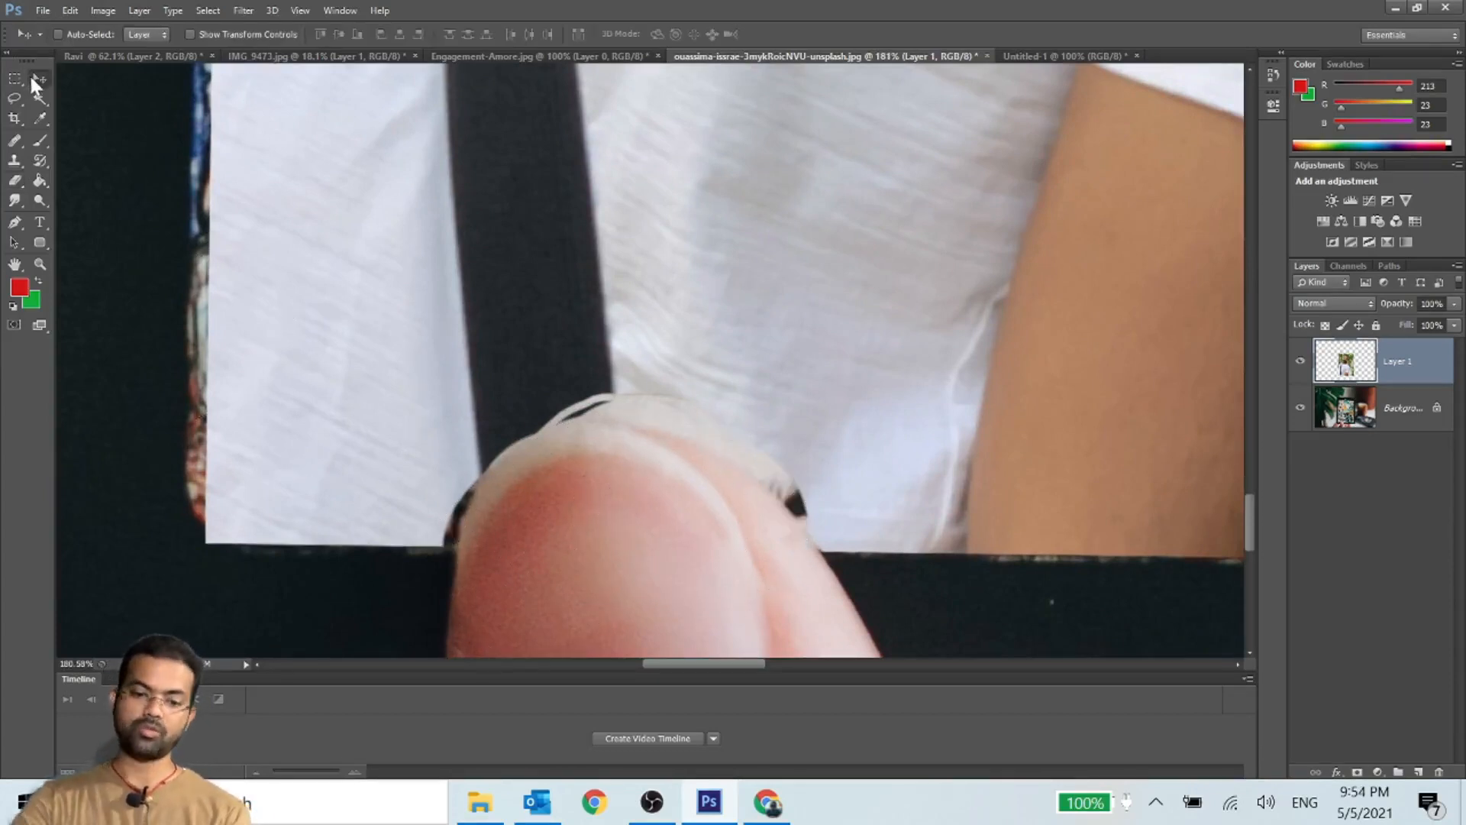
pyautogui.hotkey('ctrl', '1')
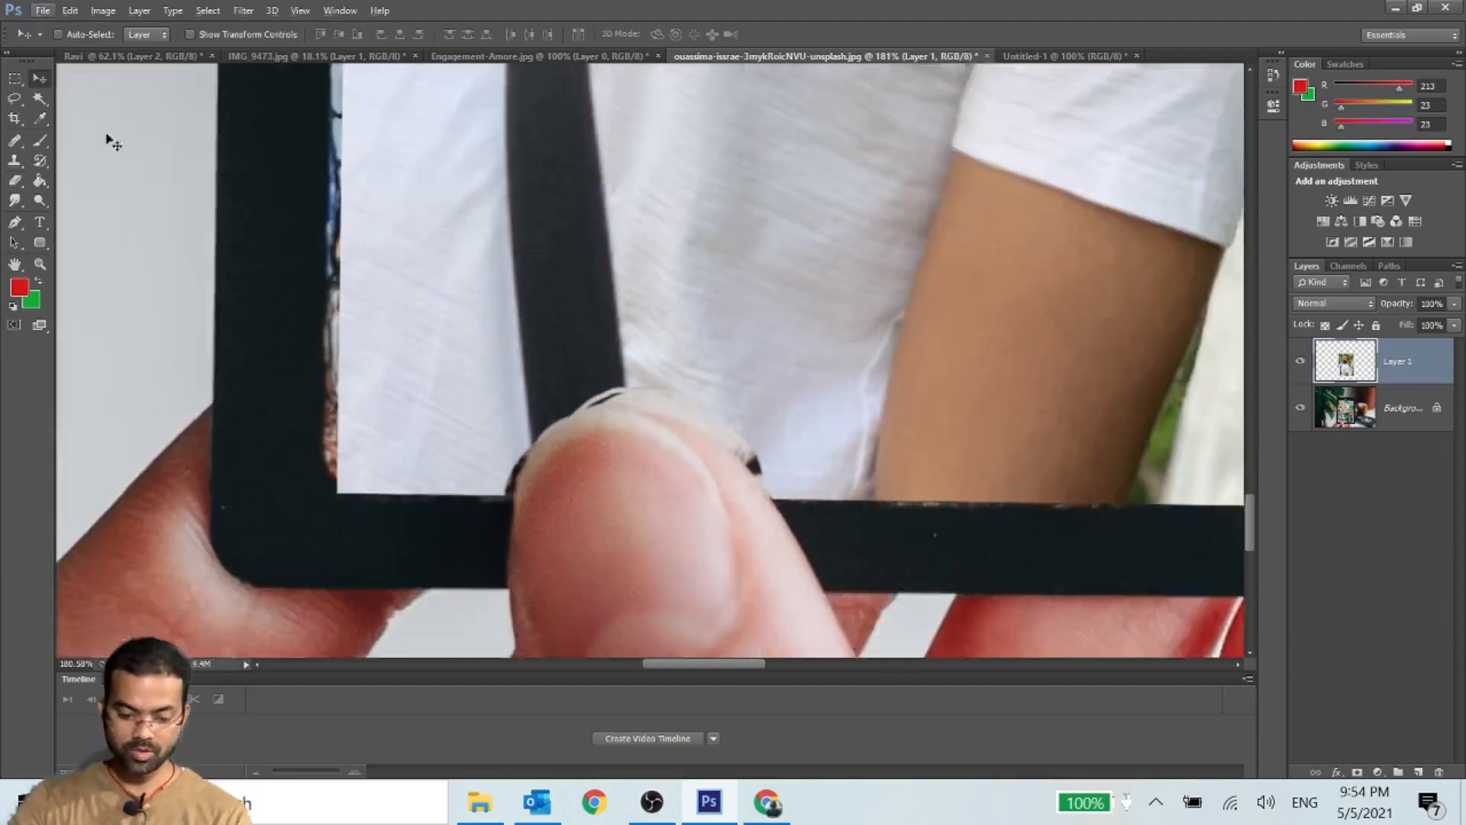
pyautogui.scroll(-6, 653, 319)
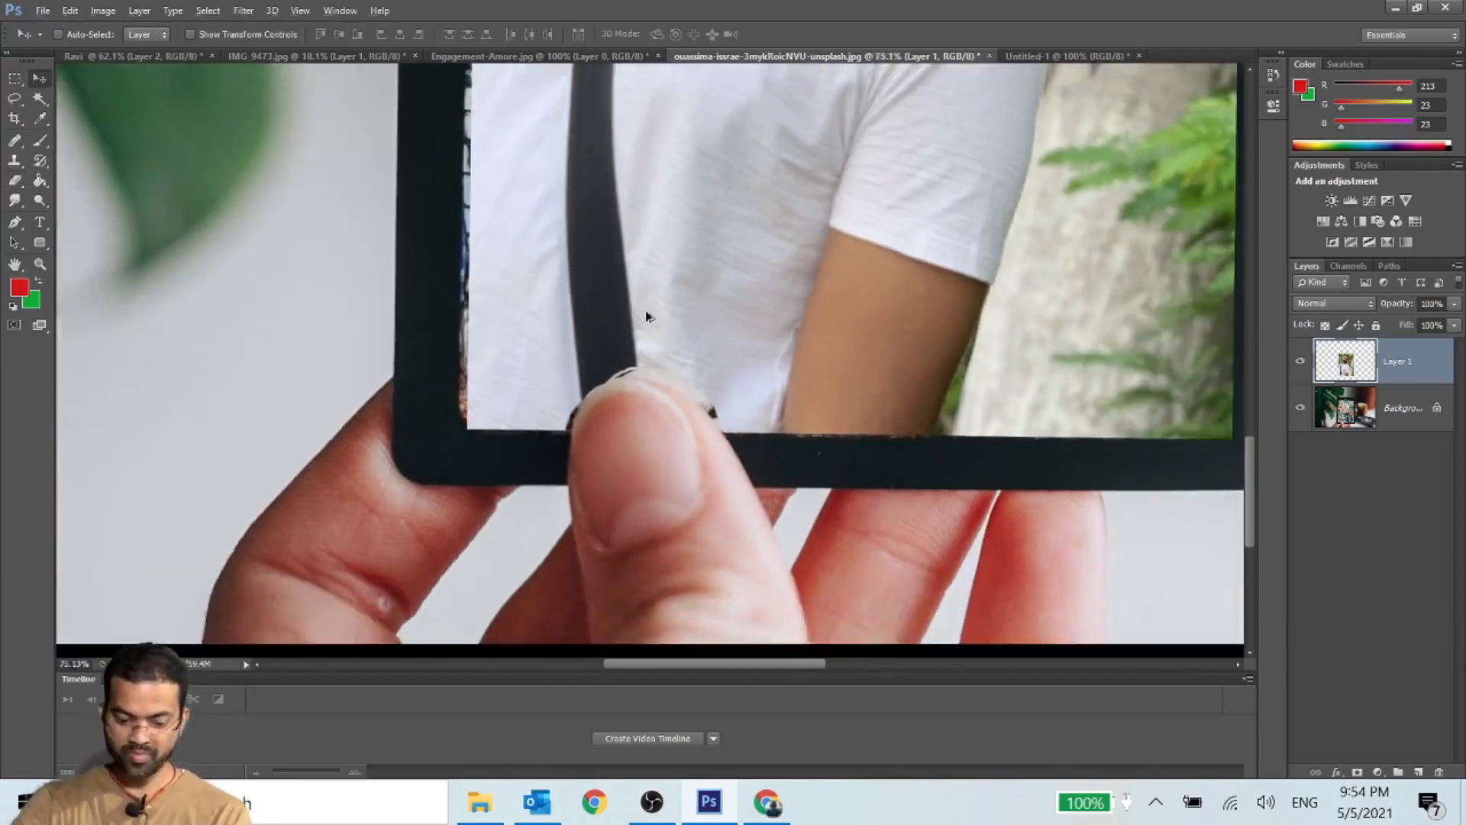
pyautogui.press('alt')
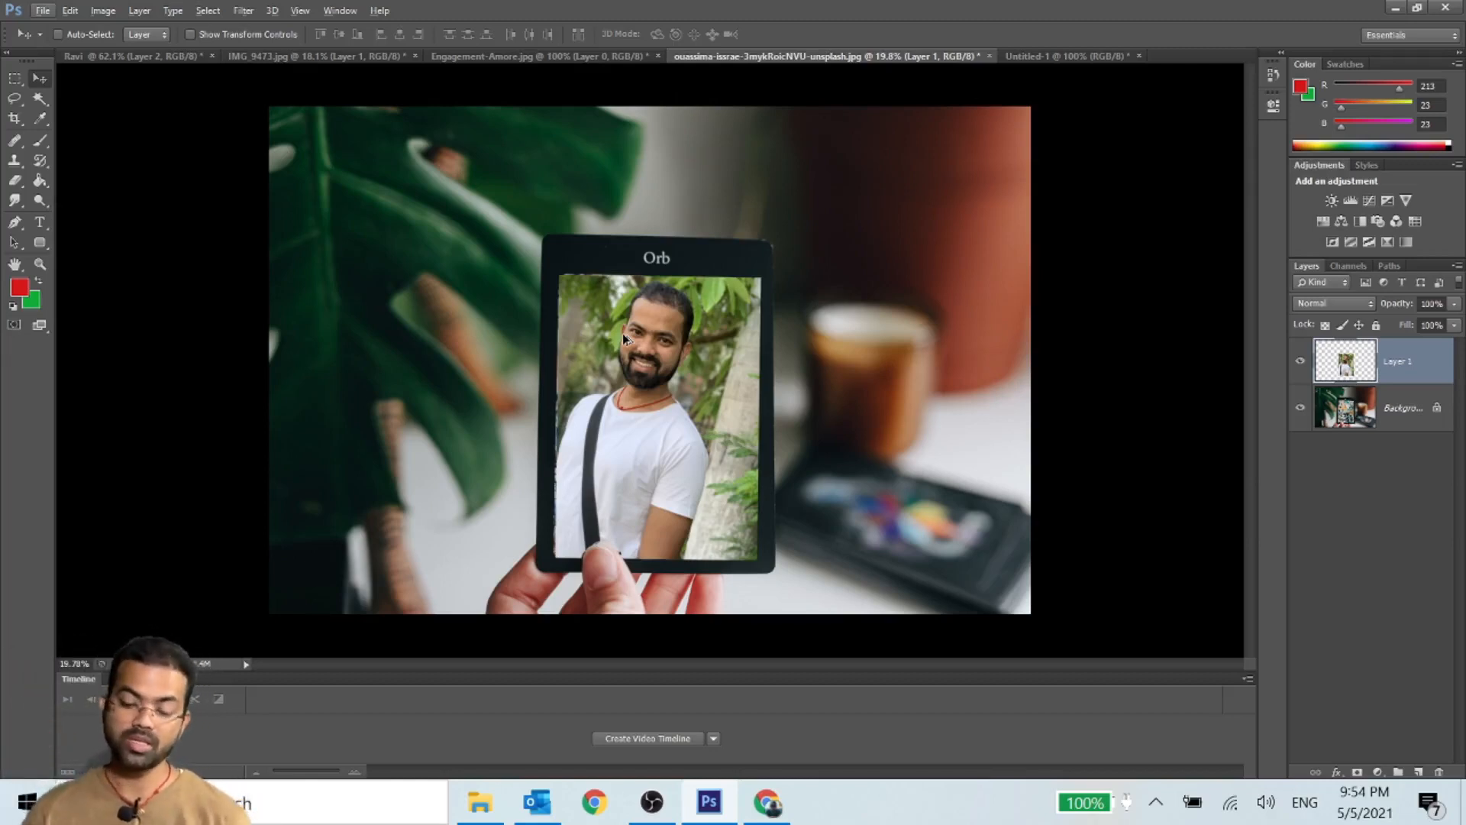
pyautogui.click(1049, 58)
pyautogui.click(791, 56)
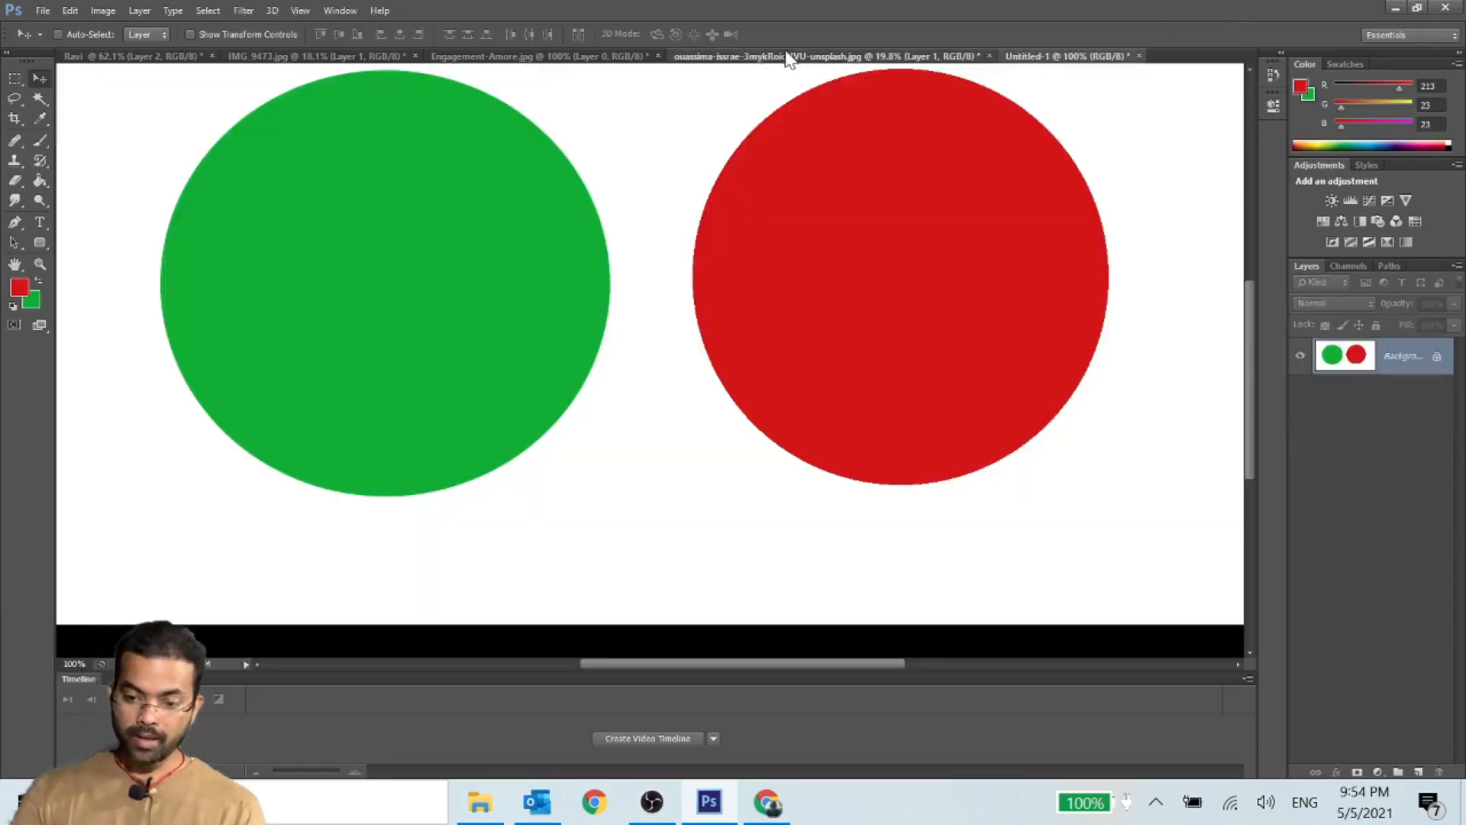
# - In IMG_9473.jpg, draw a rectangular marquee slightly inside the photo's edges and invert it to select the outer border
pyautogui.click(544, 53)
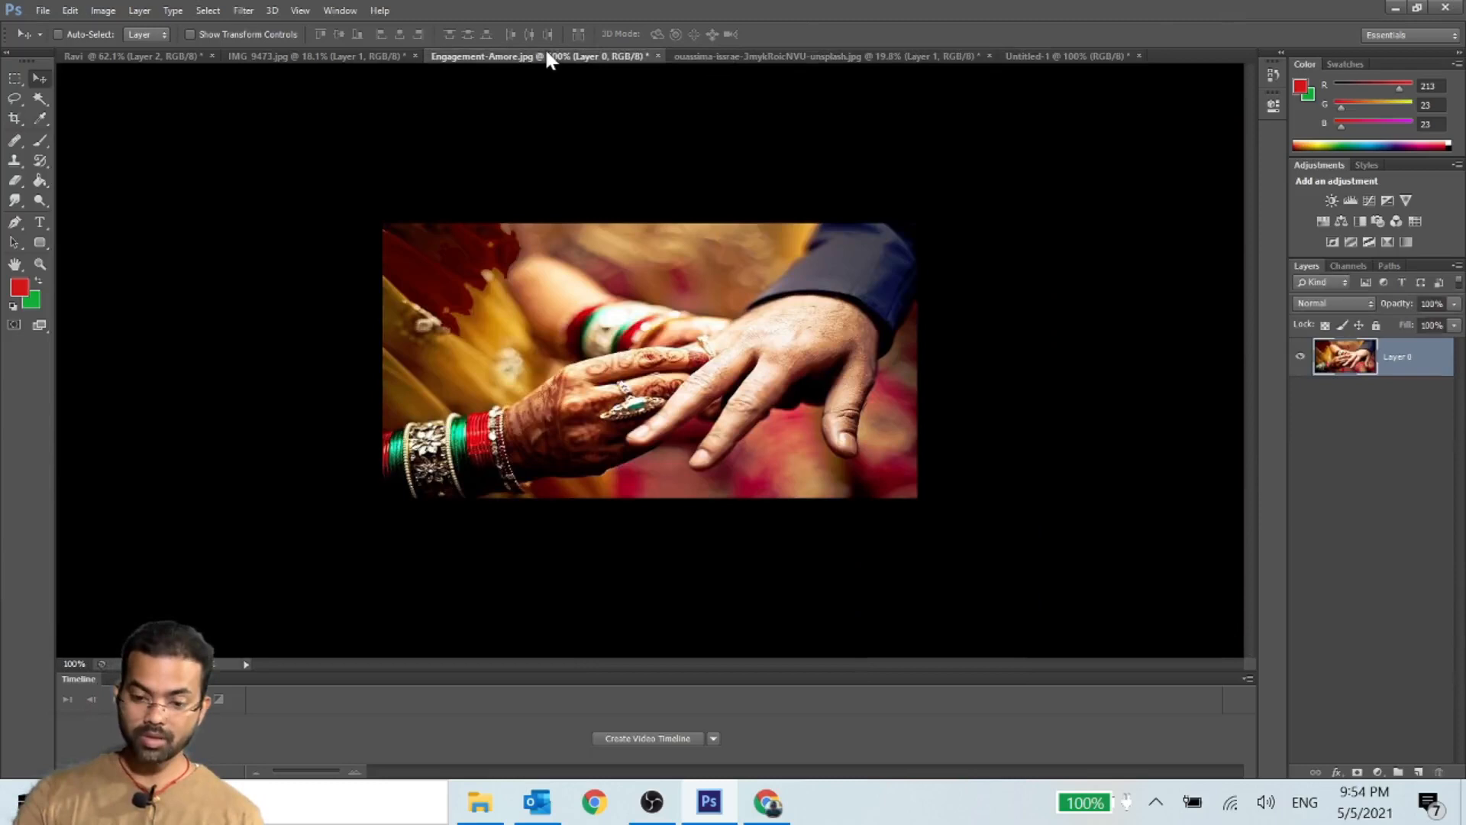
pyautogui.click(301, 60)
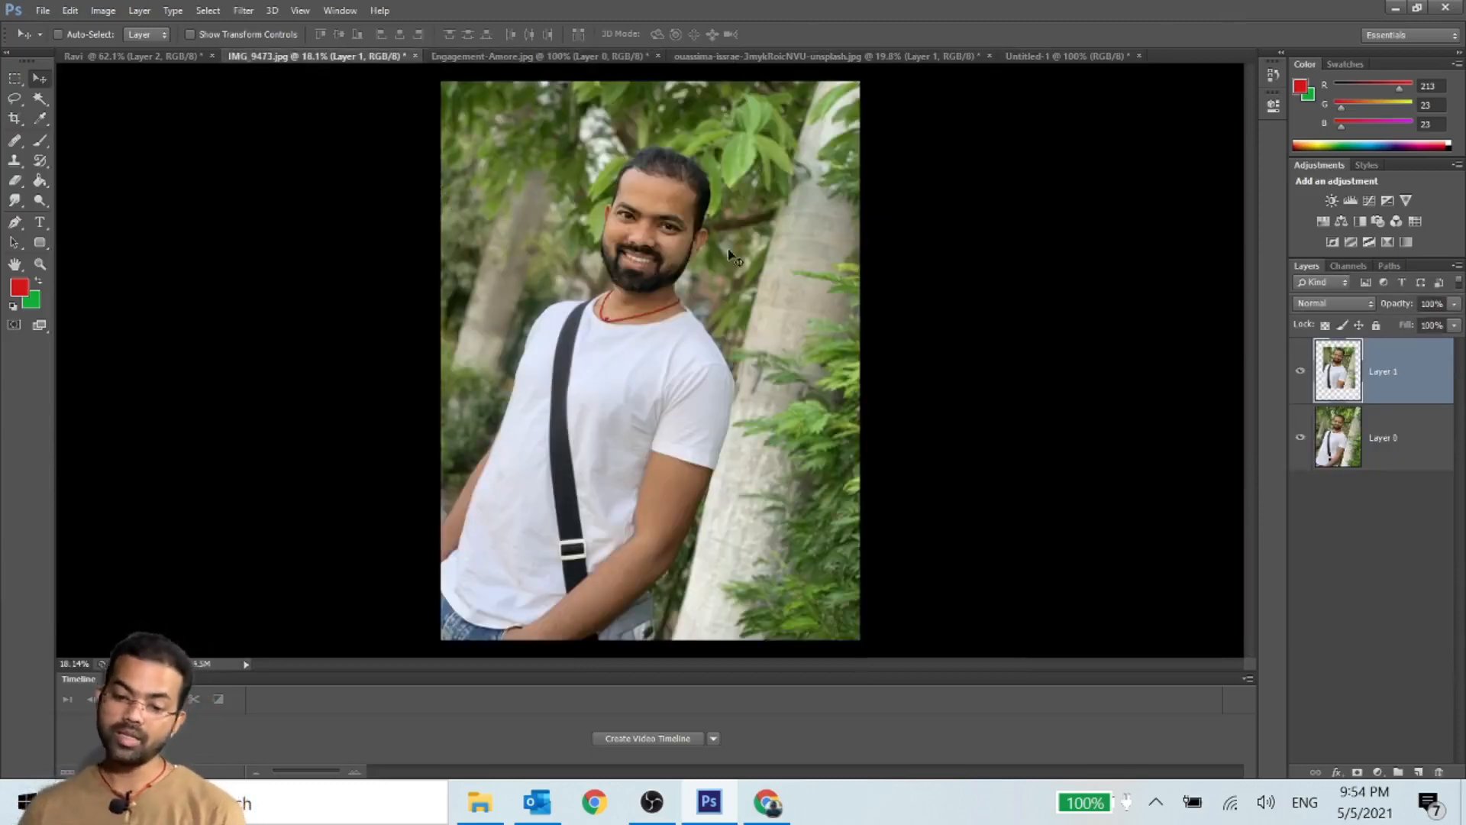
pyautogui.click(16, 77)
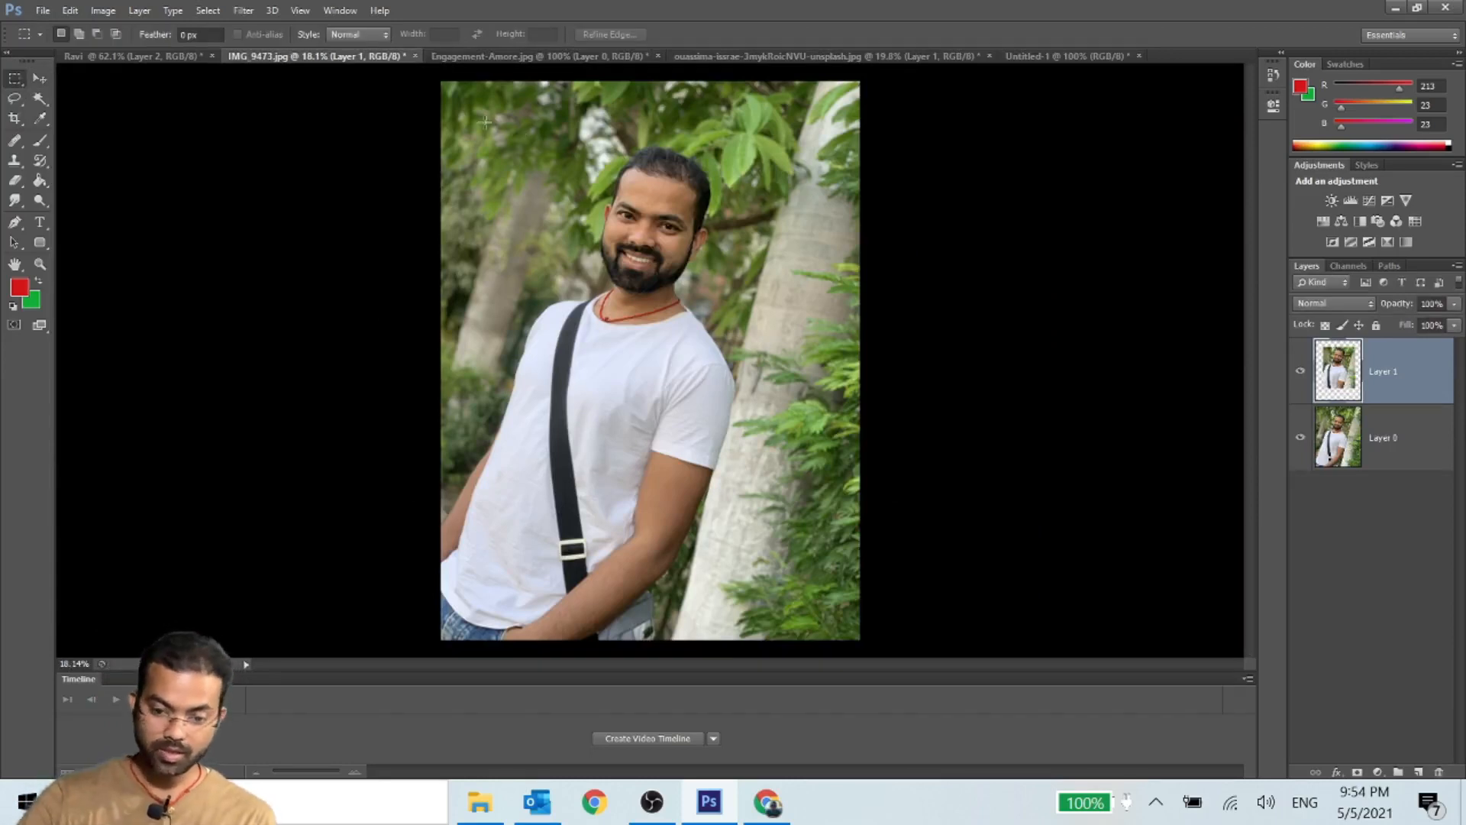
pyautogui.moveTo(476, 116); pyautogui.dragTo(828, 617)
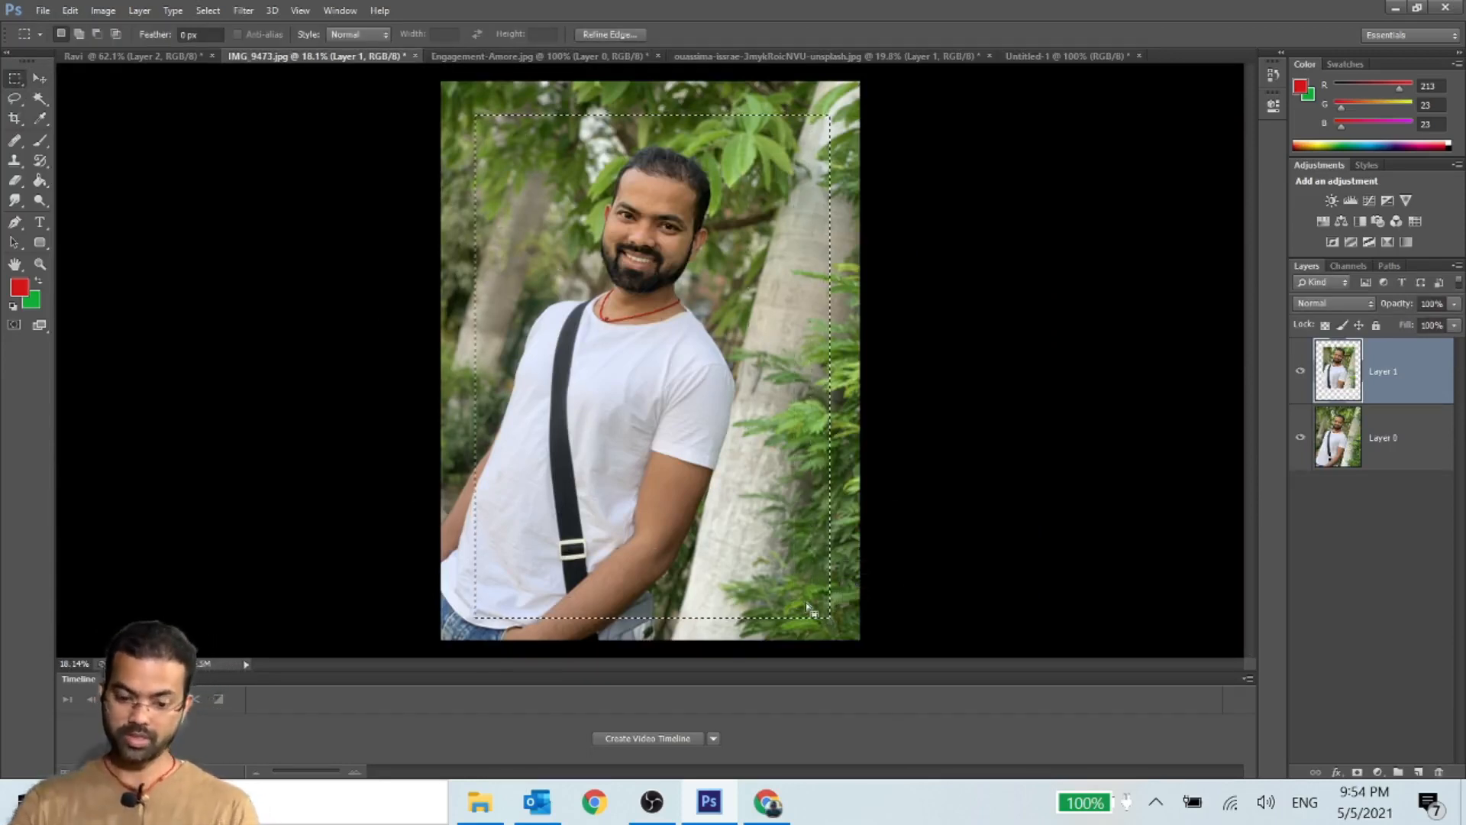
pyautogui.rightClick(541, 189)
pyautogui.click(628, 227)
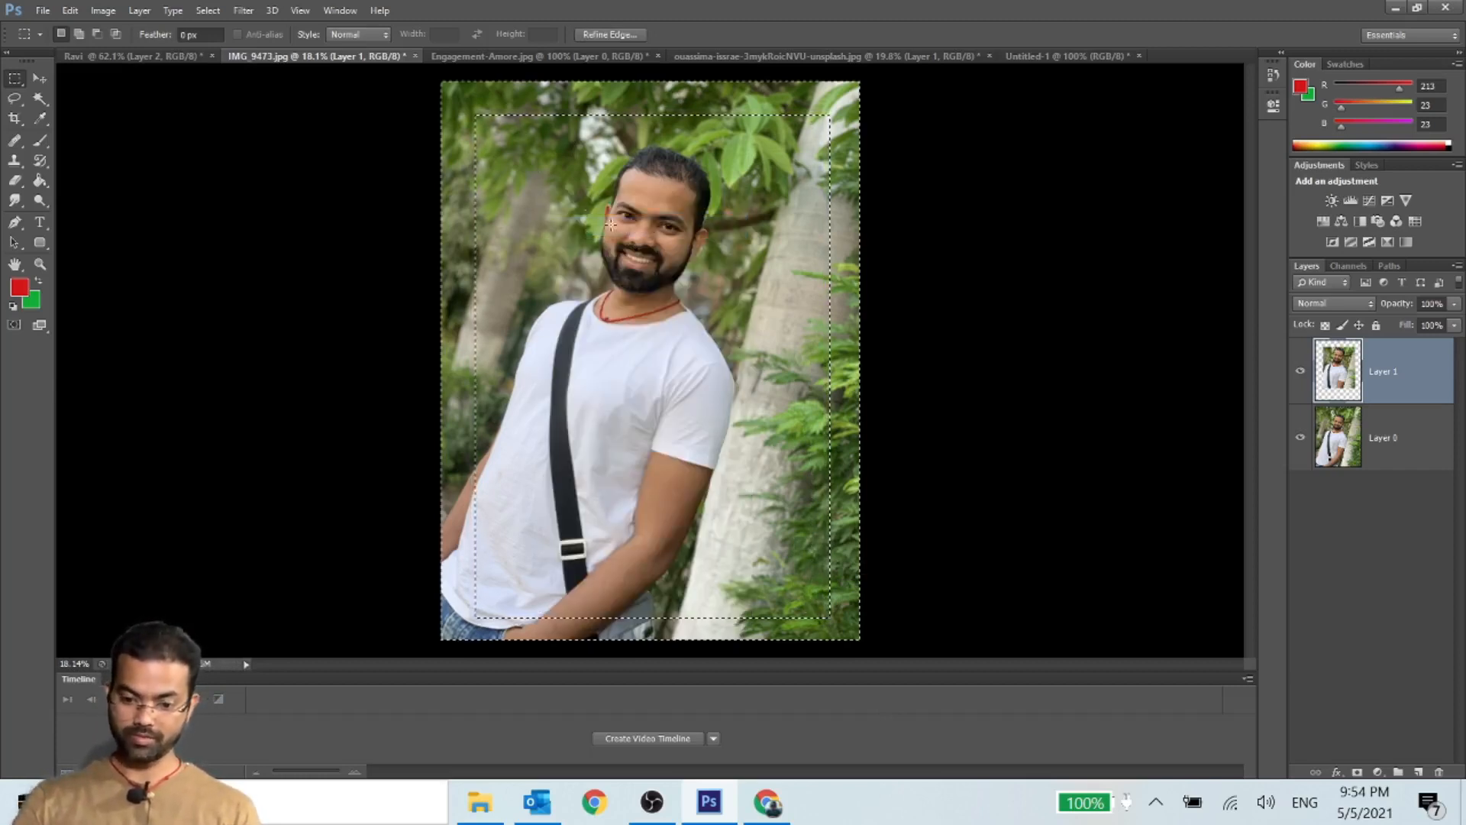
# - Feather the border selection with a radius of 30 pixels
pyautogui.rightClick(558, 165)
pyautogui.click(649, 228)
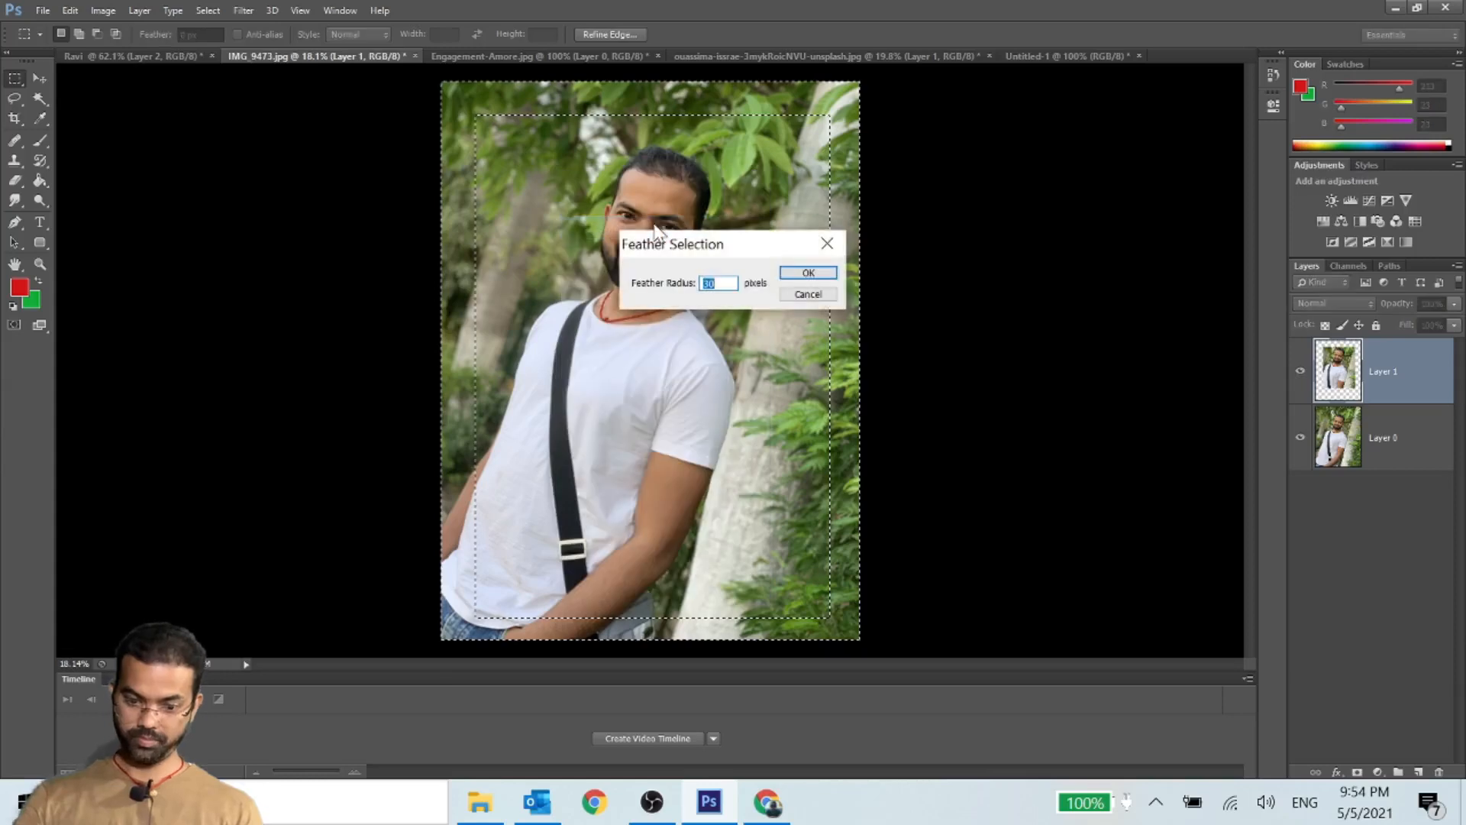
pyautogui.click(808, 275)
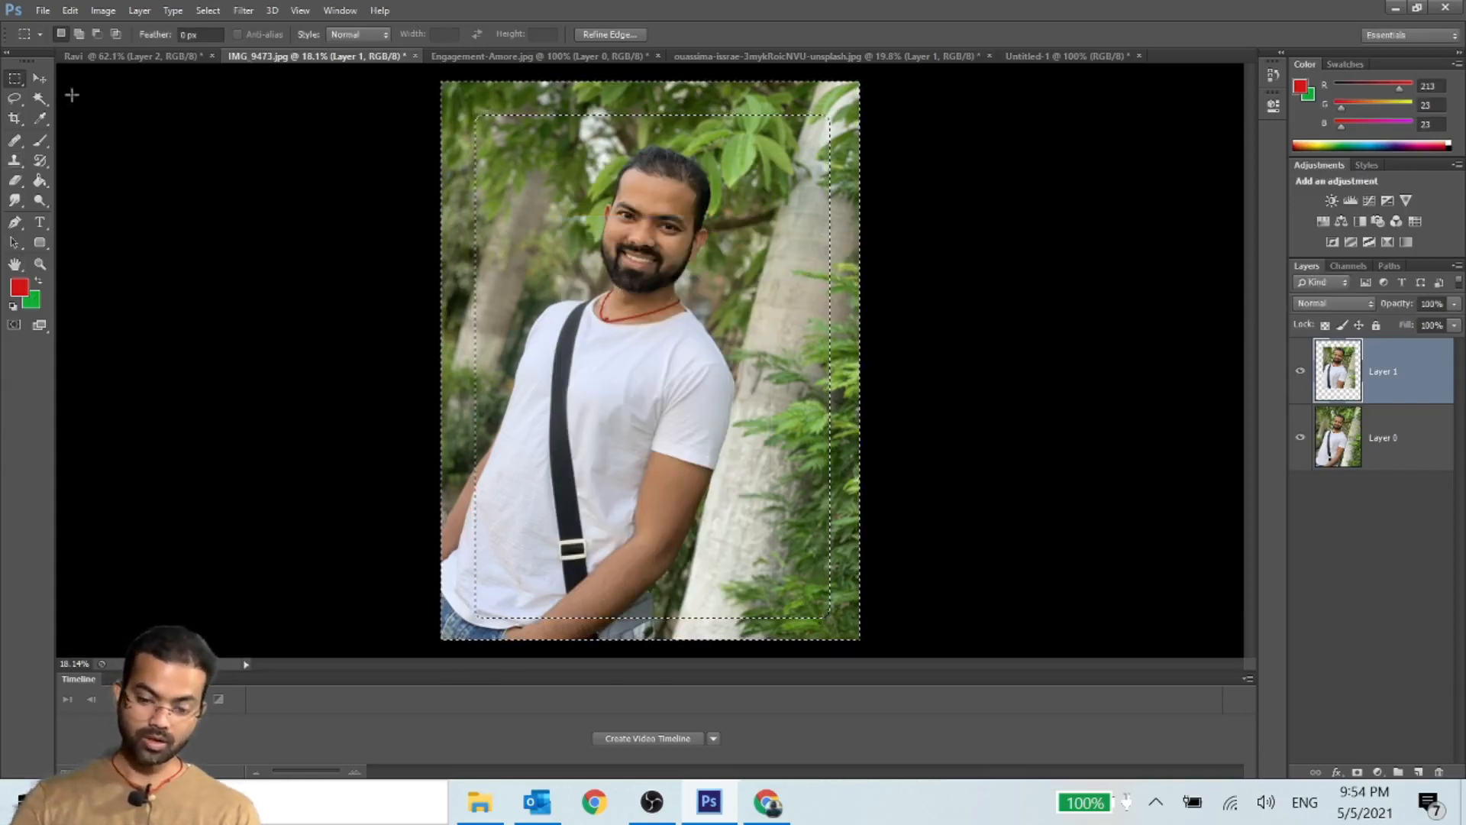
# - Sample light green from the leaf above the man's head and fill the border selection with the Paint Bucket, checking it briefly deselected
pyautogui.click(38, 120)
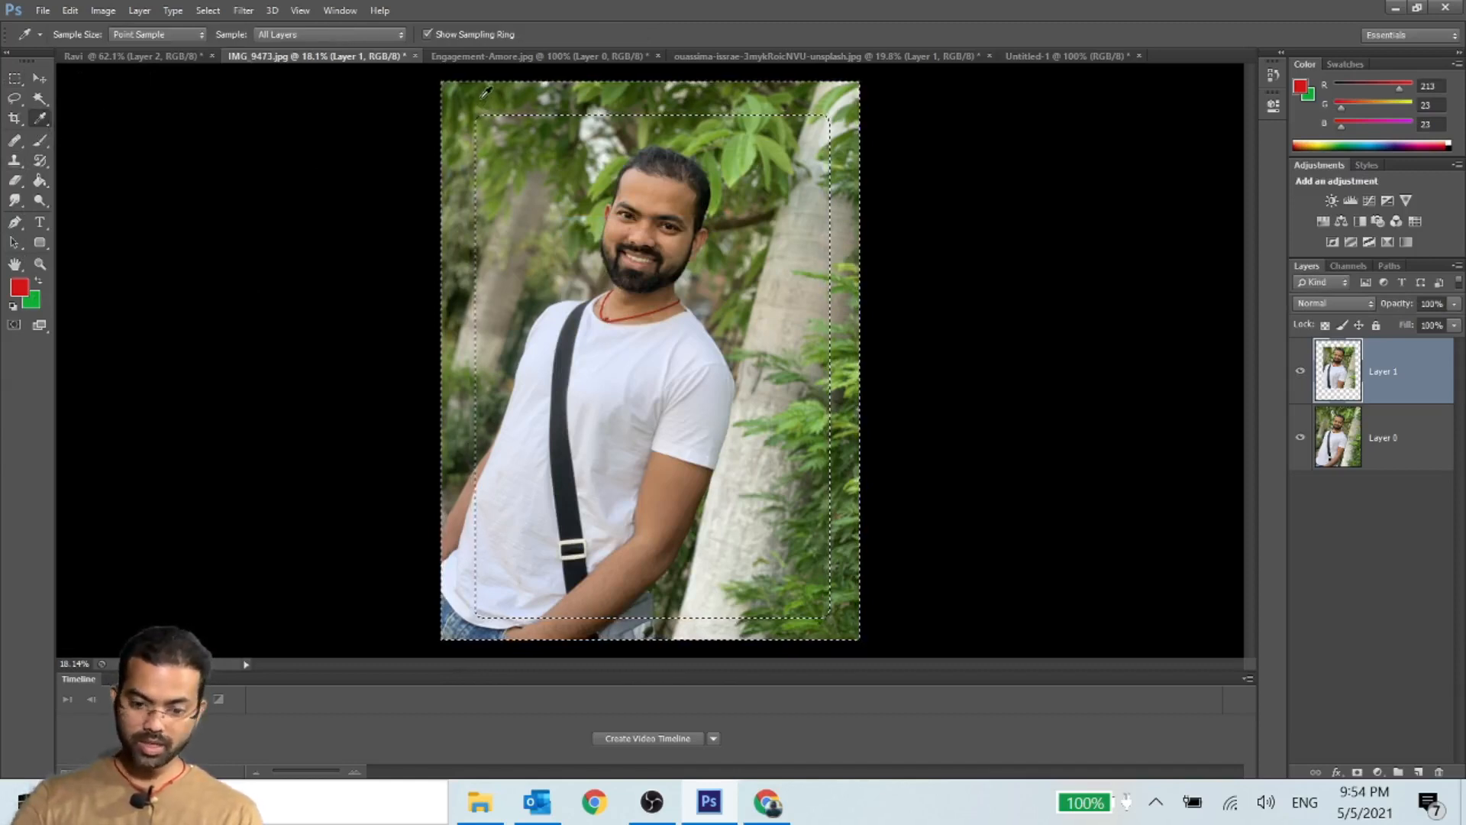
pyautogui.click(747, 130)
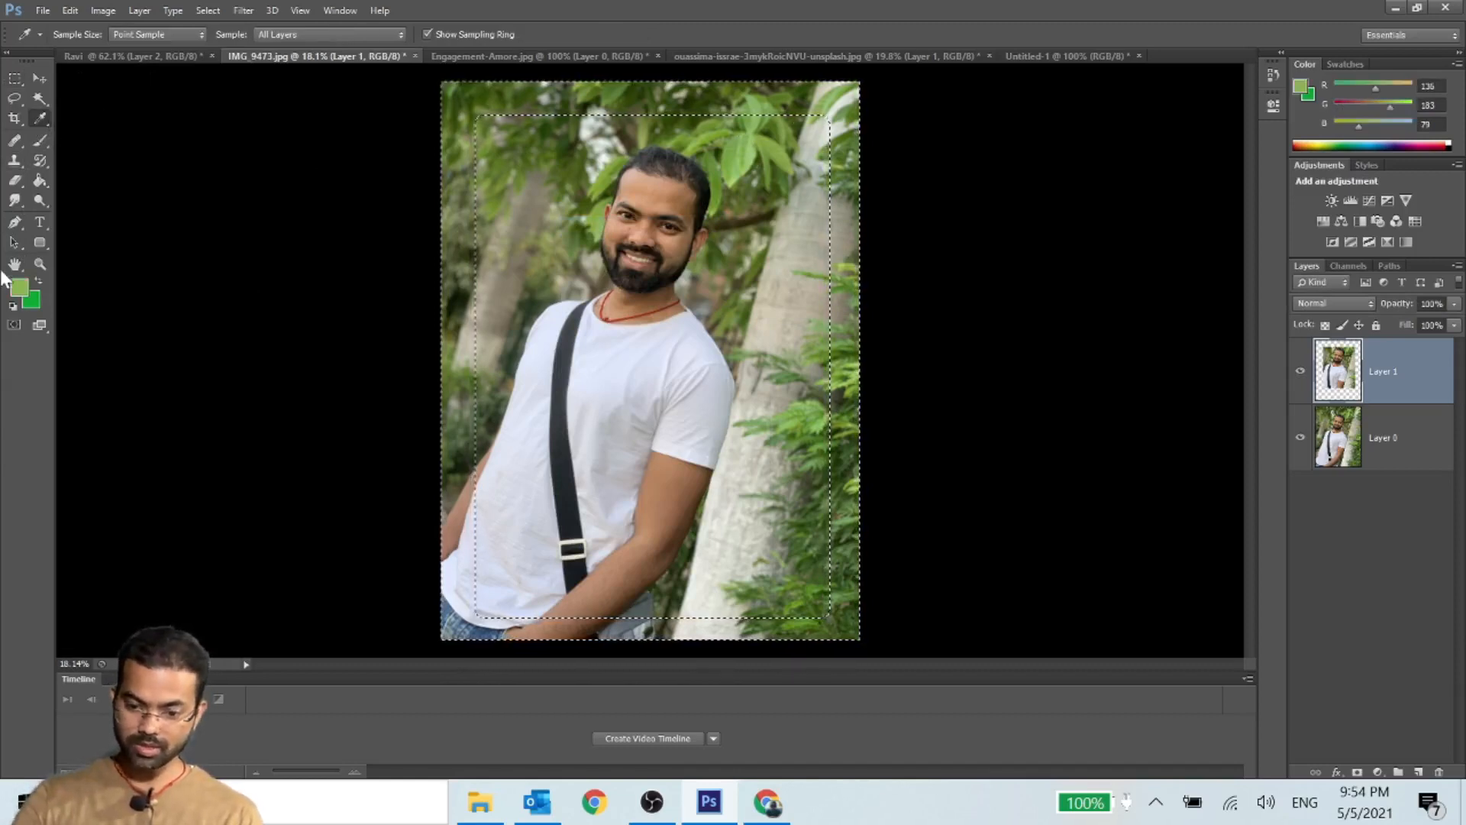
pyautogui.click(40, 179)
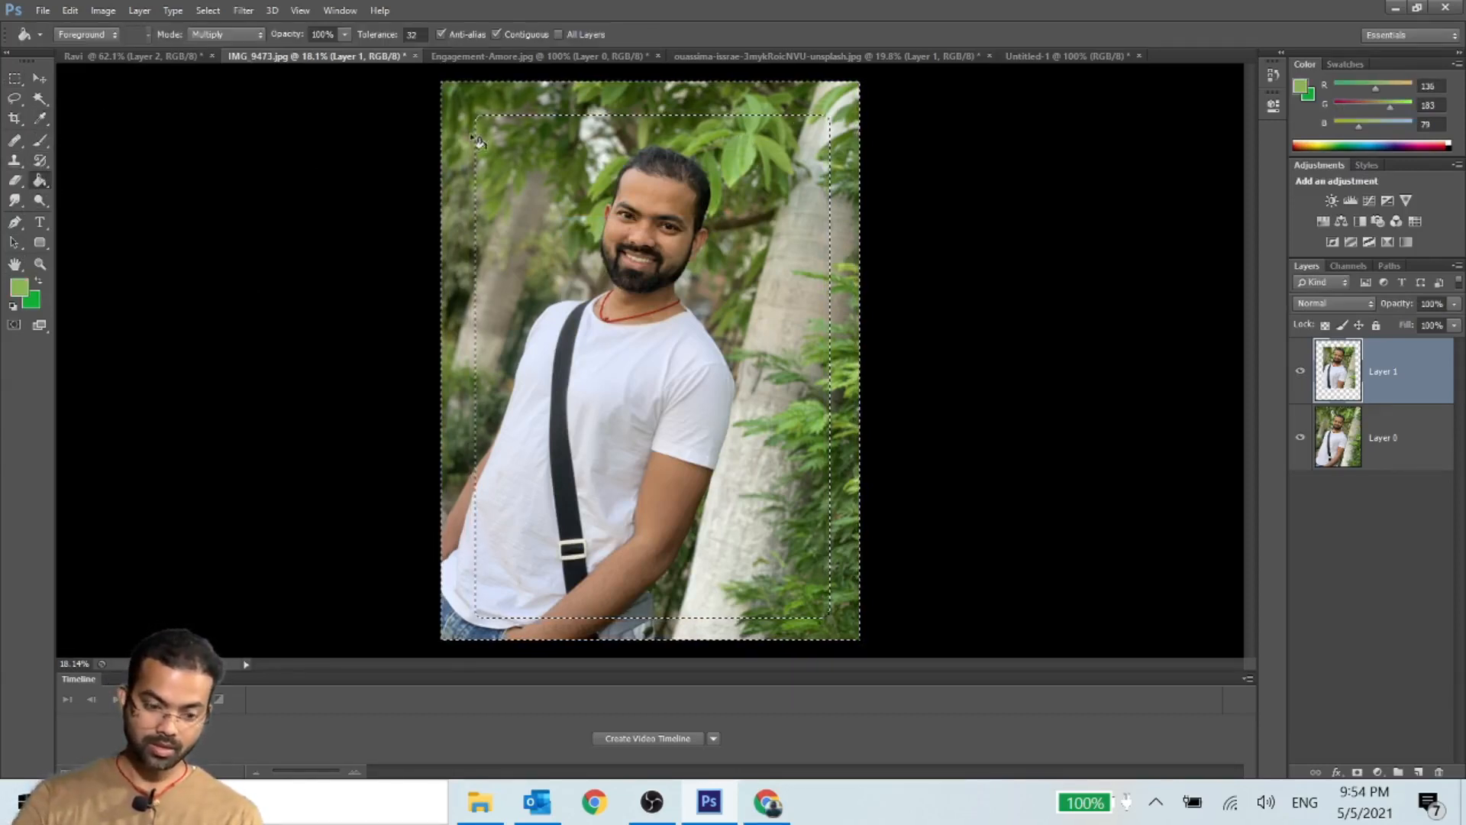
pyautogui.click(465, 118)
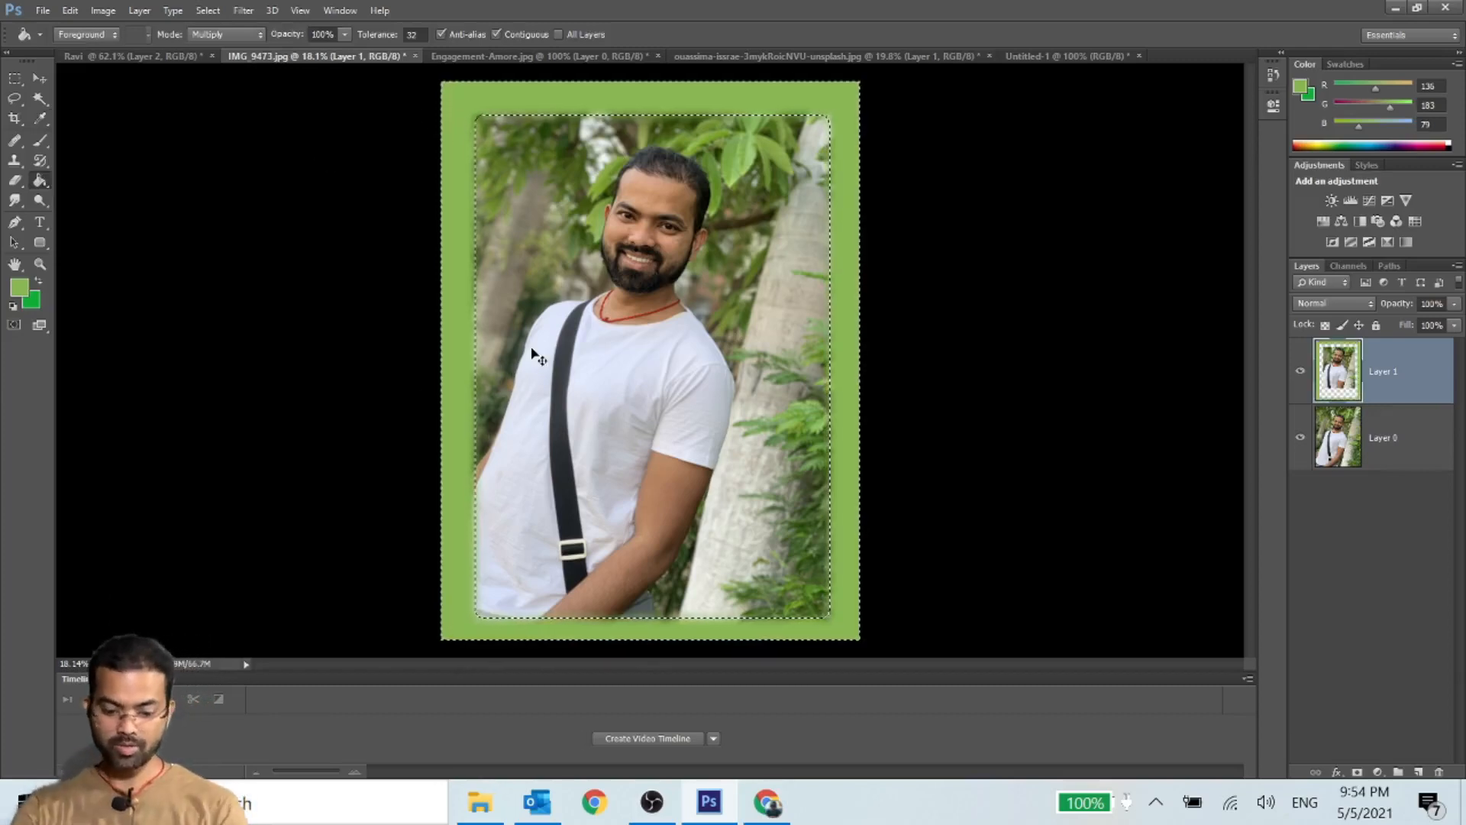
pyautogui.hotkey('ctrl', 'd')
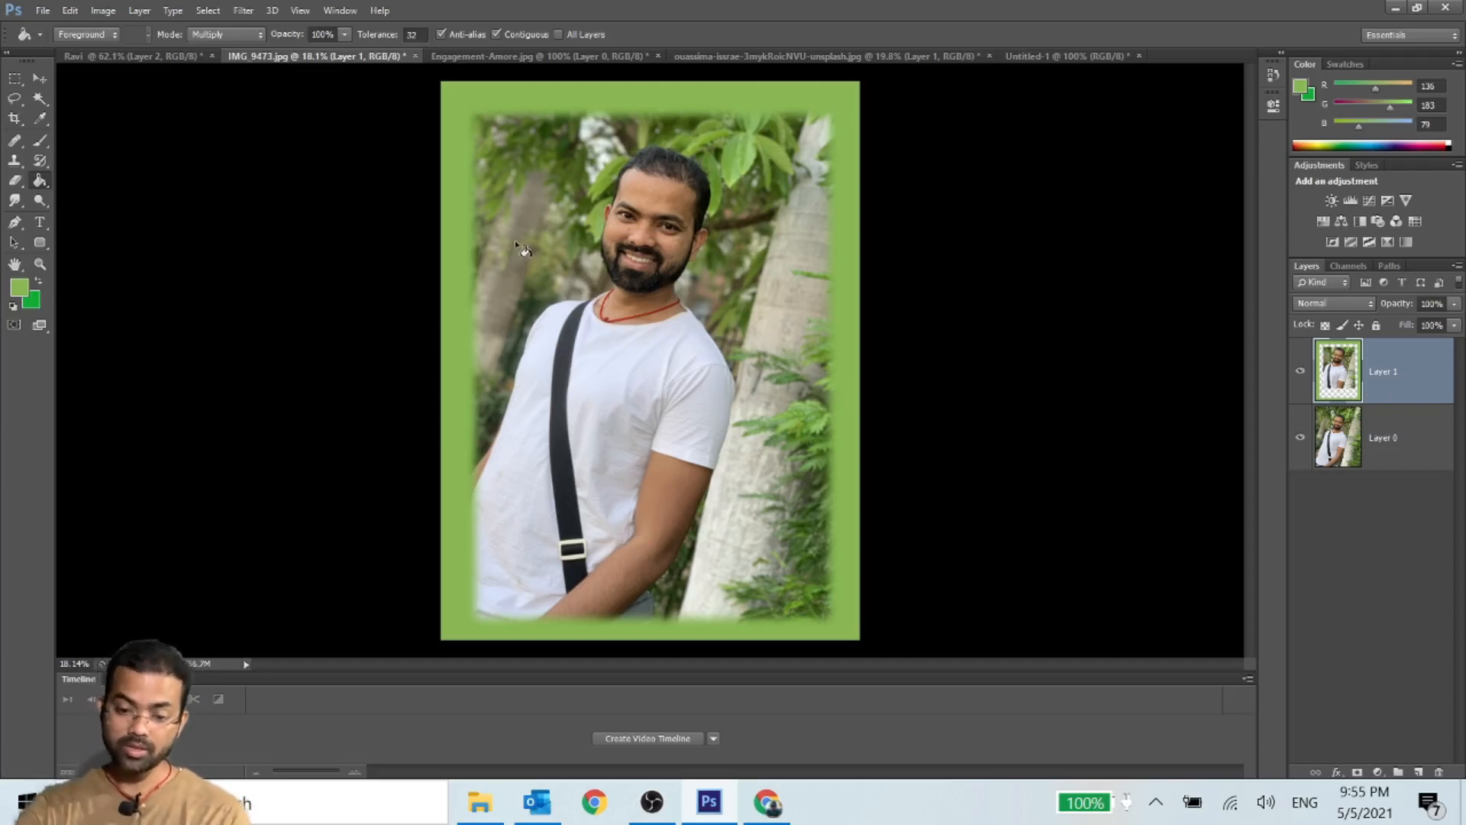
pyautogui.hotkey('ctrl', 'z')
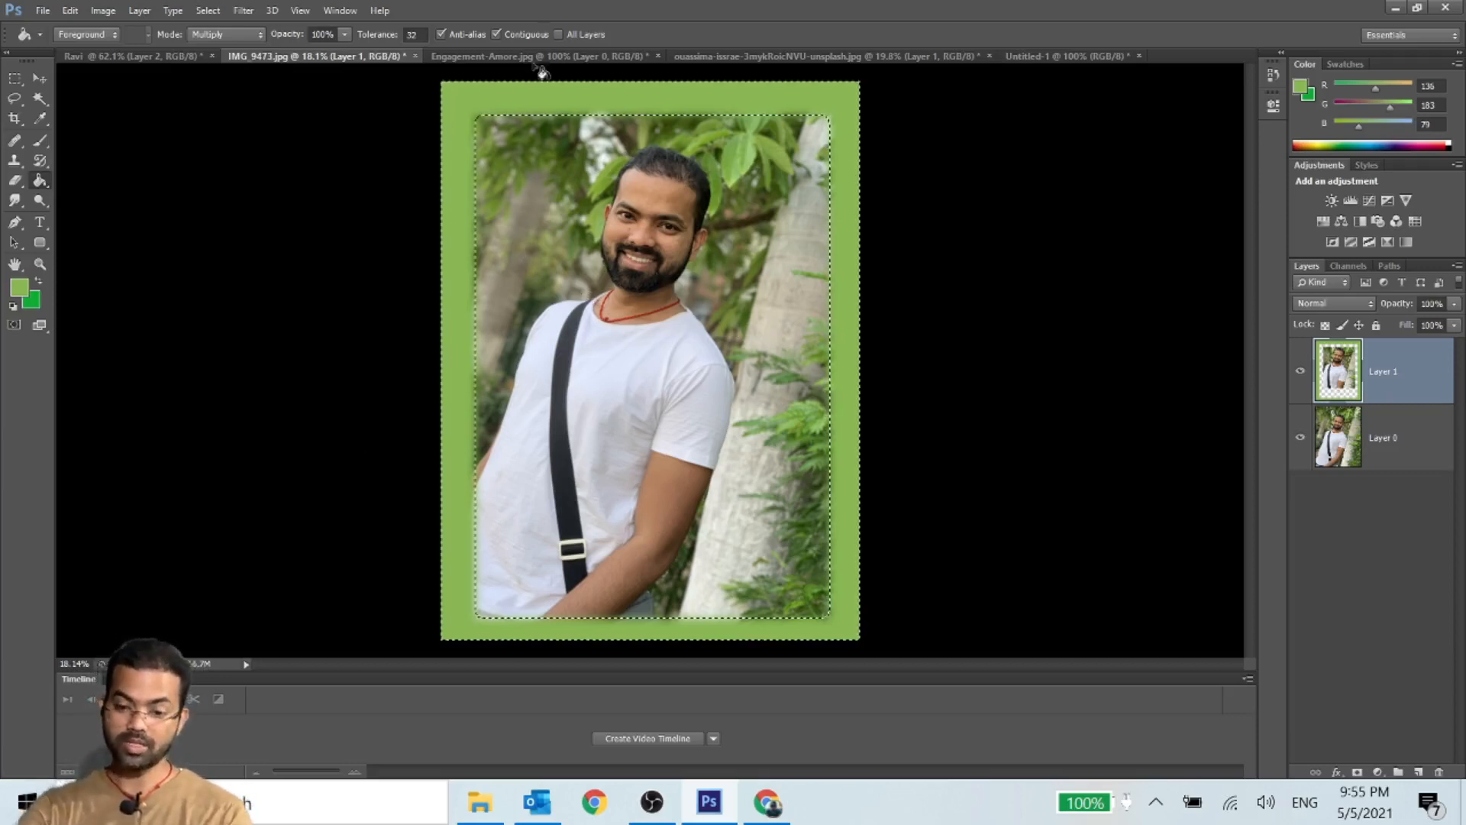
# - Feather the border selection again with a radius of 80 pixels
pyautogui.rightClick(531, 172)
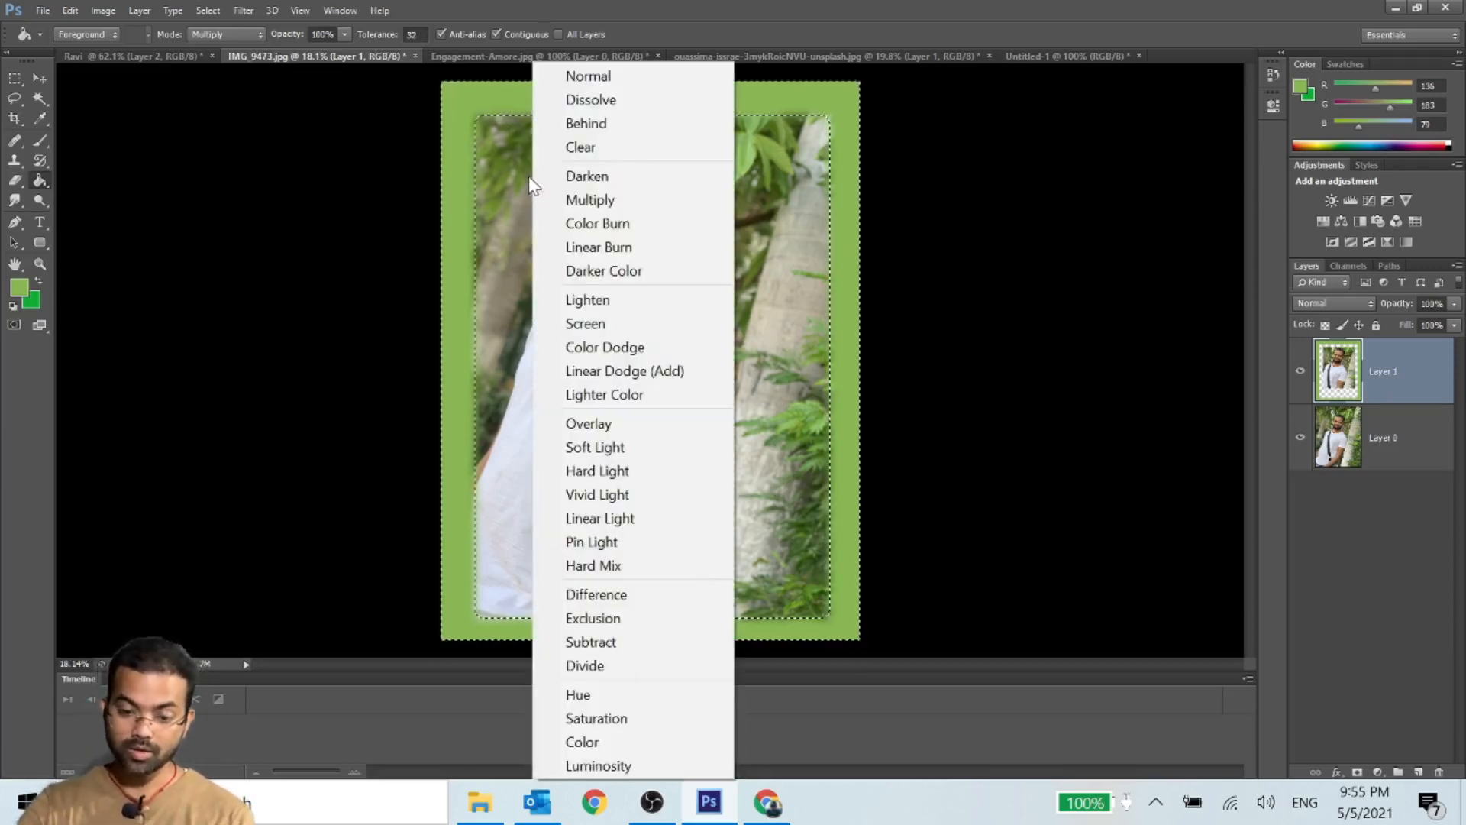
pyautogui.click(17, 77)
pyautogui.click(15, 78)
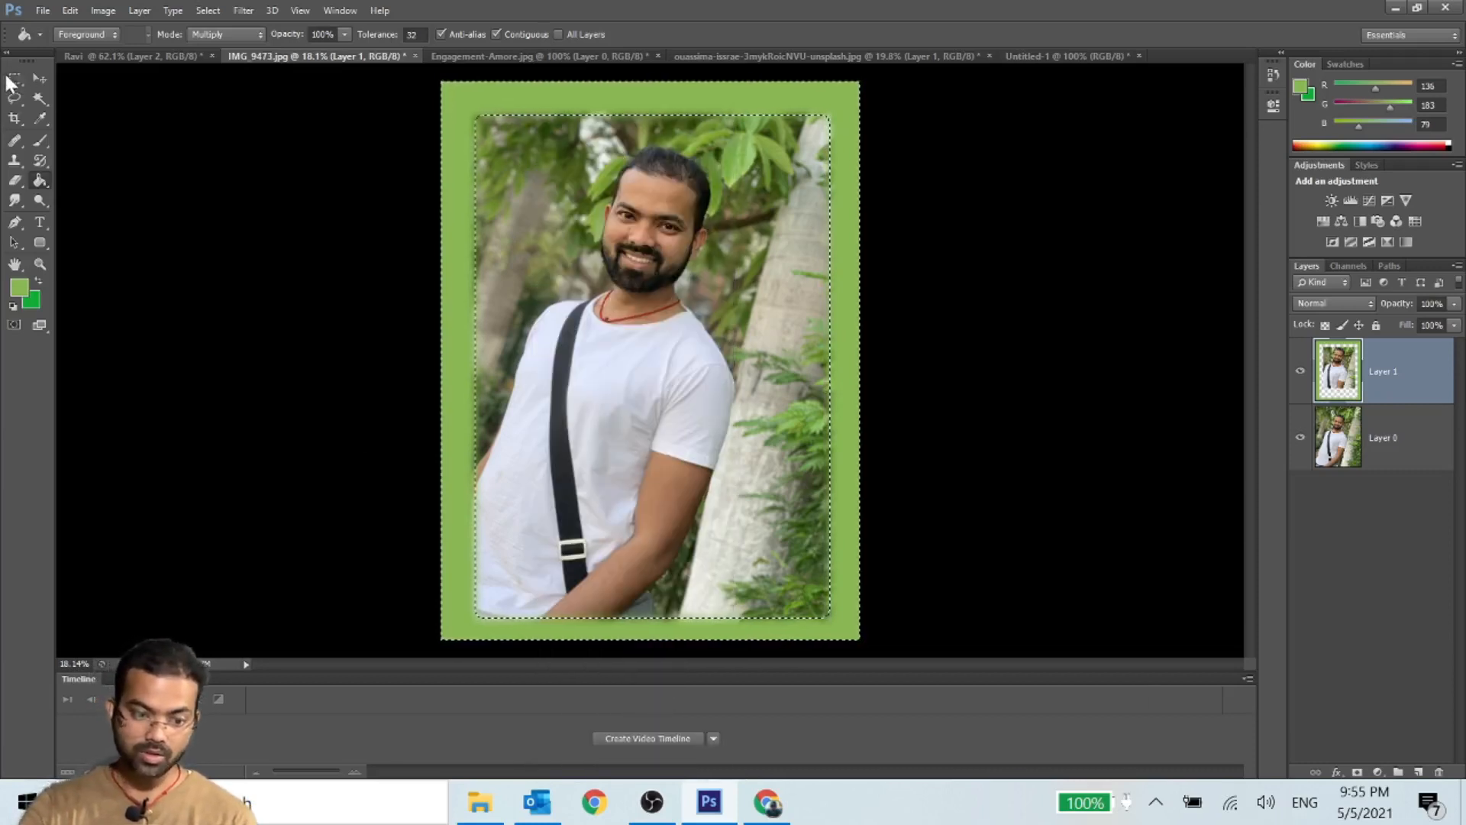
pyautogui.rightClick(601, 209)
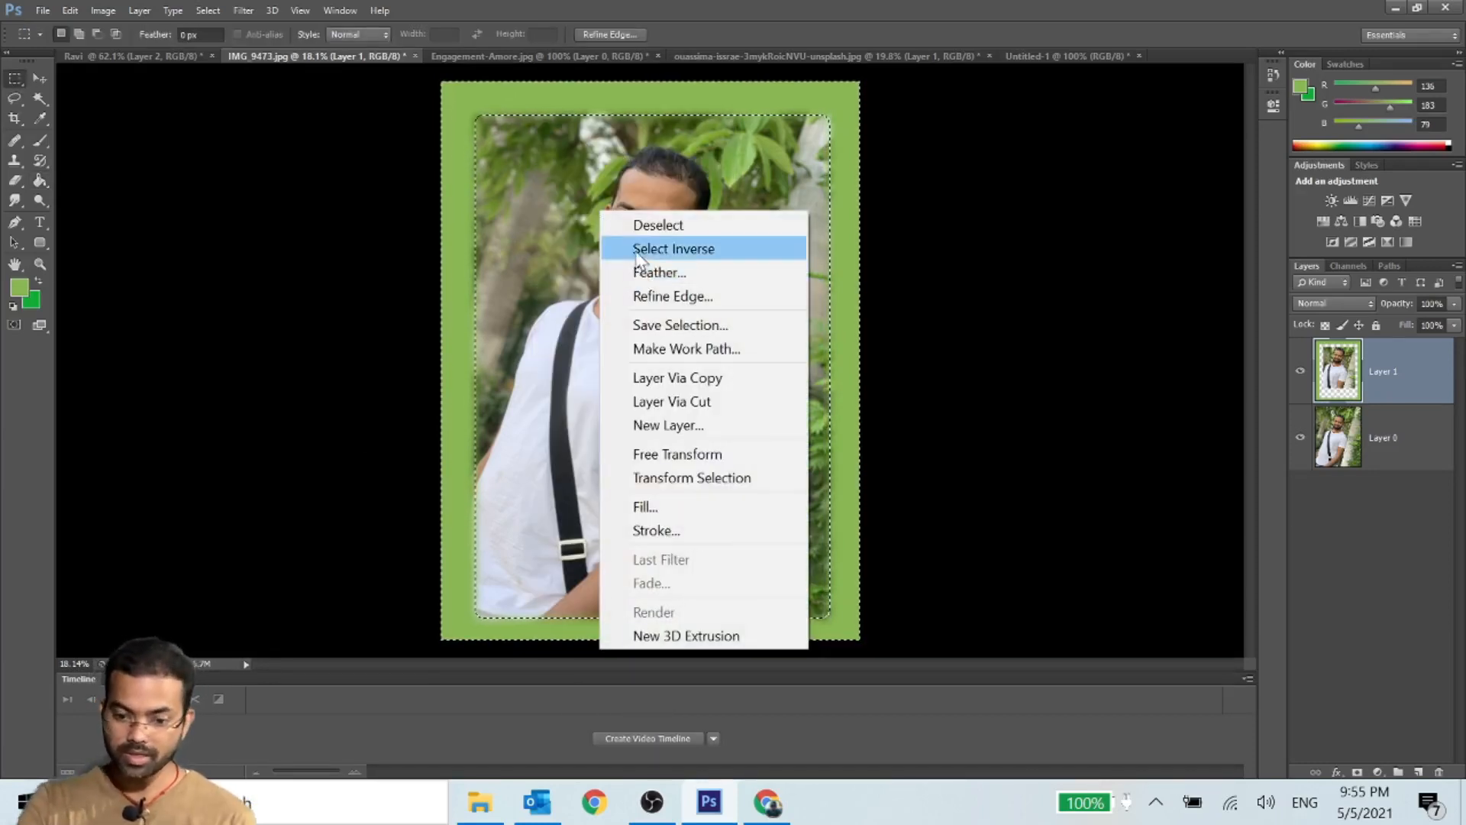
pyautogui.click(653, 269)
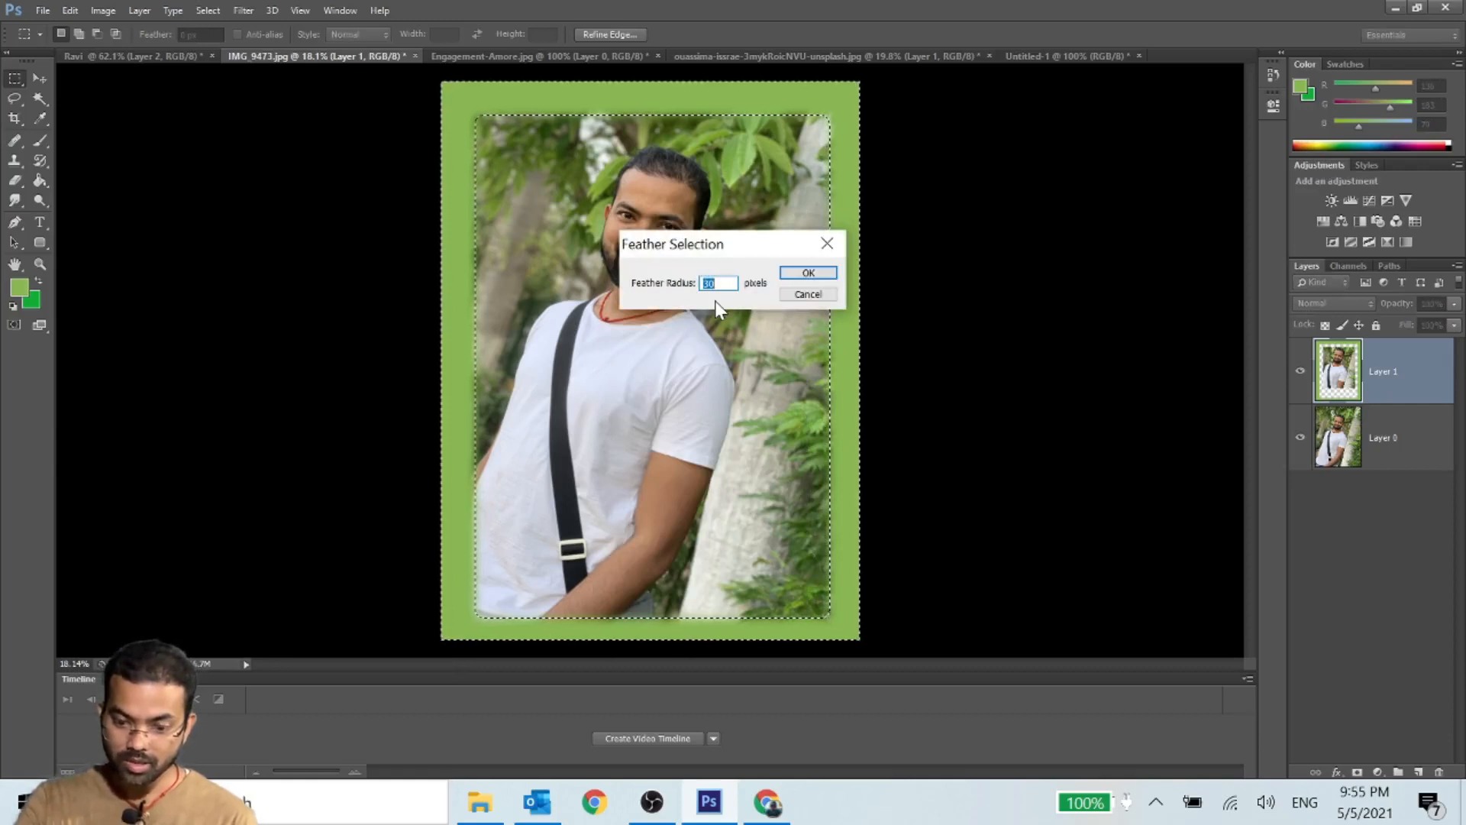
pyautogui.write('80')
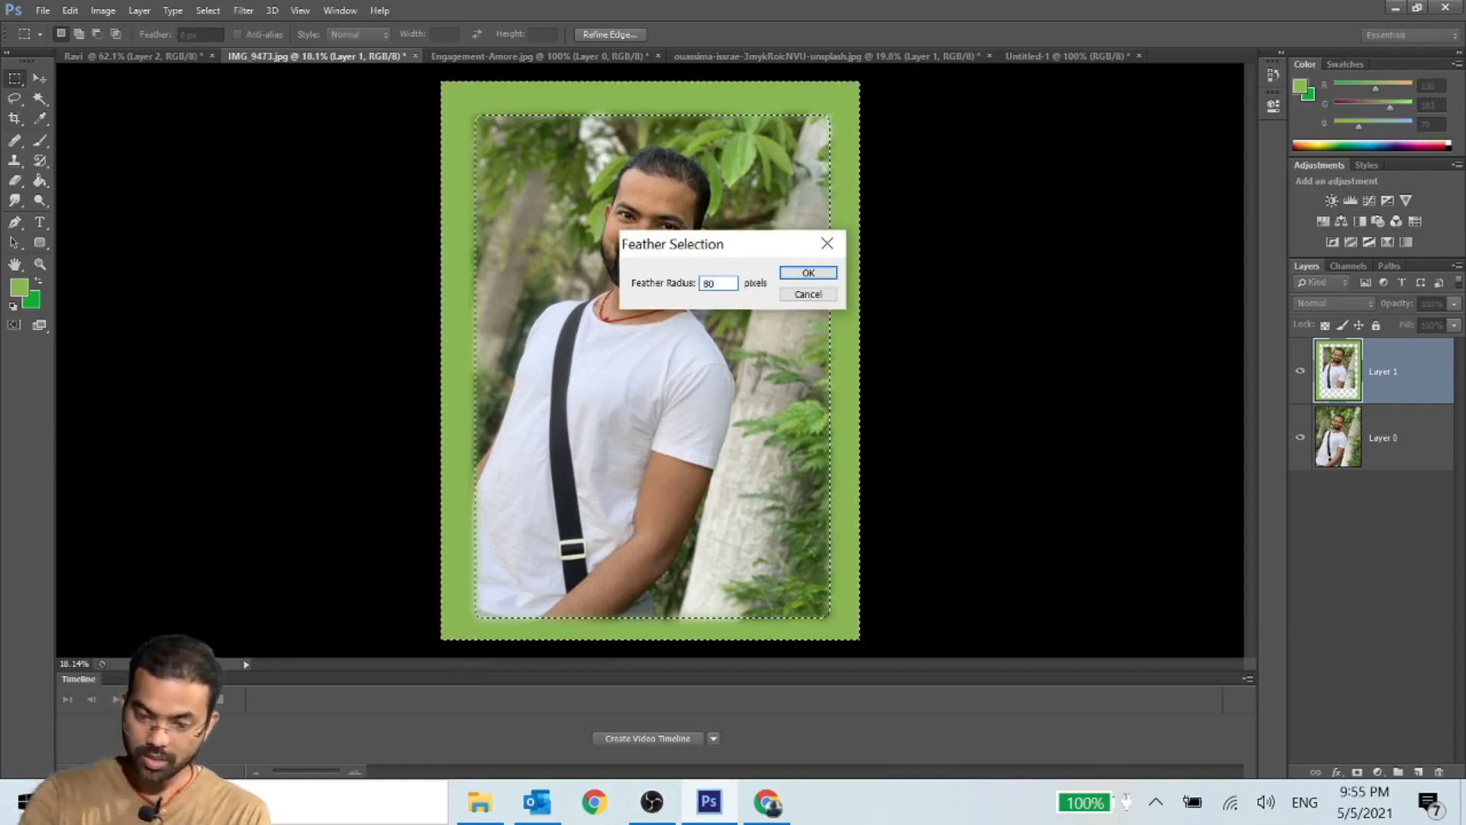
pyautogui.press('Return')
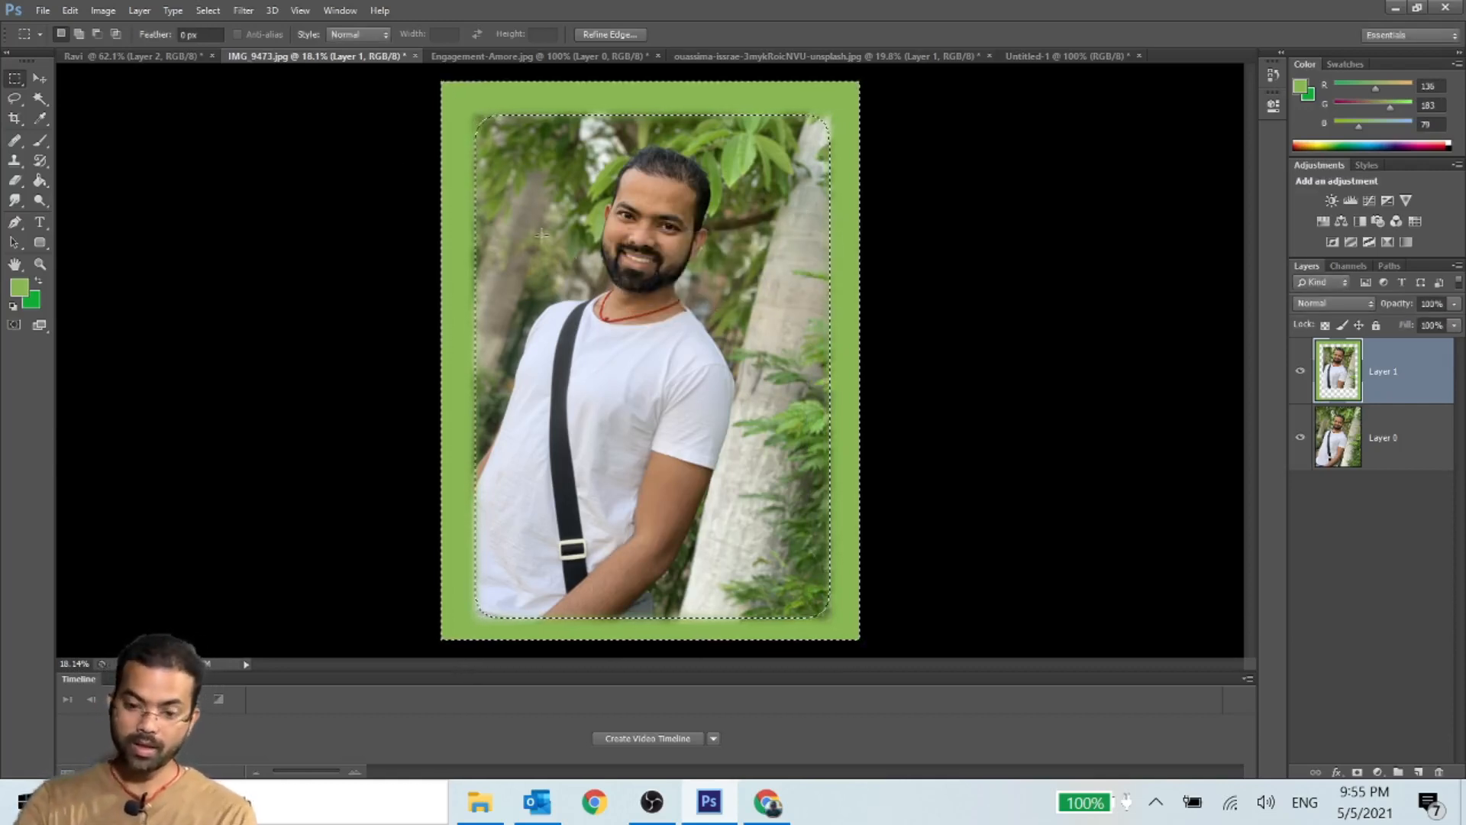
# - Sample grey from the tree trunk and fill the already green border selection with it twice in Multiply mode
pyautogui.press('i')
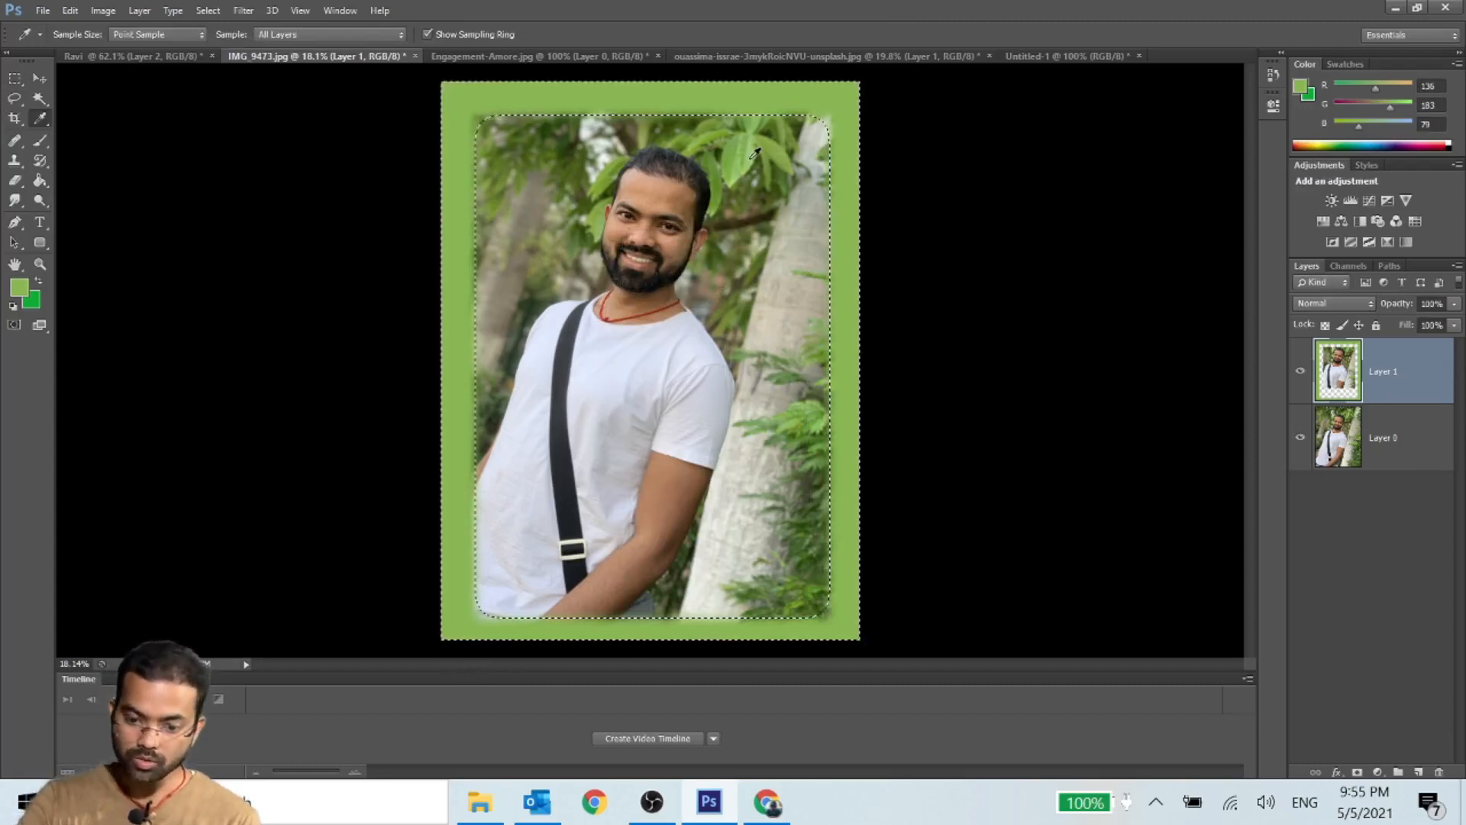
pyautogui.click(798, 240)
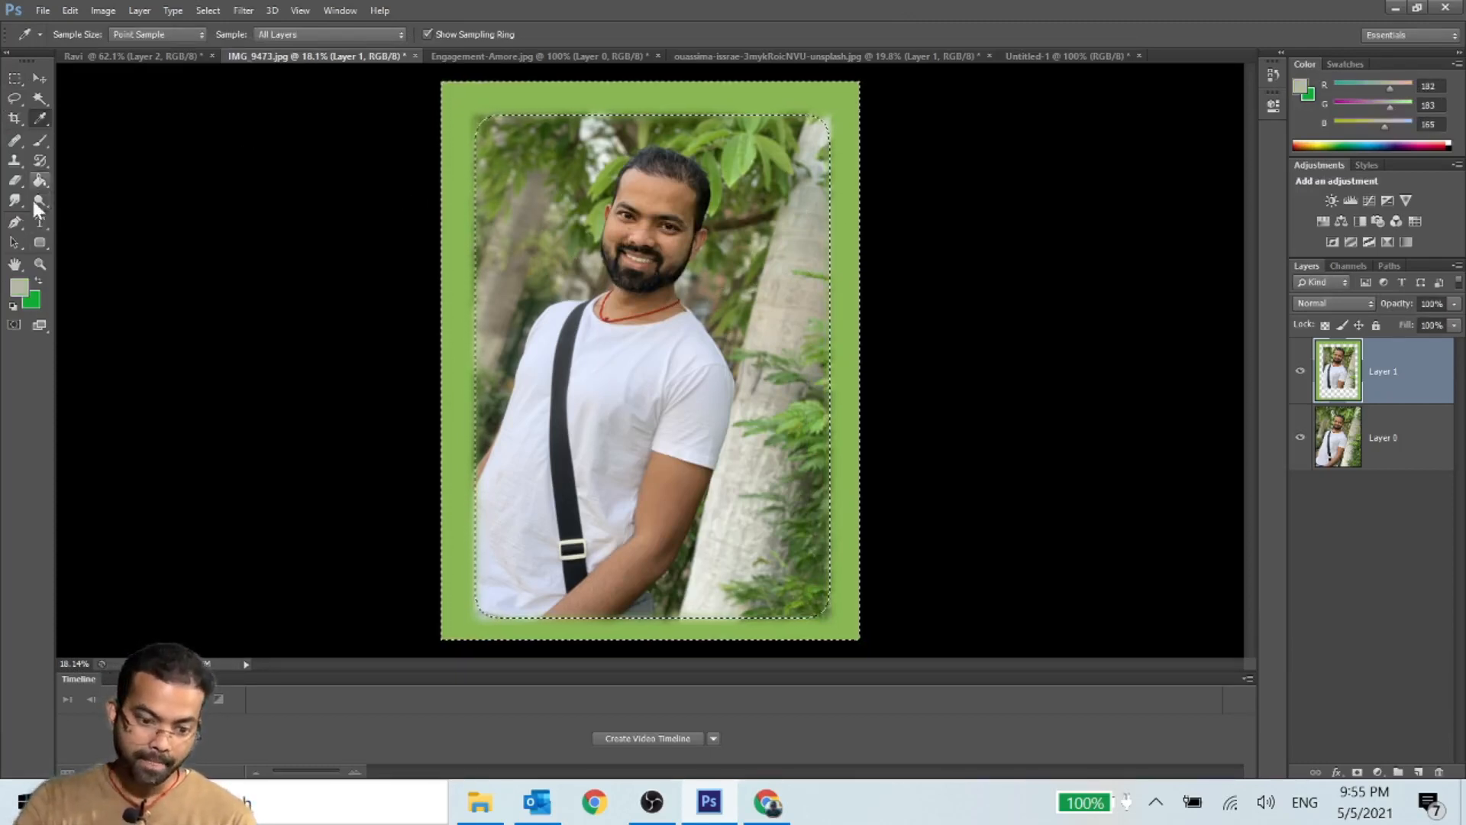
pyautogui.click(40, 181)
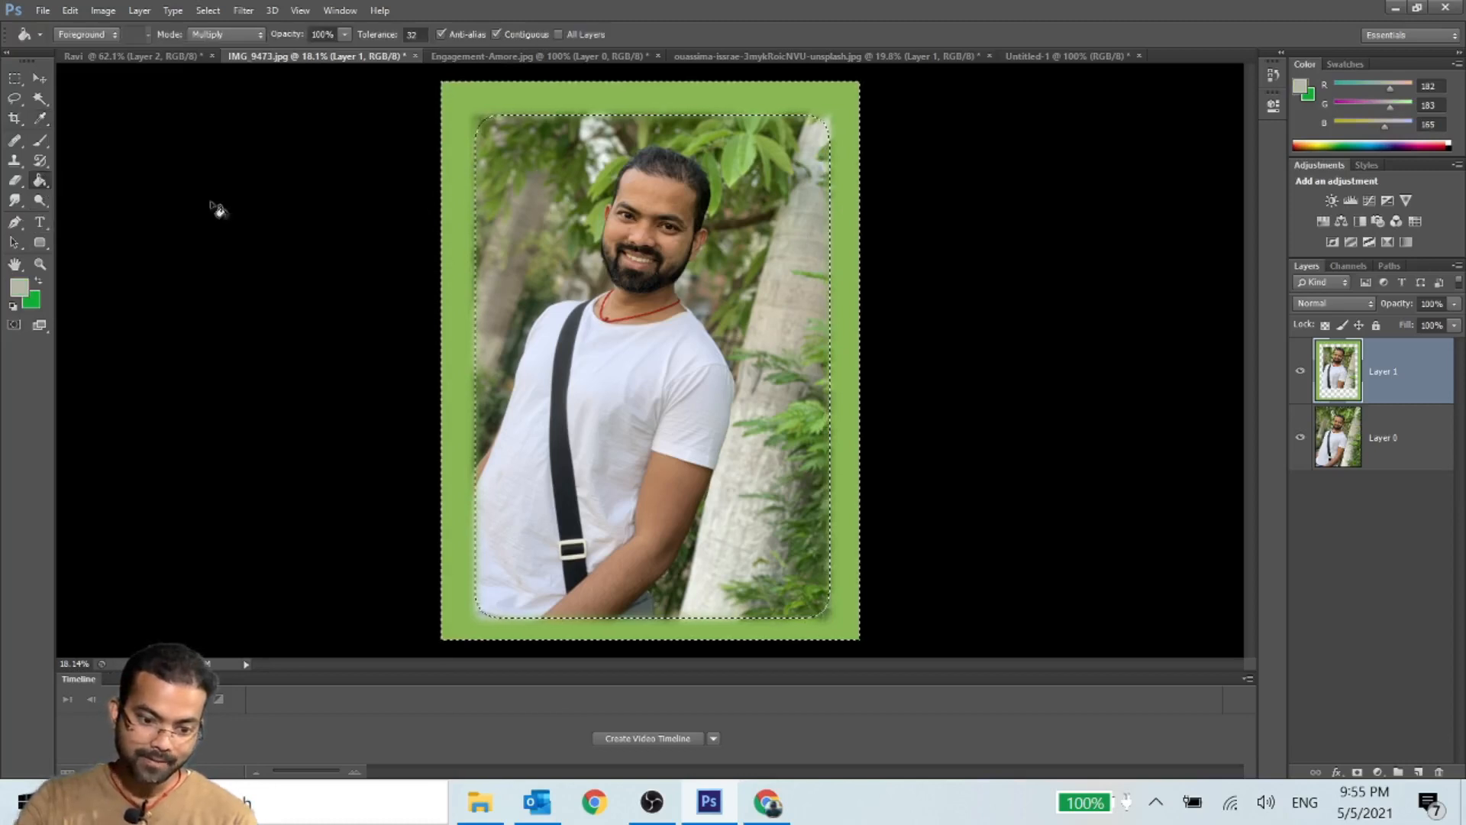
pyautogui.click(477, 100)
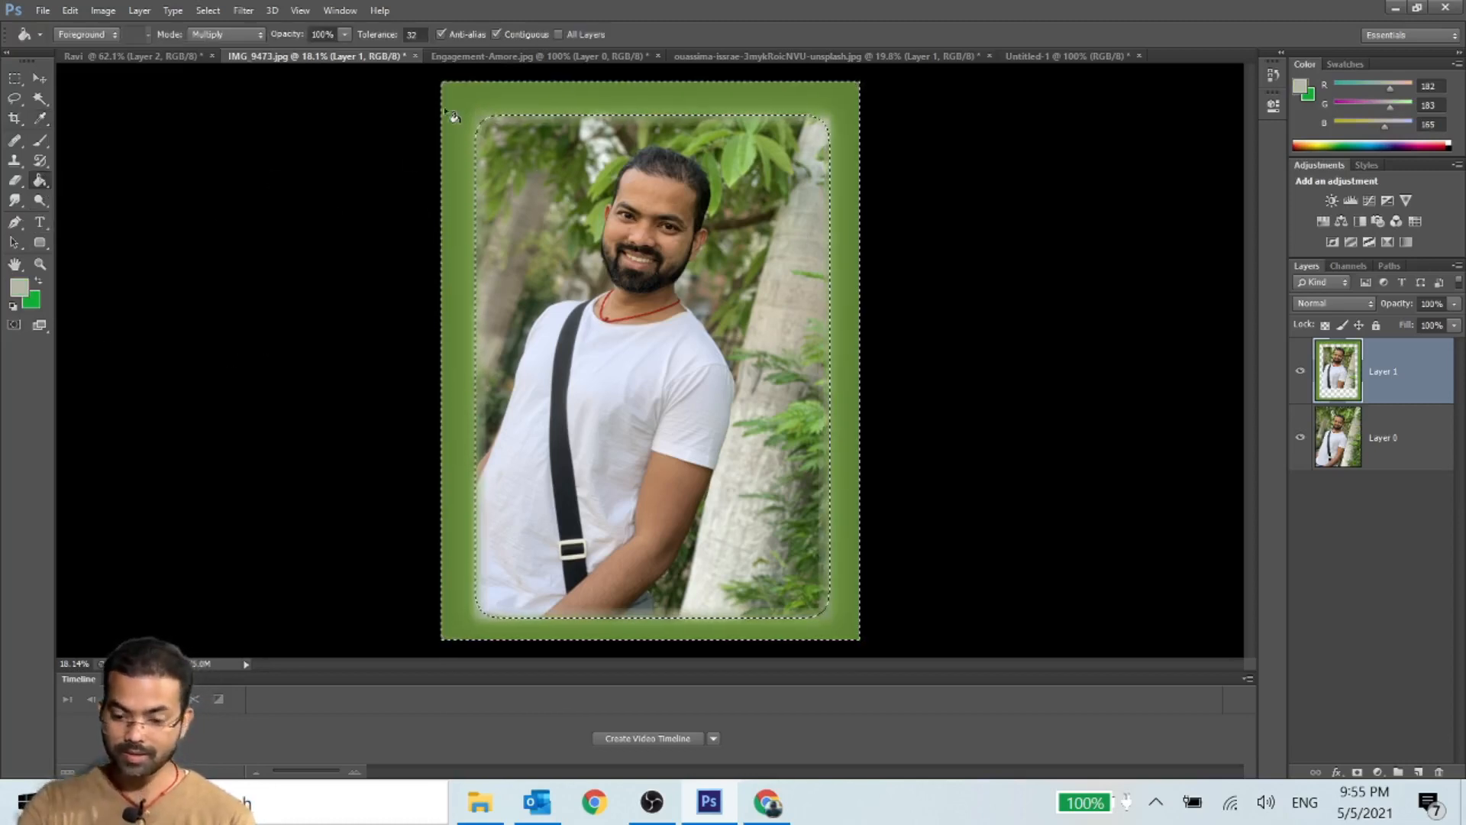
pyautogui.click(468, 107)
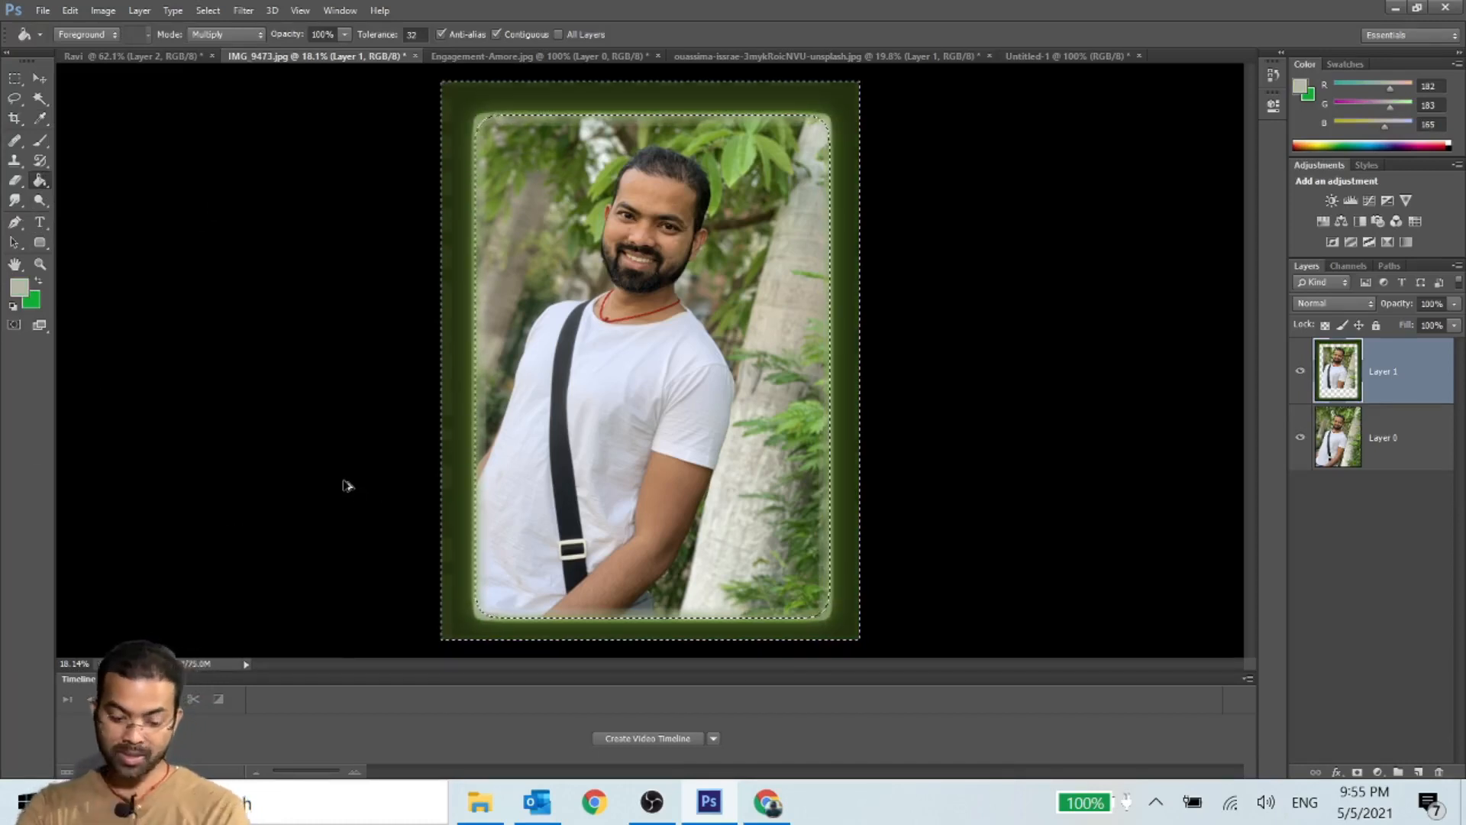
# - Undo the border fills and the 80-pixel feather, try filling the clean border with the sampled grey, and undo that fill
pyautogui.hotkey('ctrl', 'alt', 'z')
pyautogui.hotkey('ctrl', 'alt', 'z')
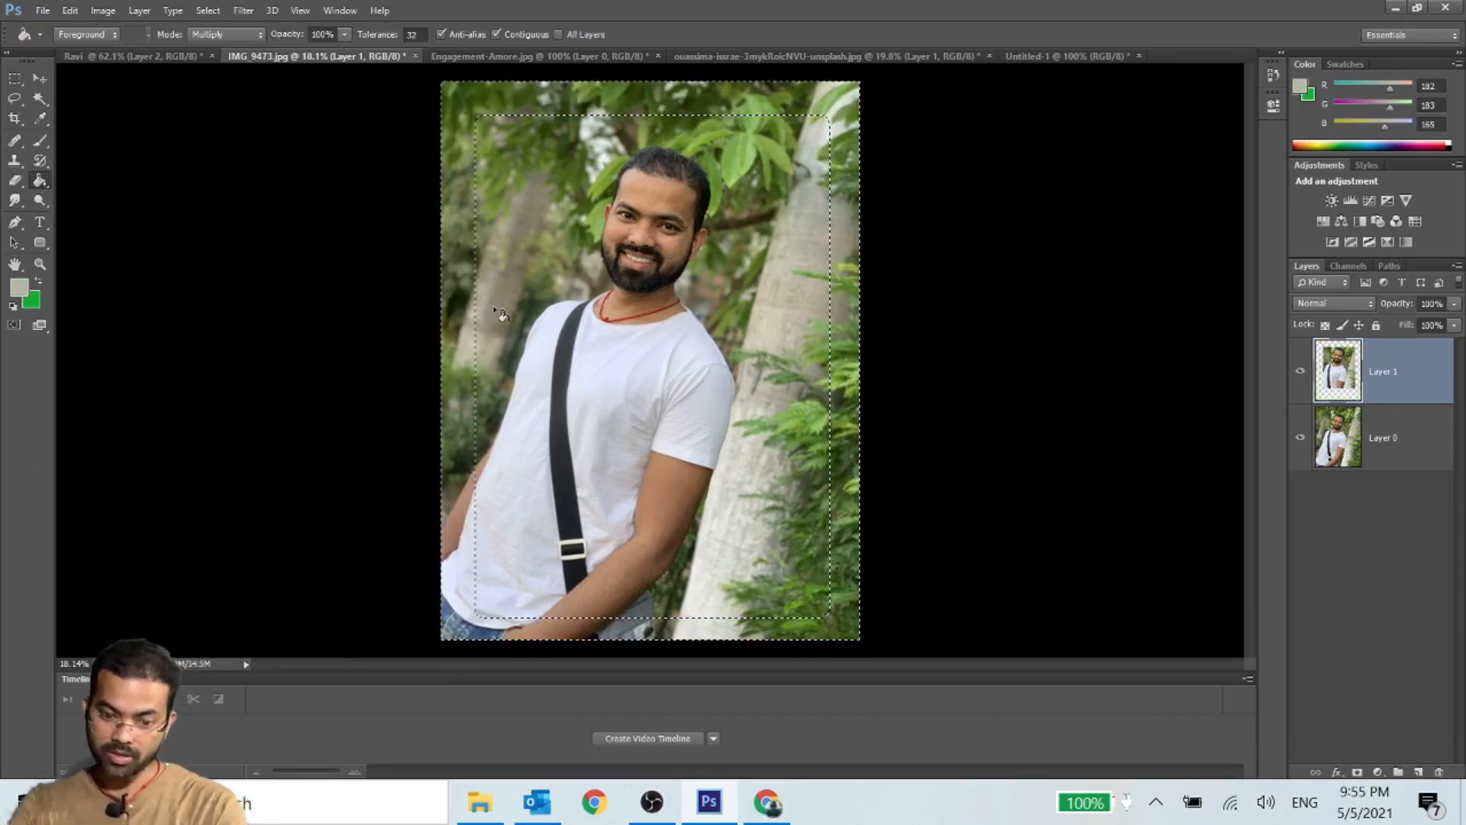
pyautogui.click(466, 128)
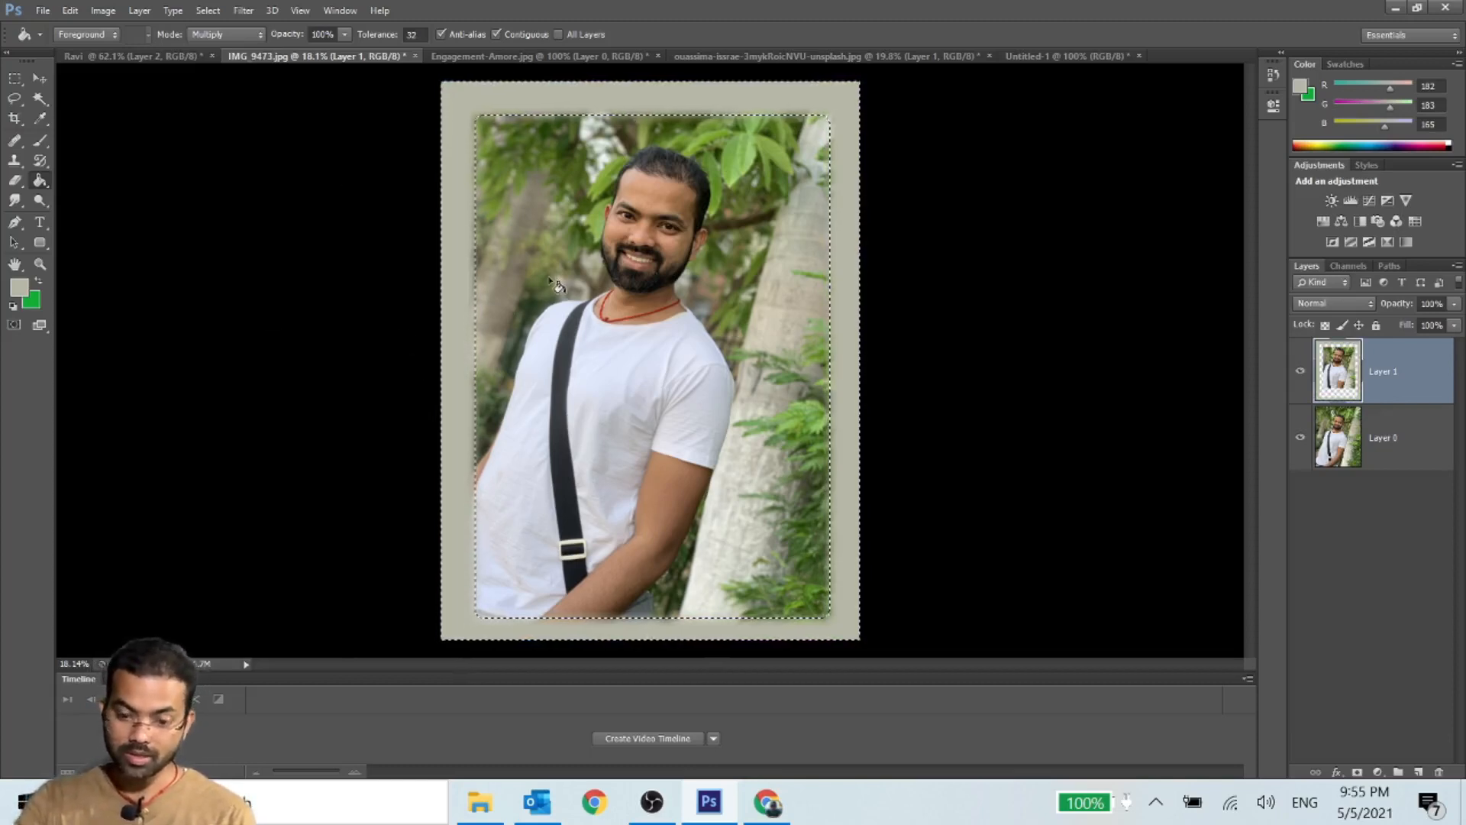
pyautogui.hotkey('ctrl', 'z')
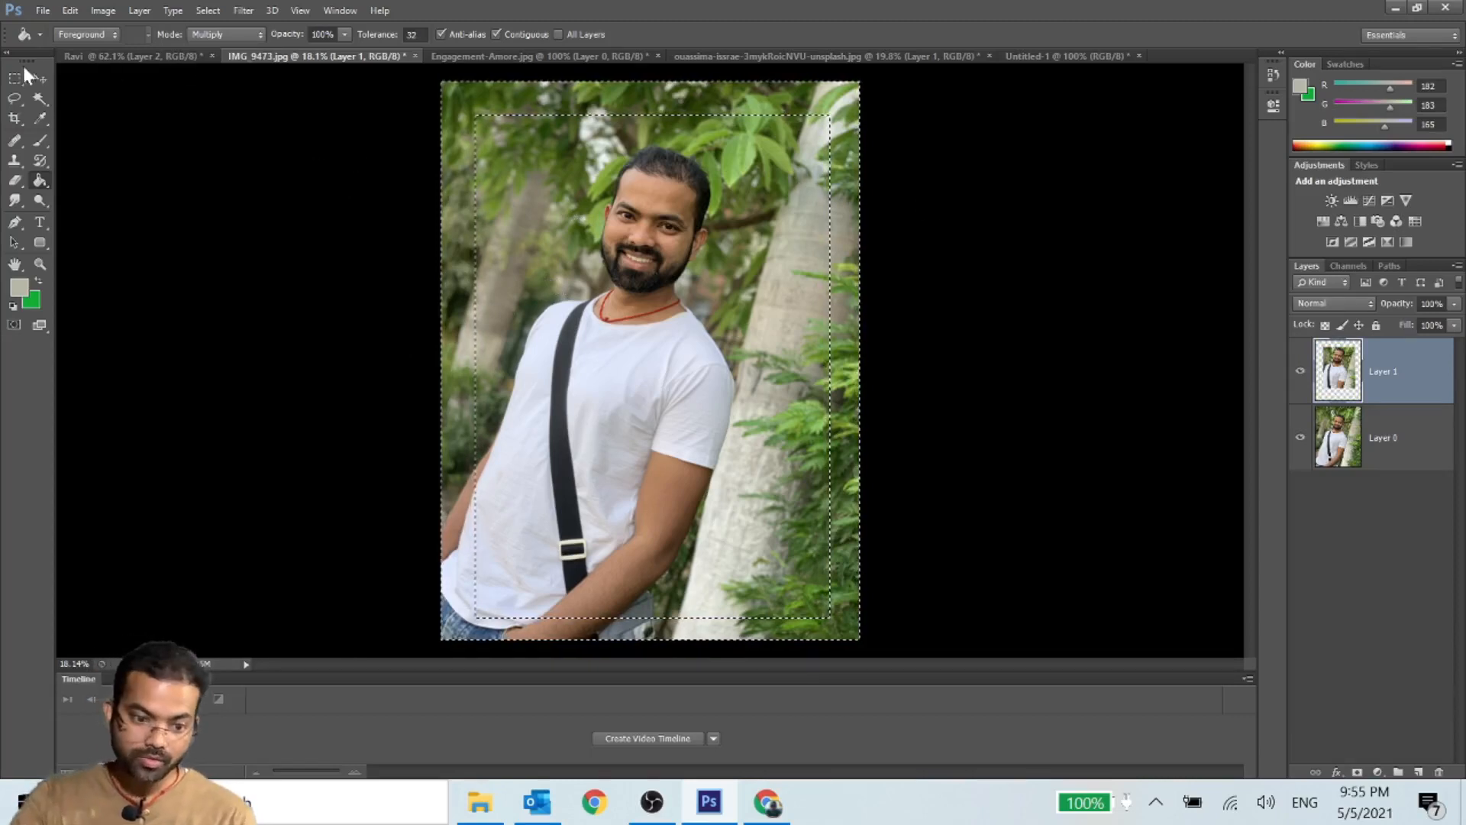
# - Feather the border selection with a much larger radius to soften its edge and strongly round its corners
pyautogui.click(41, 78)
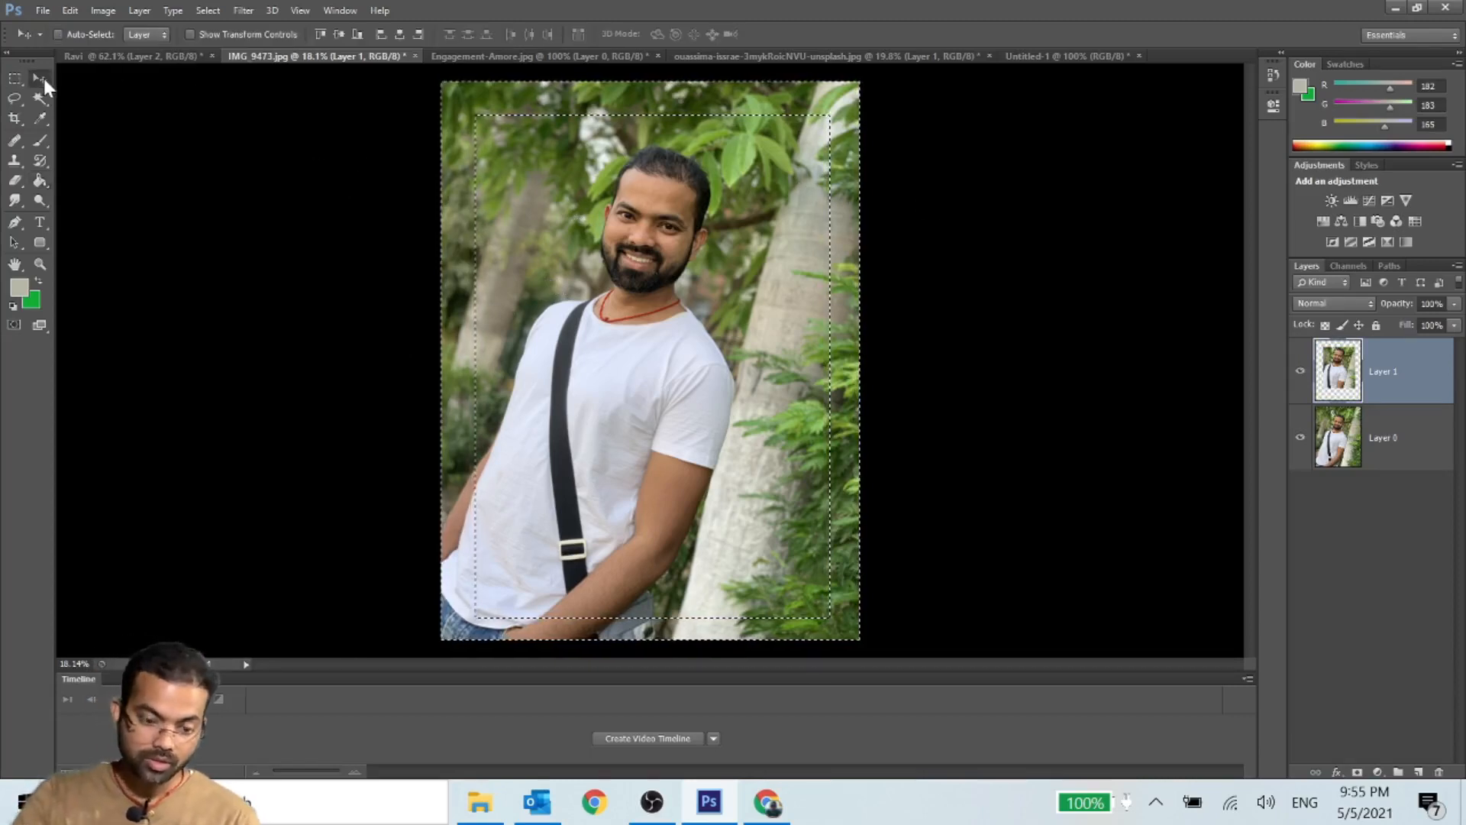
pyautogui.rightClick(654, 173)
pyautogui.press('Escape')
pyautogui.rightClick(652, 201)
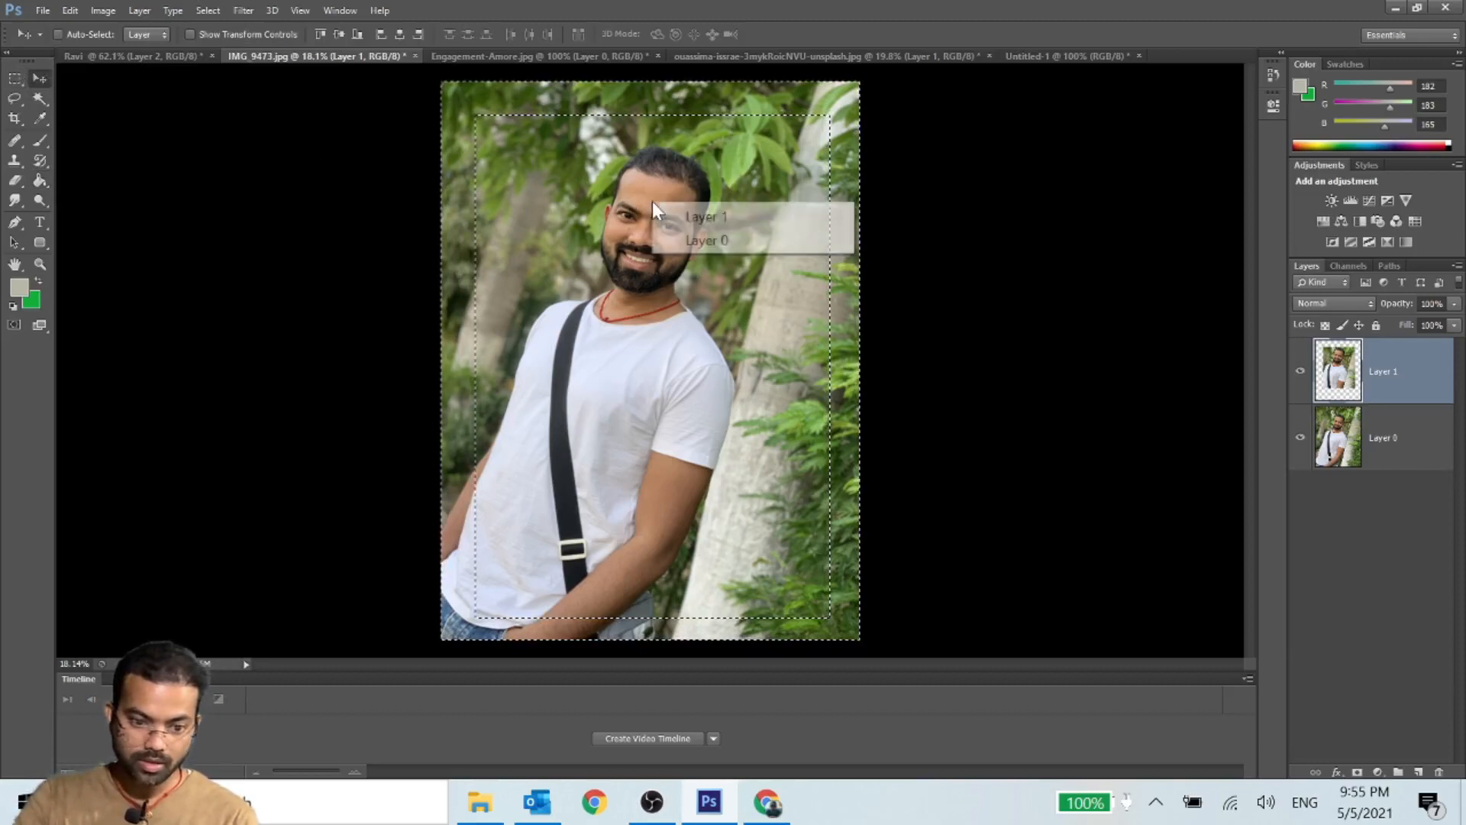
pyautogui.click(15, 78)
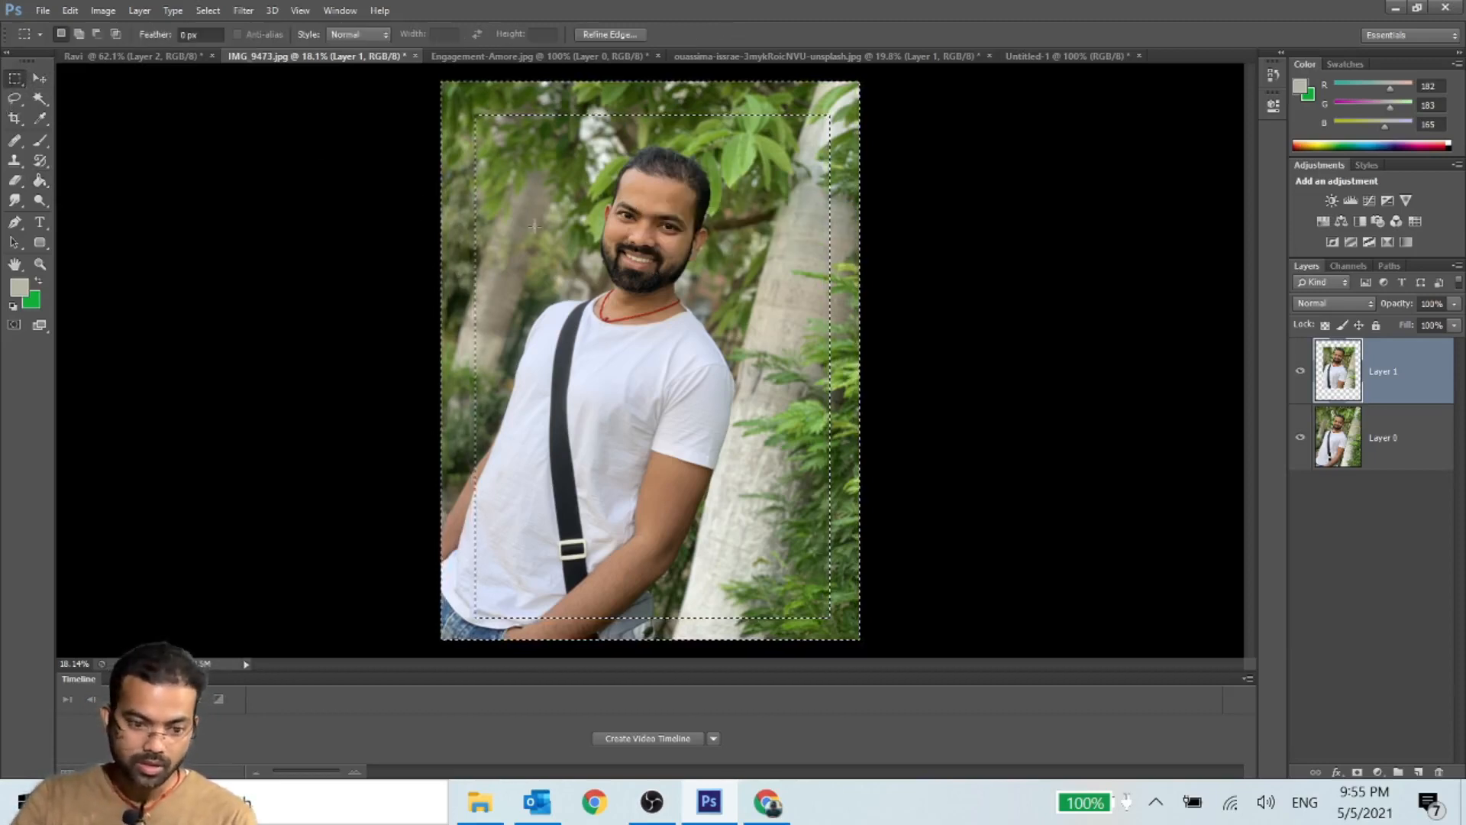
pyautogui.rightClick(673, 246)
pyautogui.click(692, 305)
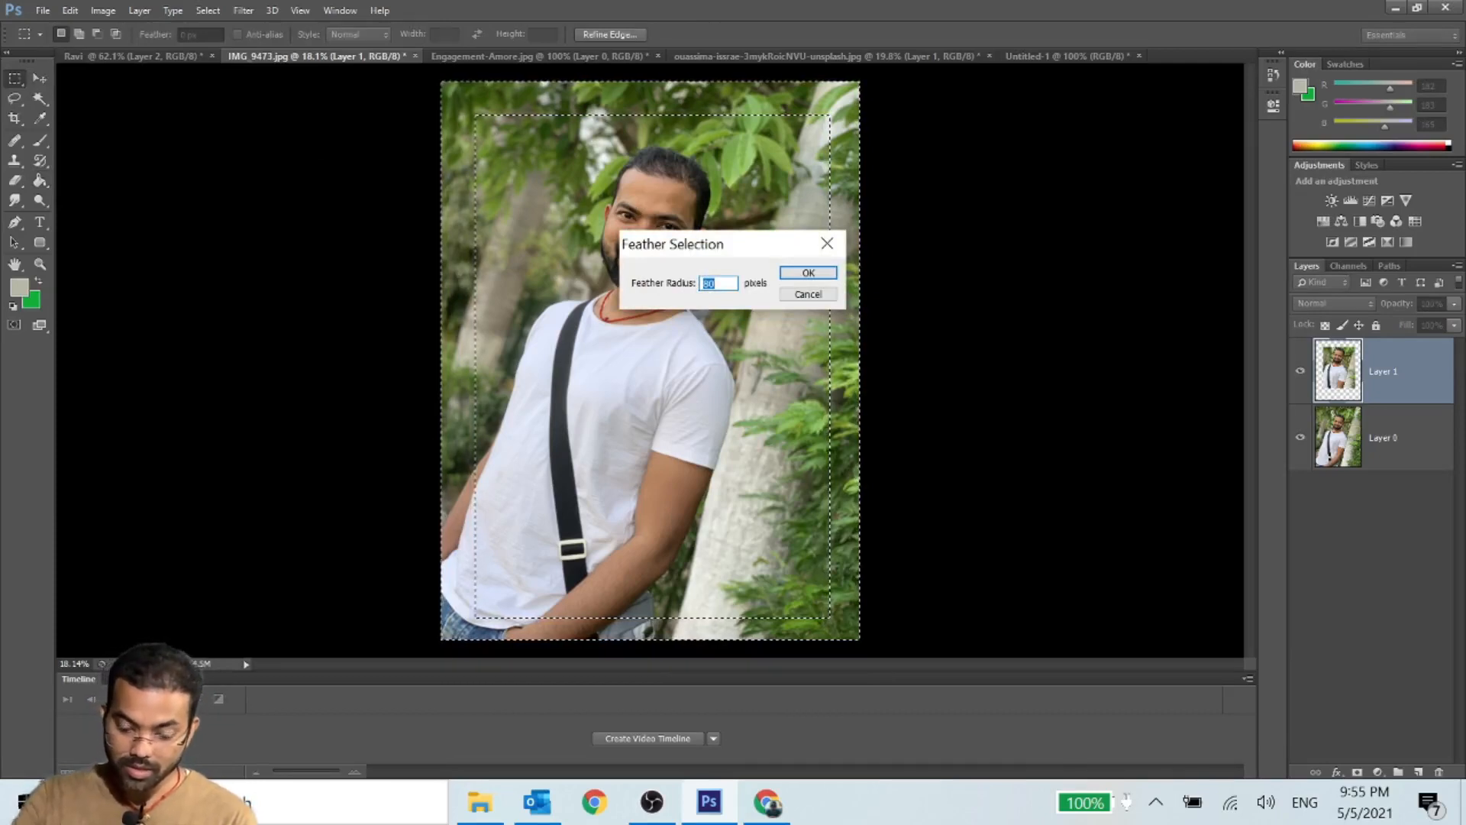
pyautogui.write('200')
pyautogui.press('Return')
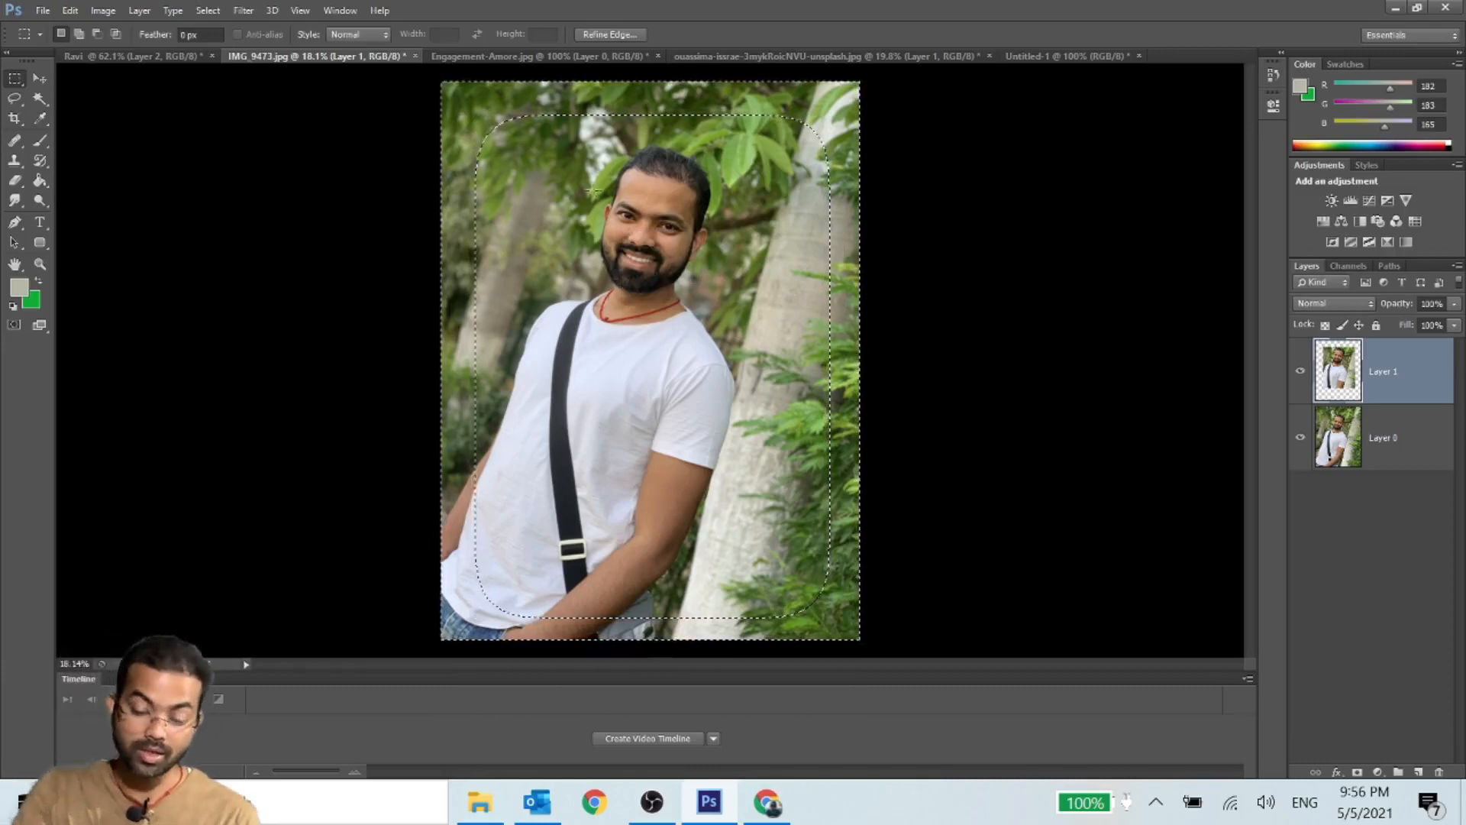
# - Sample light green (142, 191, 99) from the leaves beside the trunk, fill the feathered border with it, and deselect
pyautogui.click(35, 118)
pyautogui.click(815, 403)
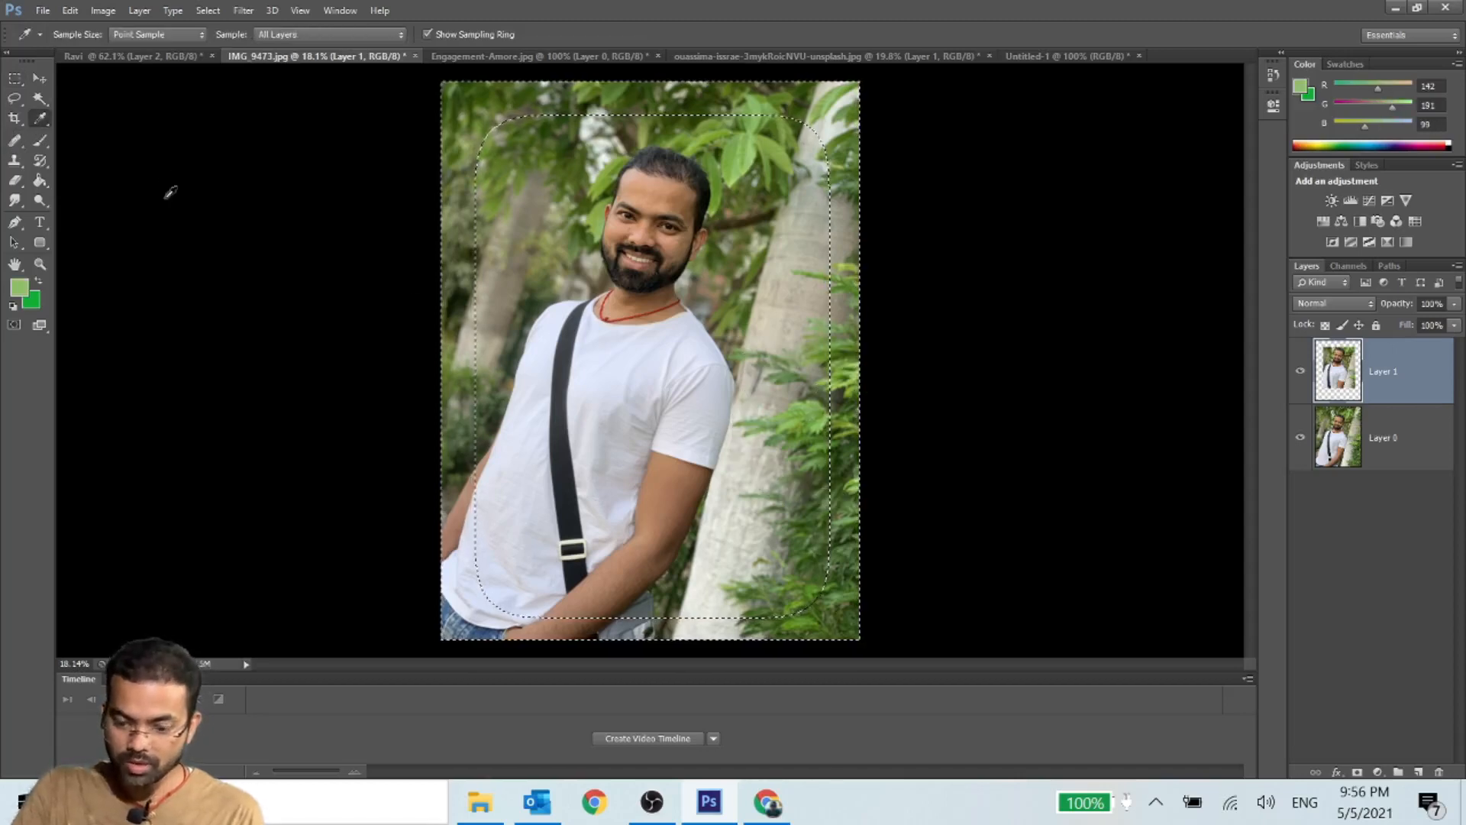
pyautogui.click(40, 180)
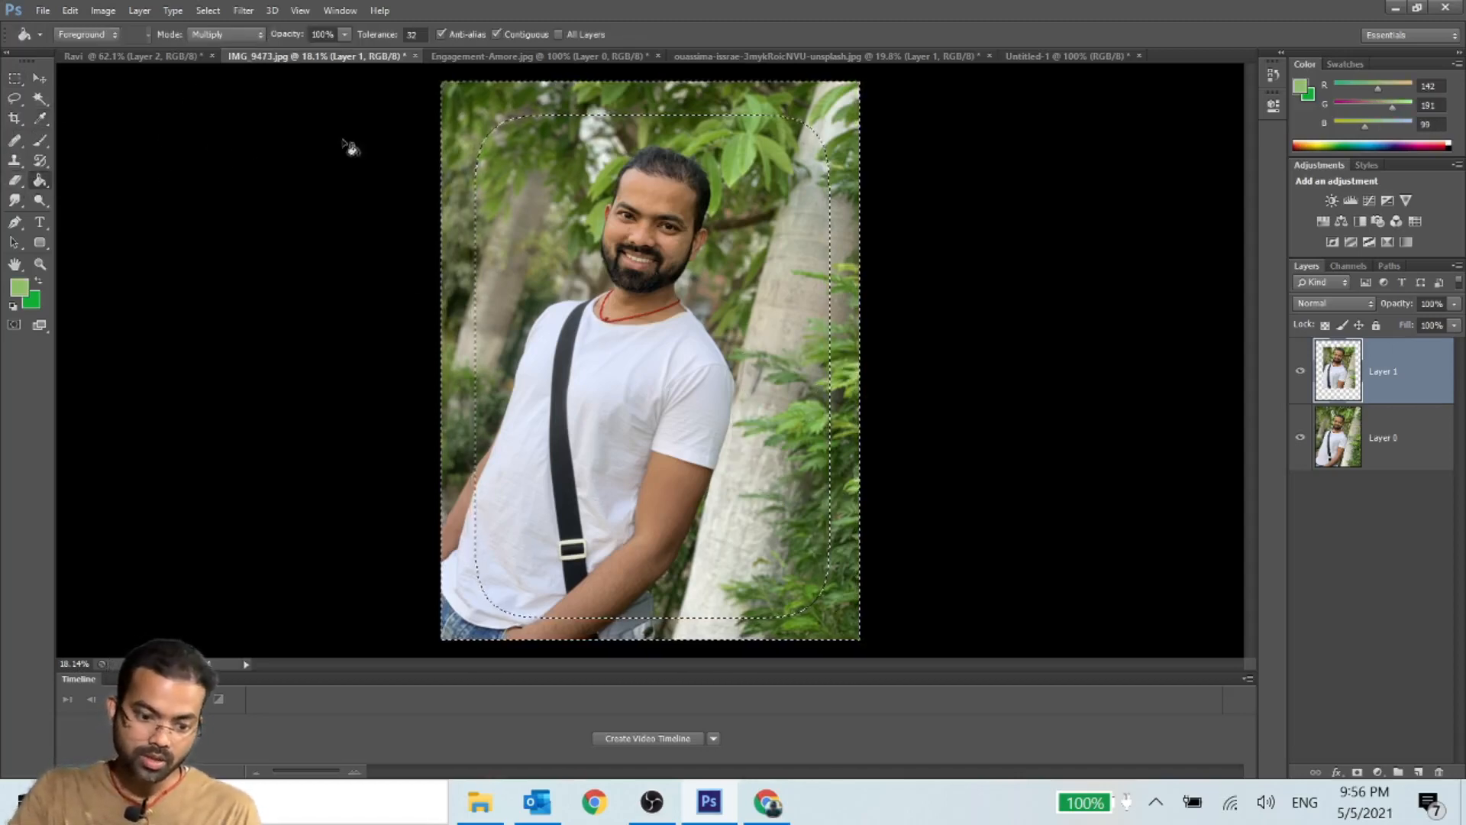
pyautogui.click(453, 110)
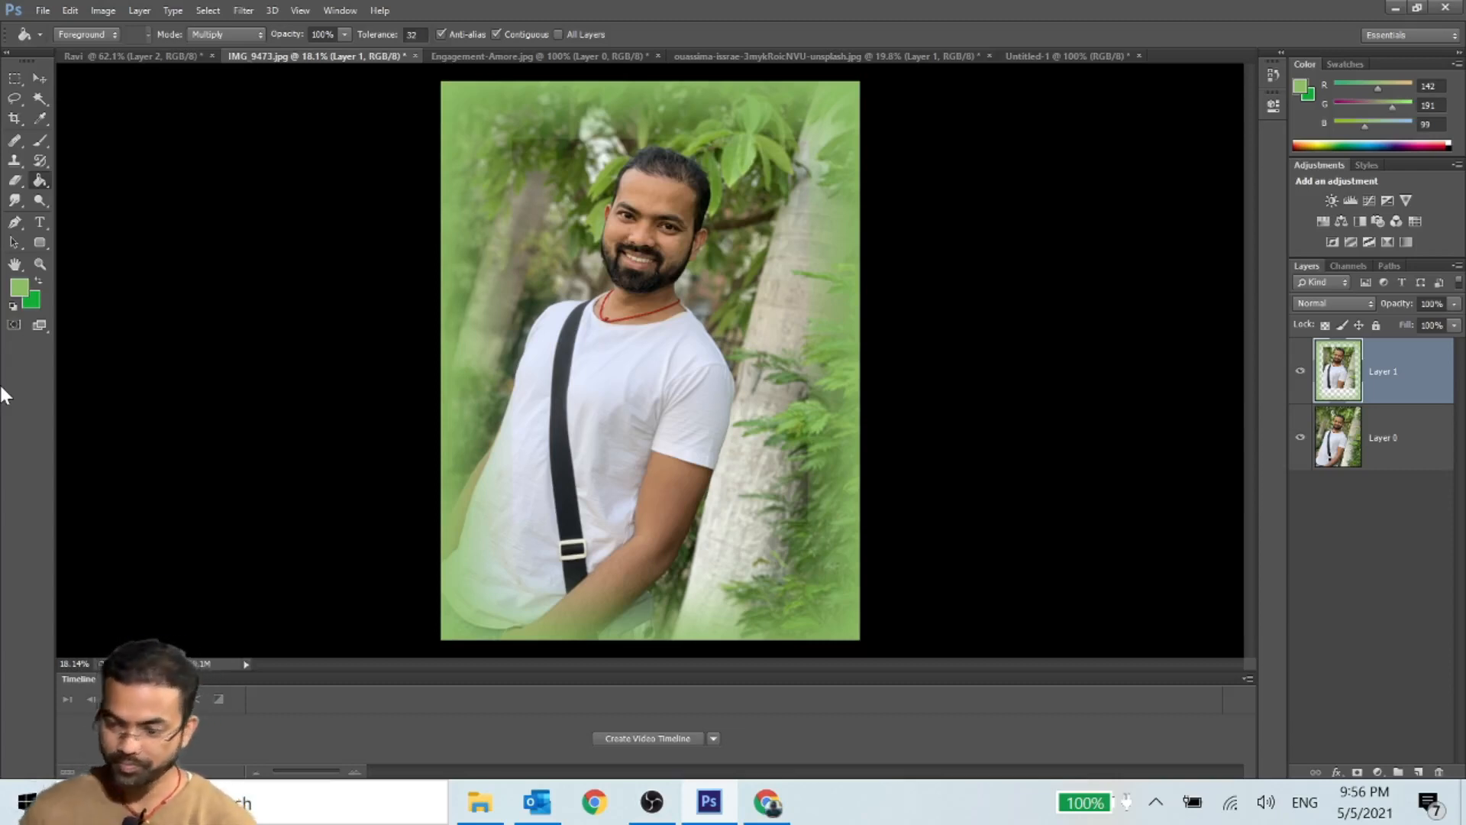
# - Compare the photo with and without the green border, hide Layer 1, and make Layer 0 the active layer
pyautogui.click(1300, 372)
pyautogui.click(1300, 372)
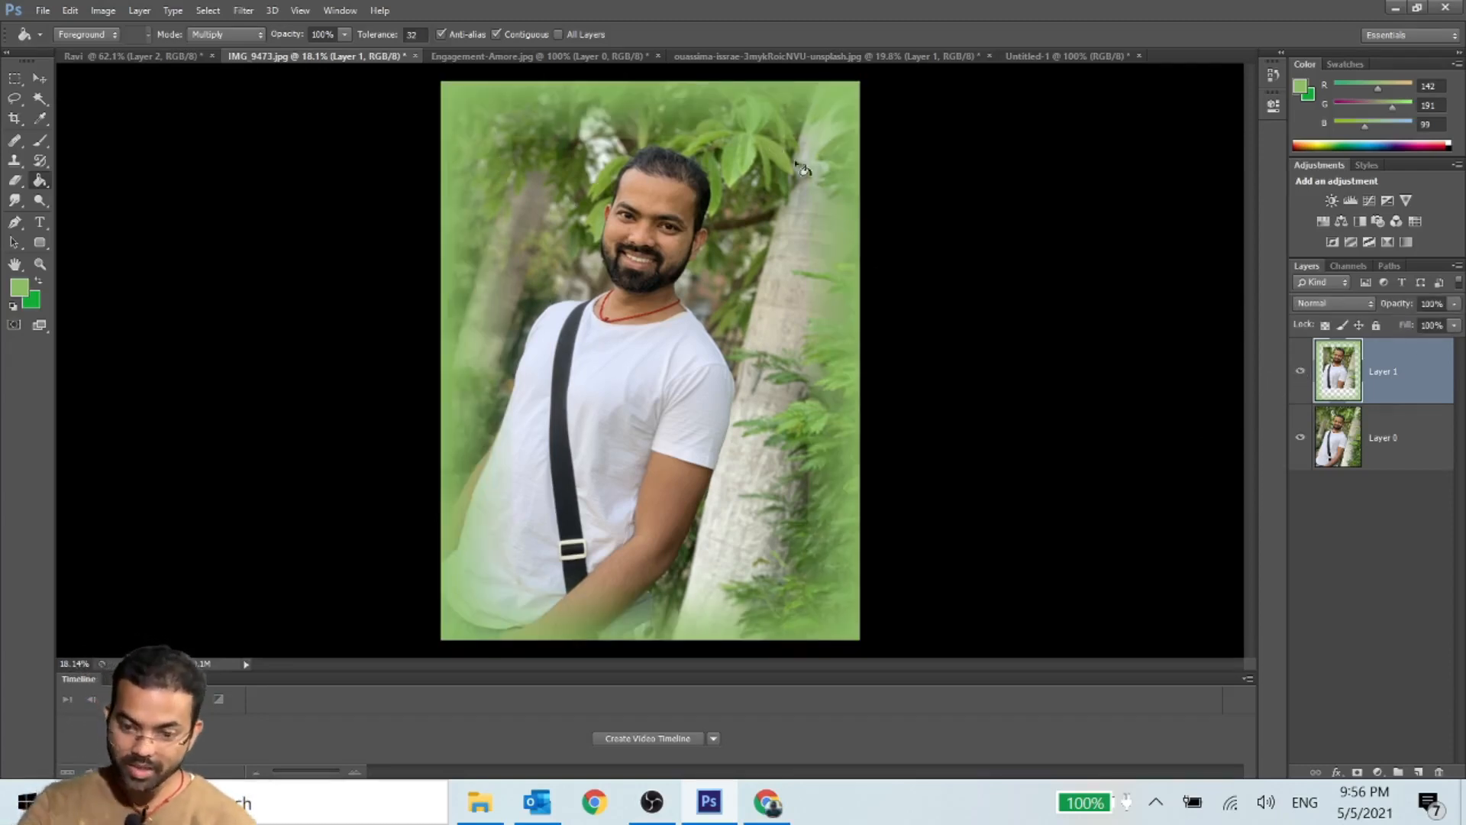
pyautogui.click(1381, 445)
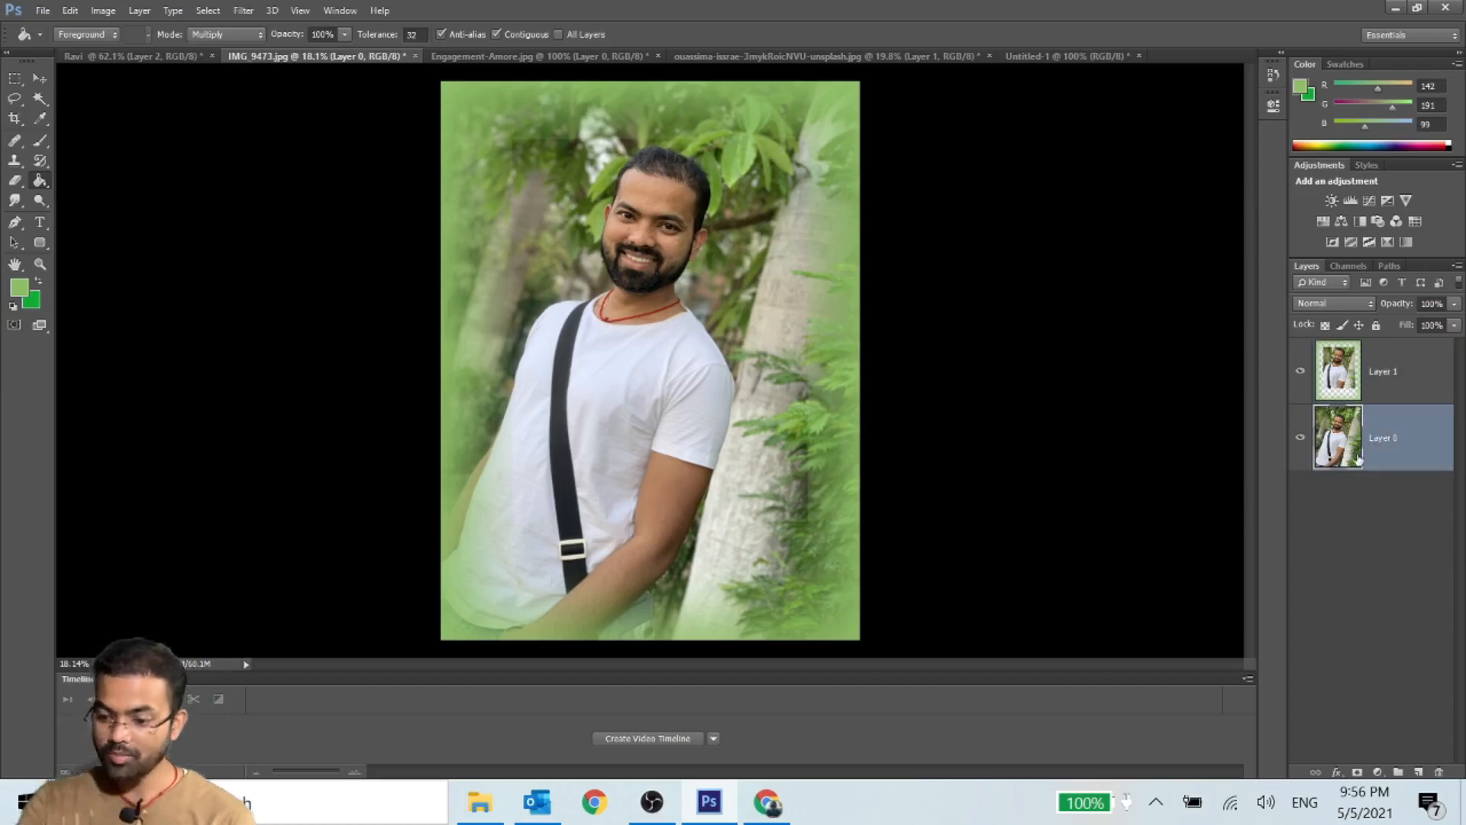
pyautogui.click(1301, 372)
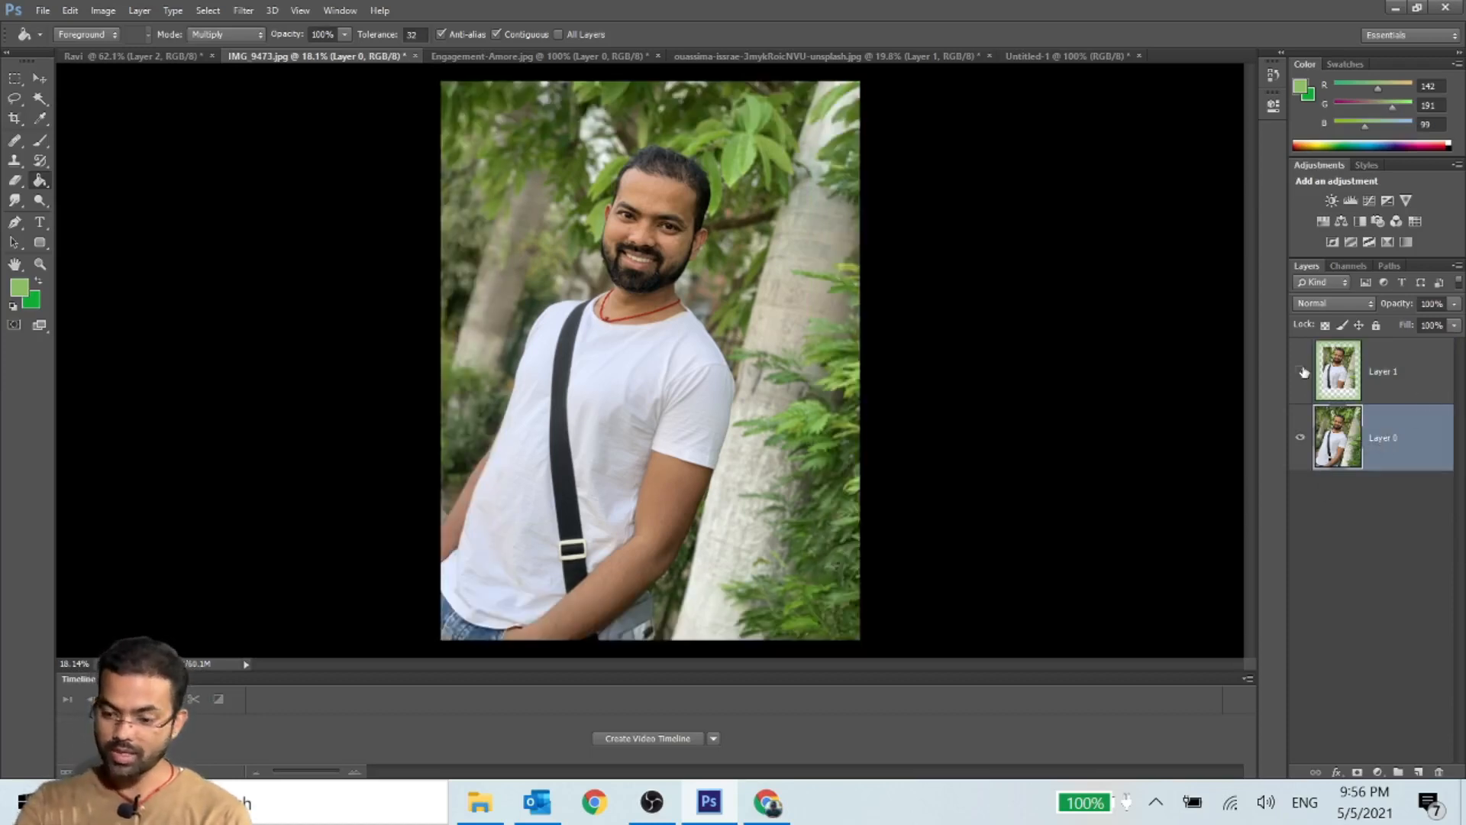
# - Draw a rectangular marquee slightly inside the photo's edges on Layer 0 and invert it to select the outer border
pyautogui.click(15, 78)
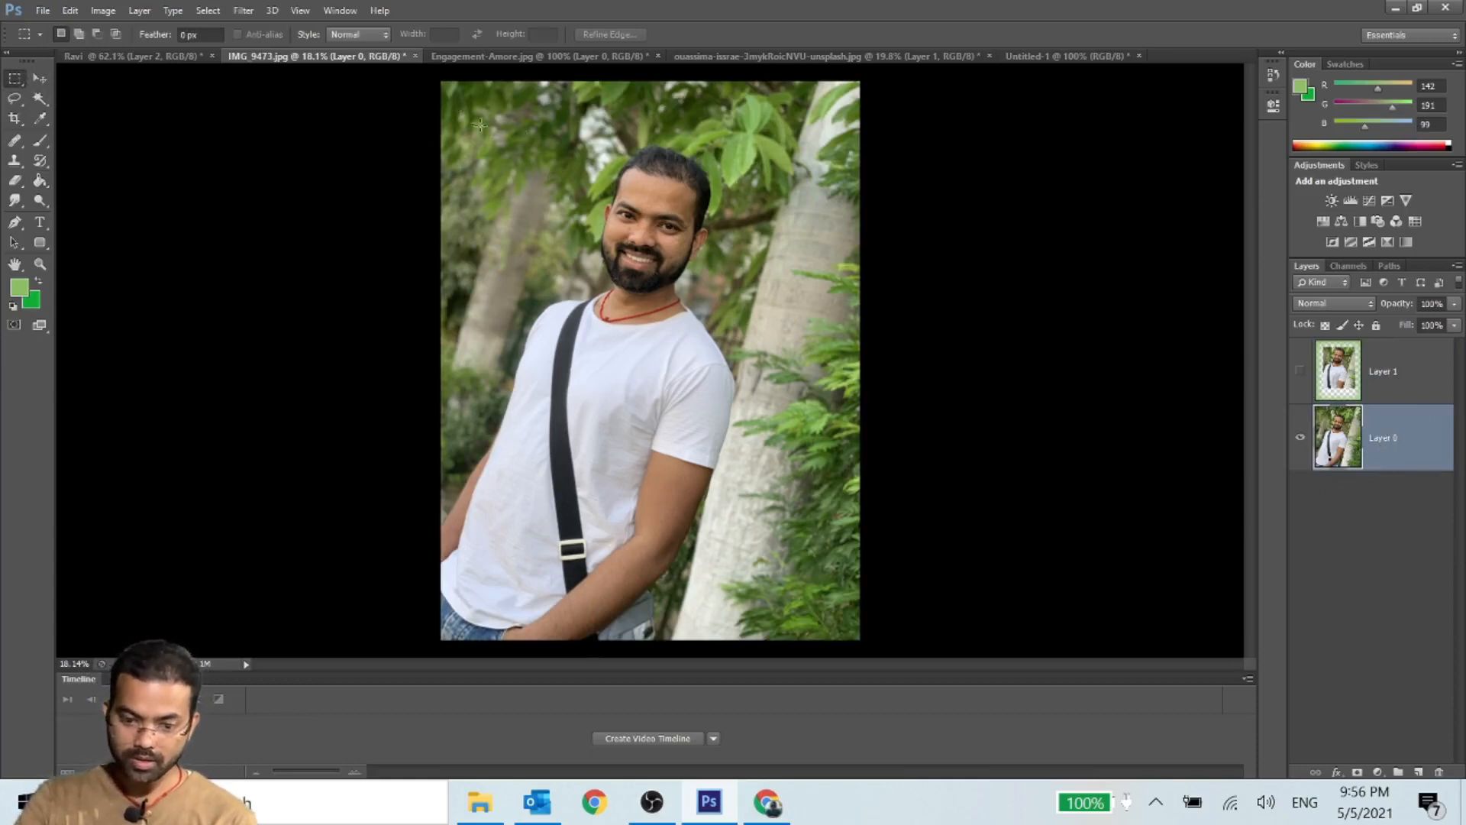
pyautogui.moveTo(472, 115); pyautogui.dragTo(828, 615)
pyautogui.rightClick(636, 313)
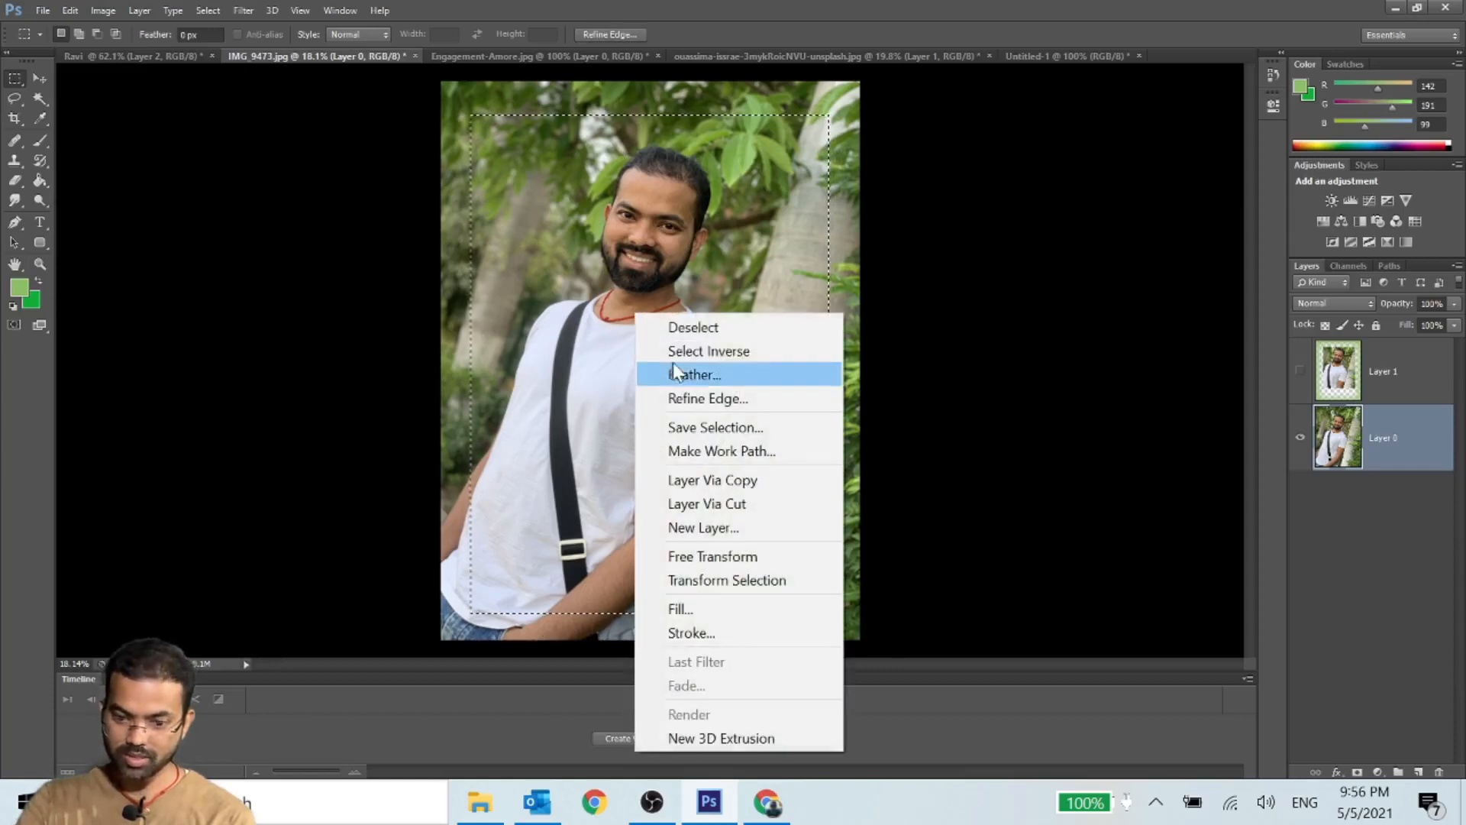
pyautogui.click(678, 353)
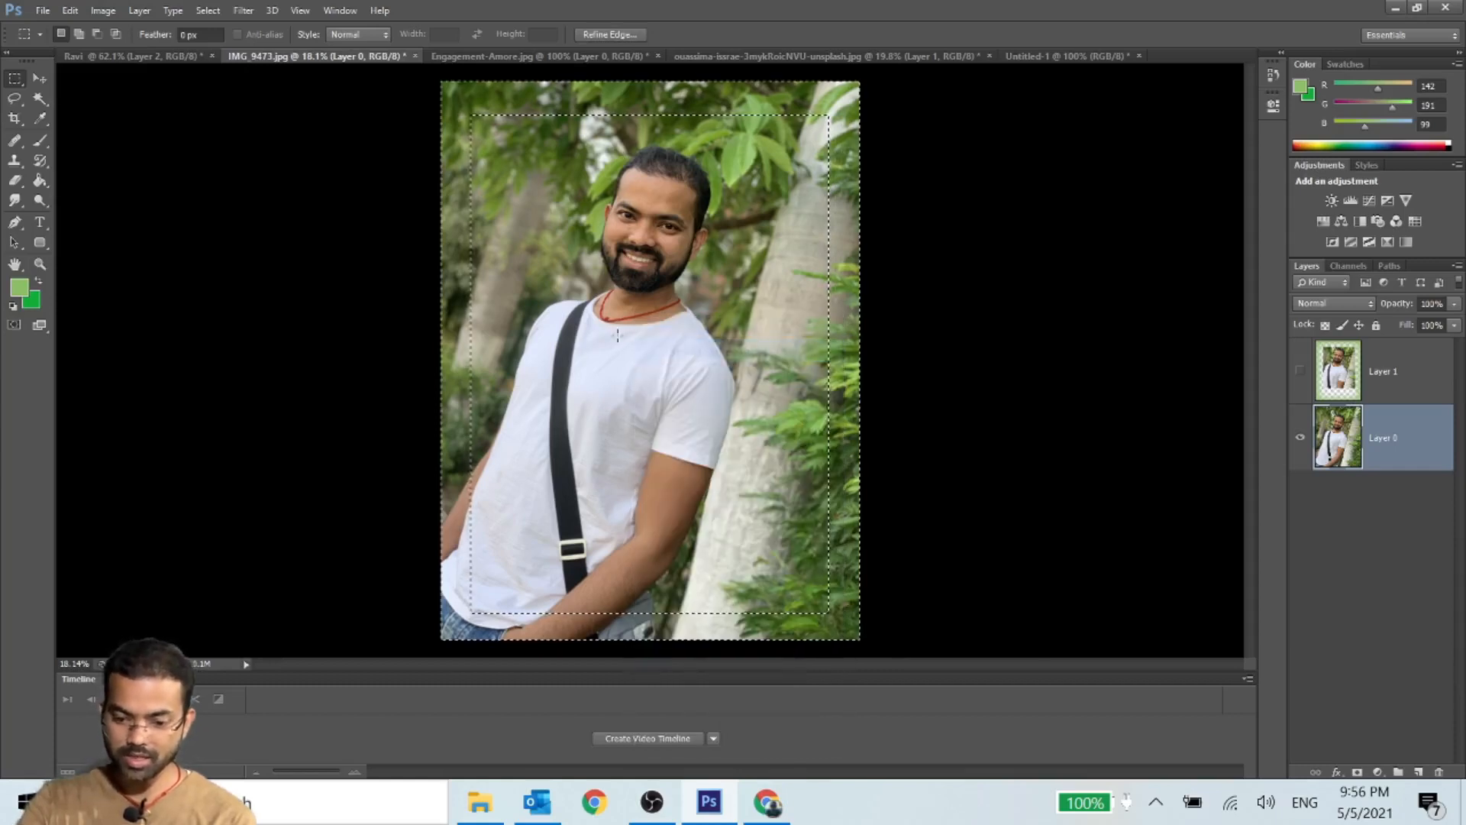
# - Feather the inverted border selection with a radius of 200 pixels
pyautogui.rightClick(507, 184)
pyautogui.click(596, 243)
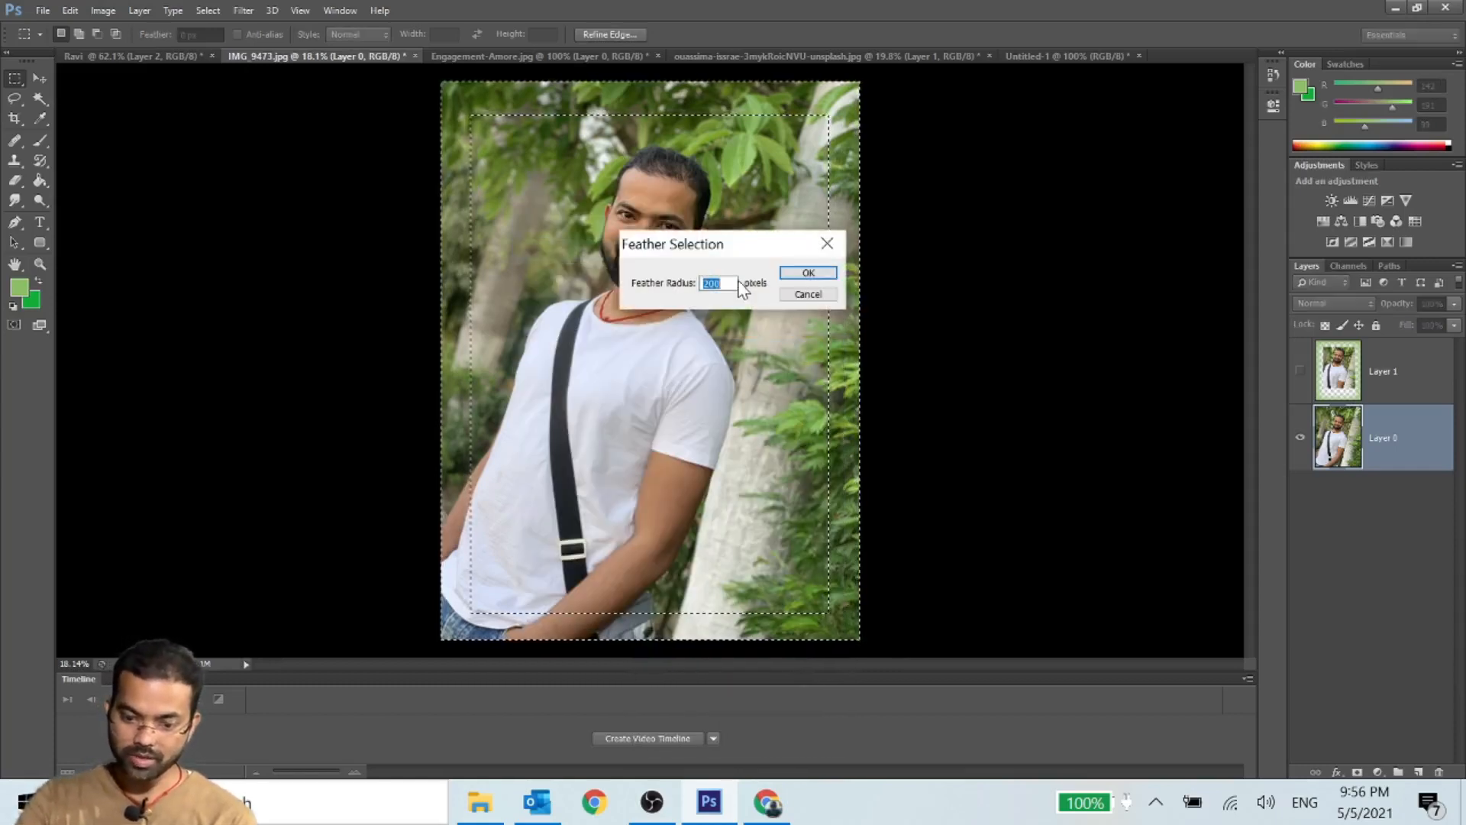
pyautogui.click(787, 275)
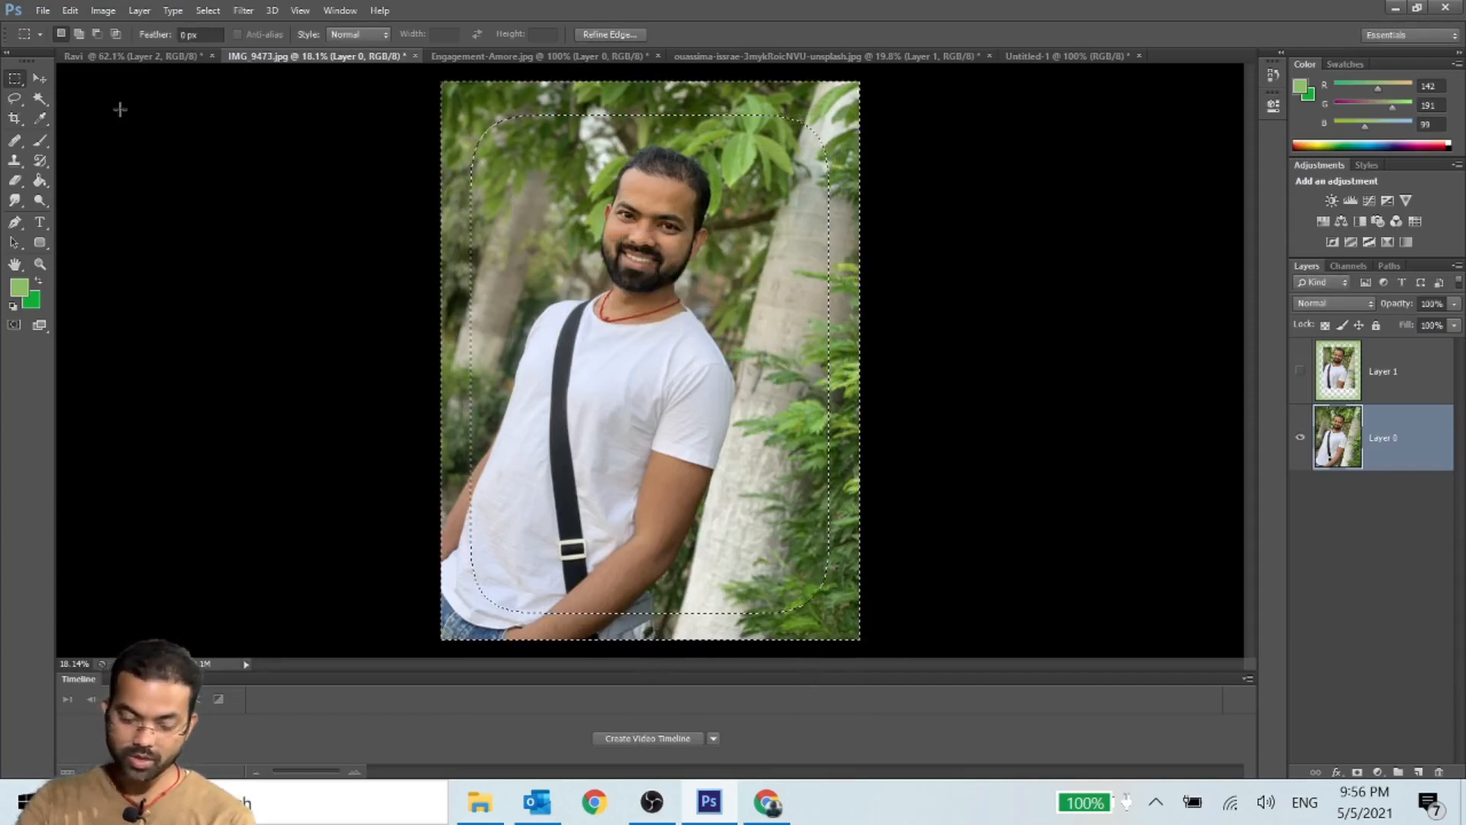
# - Add an empty layer directly above Layer 0, fill the feathered border on it with the light green foreground color, and deselect
pyautogui.click(40, 181)
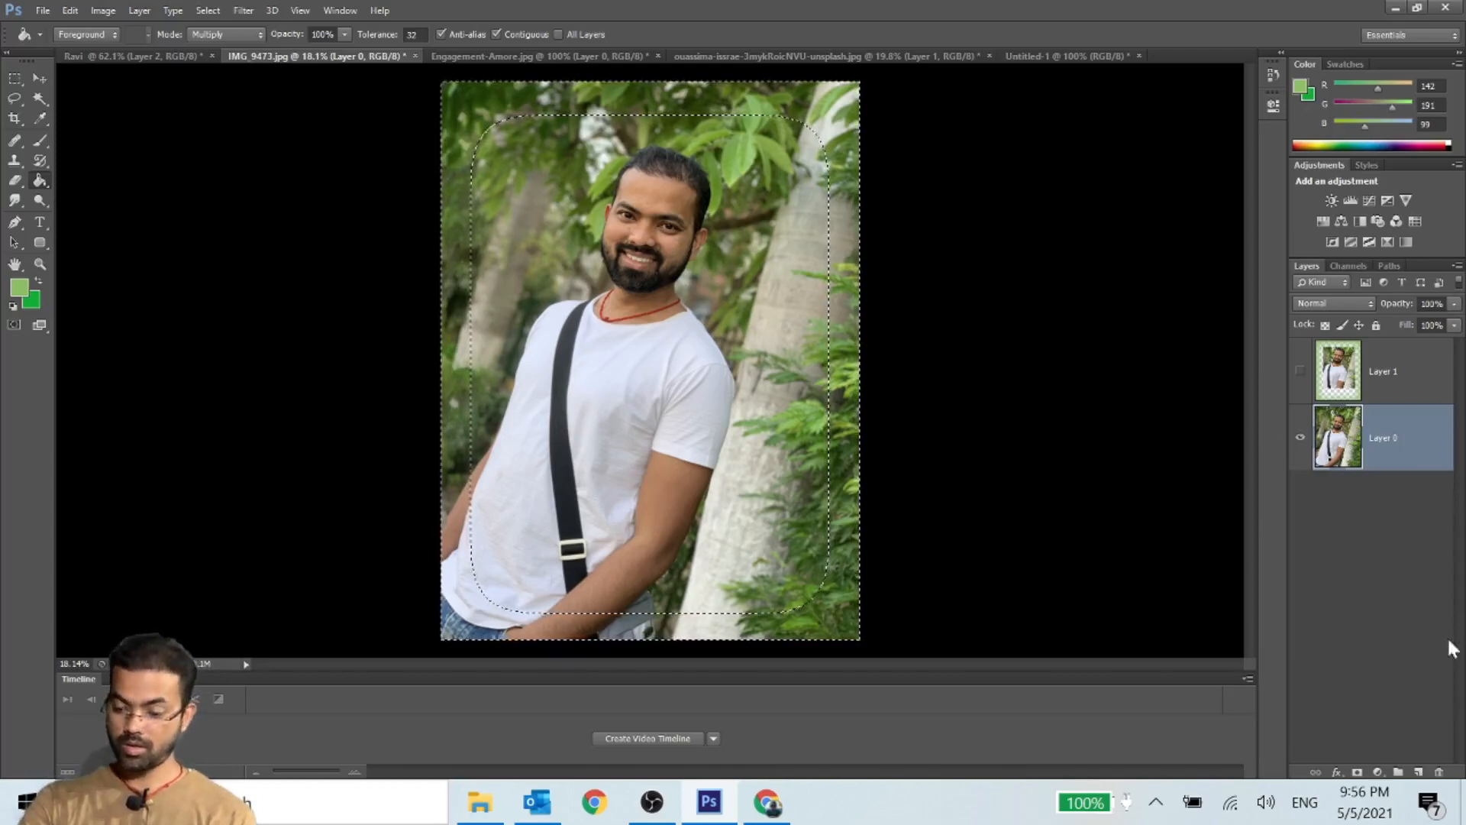
pyautogui.click(1418, 772)
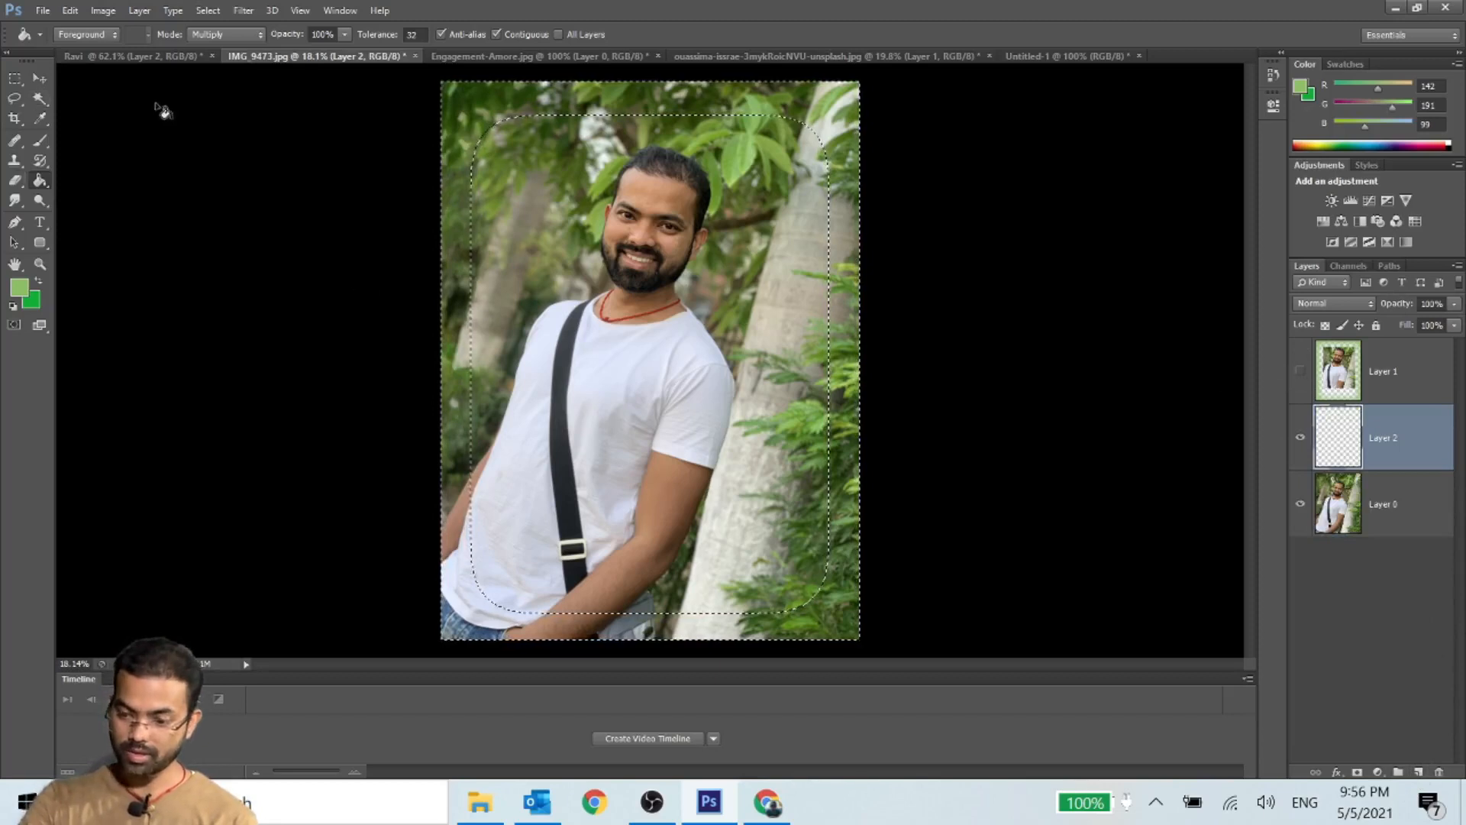
pyautogui.click(446, 197)
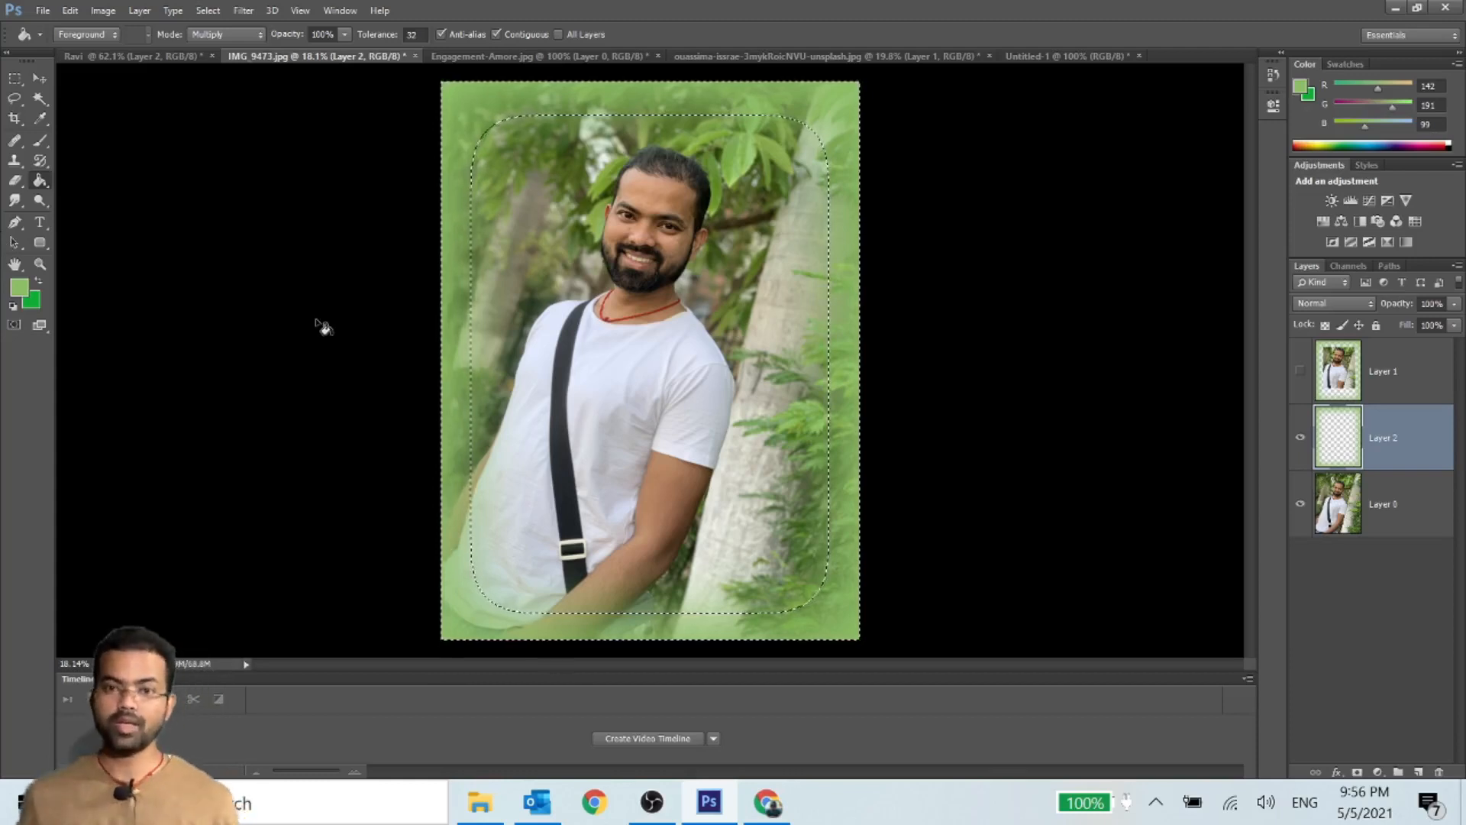
pyautogui.hotkey('ctrl', 'd')
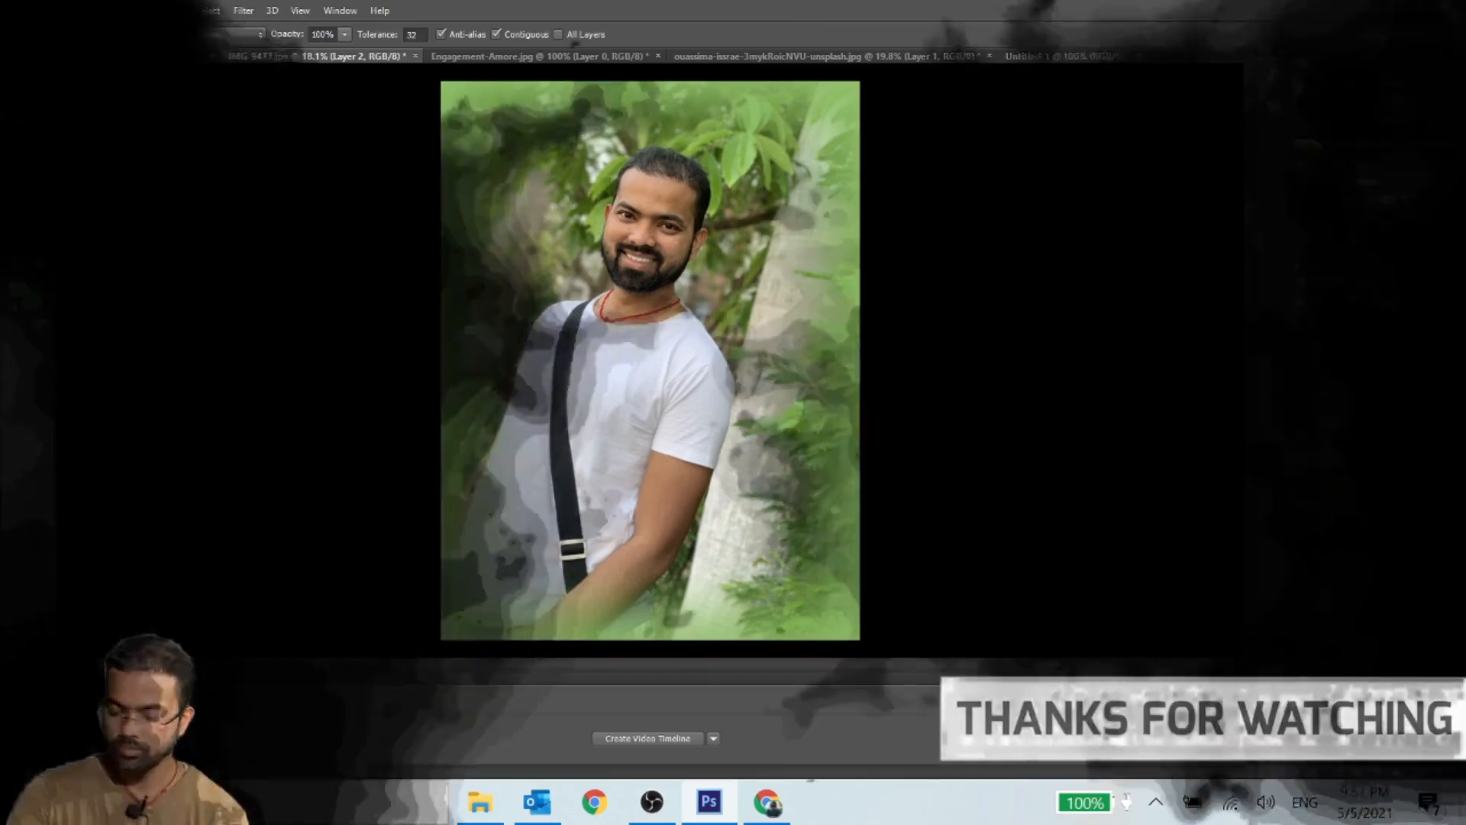
# - Close the image editing program
pyautogui.click(1452, 7)
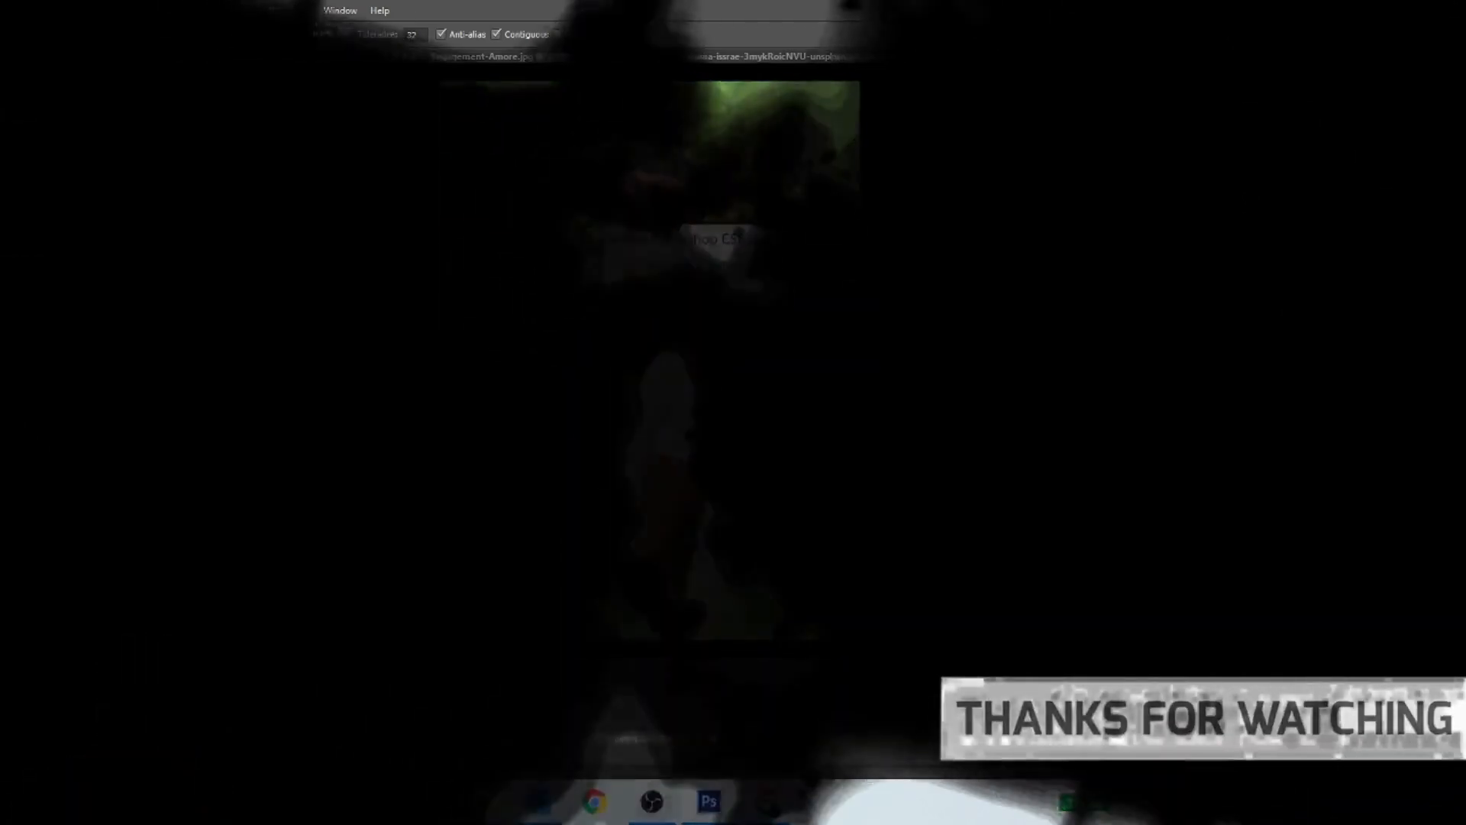